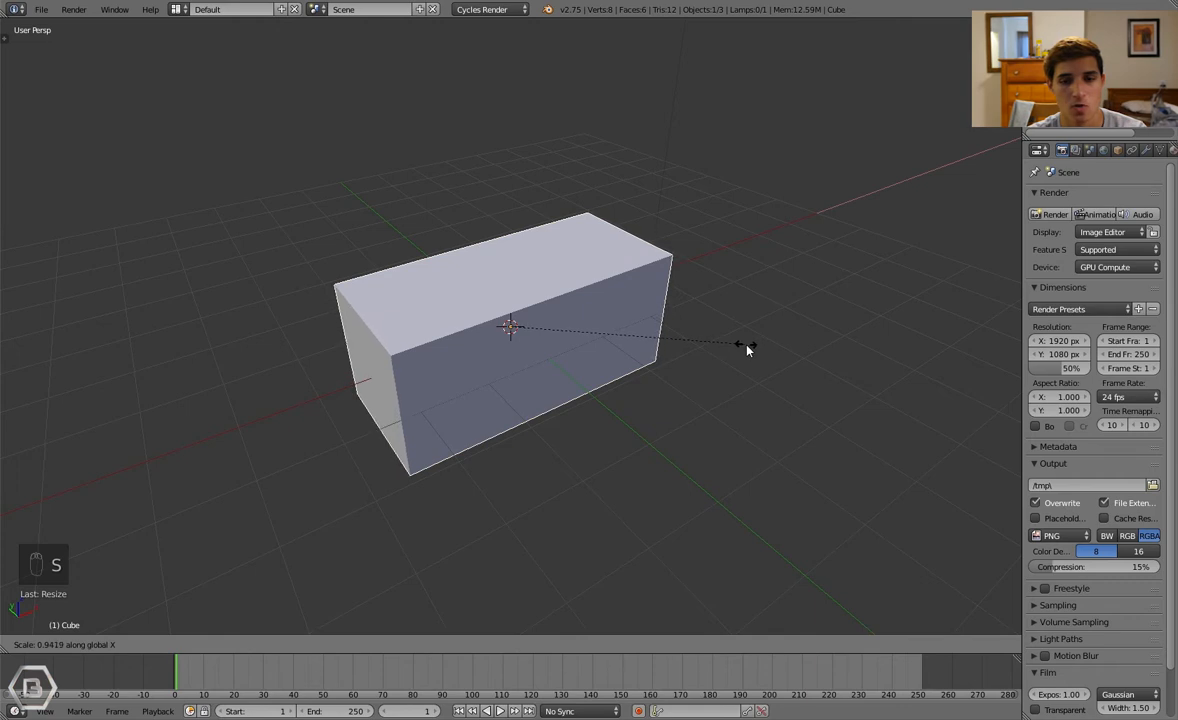
Shorten the box along the X axis by scaling it to about 0.94, and shorten it slightly again along X
{"action": "left_click", "coordinate": [747, 350]}
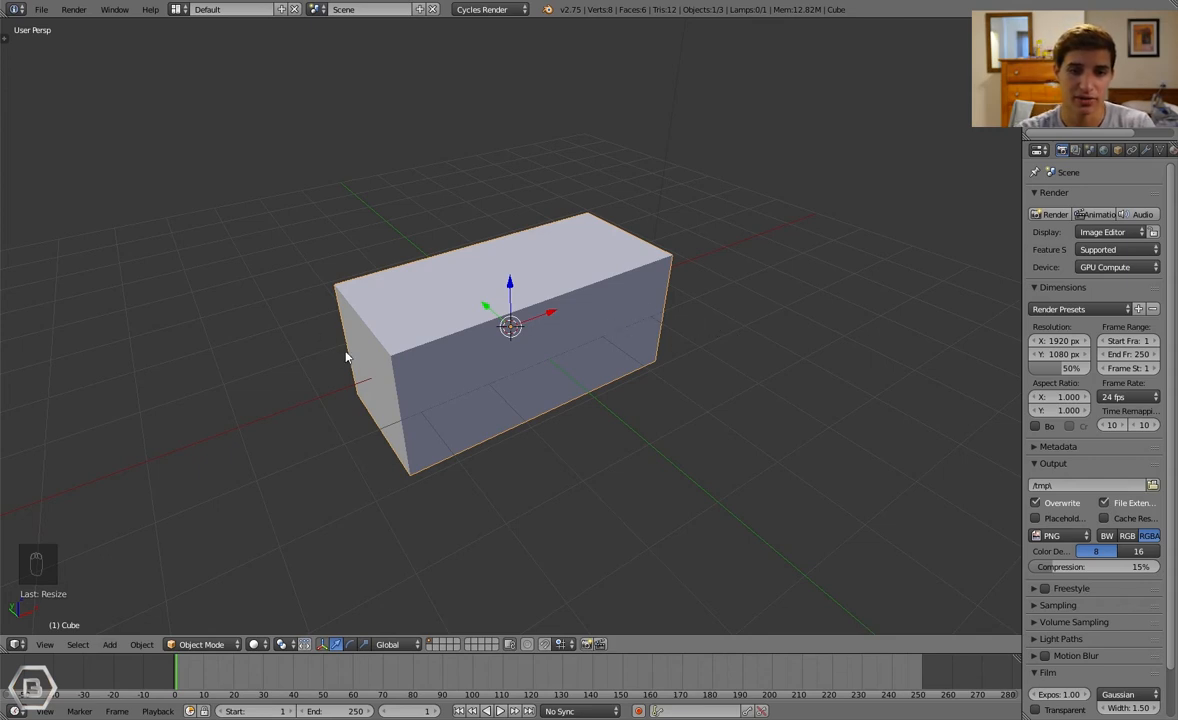
{"action": "middle_click_drag", "start_coordinate": [702, 320], "coordinate": [650, 322]}
{"action": "key", "text": "s"}
{"action": "key", "text": "y"}
{"action": "right_click", "coordinate": [650, 322]}
{"action": "key", "text": "s"}
{"action": "key", "text": "x"}
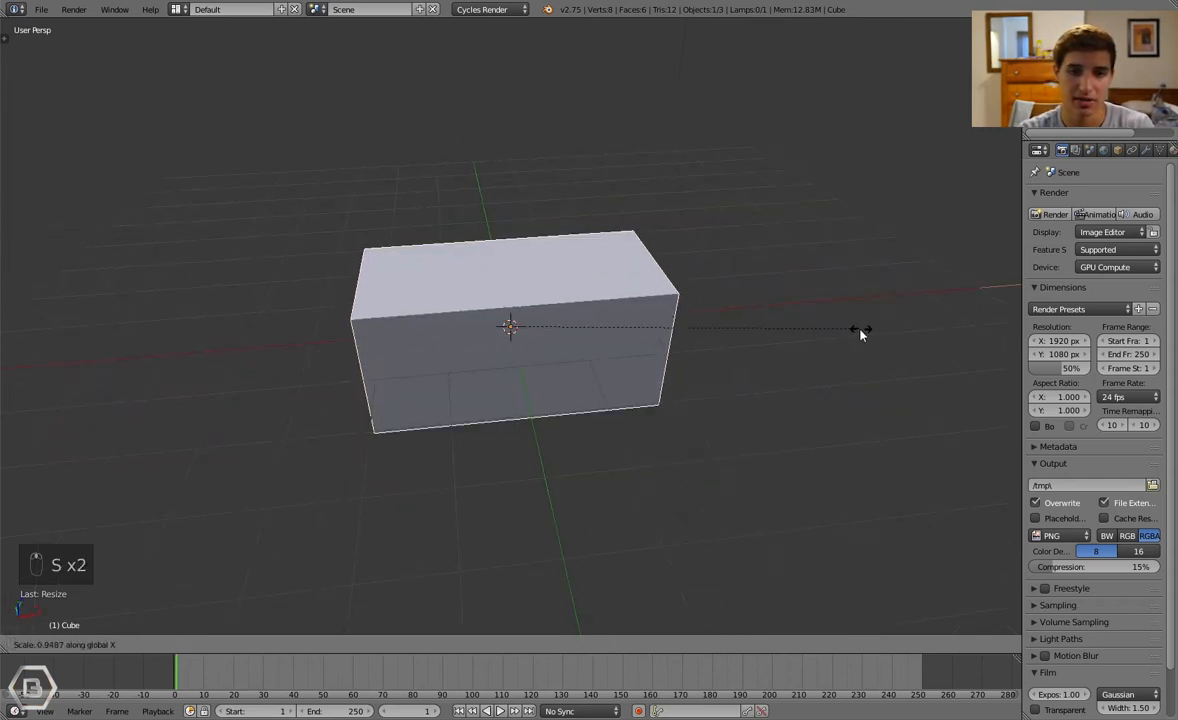
{"action": "left_click", "coordinate": [852, 334]}
Widen the box along the Y axis by scaling it by about 1.06
{"action": "middle_click_drag", "start_coordinate": [849, 334], "coordinate": [875, 334]}
{"action": "key", "text": "s"}
{"action": "key", "text": "x"}
{"action": "right_click", "coordinate": [896, 338]}
{"action": "key", "text": "s"}
{"action": "key", "text": "y"}
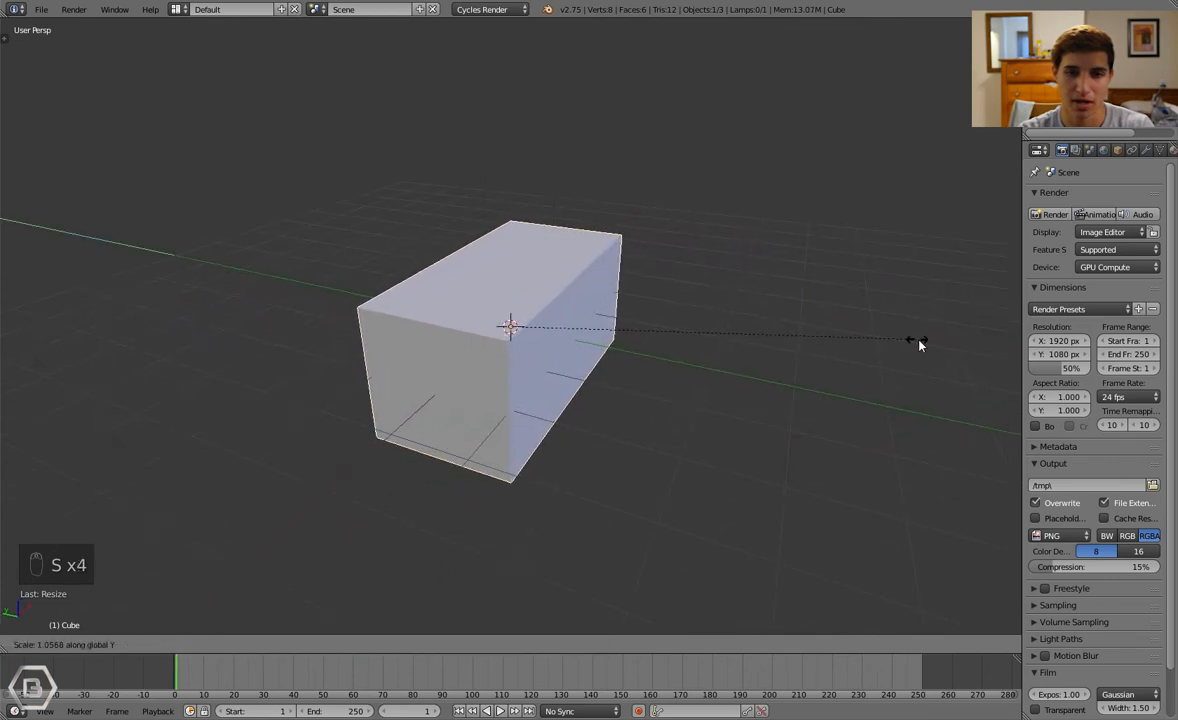
{"action": "left_click", "coordinate": [919, 343]}
Enter edit mode on the box with nothing selected and switch to face selection
{"action": "key", "text": "a"}
{"action": "middle_click_drag", "start_coordinate": [680, 231], "coordinate": [662, 258]}
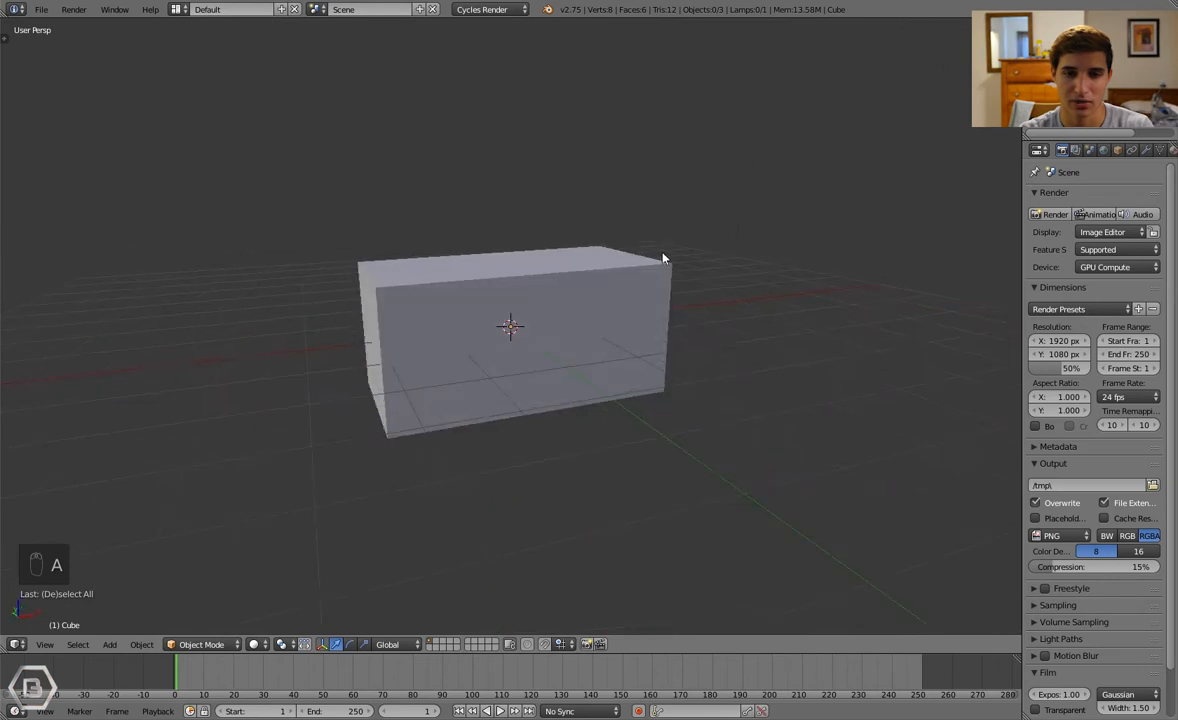
{"action": "right_click", "coordinate": [584, 299]}
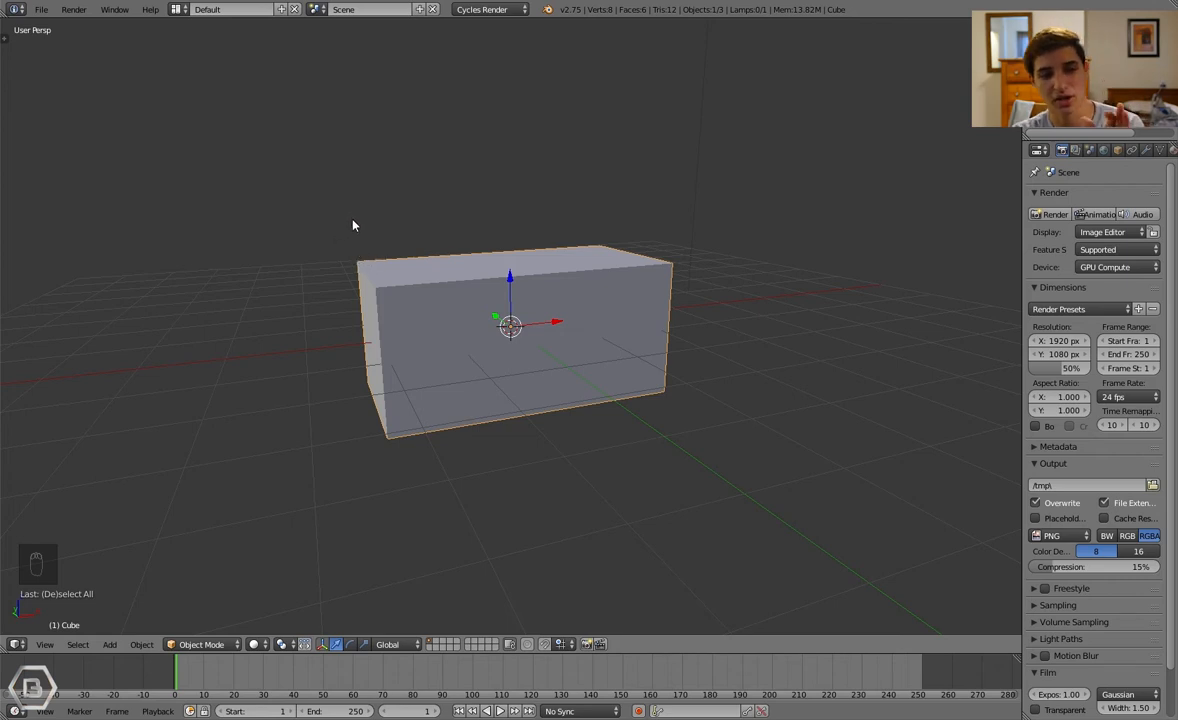
{"action": "scroll", "coordinate": [358, 229], "scroll_direction": "up", "scroll_amount": 2}
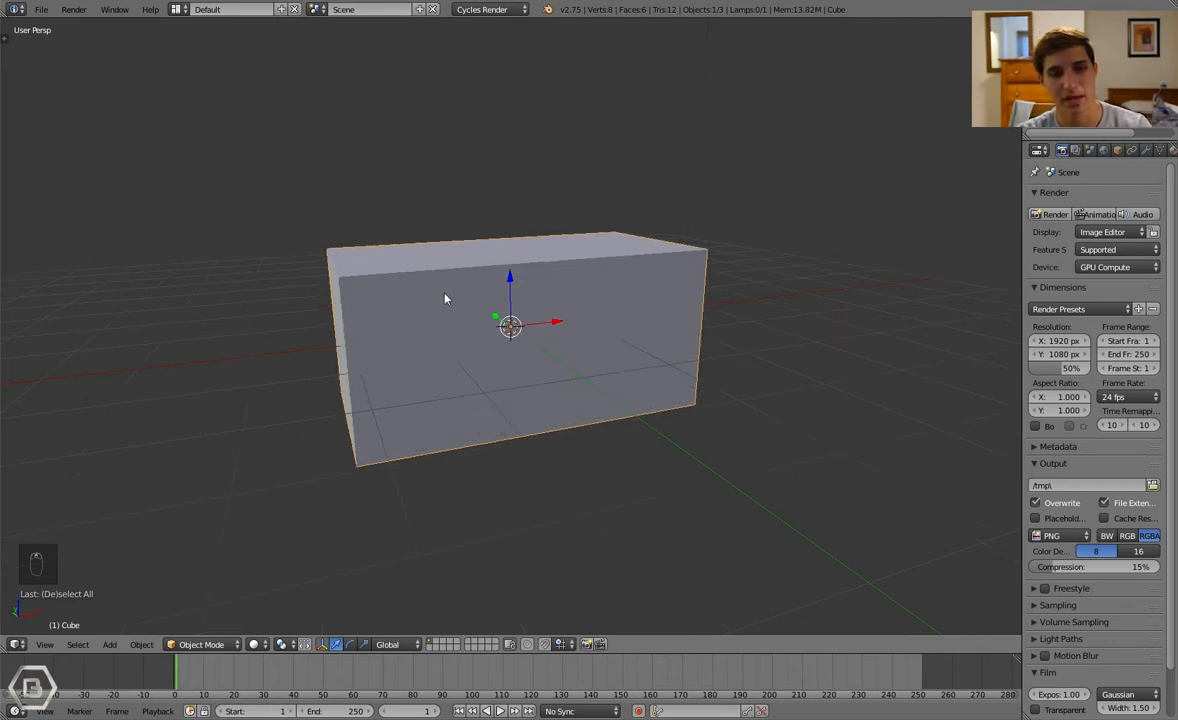
{"action": "middle_click_drag", "start_coordinate": [376, 200], "coordinate": [410, 210]}
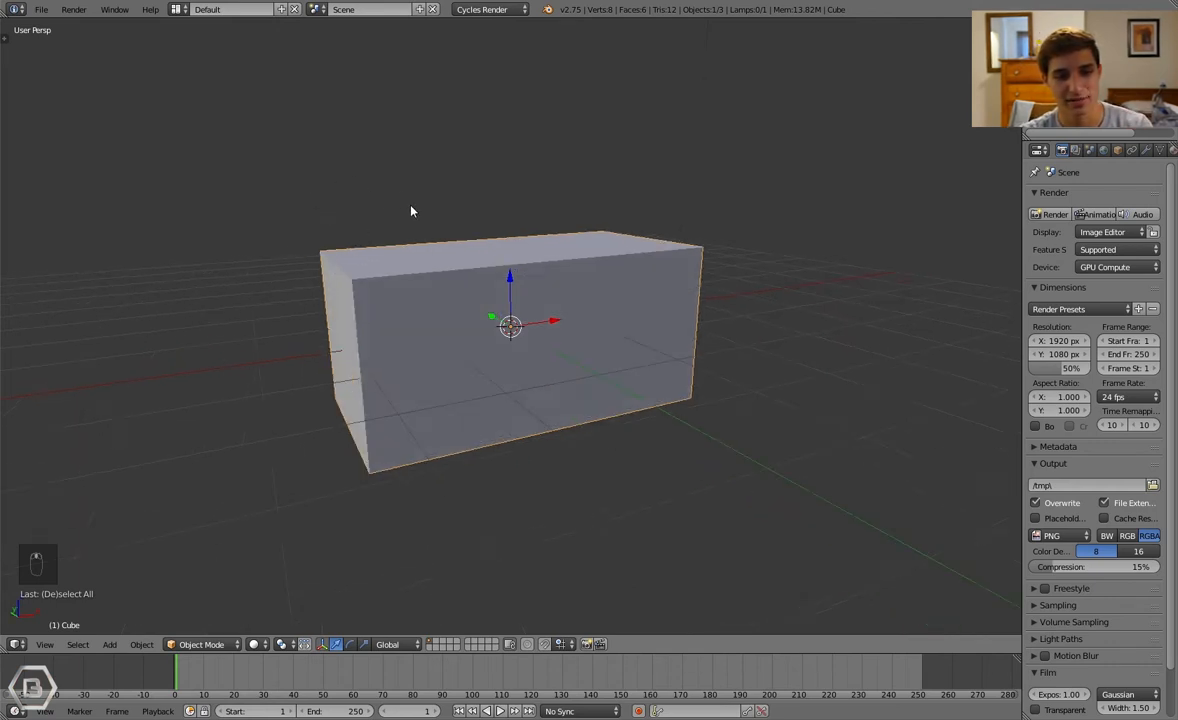
{"action": "key", "text": "Tab"}
{"action": "key", "text": "a"}
{"action": "key", "text": "a"}
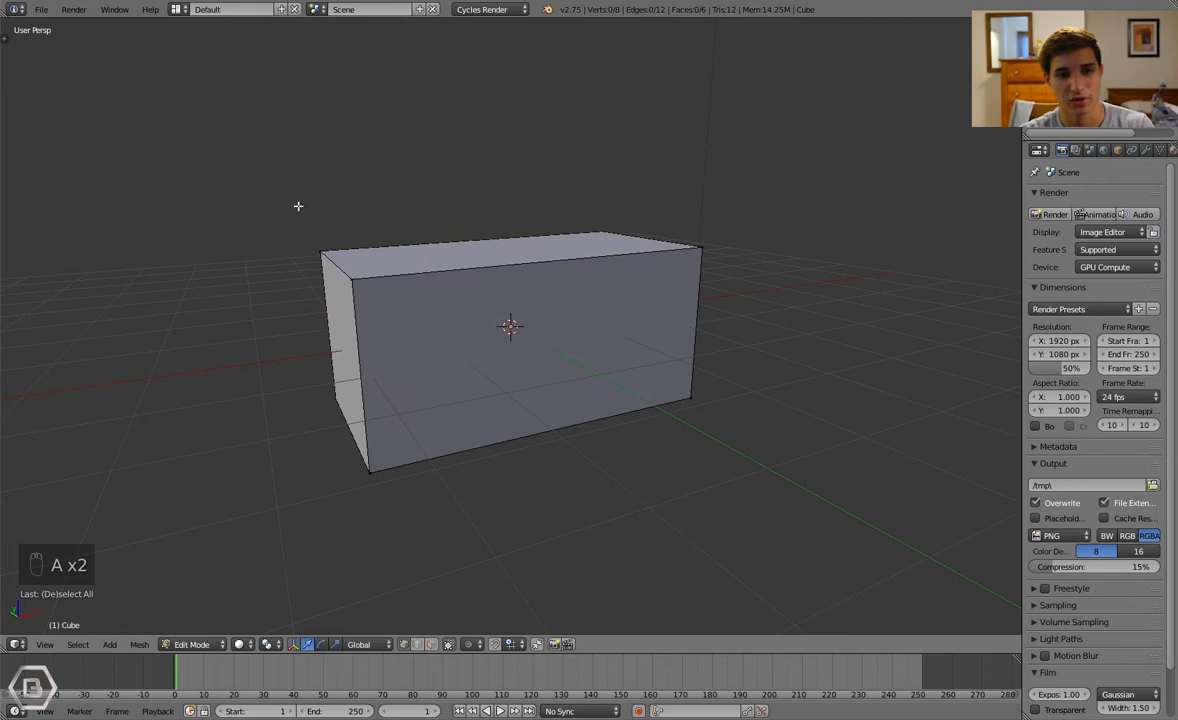
{"action": "left_click", "coordinate": [433, 645]}
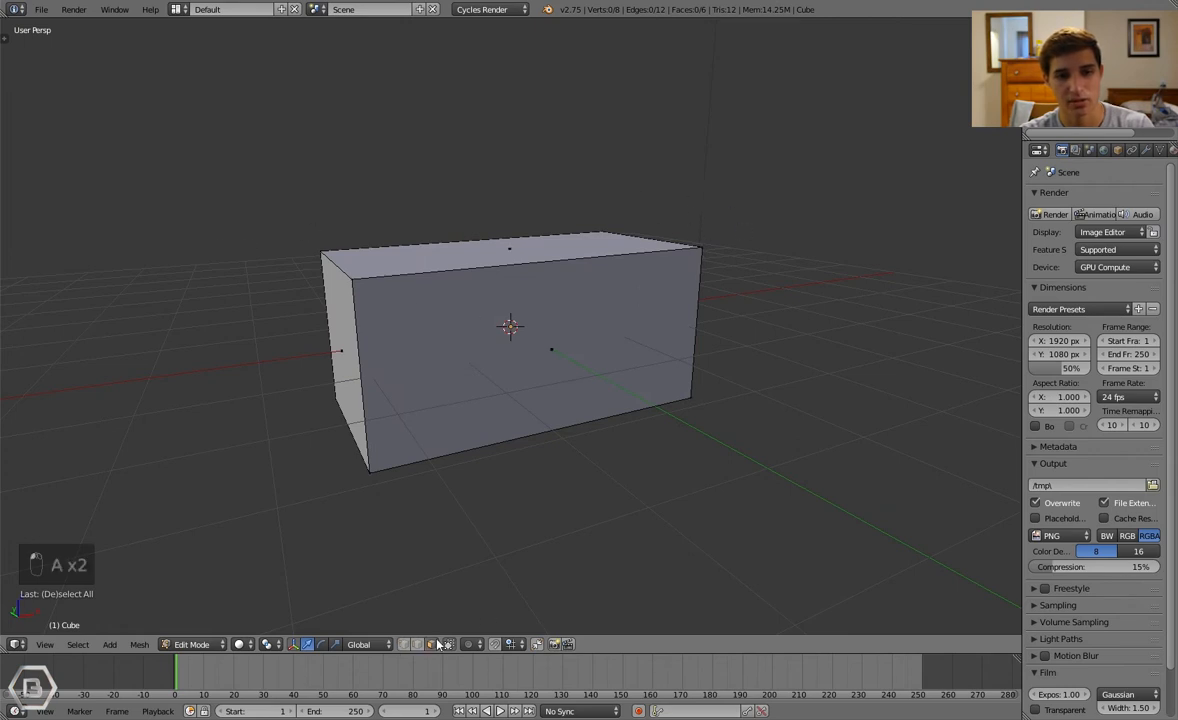
Extrude the box's top face upward a short distance to form a thin band around the upper edge
{"action": "right_click", "coordinate": [517, 264]}
{"action": "middle_click_drag", "start_coordinate": [560, 273], "coordinate": [671, 281]}
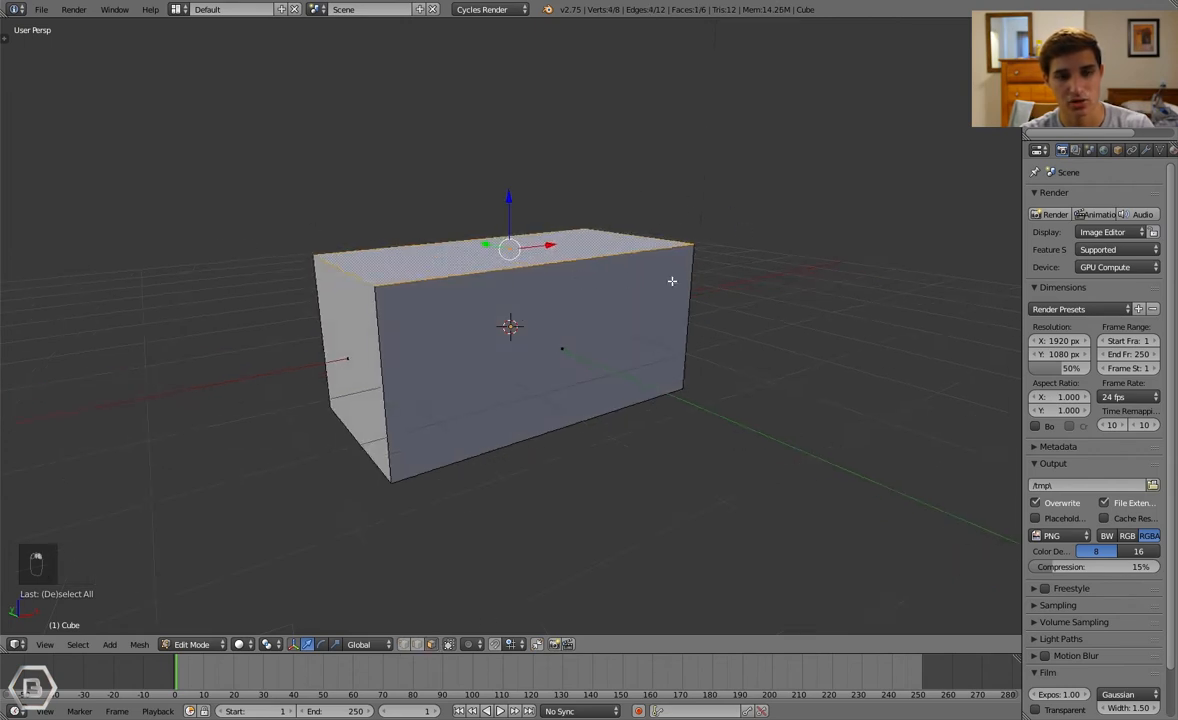
{"action": "key", "text": "e"}
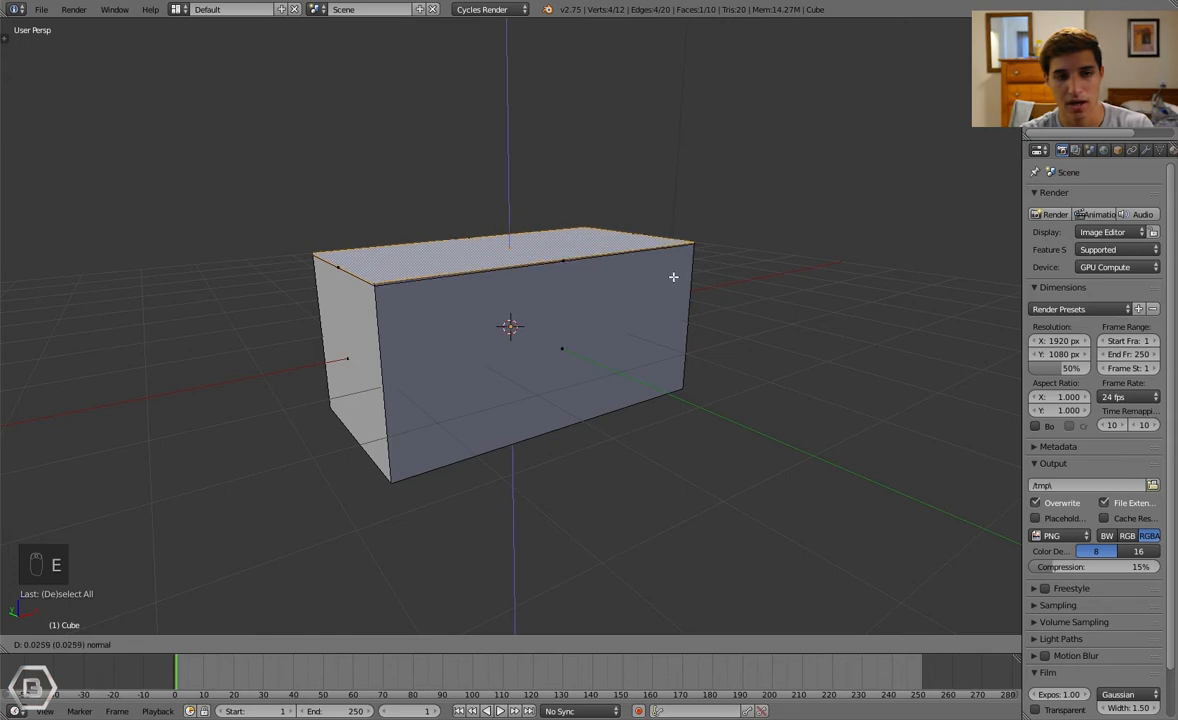
{"action": "left_click", "coordinate": [677, 264]}
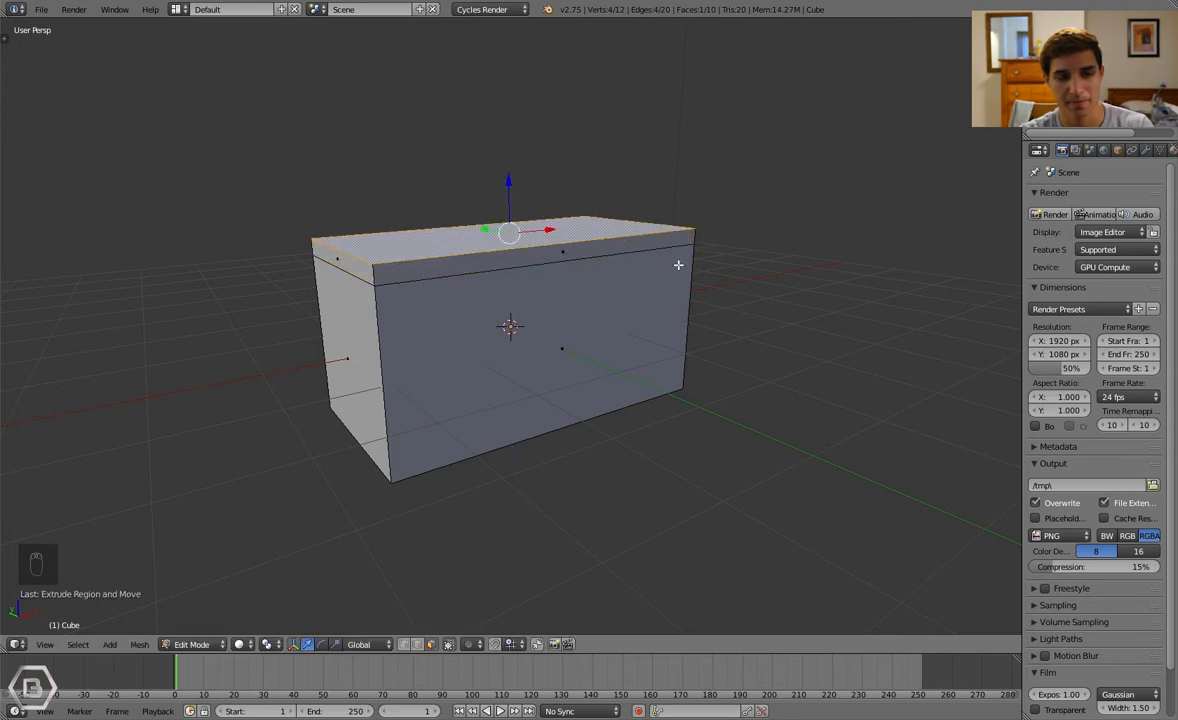
Select the loop of four side faces around the thin band at the top of the box
{"action": "key", "text": "a"}
{"action": "key", "text": "a"}
{"action": "key", "text": "a"}
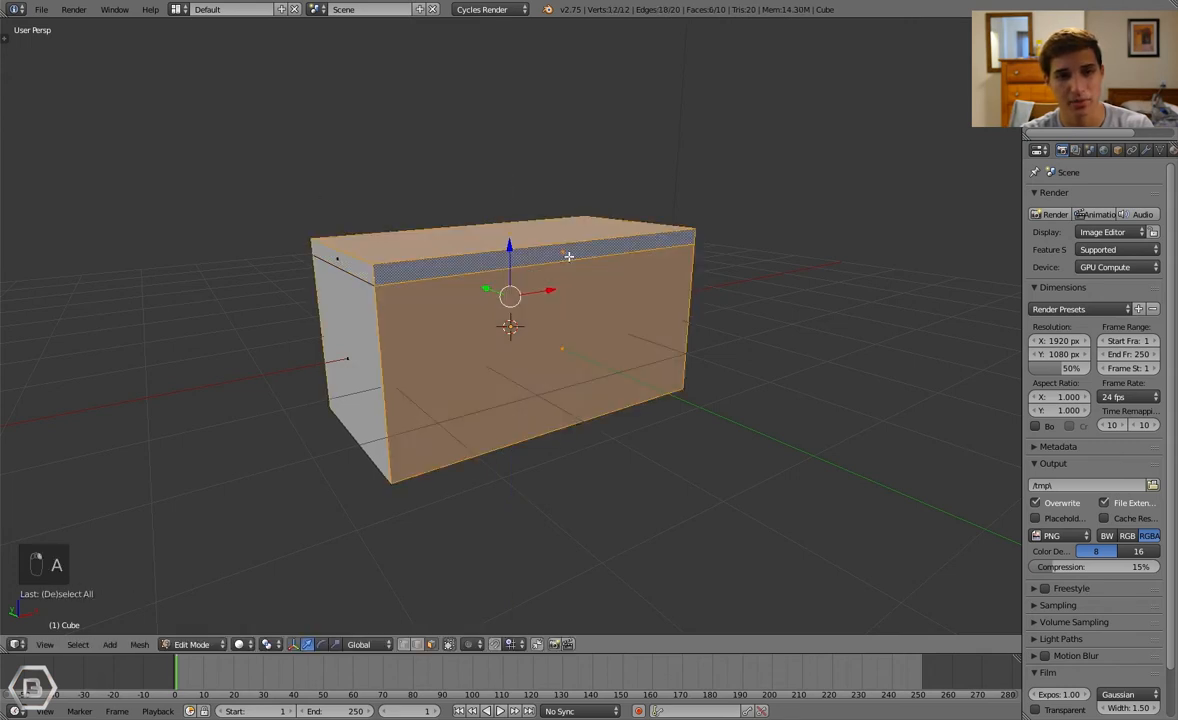
{"action": "right_click", "coordinate": [578, 250], "text": "alt"}
{"action": "middle_click_drag", "start_coordinate": [600, 250], "coordinate": [650, 247]}
{"action": "key", "text": "a"}
{"action": "right_click", "coordinate": [426, 245], "text": "alt"}
{"action": "middle_click_drag", "start_coordinate": [430, 245], "coordinate": [610, 268]}
{"action": "key", "text": "a"}
{"action": "right_click", "coordinate": [579, 246], "text": "alt"}
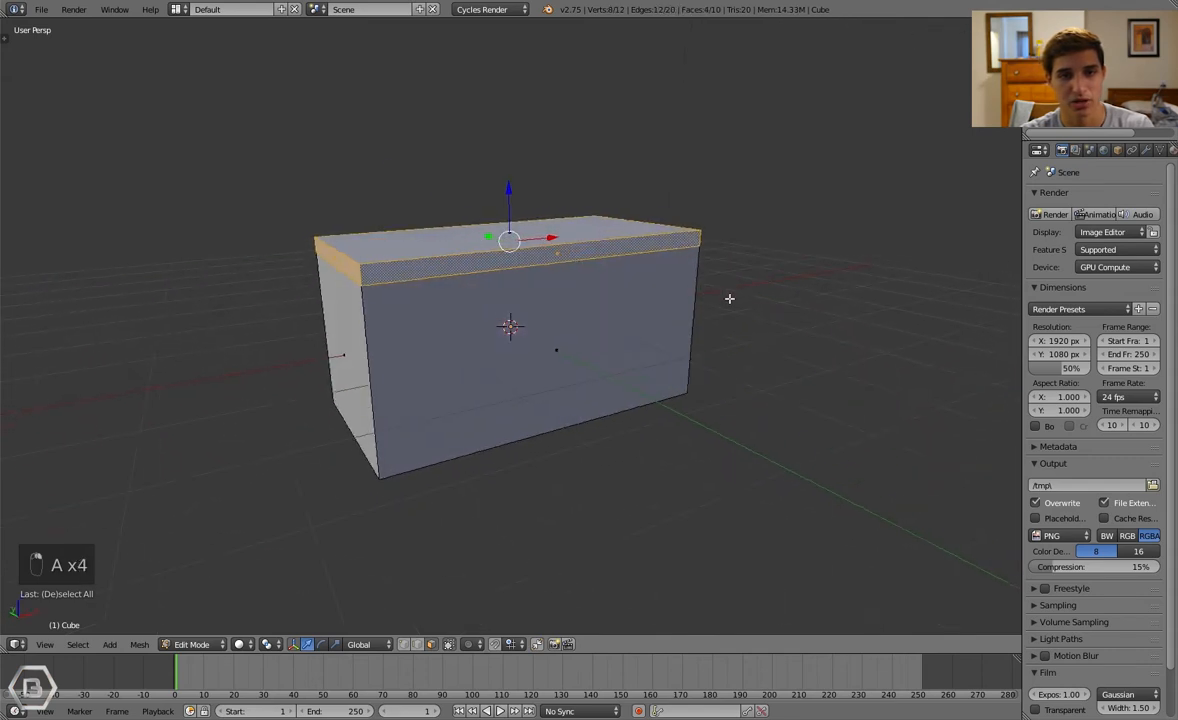
Extrude the band's side faces in place and scale them outward by about 1.03 to form a protruding rim
{"action": "key", "text": "e"}
{"action": "left_click", "coordinate": [733, 300]}
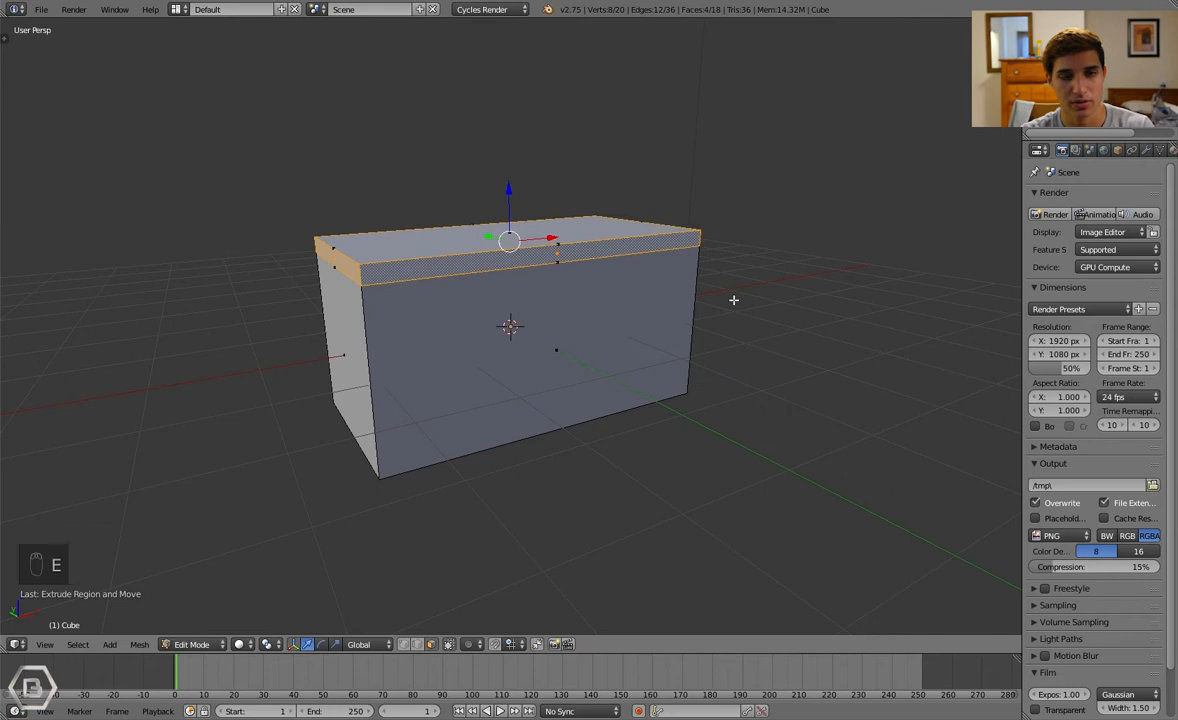
{"action": "key", "text": "s"}
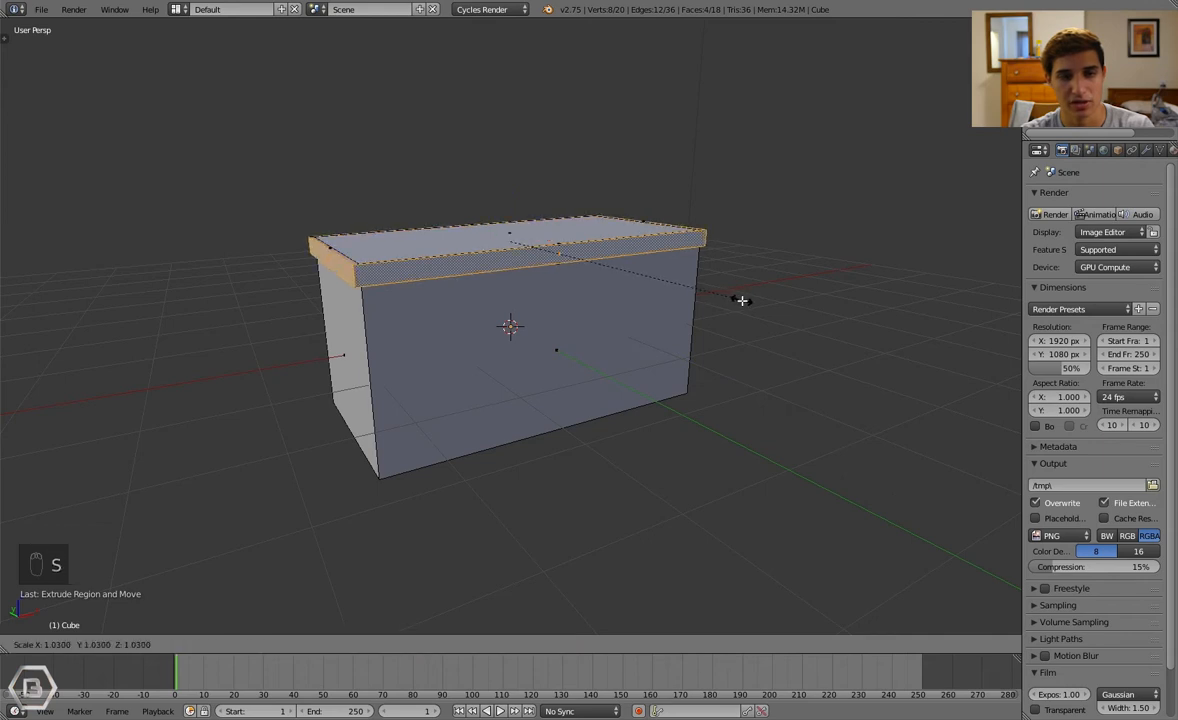
{"action": "left_click", "coordinate": [742, 300]}
{"action": "middle_click_drag", "start_coordinate": [678, 302], "coordinate": [678, 331]}
{"action": "key", "text": "s"}
{"action": "left_click", "coordinate": [716, 365]}
{"action": "key", "text": "a"}
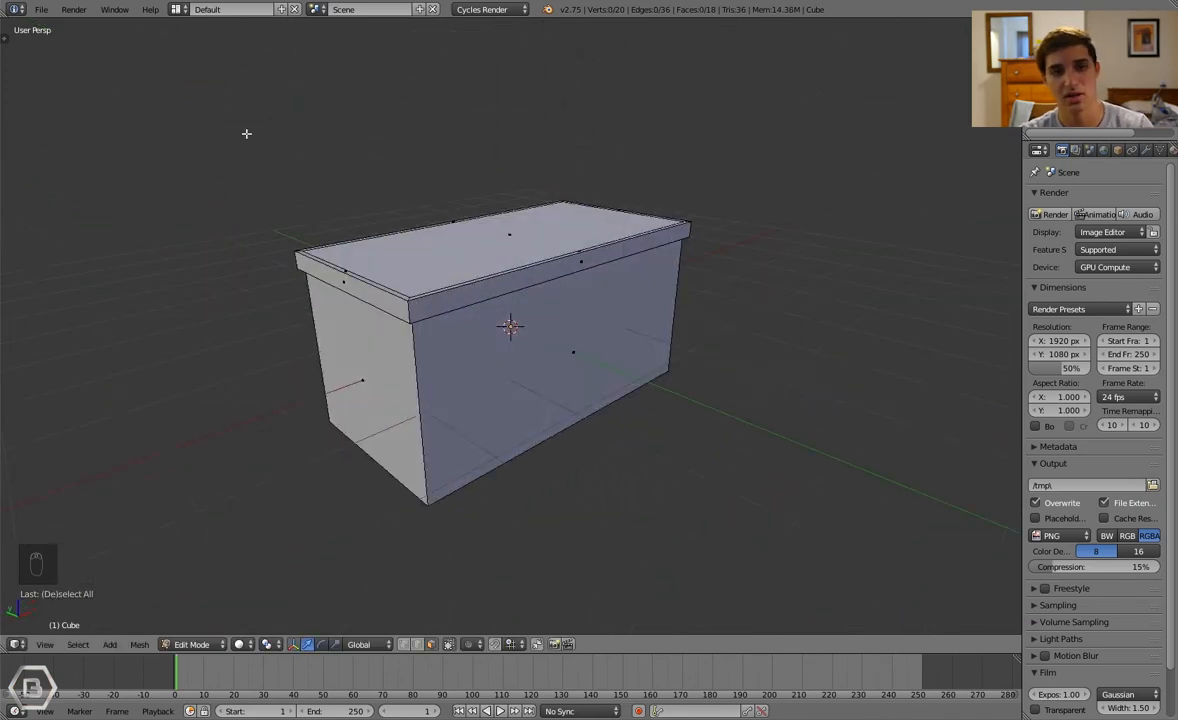
Extrude the top face inside the rim upward by about 0.07
{"action": "middle_click_drag", "start_coordinate": [600, 190], "coordinate": [760, 250]}
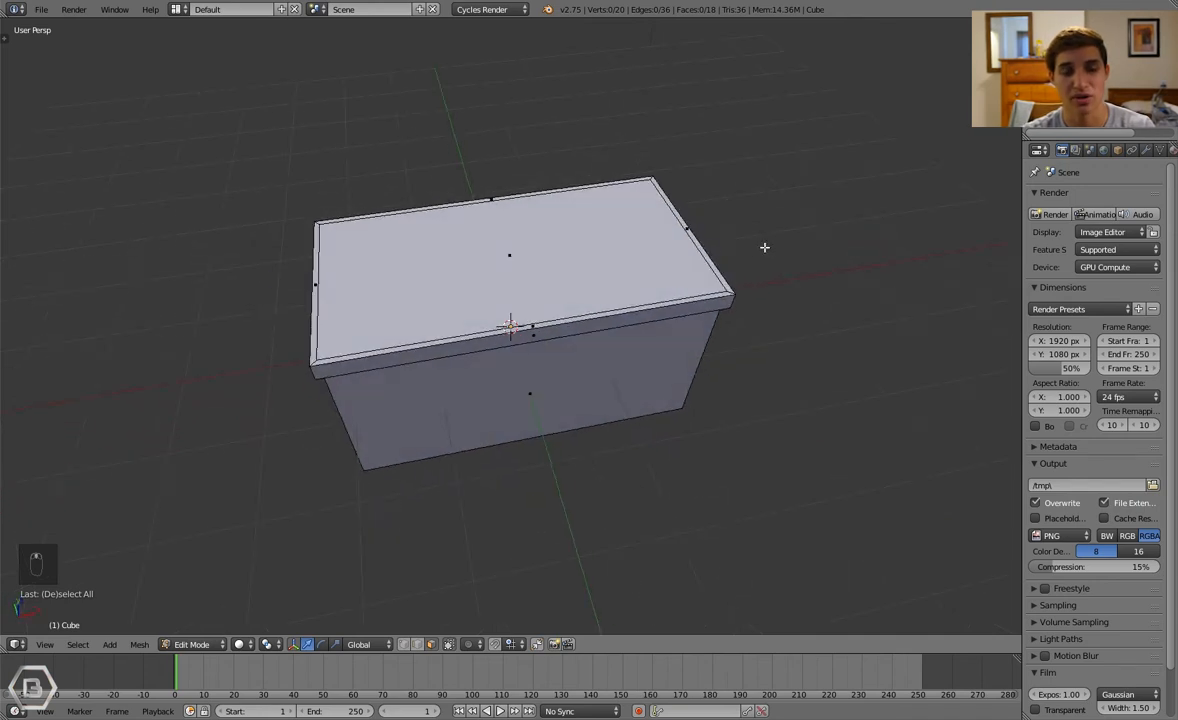
{"action": "middle_click_drag", "start_coordinate": [526, 316], "coordinate": [510, 336]}
{"action": "right_click", "coordinate": [446, 236]}
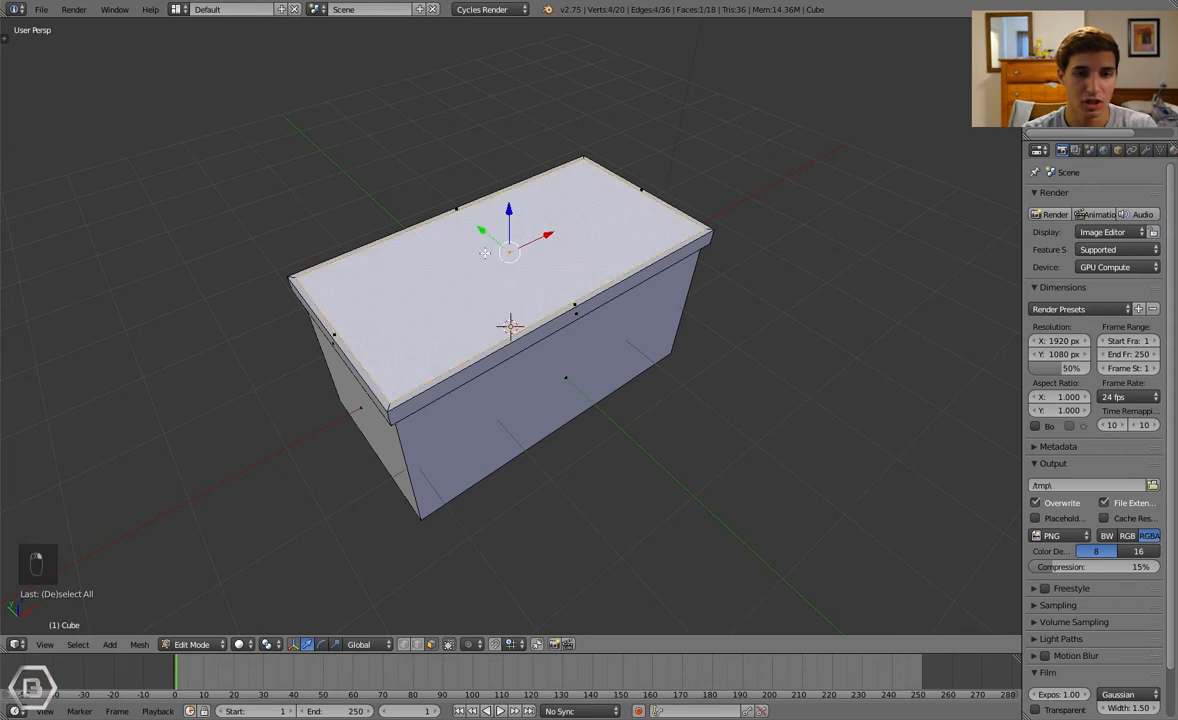
{"action": "middle_click_drag", "start_coordinate": [446, 236], "coordinate": [573, 257]}
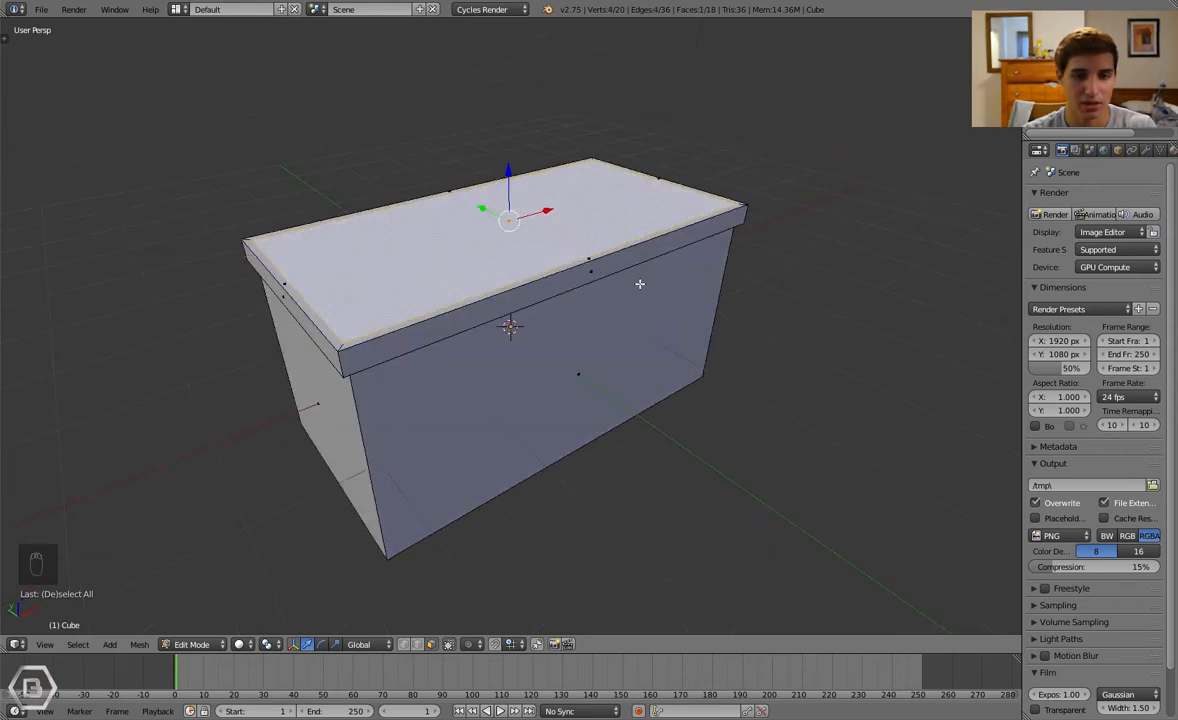
{"action": "key", "text": "e"}
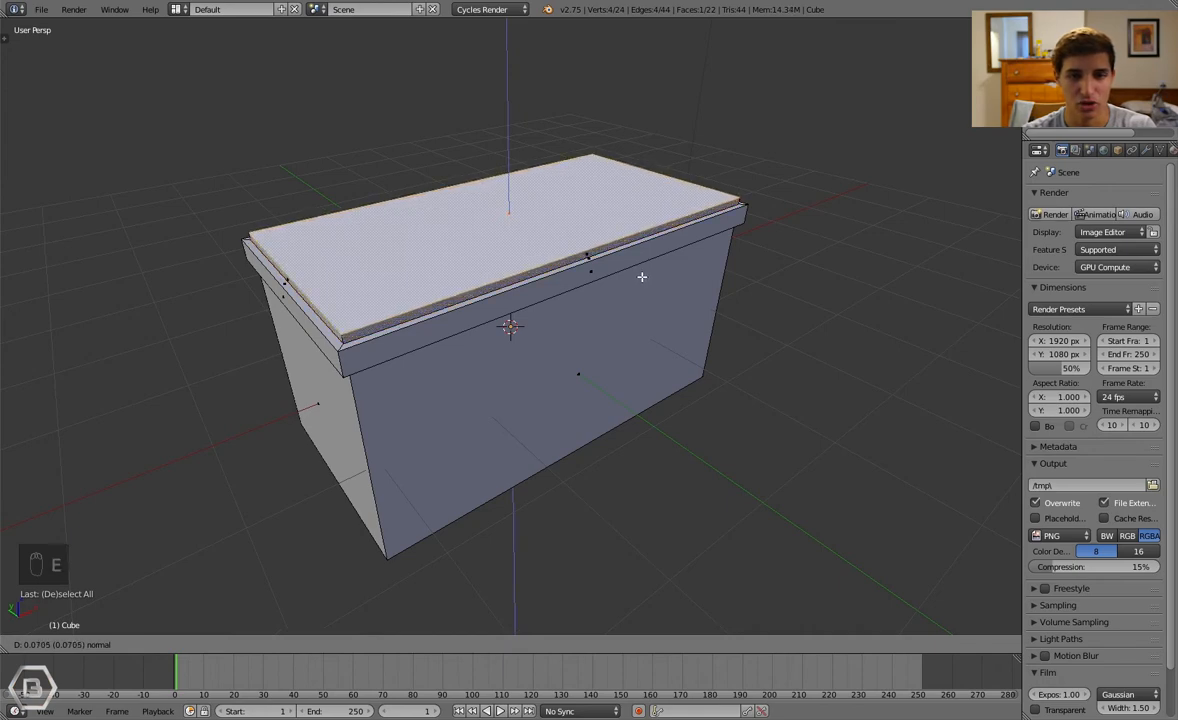
{"action": "left_click", "coordinate": [642, 277]}
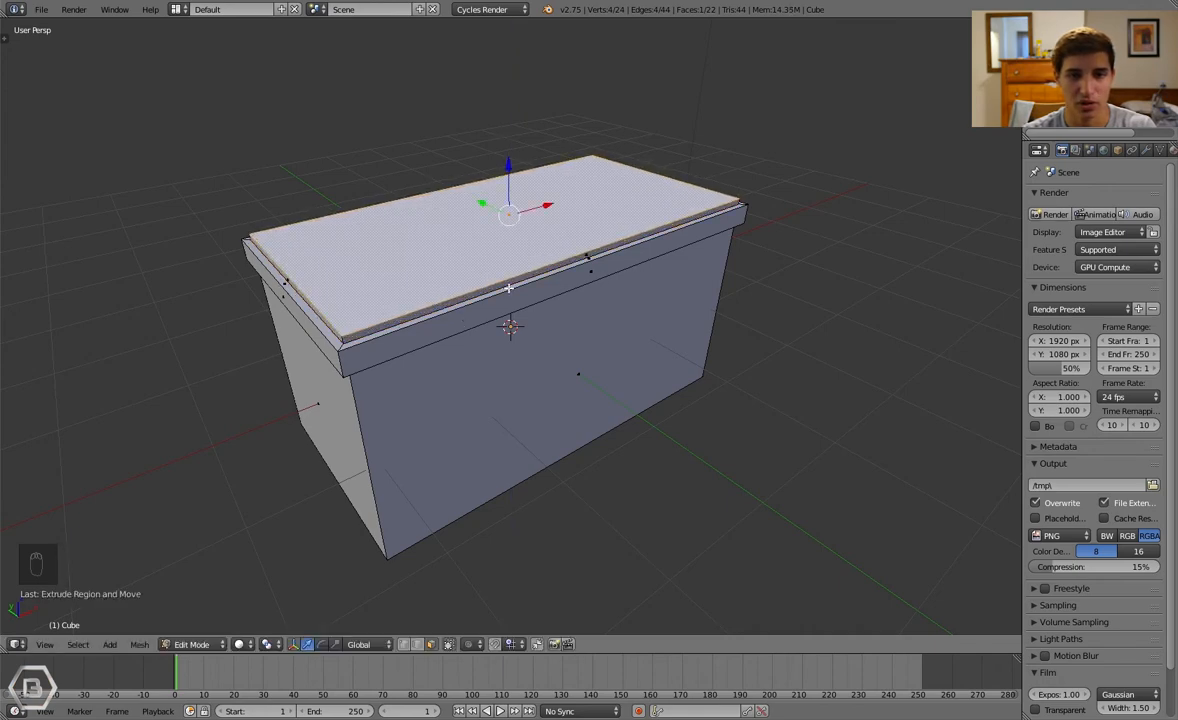
Inset the raised top face slightly with an in-place extrusion and scaling, and extrude it upward by about 0.08
{"action": "key", "text": "a"}
{"action": "middle_click_drag", "start_coordinate": [363, 309], "coordinate": [408, 239]}
{"action": "right_click", "coordinate": [410, 238]}
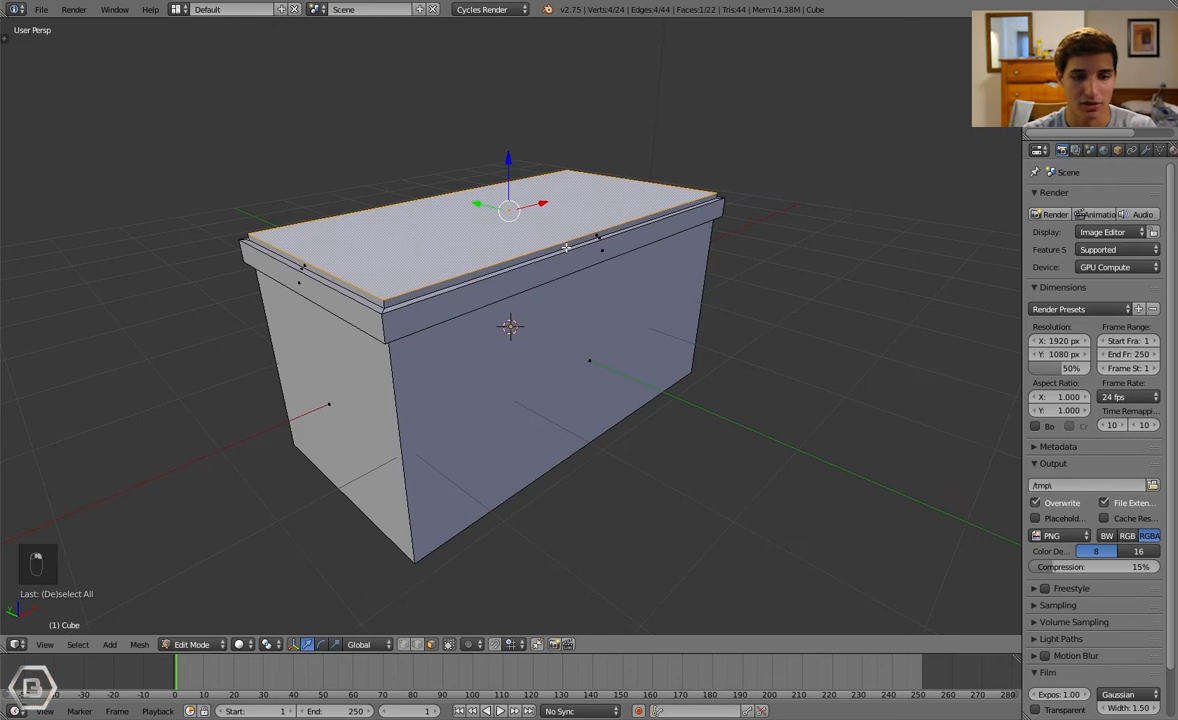
{"action": "key", "text": "e"}
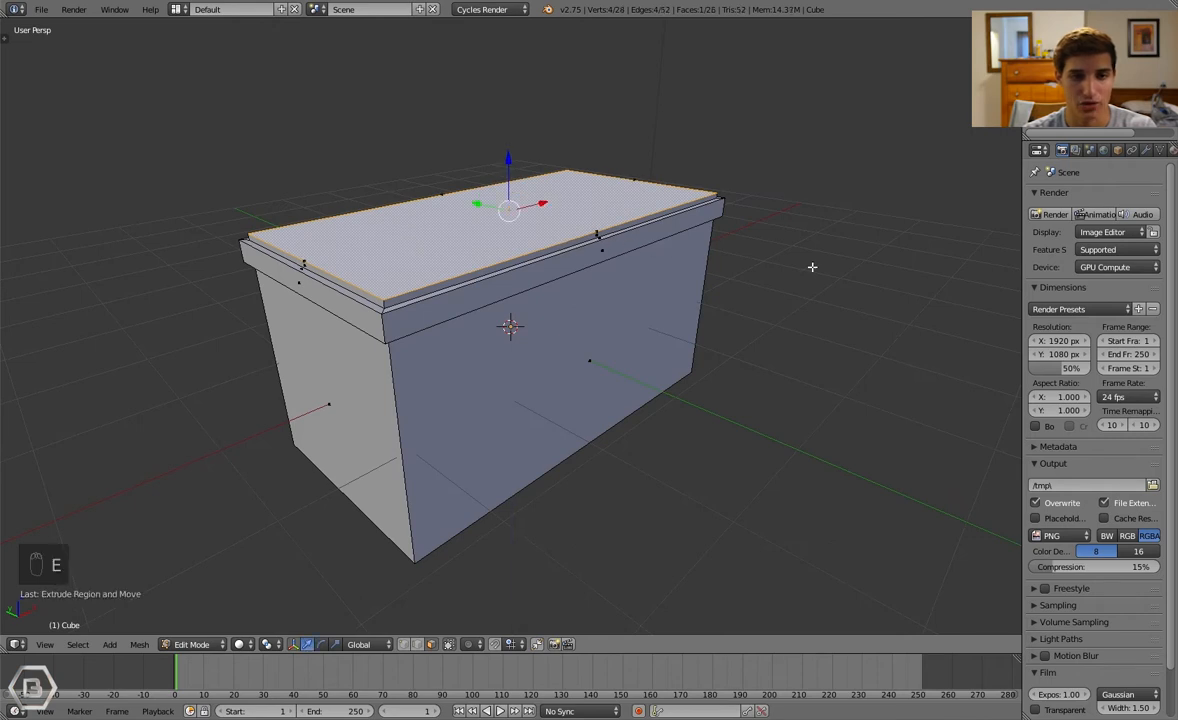
{"action": "key", "text": "s"}
{"action": "left_click", "coordinate": [797, 281]}
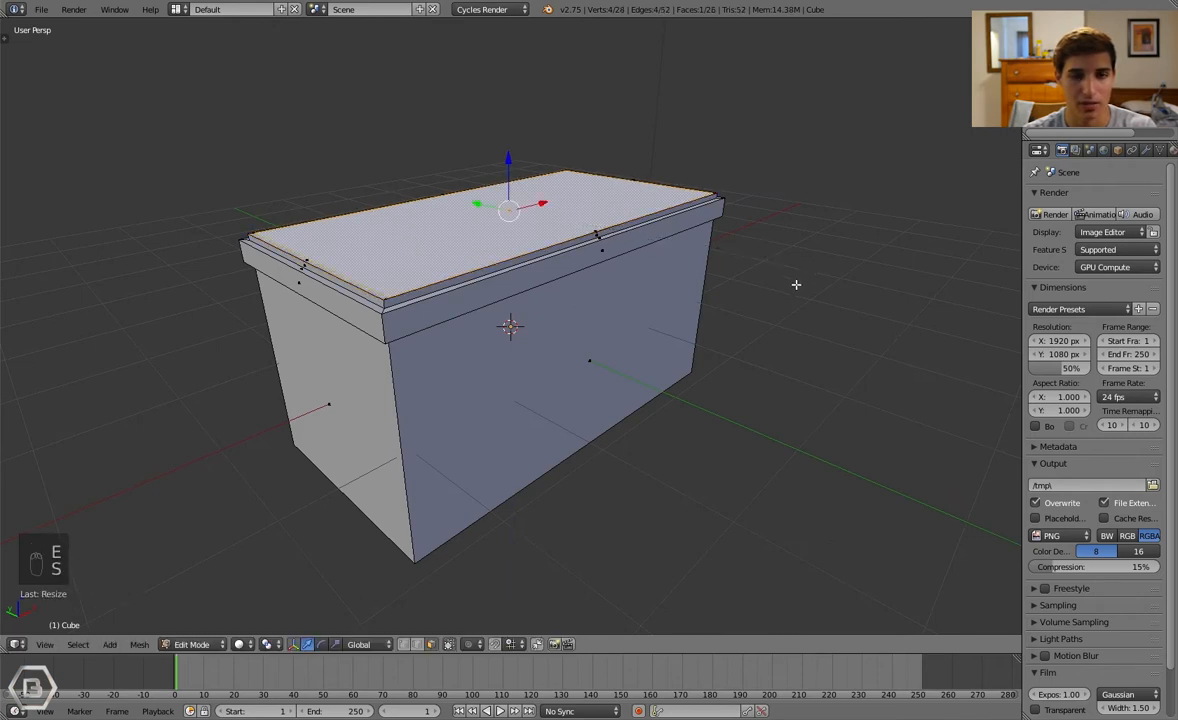
{"action": "key", "text": "e"}
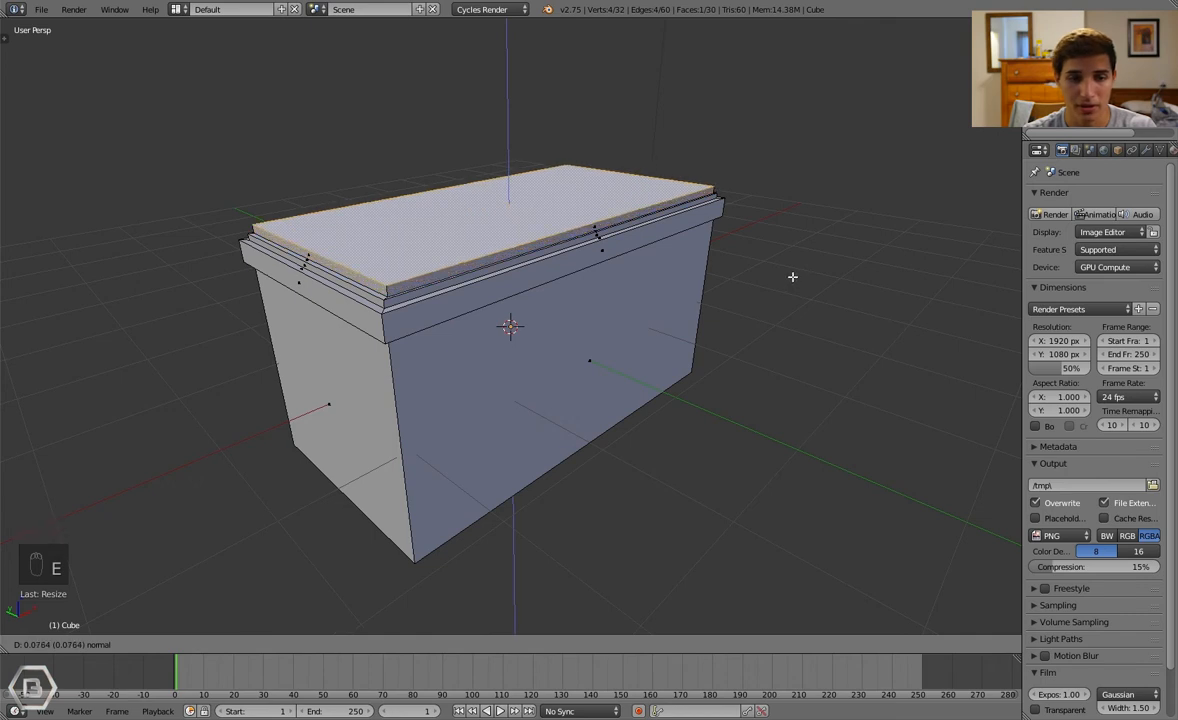
{"action": "left_click", "coordinate": [793, 277]}
Extrude the top face again, scale it outward and raise it along the Z axis to form a flared lip
{"action": "key", "text": "e"}
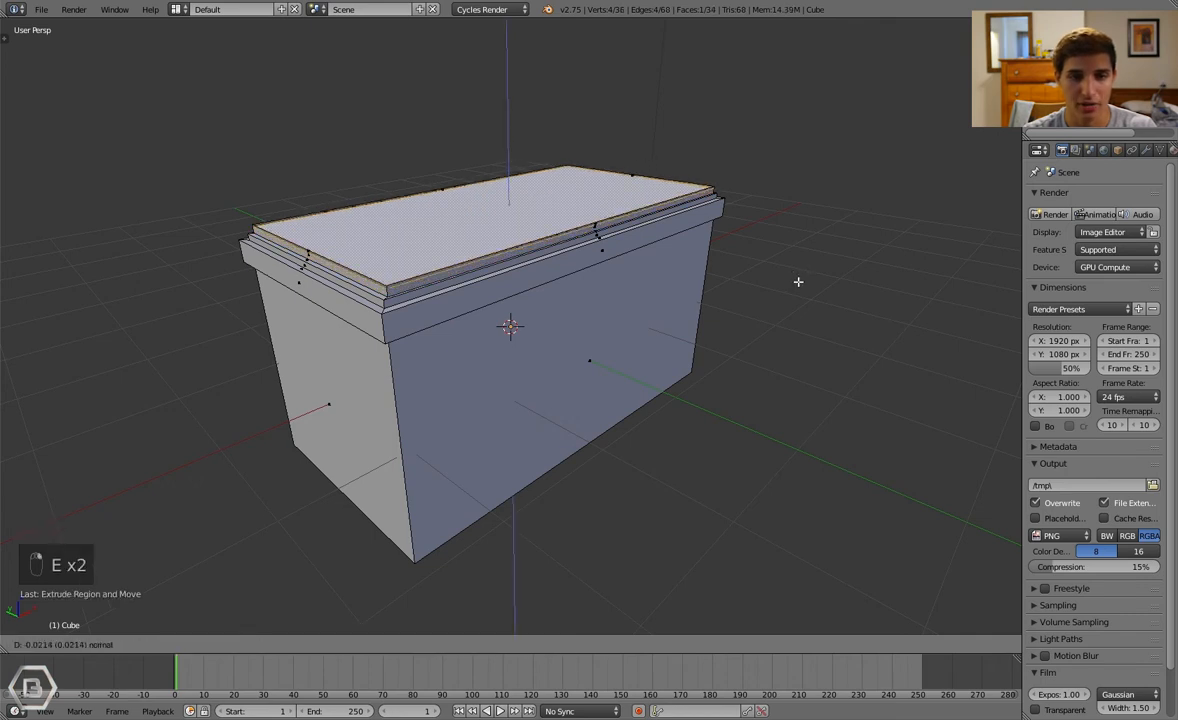
{"action": "key", "text": "s"}
{"action": "left_click", "coordinate": [808, 281]}
{"action": "key", "text": "g"}
{"action": "key", "text": "z"}
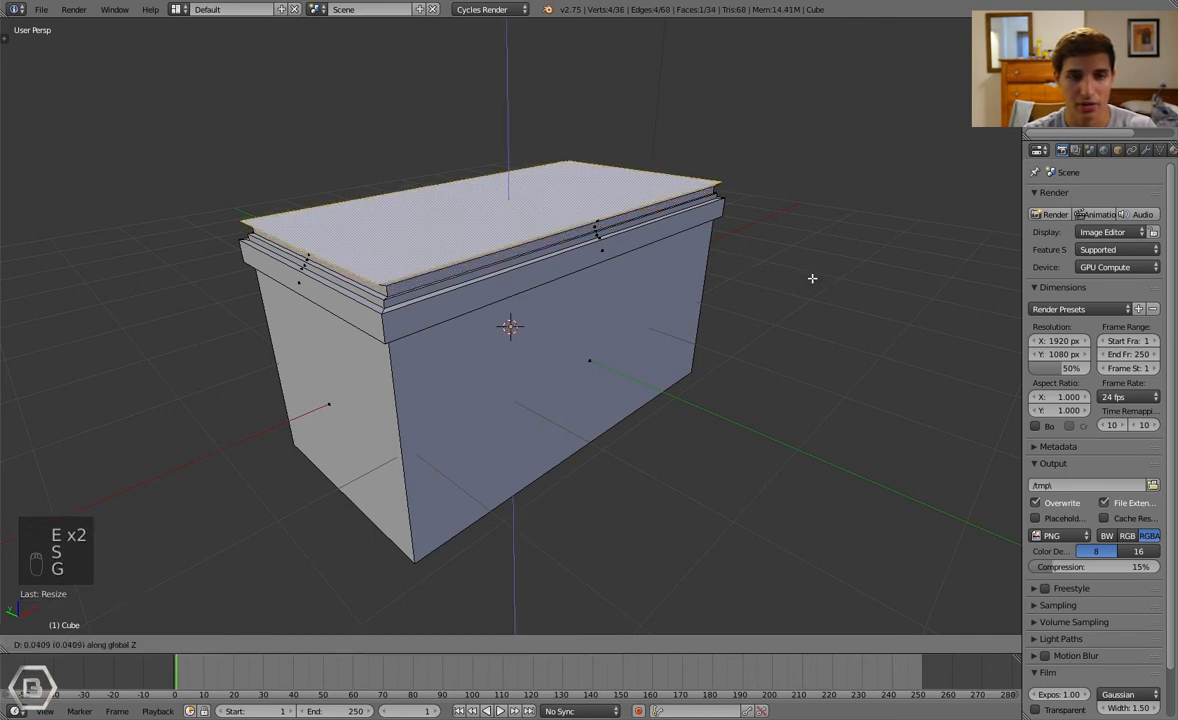
{"action": "left_click", "coordinate": [811, 270]}
Inset the top face slightly, extrude it upward and scale it outward by about 1.04 to form a second flared lip
{"action": "scroll", "coordinate": [814, 265], "scroll_direction": "up", "scroll_amount": 3}
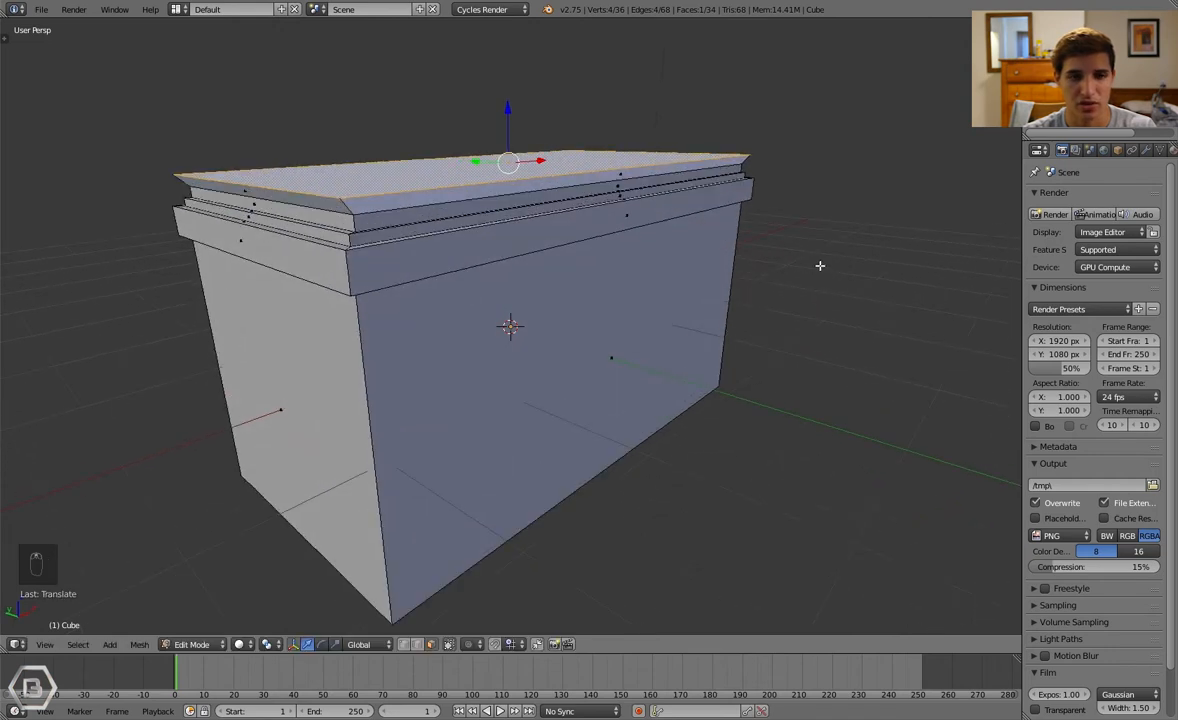
{"action": "key", "text": "e"}
{"action": "key", "text": "s"}
{"action": "left_click", "coordinate": [803, 271]}
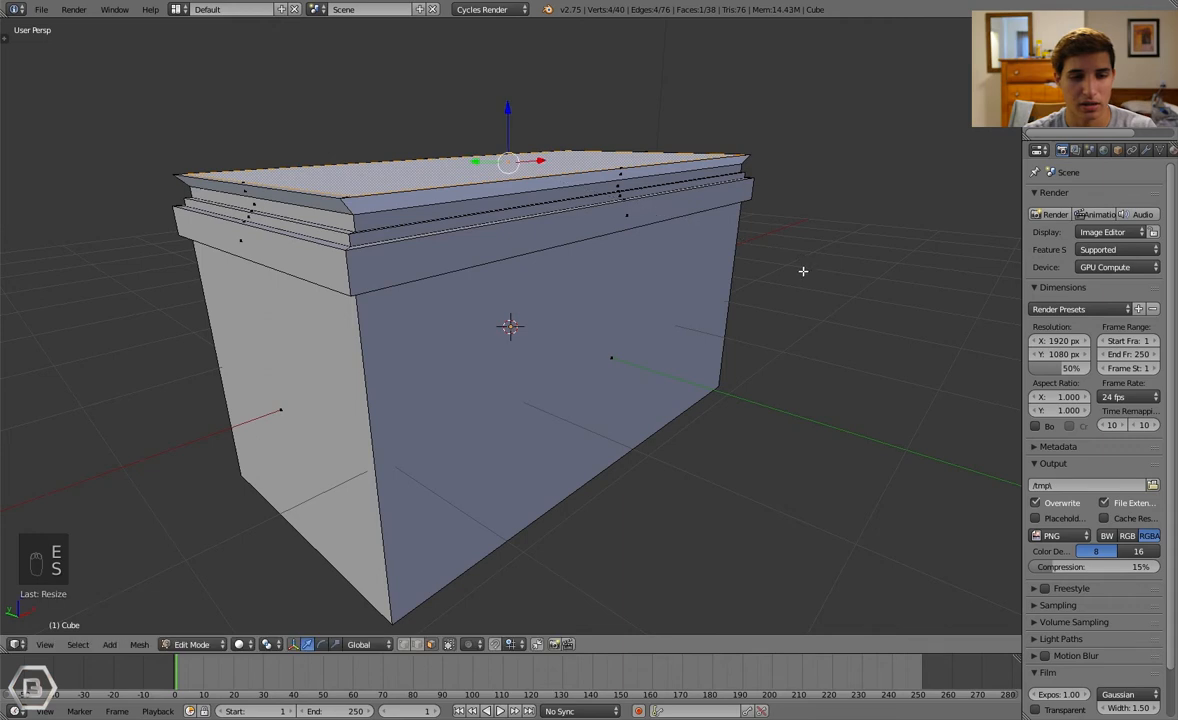
{"action": "key", "text": "e"}
{"action": "left_click", "coordinate": [790, 284]}
{"action": "key", "text": "s"}
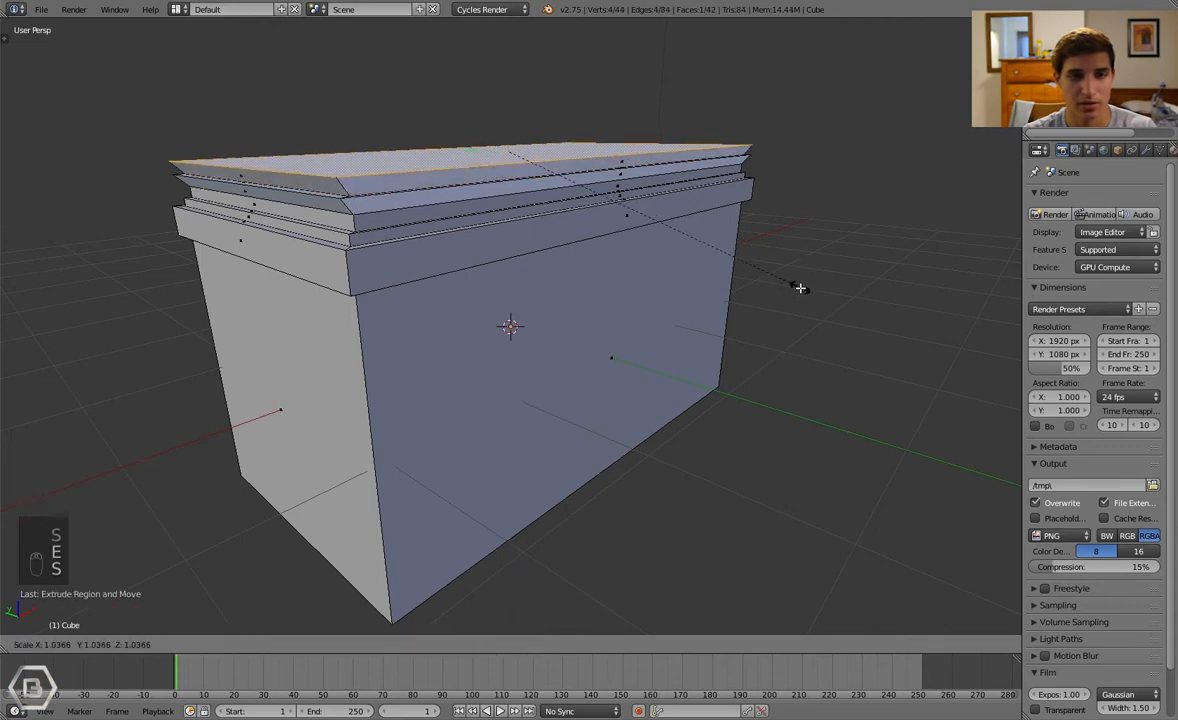
{"action": "left_click", "coordinate": [800, 288]}
Extrude the top face of the second lip in place and scale it slightly inward
{"action": "middle_click_drag", "start_coordinate": [740, 277], "coordinate": [749, 283]}
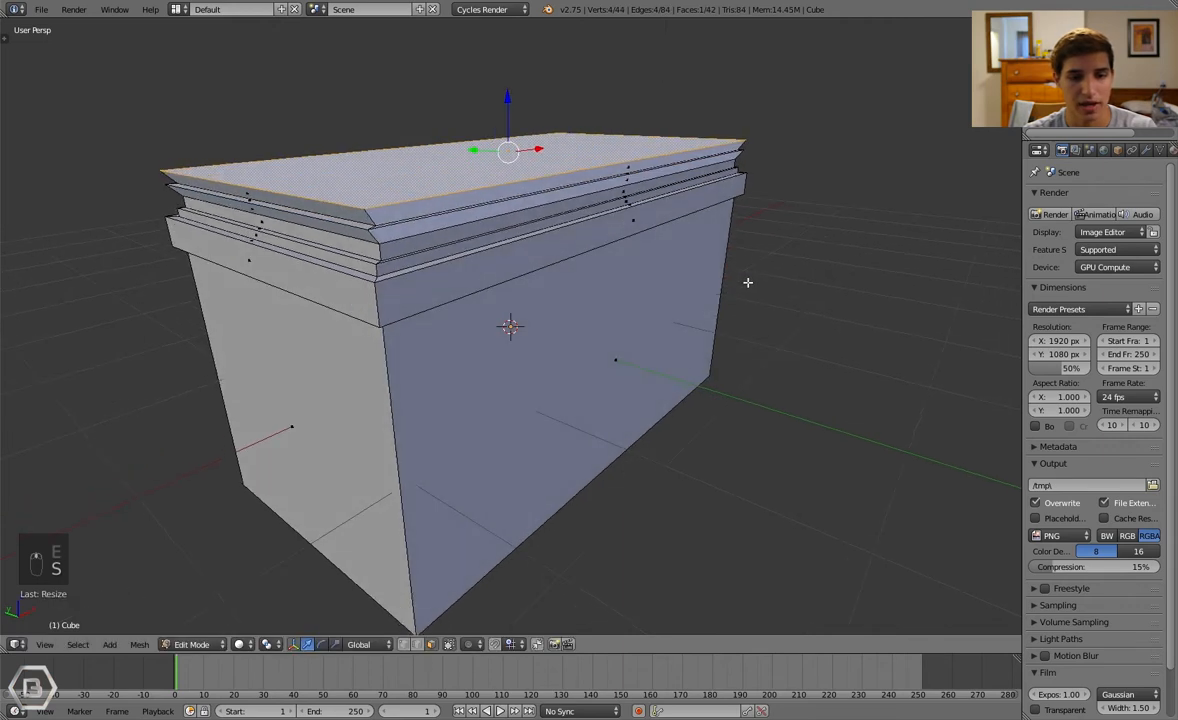
{"action": "key", "text": "e"}
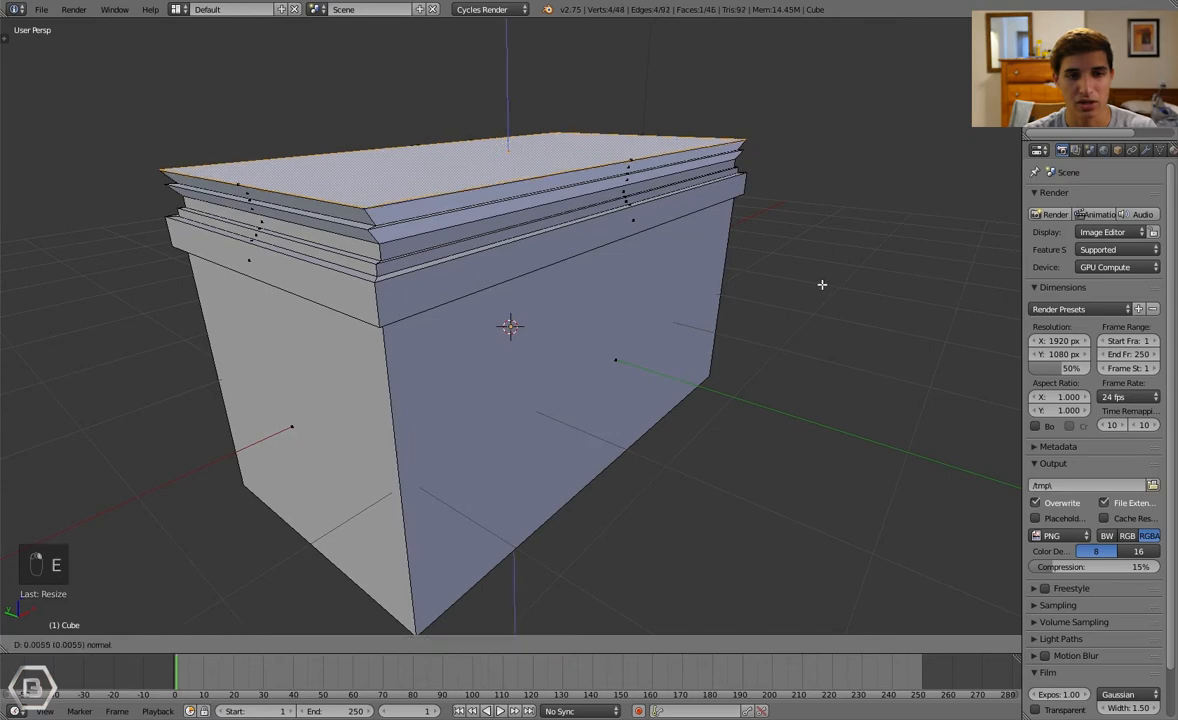
{"action": "left_click", "coordinate": [821, 281]}
{"action": "key", "text": "s"}
{"action": "left_click", "coordinate": [801, 277]}
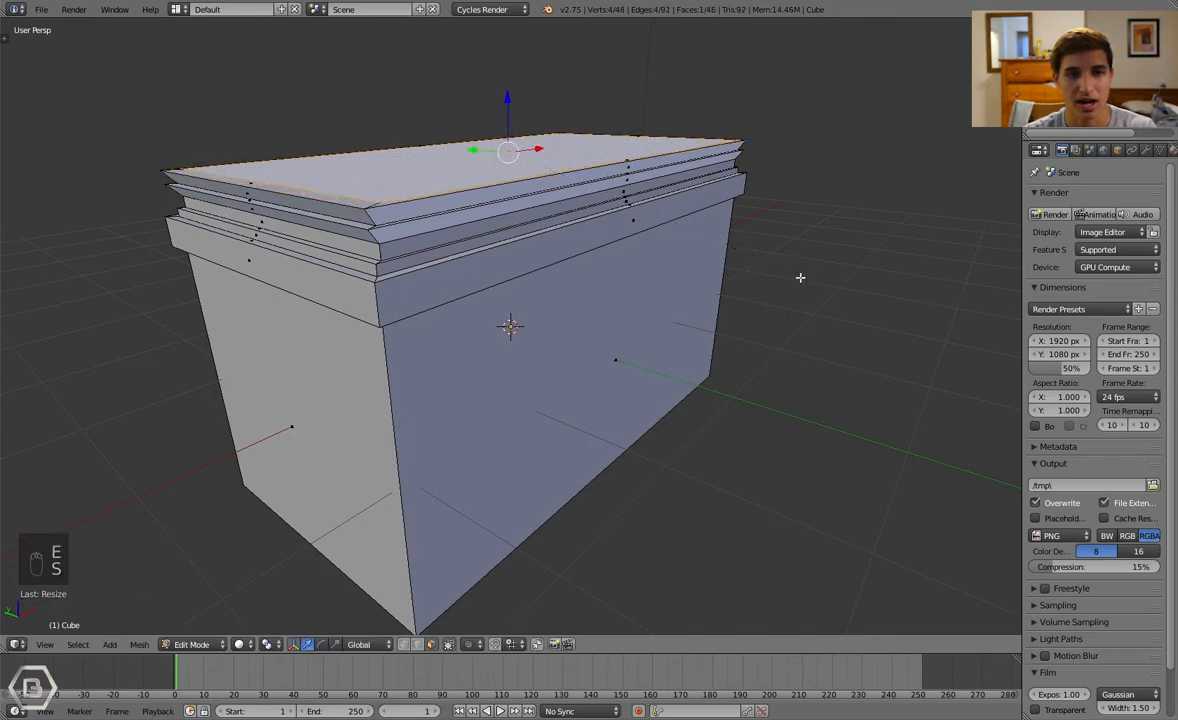
Scale the inset top face inward along the X axis and extrude it upward by about 0.04
{"action": "middle_click_drag", "start_coordinate": [803, 276], "coordinate": [689, 281]}
{"action": "key", "text": "s"}
{"action": "key", "text": "s"}
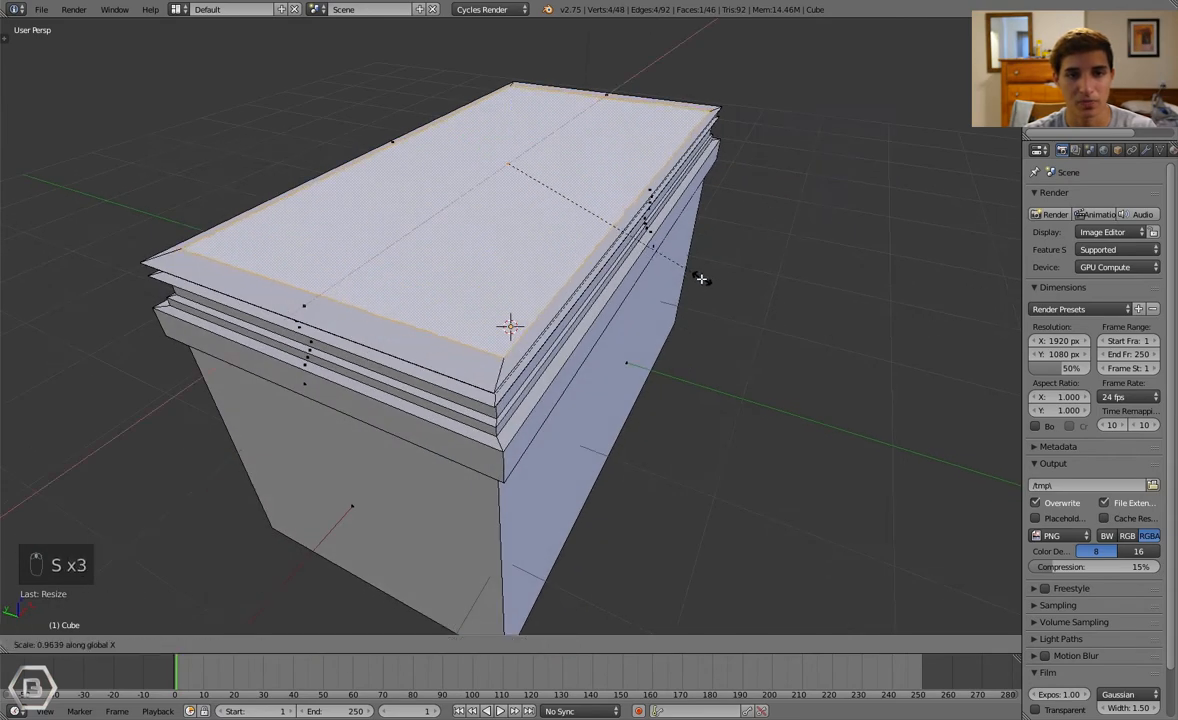
{"action": "key", "text": "s"}
{"action": "left_click", "coordinate": [683, 278]}
{"action": "middle_click_drag", "start_coordinate": [683, 278], "coordinate": [726, 263]}
{"action": "key", "text": "e"}
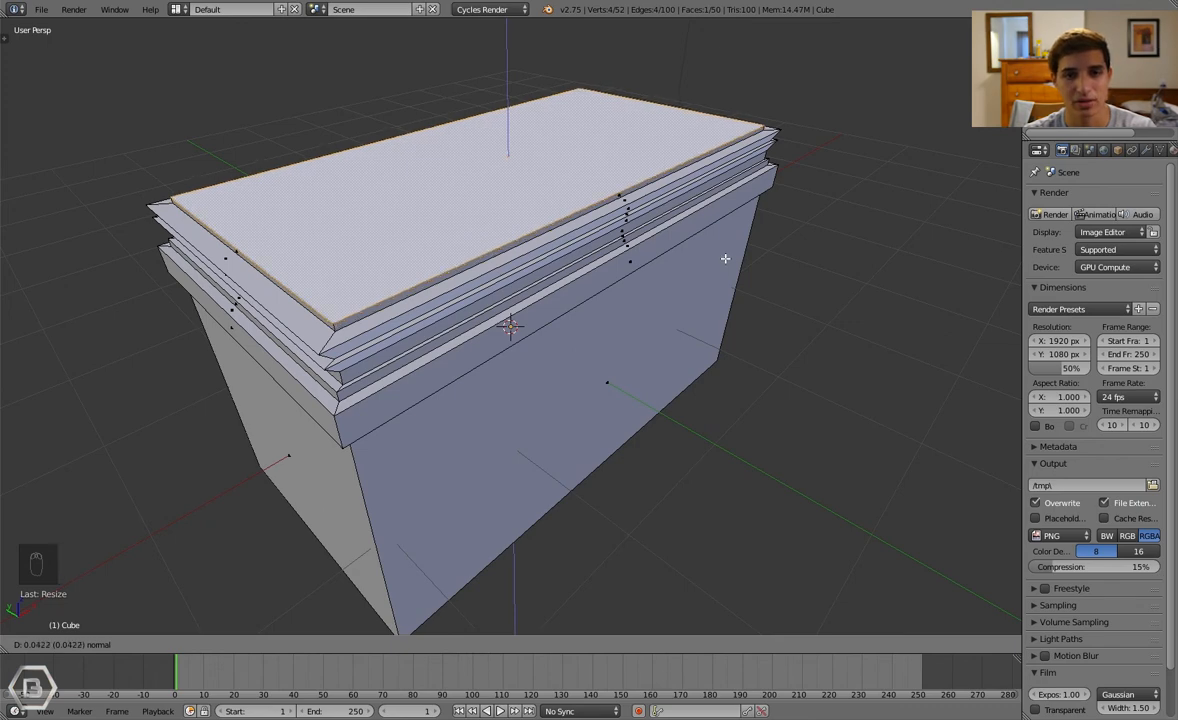
{"action": "left_click", "coordinate": [726, 261]}
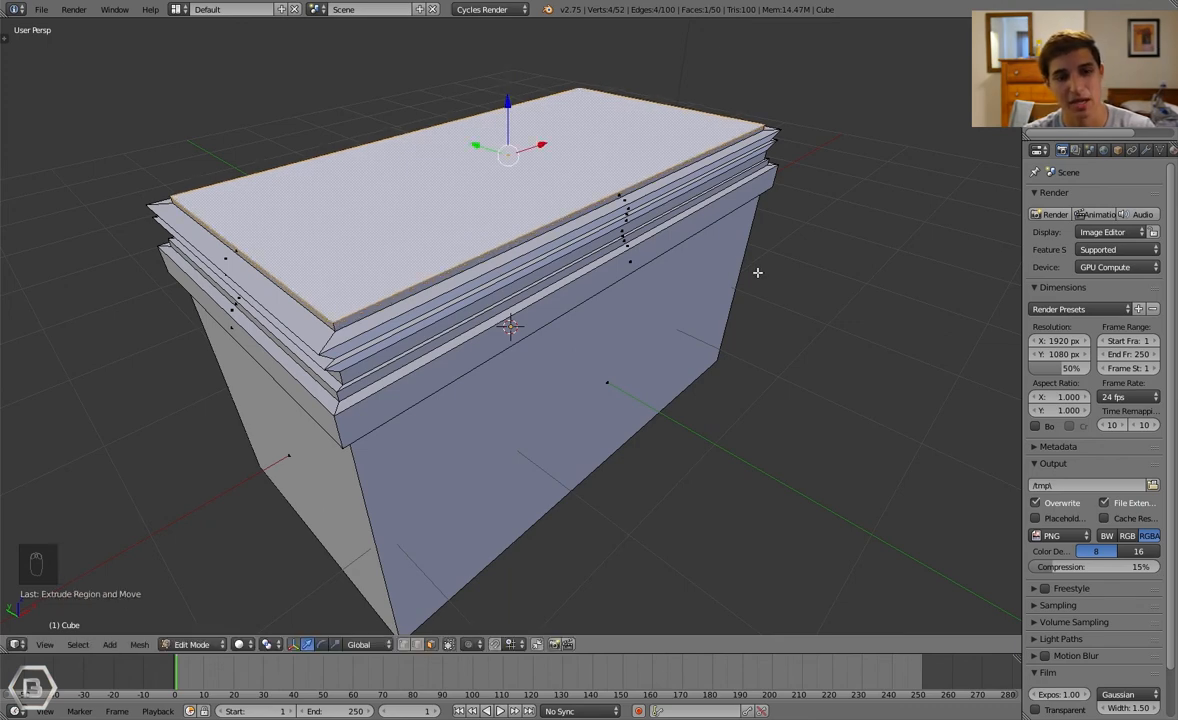
Return to Object Mode and examine the stepped moldings of the box from several angles
{"action": "key", "text": "Tab"}
{"action": "middle_click_drag", "start_coordinate": [626, 305], "coordinate": [623, 268]}
{"action": "key", "text": "a"}
{"action": "key", "text": "a"}
{"action": "right_click", "coordinate": [613, 268]}
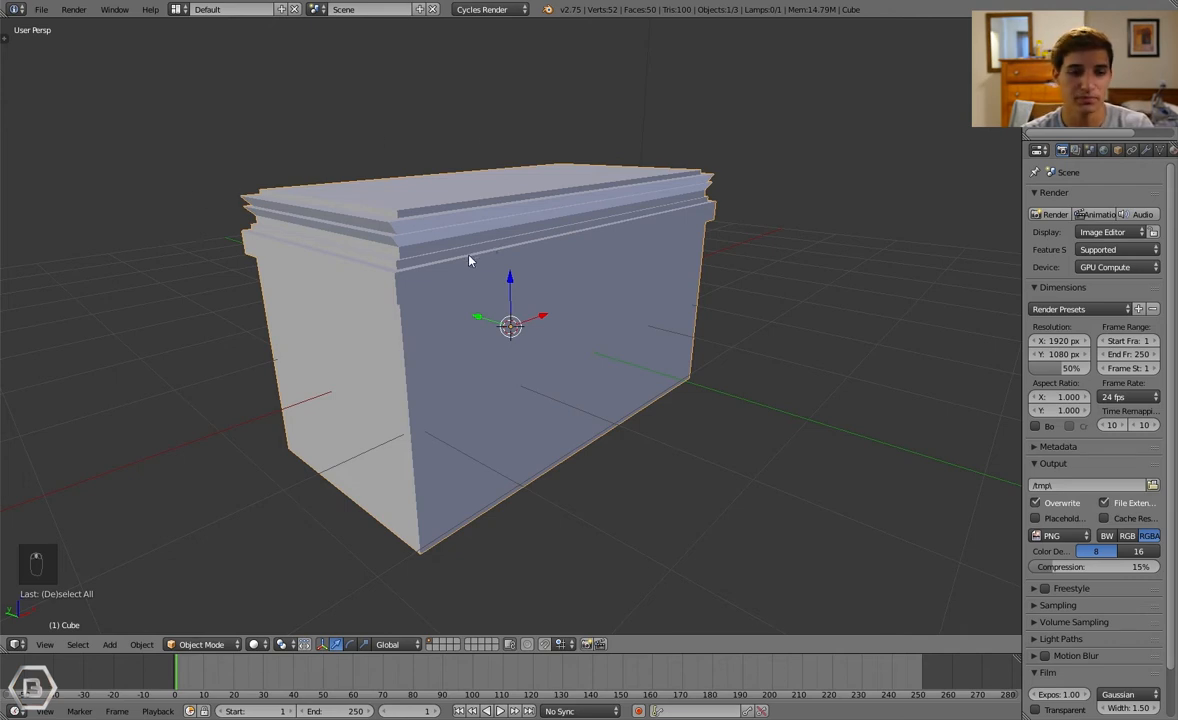
{"action": "key", "text": "a"}
{"action": "middle_click_drag", "start_coordinate": [473, 260], "coordinate": [366, 371]}
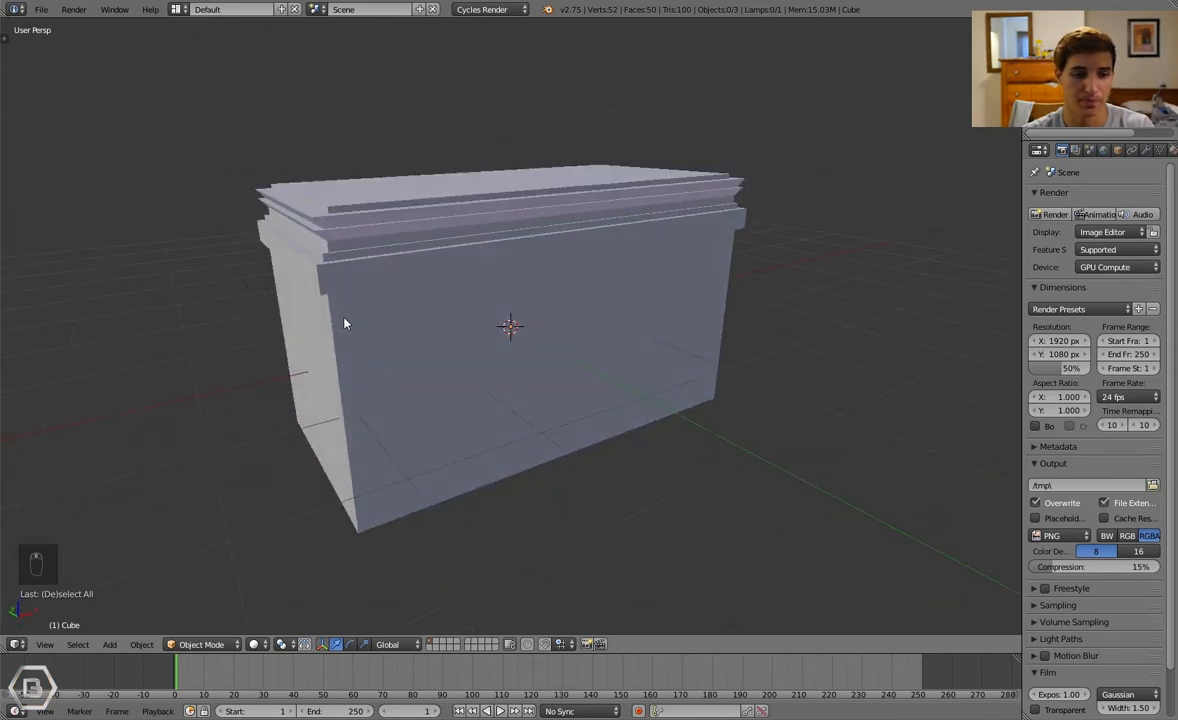
{"action": "right_click", "coordinate": [346, 320]}
{"action": "middle_click_drag", "start_coordinate": [349, 329], "coordinate": [736, 195]}
{"action": "middle_click_drag", "start_coordinate": [673, 334], "coordinate": [800, 339]}
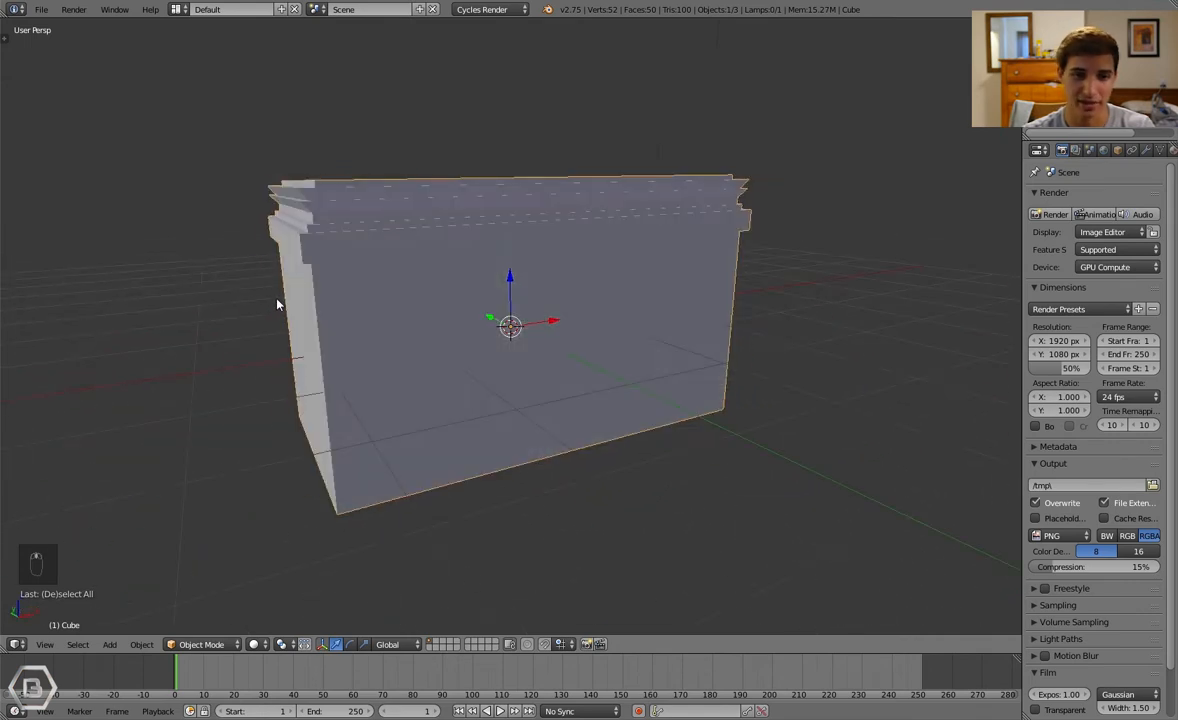
Select the narrow end face of the box in Edit Mode and snap the 3D cursor to it
{"action": "key", "text": "Tab"}
{"action": "middle_click_drag", "start_coordinate": [280, 309], "coordinate": [388, 379]}
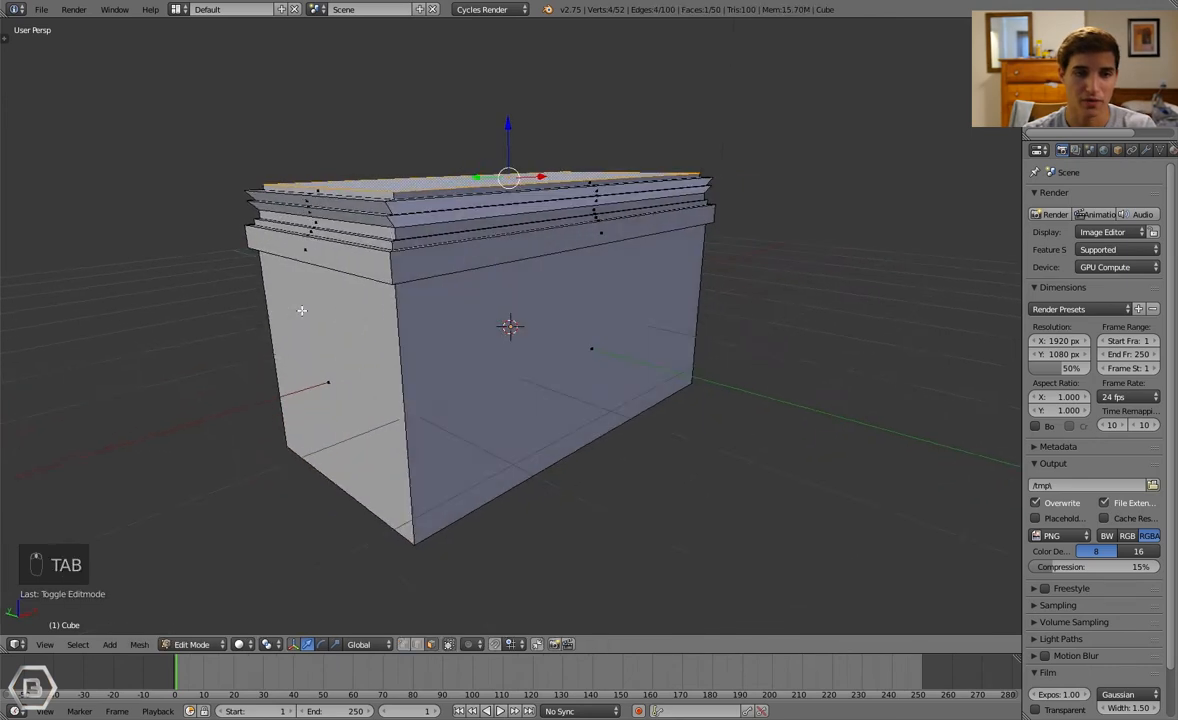
{"action": "key", "text": "a"}
{"action": "key", "text": "a"}
{"action": "right_click", "coordinate": [324, 377]}
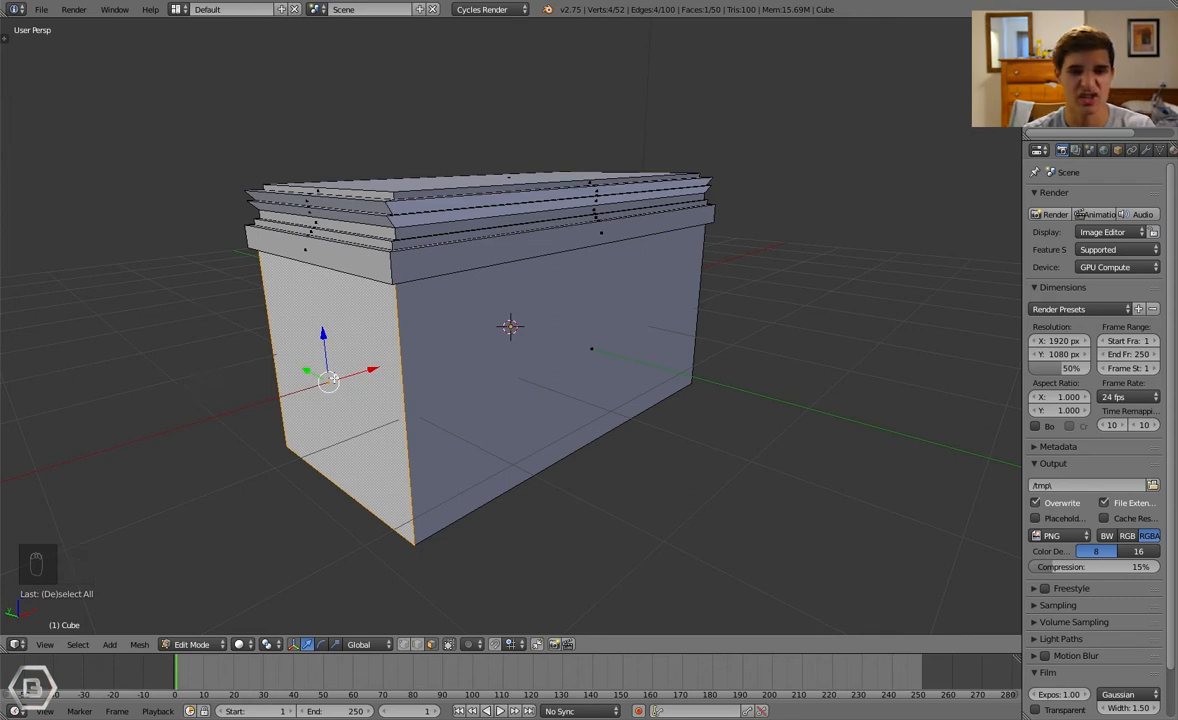
{"action": "key", "text": "shift+s"}
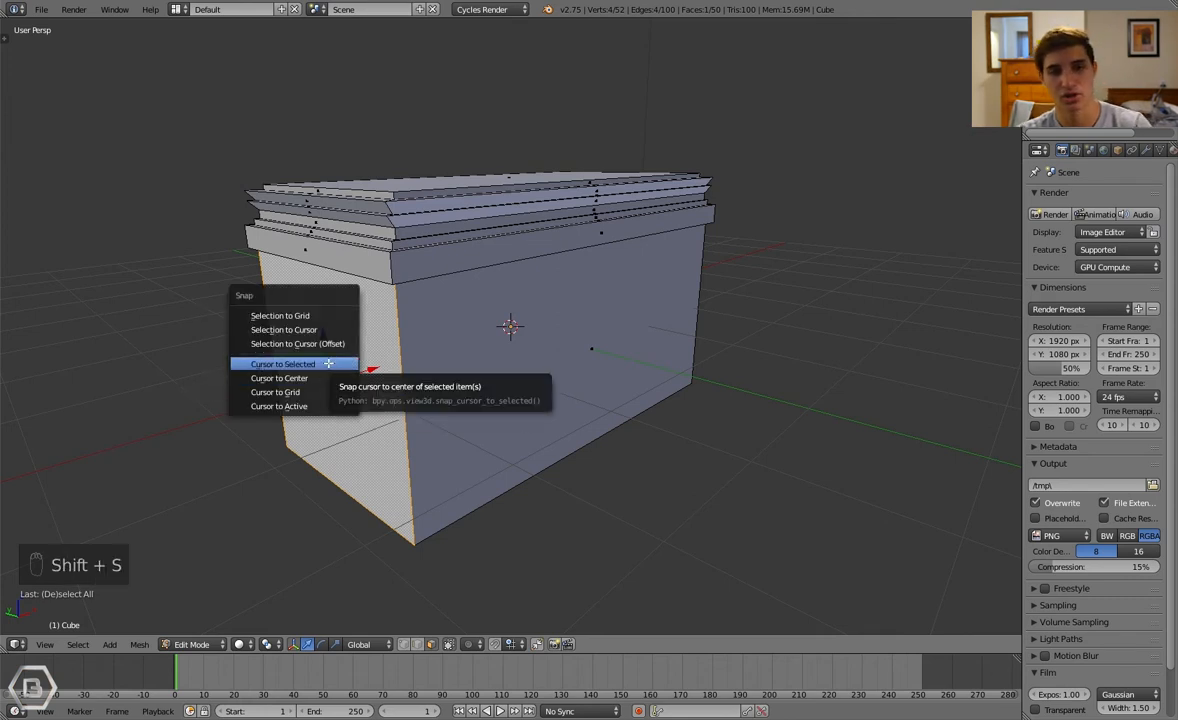
{"action": "left_click", "coordinate": [328, 364]}
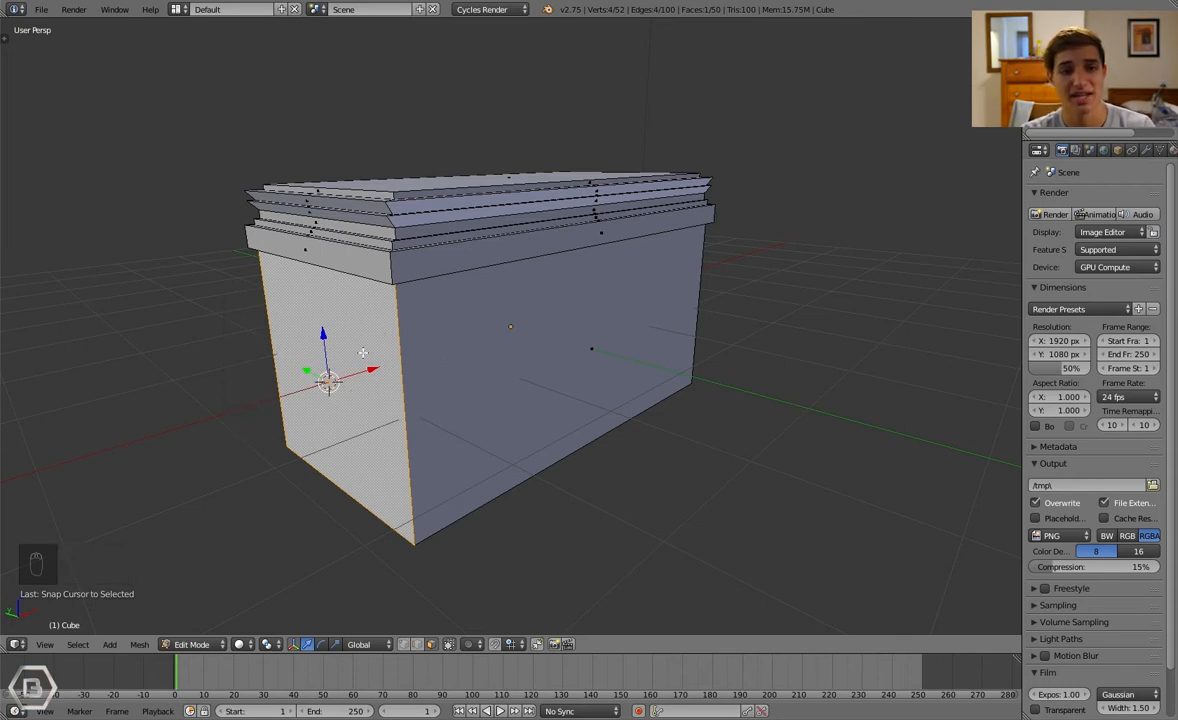
{"action": "middle_click_drag", "start_coordinate": [413, 370], "coordinate": [389, 353]}
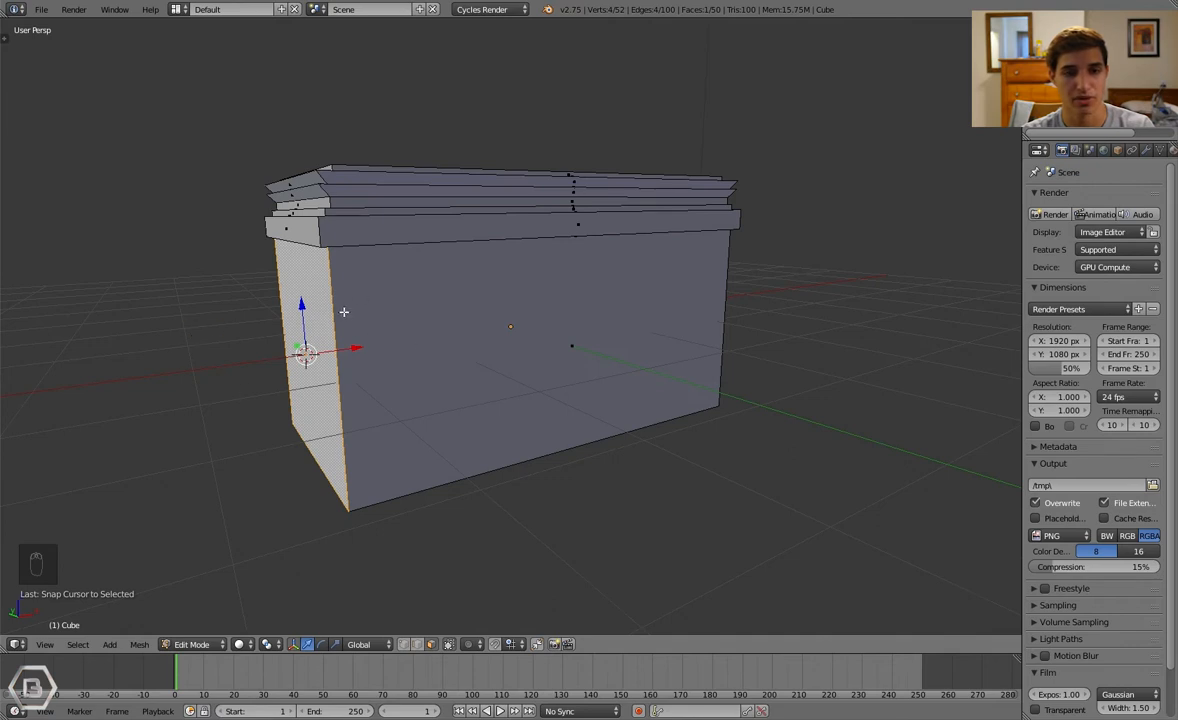
{"action": "key", "text": "Tab"}
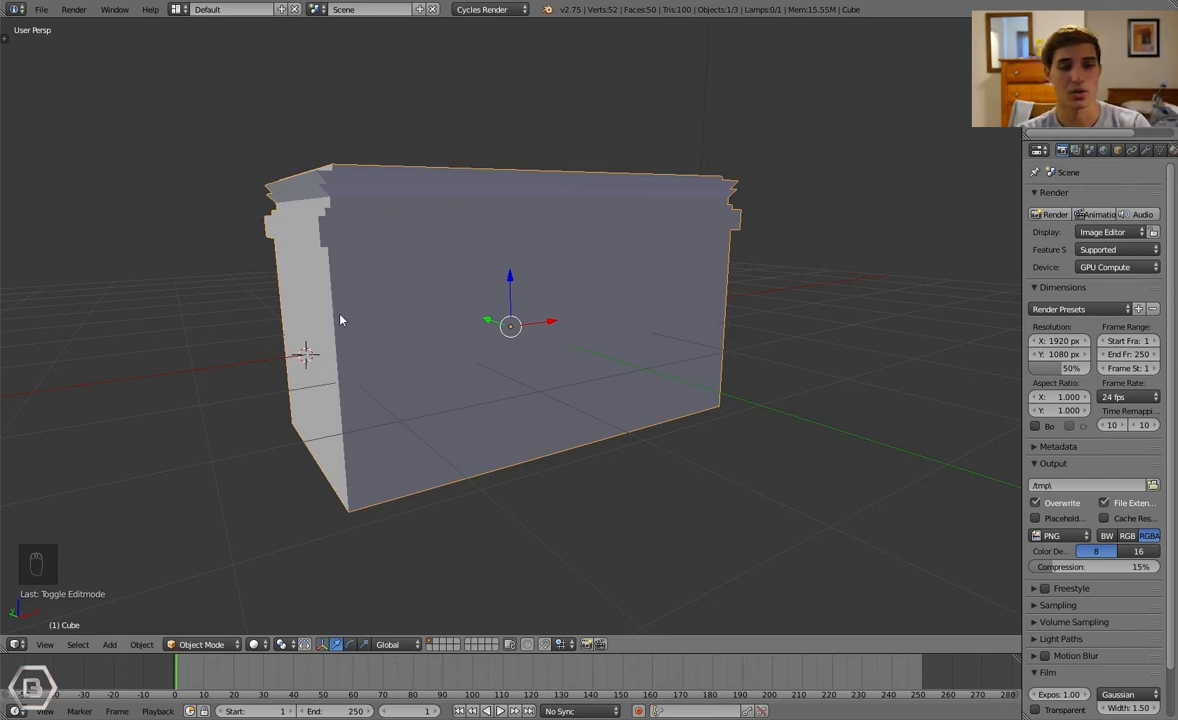
{"action": "key", "text": "shift+a"}
{"action": "mouse_move", "coordinate": [280, 350]}
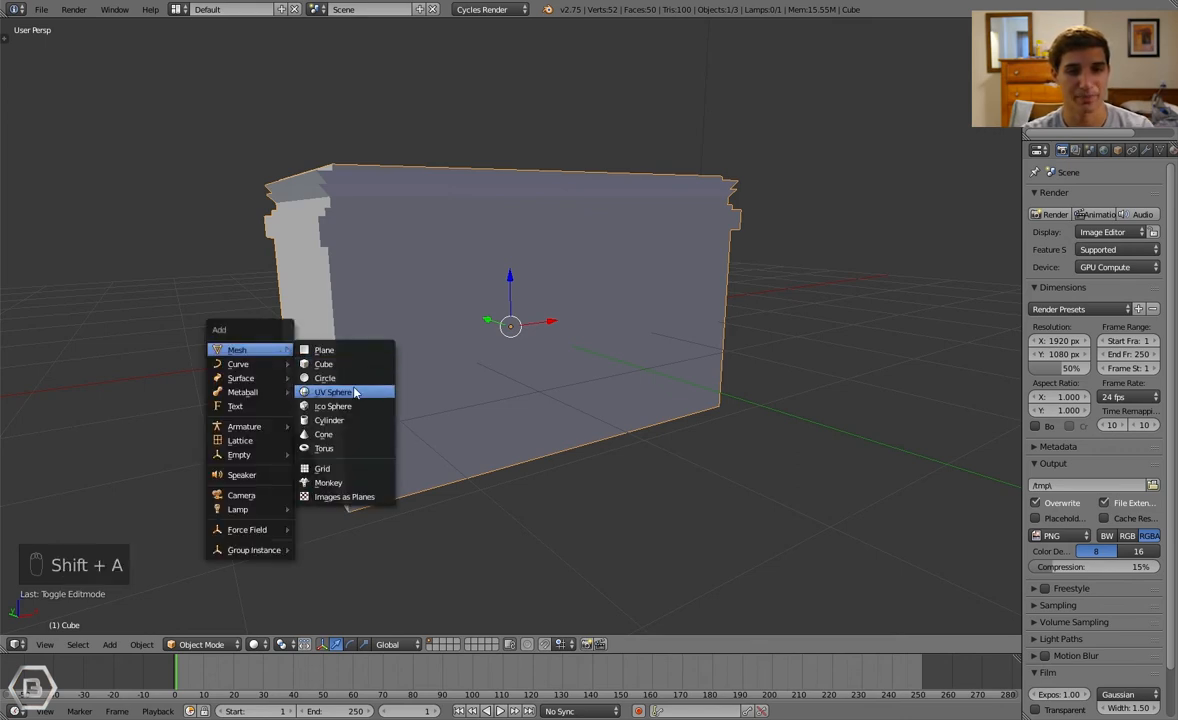
{"action": "key", "text": "Escape"}
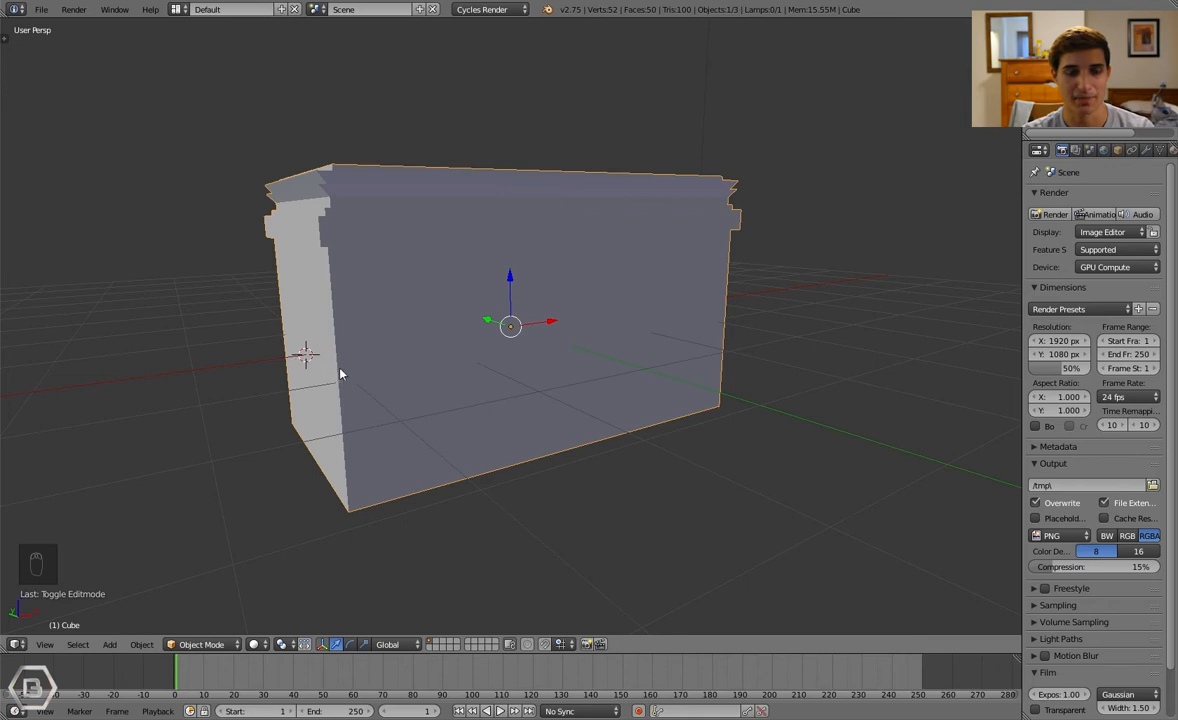
Place the 3D cursor at several arbitrary spots around the box
{"action": "middle_click_drag", "start_coordinate": [338, 370], "coordinate": [660, 398]}
{"action": "left_click", "coordinate": [813, 344]}
{"action": "left_click", "coordinate": [884, 160]}
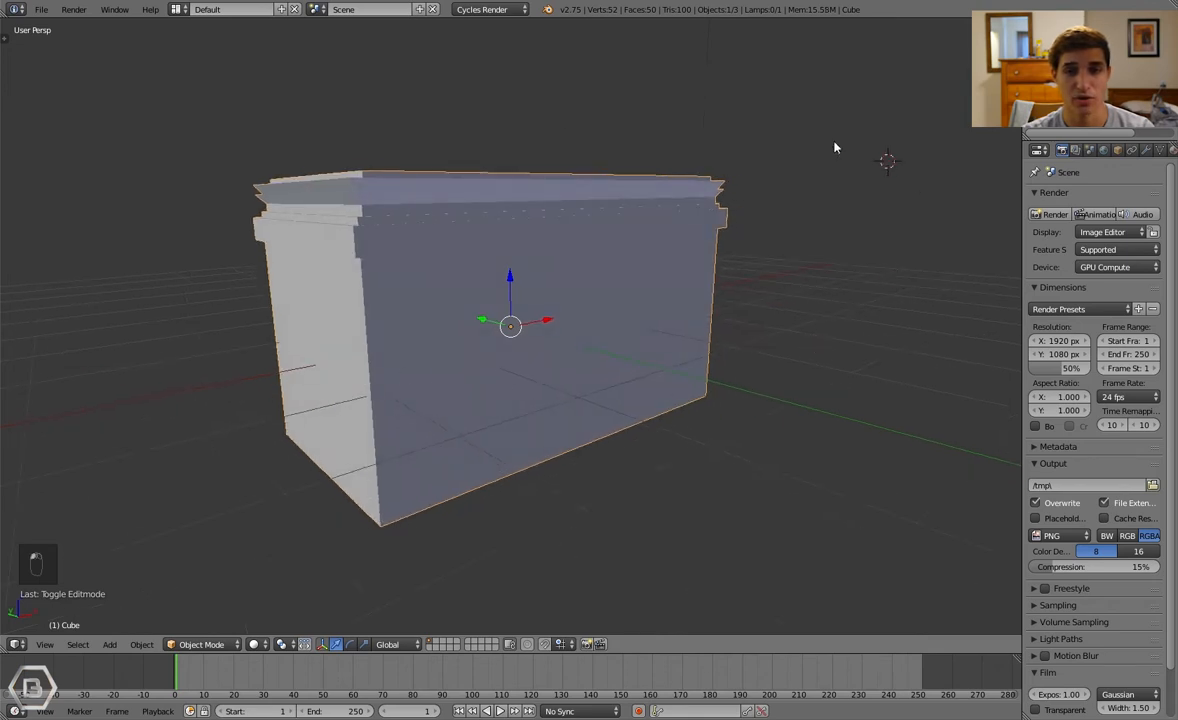
{"action": "left_click", "coordinate": [167, 153]}
{"action": "left_click", "coordinate": [719, 442]}
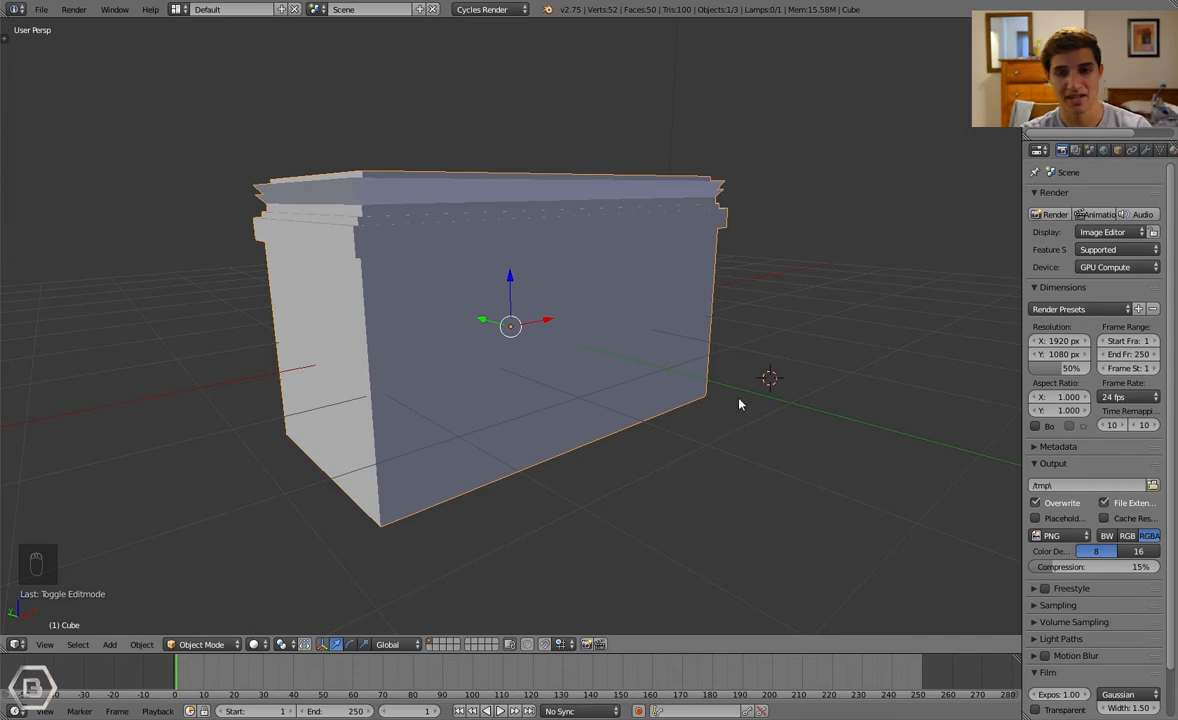
Snap the 3D cursor back to the selected end face in Edit Mode and return to Object Mode
{"action": "key", "text": "shift+s"}
{"action": "left_click", "coordinate": [403, 378]}
{"action": "key", "text": "Tab"}
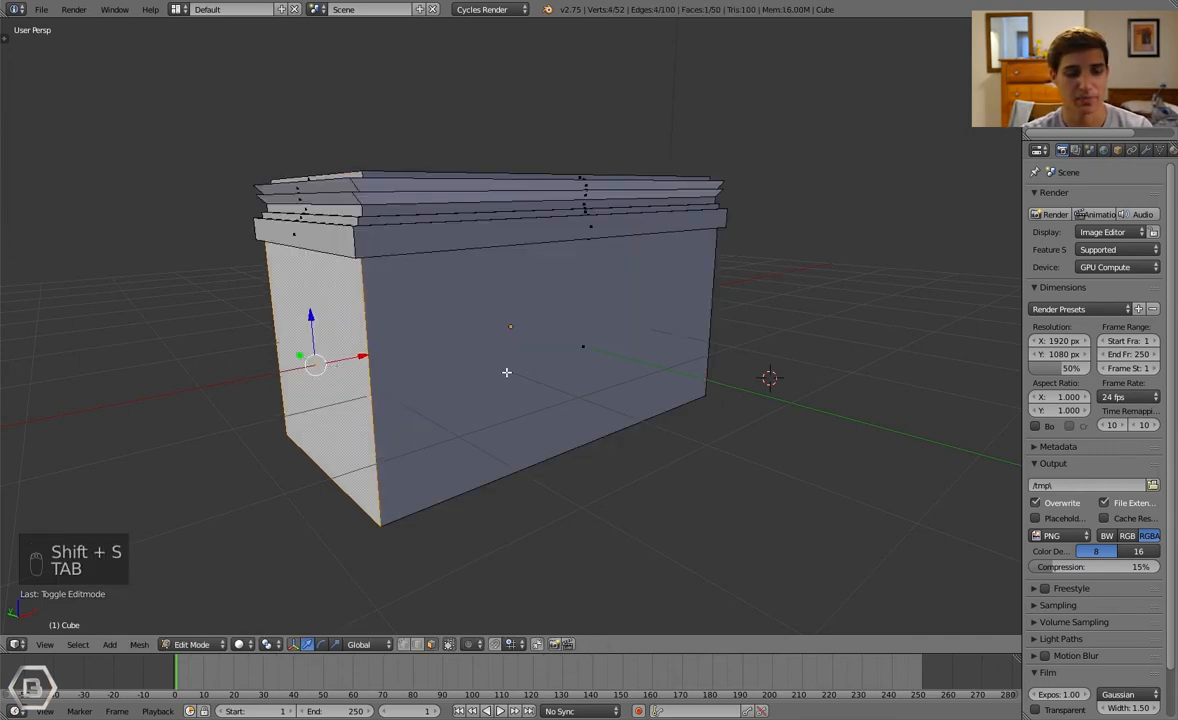
{"action": "key", "text": "shift+s"}
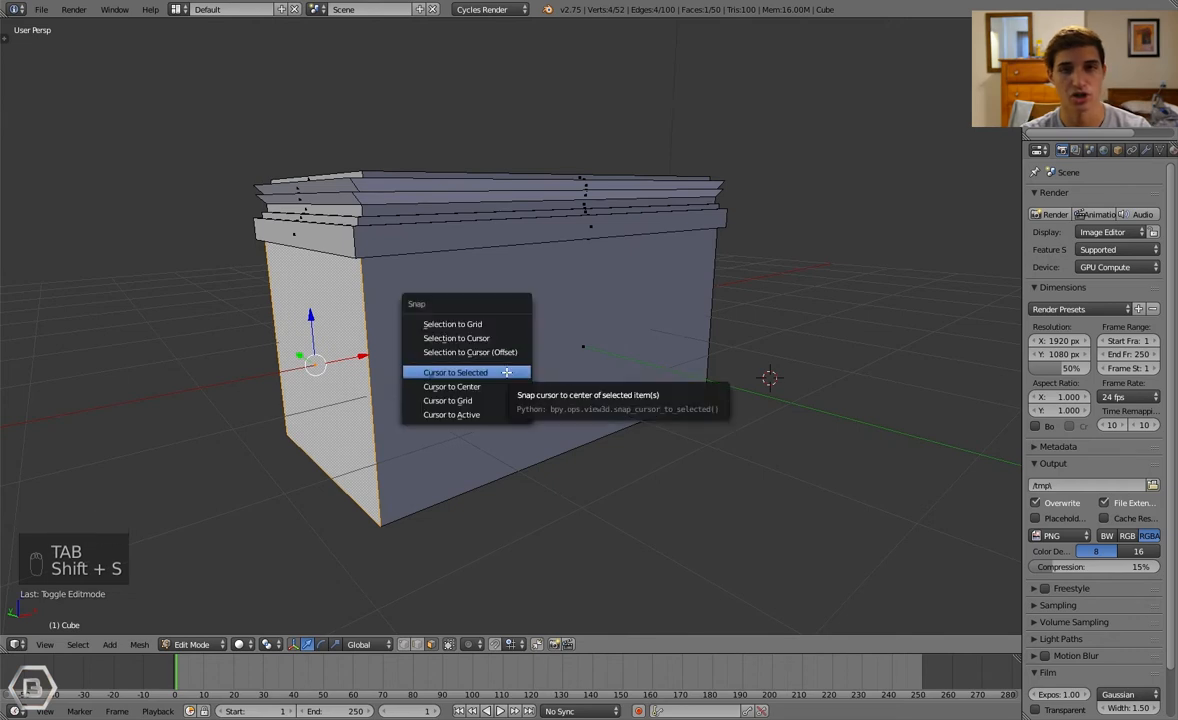
{"action": "left_click", "coordinate": [507, 372]}
{"action": "key", "text": "Tab"}
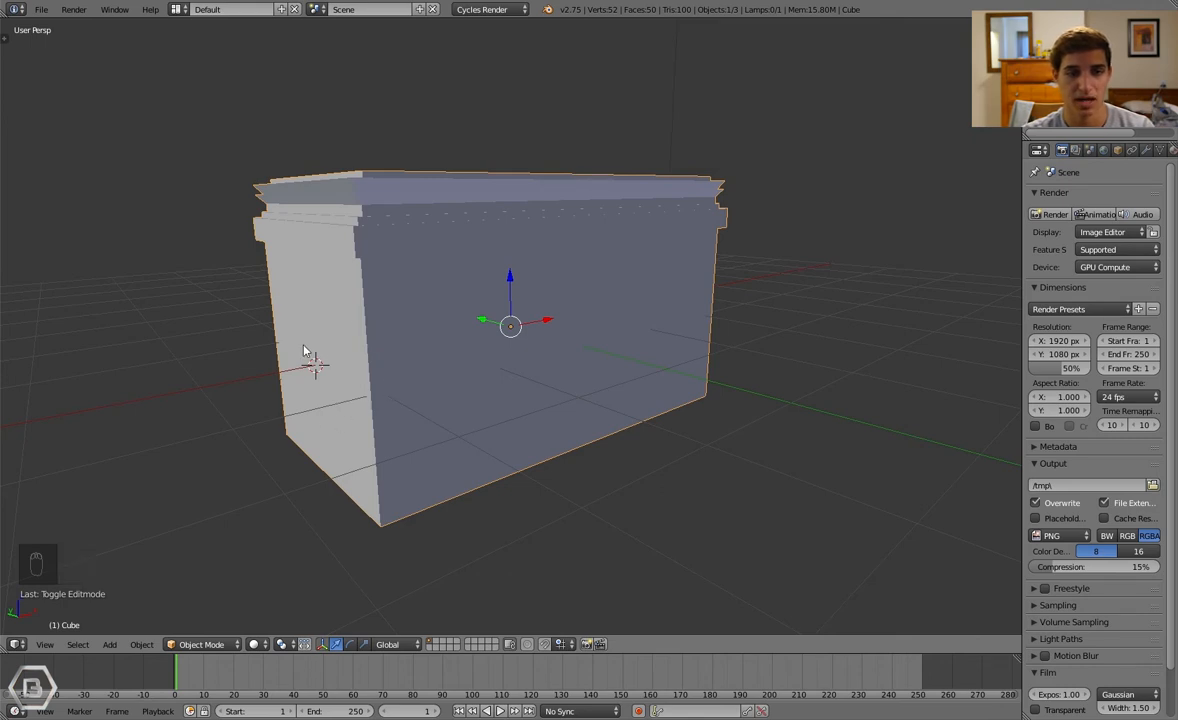
Add a cylinder at the 3D cursor and rotate it 90 degrees around the X axis
{"action": "key", "text": "shift+a"}
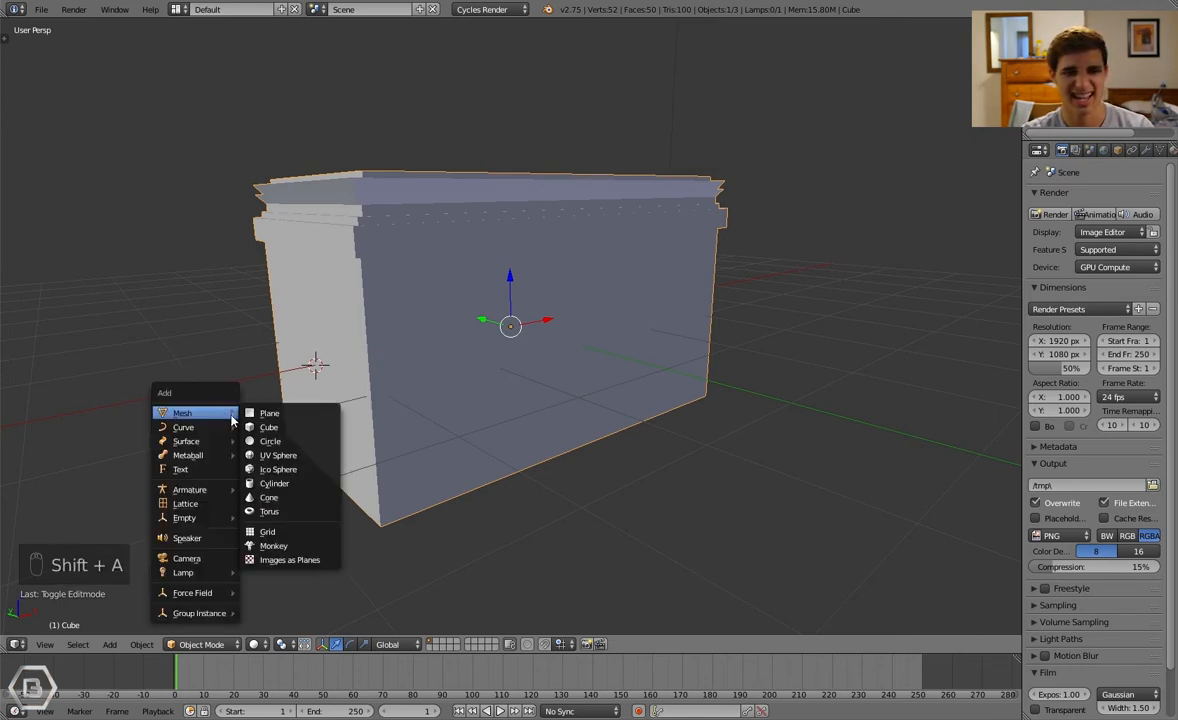
{"action": "left_click", "coordinate": [316, 487]}
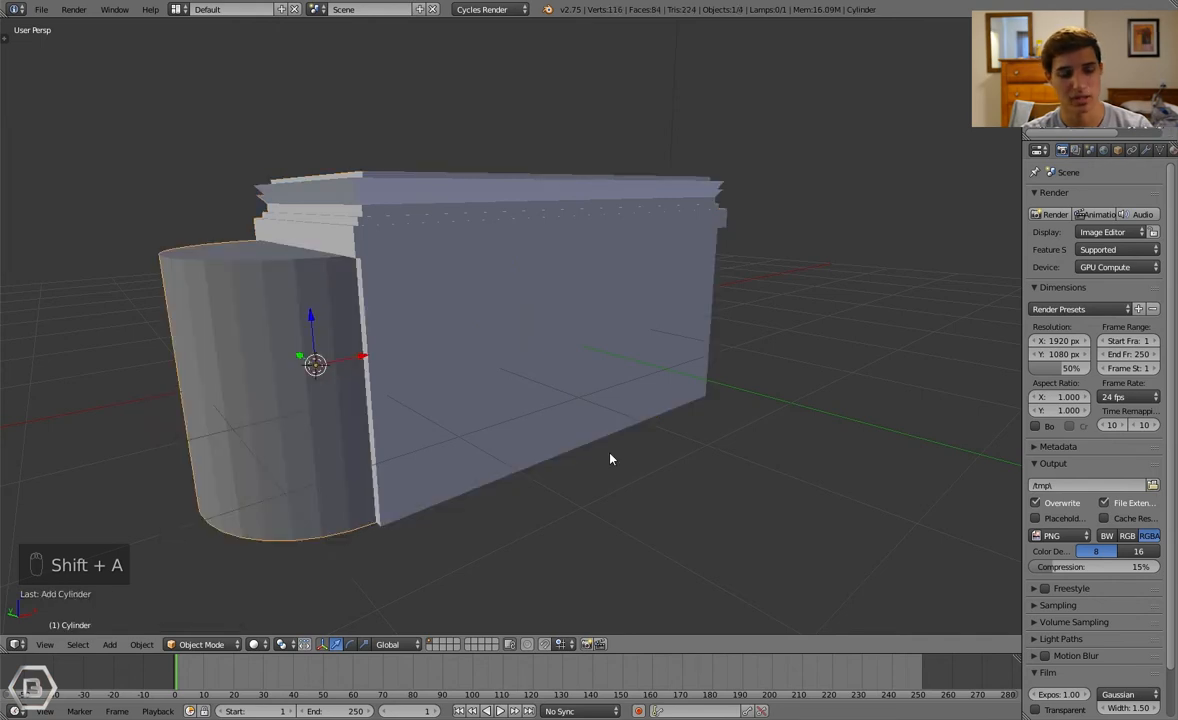
{"action": "key", "text": "r"}
{"action": "key", "text": "x"}
{"action": "type", "text": "r"}
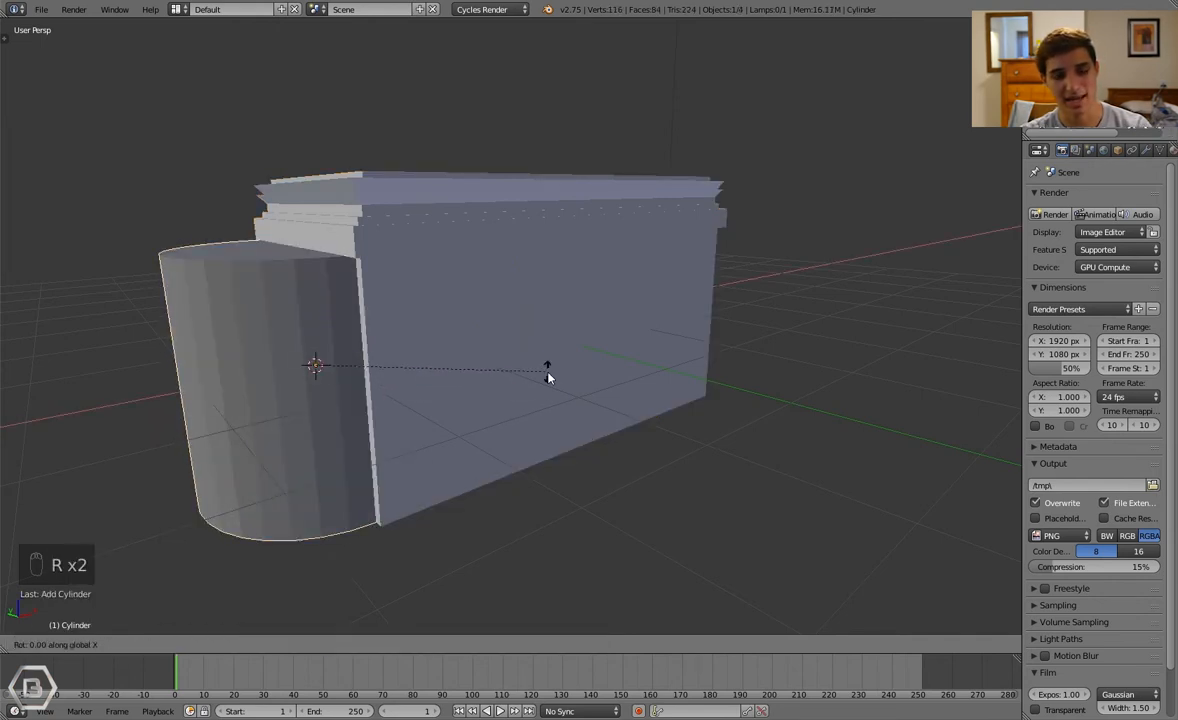
{"action": "type", "text": "90"}
{"action": "key", "text": "Return"}
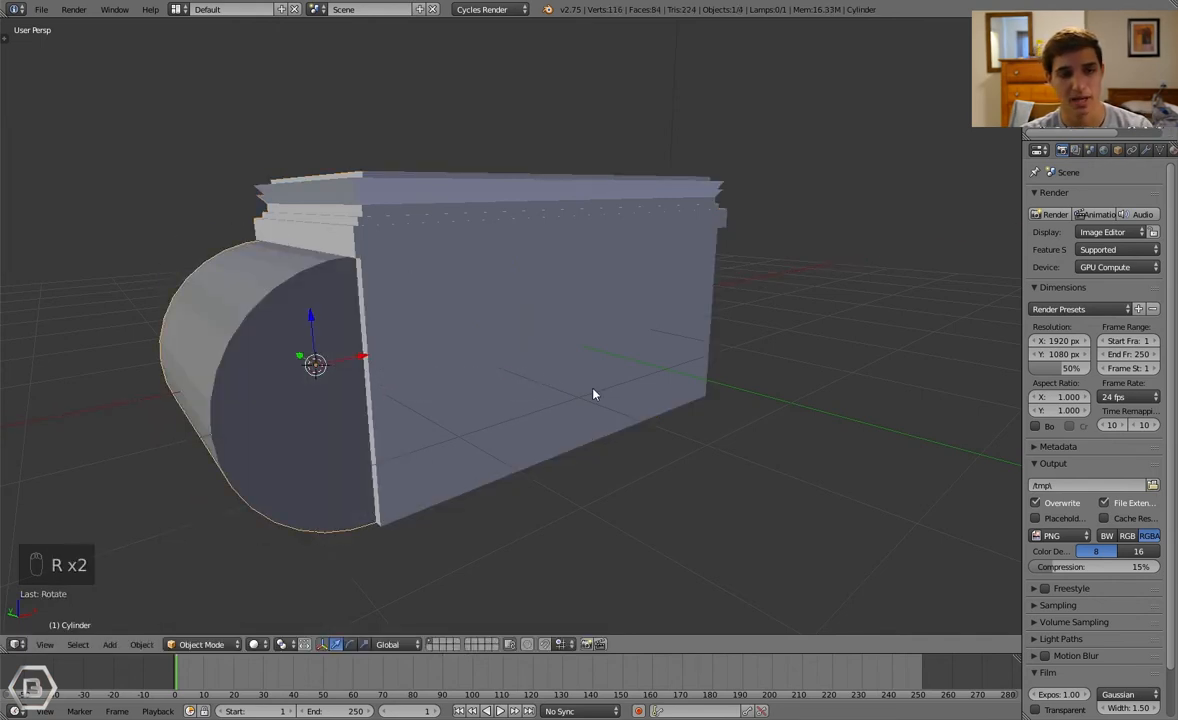
Scale the cylinder down to a small fraction of its size and shift it outward along the X axis from the end face
{"action": "key", "text": "s"}
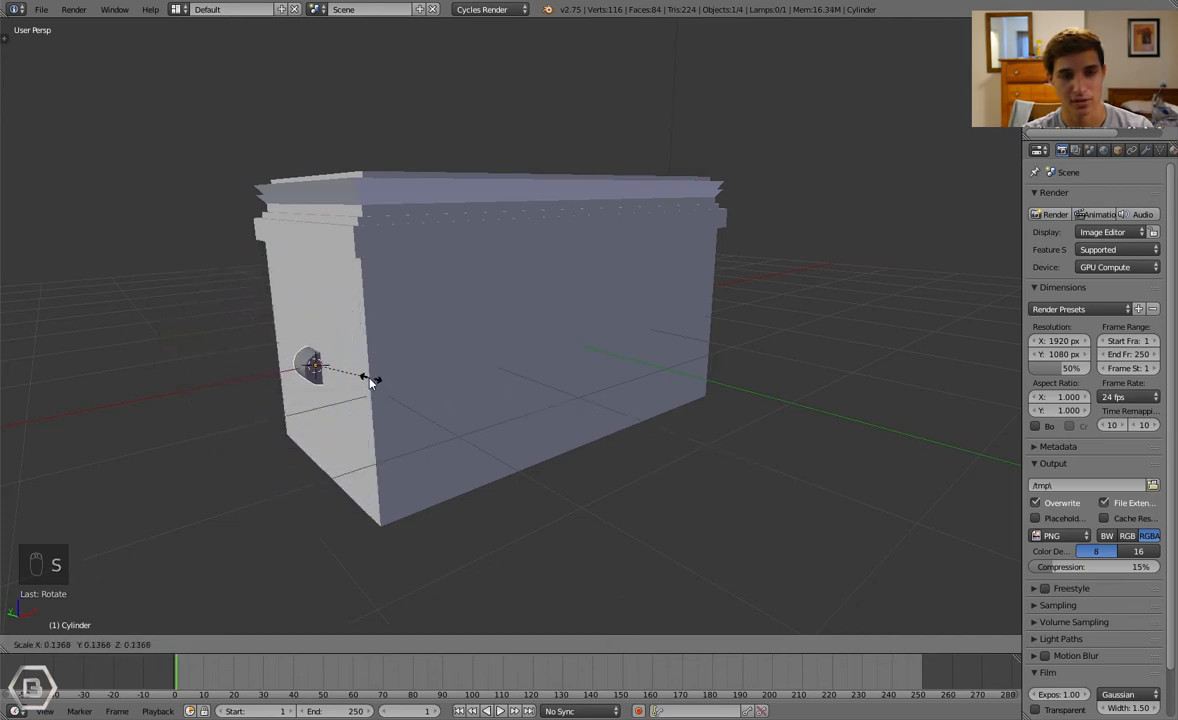
{"action": "left_click", "coordinate": [362, 382]}
{"action": "scroll", "coordinate": [363, 382], "scroll_direction": "up", "scroll_amount": 1}
{"action": "key", "text": "g"}
{"action": "right_click", "coordinate": [379, 384]}
{"action": "key", "text": "g"}
{"action": "key", "text": "x"}
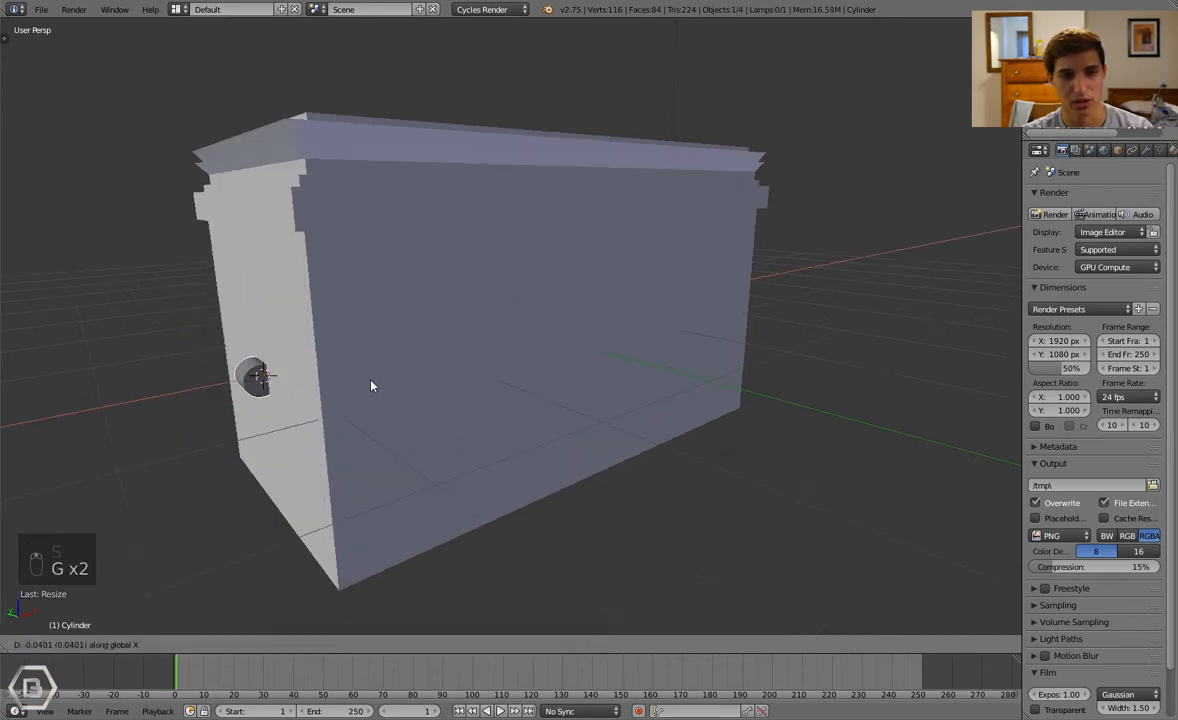
{"action": "left_click", "coordinate": [365, 386]}
Shrink the cylinder further and move it about 0.02 along the X axis toward the box's end face
{"action": "key", "text": "s"}
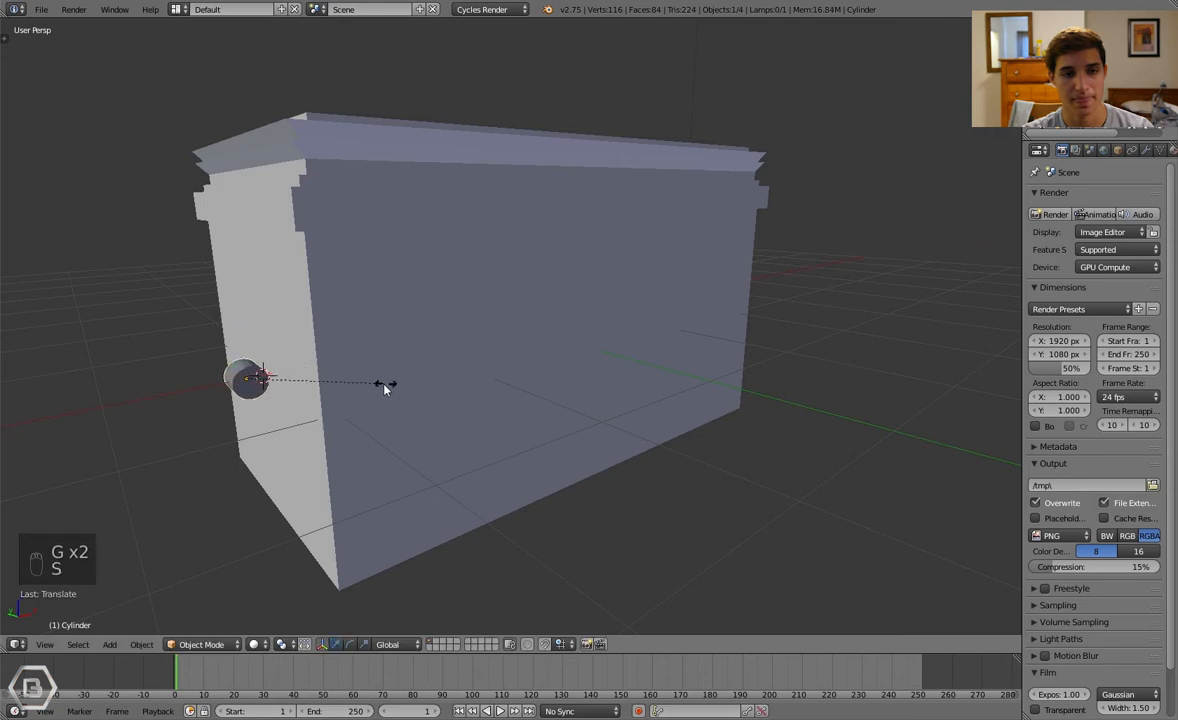
{"action": "left_click", "coordinate": [365, 386]}
{"action": "key", "text": "g"}
{"action": "key", "text": "x"}
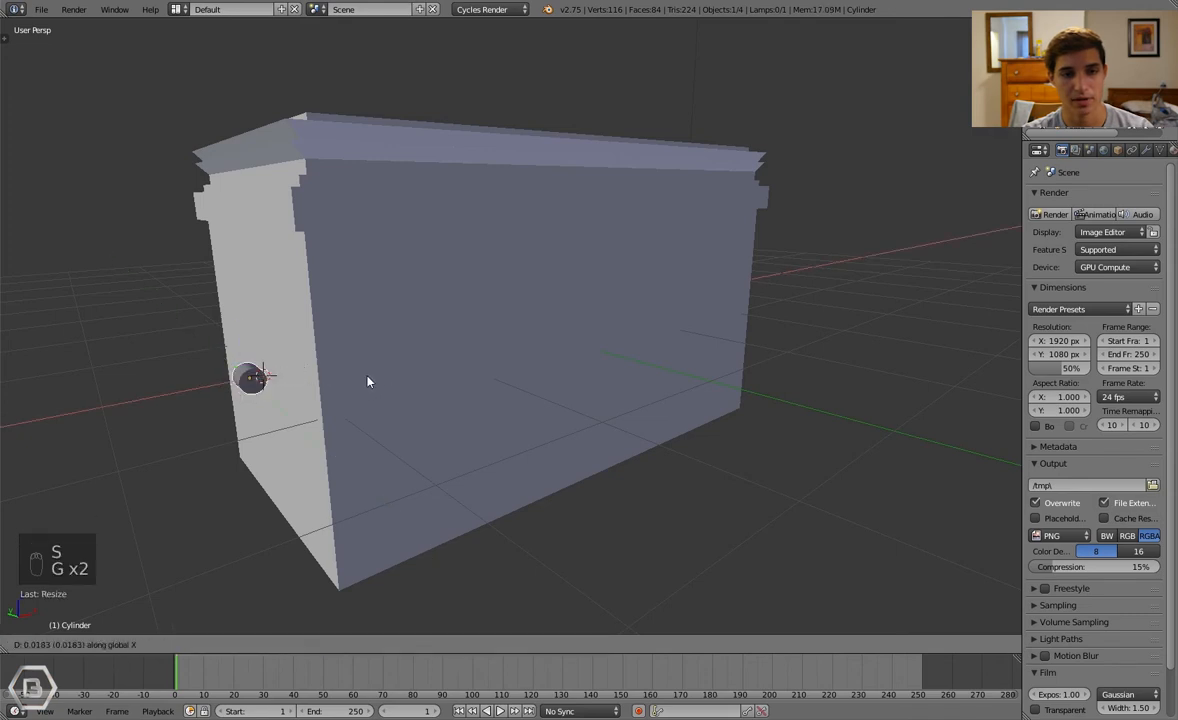
{"action": "left_click", "coordinate": [368, 381]}
{"action": "key", "text": "s"}
{"action": "left_click", "coordinate": [346, 379]}
Stretch the cylinder along the Y axis into a long rod extending far past both sides of the box
{"action": "scroll", "coordinate": [330, 388], "scroll_direction": "down", "scroll_amount": 4}
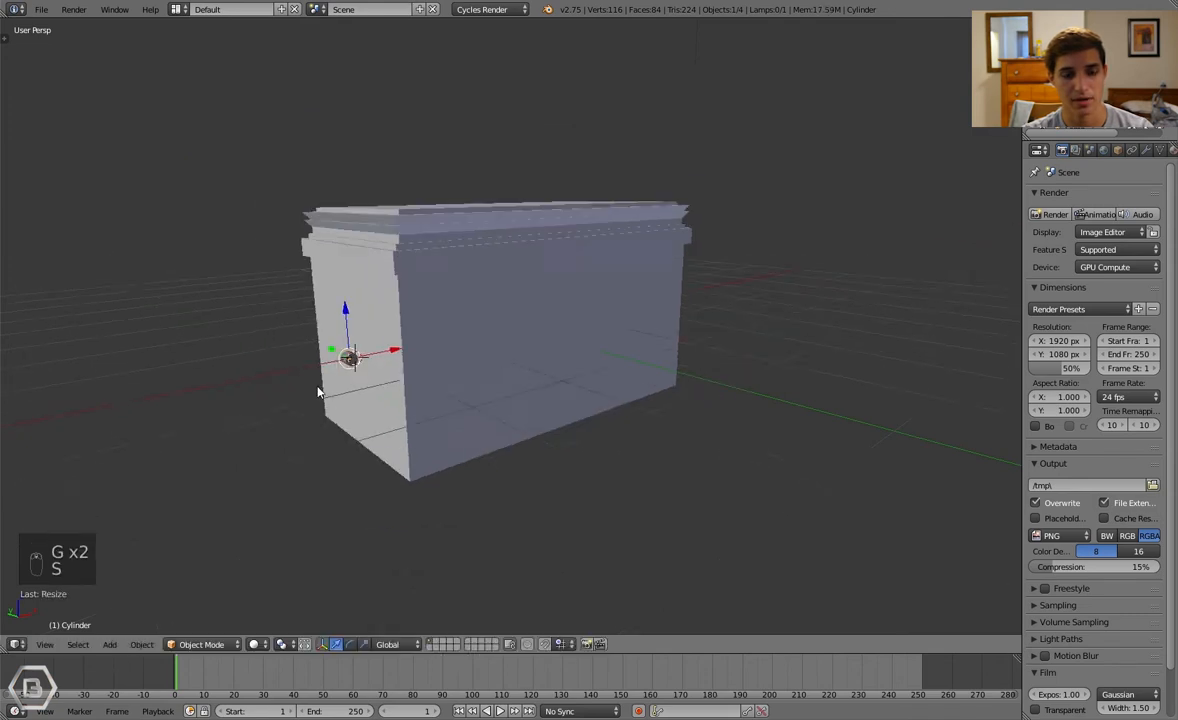
{"action": "middle_click_drag", "start_coordinate": [318, 392], "coordinate": [373, 413]}
{"action": "scroll", "coordinate": [376, 414], "scroll_direction": "down", "scroll_amount": 2}
{"action": "key", "text": "s"}
{"action": "key", "text": "x"}
{"action": "right_click", "coordinate": [612, 428]}
{"action": "key", "text": "s"}
{"action": "key", "text": "y"}
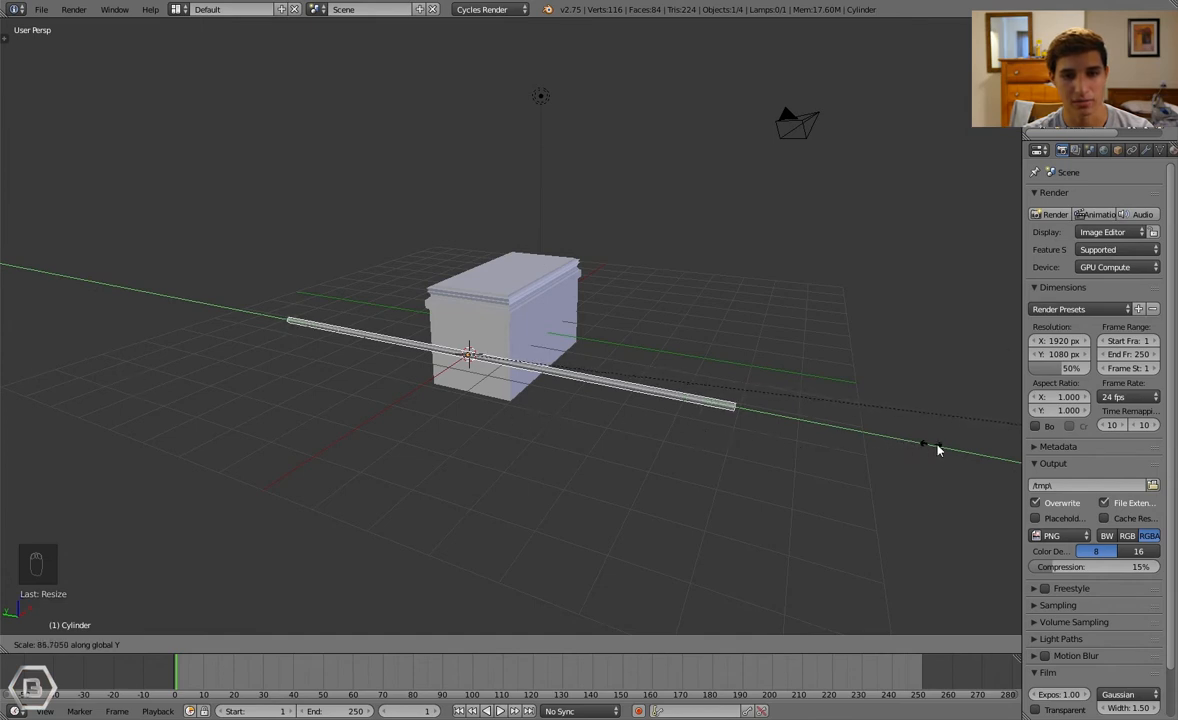
{"action": "left_click", "coordinate": [969, 452]}
Reselect the long rod and lengthen it further along the Y axis
{"action": "key", "text": "a"}
{"action": "middle_click_drag", "start_coordinate": [955, 450], "coordinate": [747, 433]}
{"action": "right_click", "coordinate": [745, 436]}
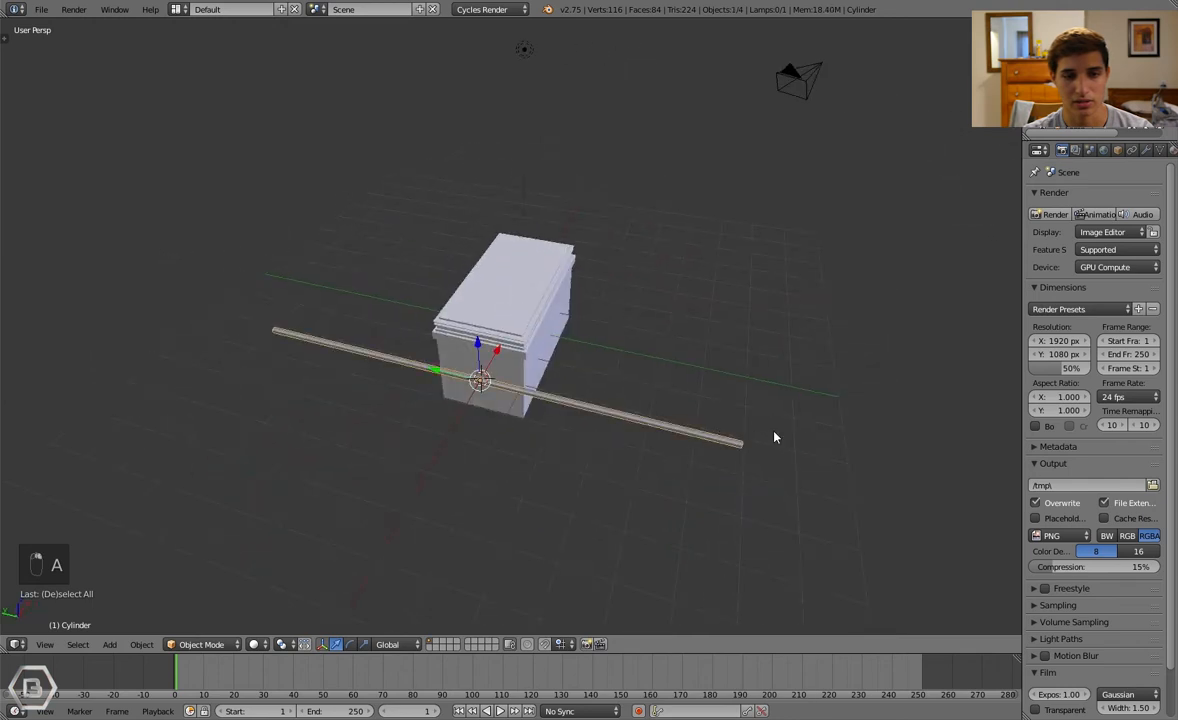
{"action": "key", "text": "s"}
{"action": "key", "text": "y"}
{"action": "left_click", "coordinate": [845, 414]}
Deselect the rod and examine how it sits against the box's end face from several angles
{"action": "key", "text": "a"}
{"action": "middle_click_drag", "start_coordinate": [845, 414], "coordinate": [568, 408]}
{"action": "scroll", "coordinate": [568, 410], "scroll_direction": "up", "scroll_amount": 6}
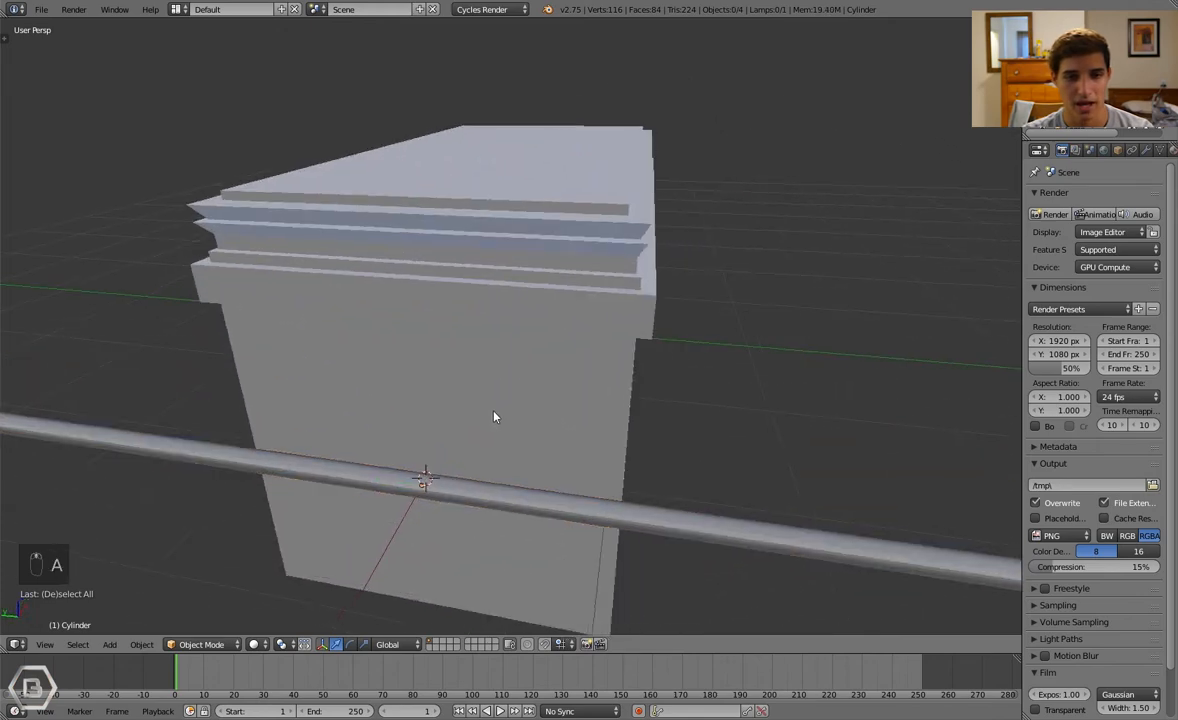
{"action": "middle_click_drag", "start_coordinate": [494, 417], "coordinate": [327, 427]}
{"action": "middle_click_drag", "start_coordinate": [615, 477], "coordinate": [563, 287]}
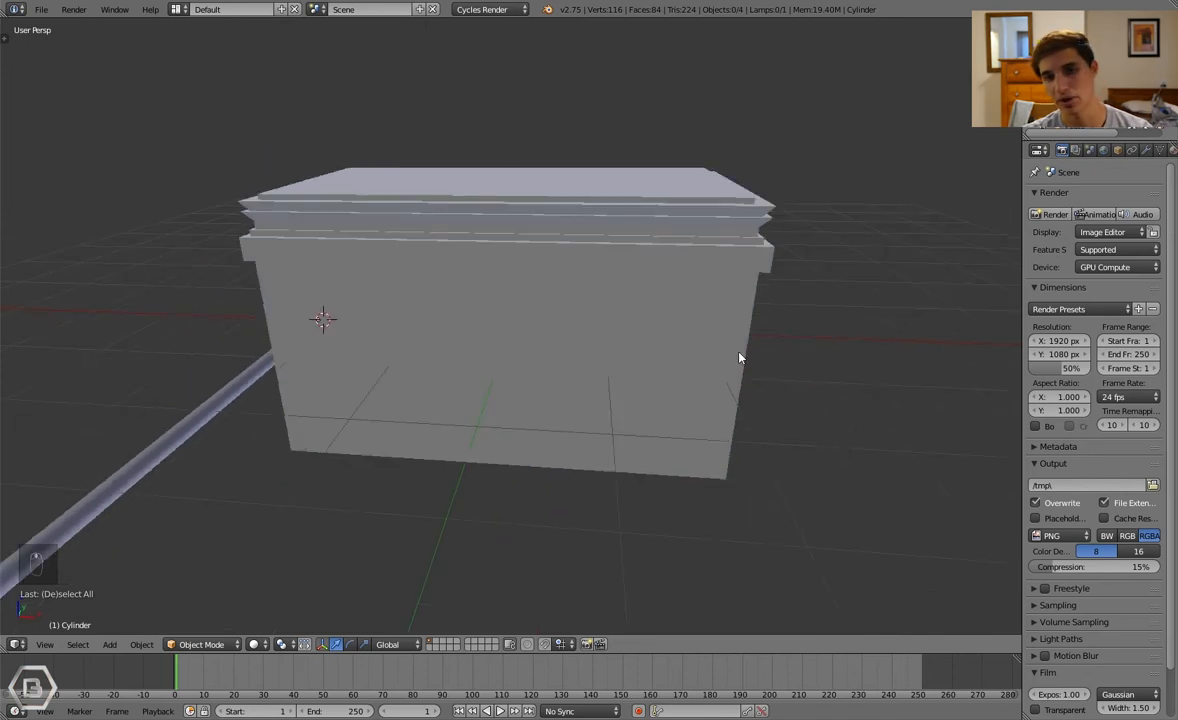
{"action": "middle_click_drag", "start_coordinate": [739, 355], "coordinate": [436, 403]}
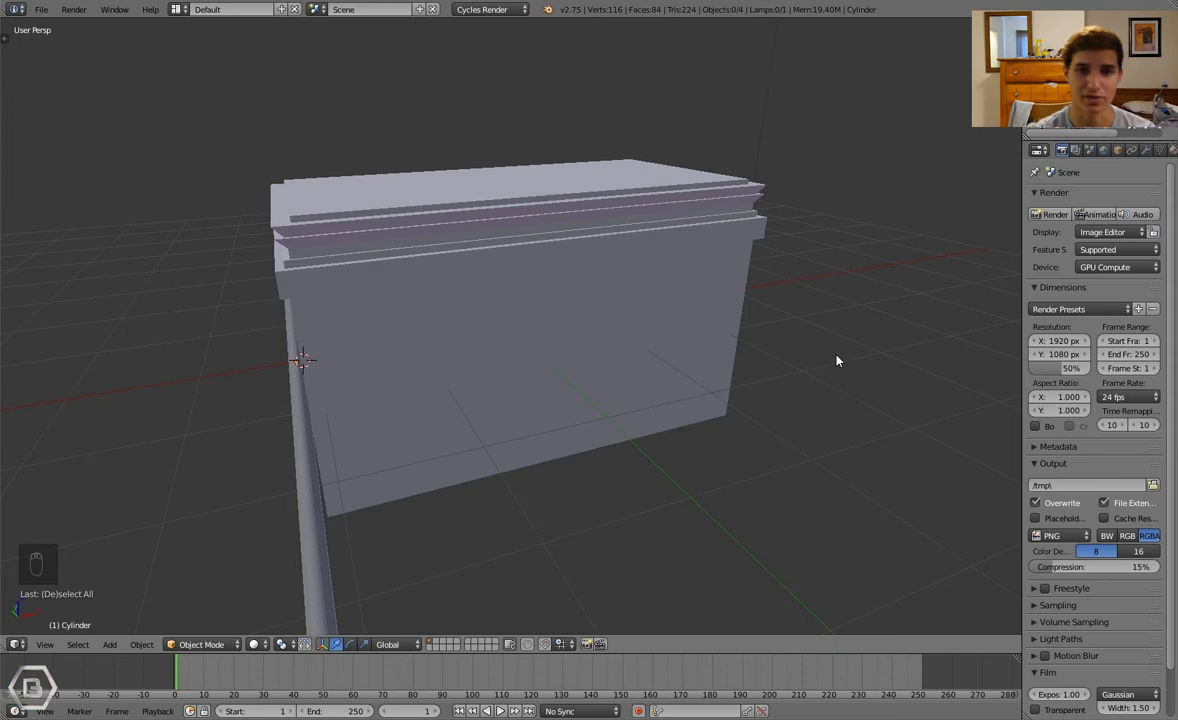
{"action": "middle_click_drag", "start_coordinate": [331, 287], "coordinate": [342, 326]}
Select the long rod across the box's end face and open its mesh for editing
{"action": "right_click", "coordinate": [308, 394]}
{"action": "middle_click_drag", "start_coordinate": [308, 394], "coordinate": [361, 361]}
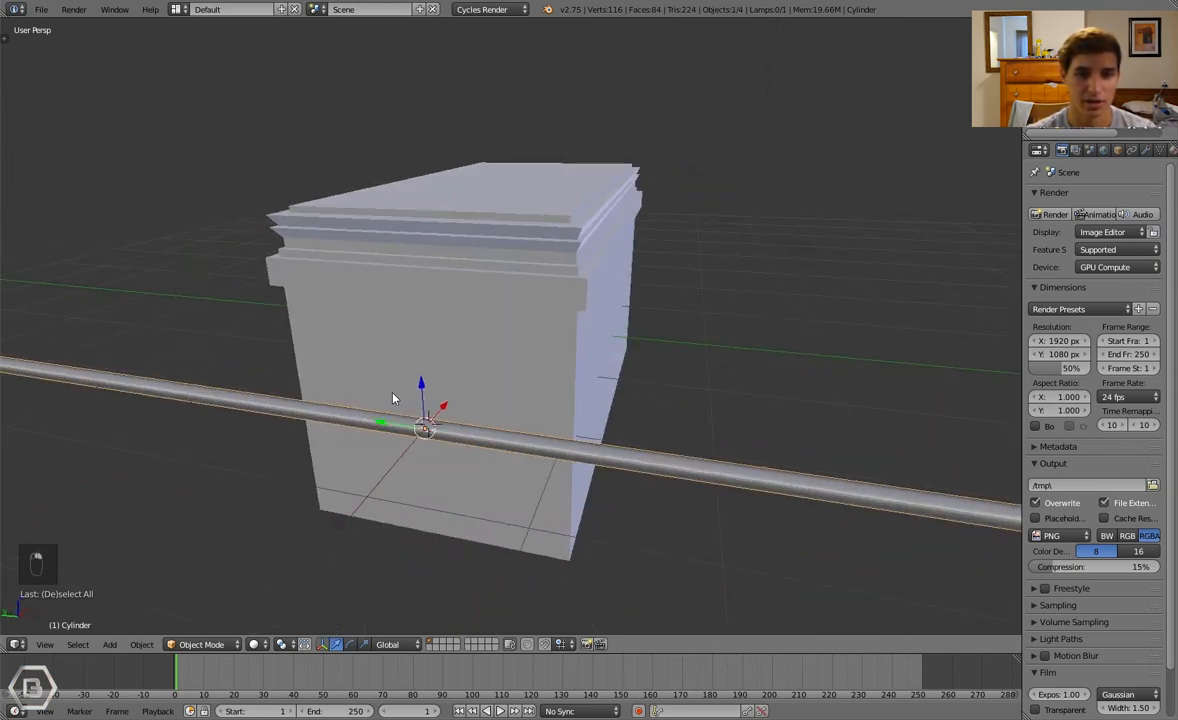
{"action": "key", "text": "Tab"}
{"action": "middle_click_drag", "start_coordinate": [414, 395], "coordinate": [505, 428]}
{"action": "key", "text": "a"}
{"action": "key", "text": "a"}
{"action": "key", "text": "b"}
{"action": "left_click_drag", "start_coordinate": [510, 426], "coordinate": [547, 480]}
{"action": "key", "text": "g"}
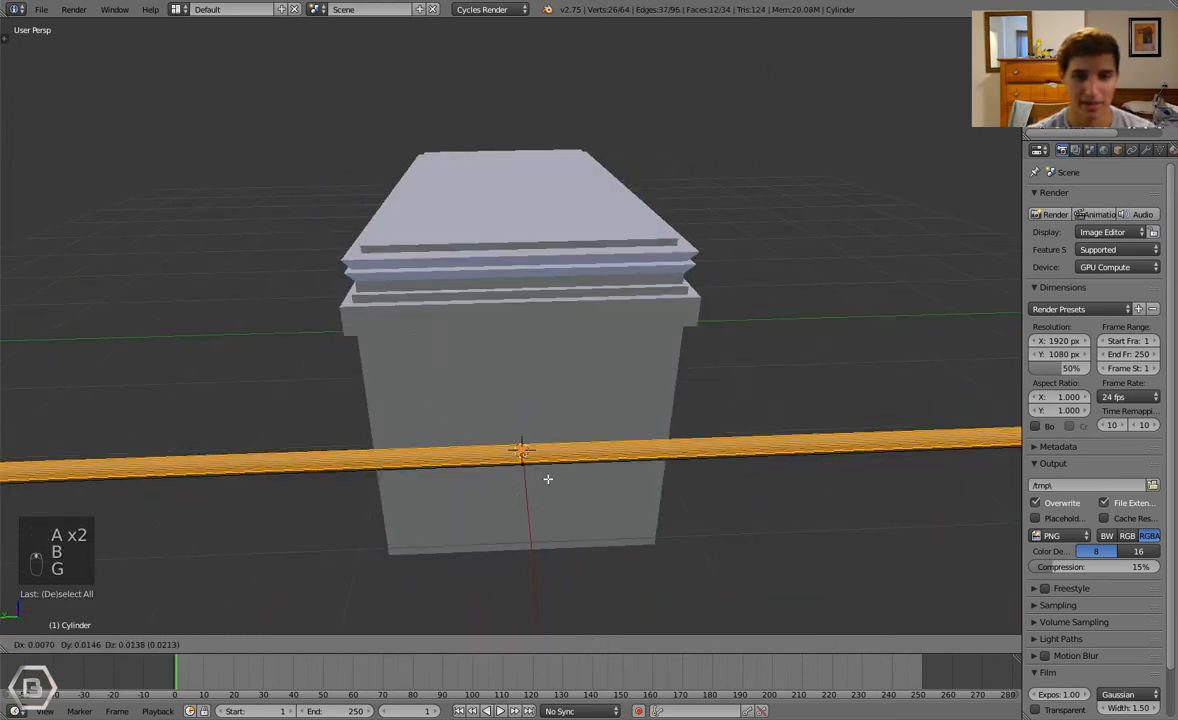
{"action": "right_click", "coordinate": [569, 485]}
{"action": "key", "text": "a"}
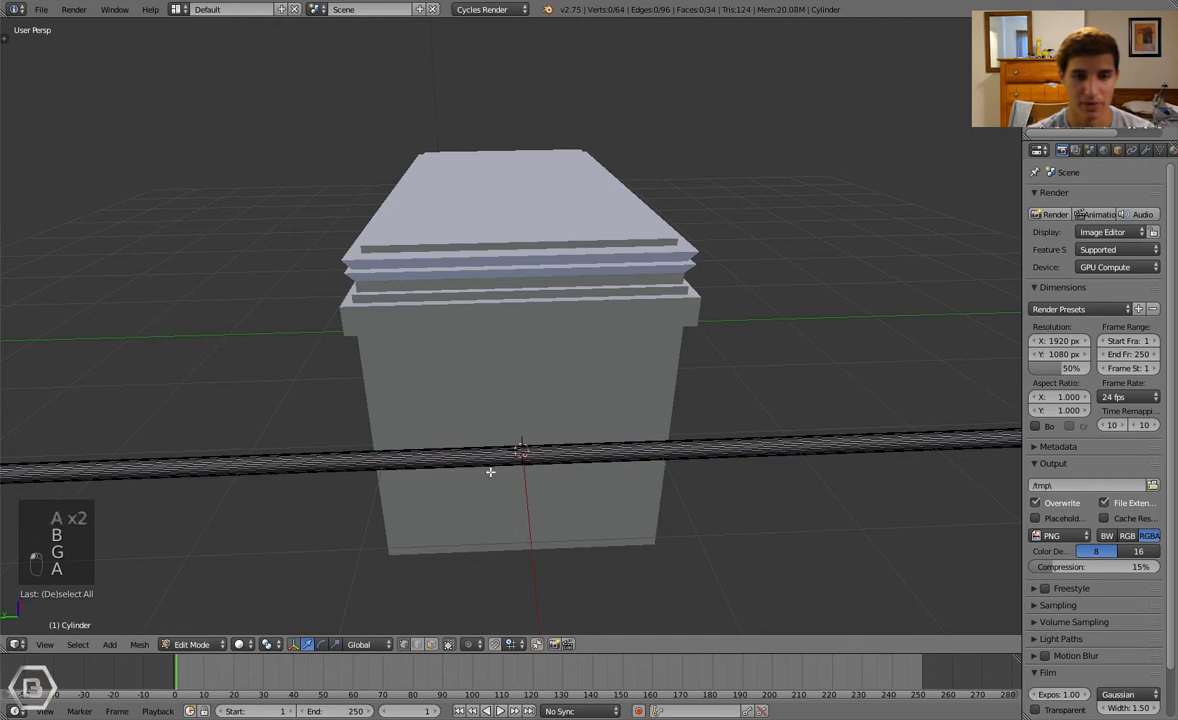
Add an edge loop around the rod, slid to where it crosses the box's left side edge, and deselect it
{"action": "scroll", "coordinate": [495, 455], "scroll_direction": "up", "scroll_amount": 5}
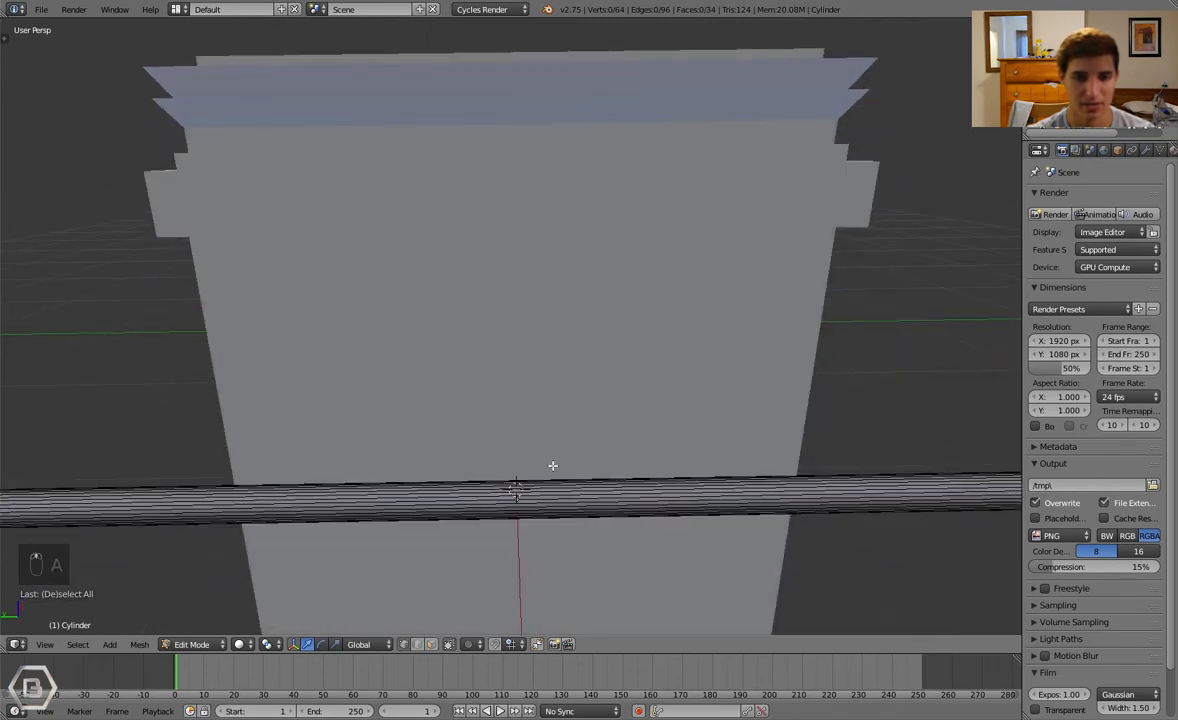
{"action": "key", "text": "ctrl+r"}
{"action": "left_click", "coordinate": [491, 480]}
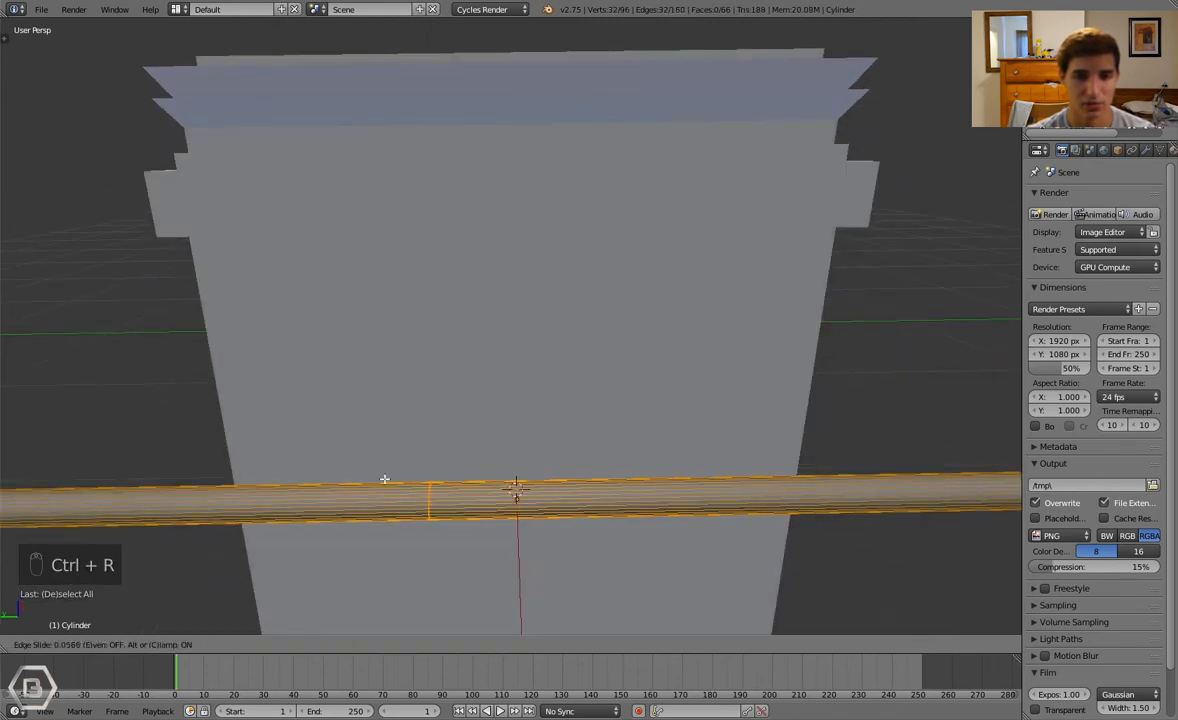
{"action": "left_click", "coordinate": [248, 480]}
{"action": "key", "text": "a"}
Add a second edge loop to the rod, slid right beside the first one, and deselect it
{"action": "key", "text": "ctrl+r"}
{"action": "left_click", "coordinate": [474, 490]}
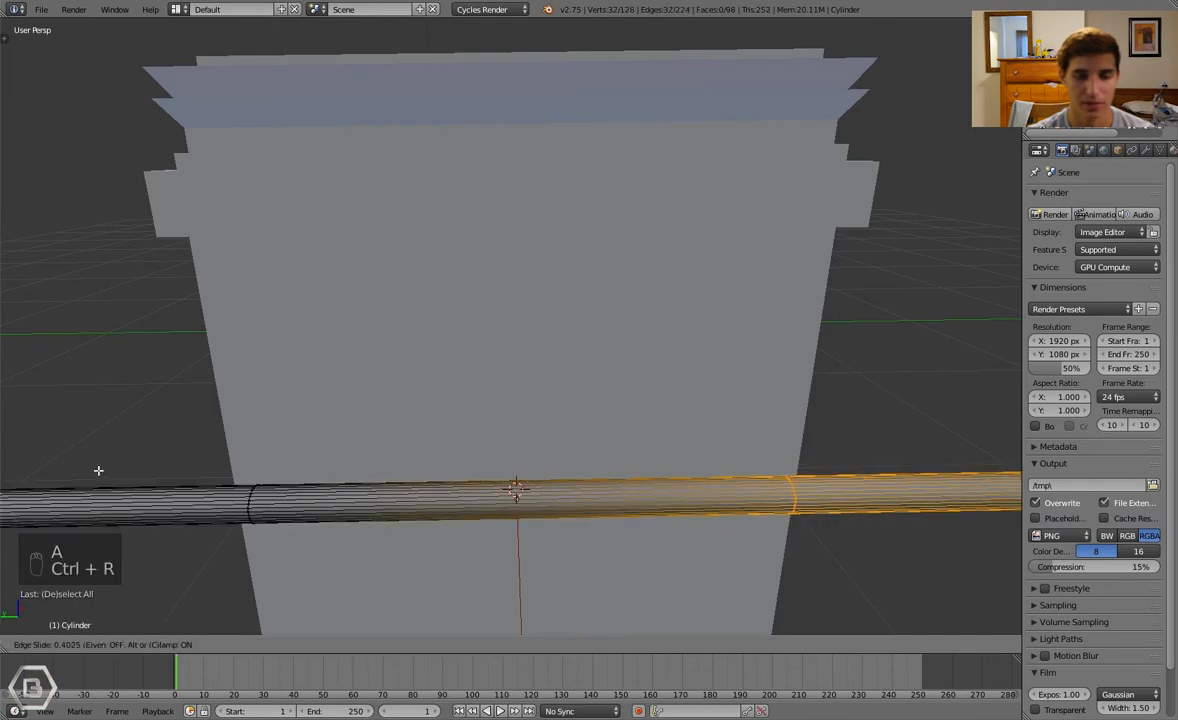
{"action": "left_click", "coordinate": [600, 452]}
{"action": "scroll", "coordinate": [610, 400], "scroll_direction": "down", "scroll_amount": 6}
{"action": "key", "text": "a"}
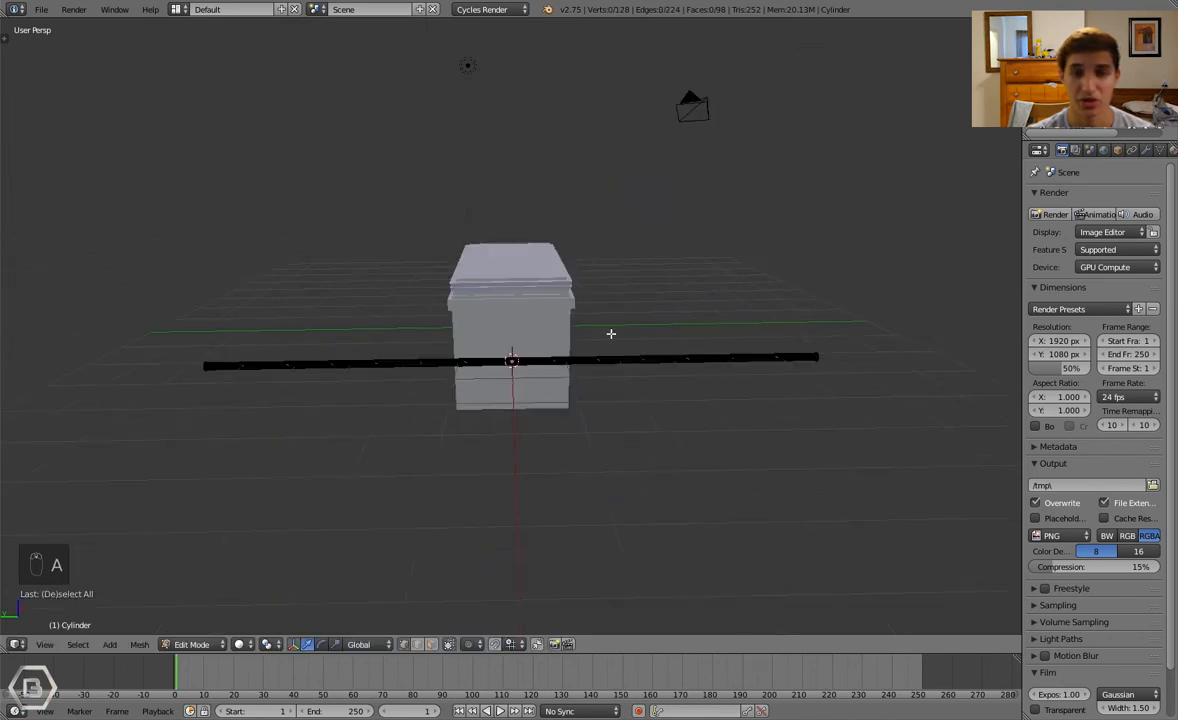
{"action": "scroll", "coordinate": [555, 345], "scroll_direction": "up", "scroll_amount": 8}
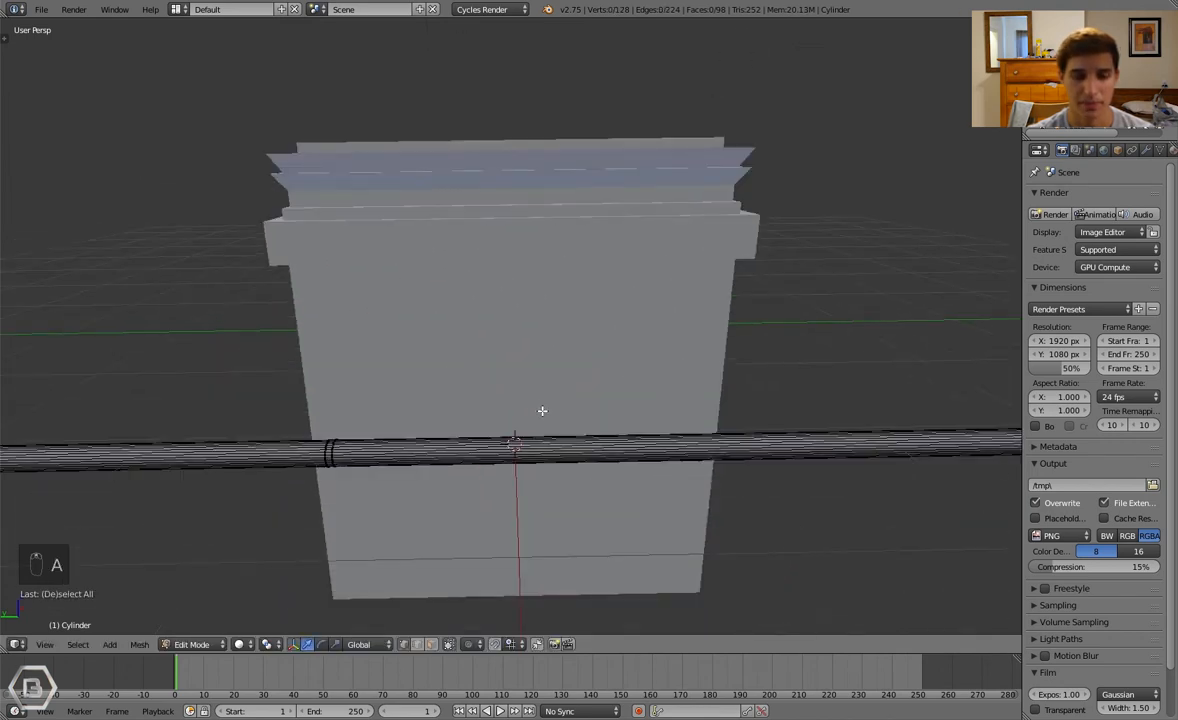
{"action": "key", "text": "ctrl+r"}
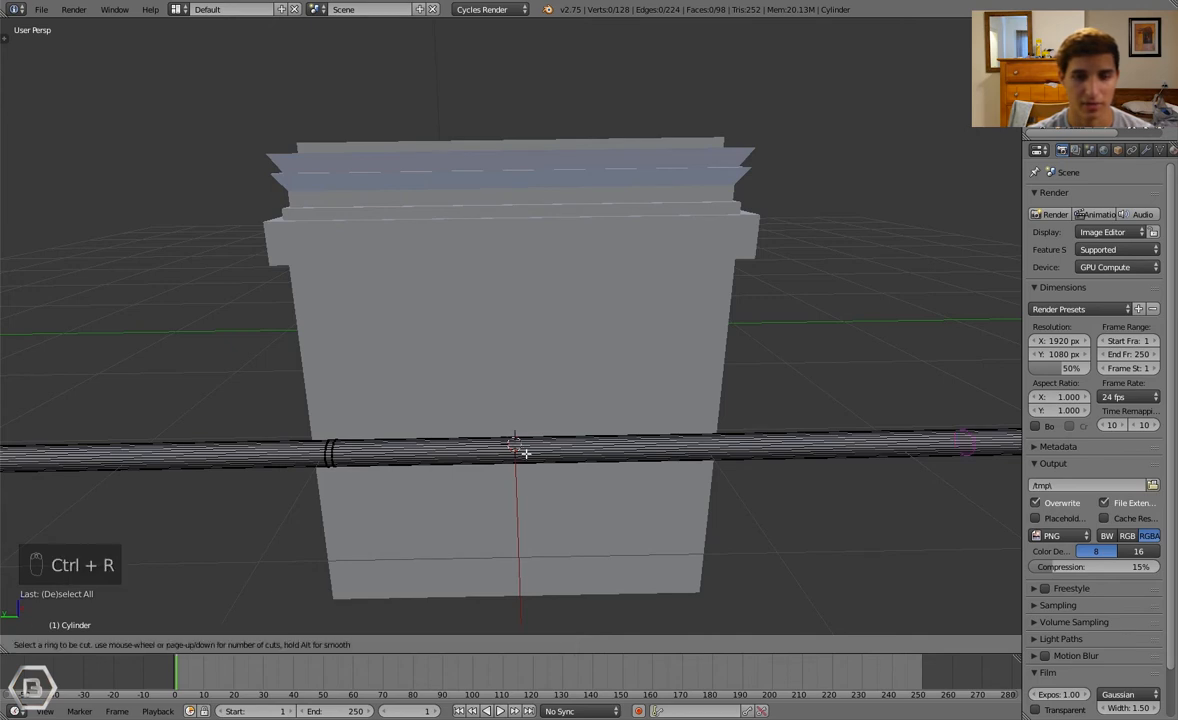
{"action": "left_click", "coordinate": [525, 453]}
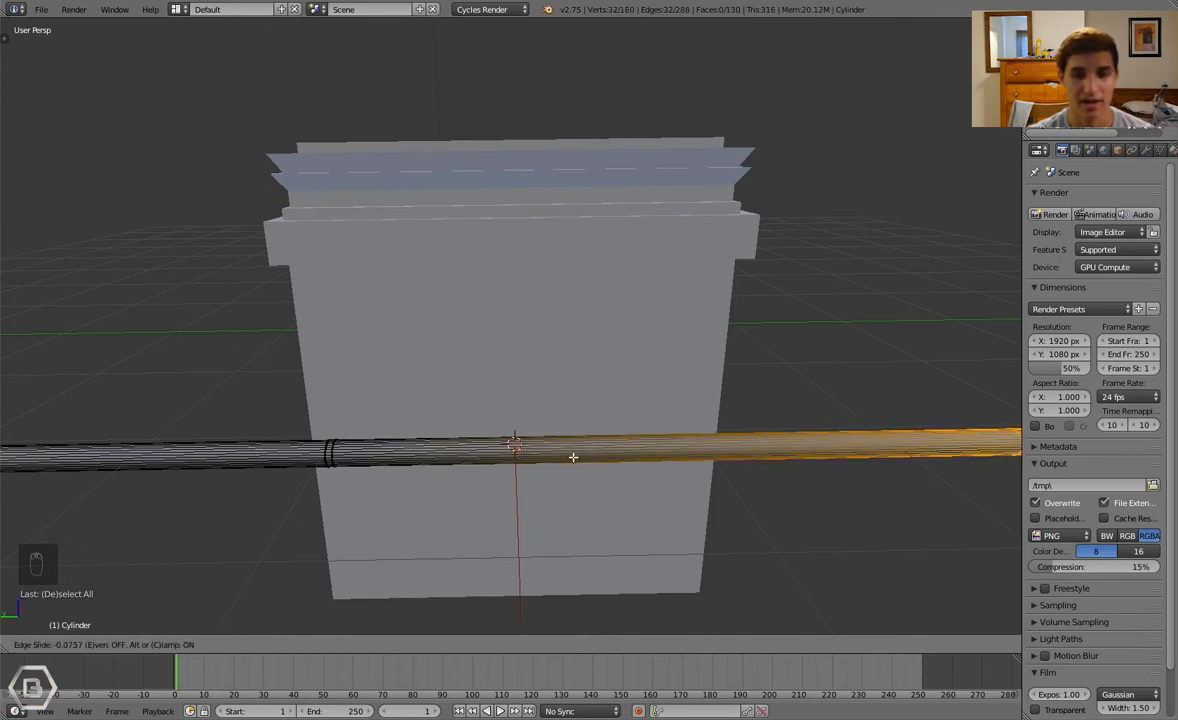
{"action": "key", "text": "ctrl+z"}
Add an edge loop around the rod at its midpoint, in line with the box's centre, and deselect it
{"action": "scroll", "coordinate": [518, 468], "scroll_direction": "up", "scroll_amount": 3}
{"action": "key", "text": "ctrl+r"}
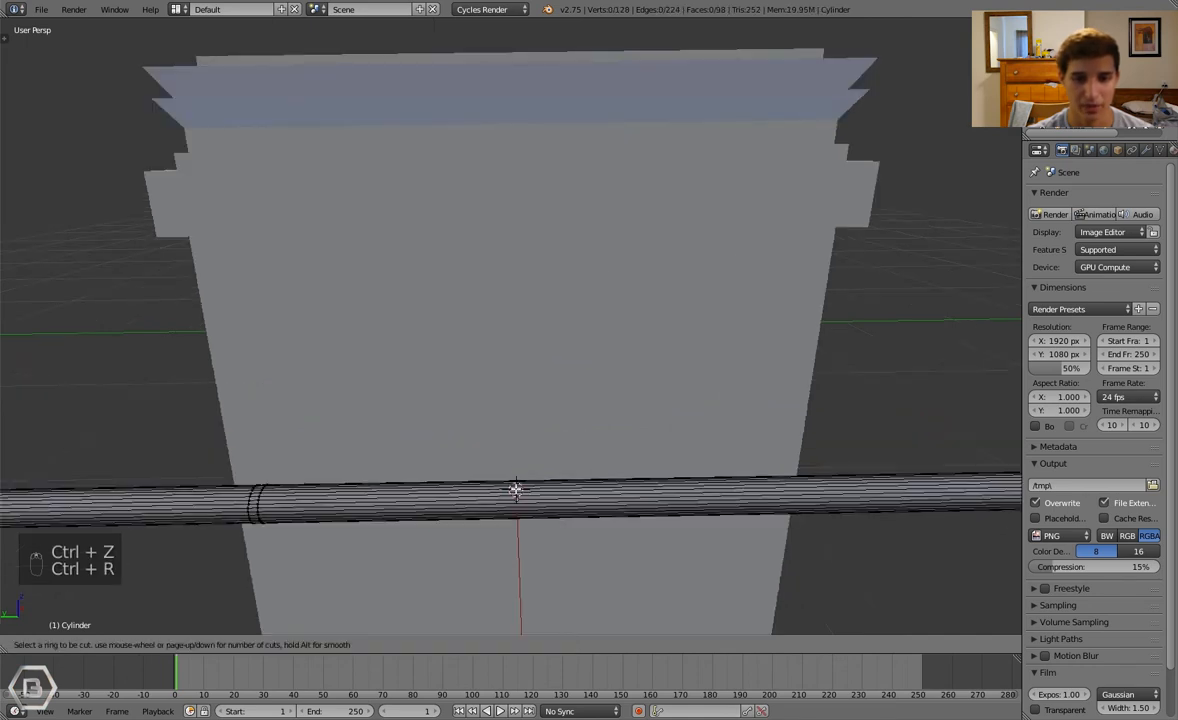
{"action": "left_click", "coordinate": [515, 490]}
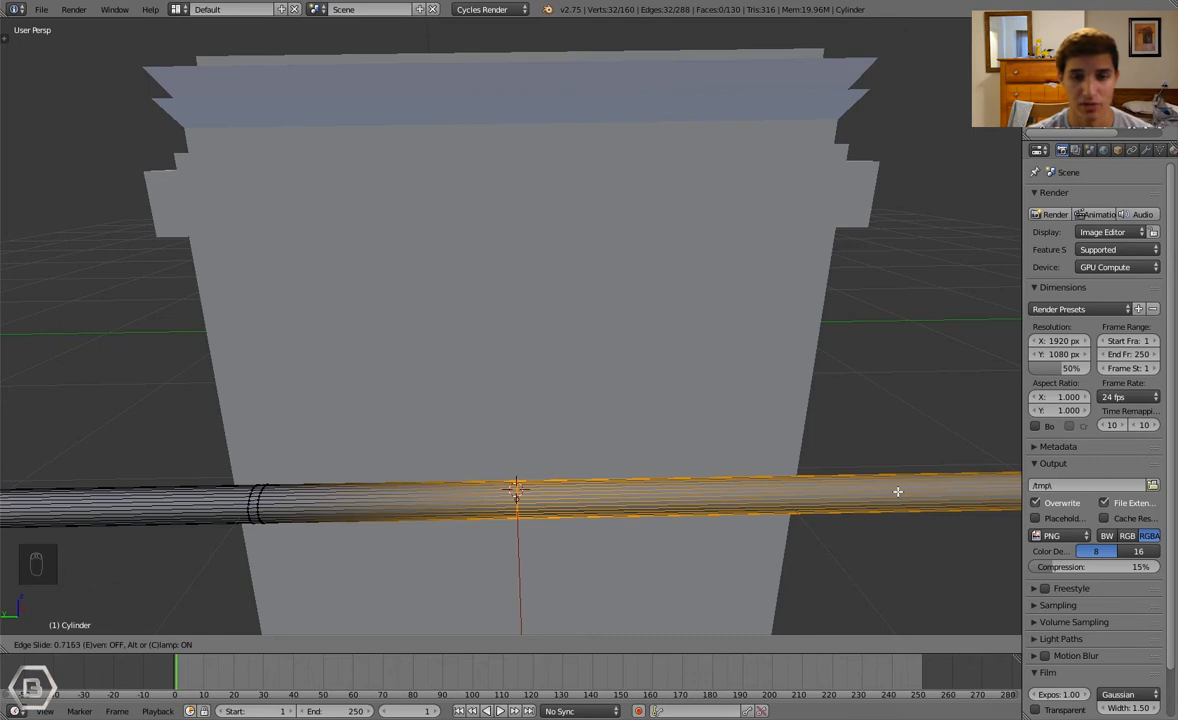
{"action": "left_click", "coordinate": [897, 491]}
{"action": "scroll", "coordinate": [901, 480], "scroll_direction": "down", "scroll_amount": 4}
{"action": "key", "text": "a"}
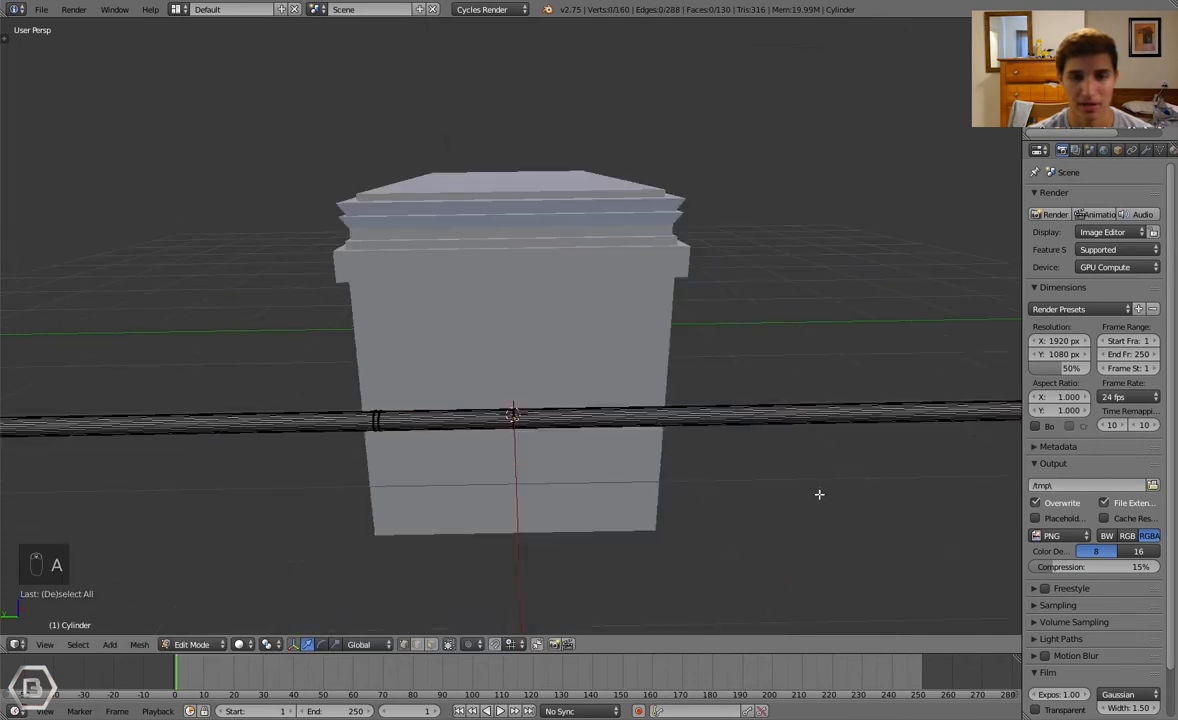
{"action": "scroll", "coordinate": [760, 472], "scroll_direction": "down", "scroll_amount": 4}
{"action": "key", "text": "b"}
{"action": "left_click_drag", "start_coordinate": [855, 322], "coordinate": [940, 428]}
{"action": "key", "text": "g"}
{"action": "right_click", "coordinate": [894, 421]}
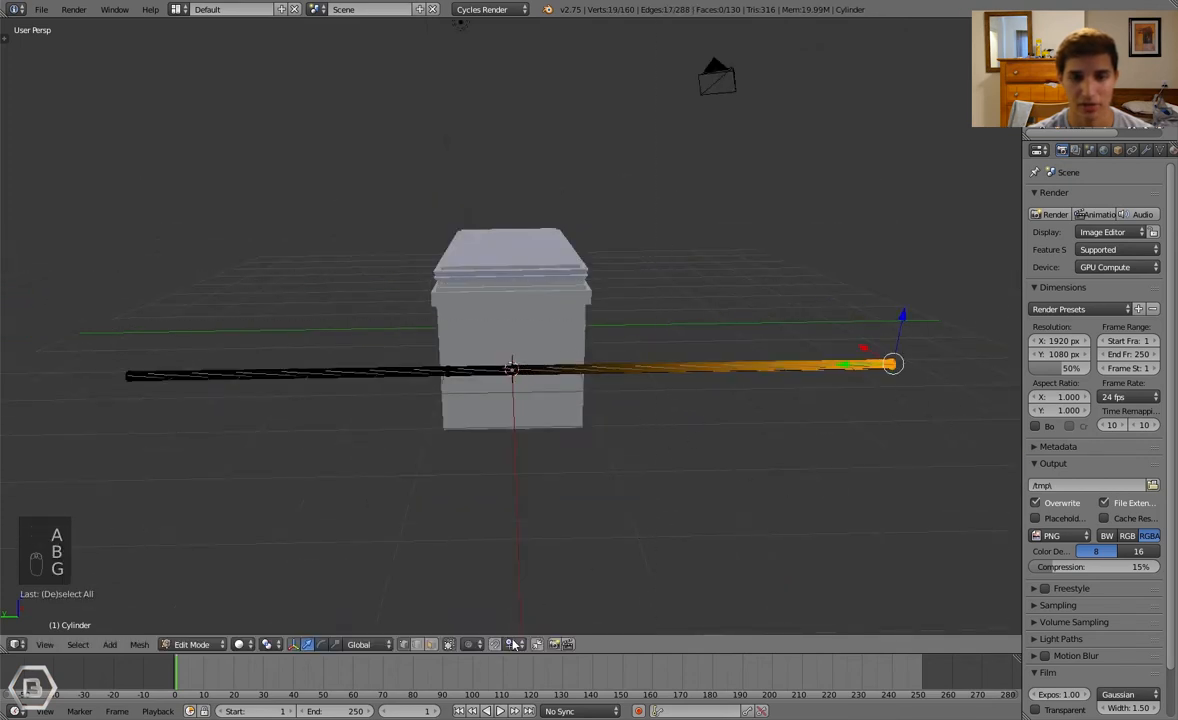
Turn off limiting selection to visible geometry, test it by box-selecting the rod's right end, and deselect everything
{"action": "left_click", "coordinate": [451, 650]}
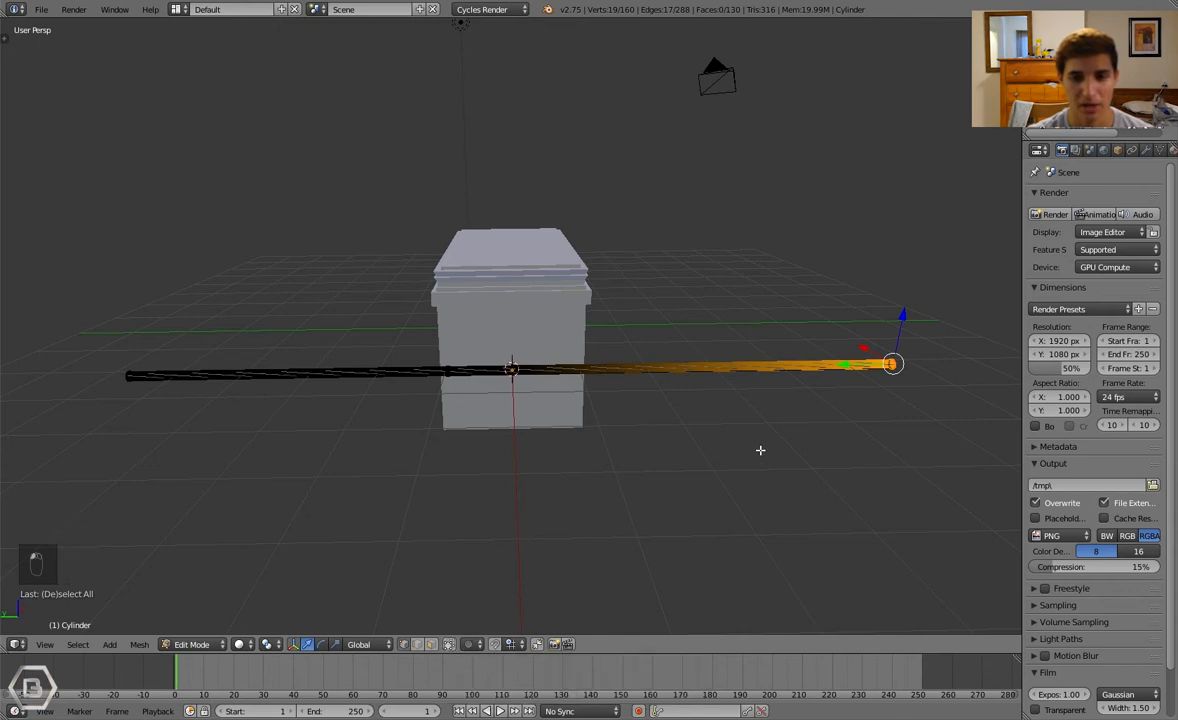
{"action": "key", "text": "b"}
{"action": "key", "text": "g"}
{"action": "right_click", "coordinate": [937, 359]}
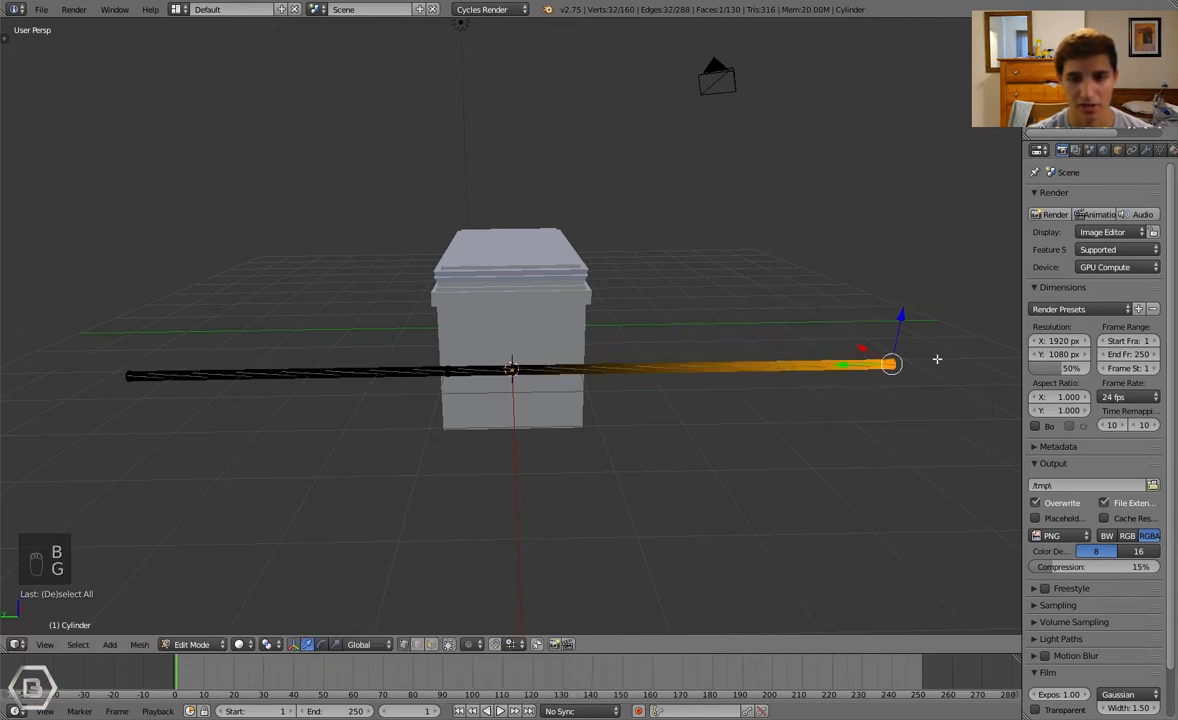
{"action": "middle_click_drag", "start_coordinate": [885, 328], "coordinate": [805, 328]}
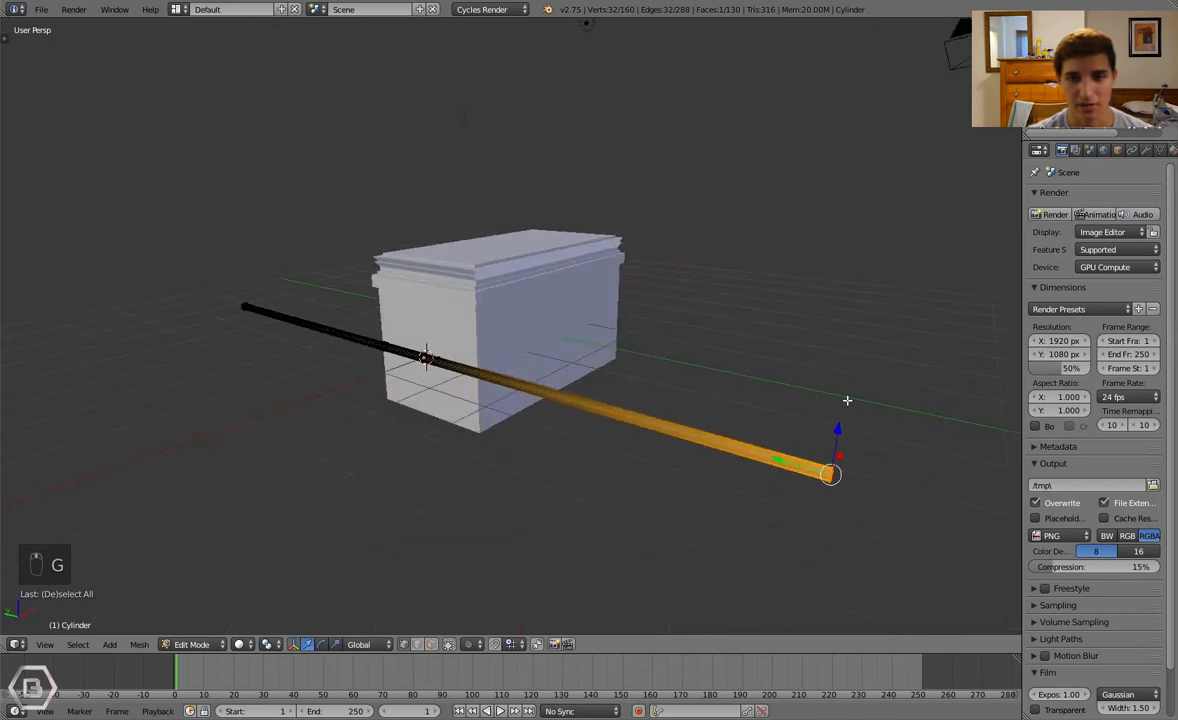
{"action": "key", "text": "a"}
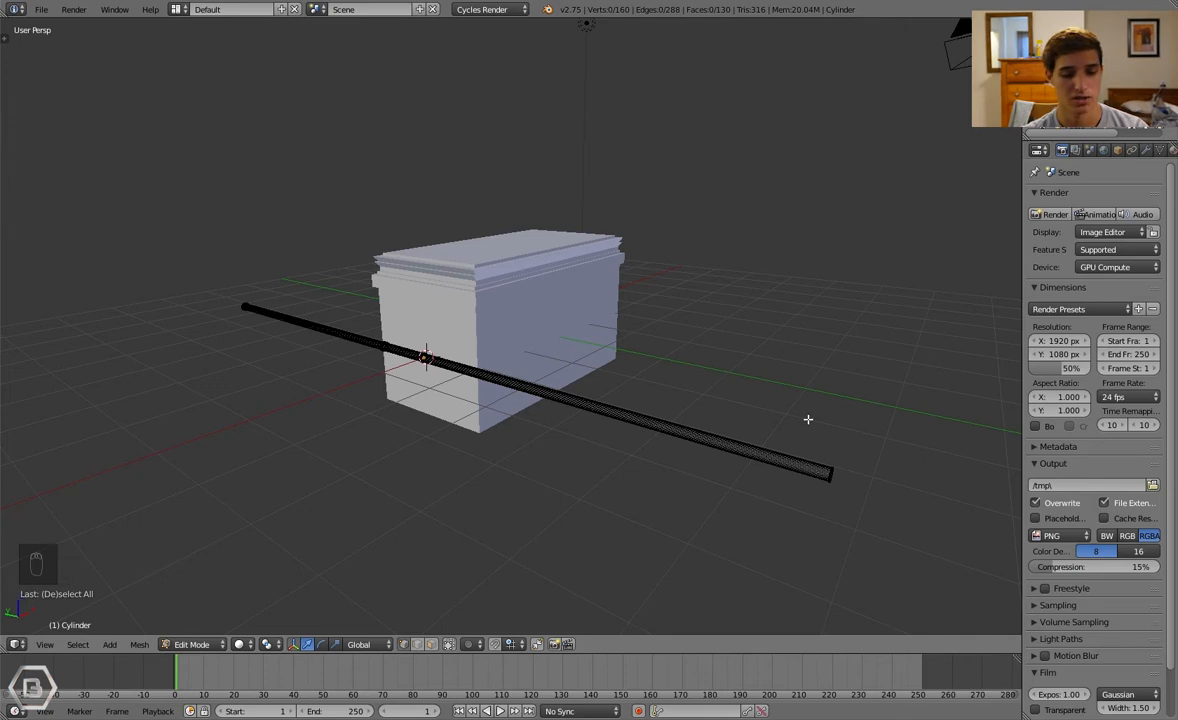
Delete the vertices at the rod's right end so only its left half remains, and return to Object Mode
{"action": "key", "text": "b"}
{"action": "left_click_drag", "start_coordinate": [692, 389], "coordinate": [878, 498]}
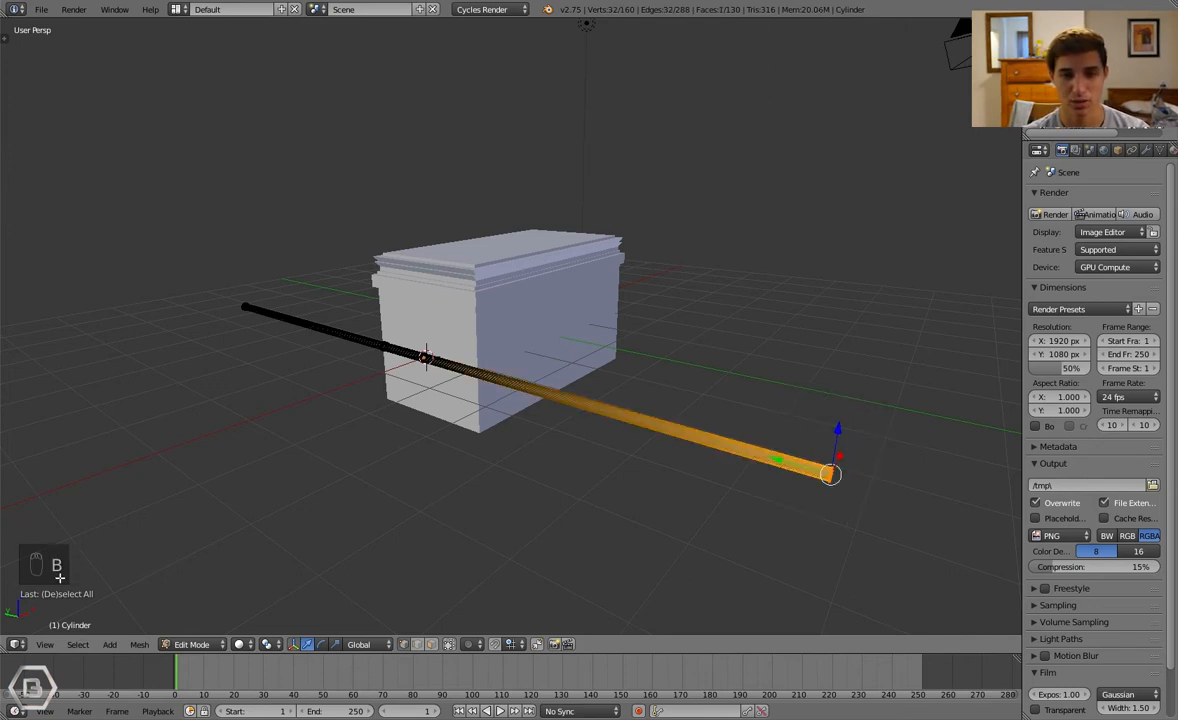
{"action": "key", "text": "x"}
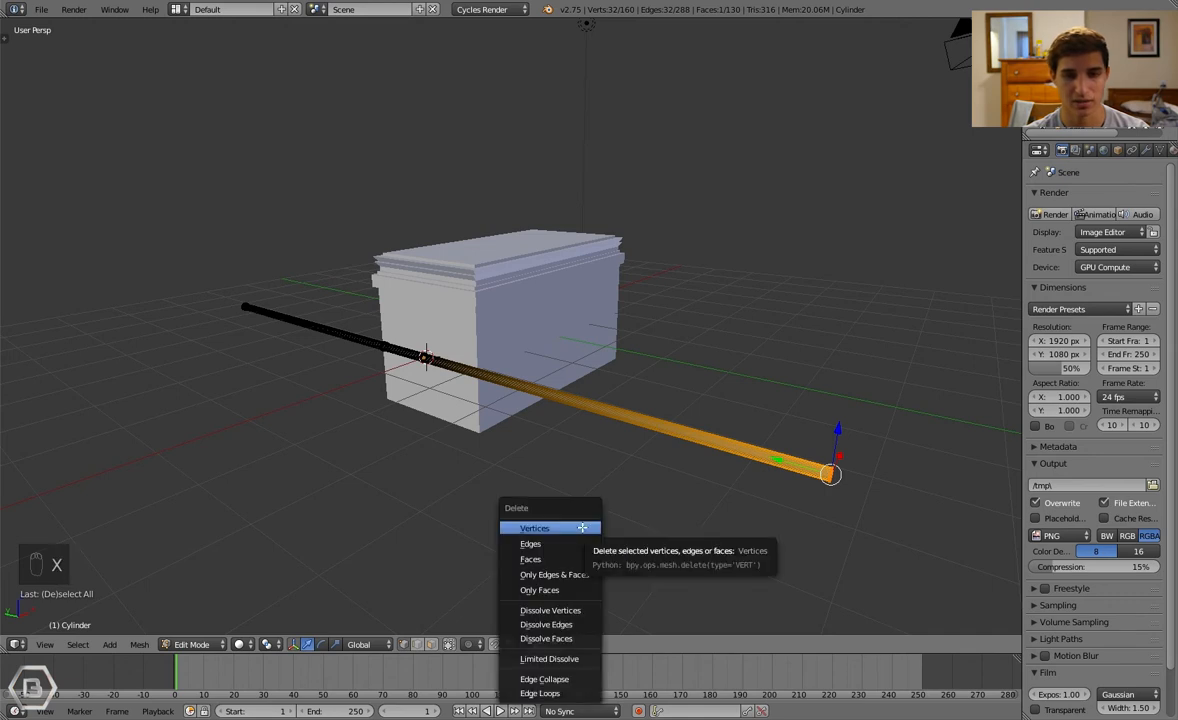
{"action": "left_click", "coordinate": [542, 524]}
{"action": "middle_click_drag", "start_coordinate": [555, 526], "coordinate": [568, 468]}
{"action": "key", "text": "Tab"}
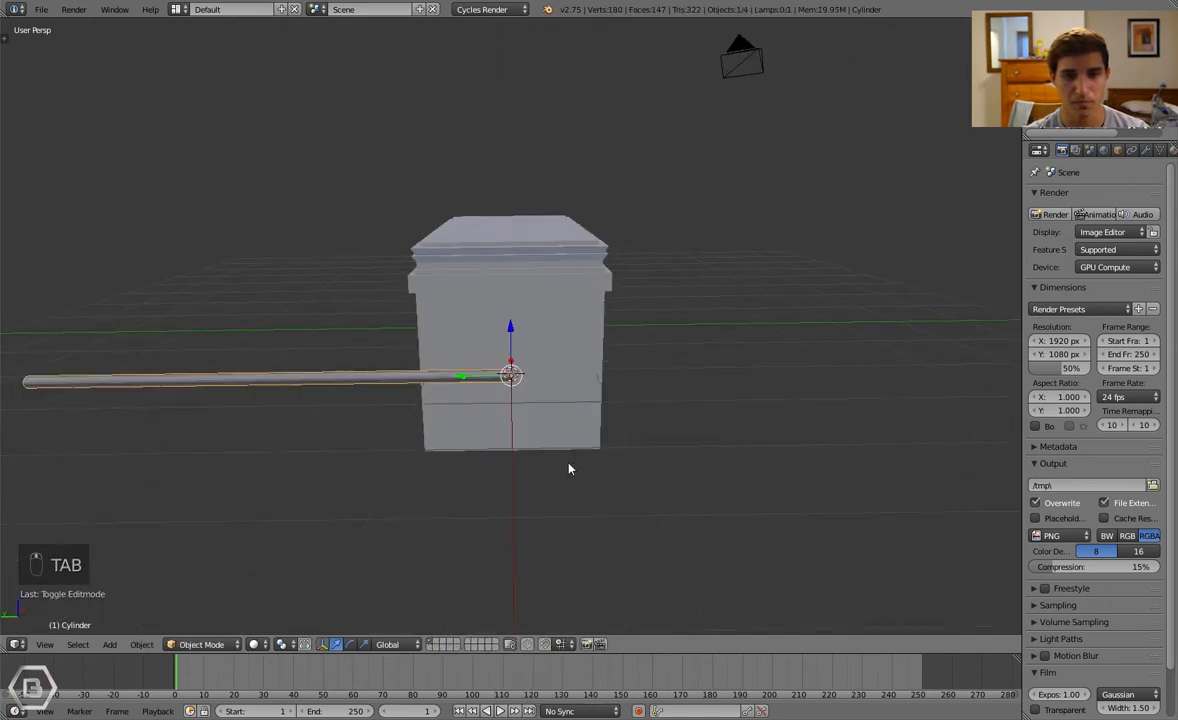
Add a Mirror modifier to the half rod and enable its Y axis in place of X
{"action": "left_click", "coordinate": [1147, 150]}
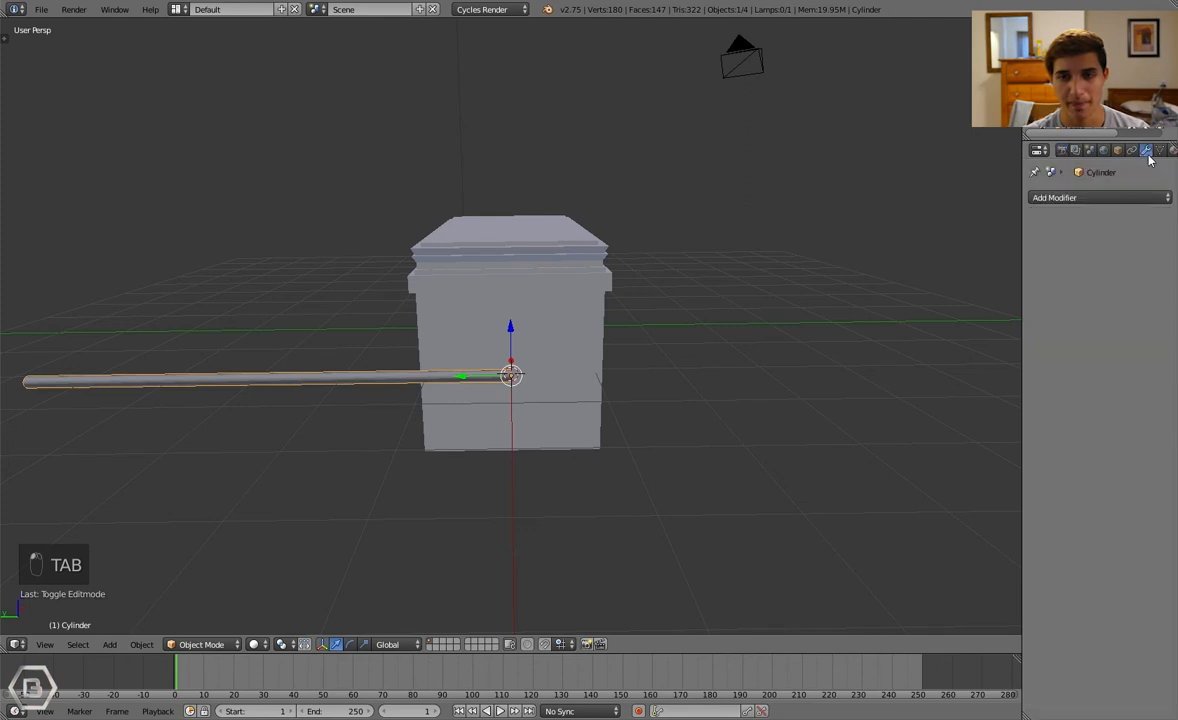
{"action": "left_click", "coordinate": [1130, 197]}
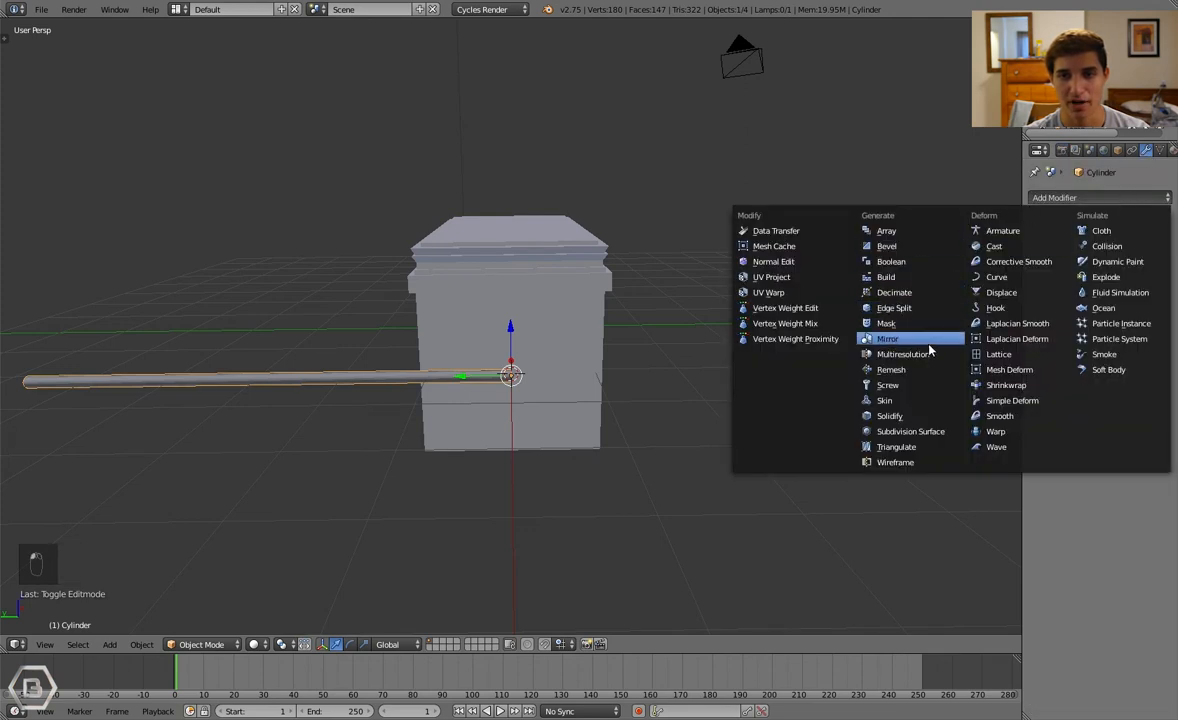
{"action": "left_click", "coordinate": [887, 338]}
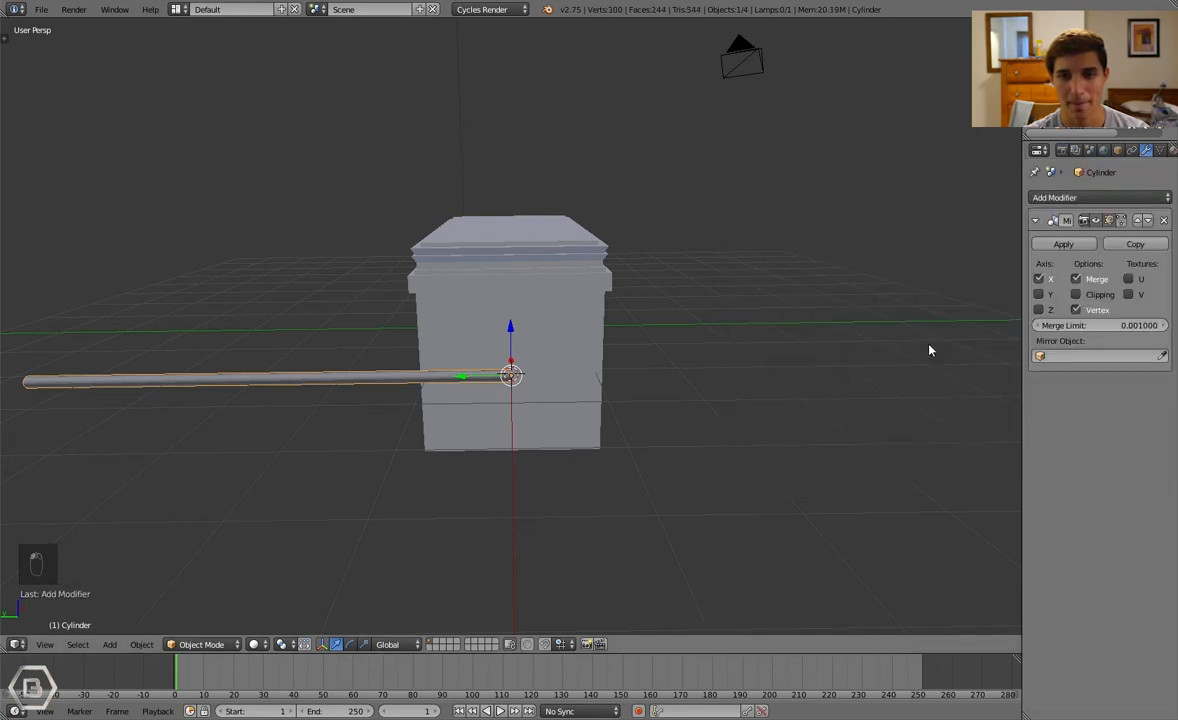
{"action": "left_click", "coordinate": [1039, 295]}
Apply the rod's location and rotation so it mirrors across the box's centre, and deselect it
{"action": "key", "text": "ctrl+a"}
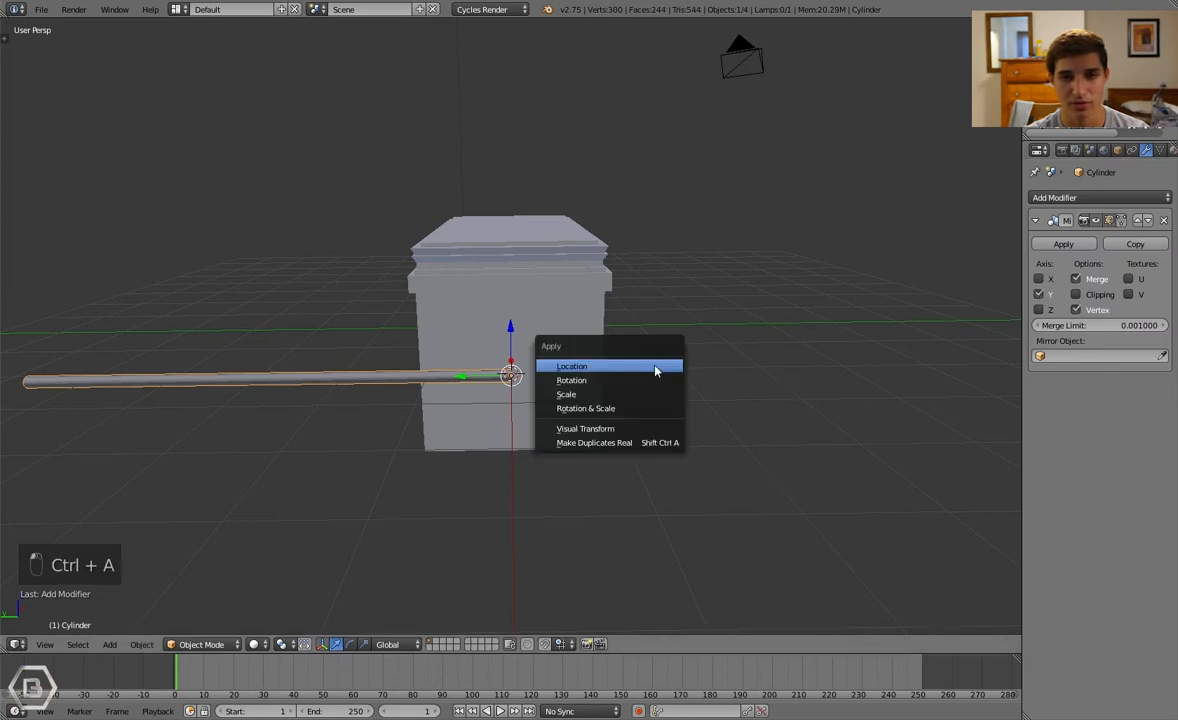
{"action": "key", "text": "ctrl+a"}
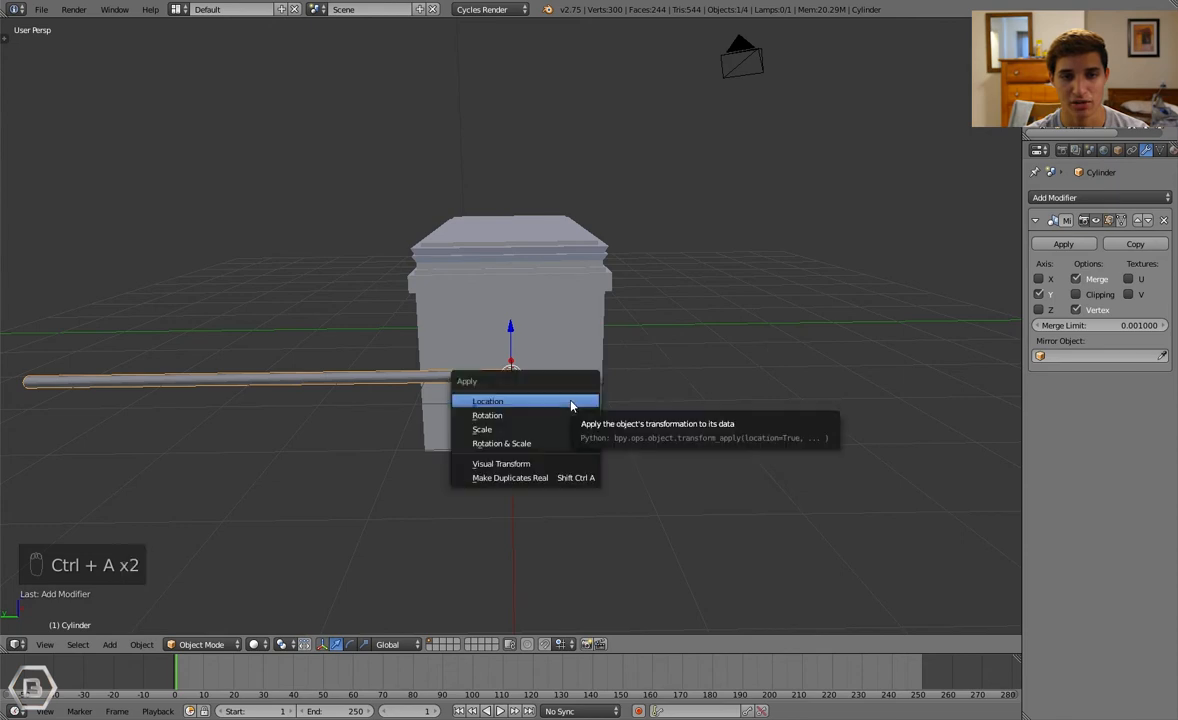
{"action": "left_click", "coordinate": [572, 402]}
{"action": "key", "text": "ctrl+a"}
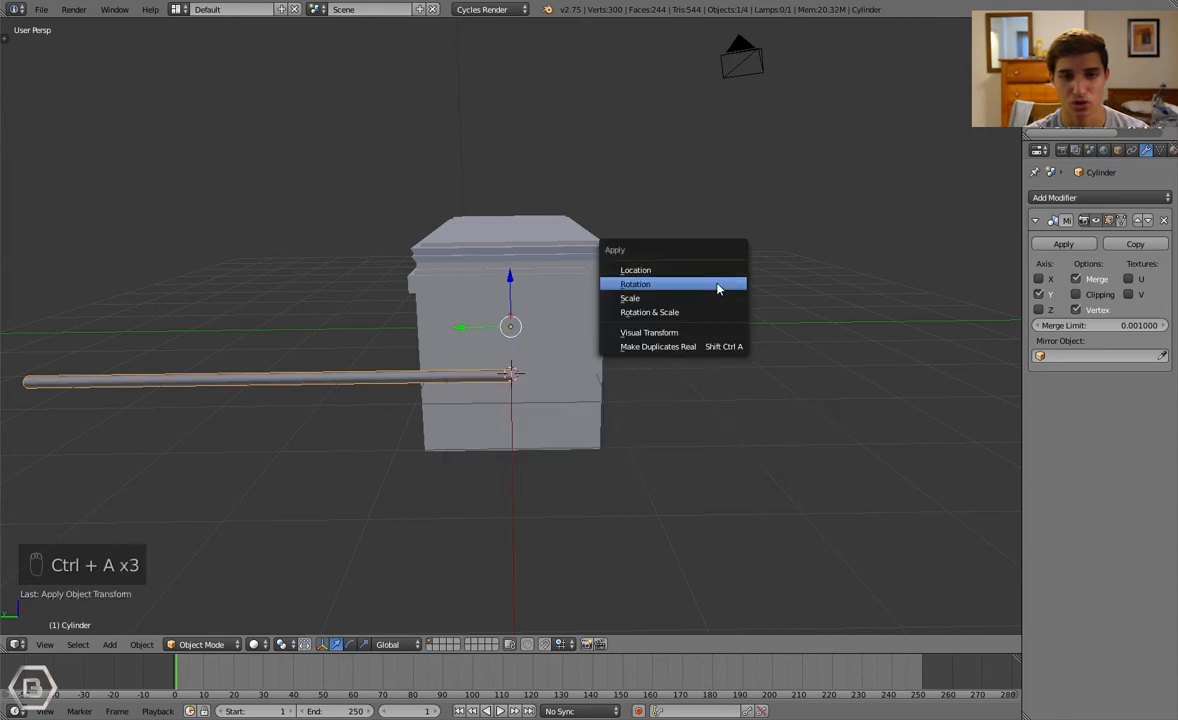
{"action": "left_click", "coordinate": [717, 287]}
{"action": "key", "text": "a"}
{"action": "scroll", "coordinate": [540, 366], "scroll_direction": "up", "scroll_amount": 4}
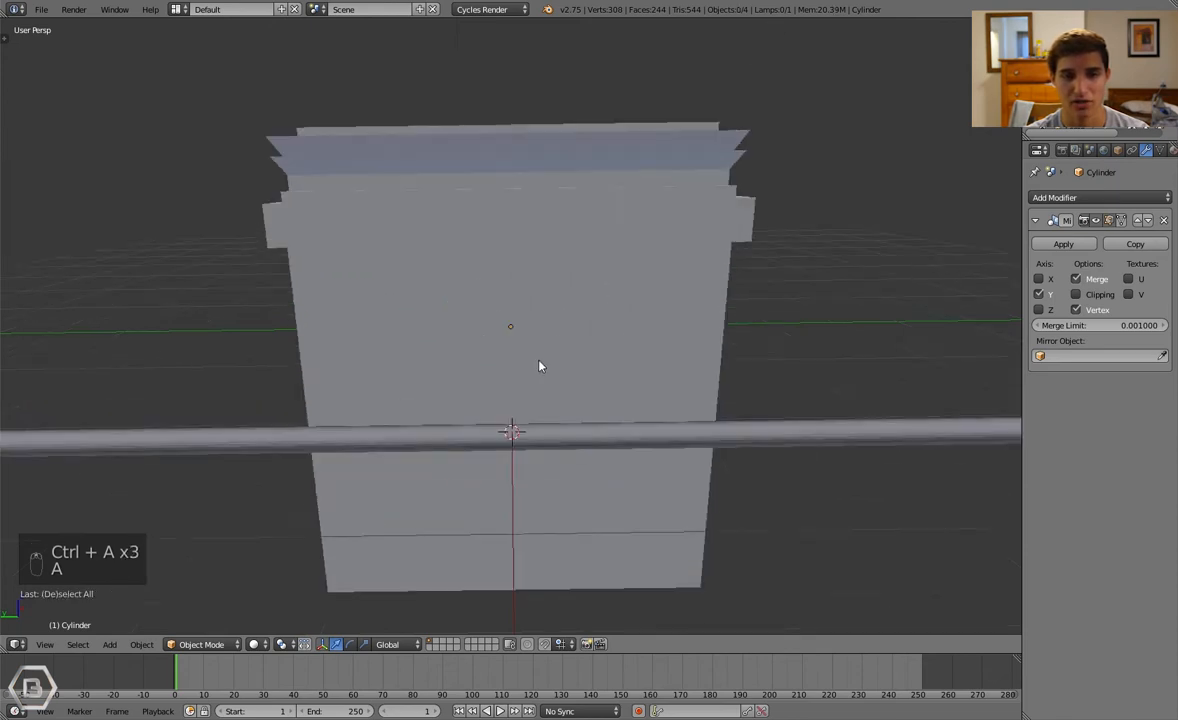
{"action": "scroll", "coordinate": [655, 355], "scroll_direction": "down", "scroll_amount": 4}
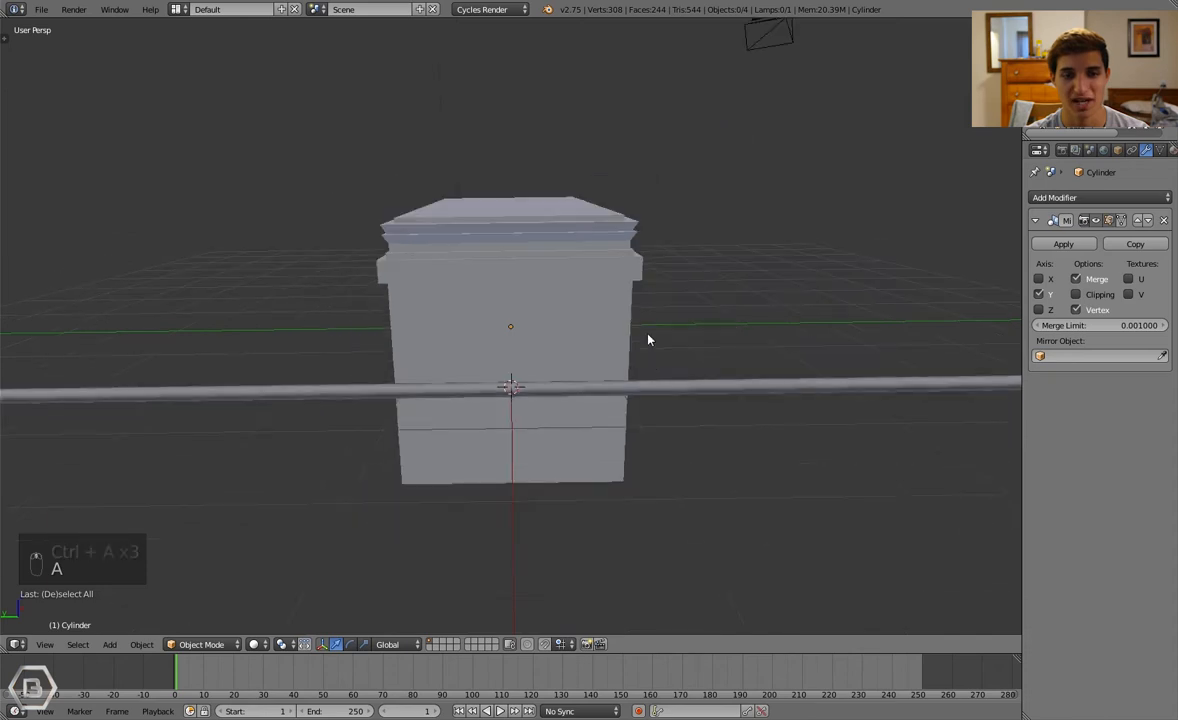
Reselect the mirrored rod, apply its rotation once more, and deselect it
{"action": "right_click", "coordinate": [695, 392]}
{"action": "scroll", "coordinate": [686, 390], "scroll_direction": "down", "scroll_amount": 3}
{"action": "key", "text": "ctrl+a"}
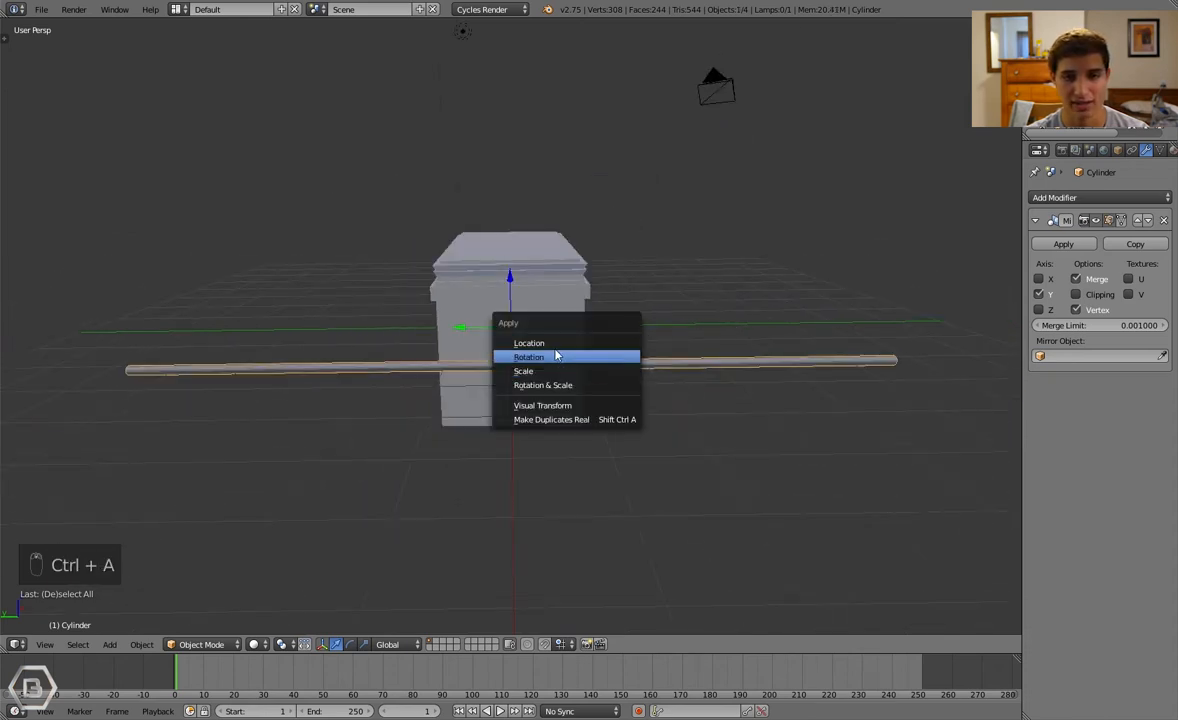
{"action": "left_click", "coordinate": [563, 357]}
{"action": "key", "text": "a"}
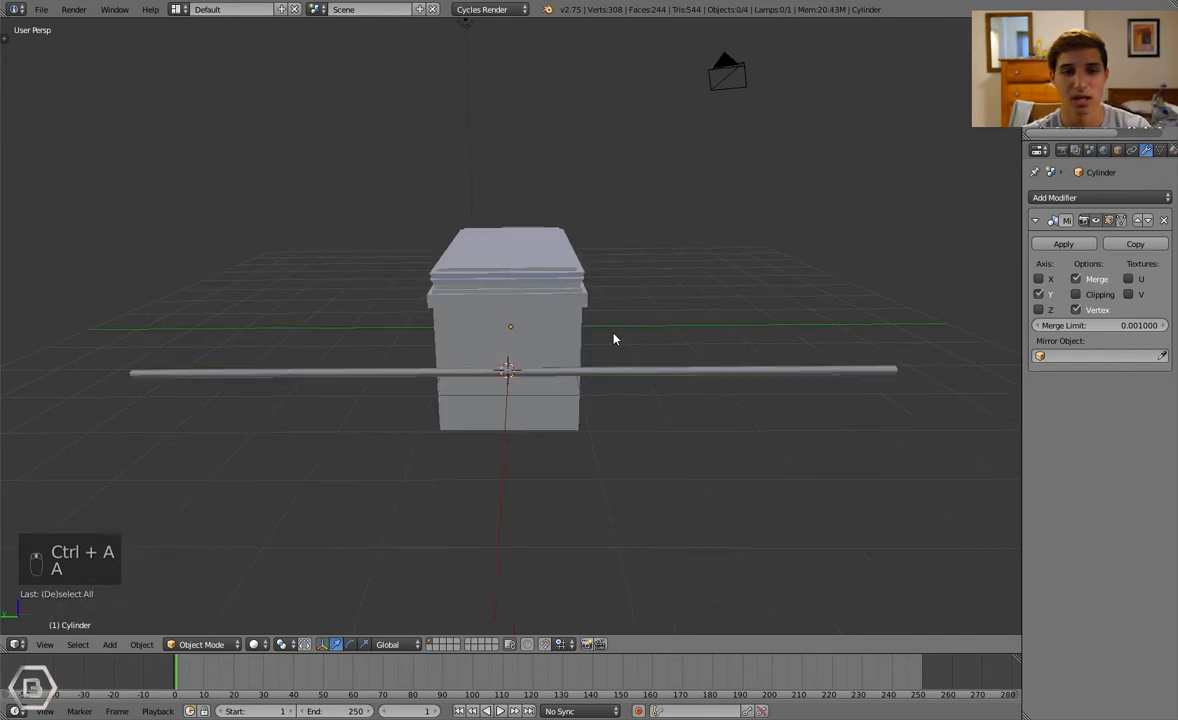
{"action": "scroll", "coordinate": [613, 336], "scroll_direction": "up", "scroll_amount": 2}
{"action": "middle_click_drag", "start_coordinate": [602, 342], "coordinate": [553, 349]}
Open the mirrored rod's mesh for editing with no vertices selected
{"action": "right_click", "coordinate": [534, 474]}
{"action": "middle_click_drag", "start_coordinate": [534, 474], "coordinate": [614, 460]}
{"action": "key", "text": "Tab"}
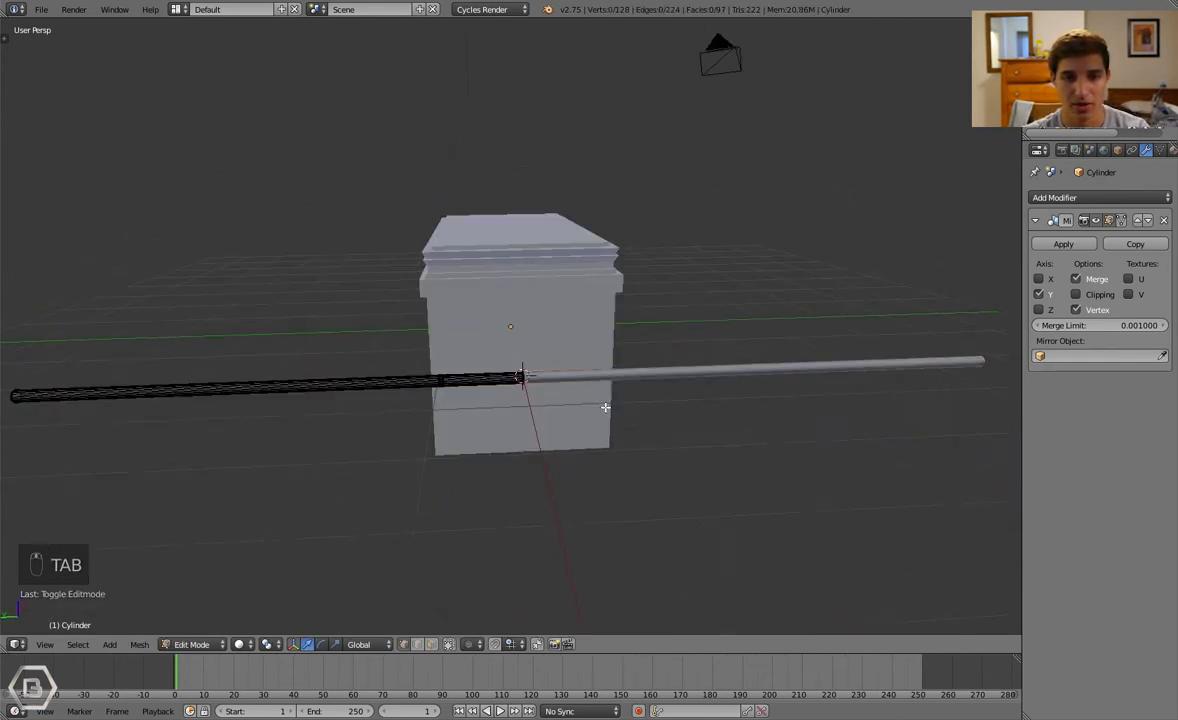
{"action": "scroll", "coordinate": [350, 452], "scroll_direction": "up", "scroll_amount": 6}
{"action": "key", "text": "a"}
{"action": "key", "text": "a"}
{"action": "key", "text": "a"}
{"action": "key", "text": "a"}
Box-select the two adjacent edge loops near the box's side edge and try moving them freely
{"action": "key", "text": "b"}
{"action": "left_click_drag", "start_coordinate": [334, 421], "coordinate": [381, 467]}
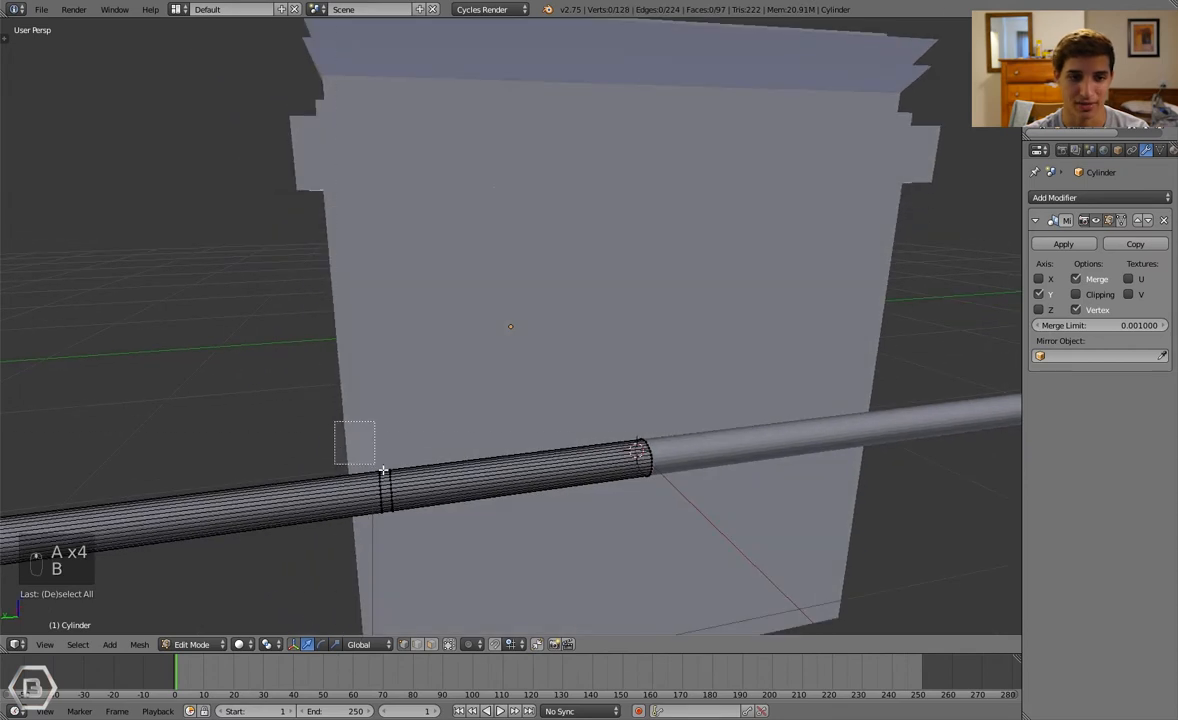
{"action": "left_click_drag", "start_coordinate": [388, 408], "coordinate": [423, 515]}
{"action": "key", "text": "g"}
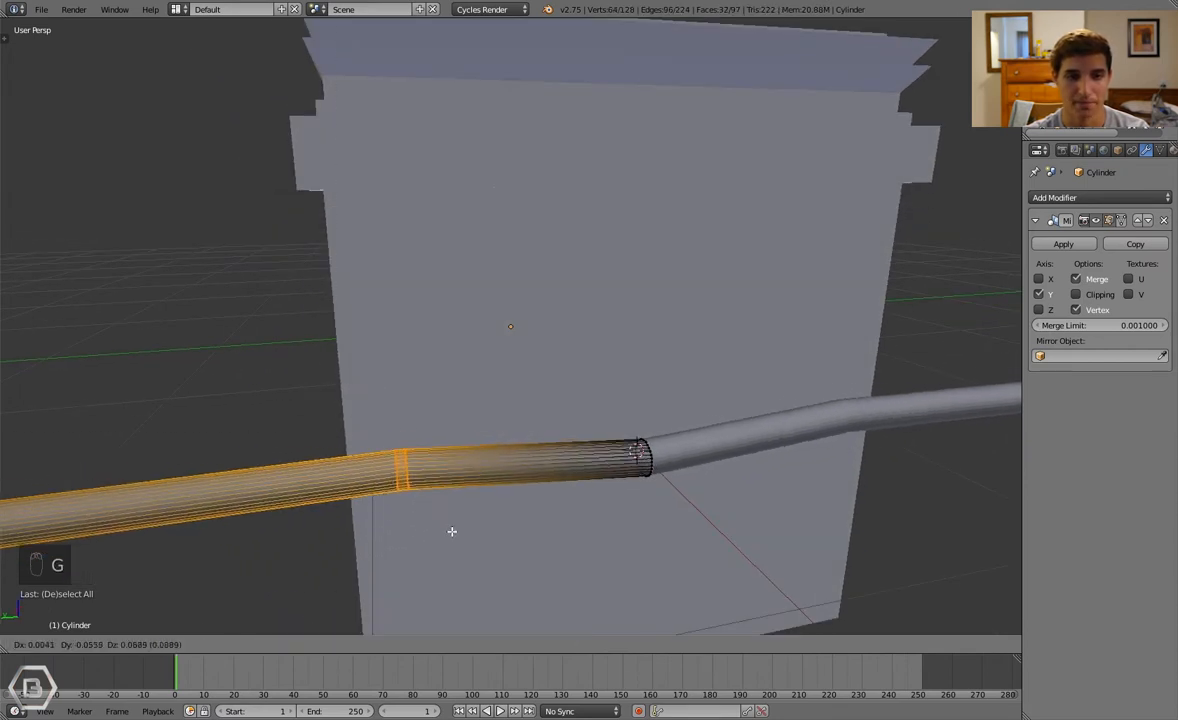
{"action": "right_click", "coordinate": [468, 519]}
{"action": "middle_click_drag", "start_coordinate": [479, 510], "coordinate": [489, 502]}
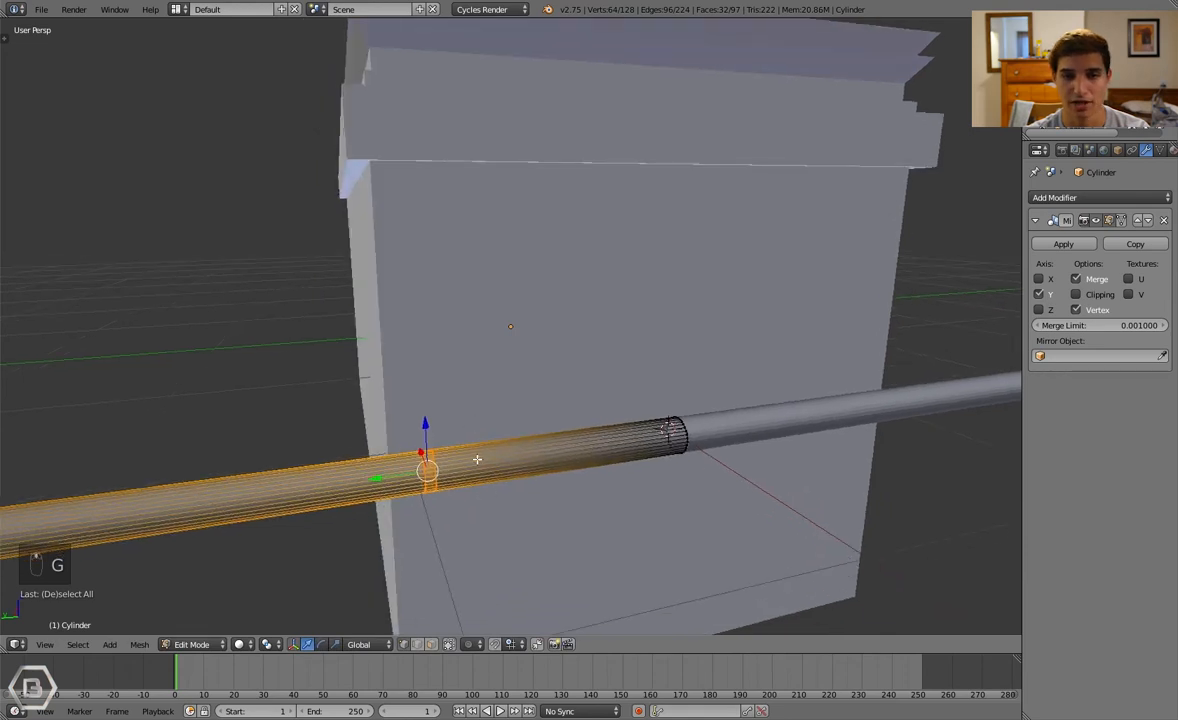
Extrude the rod's narrow band of faces in place and scale it outward into a raised collar
{"action": "key", "text": "e"}
{"action": "right_click", "coordinate": [523, 435]}
{"action": "key", "text": "s"}
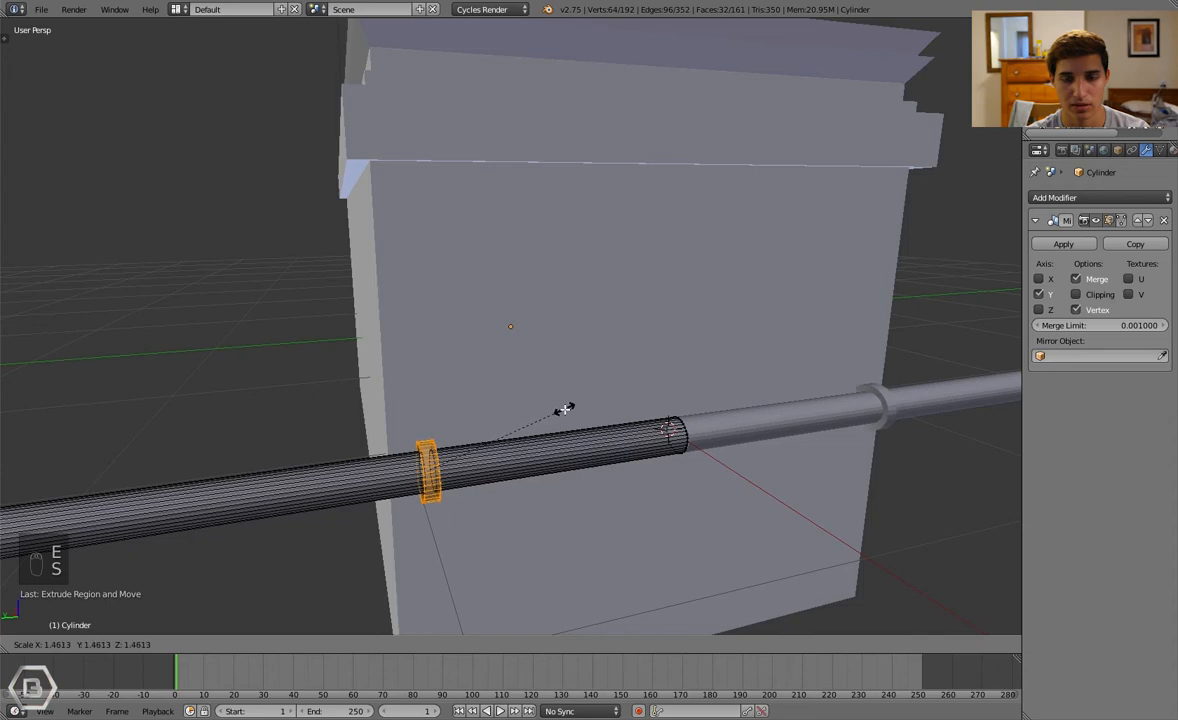
{"action": "left_click", "coordinate": [545, 414]}
{"action": "mouse_move", "coordinate": [545, 414]}
{"action": "middle_mouse_down"}
{"action": "mouse_move", "coordinate": [560, 426]}
{"action": "mouse_move", "coordinate": [527, 399]}
{"action": "middle_mouse_up"}
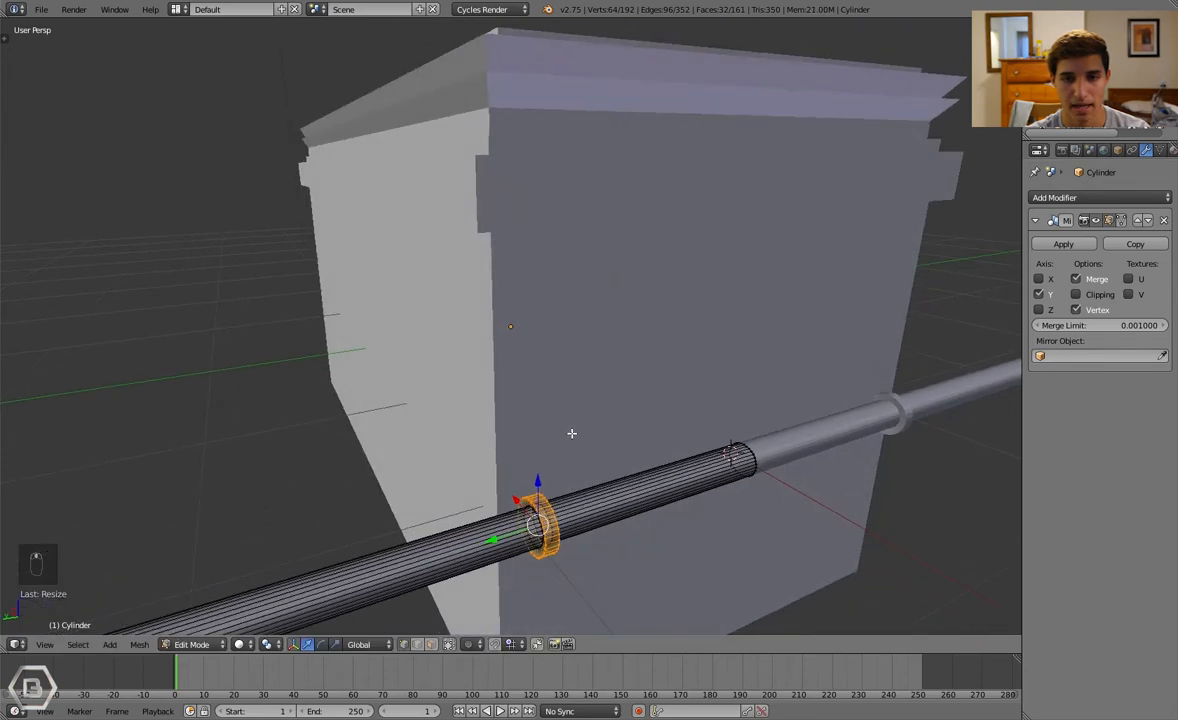
Box-select all of the collar's vertices, separate them from the rod into their own object, and leave mesh editing
{"action": "scroll", "coordinate": [570, 444], "scroll_direction": "up", "scroll_amount": 3}
{"action": "key", "text": "a"}
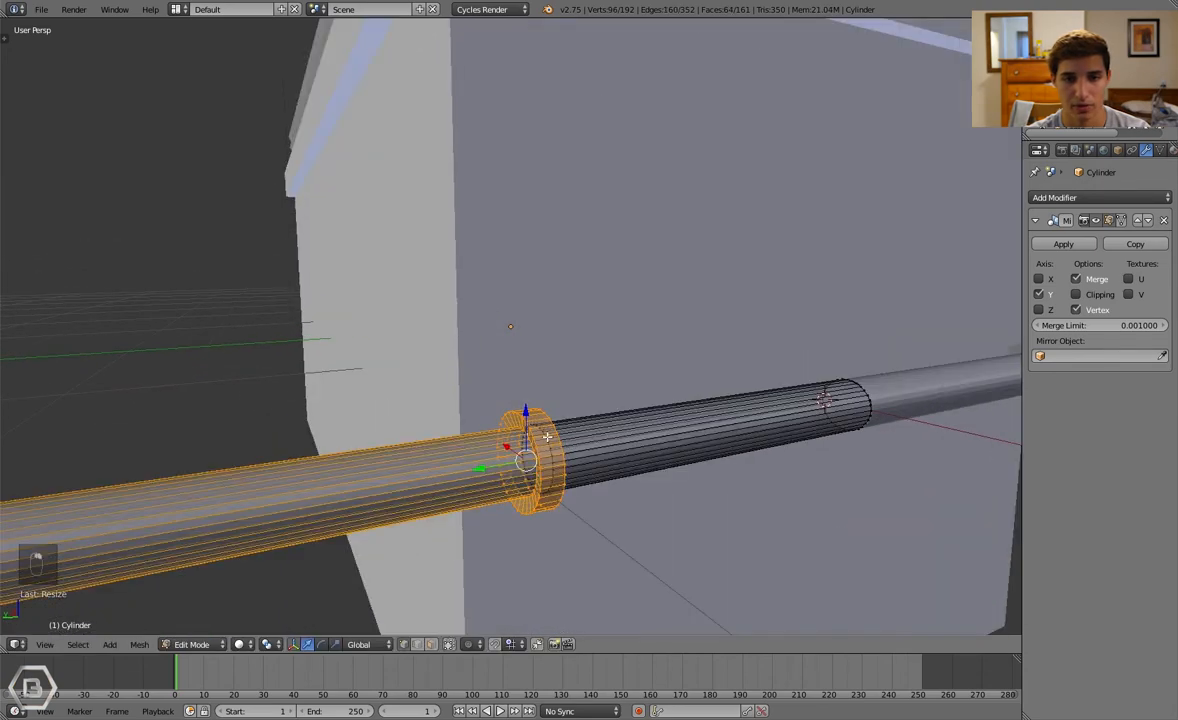
{"action": "key", "text": "a"}
{"action": "right_click", "coordinate": [543, 433], "text": "alt"}
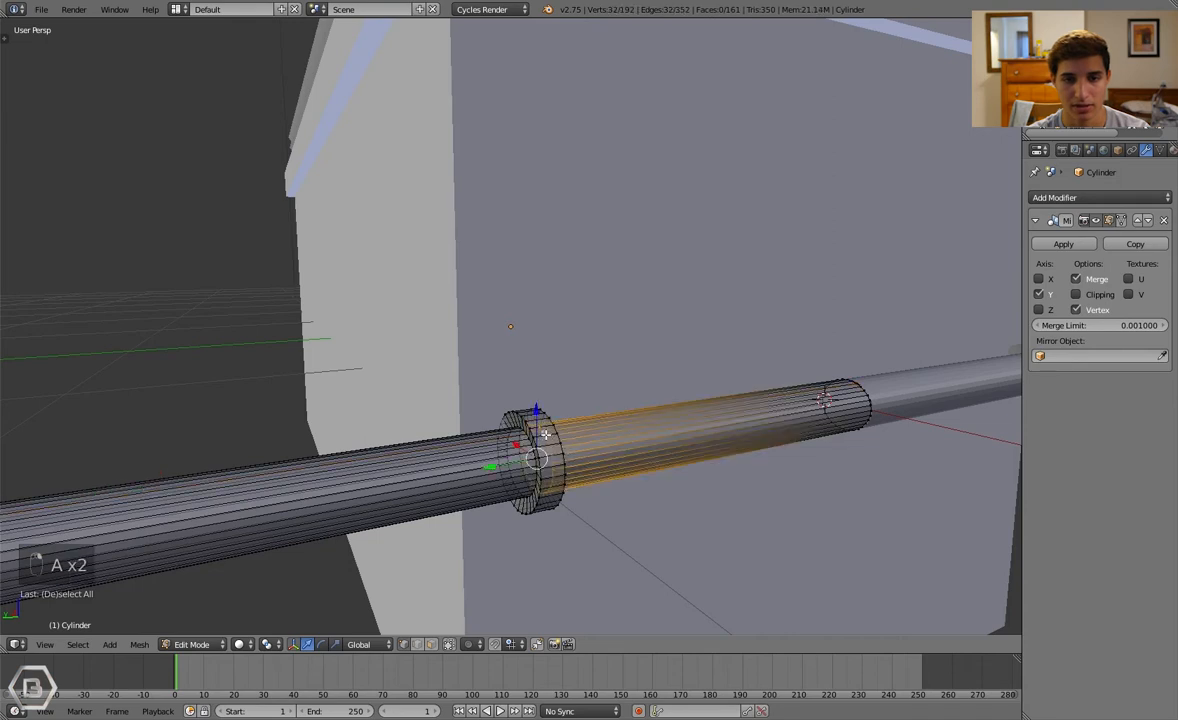
{"action": "key", "text": "a"}
{"action": "key", "text": "a"}
{"action": "key", "text": "a"}
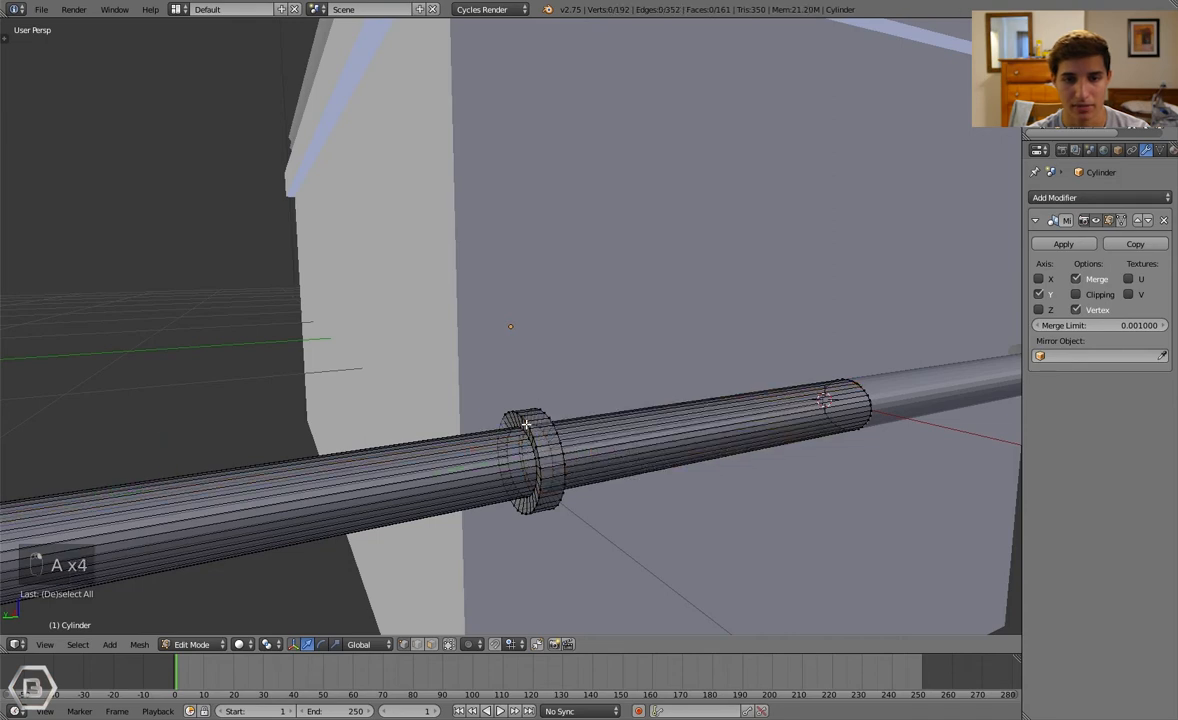
{"action": "key", "text": "b"}
{"action": "left_click_drag", "start_coordinate": [490, 393], "coordinate": [631, 515]}
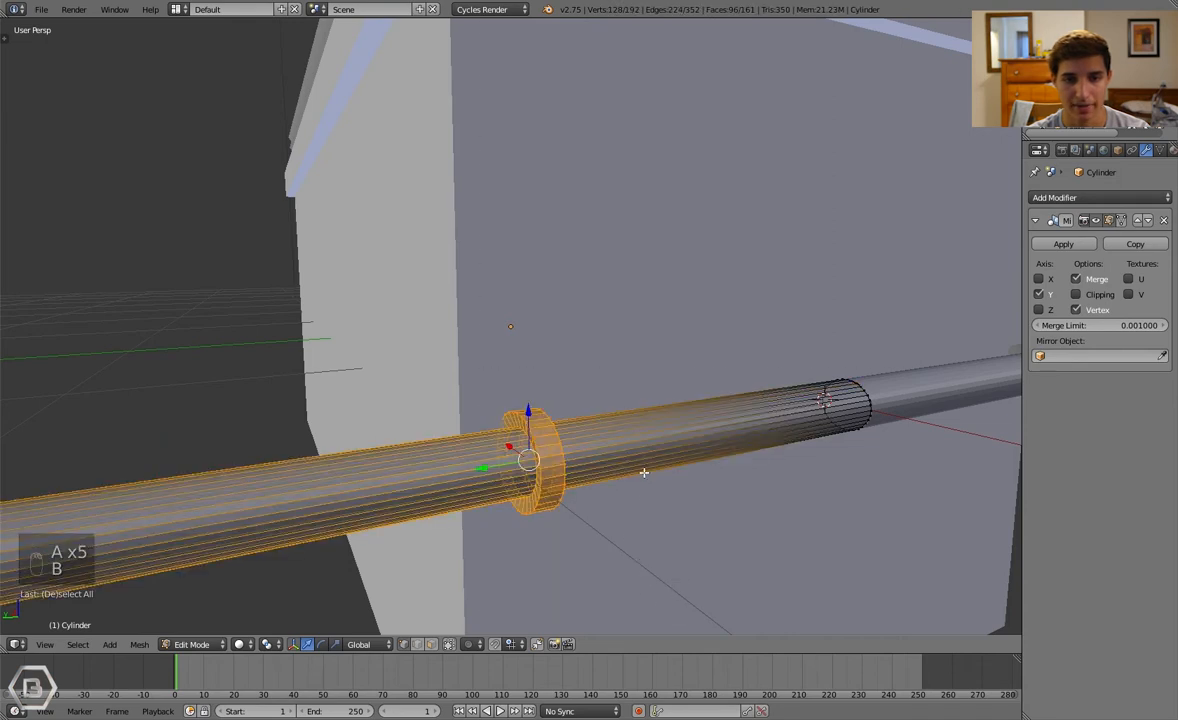
{"action": "key", "text": "p"}
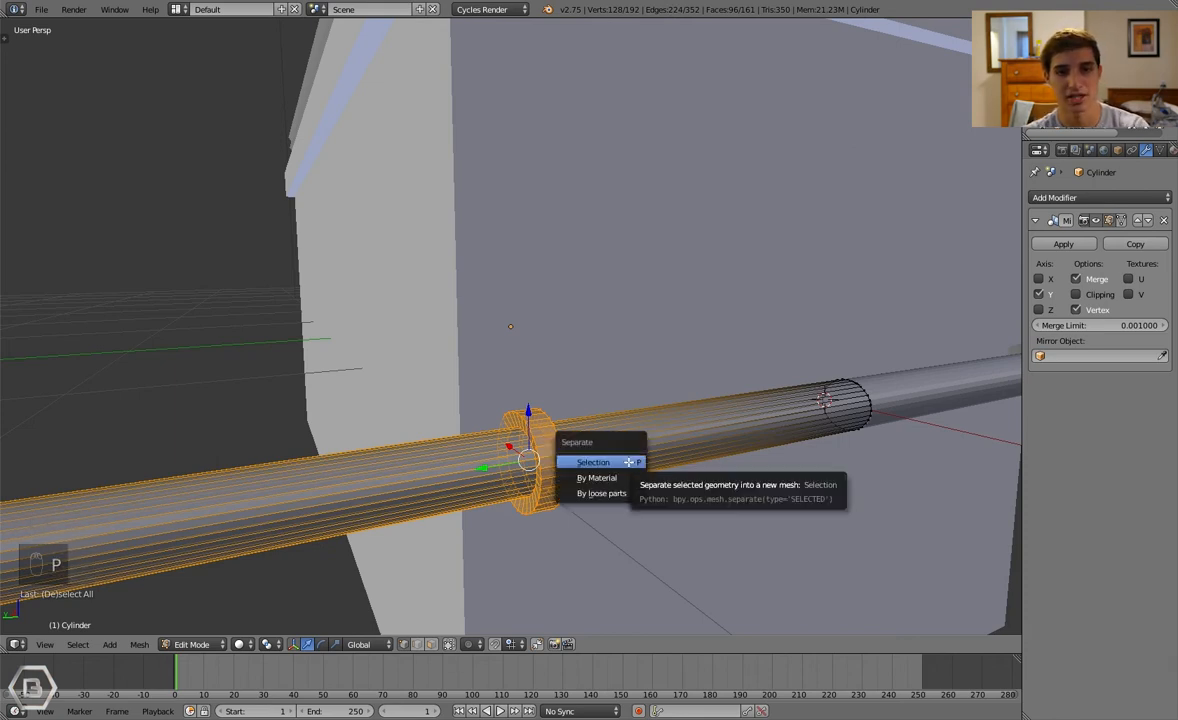
{"action": "left_click", "coordinate": [593, 462]}
{"action": "key", "text": "Tab"}
Try moving the separated collar freely away from the rod, and deselect everything
{"action": "right_click", "coordinate": [530, 455]}
{"action": "key", "text": "g"}
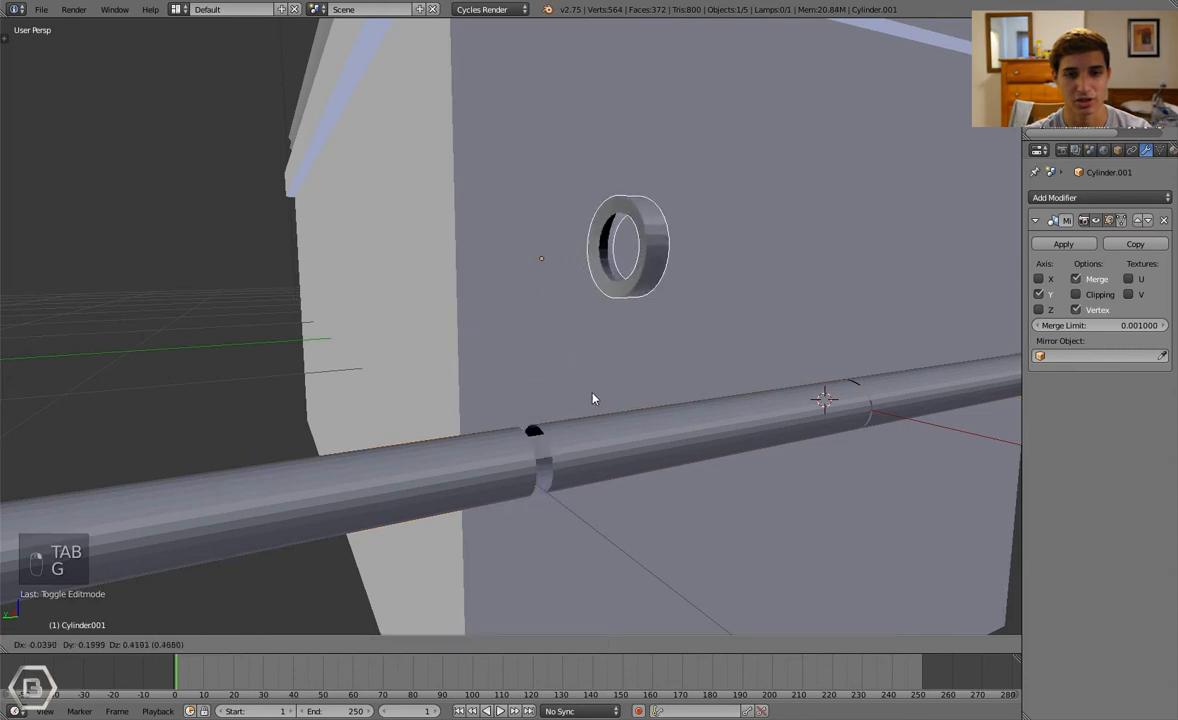
{"action": "right_click", "coordinate": [602, 462]}
{"action": "scroll", "coordinate": [600, 470], "scroll_direction": "down", "scroll_amount": 5}
{"action": "key", "text": "a"}
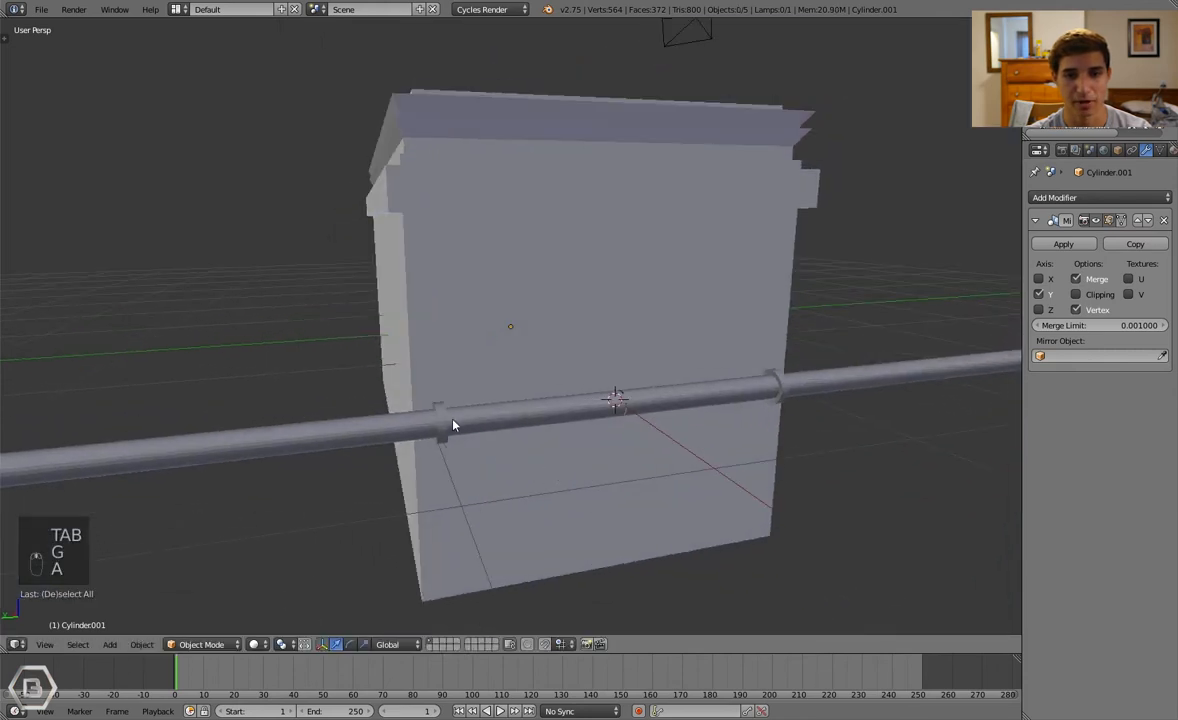
Apply smooth shading to the mirrored rod and deselect it
{"action": "right_click", "coordinate": [453, 426]}
{"action": "scroll", "coordinate": [470, 435], "scroll_direction": "up", "scroll_amount": 3}
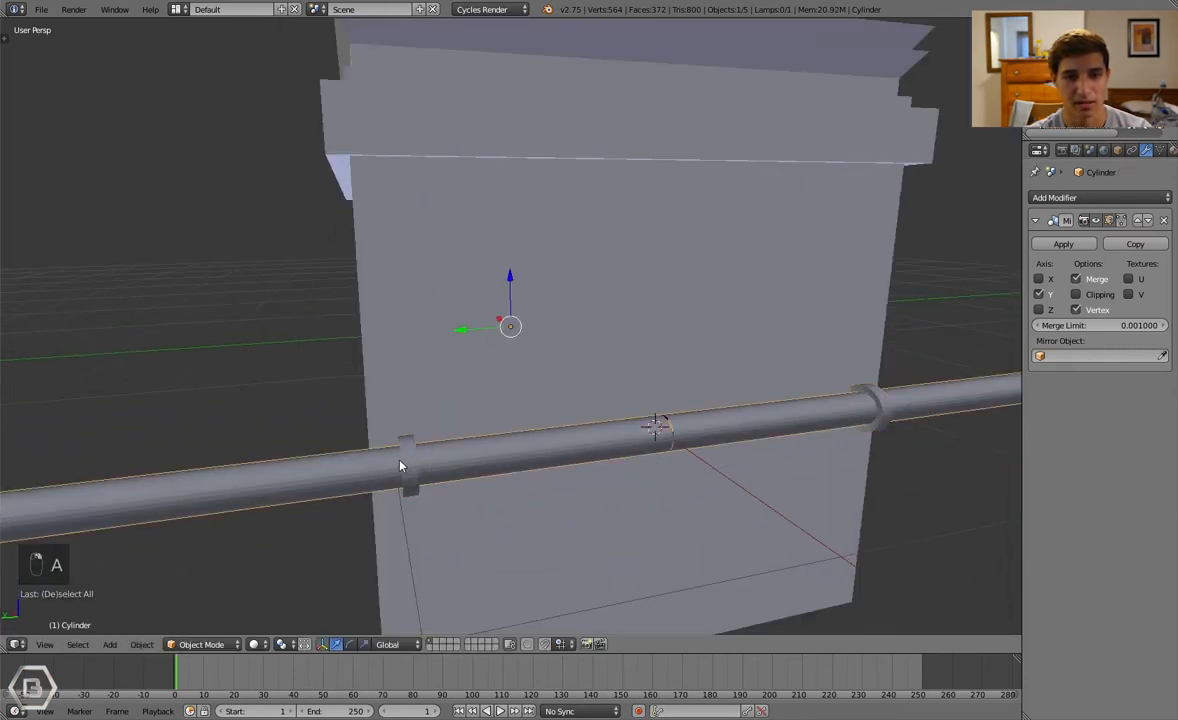
{"action": "key", "text": "t"}
{"action": "key", "text": "t"}
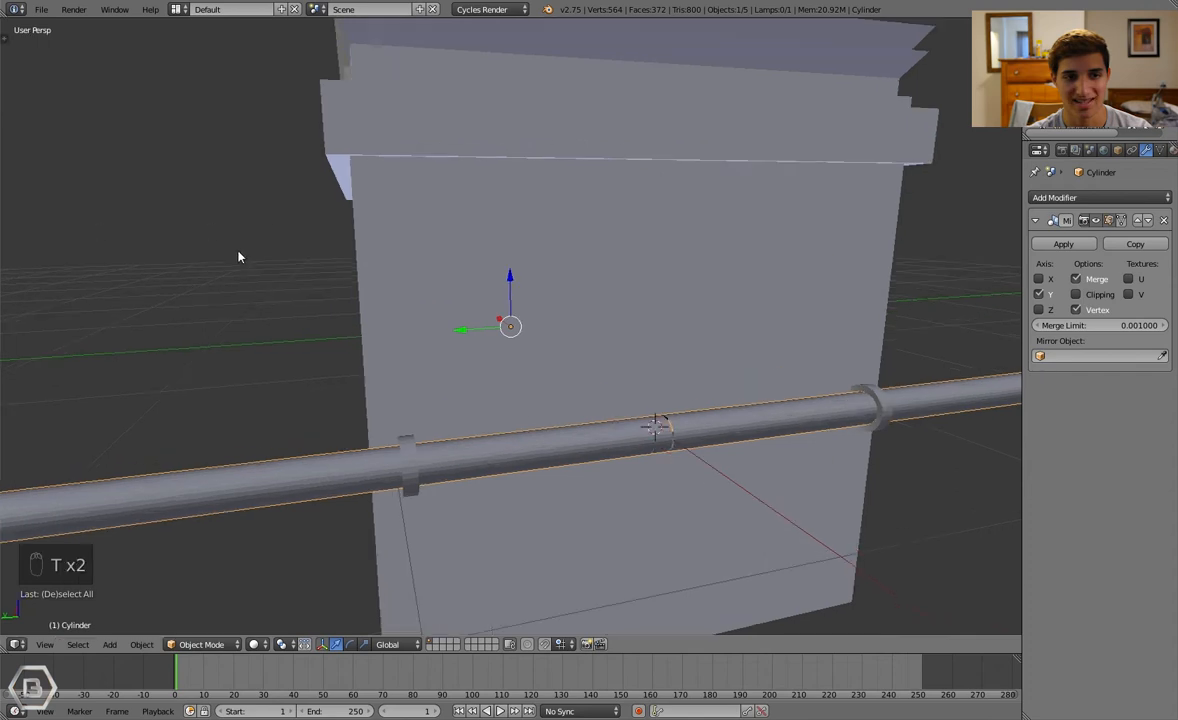
{"action": "key", "text": "t"}
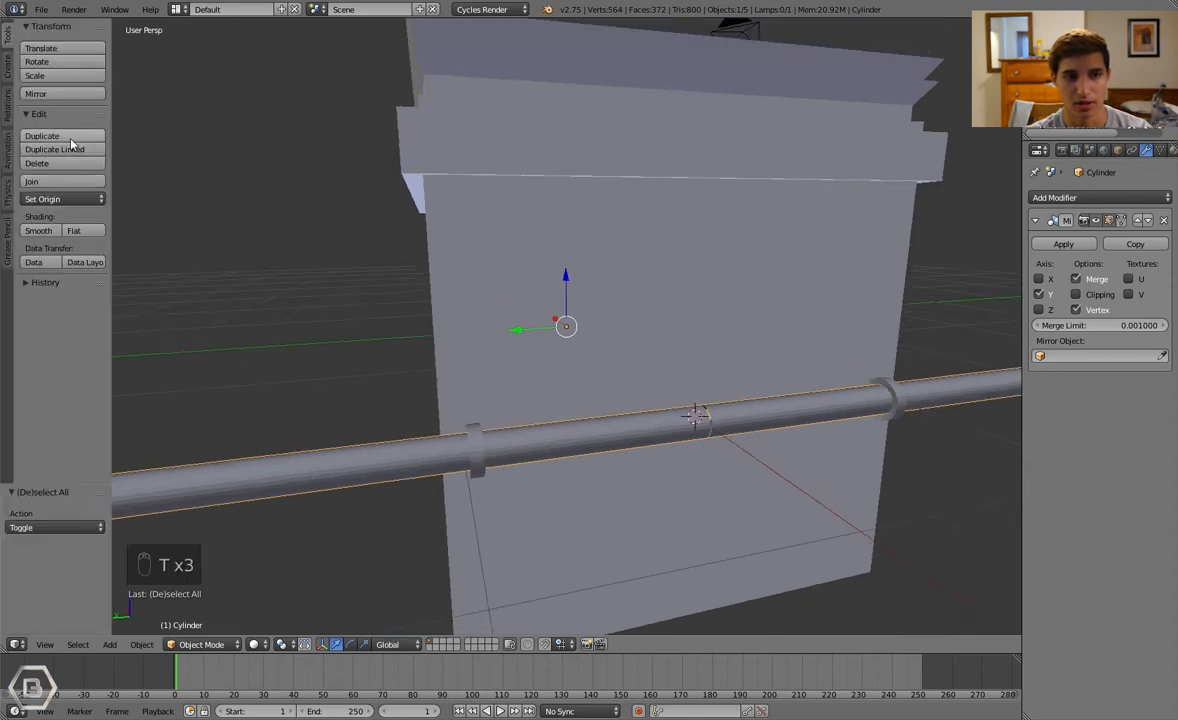
{"action": "key", "text": "a"}
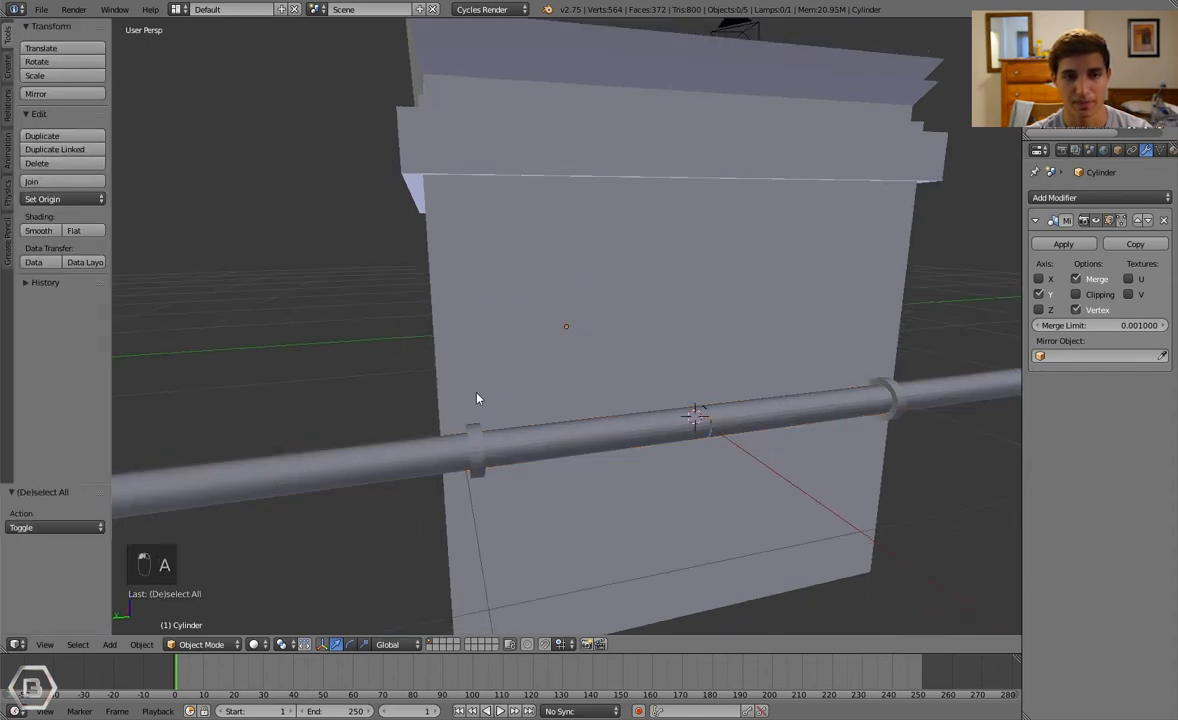
Select the mirrored collar on the rod and apply smooth shading to it
{"action": "middle_click_drag", "start_coordinate": [478, 400], "coordinate": [520, 404]}
{"action": "right_click", "coordinate": [571, 423]}
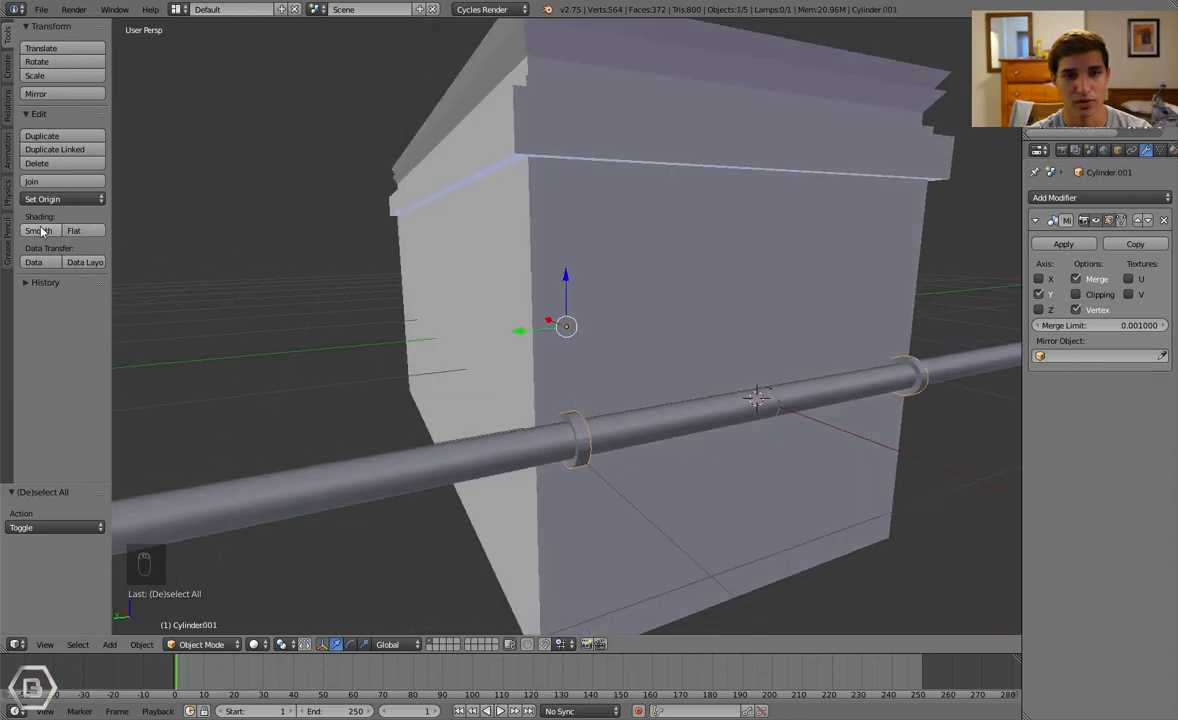
{"action": "key", "text": "a"}
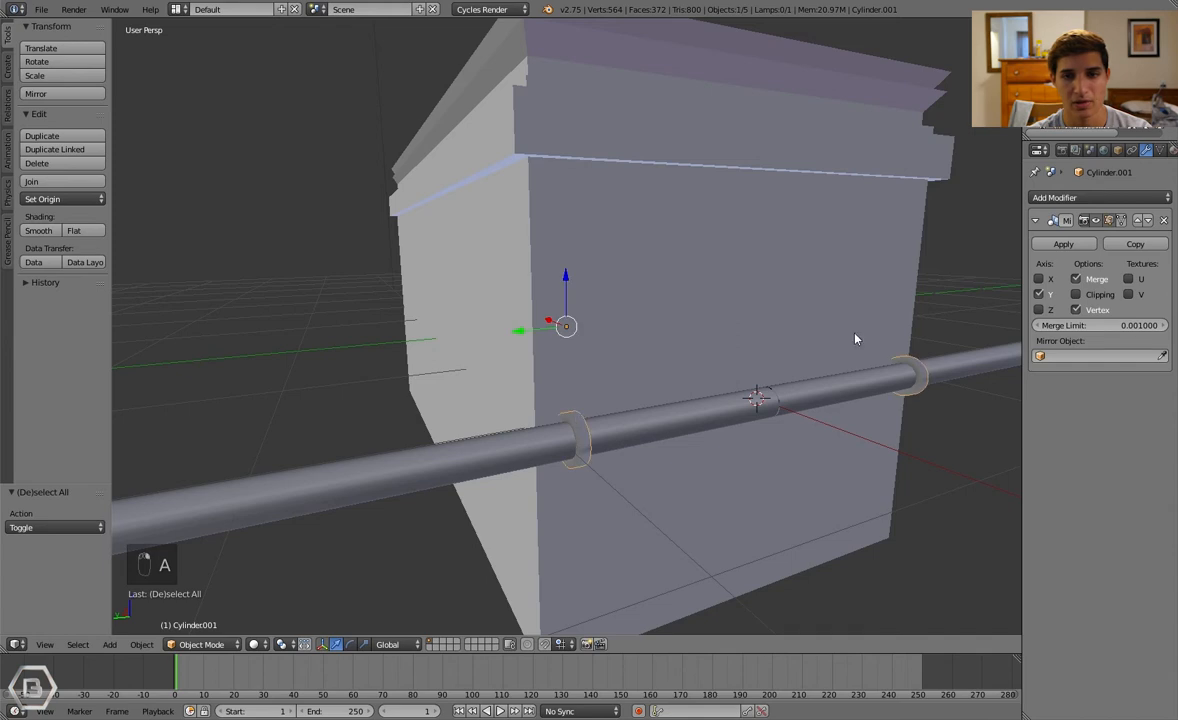
Try a Bevel modifier on the collar and inspect its edges up close
{"action": "left_click", "coordinate": [1126, 198]}
{"action": "left_click", "coordinate": [911, 254]}
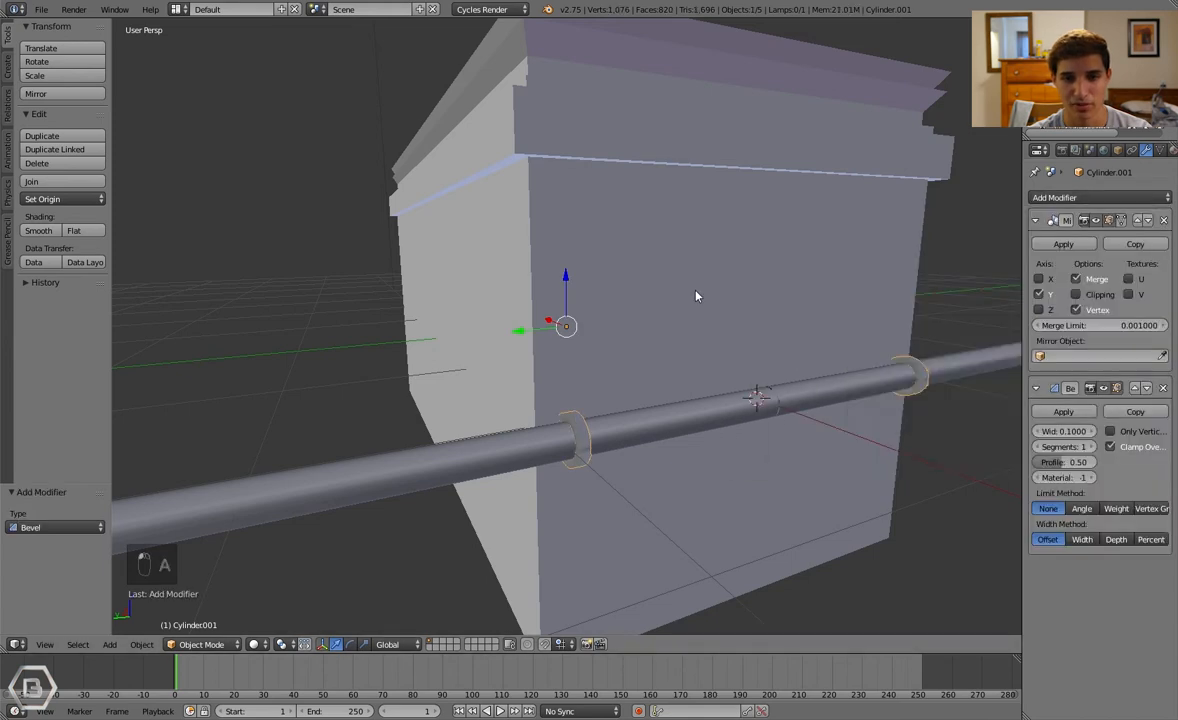
{"action": "scroll", "coordinate": [693, 285], "scroll_direction": "up", "scroll_amount": 8}
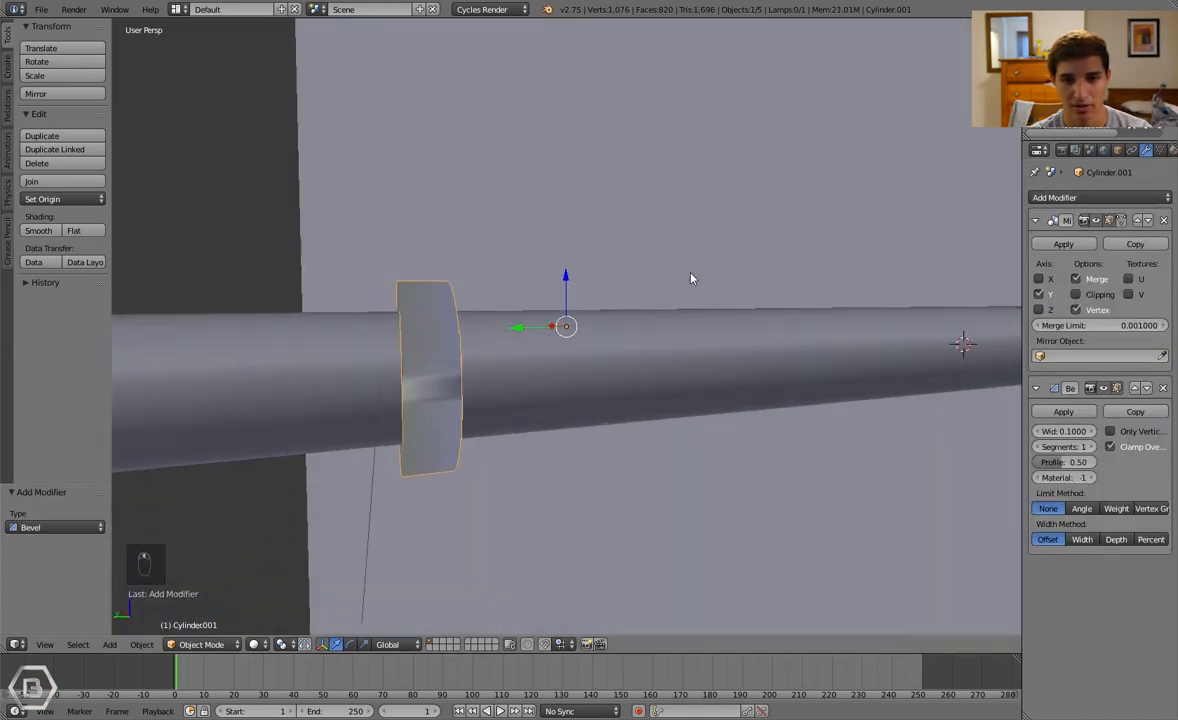
{"action": "middle_click_drag", "start_coordinate": [690, 278], "coordinate": [691, 274]}
Select the collar's entire mesh, recalculate its normals, and leave mesh editing
{"action": "key", "text": "Tab"}
{"action": "key", "text": "a"}
{"action": "key", "text": "a"}
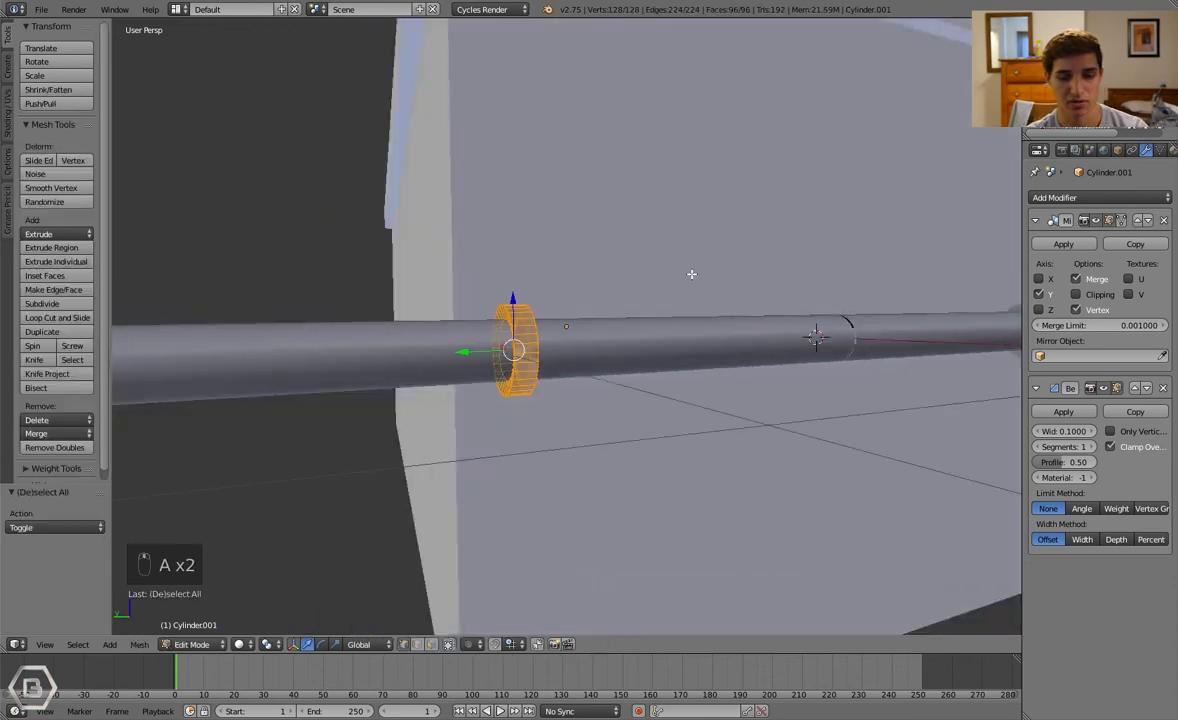
{"action": "key", "text": "ctrl+n"}
{"action": "key", "text": "Tab"}
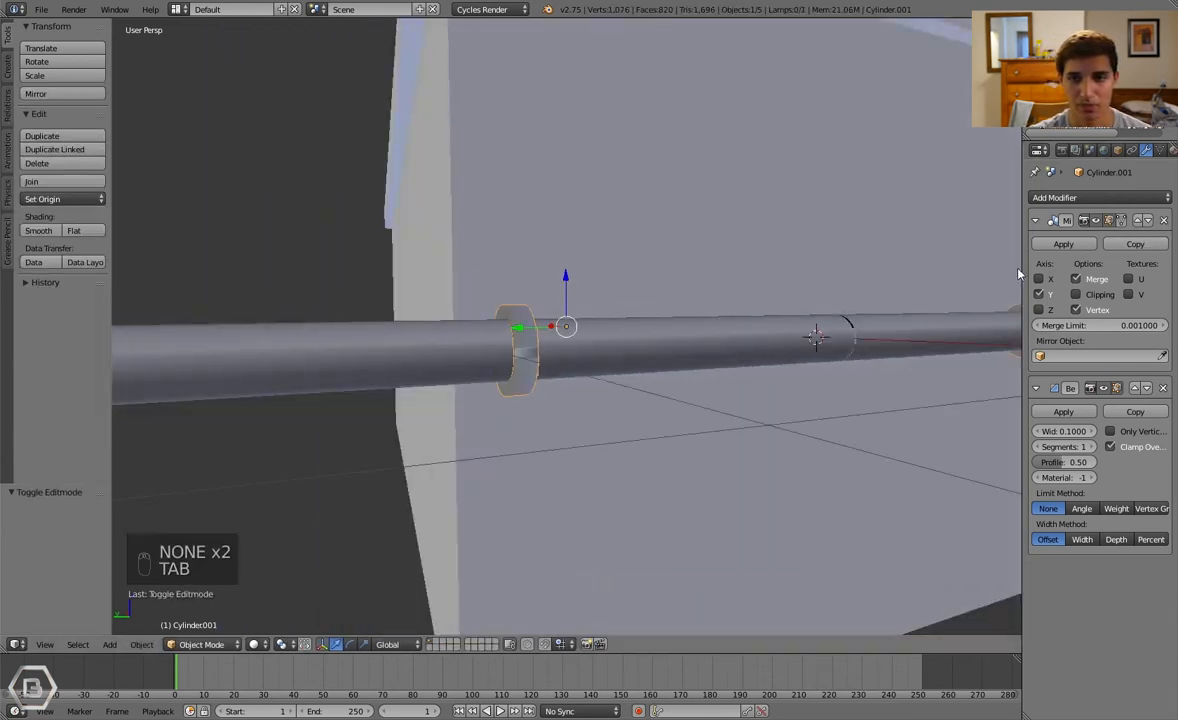
Replace the collar's Bevel modifier with a Subdivision Surface modifier at view level 3, and deselect the collar
{"action": "left_click_drag", "start_coordinate": [1018, 266], "coordinate": [967, 266]}
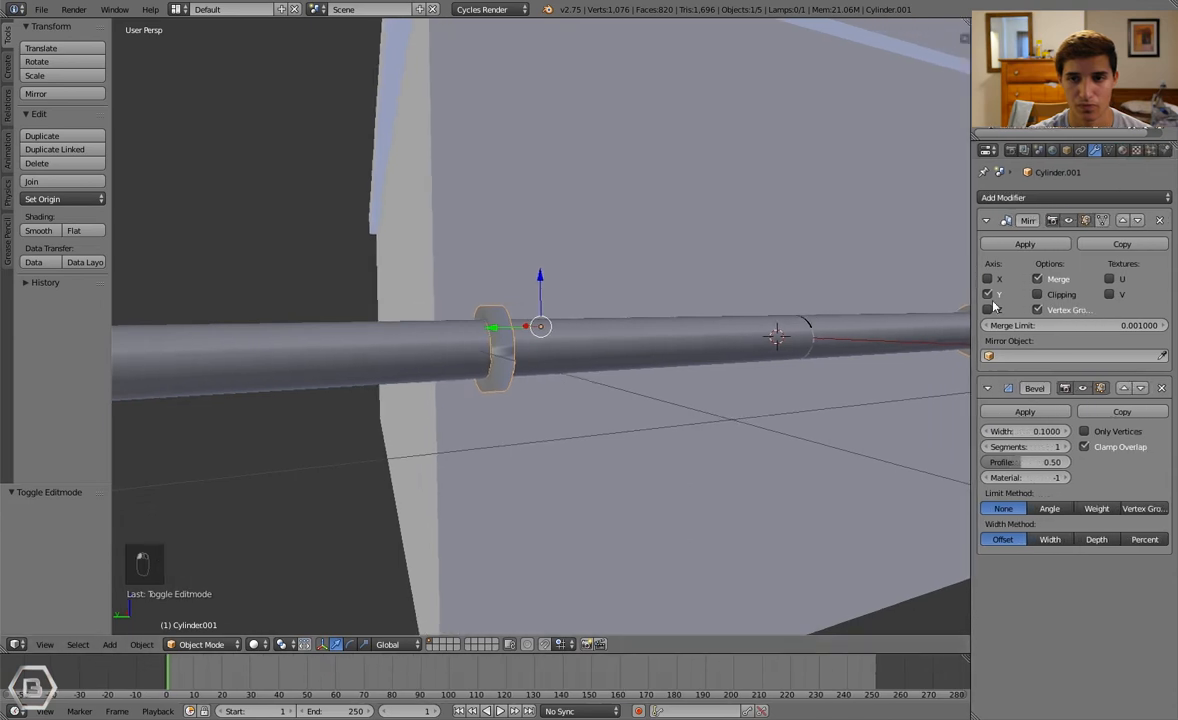
{"action": "left_click", "coordinate": [1159, 388]}
{"action": "middle_click_drag", "start_coordinate": [560, 360], "coordinate": [548, 328]}
{"action": "key", "text": "ctrl+3"}
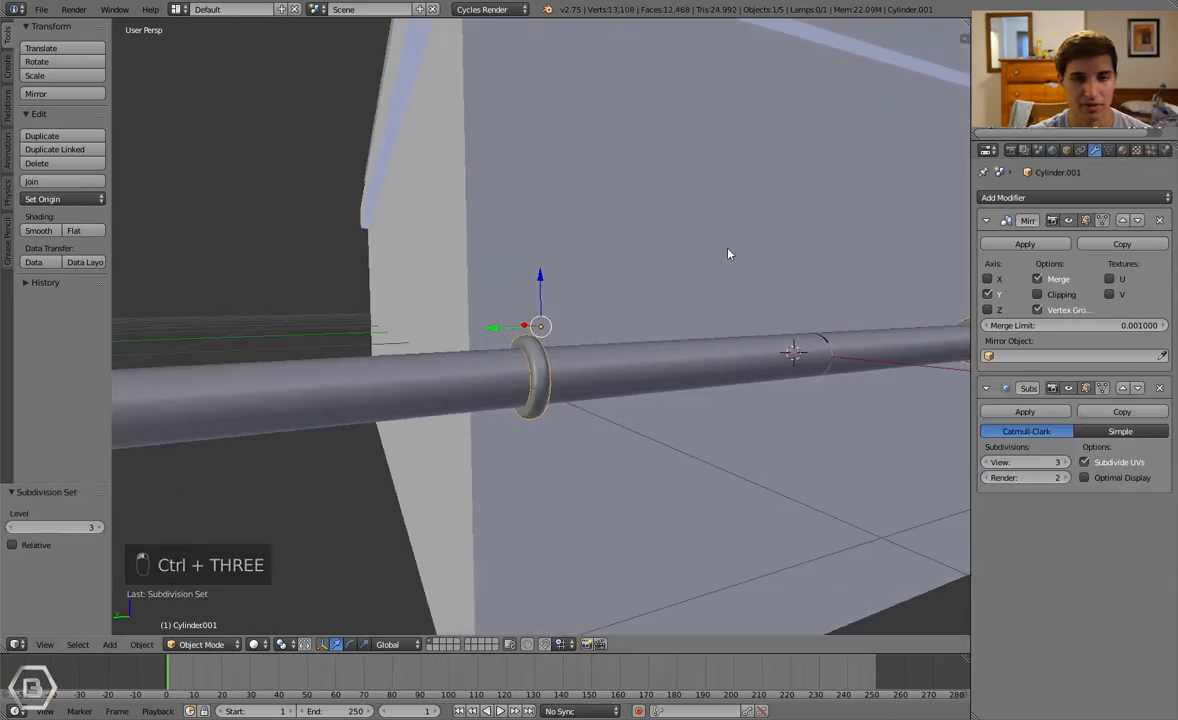
{"action": "key", "text": "a"}
{"action": "middle_click_drag", "start_coordinate": [689, 268], "coordinate": [628, 284]}
{"action": "scroll", "coordinate": [628, 284], "scroll_direction": "down", "scroll_amount": 2}
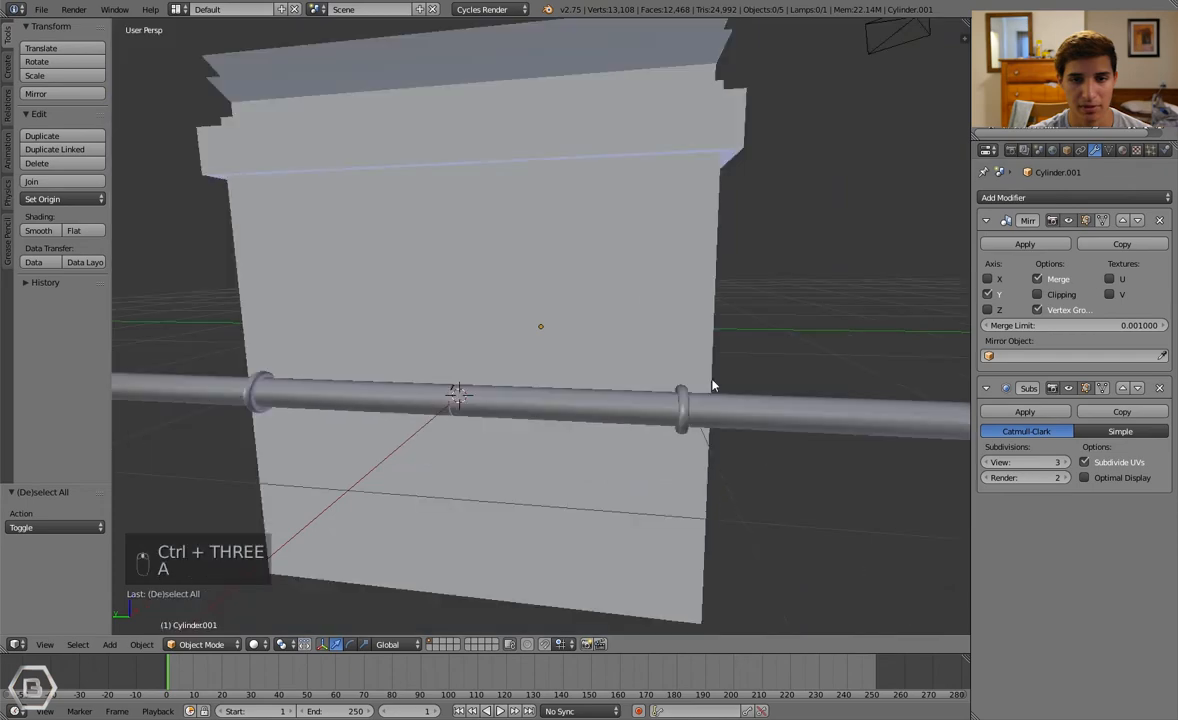
Lower the collar's Subdivision Surface view level to 2 and deselect it
{"action": "right_click", "coordinate": [690, 402]}
{"action": "right_click", "coordinate": [688, 398]}
{"action": "key", "text": "ctrl+2"}
{"action": "middle_click_drag", "start_coordinate": [513, 348], "coordinate": [574, 361]}
{"action": "key", "text": "a"}
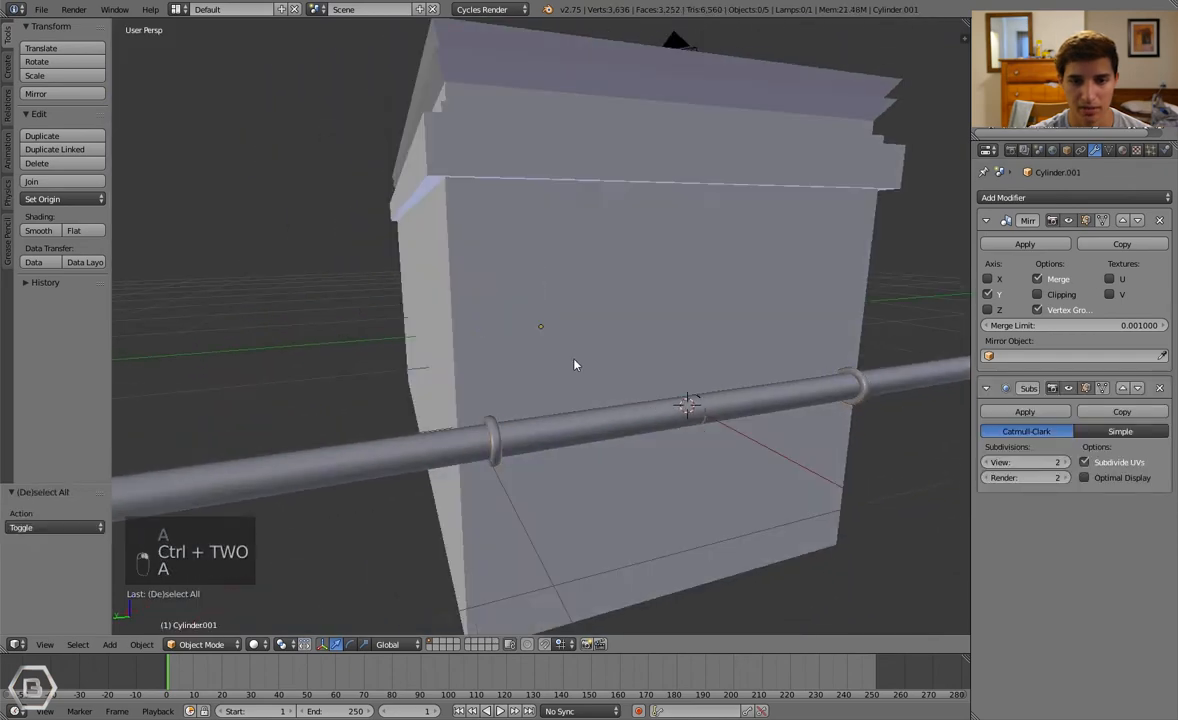
Open the mirrored rod's mesh for editing and clear its vertex selection
{"action": "key", "text": "t"}
{"action": "middle_click_drag", "start_coordinate": [725, 425], "coordinate": [605, 413]}
{"action": "key", "text": "t"}
{"action": "right_click", "coordinate": [628, 436]}
{"action": "key", "text": "Tab"}
{"action": "key", "text": "a"}
{"action": "key", "text": "a"}
{"action": "key", "text": "a"}
{"action": "key", "text": "a"}
Box-select the rod's open end loop at the mirror centre and move it freely towards the mirrored half
{"action": "key", "text": "b"}
{"action": "left_click_drag", "start_coordinate": [463, 328], "coordinate": [526, 444]}
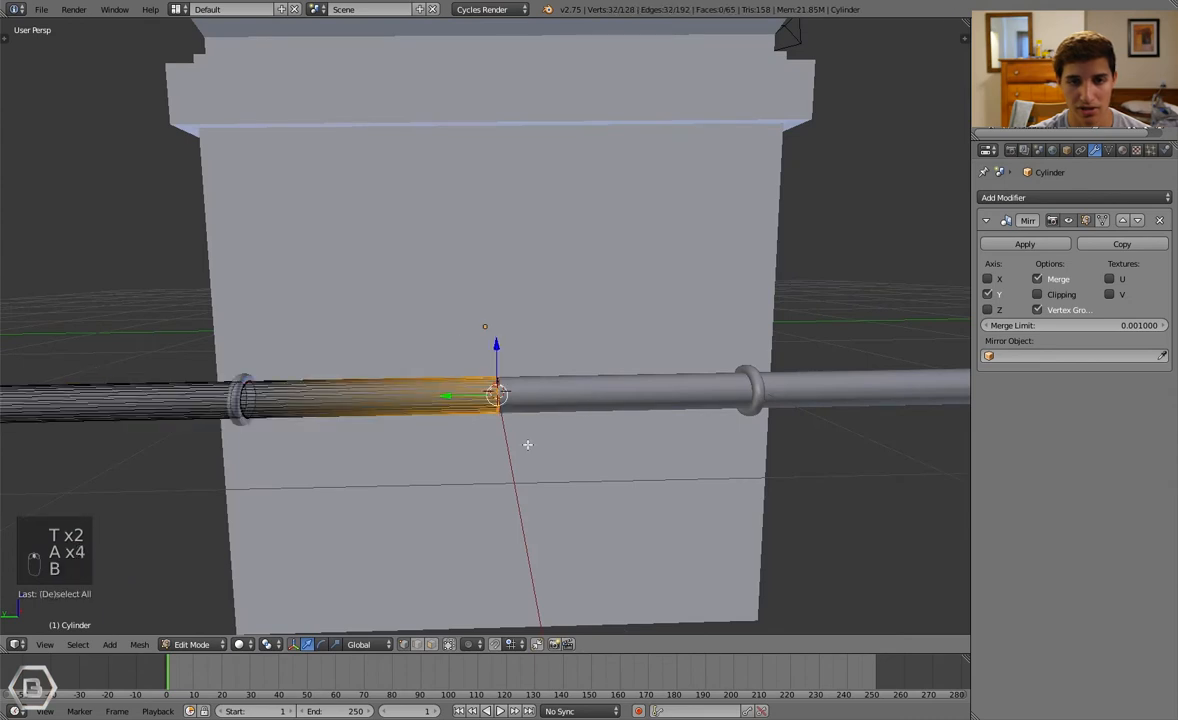
{"action": "scroll", "coordinate": [527, 441], "scroll_direction": "up", "scroll_amount": 2}
{"action": "key", "text": "g"}
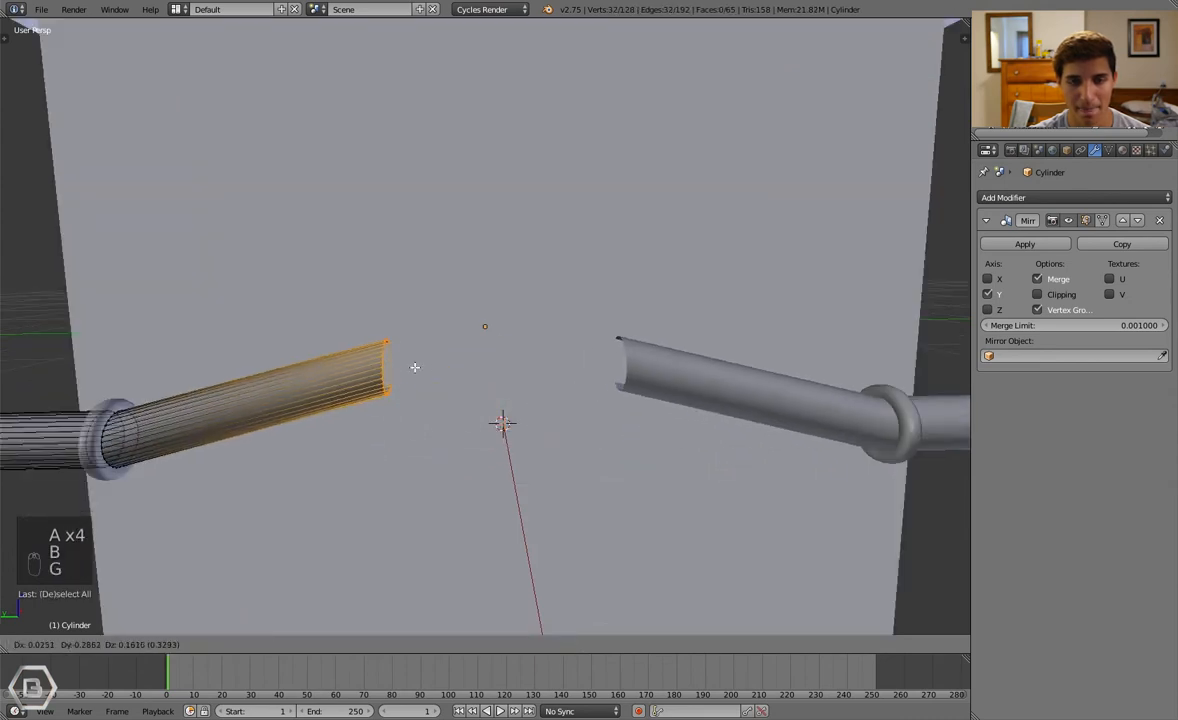
{"action": "left_click", "coordinate": [506, 424]}
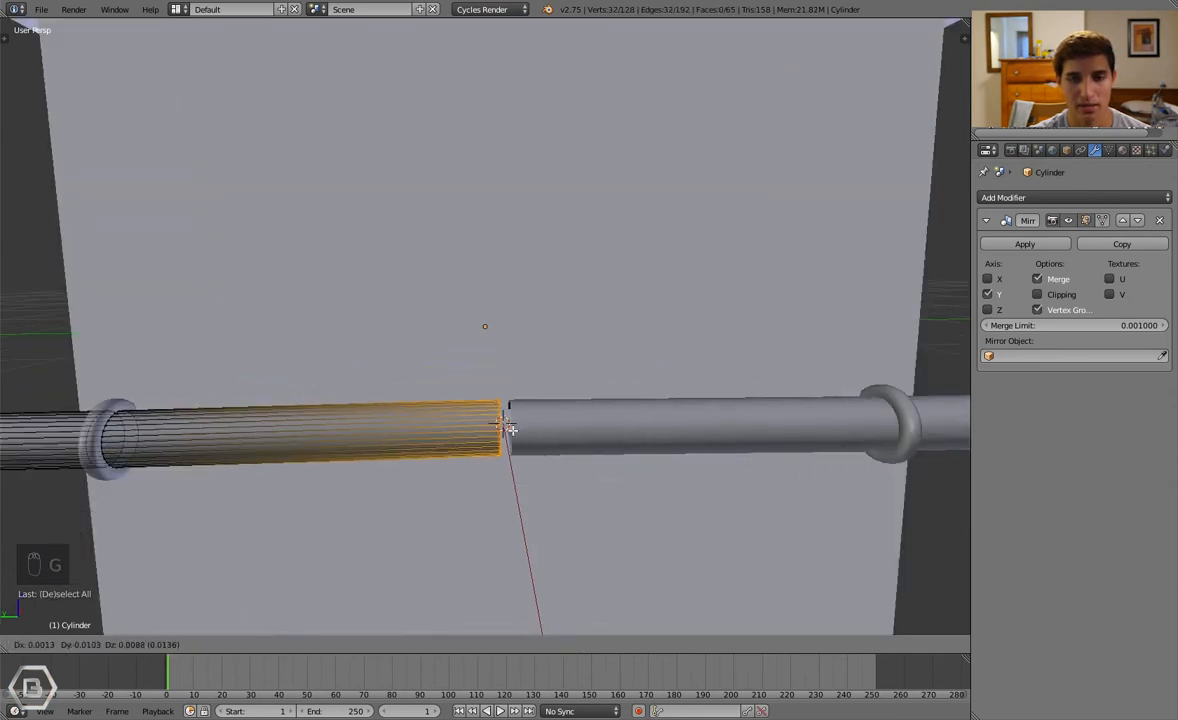
Enable Clipping on the rod's Mirror modifier, move the centre loop onto the mirror plane, and leave mesh editing with everything deselected
{"action": "left_click", "coordinate": [1037, 294]}
{"action": "middle_click_drag", "start_coordinate": [600, 400], "coordinate": [494, 408]}
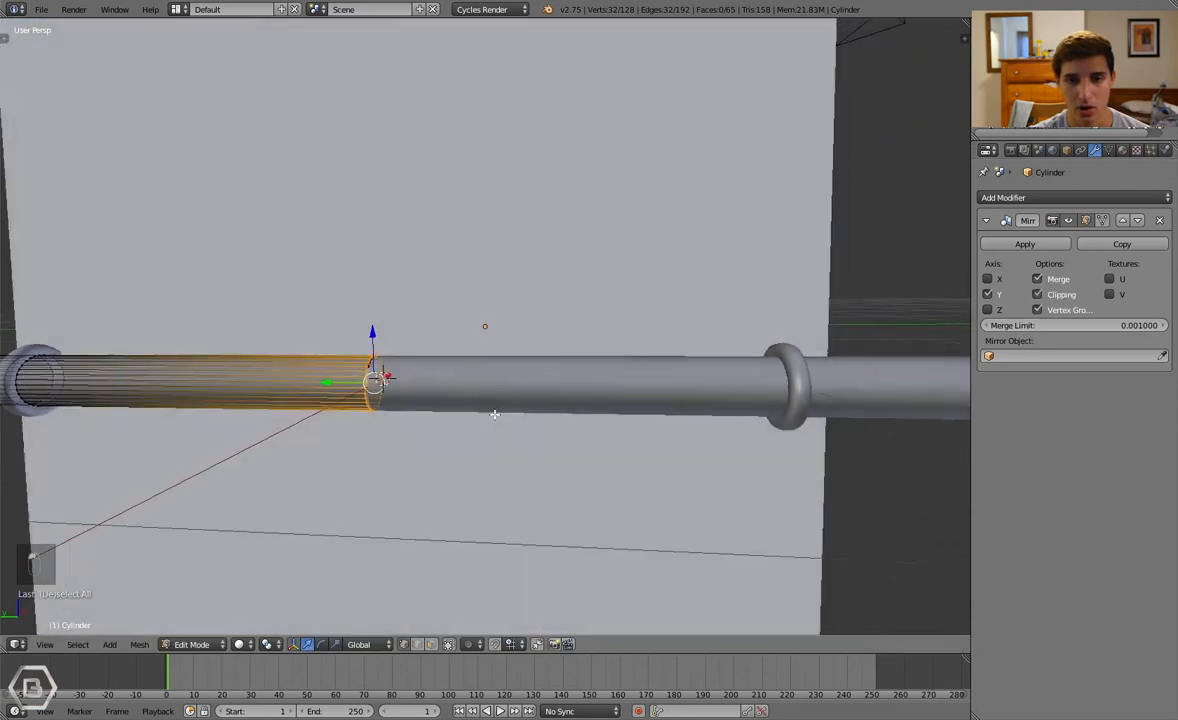
{"action": "scroll", "coordinate": [516, 408], "scroll_direction": "up", "scroll_amount": 3}
{"action": "key", "text": "g"}
{"action": "key", "text": "g"}
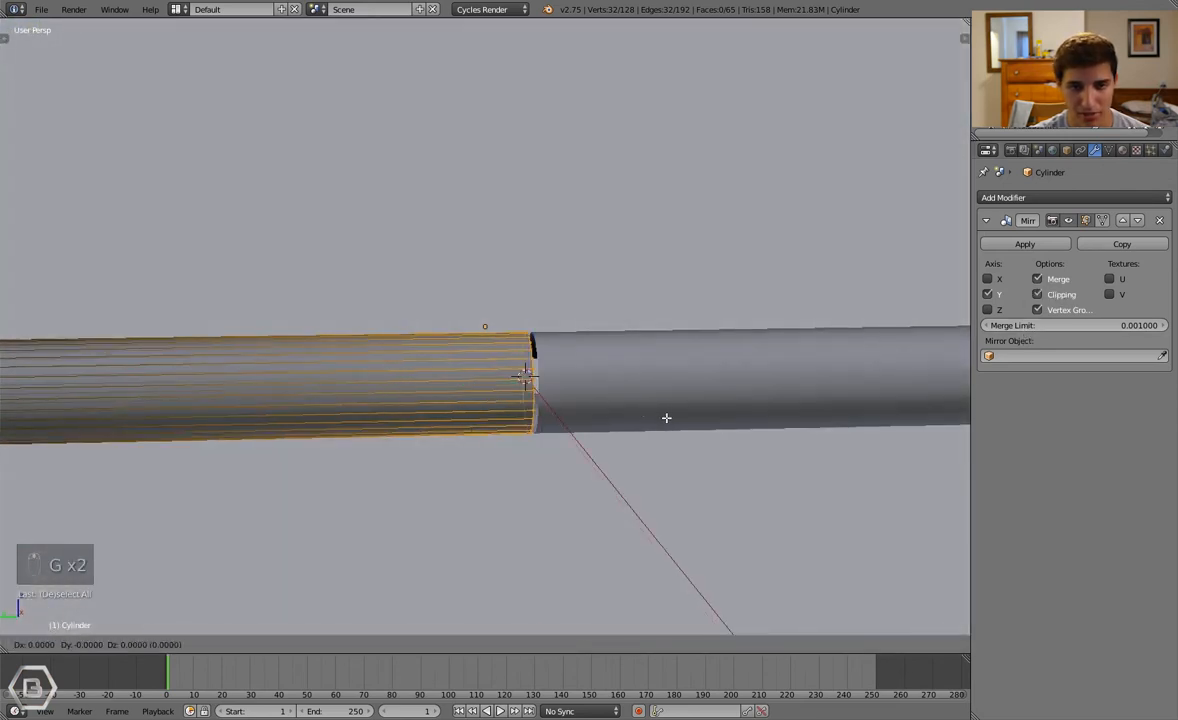
{"action": "left_click", "coordinate": [688, 417]}
{"action": "key", "text": "a"}
{"action": "key", "text": "a"}
{"action": "key", "text": "a"}
{"action": "scroll", "coordinate": [531, 378], "scroll_direction": "down", "scroll_amount": 8}
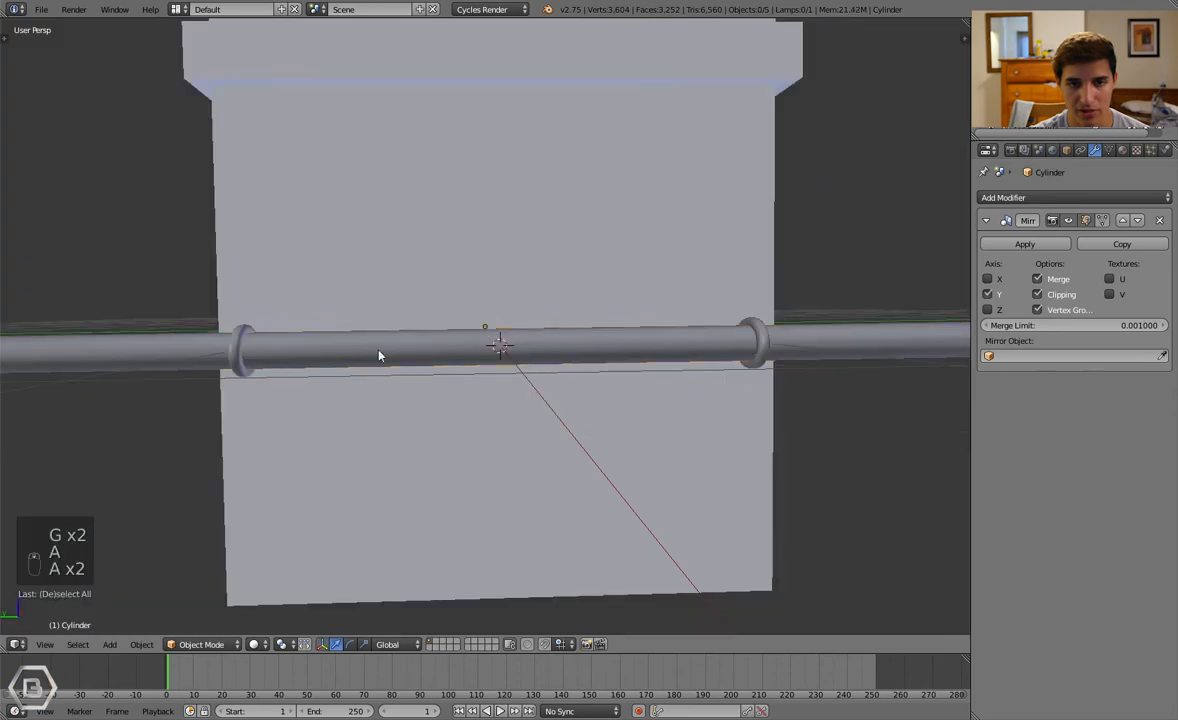
{"action": "middle_click_drag", "start_coordinate": [526, 360], "coordinate": [557, 423]}
{"action": "right_click", "coordinate": [656, 400]}
{"action": "key", "text": "a"}
{"action": "scroll", "coordinate": [506, 386], "scroll_direction": "down", "scroll_amount": 5}
{"action": "middle_click_drag", "start_coordinate": [770, 329], "coordinate": [705, 358]}
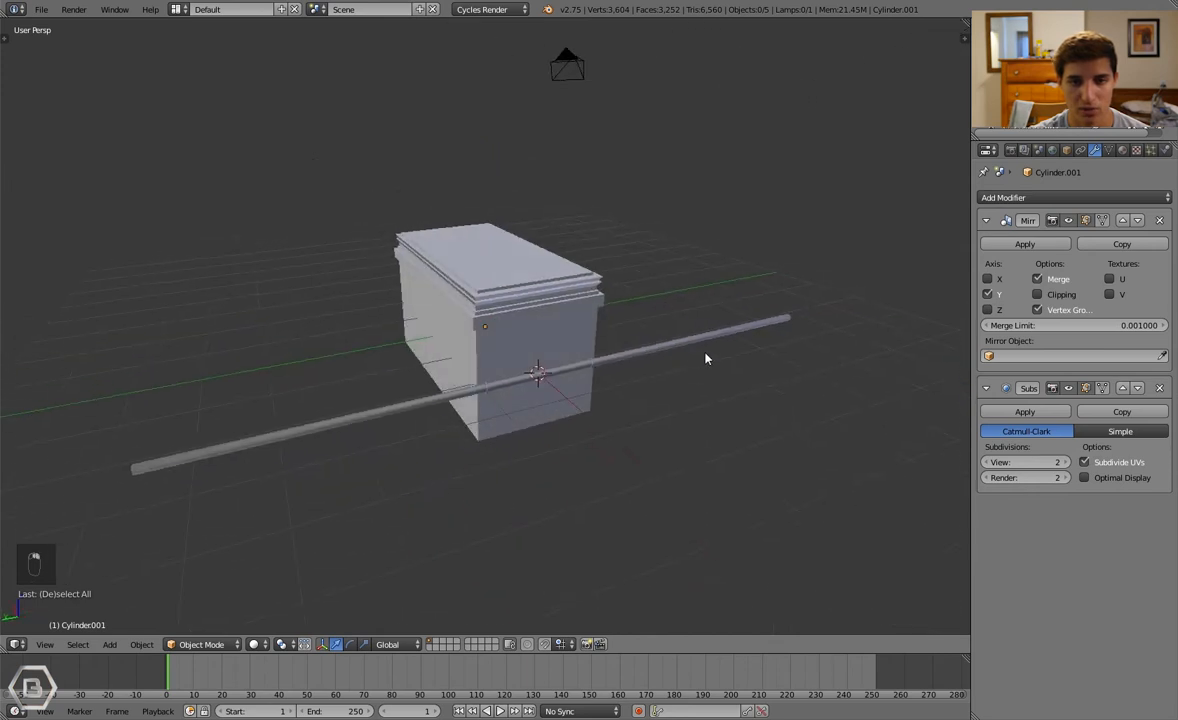
Add an edge loop around the rod's long outer section, slide it close to the outer end, and leave mesh editing
{"action": "right_click", "coordinate": [695, 348]}
{"action": "key", "text": "Tab"}
{"action": "key", "text": "a"}
{"action": "key", "text": "a"}
{"action": "key", "text": "a"}
{"action": "key", "text": "ctrl+r"}
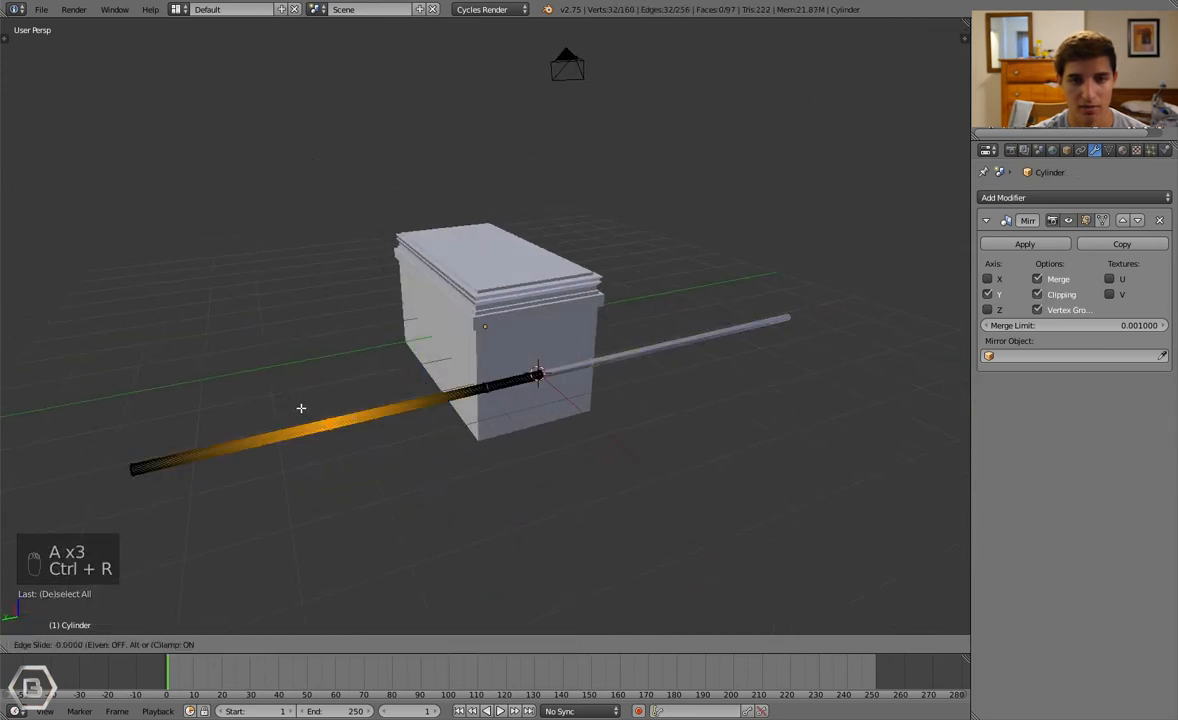
{"action": "key", "text": "Tab"}
{"action": "middle_click_drag", "start_coordinate": [335, 420], "coordinate": [340, 412]}
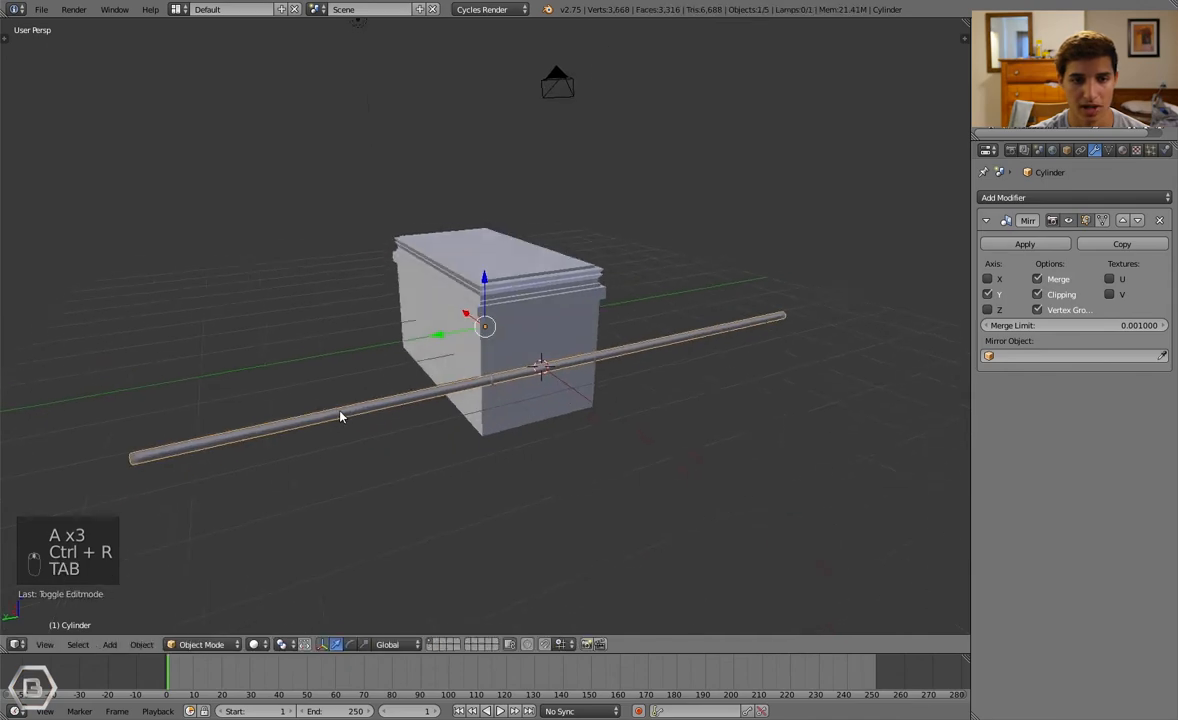
Reopen the rod's mesh and adjust the position of the new edge loop near its outer end
{"action": "middle_click_drag", "start_coordinate": [152, 455], "coordinate": [220, 422]}
{"action": "scroll", "coordinate": [179, 441], "scroll_direction": "up", "scroll_amount": 2}
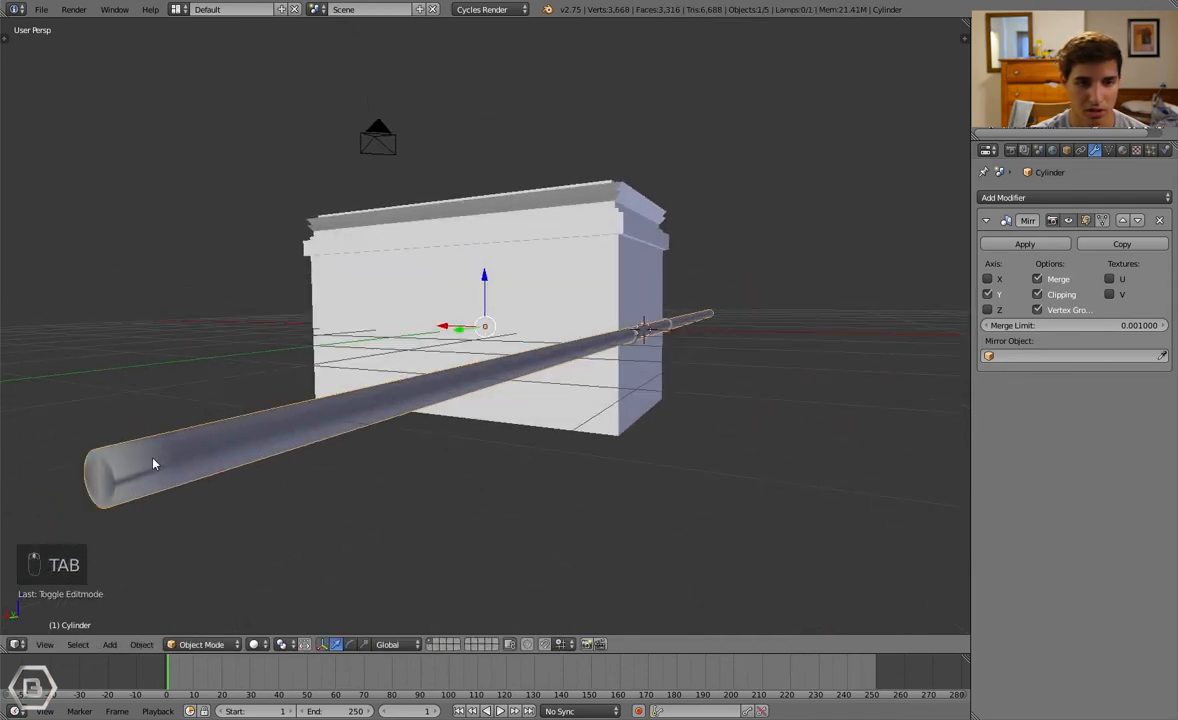
{"action": "key", "text": "Tab"}
{"action": "key", "text": "g"}
{"action": "left_click", "coordinate": [355, 442]}
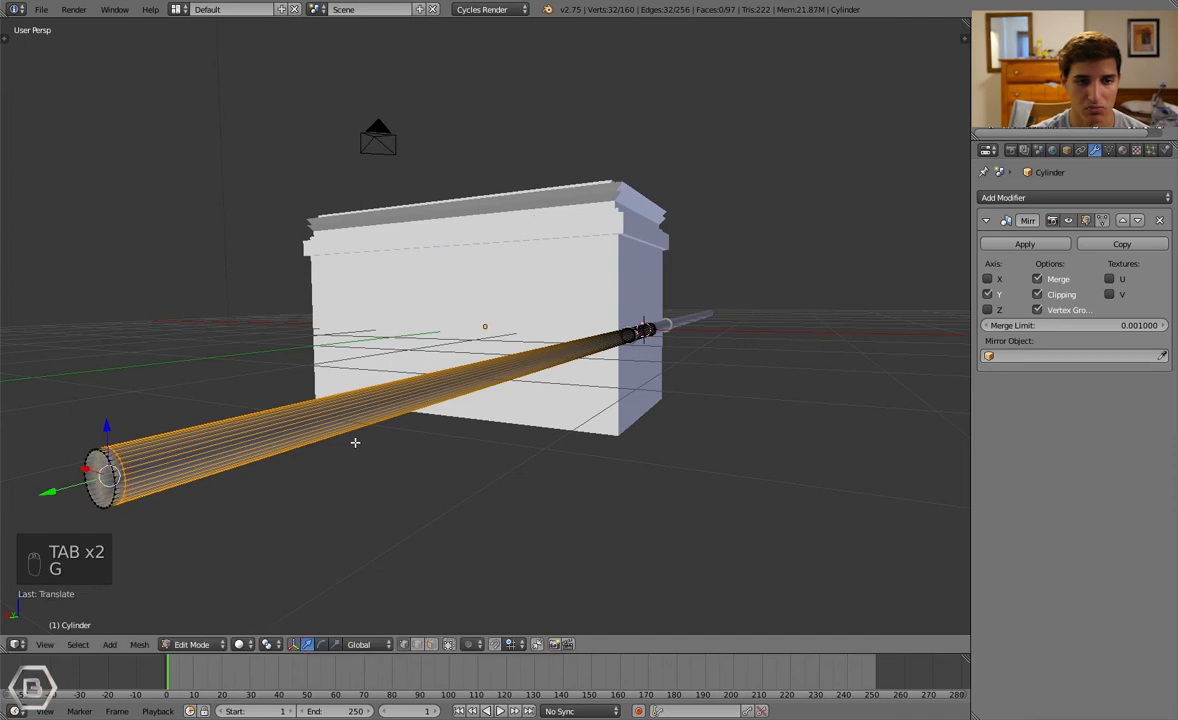
Leave and re-enter the rod's mesh editing, clearing the vertex selection
{"action": "key", "text": "Tab"}
{"action": "key", "text": "a"}
{"action": "key", "text": "a"}
{"action": "key", "text": "Tab"}
{"action": "key", "text": "a"}
{"action": "key", "text": "a"}
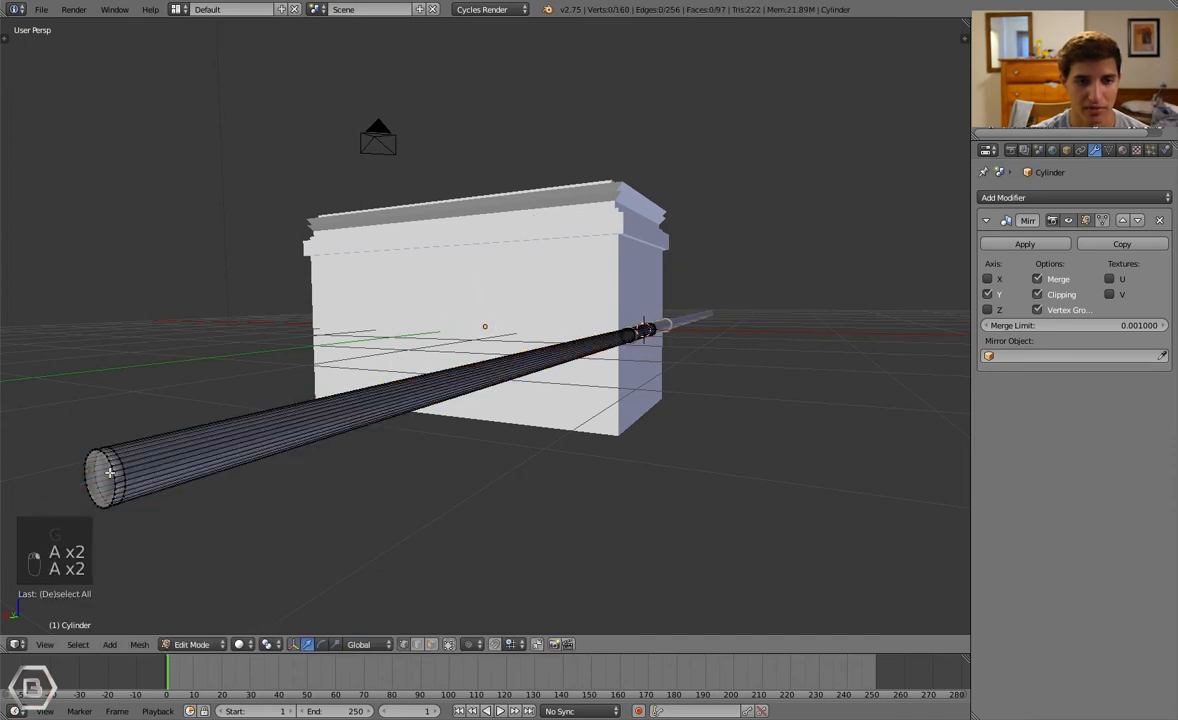
Leave the rod's mesh editing and examine the box and rod from several angles
{"action": "key", "text": "Tab"}
{"action": "middle_click_drag", "start_coordinate": [323, 460], "coordinate": [731, 336]}
{"action": "middle_click_drag", "start_coordinate": [499, 392], "coordinate": [628, 394]}
{"action": "right_click", "coordinate": [466, 458]}
{"action": "middle_click_drag", "start_coordinate": [466, 458], "coordinate": [513, 452]}
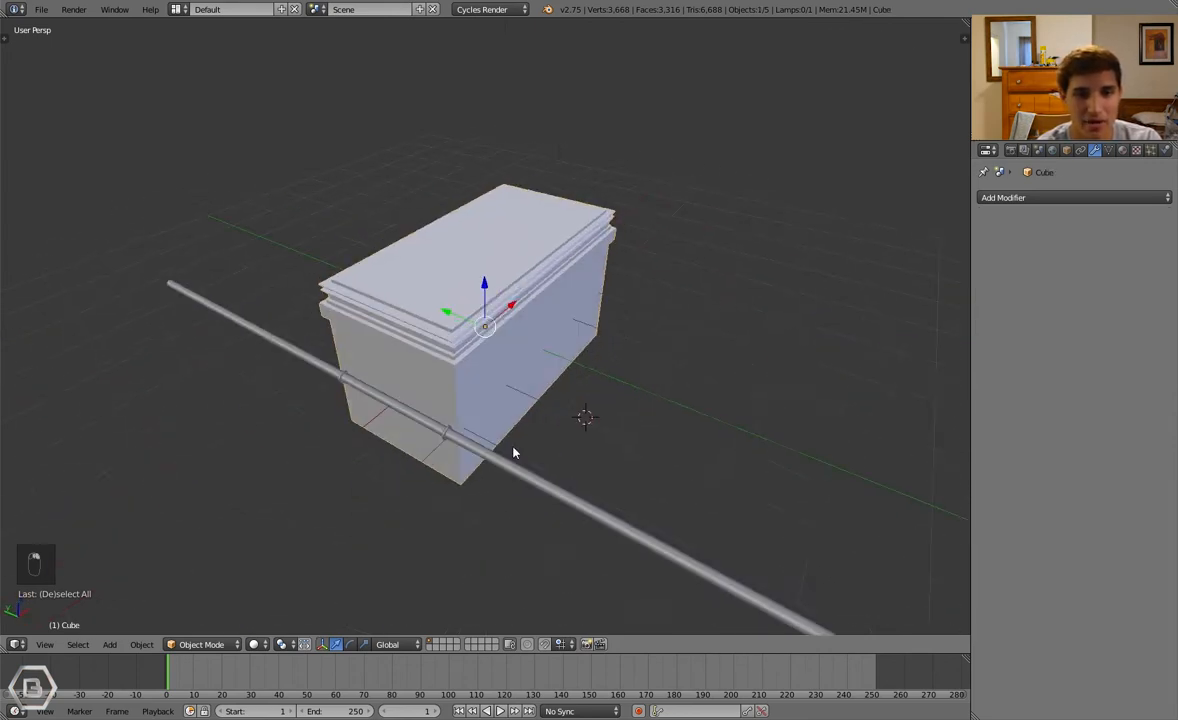
{"action": "key", "text": "a"}
{"action": "right_click", "coordinate": [585, 297]}
{"action": "mouse_move", "coordinate": [585, 297]}
{"action": "middle_mouse_down"}
{"action": "mouse_move", "coordinate": [491, 270]}
{"action": "mouse_move", "coordinate": [594, 292]}
{"action": "mouse_move", "coordinate": [557, 280]}
{"action": "mouse_move", "coordinate": [586, 287]}
{"action": "middle_mouse_up"}
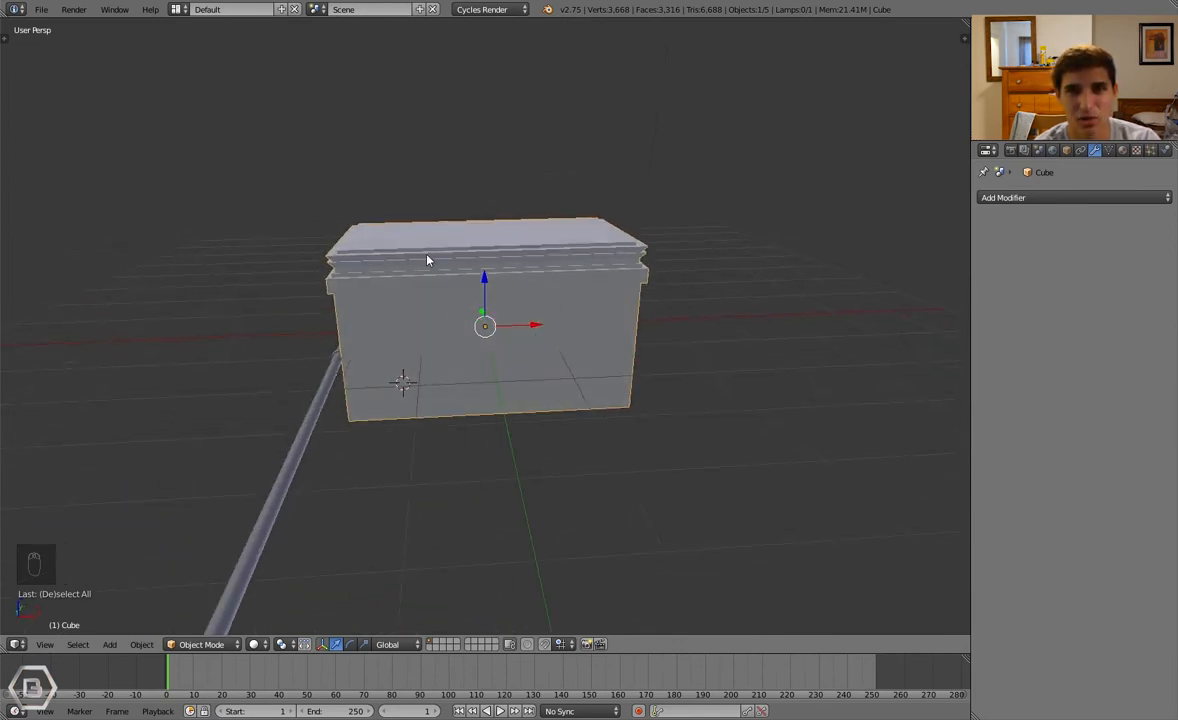
Mirror the rod to the box's opposite end by enabling the X axis on its Mirror modifier, and clear the selection
{"action": "right_click", "coordinate": [336, 374]}
{"action": "key", "text": "g"}
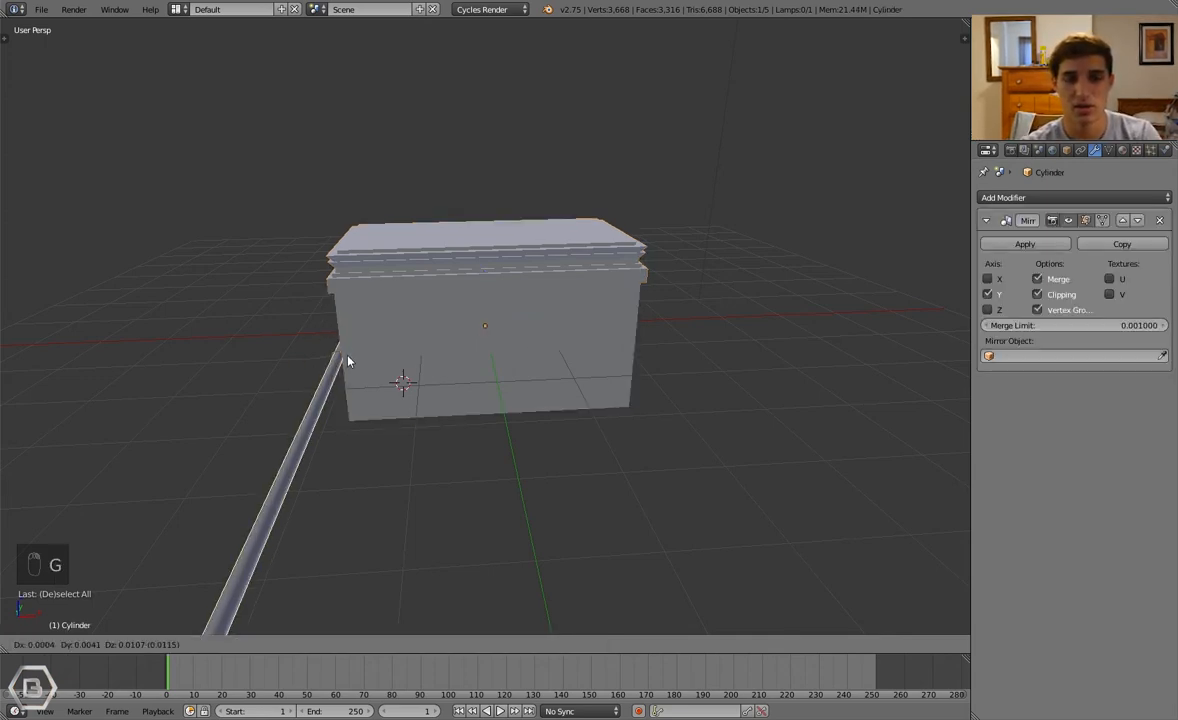
{"action": "right_click", "coordinate": [302, 398]}
{"action": "middle_click_drag", "start_coordinate": [460, 362], "coordinate": [429, 389]}
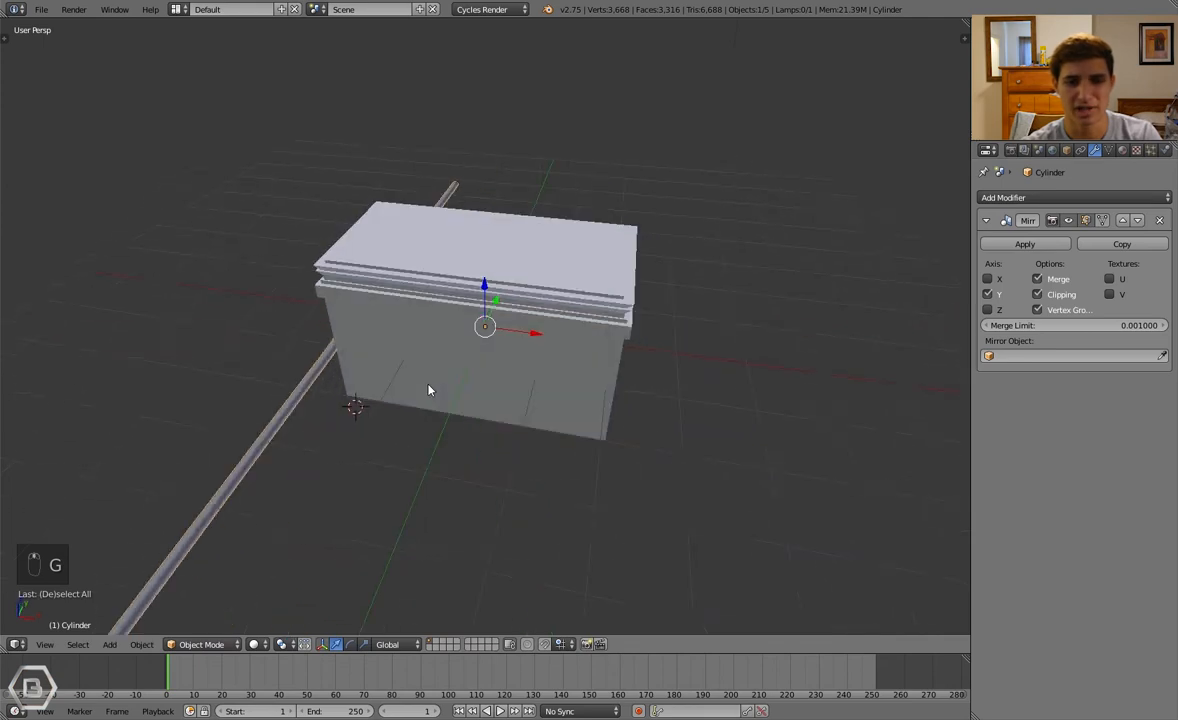
{"action": "middle_click_drag", "start_coordinate": [484, 338], "coordinate": [531, 324]}
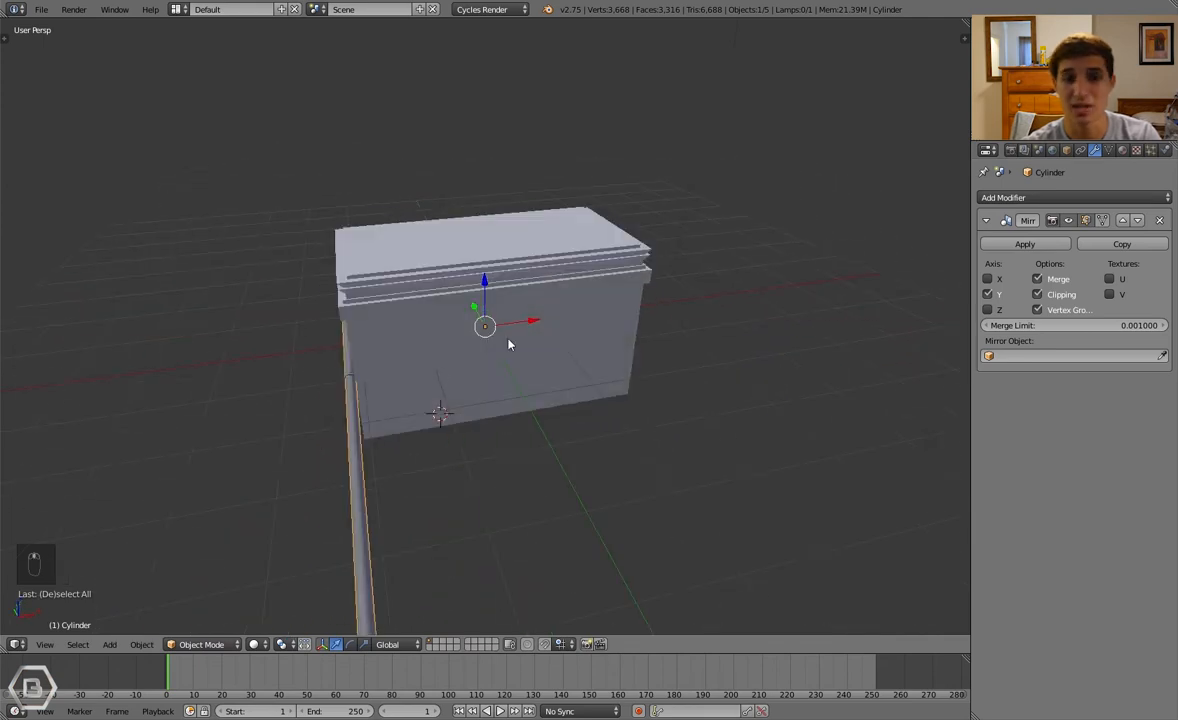
{"action": "key", "text": "g"}
{"action": "right_click", "coordinate": [469, 351]}
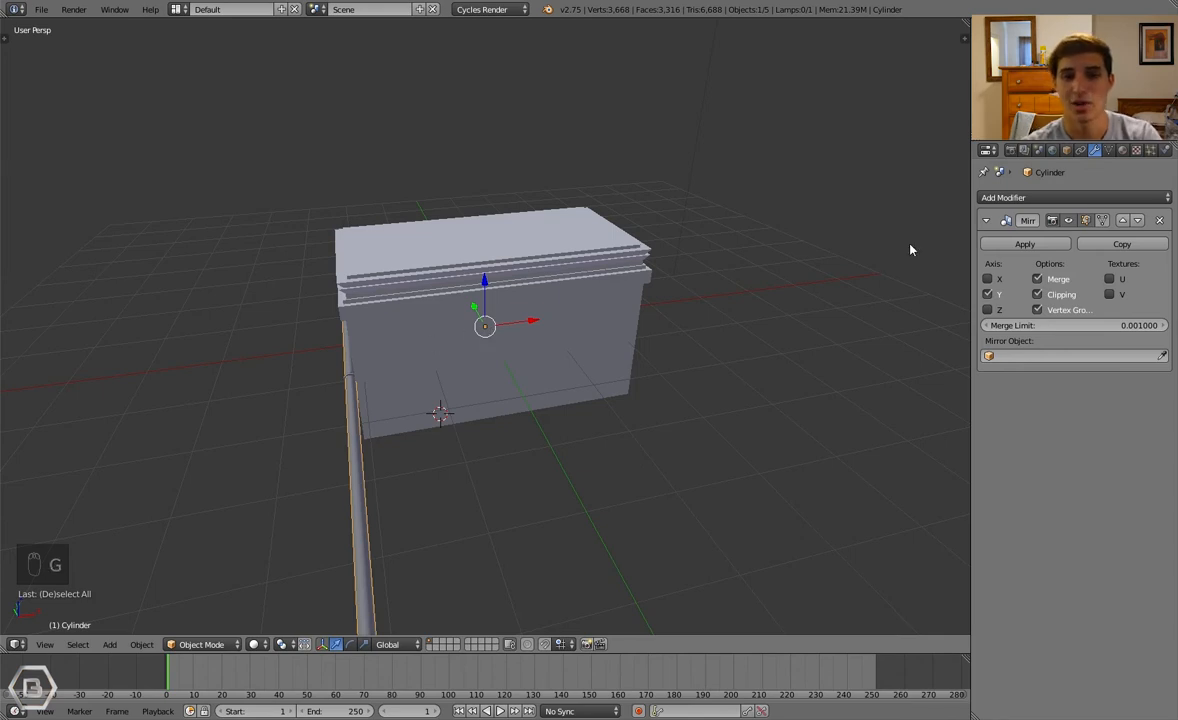
{"action": "left_click", "coordinate": [987, 309]}
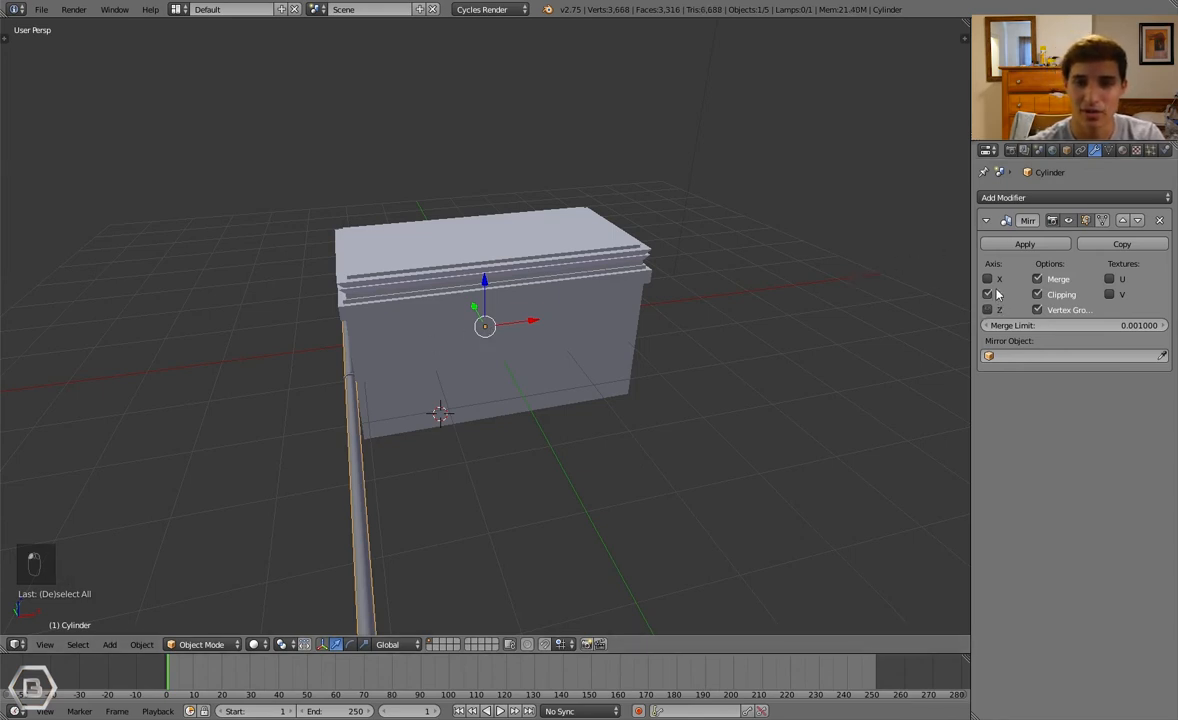
{"action": "left_click", "coordinate": [987, 279]}
{"action": "middle_click_drag", "start_coordinate": [890, 300], "coordinate": [705, 268]}
{"action": "key", "text": "a"}
Select the rod's collars, enable the X axis on their Mirror modifier as well, and deselect everything
{"action": "scroll", "coordinate": [702, 273], "scroll_direction": "up", "scroll_amount": 4}
{"action": "scroll", "coordinate": [702, 273], "scroll_direction": "down", "scroll_amount": 5}
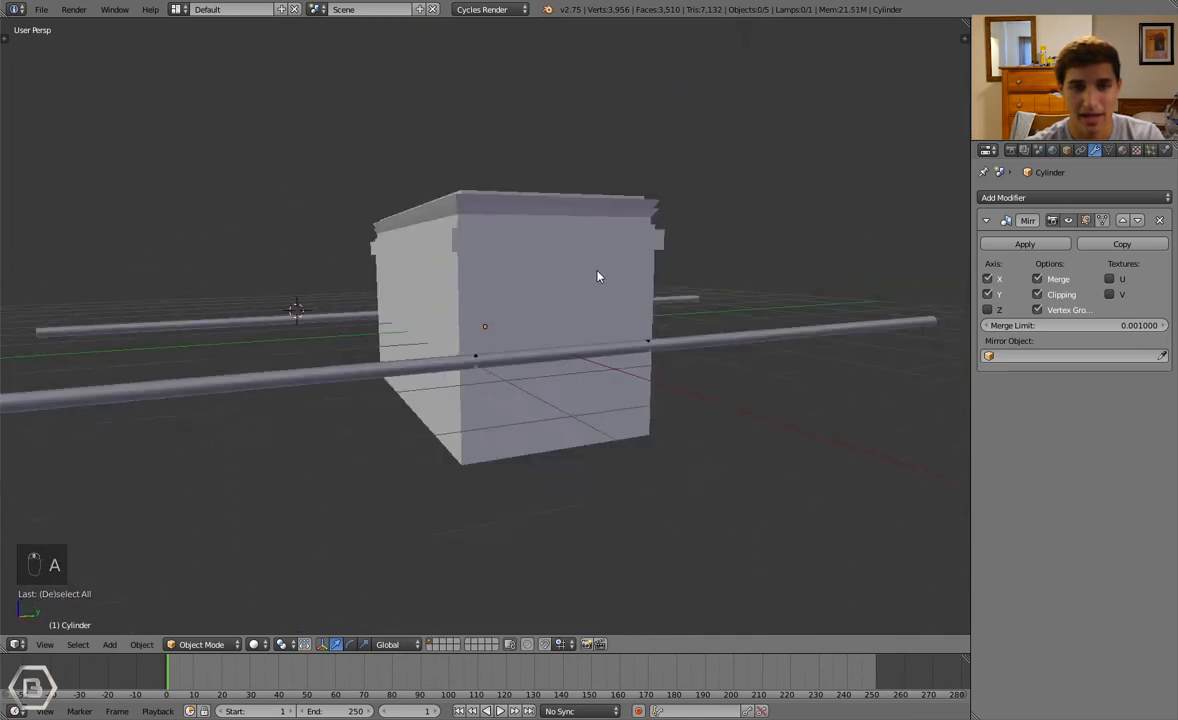
{"action": "middle_click_drag", "start_coordinate": [600, 273], "coordinate": [633, 321]}
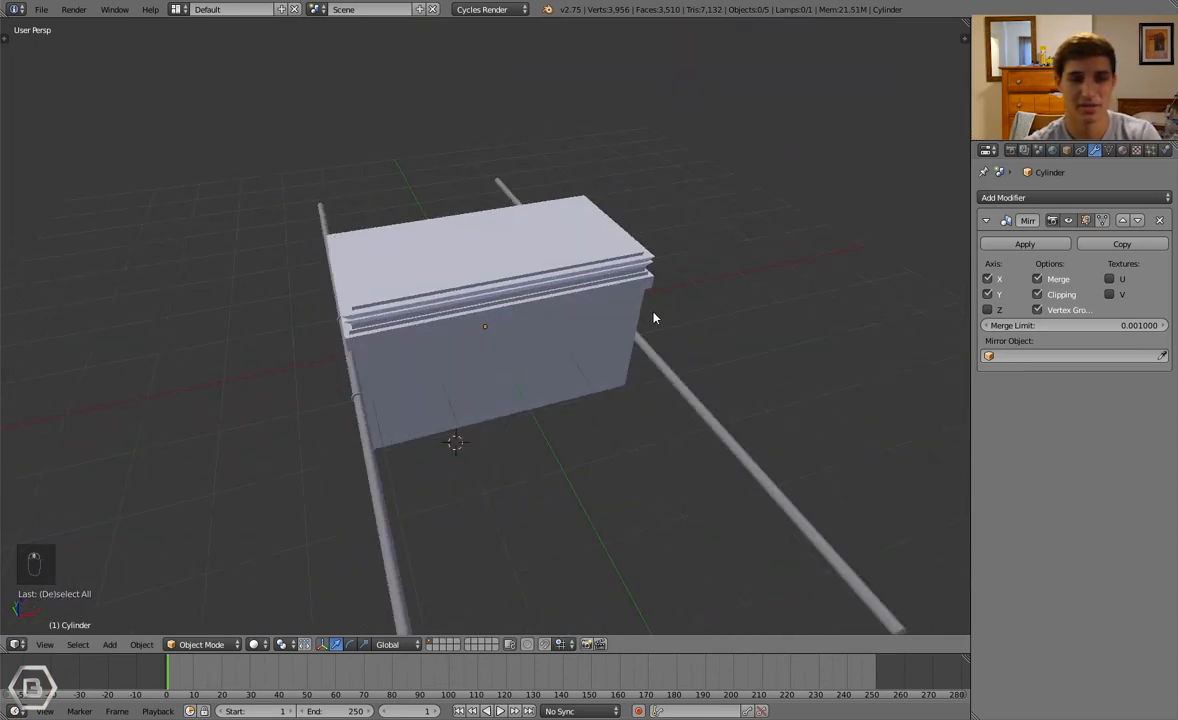
{"action": "middle_click_drag", "start_coordinate": [560, 329], "coordinate": [439, 455]}
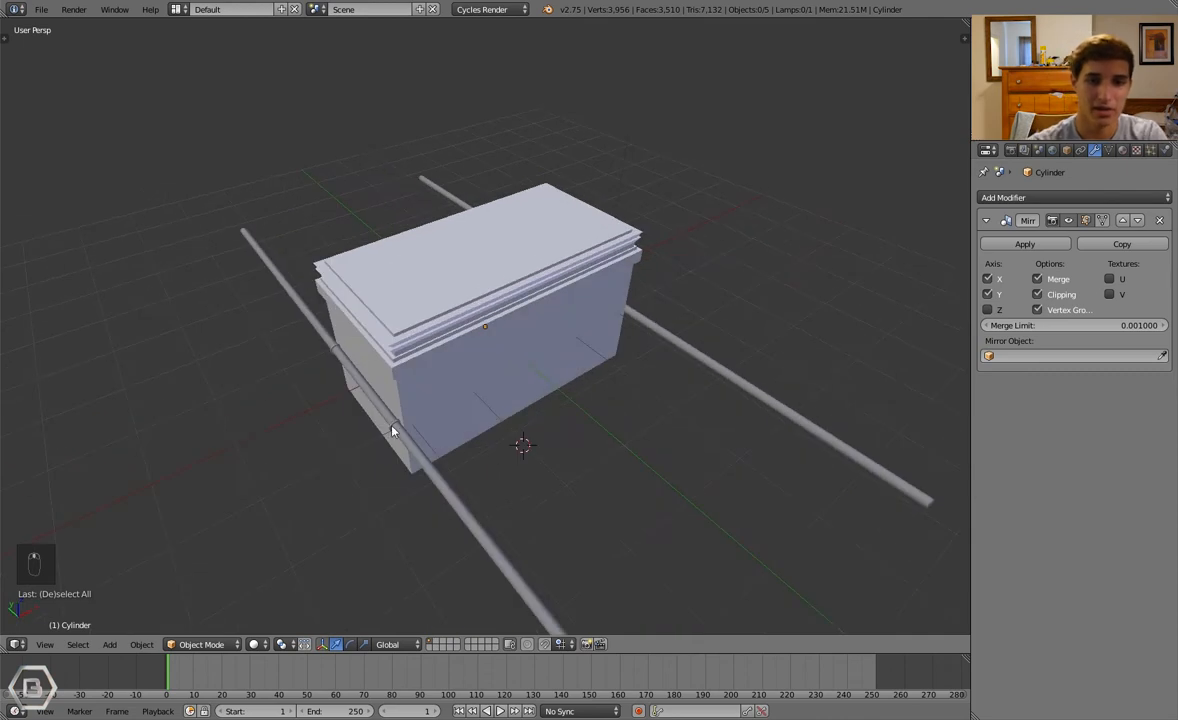
{"action": "right_click", "coordinate": [393, 428]}
{"action": "key", "text": "ctrl+2"}
{"action": "key", "text": "g"}
{"action": "right_click", "coordinate": [363, 368]}
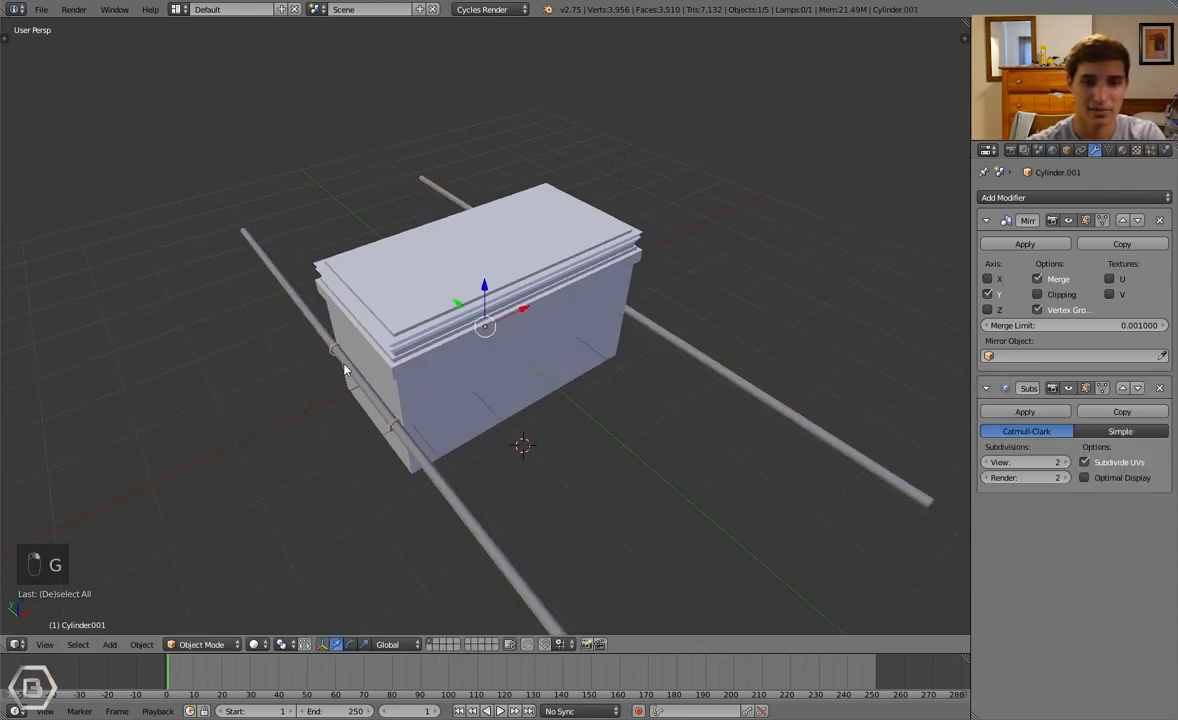
{"action": "middle_click_drag", "start_coordinate": [363, 368], "coordinate": [586, 387]}
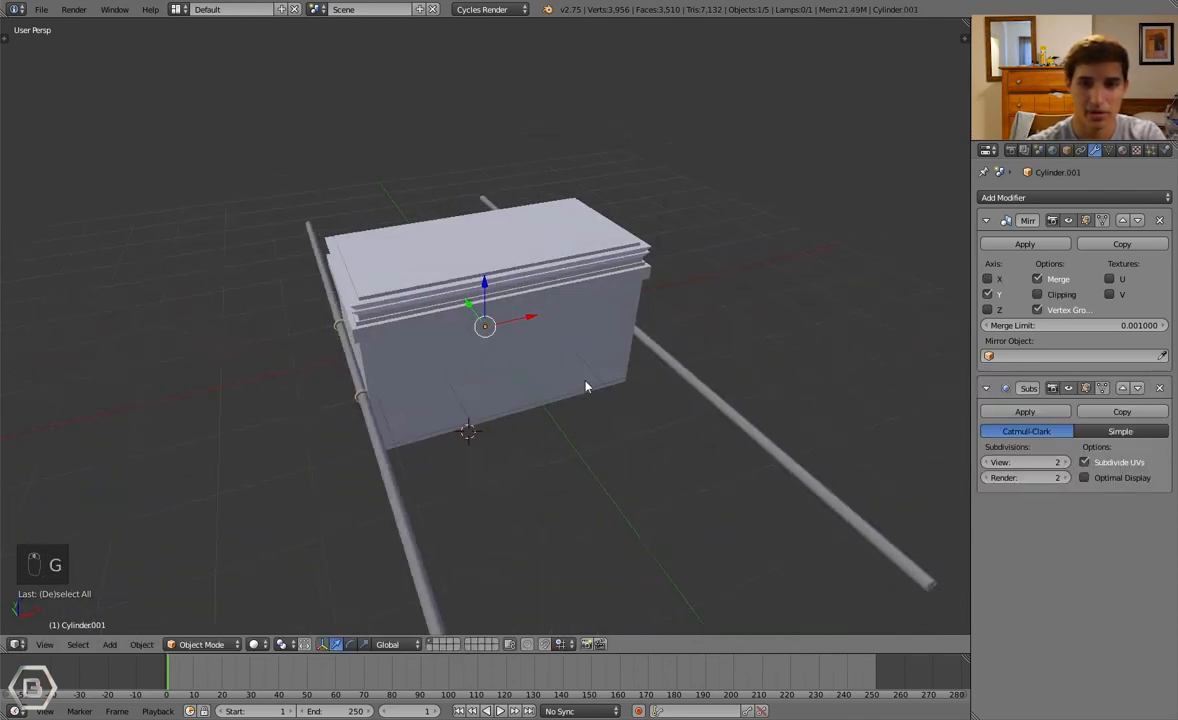
{"action": "left_click", "coordinate": [987, 292]}
{"action": "left_click", "coordinate": [988, 279]}
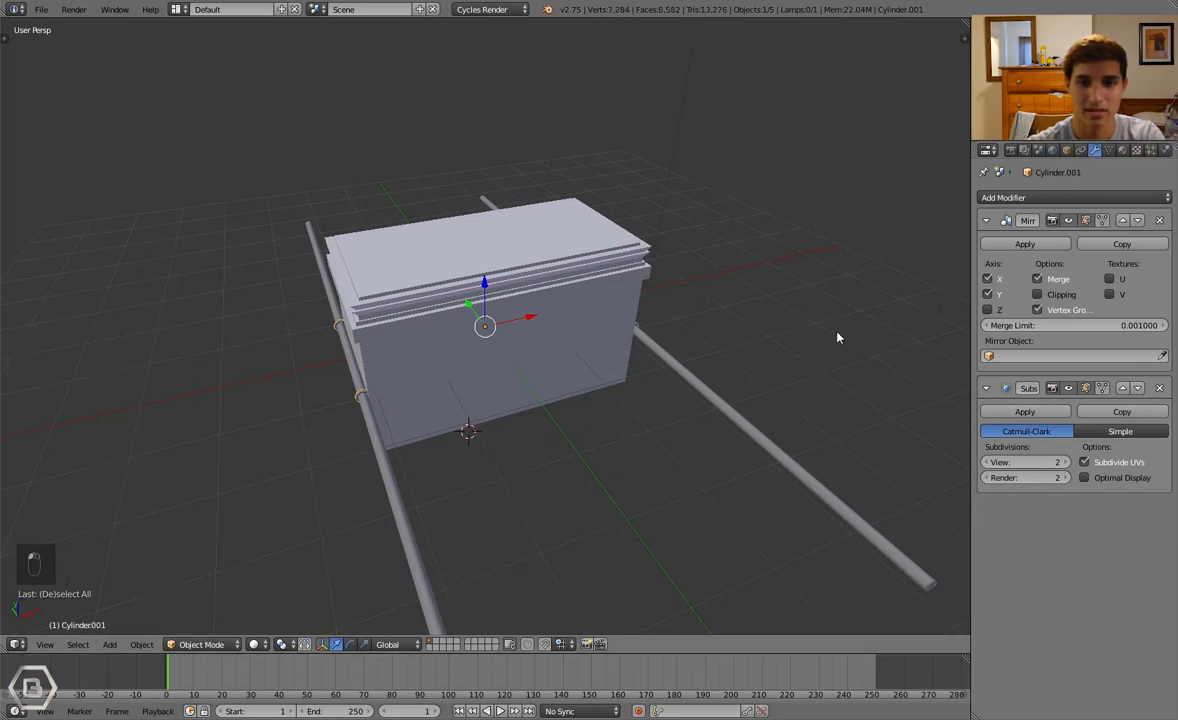
{"action": "mouse_move", "coordinate": [839, 337]}
{"action": "middle_mouse_down"}
{"action": "mouse_move", "coordinate": [765, 326]}
{"action": "mouse_move", "coordinate": [858, 347]}
{"action": "middle_mouse_up"}
{"action": "key", "text": "a"}
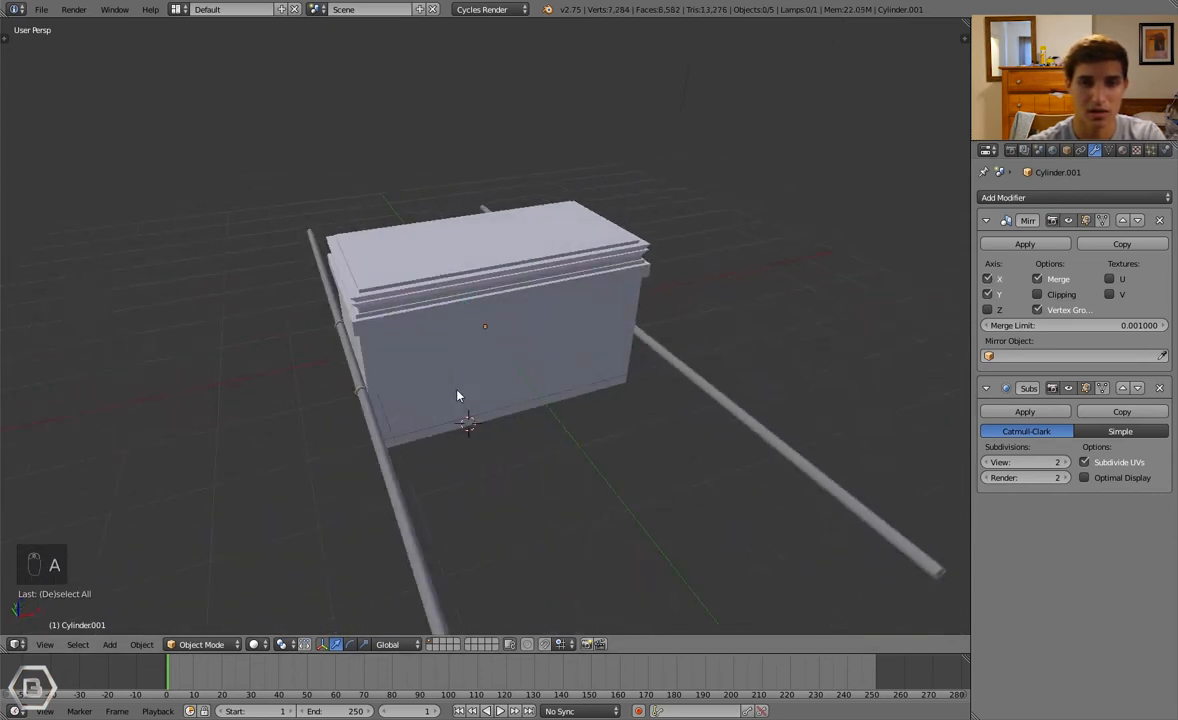
Examine the rods and collars on both ends of the box from several angles
{"action": "middle_click_drag", "start_coordinate": [457, 394], "coordinate": [500, 376]}
{"action": "scroll", "coordinate": [500, 376], "scroll_direction": "up", "scroll_amount": 5}
{"action": "right_click", "coordinate": [304, 553]}
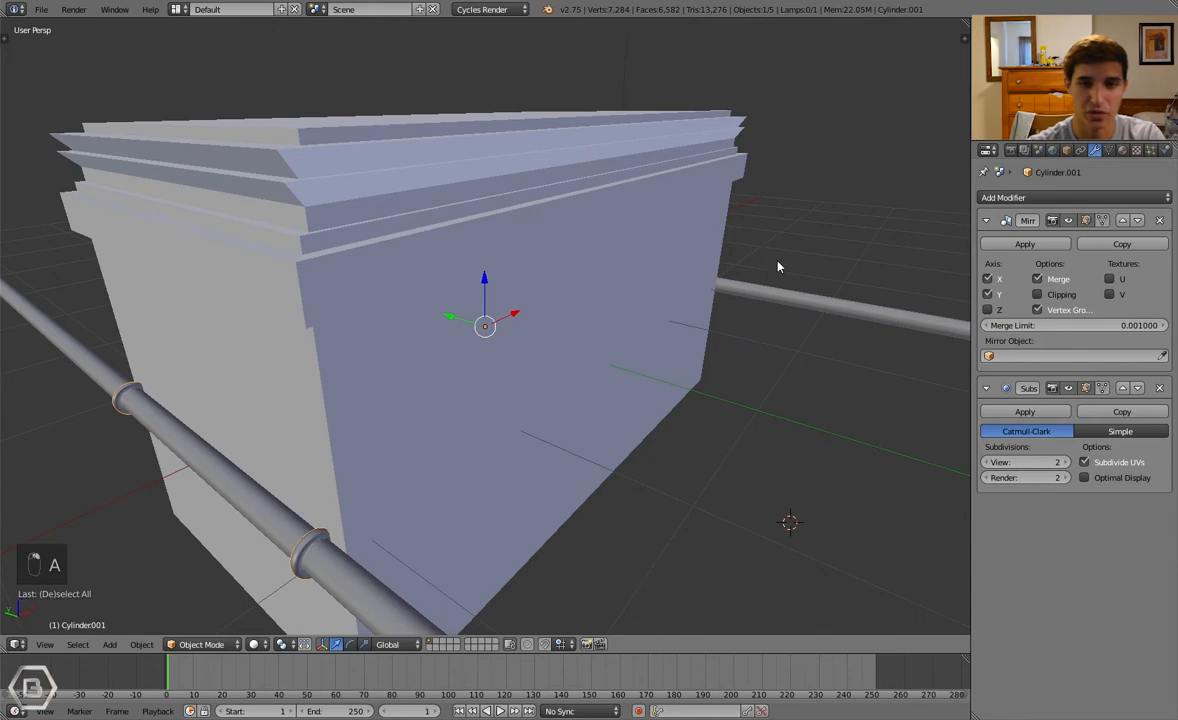
{"action": "middle_click_drag", "start_coordinate": [778, 267], "coordinate": [660, 292]}
{"action": "scroll", "coordinate": [660, 292], "scroll_direction": "down", "scroll_amount": 4}
{"action": "key", "text": "a"}
{"action": "right_click", "coordinate": [287, 413]}
{"action": "middle_click_drag", "start_coordinate": [287, 413], "coordinate": [352, 333]}
{"action": "key", "text": "a"}
{"action": "right_click", "coordinate": [581, 406]}
{"action": "key", "text": "g"}
{"action": "right_click", "coordinate": [555, 332]}
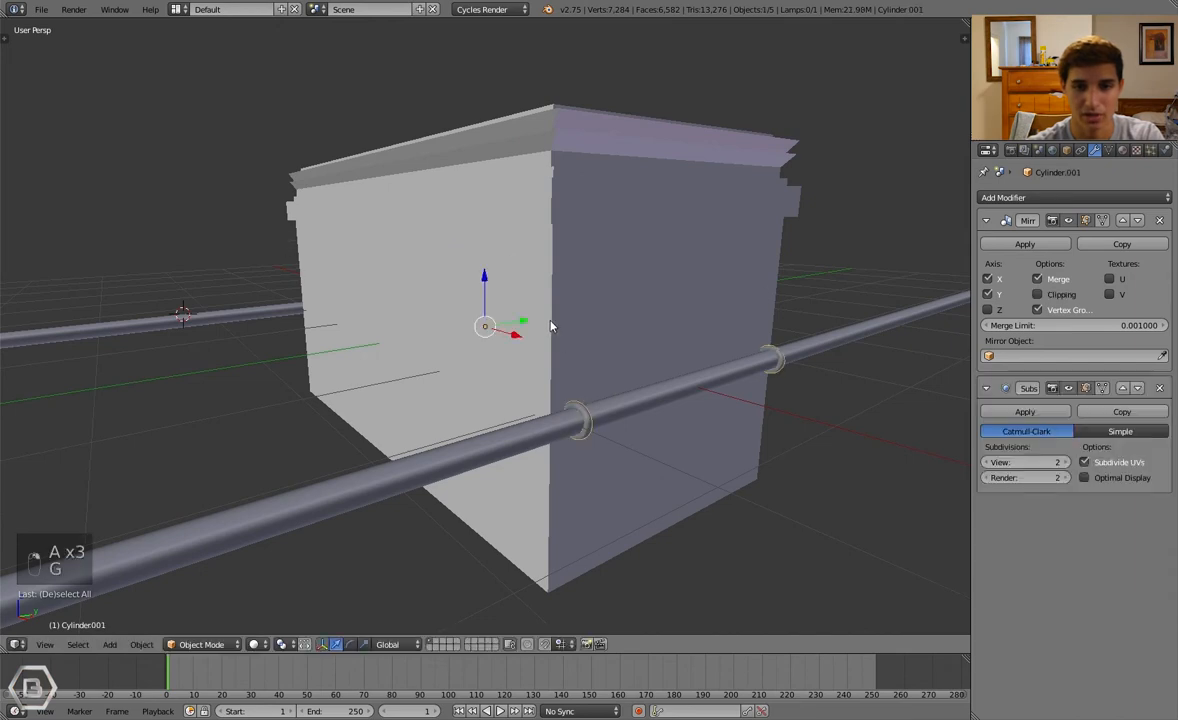
{"action": "middle_click_drag", "start_coordinate": [553, 326], "coordinate": [518, 300]}
{"action": "key", "text": "g"}
{"action": "right_click", "coordinate": [516, 255]}
{"action": "key", "text": "a"}
{"action": "middle_click_drag", "start_coordinate": [442, 263], "coordinate": [564, 314]}
{"action": "middle_click_drag", "start_coordinate": [377, 182], "coordinate": [440, 228]}
Open the box's mesh for editing, clear the selection, switch to face selection, and select the large top face
{"action": "right_click", "coordinate": [425, 258]}
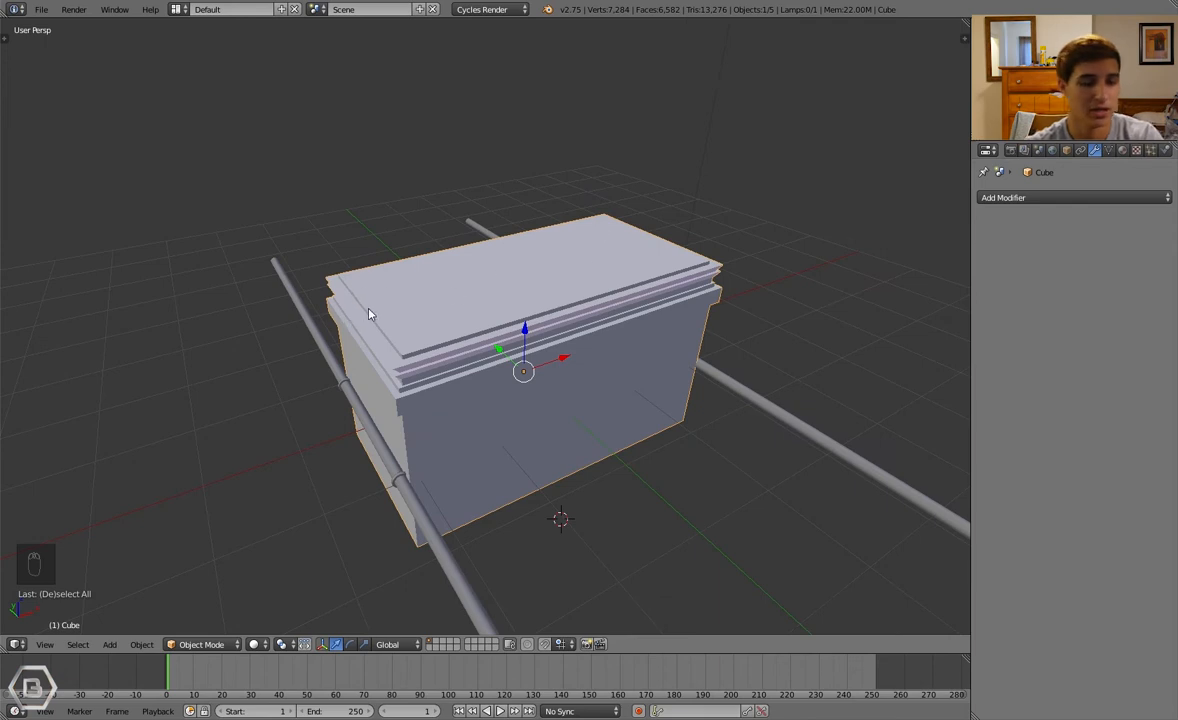
{"action": "key", "text": "Tab"}
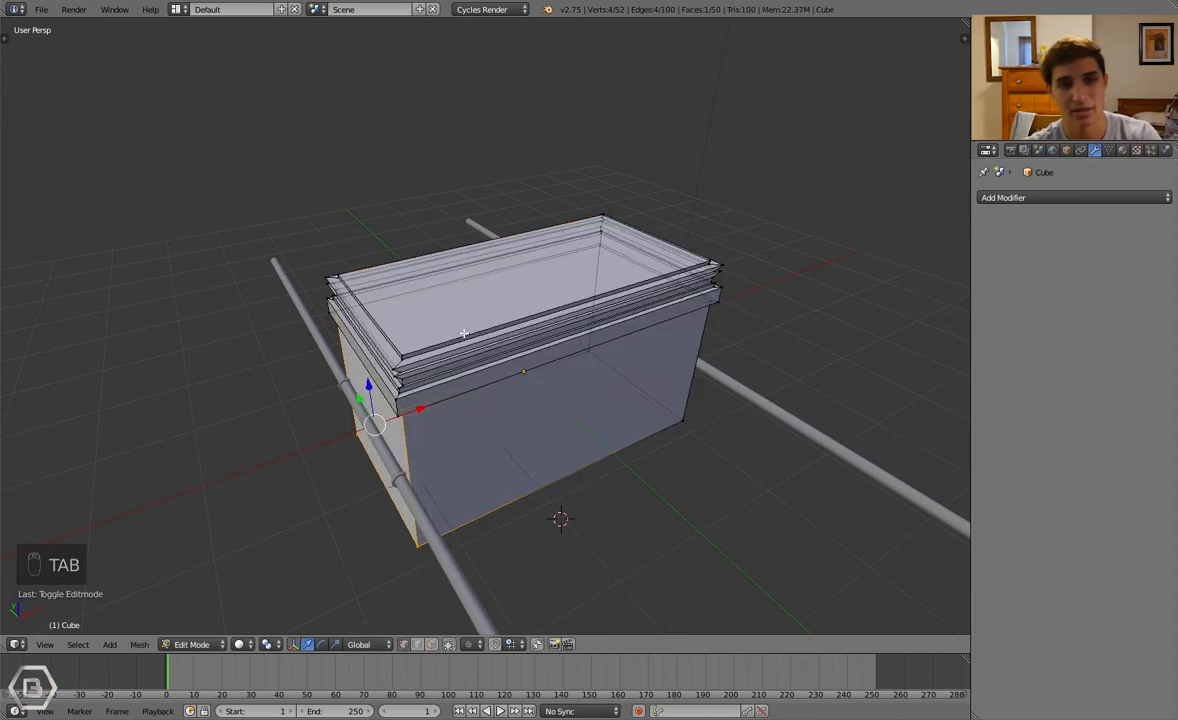
{"action": "key", "text": "a"}
{"action": "key", "text": "a"}
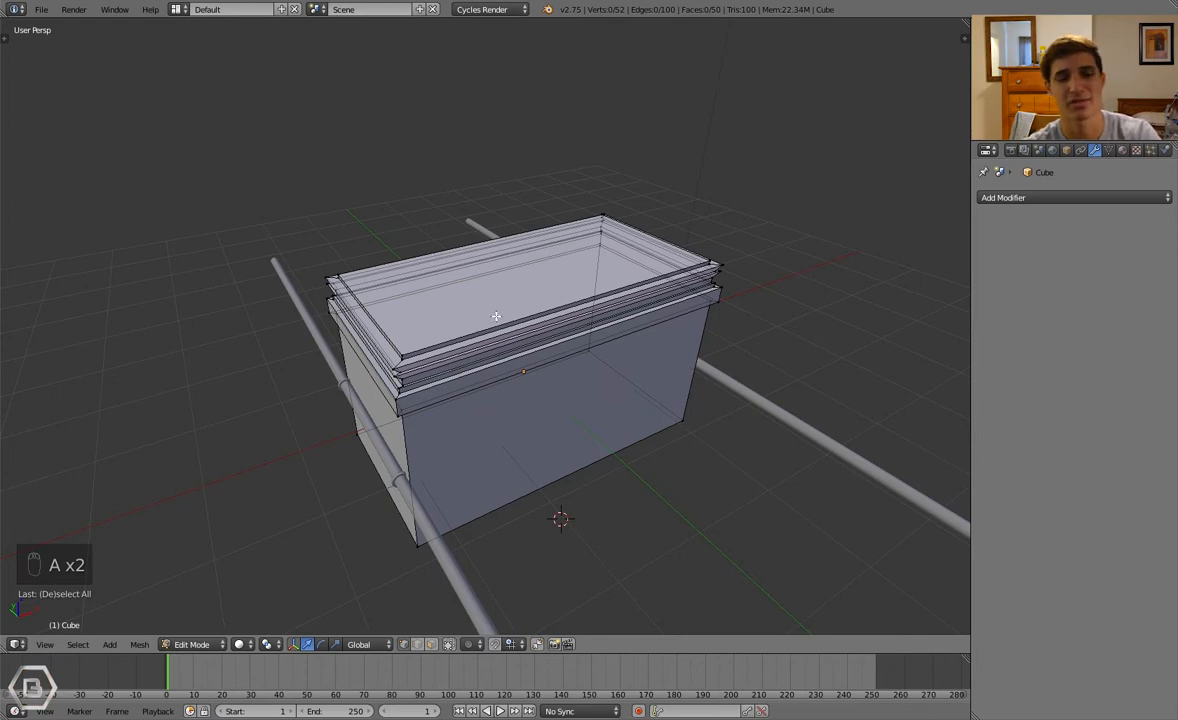
{"action": "left_click", "coordinate": [433, 644]}
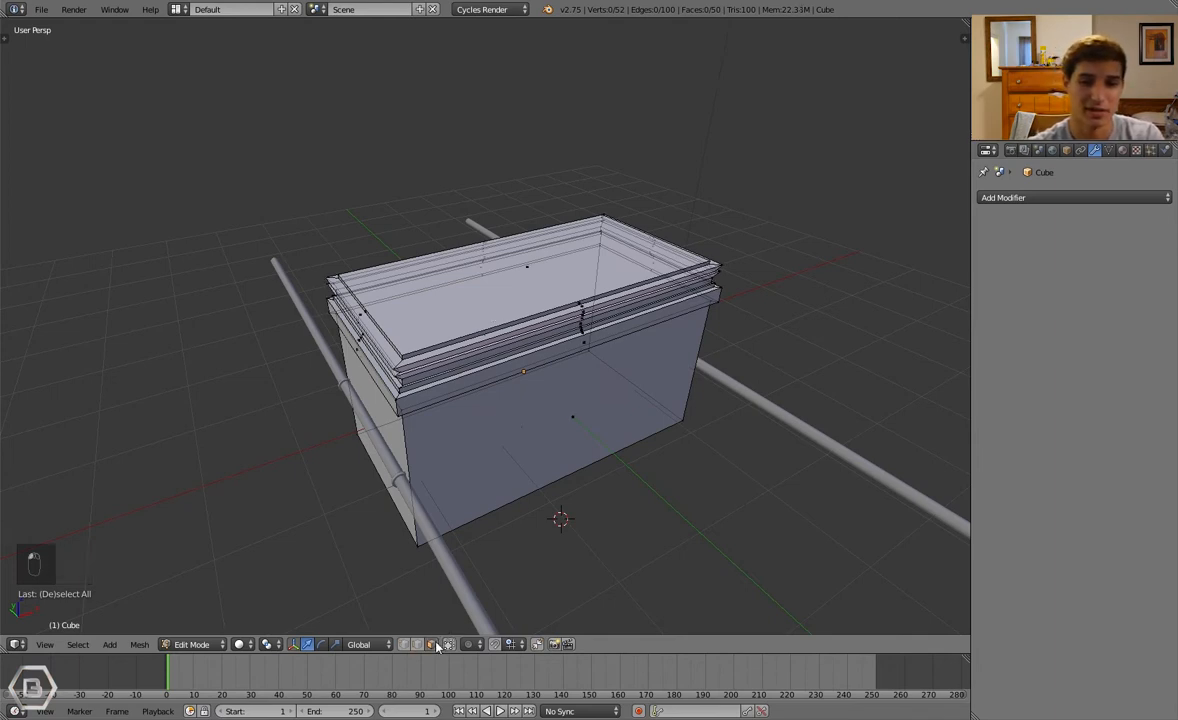
{"action": "right_click", "coordinate": [526, 262]}
{"action": "scroll", "coordinate": [530, 260], "scroll_direction": "up", "scroll_amount": 2}
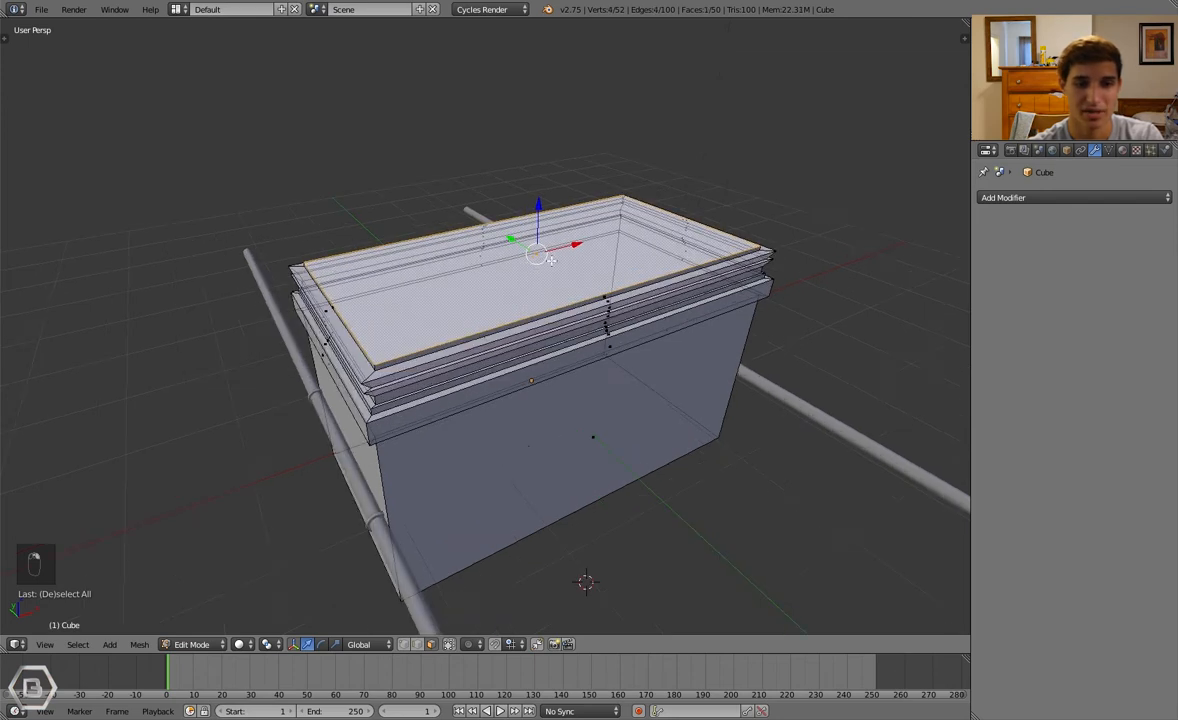
{"action": "key", "text": "g"}
{"action": "right_click", "coordinate": [558, 254]}
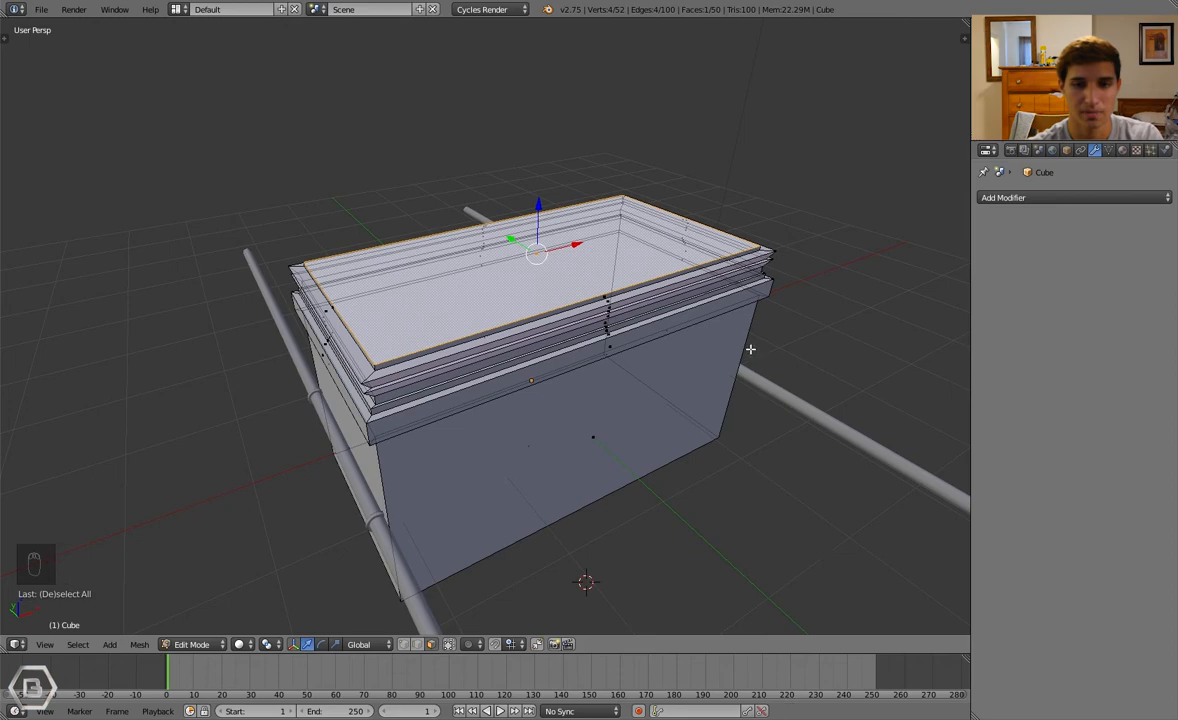
Separate the selected top face of the box into its own object and leave mesh editing
{"action": "middle_click_drag", "start_coordinate": [752, 344], "coordinate": [600, 335]}
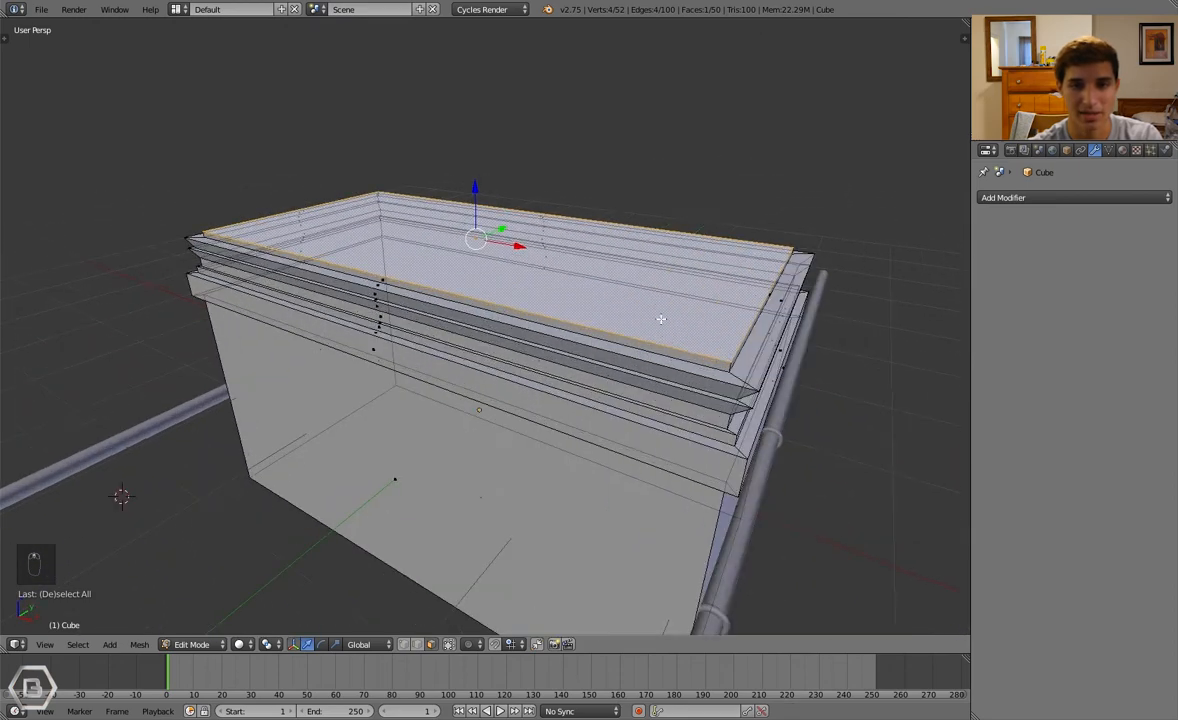
{"action": "key", "text": "g"}
{"action": "right_click", "coordinate": [442, 344]}
{"action": "scroll", "coordinate": [492, 345], "scroll_direction": "up", "scroll_amount": 2}
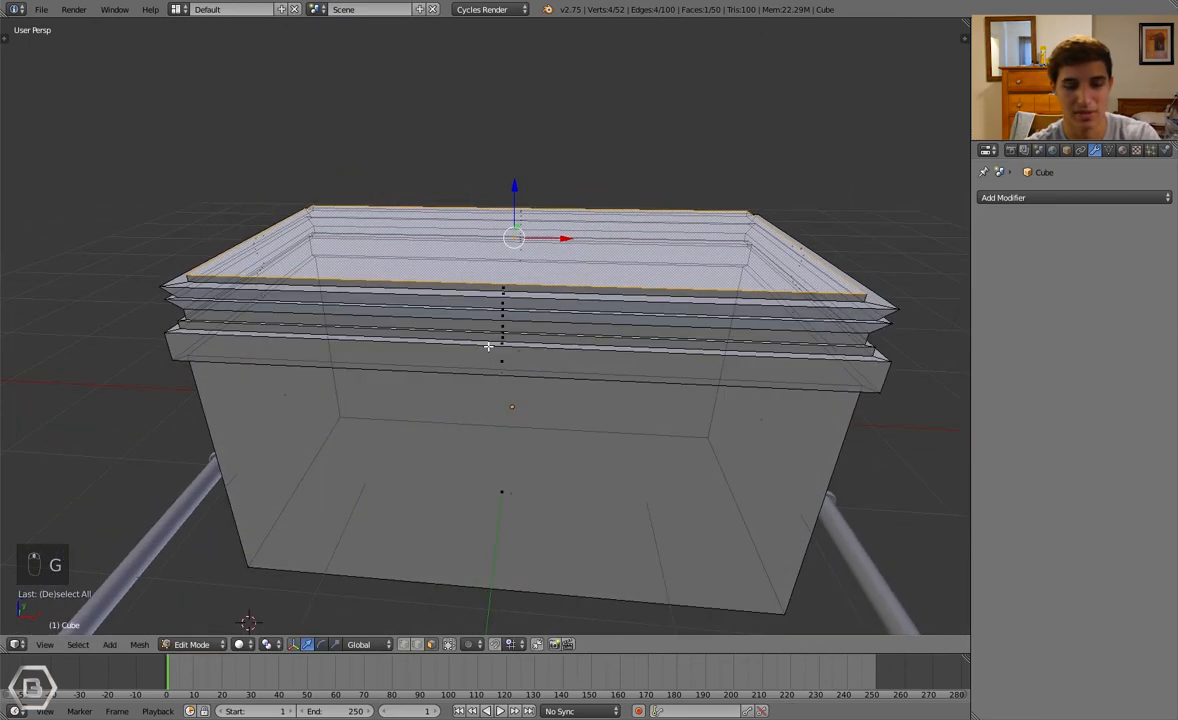
{"action": "key", "text": "p"}
{"action": "left_click", "coordinate": [488, 346]}
{"action": "key", "text": "Tab"}
{"action": "right_click", "coordinate": [477, 241]}
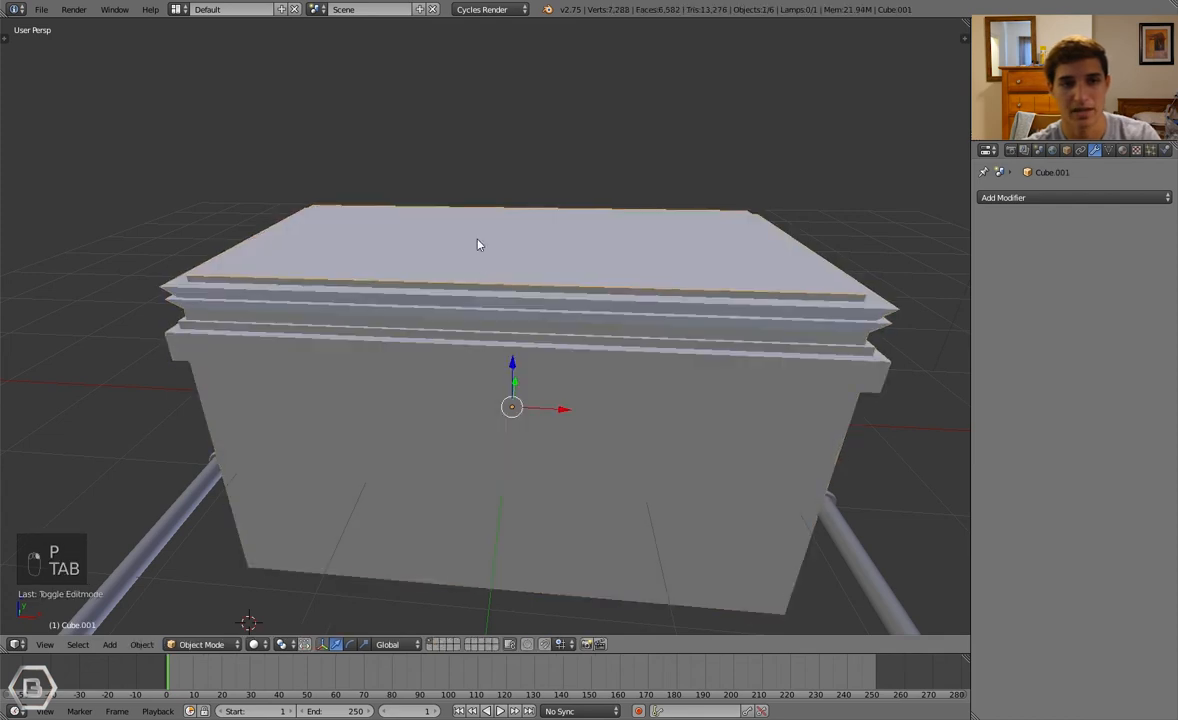
{"action": "key", "text": "g"}
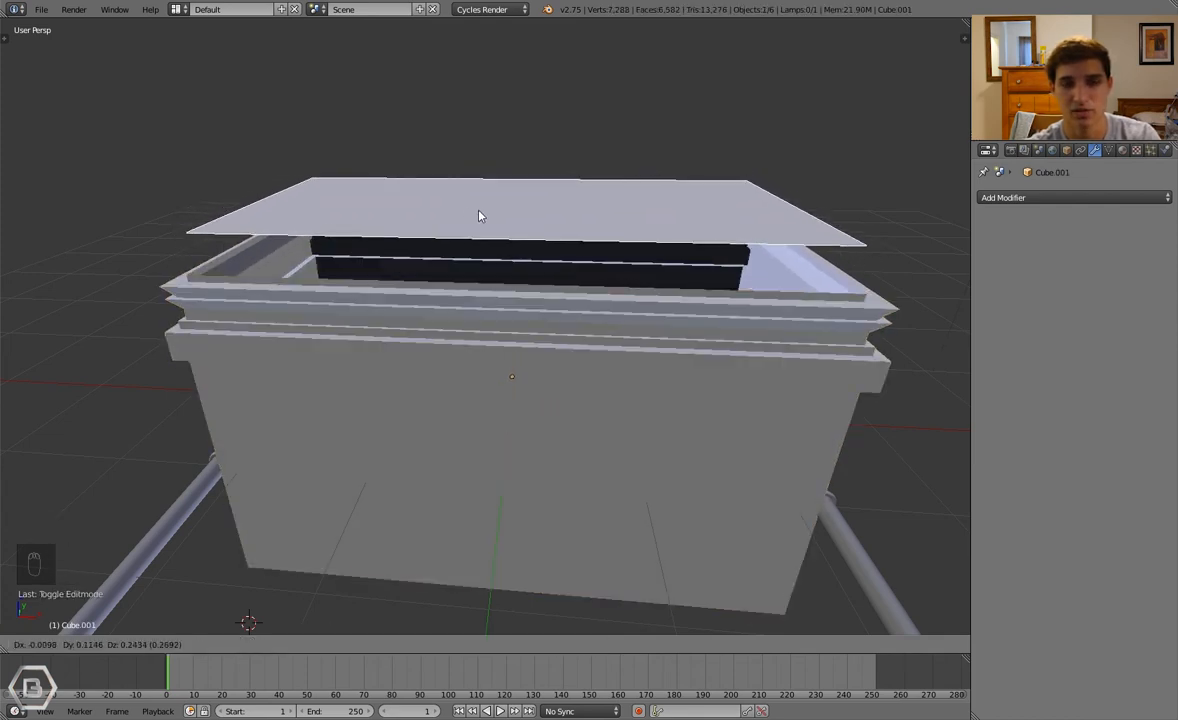
{"action": "right_click", "coordinate": [480, 213]}
Reopen the box's mesh, try selecting the faces along the raised top rim, and clear the selection
{"action": "key", "text": "ctrl+z"}
{"action": "key", "text": "Tab"}
{"action": "middle_click_drag", "start_coordinate": [430, 270], "coordinate": [396, 297]}
{"action": "right_click", "coordinate": [643, 256]}
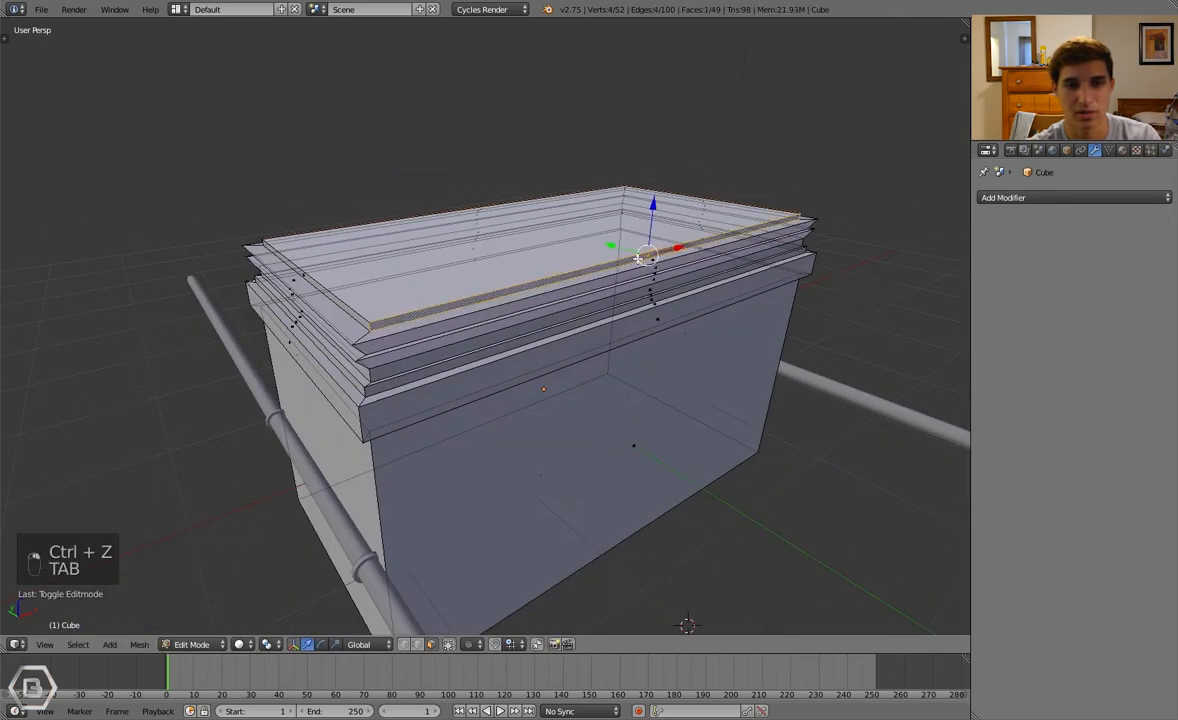
{"action": "right_click", "coordinate": [643, 256], "text": "shift"}
{"action": "scroll", "coordinate": [643, 256], "scroll_direction": "up", "scroll_amount": 2}
{"action": "key", "text": "a"}
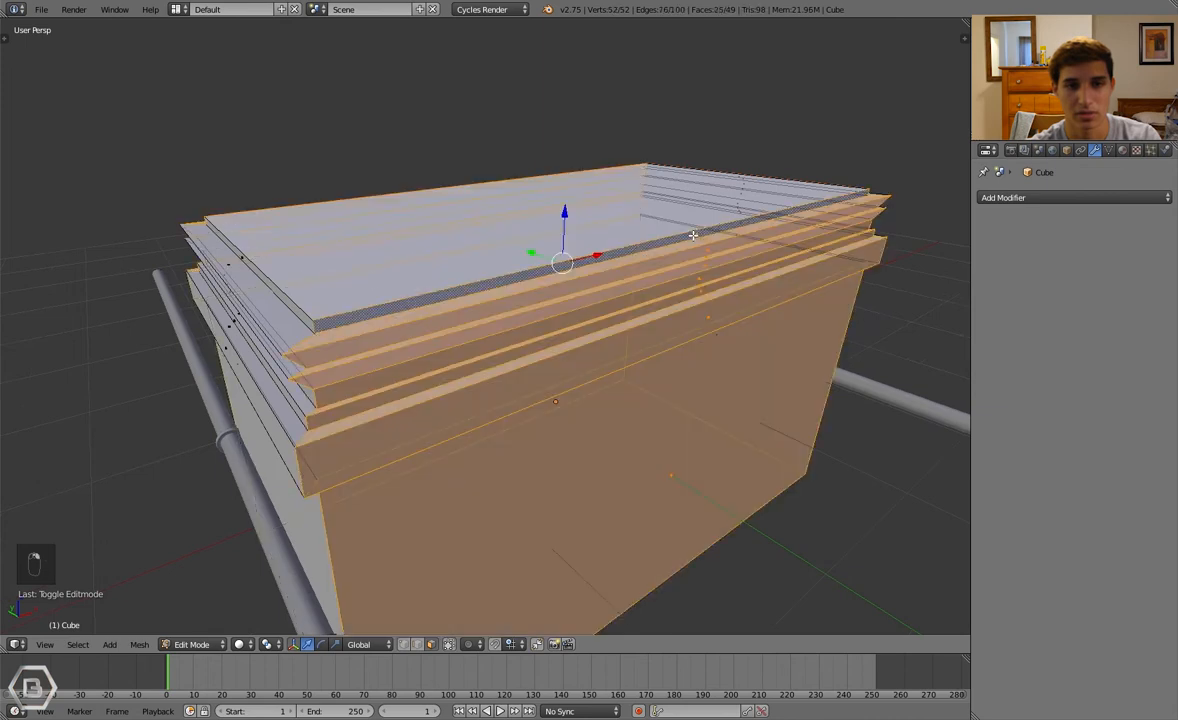
{"action": "key", "text": "a"}
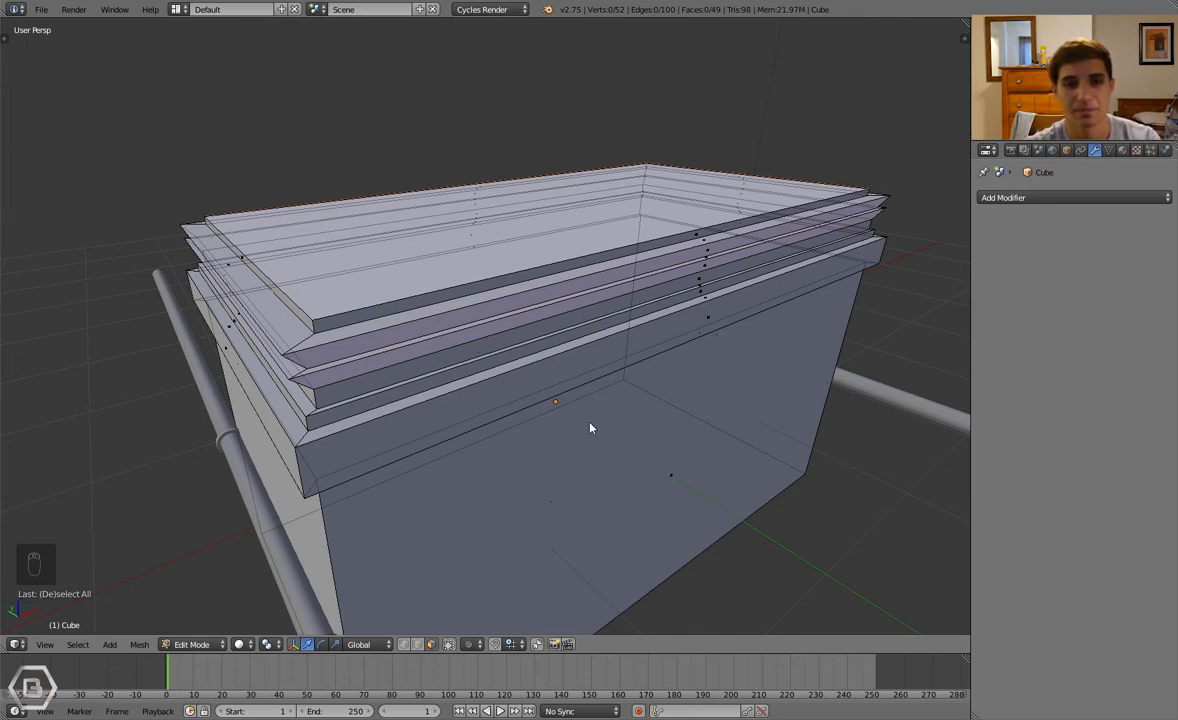
{"action": "mouse_move", "coordinate": [633, 399]}
{"action": "middle_mouse_down"}
{"action": "mouse_move", "coordinate": [655, 400]}
{"action": "mouse_move", "coordinate": [635, 402]}
{"action": "middle_mouse_up"}
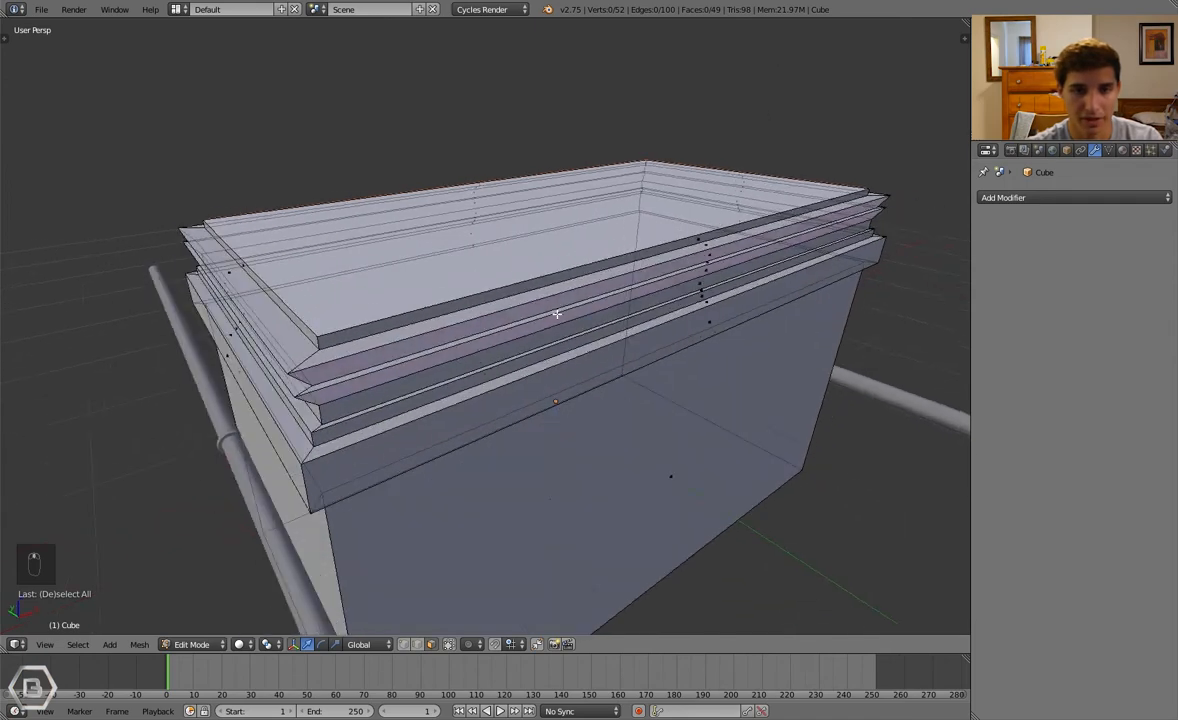
{"action": "key", "text": "Tab"}
{"action": "key", "text": "g"}
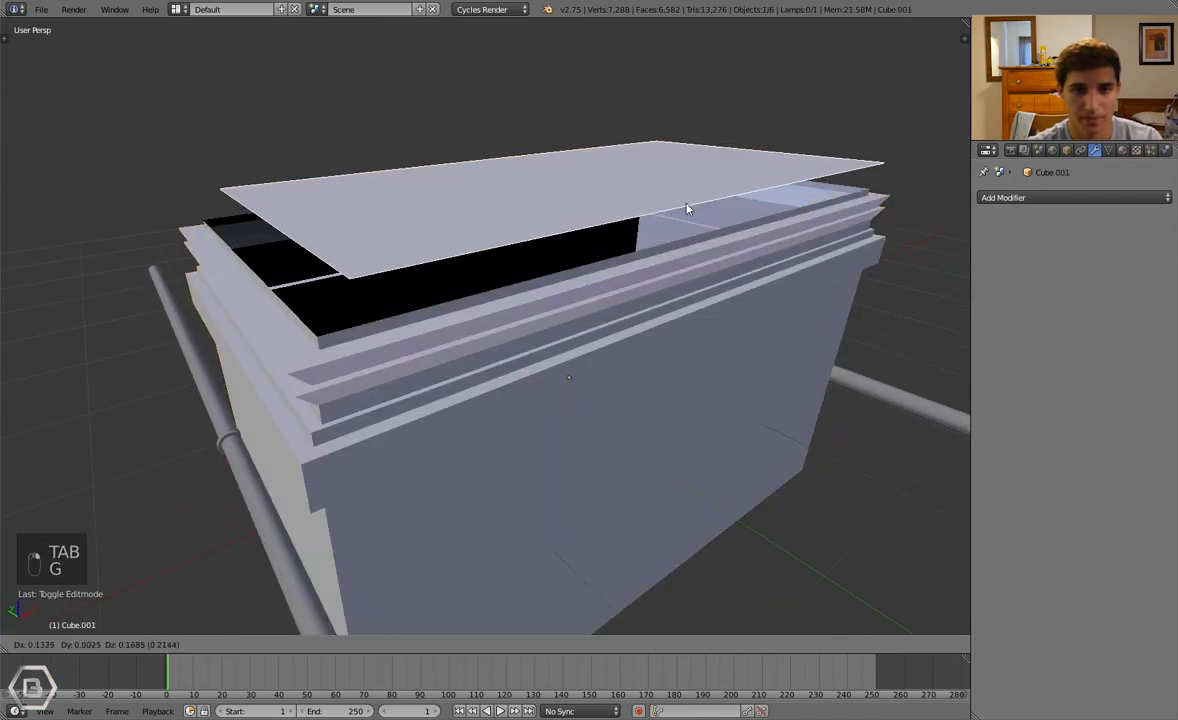
{"action": "right_click", "coordinate": [708, 241]}
{"action": "key", "text": "Tab"}
{"action": "key", "text": "Tab"}
{"action": "key", "text": "Tab"}
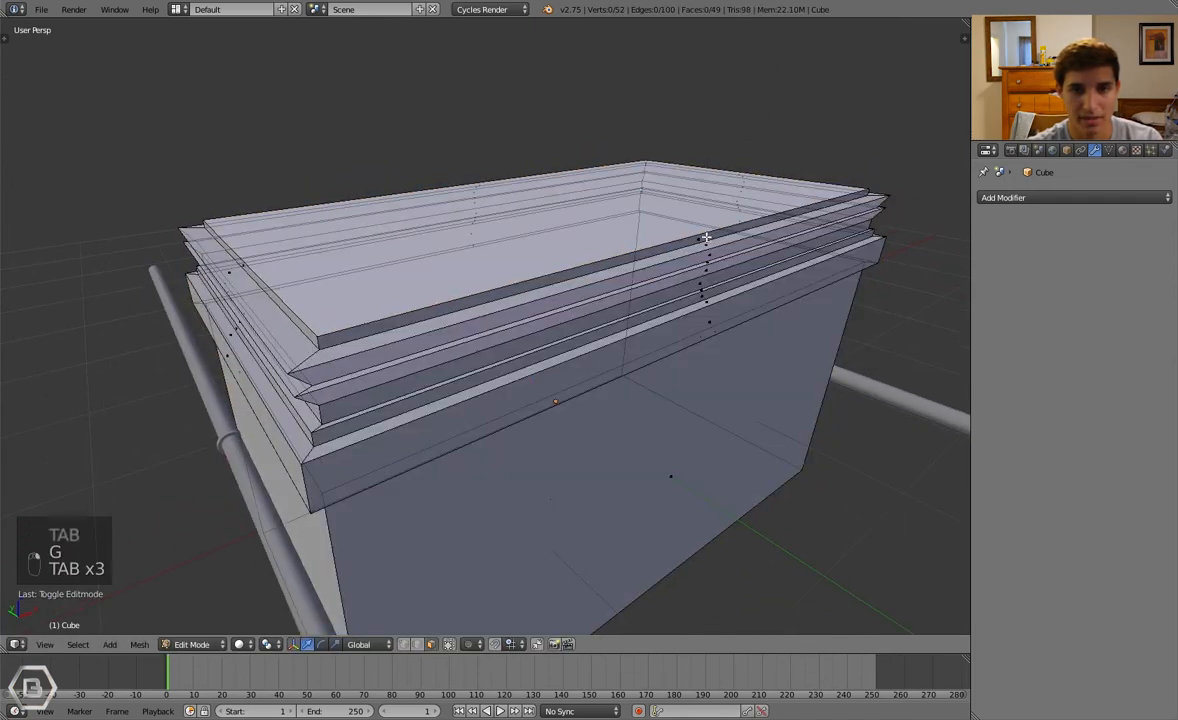
Clear the single-face selection and select the upper and lower edge loops around the box's raised top rim
{"action": "right_click", "coordinate": [703, 238]}
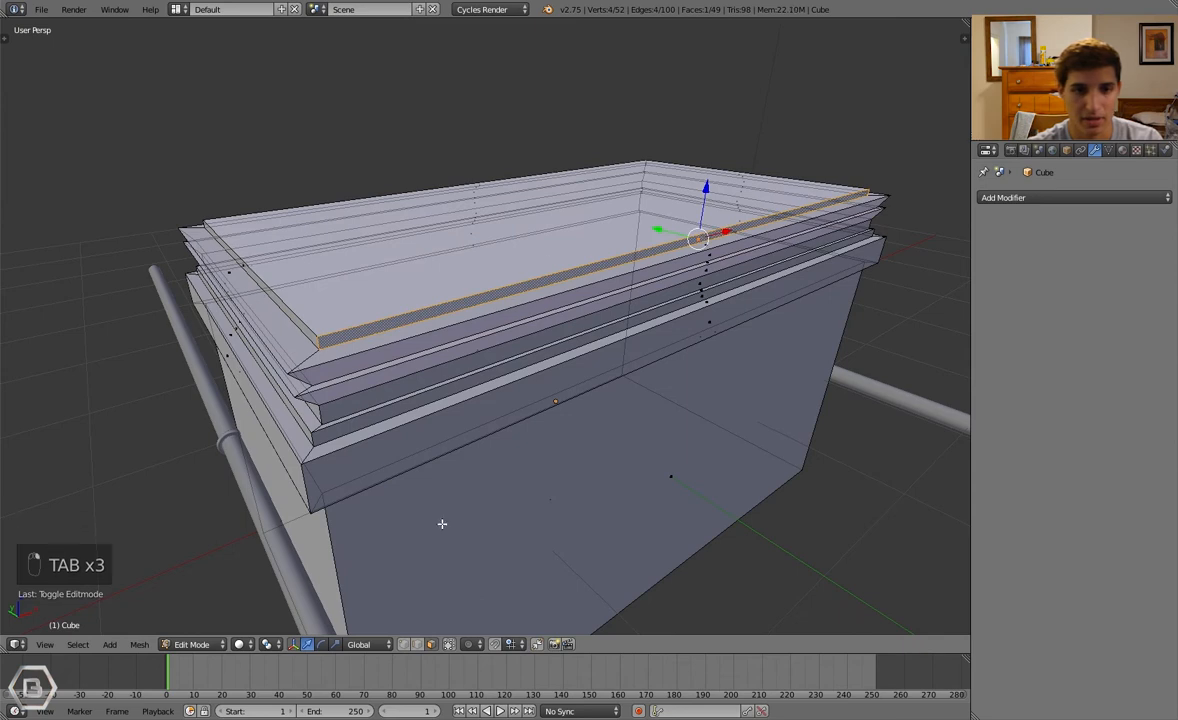
{"action": "key", "text": "a"}
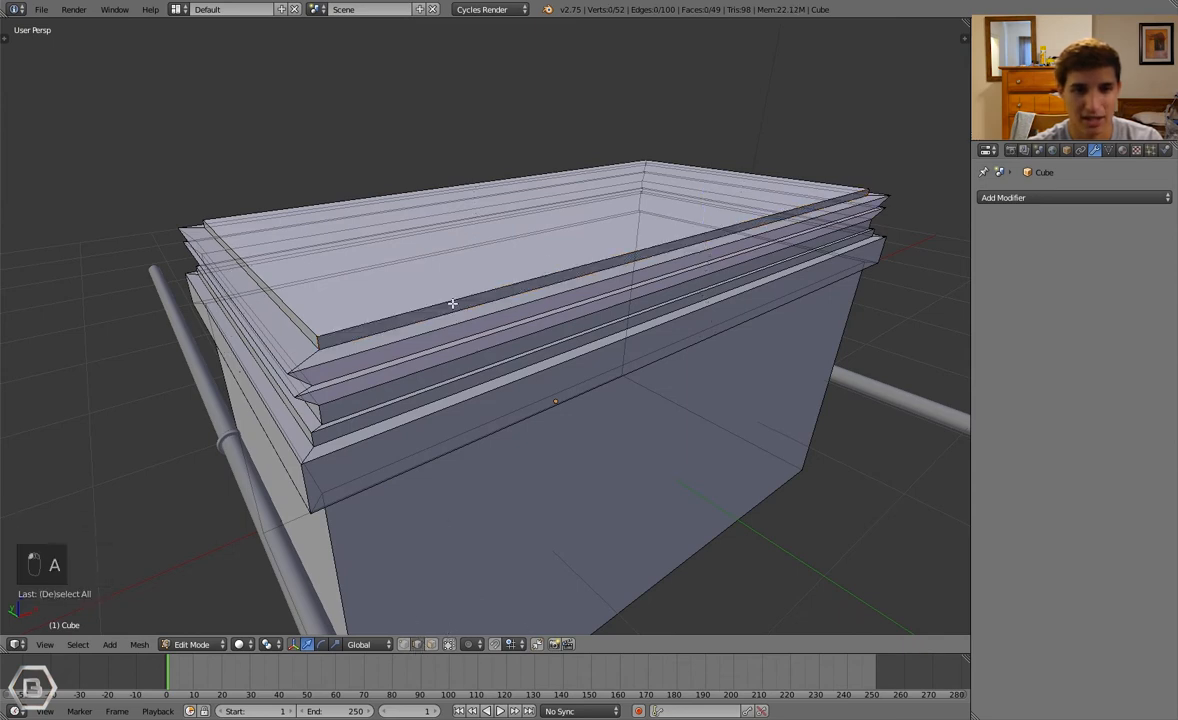
{"action": "right_click", "coordinate": [451, 299], "text": "alt"}
{"action": "right_click", "coordinate": [444, 313], "text": "alt+shift"}
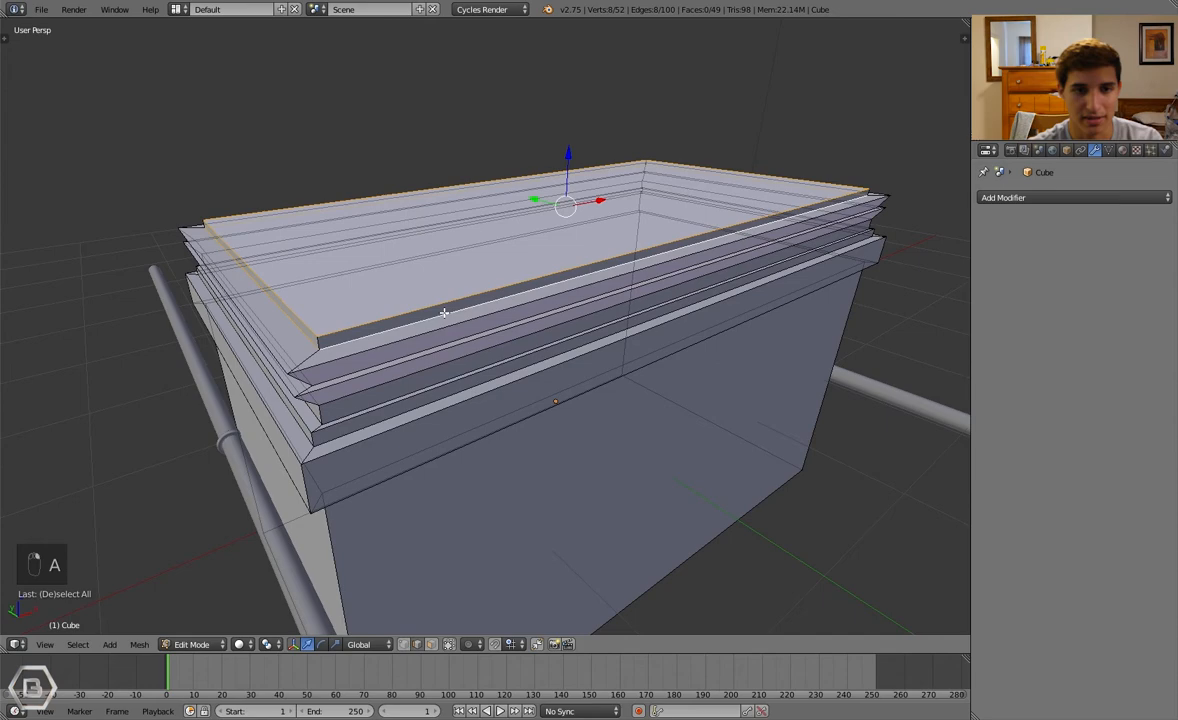
Add the raised rim's four vertical corner edges to the selection so all four narrow rim faces are selected
{"action": "right_click", "coordinate": [312, 343], "text": "shift"}
{"action": "right_click", "coordinate": [319, 341], "text": "shift"}
{"action": "right_click", "coordinate": [304, 340], "text": "shift"}
{"action": "middle_click_drag", "start_coordinate": [304, 340], "coordinate": [573, 334]}
{"action": "right_click", "coordinate": [530, 322], "text": "shift"}
{"action": "middle_click_drag", "start_coordinate": [446, 345], "coordinate": [740, 346]}
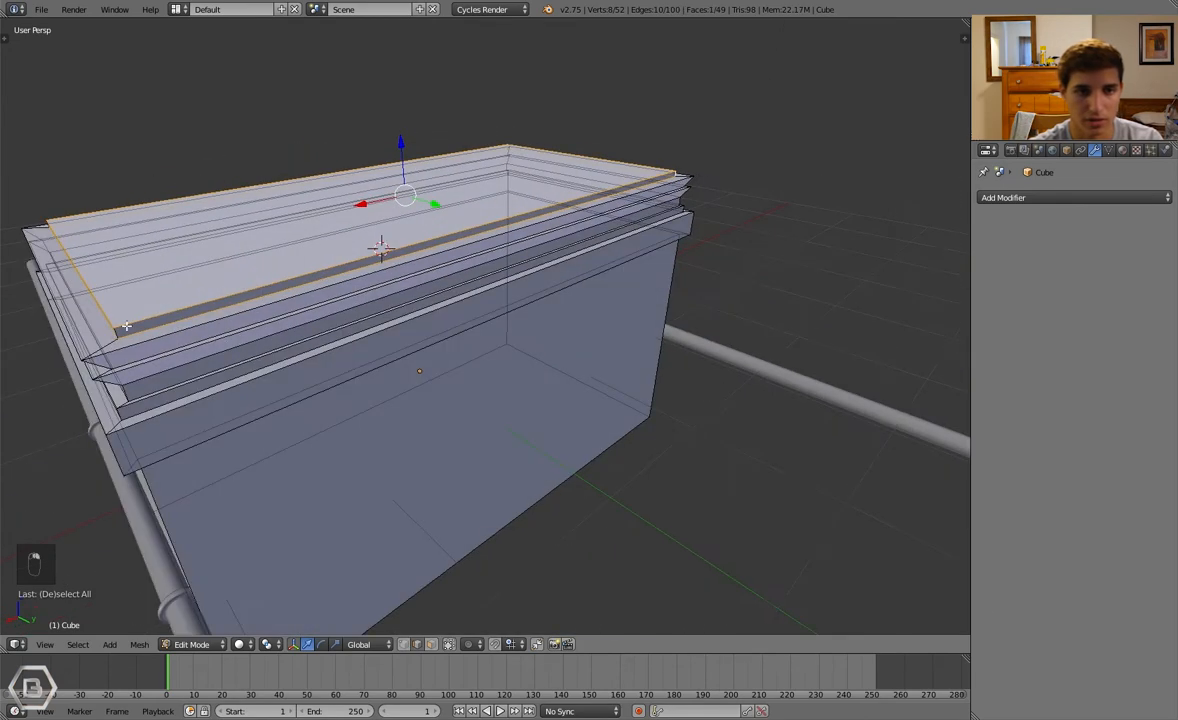
{"action": "right_click", "coordinate": [113, 328], "text": "shift"}
{"action": "middle_click_drag", "start_coordinate": [113, 328], "coordinate": [567, 333], "text": "shift"}
{"action": "right_click", "coordinate": [202, 348], "text": "shift"}
{"action": "right_click", "coordinate": [204, 351], "text": "shift"}
{"action": "right_click", "coordinate": [197, 341], "text": "shift"}
{"action": "right_click", "coordinate": [197, 350], "text": "shift"}
{"action": "right_click", "coordinate": [126, 349], "text": "shift"}
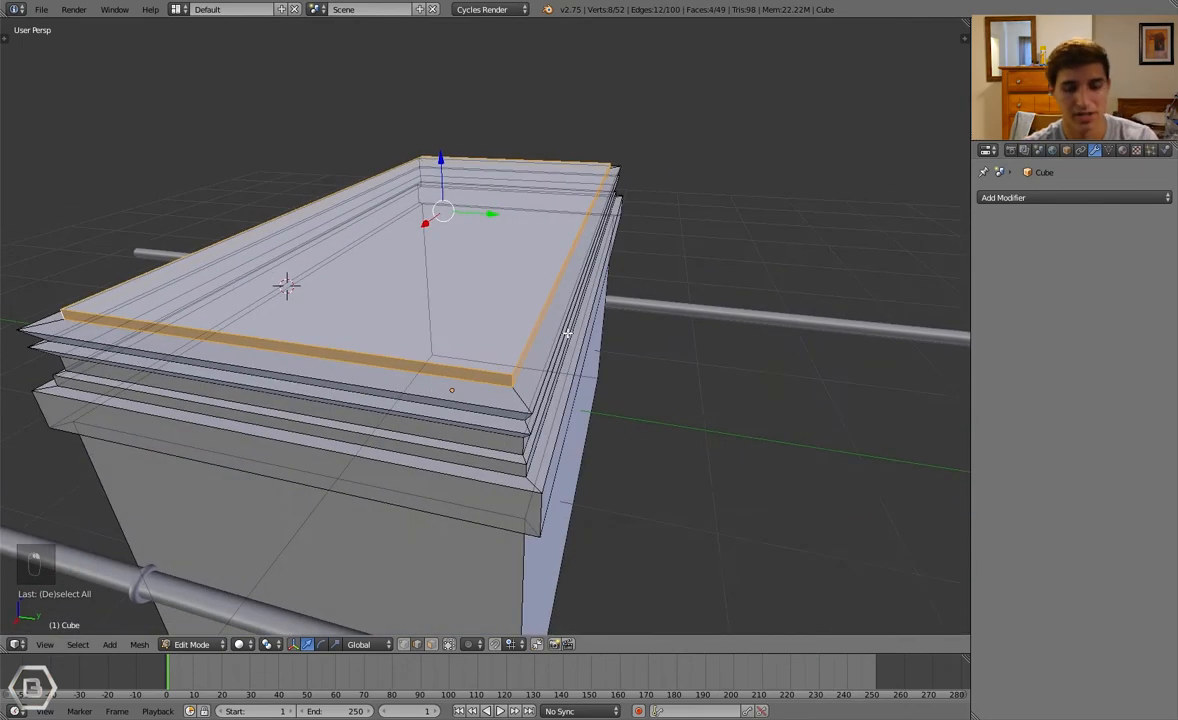
Separate the selected rim faces into their own object and leave mesh editing
{"action": "key", "text": "p"}
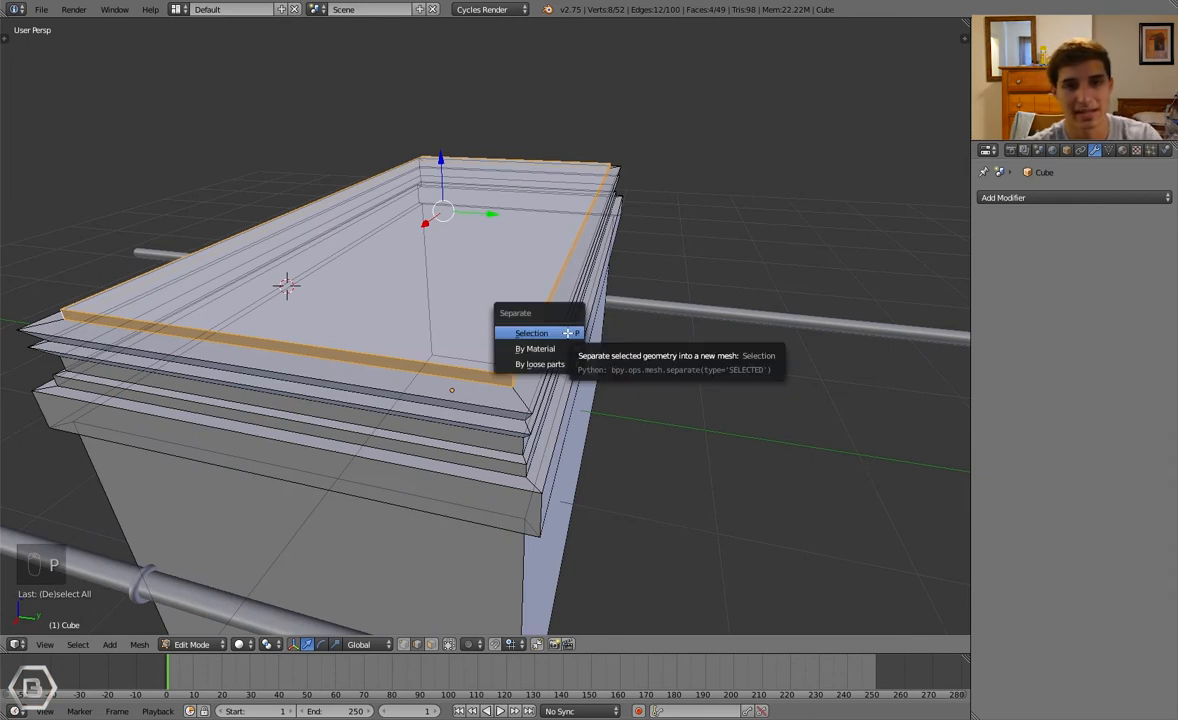
{"action": "left_click", "coordinate": [568, 333]}
{"action": "key", "text": "Tab"}
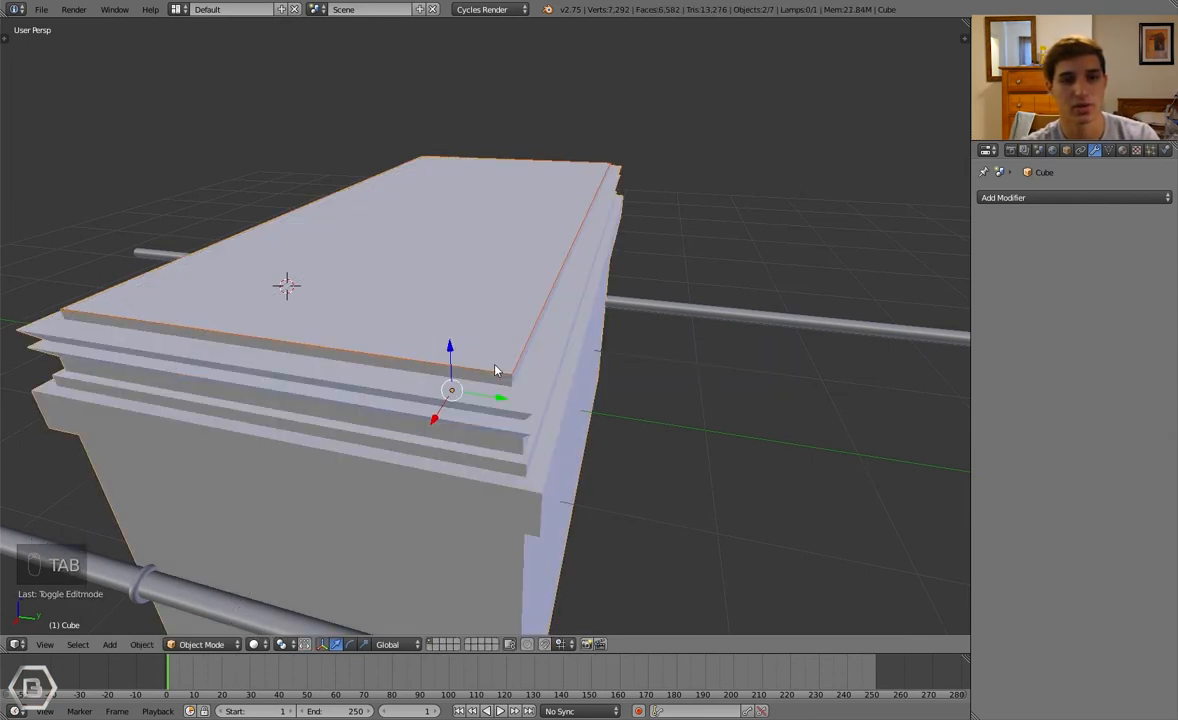
Check that the rim strip and the top face move independently, cancelling each test move
{"action": "right_click", "coordinate": [455, 335]}
{"action": "key", "text": "g"}
{"action": "right_click", "coordinate": [490, 333]}
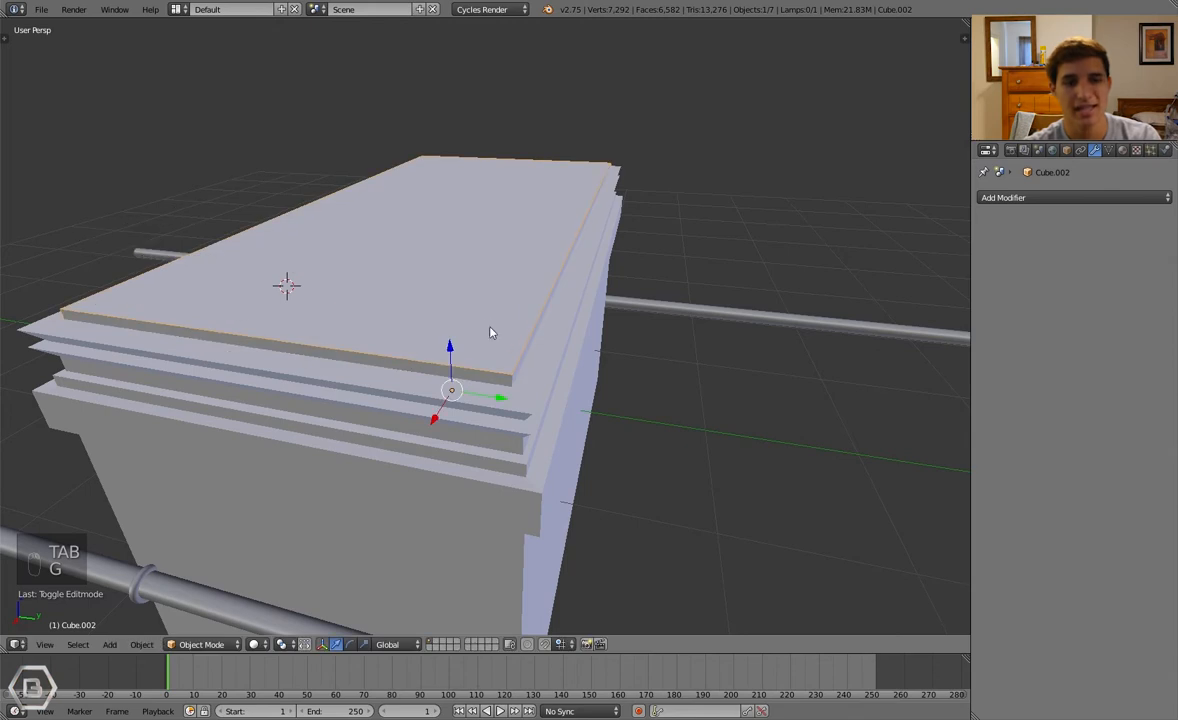
{"action": "right_click", "coordinate": [300, 242]}
{"action": "key", "text": "g"}
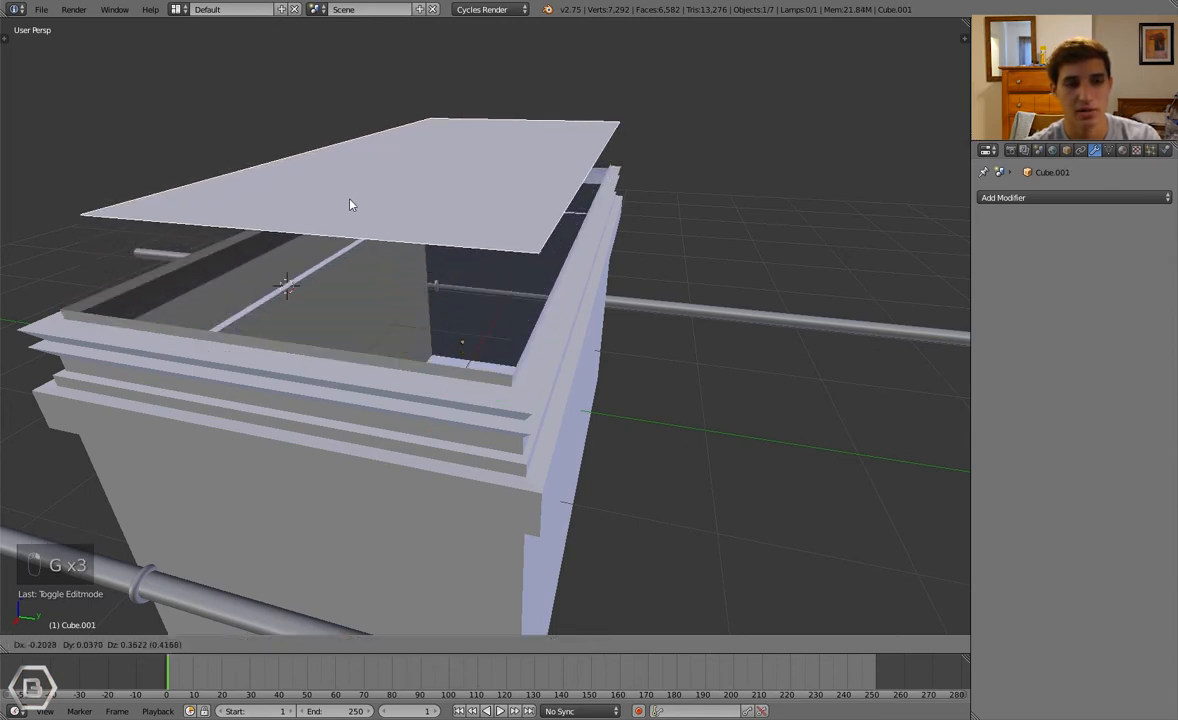
{"action": "right_click", "coordinate": [360, 328]}
Select the rim strip together with the top face and join them into one lid object
{"action": "right_click", "coordinate": [359, 331]}
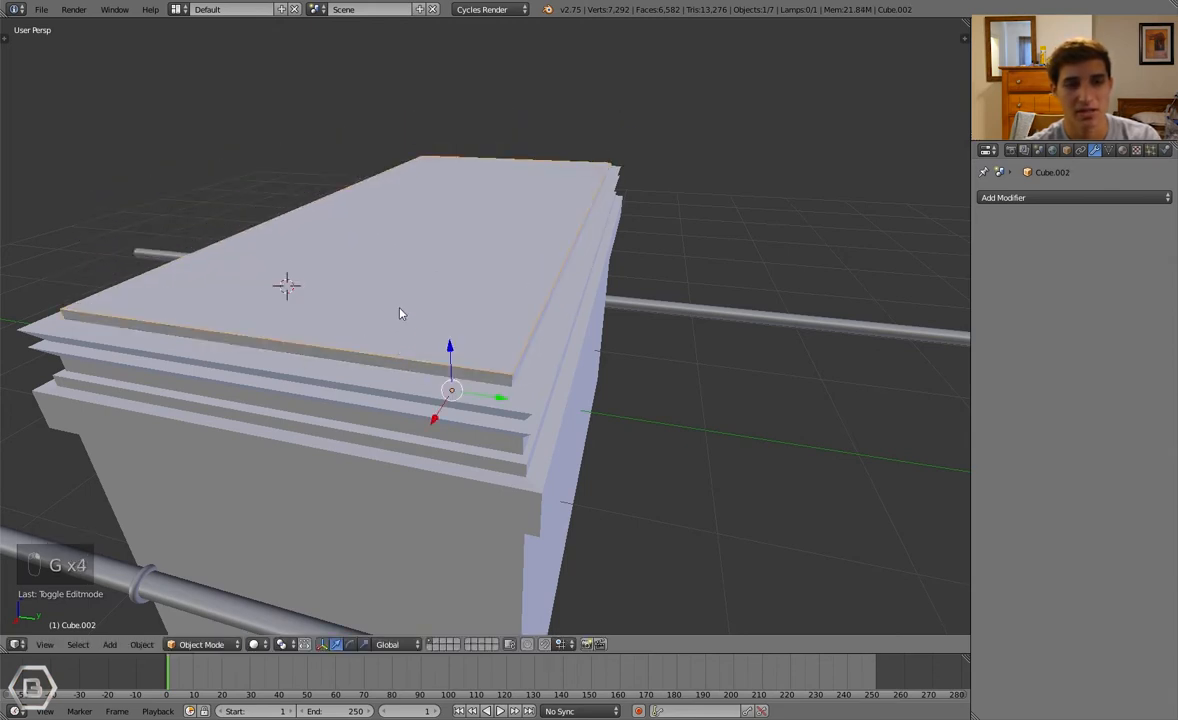
{"action": "right_click", "coordinate": [410, 267], "text": "shift"}
{"action": "key", "text": "g"}
{"action": "right_click", "coordinate": [439, 250]}
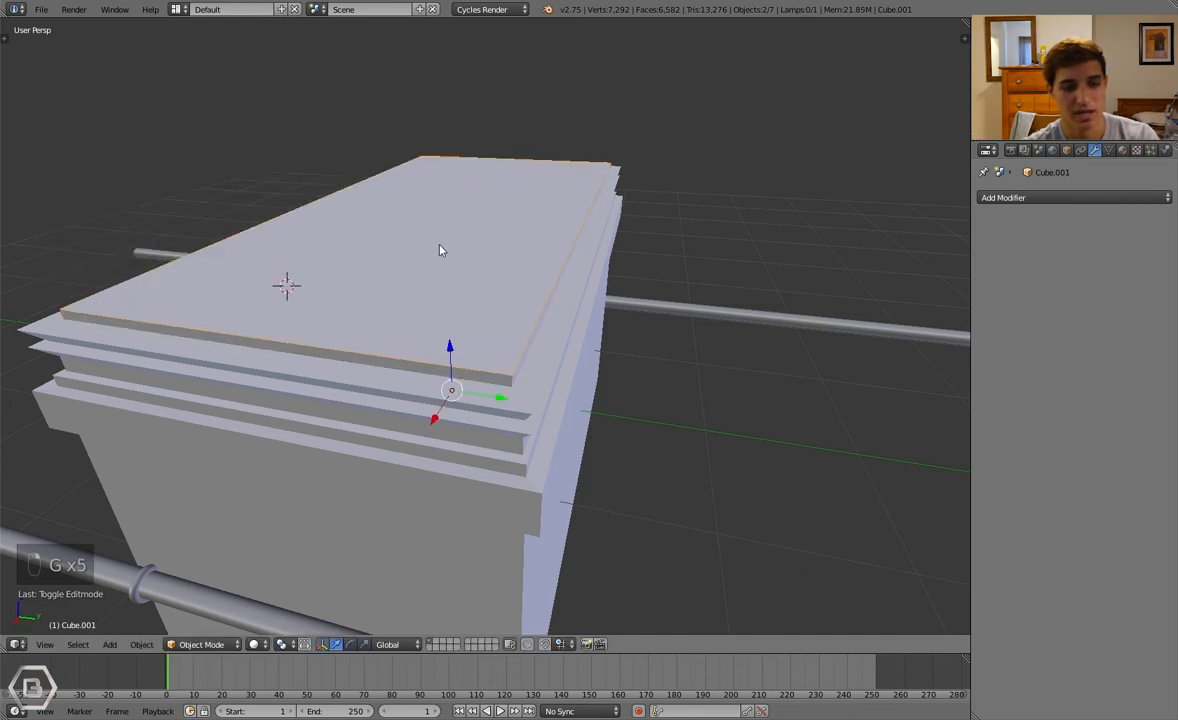
{"action": "key", "text": "ctrl+j"}
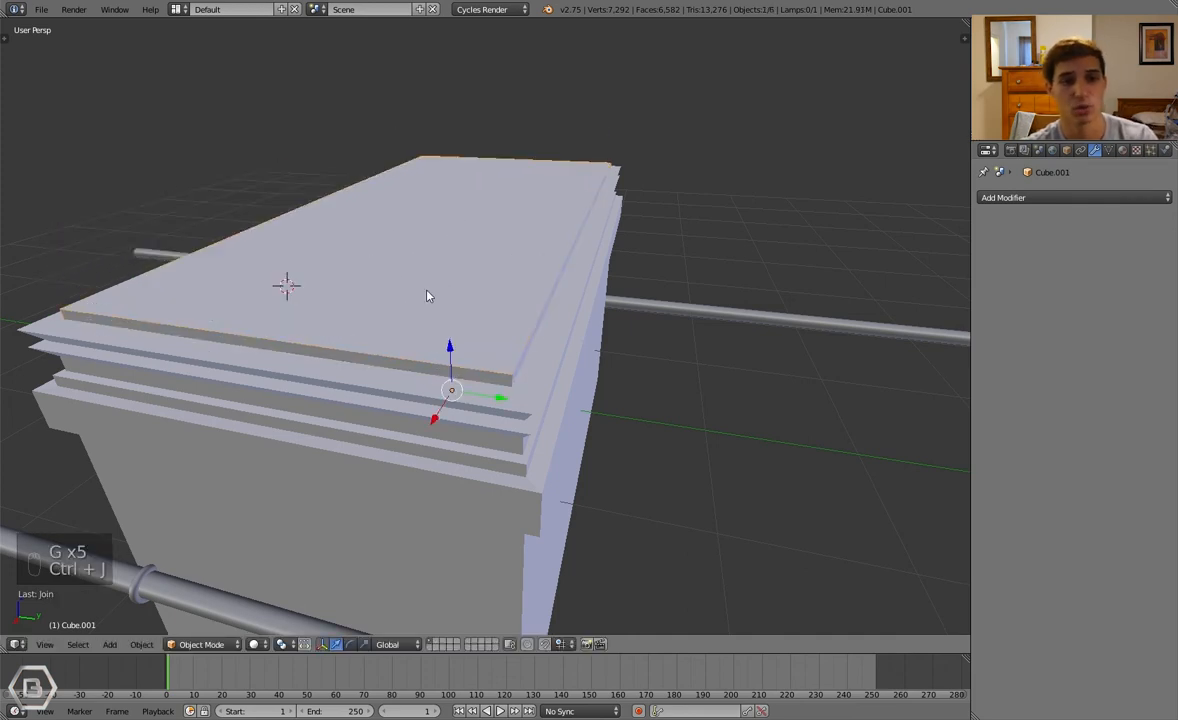
Check that the joined lid lifts off the box as one piece, cancelling each test move
{"action": "key", "text": "g"}
{"action": "right_click", "coordinate": [432, 232]}
{"action": "key", "text": "a"}
{"action": "right_click", "coordinate": [444, 272]}
{"action": "key", "text": "g"}
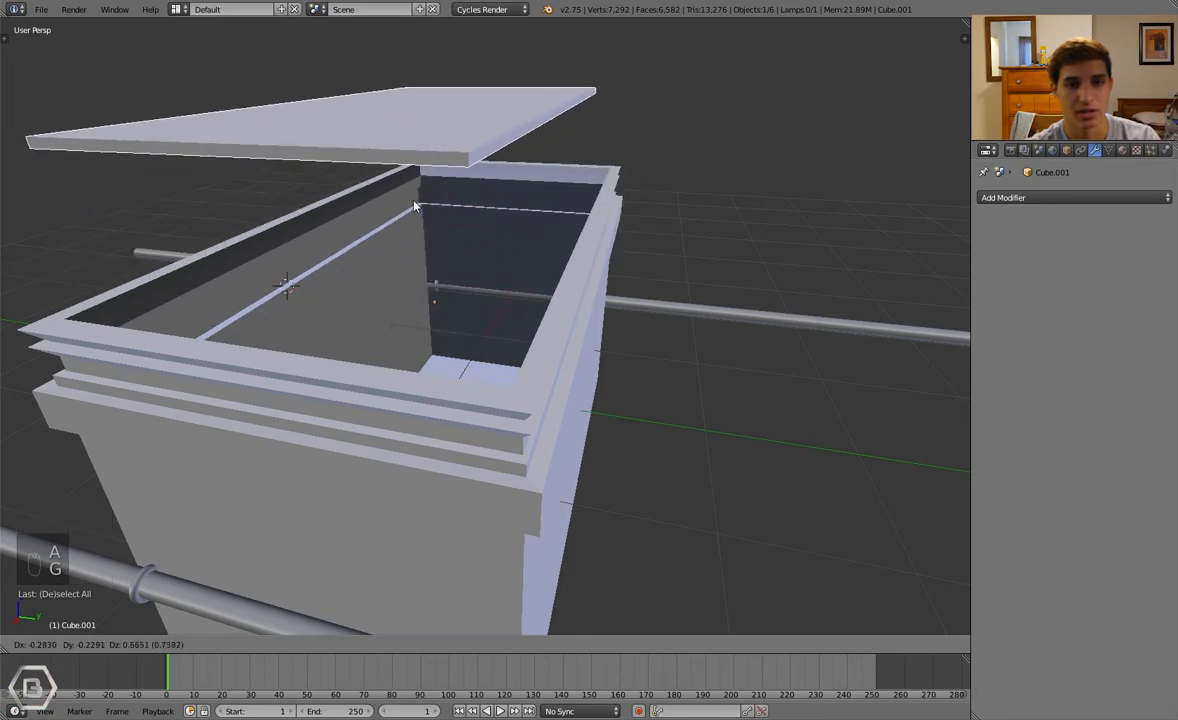
{"action": "right_click", "coordinate": [380, 183]}
{"action": "middle_click_drag", "start_coordinate": [428, 202], "coordinate": [387, 195]}
{"action": "scroll", "coordinate": [387, 195], "scroll_direction": "down", "scroll_amount": 3}
{"action": "key", "text": "g"}
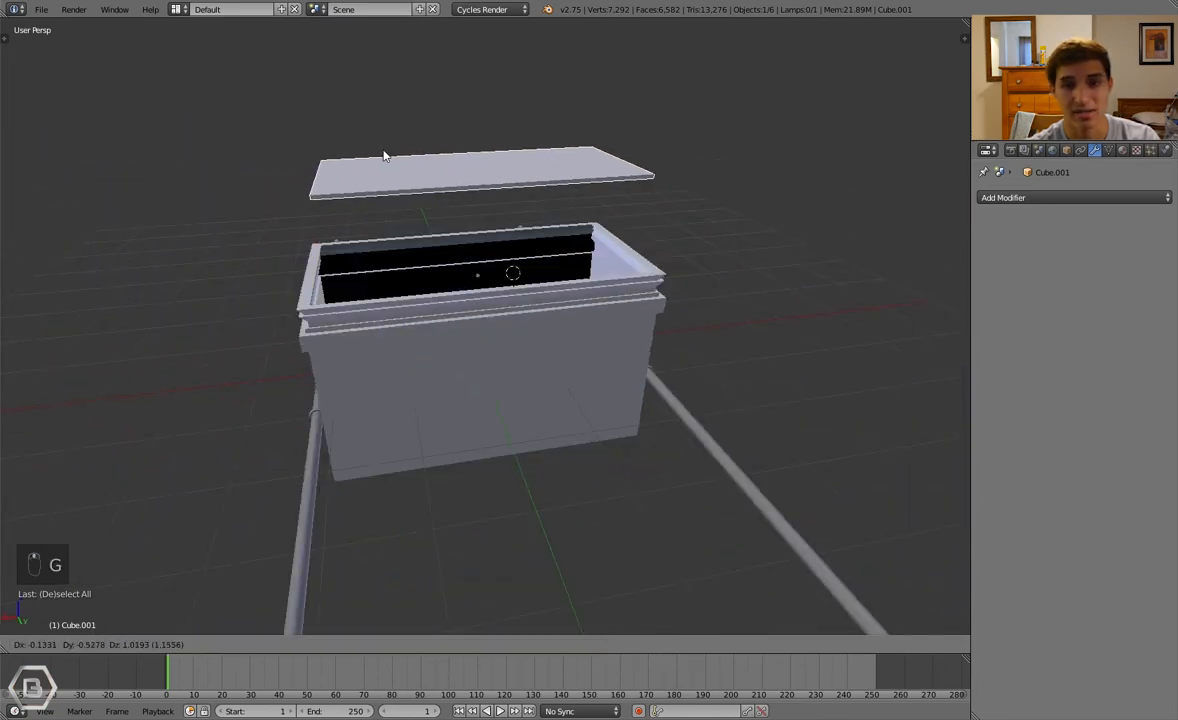
{"action": "right_click", "coordinate": [382, 154]}
{"action": "key", "text": "g"}
{"action": "right_click", "coordinate": [500, 330]}
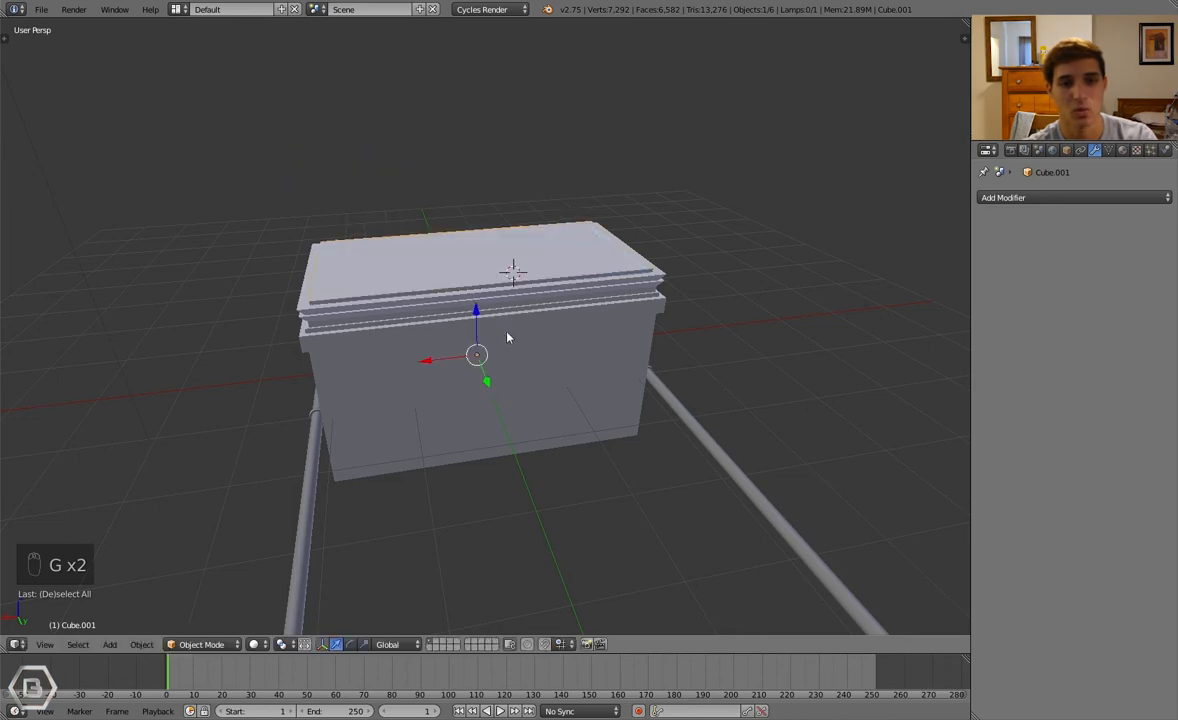
{"action": "middle_click_drag", "start_coordinate": [508, 334], "coordinate": [452, 363]}
{"action": "key", "text": "g"}
{"action": "right_click", "coordinate": [581, 350]}
Snap the 3D cursor to the origin of the box and select the lid again
{"action": "key", "text": "a"}
{"action": "right_click", "coordinate": [470, 345]}
{"action": "key", "text": "shift+s"}
{"action": "left_click", "coordinate": [495, 341]}
{"action": "key", "text": "a"}
{"action": "right_click", "coordinate": [588, 342]}
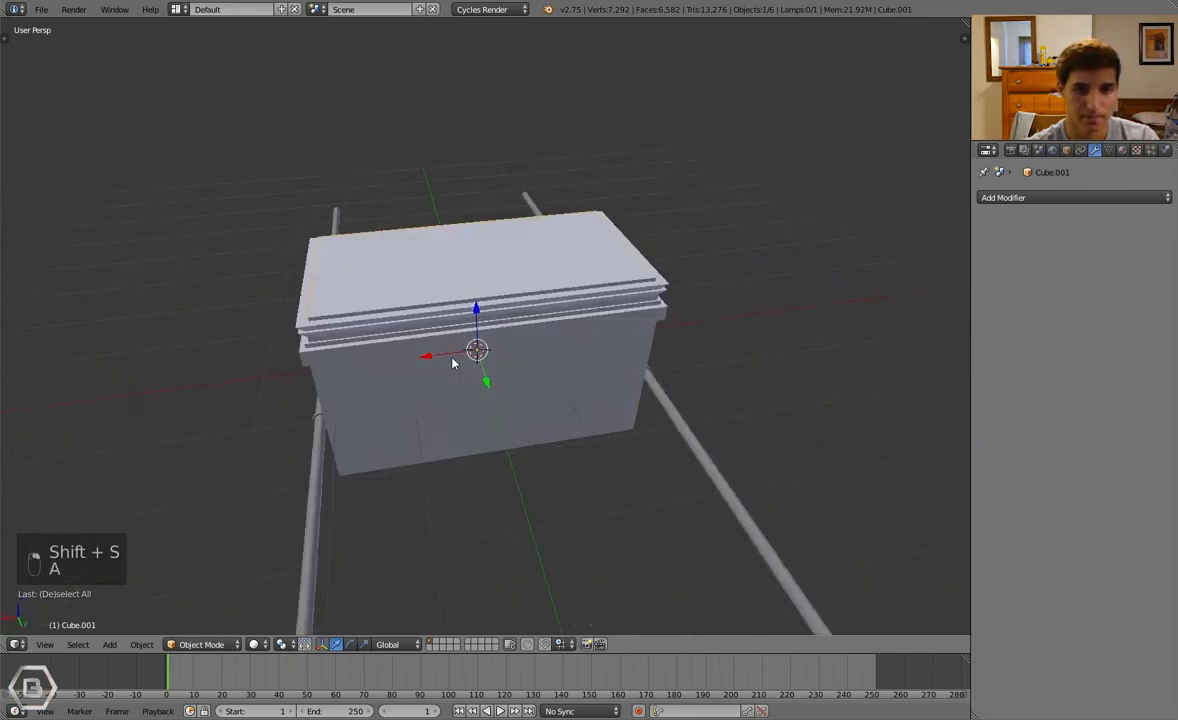
Examine the lid's fit on the box from several angles, cancelling every test move and clearing the selection
{"action": "key", "text": "g"}
{"action": "right_click", "coordinate": [466, 308]}
{"action": "key", "text": "a"}
{"action": "middle_click_drag", "start_coordinate": [466, 308], "coordinate": [604, 316]}
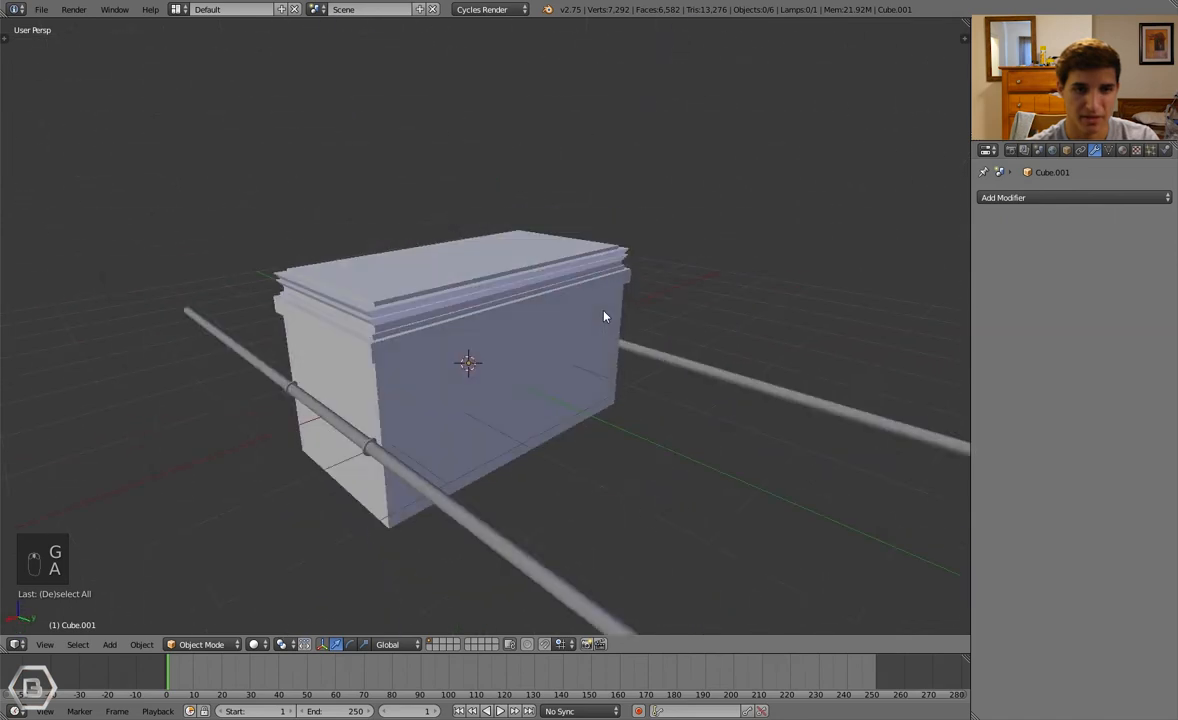
{"action": "right_click", "coordinate": [486, 274]}
{"action": "key", "text": "g"}
{"action": "right_click", "coordinate": [487, 257]}
{"action": "key", "text": "a"}
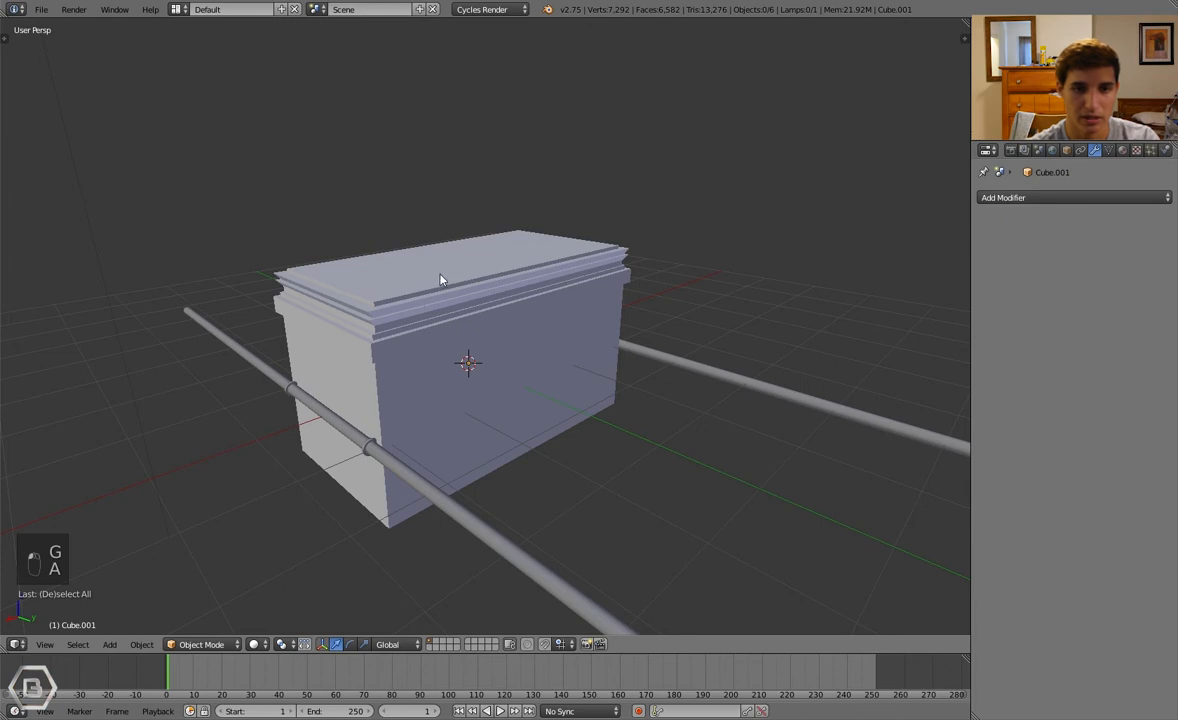
{"action": "key", "text": "a"}
{"action": "middle_click_drag", "start_coordinate": [437, 284], "coordinate": [478, 330]}
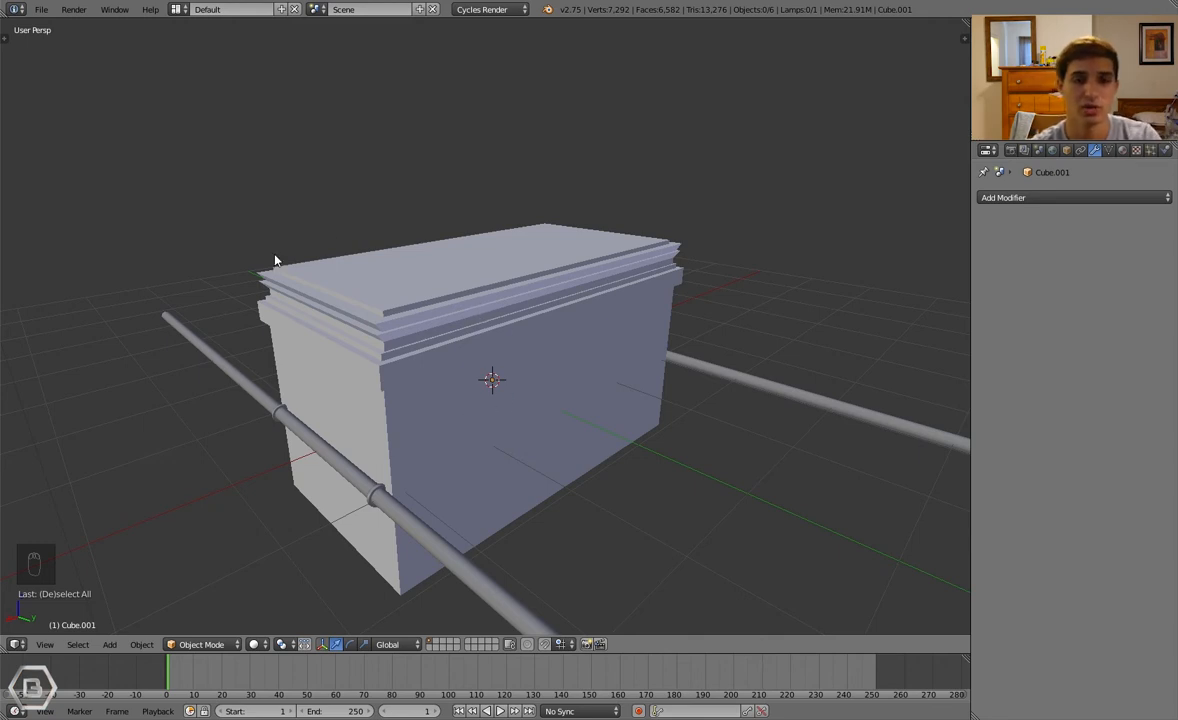
{"action": "middle_click_drag", "start_coordinate": [555, 258], "coordinate": [540, 263]}
{"action": "right_click", "coordinate": [540, 263]}
{"action": "key", "text": "g"}
{"action": "right_click", "coordinate": [540, 226]}
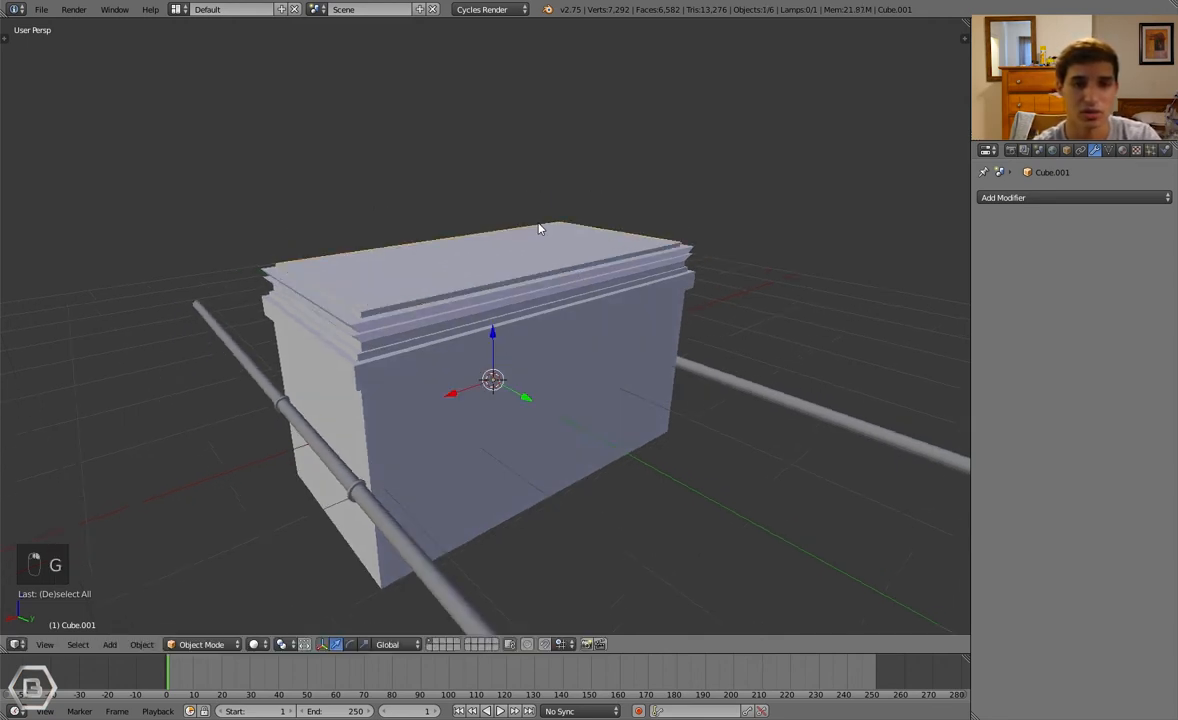
{"action": "key", "text": "a"}
{"action": "right_click", "coordinate": [500, 260]}
{"action": "key", "text": "g"}
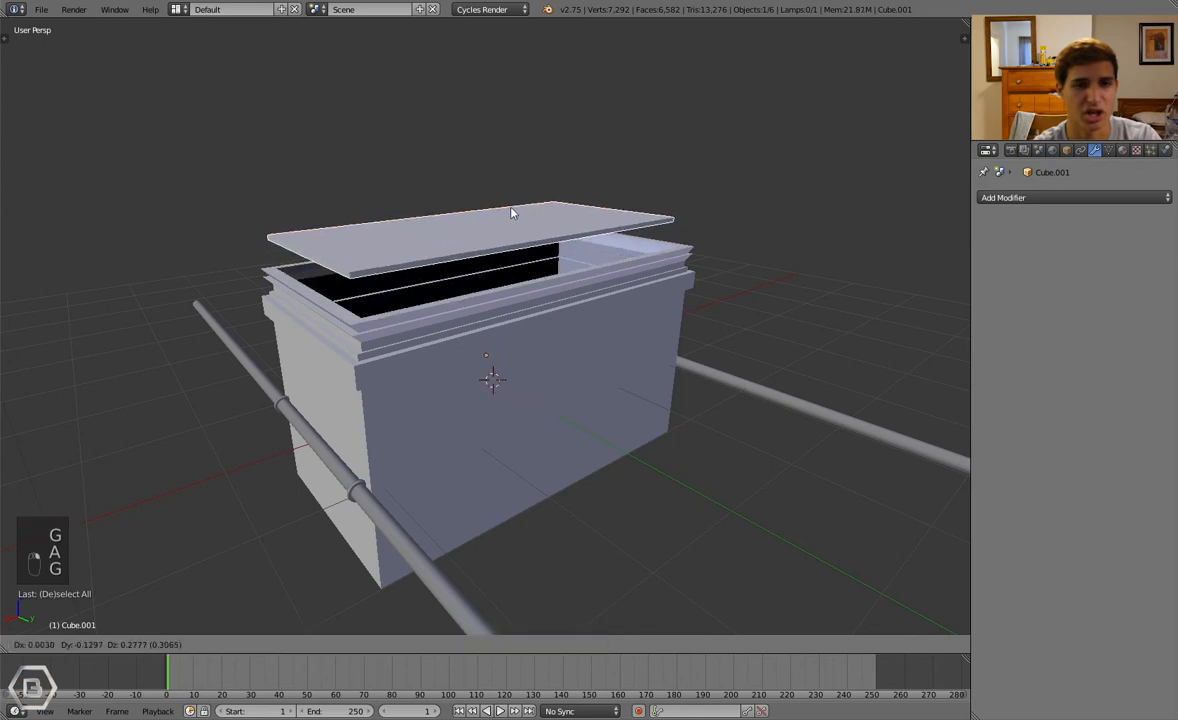
{"action": "right_click", "coordinate": [533, 226]}
{"action": "key", "text": "a"}
Select the joined lid and open its mesh for editing
{"action": "middle_click_drag", "start_coordinate": [610, 260], "coordinate": [386, 297]}
{"action": "right_click", "coordinate": [558, 266]}
{"action": "key", "text": "Tab"}
{"action": "middle_click_drag", "start_coordinate": [529, 281], "coordinate": [495, 294]}
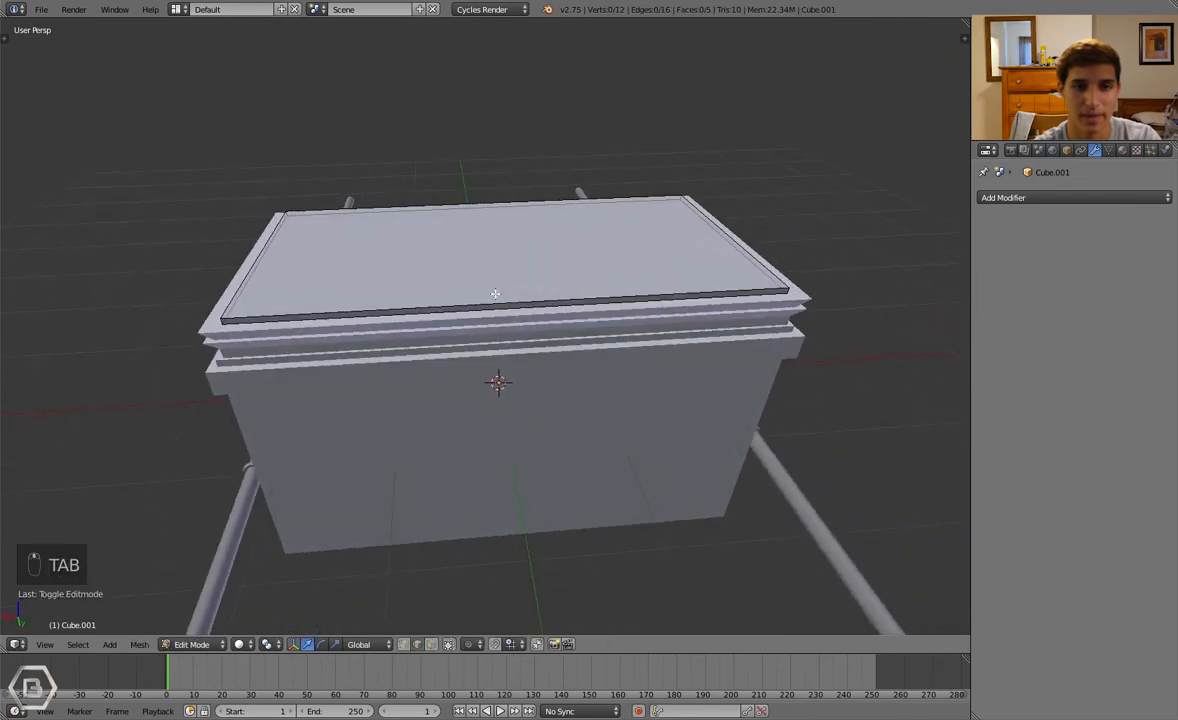
Try a loop cut across the lid's long front rim face and undo it
{"action": "key", "text": "ctrl+r"}
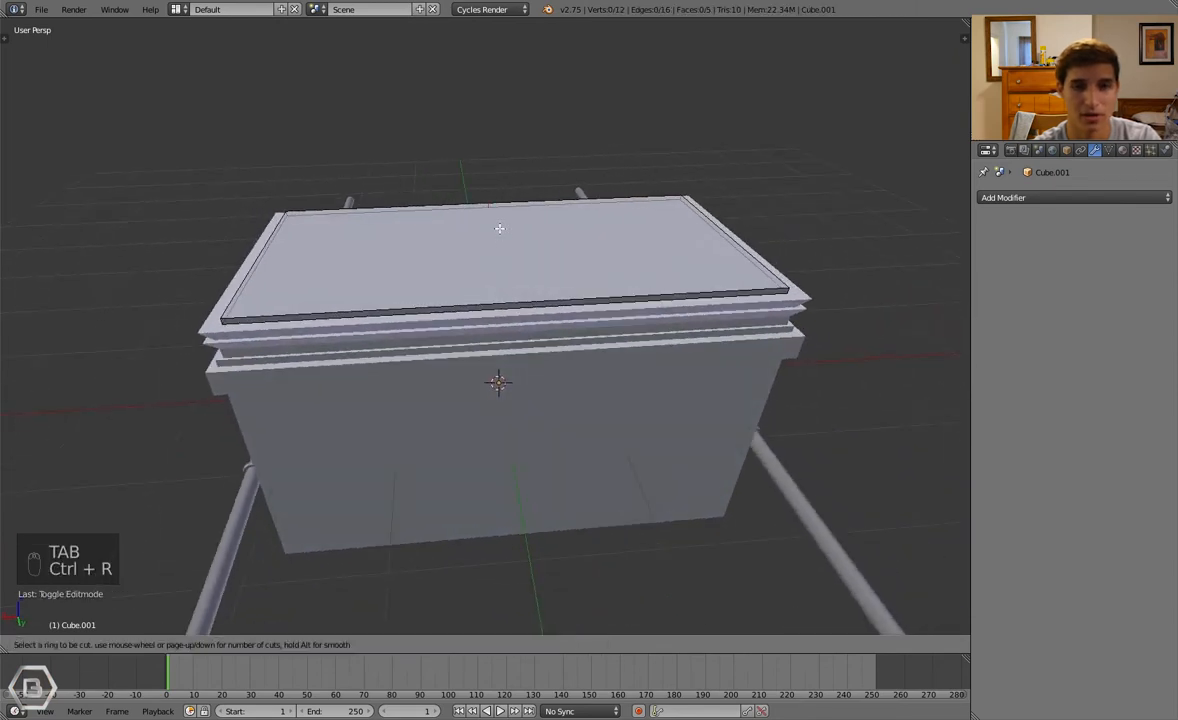
{"action": "key", "text": "Tab"}
{"action": "key", "text": "Tab"}
{"action": "scroll", "coordinate": [537, 323], "scroll_direction": "up", "scroll_amount": 3}
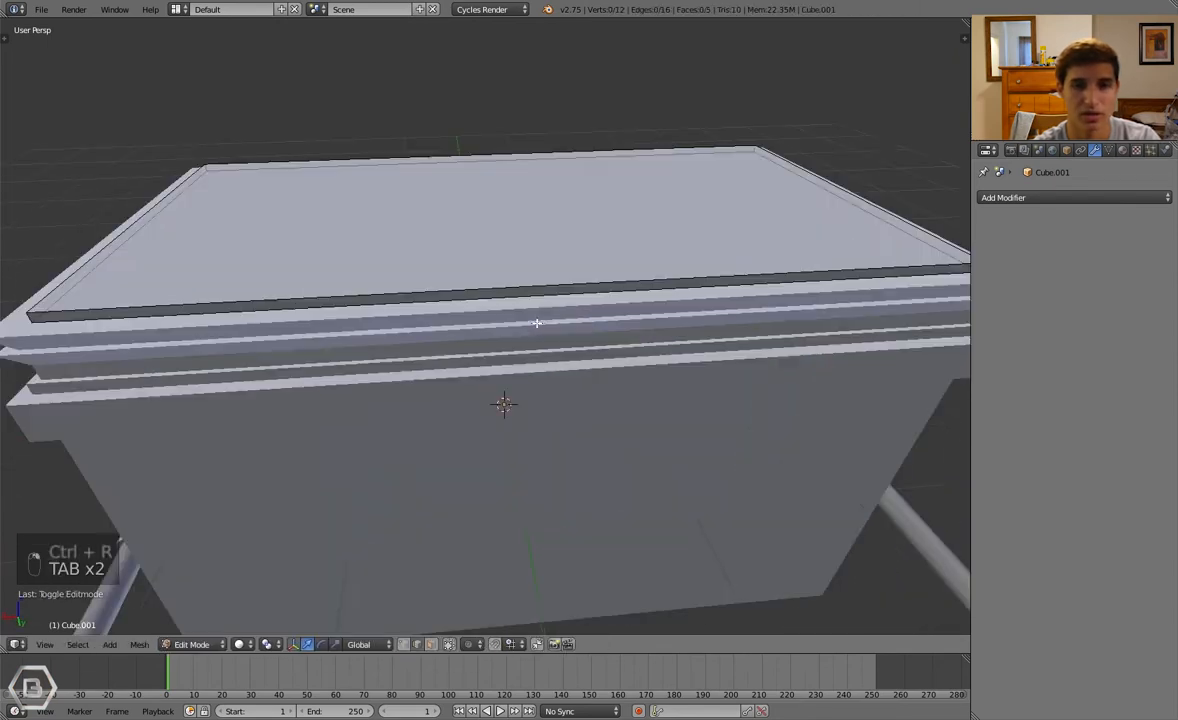
{"action": "key", "text": "Tab"}
{"action": "key", "text": "Tab"}
{"action": "key", "text": "a"}
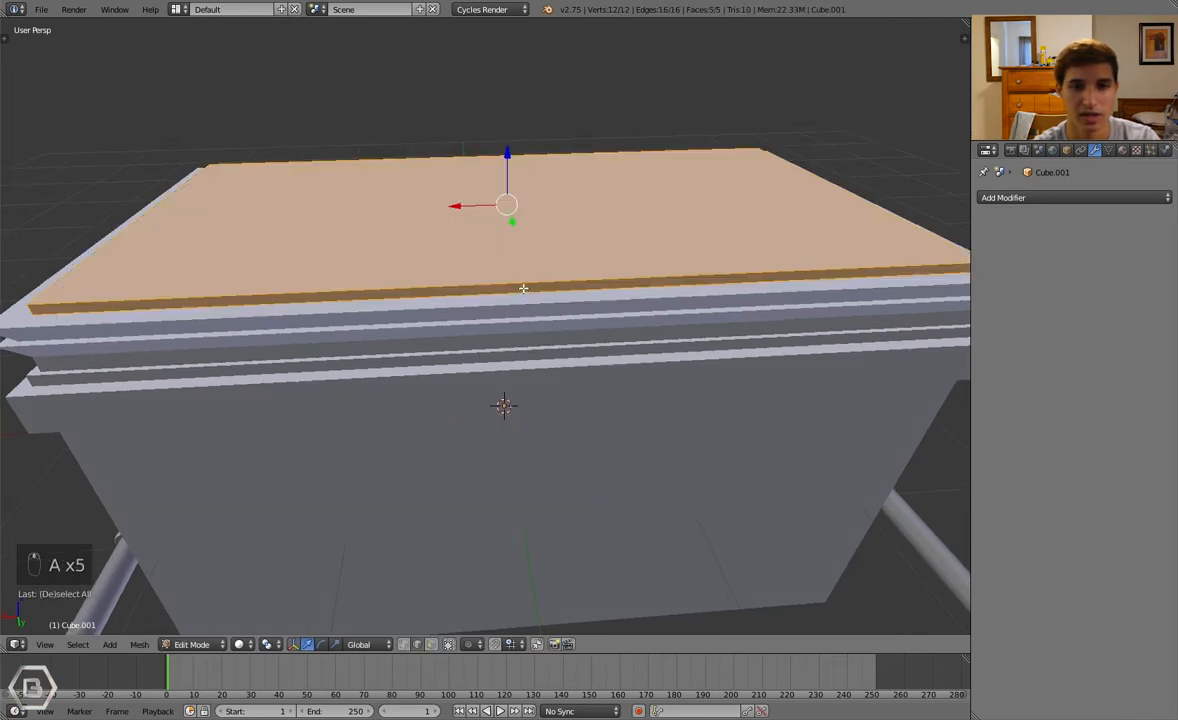
{"action": "key", "text": "a"}
{"action": "key", "text": "ctrl+r"}
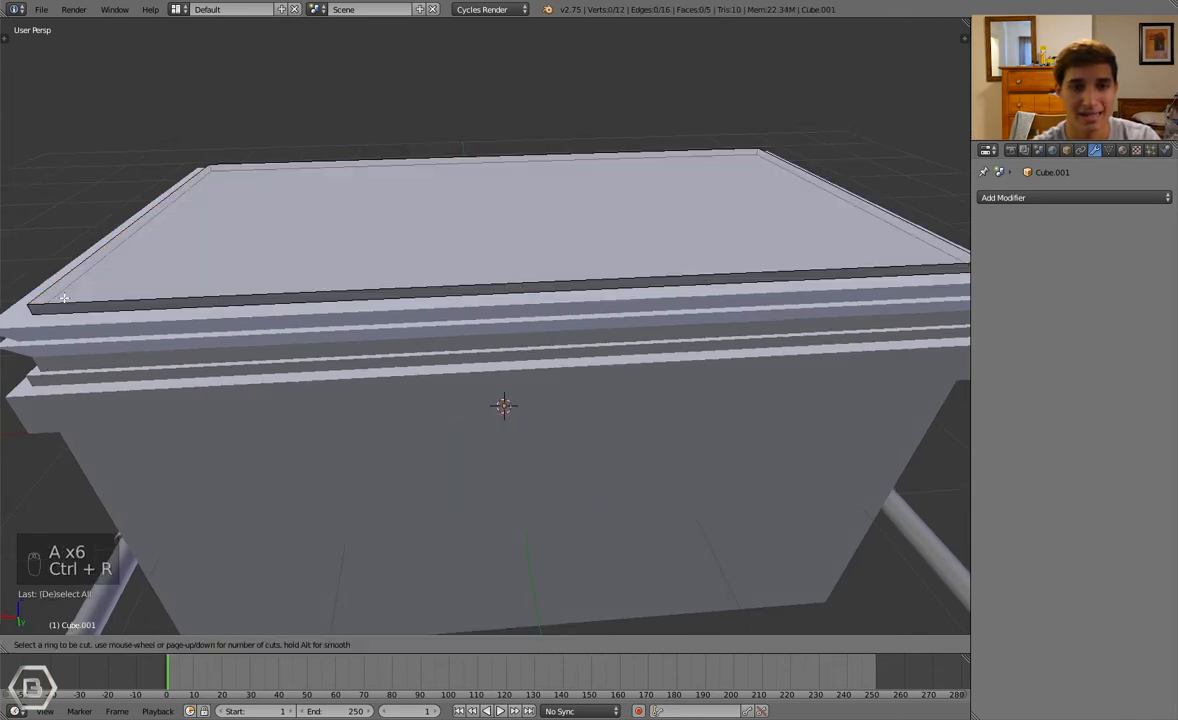
{"action": "left_click", "coordinate": [534, 284]}
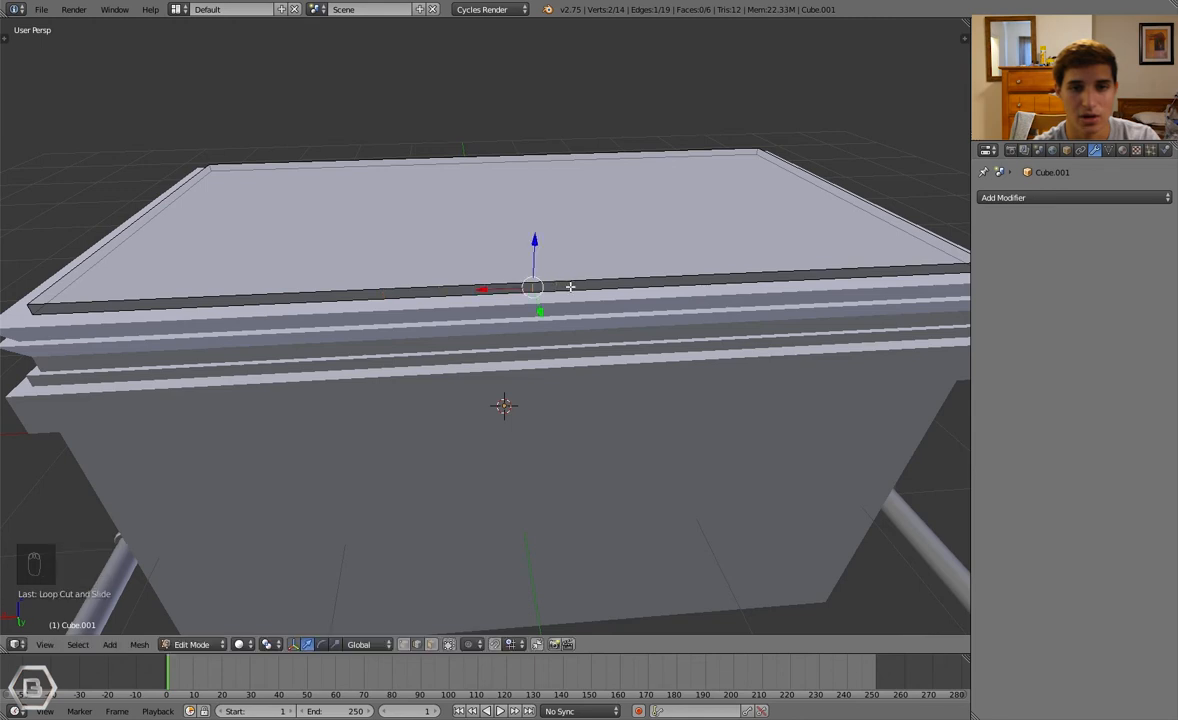
{"action": "key", "text": "ctrl+z"}
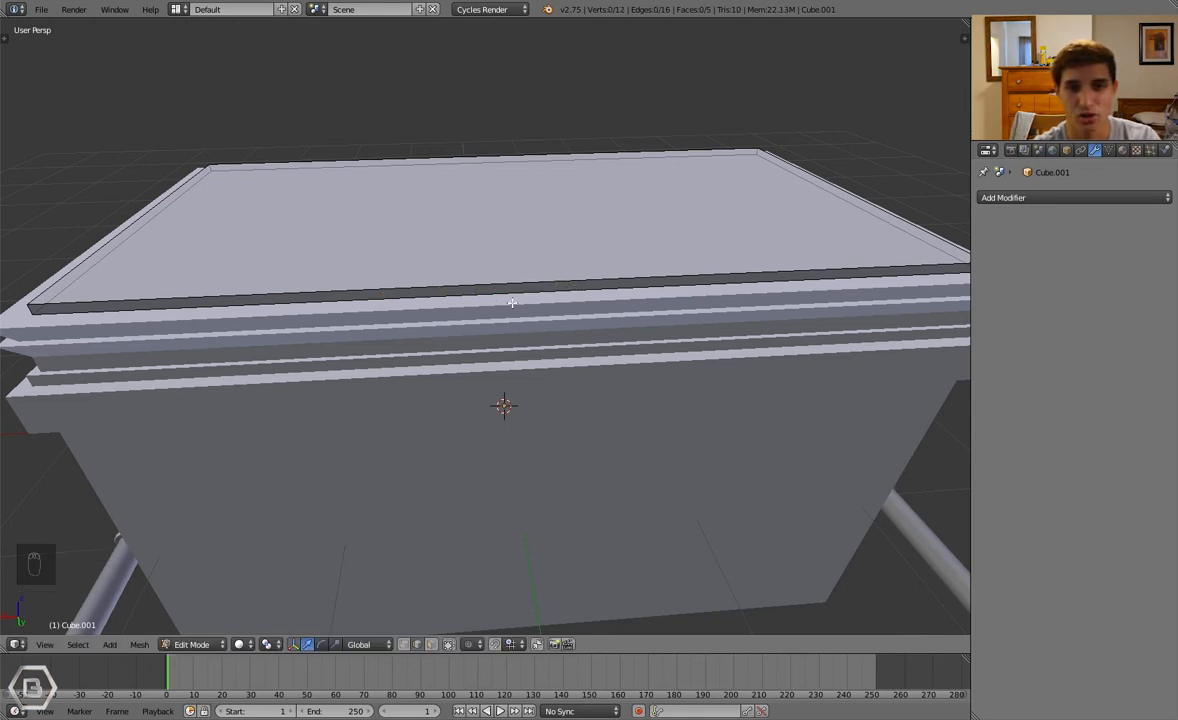
Try another loop cut on the lid's front rim, cancel it, and select the lid's entire mesh
{"action": "key", "text": "ctrl+r"}
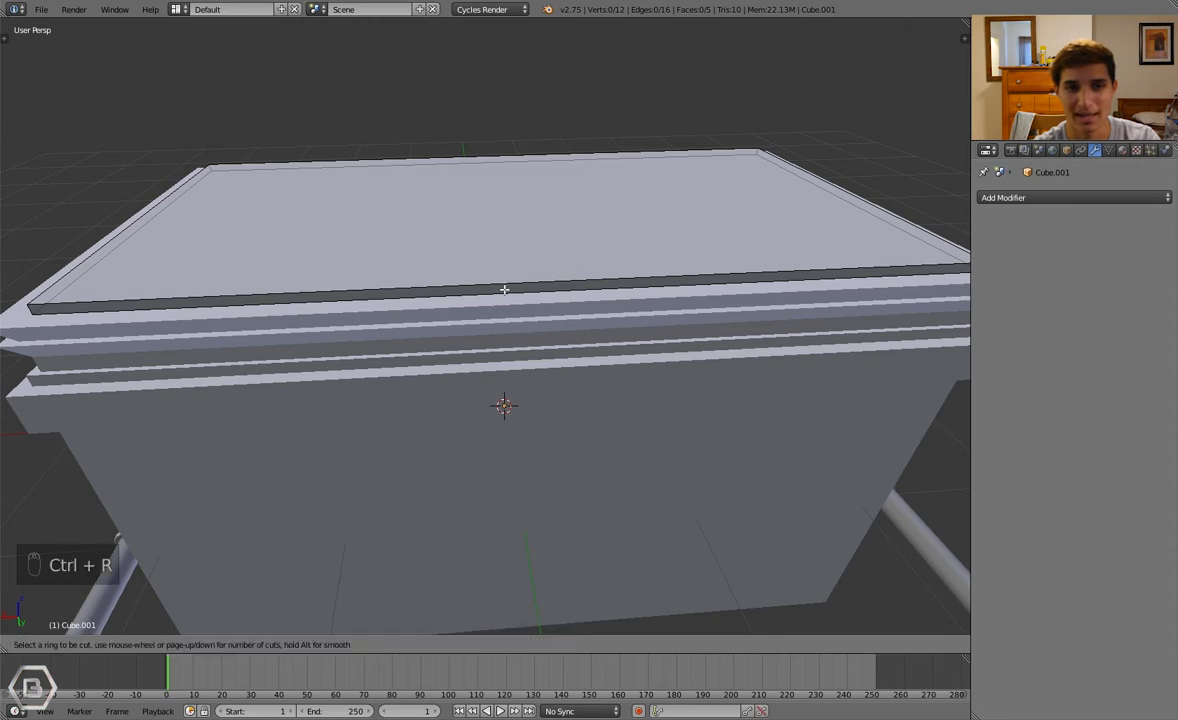
{"action": "right_click", "coordinate": [487, 289]}
{"action": "key", "text": "a"}
{"action": "key", "text": "g"}
{"action": "right_click", "coordinate": [409, 206]}
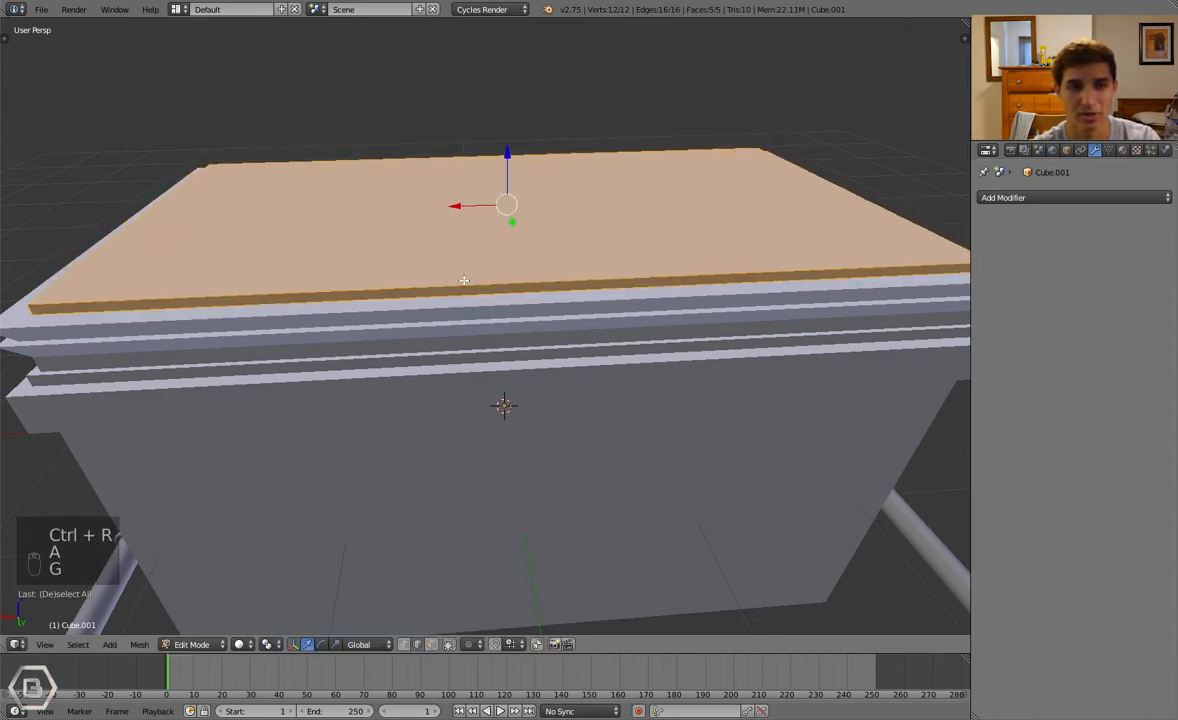
{"action": "key", "text": "a"}
{"action": "key", "text": "a"}
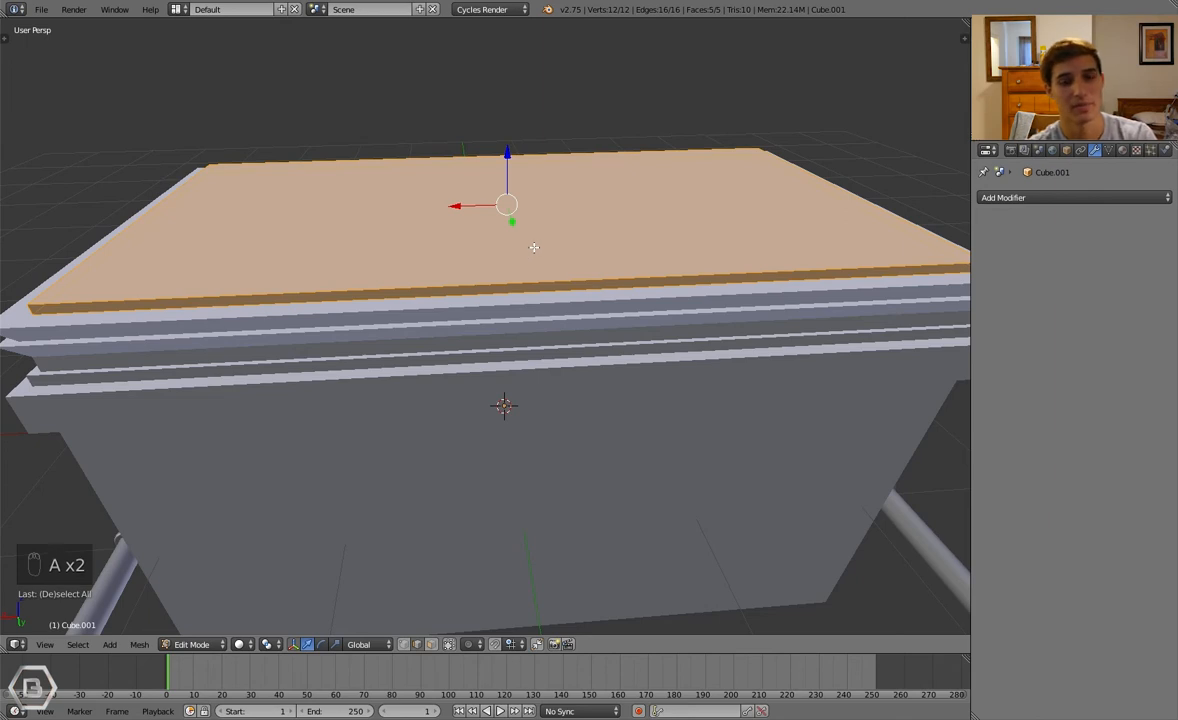
Try moving the upper front edge of the lid separately from its top face, cancelling each move
{"action": "middle_click_drag", "start_coordinate": [271, 281], "coordinate": [297, 281]}
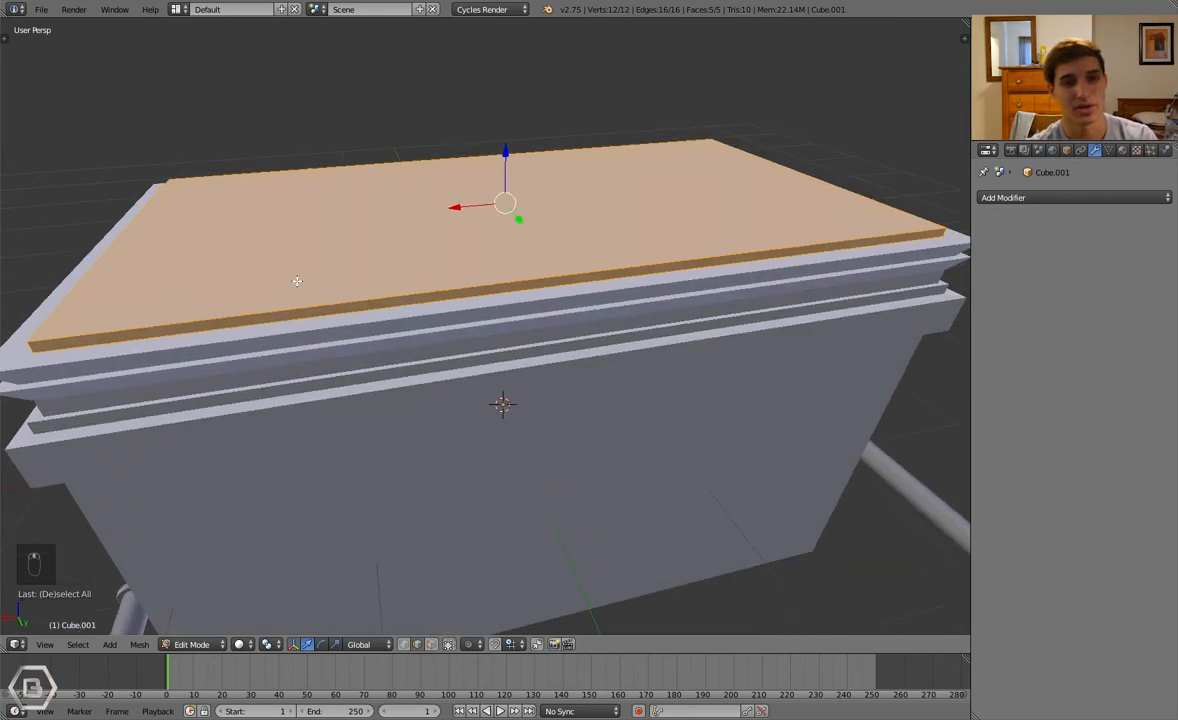
{"action": "right_click", "coordinate": [253, 318]}
{"action": "key", "text": "g"}
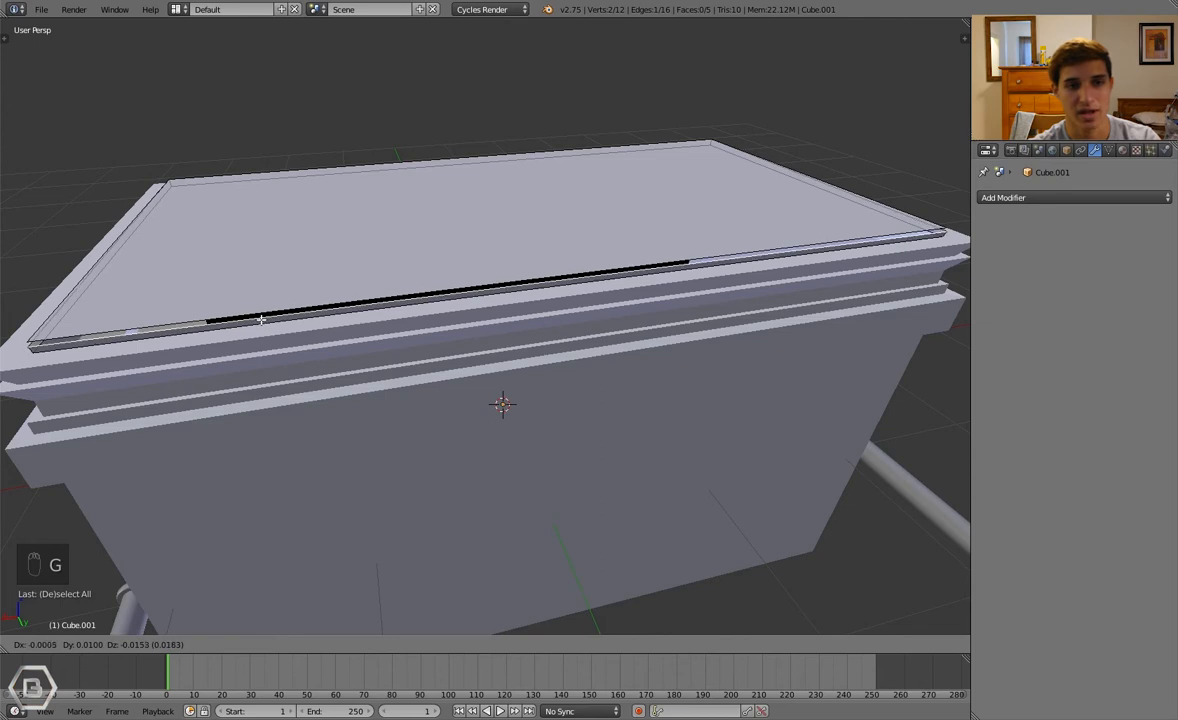
{"action": "right_click", "coordinate": [341, 278]}
{"action": "key", "text": "g"}
{"action": "key", "text": "g"}
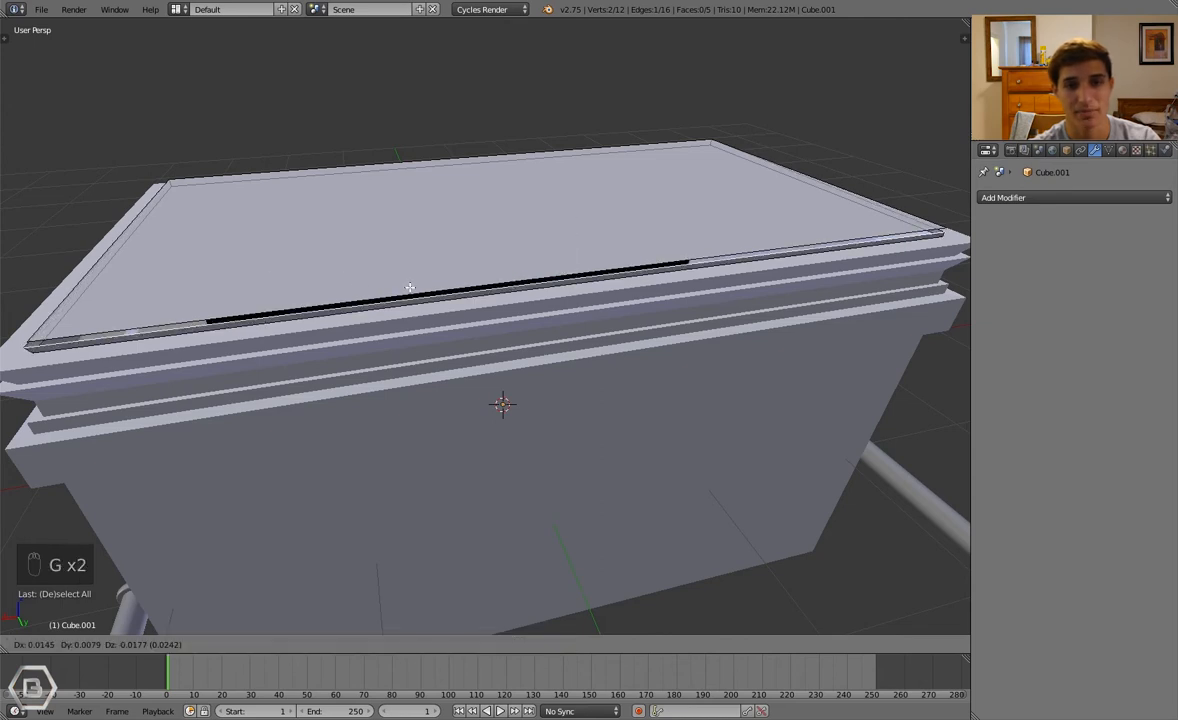
{"action": "right_click", "coordinate": [416, 287]}
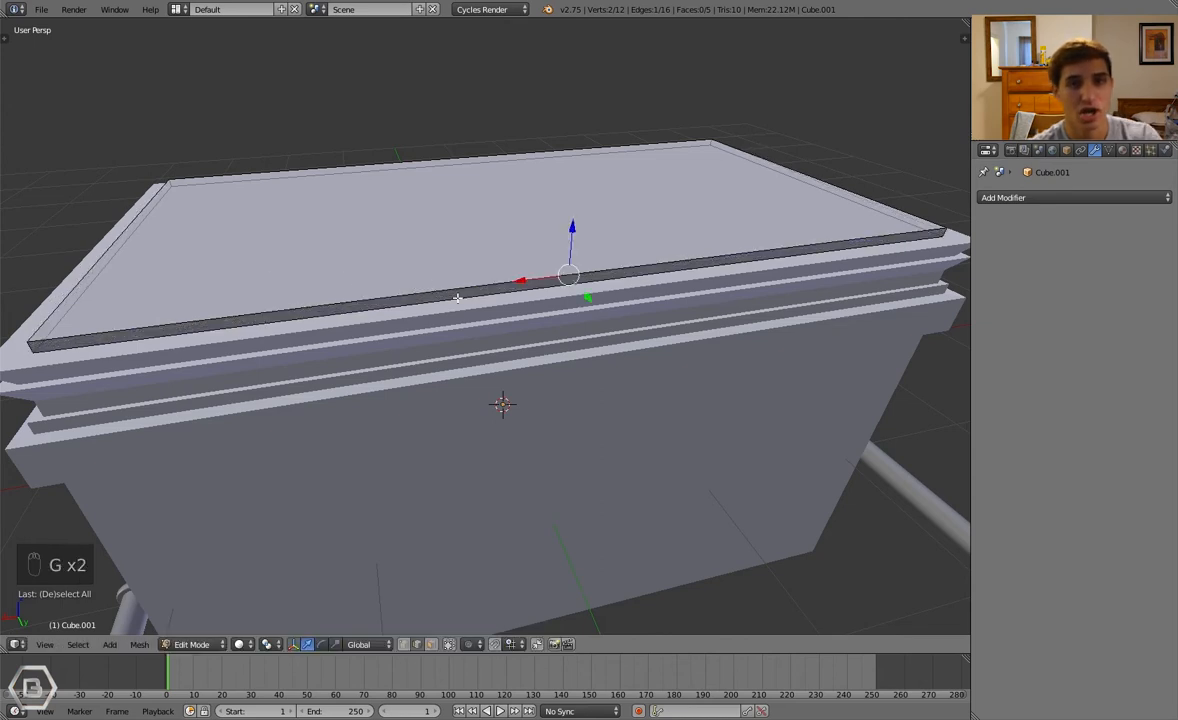
Select the lid's entire mesh and merge its overlapping vertices with Remove Doubles
{"action": "key", "text": "a"}
{"action": "key", "text": "a"}
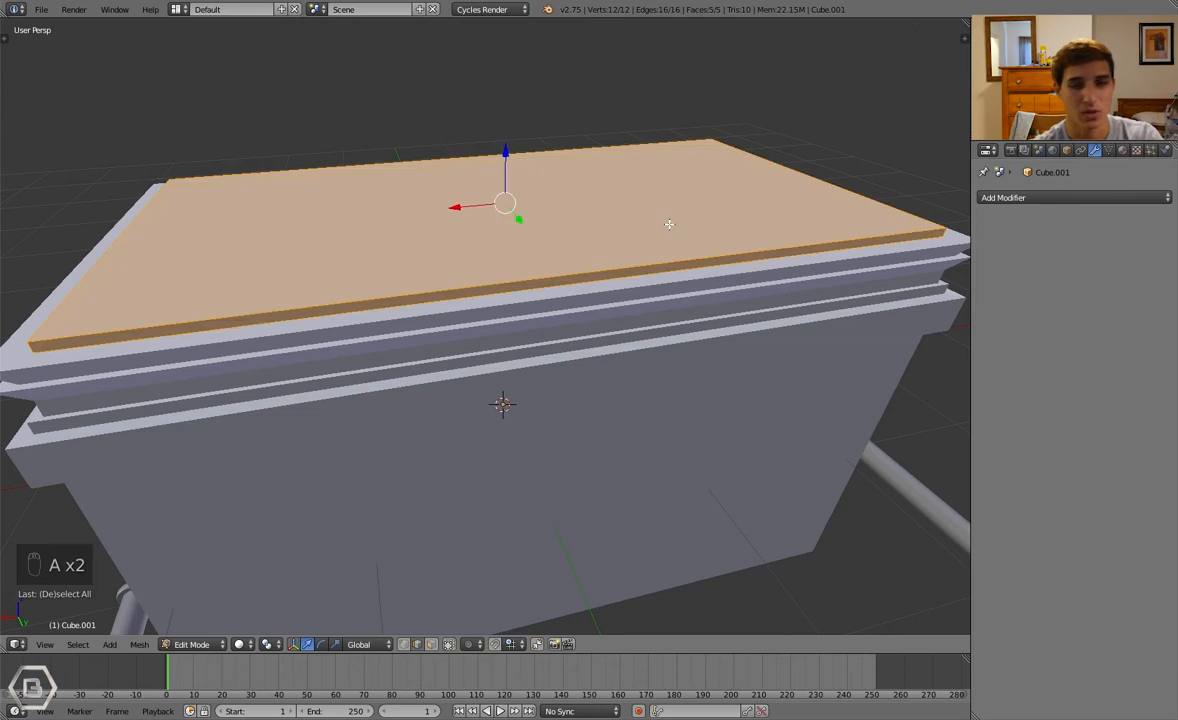
{"action": "key", "text": "w"}
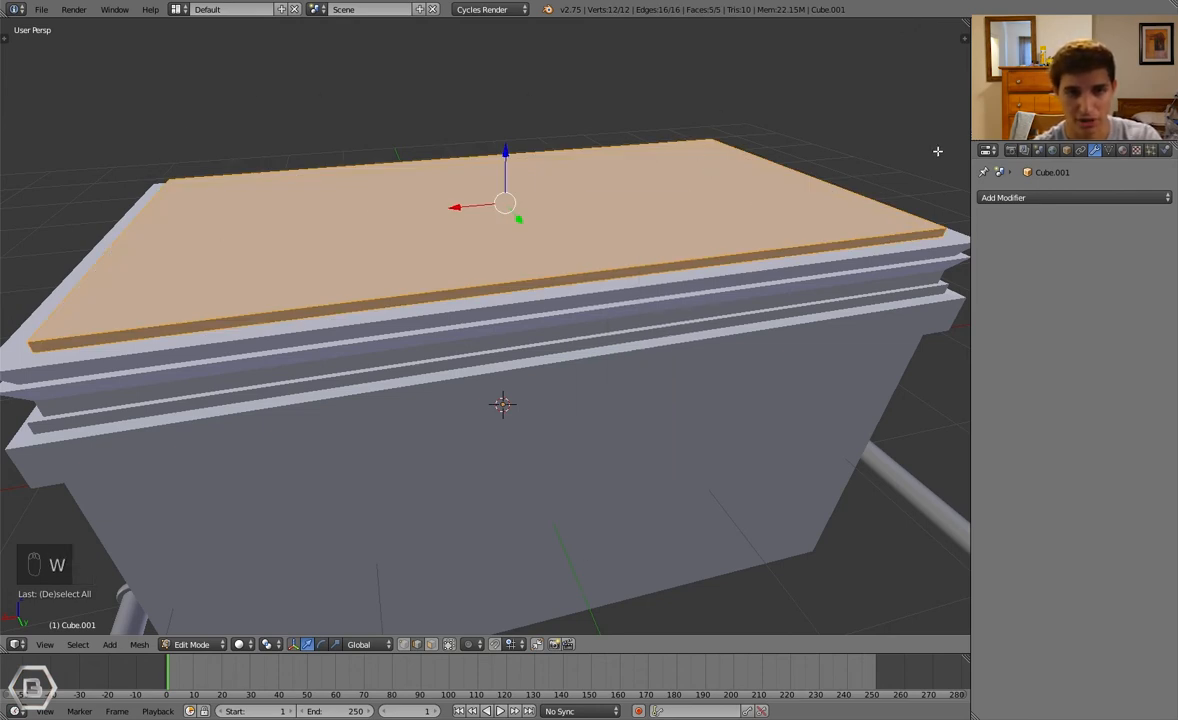
{"action": "key", "text": "a"}
{"action": "key", "text": "a"}
{"action": "key", "text": "a"}
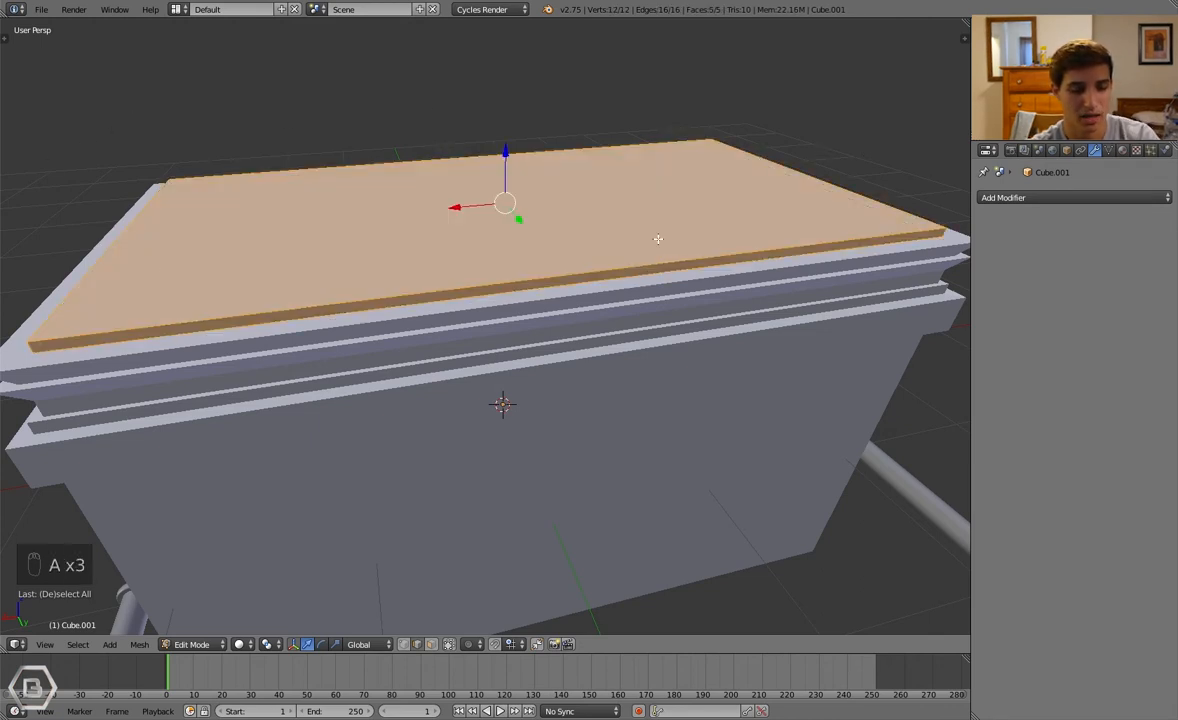
{"action": "key", "text": "w"}
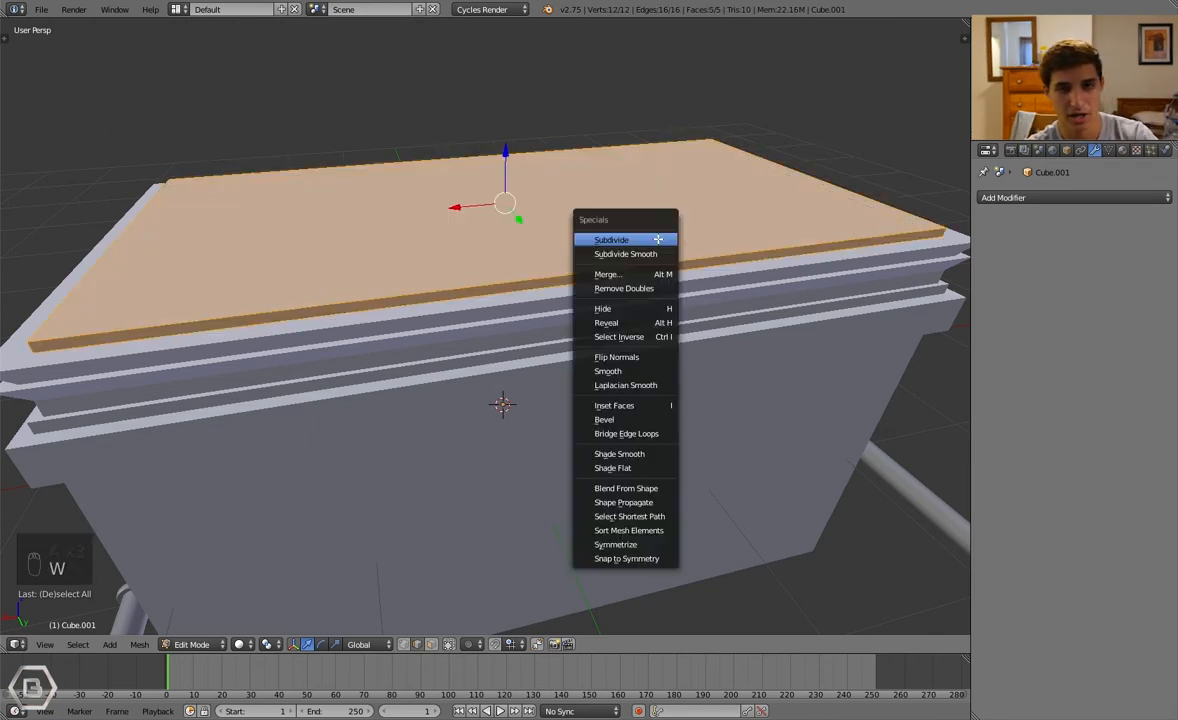
{"action": "left_click", "coordinate": [645, 288]}
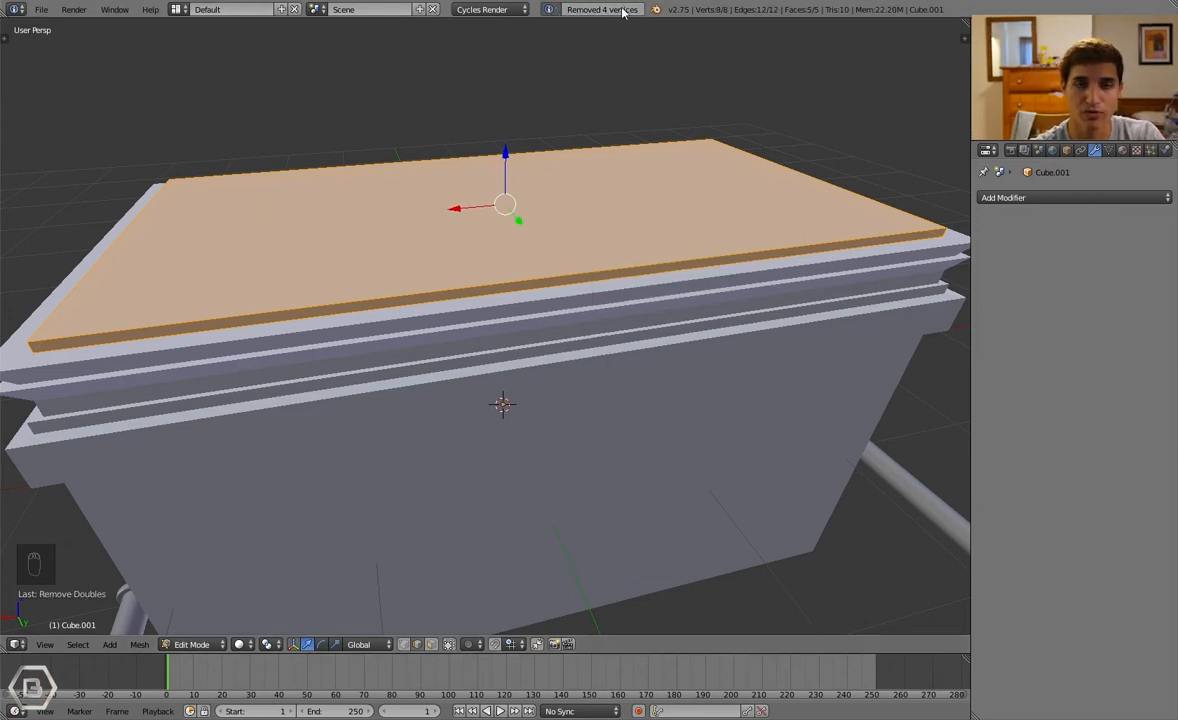
{"action": "middle_click_drag", "start_coordinate": [355, 263], "coordinate": [532, 341]}
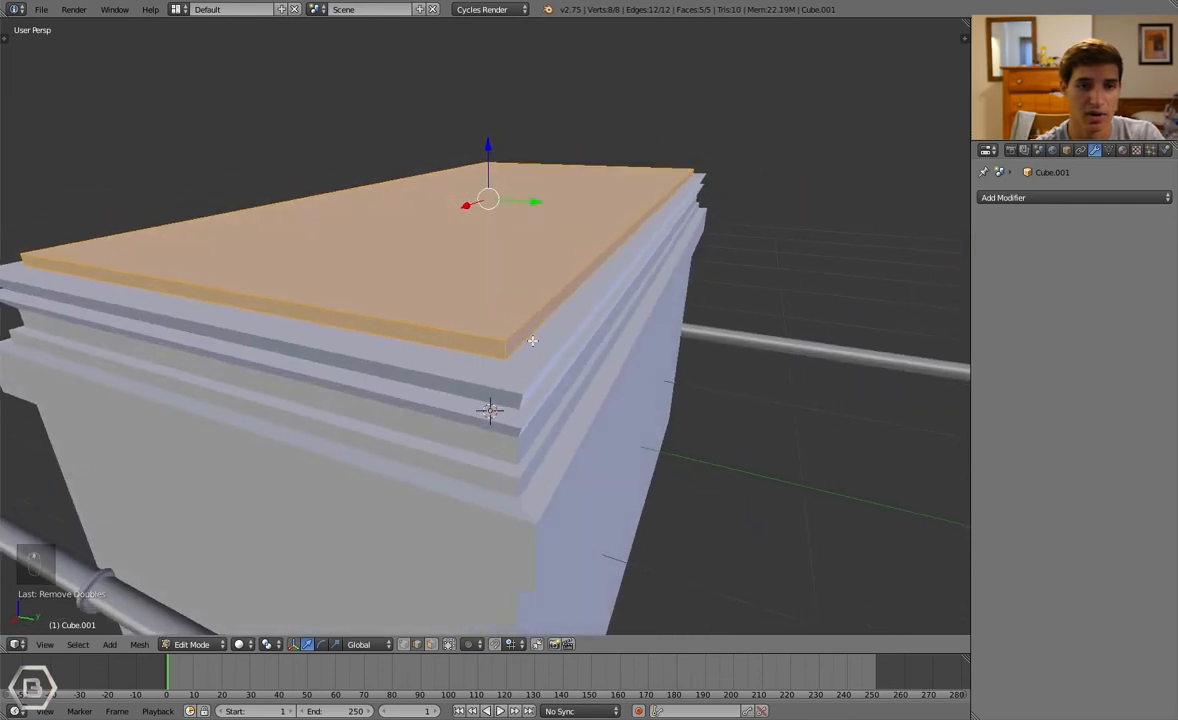
{"action": "middle_click_drag", "start_coordinate": [738, 153], "coordinate": [471, 87]}
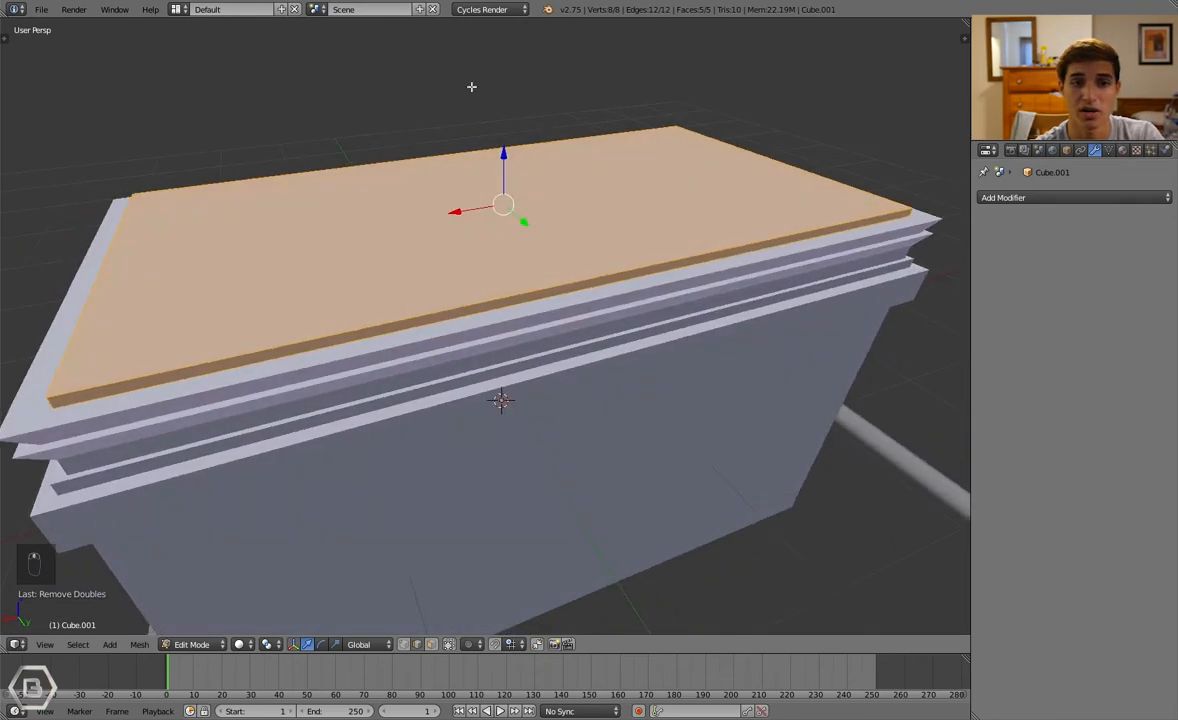
Switch to vertex selection and try moving the lid's near corner vertex to test the merged mesh, cancelling each move
{"action": "key", "text": "a"}
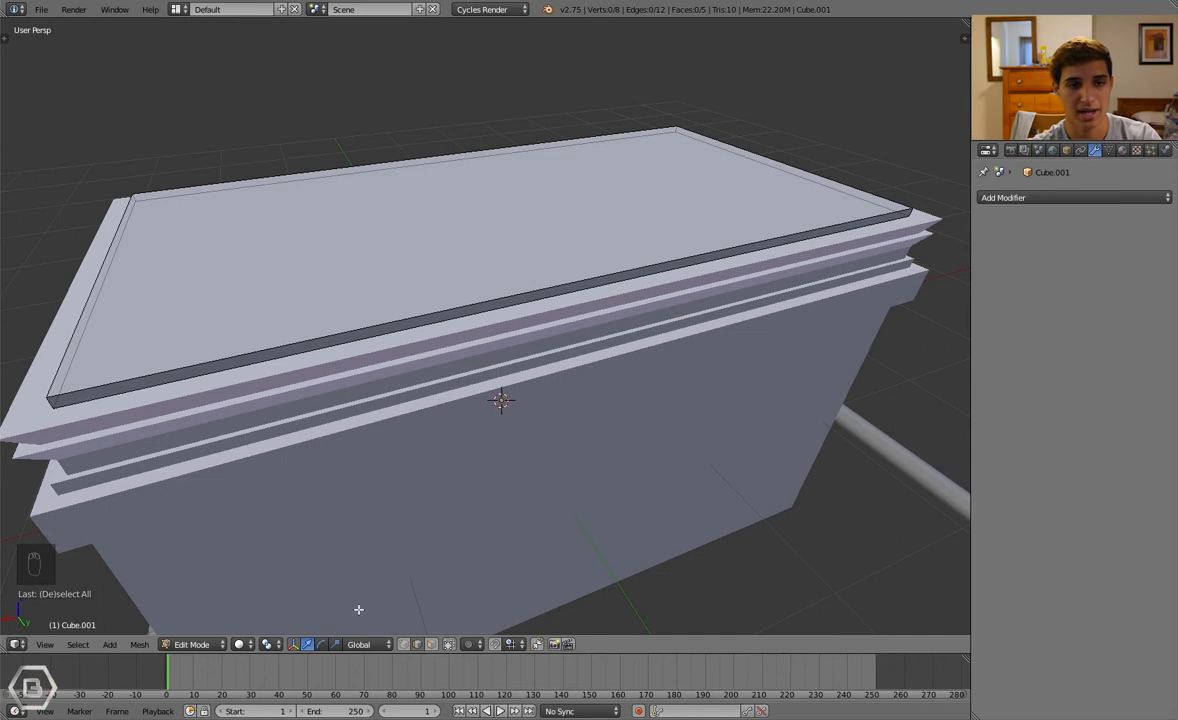
{"action": "left_click", "coordinate": [408, 646]}
{"action": "right_click", "coordinate": [57, 390]}
{"action": "key", "text": "g"}
{"action": "right_click", "coordinate": [84, 369]}
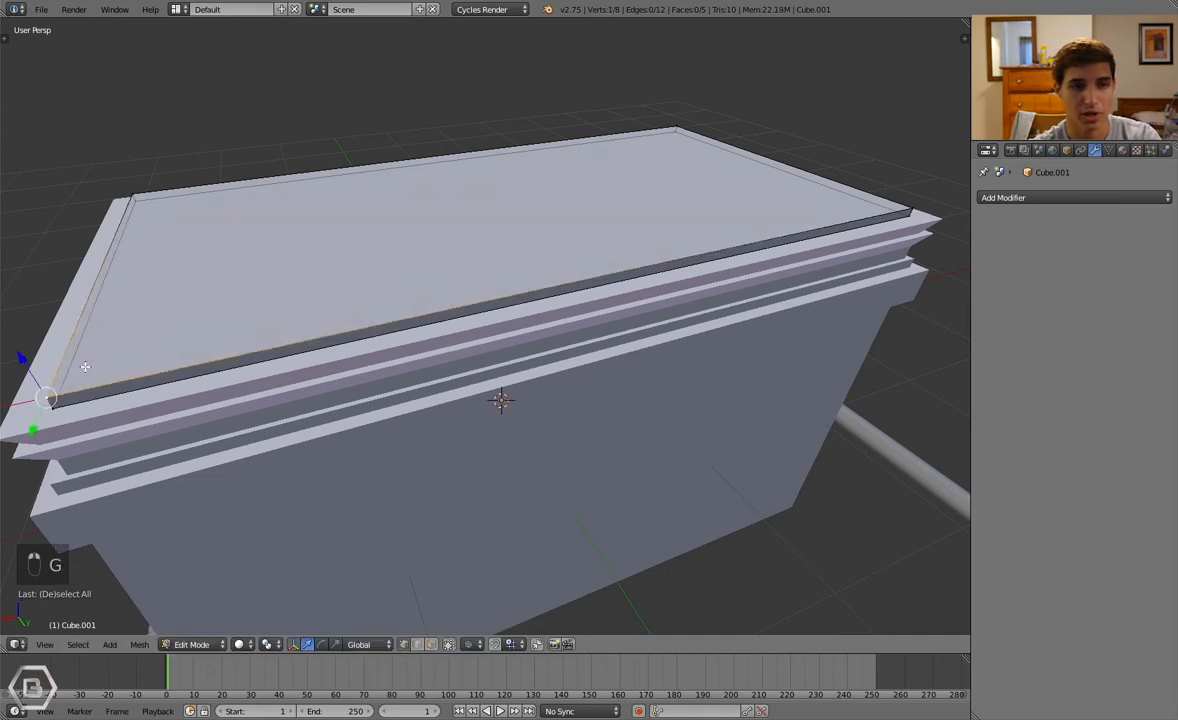
{"action": "key", "text": "a"}
{"action": "right_click", "coordinate": [45, 403]}
{"action": "key", "text": "g"}
{"action": "right_click", "coordinate": [179, 371]}
{"action": "key", "text": "a"}
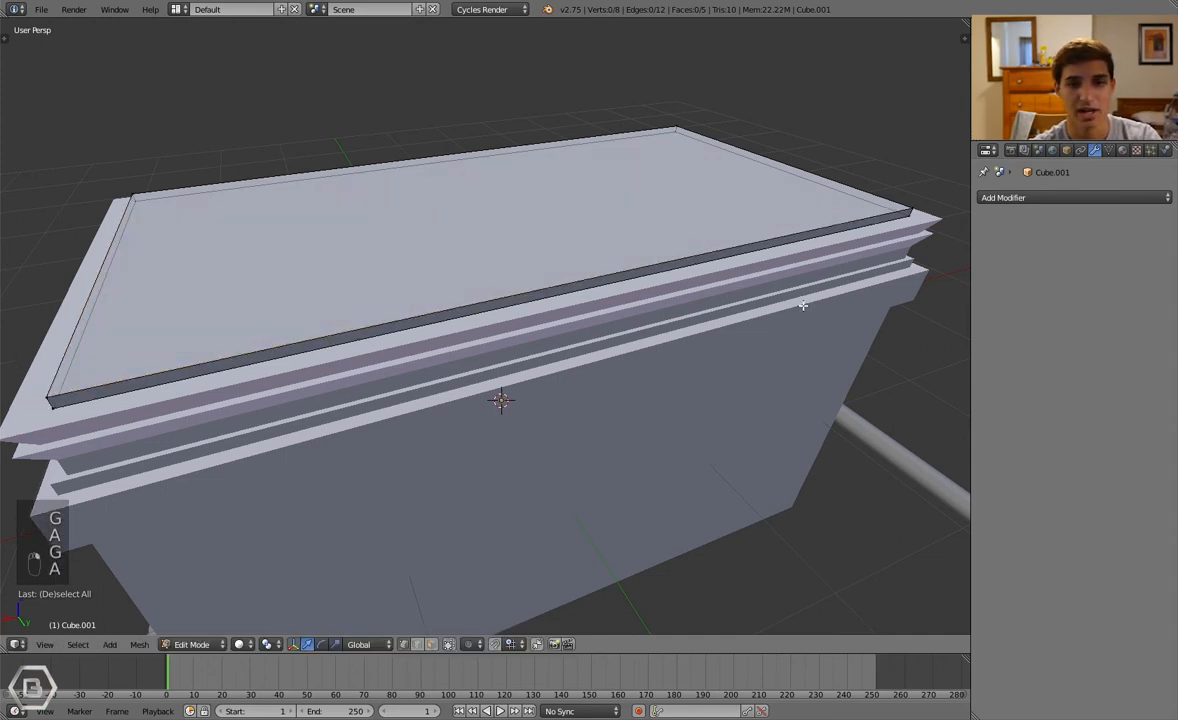
Add a centred loop cut across the lid's short direction without sliding it, and clear the selection
{"action": "middle_click_drag", "start_coordinate": [690, 313], "coordinate": [550, 316]}
{"action": "key", "text": "Tab"}
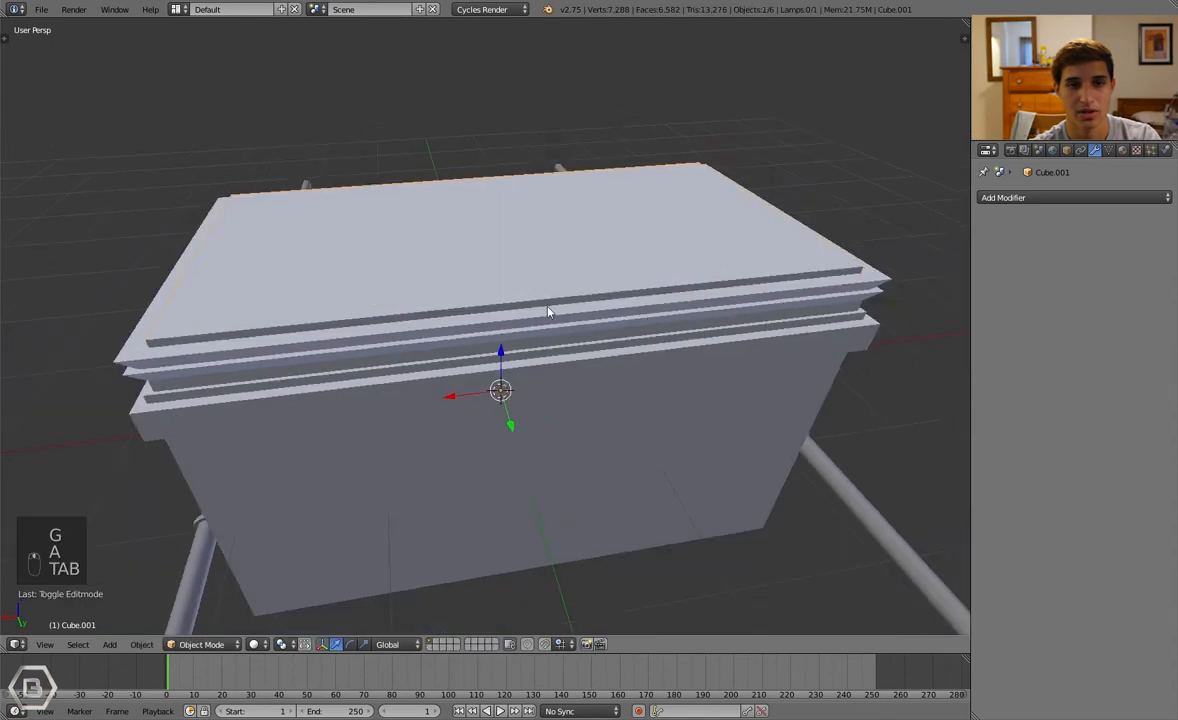
{"action": "key", "text": "Tab"}
{"action": "key", "text": "ctrl+r"}
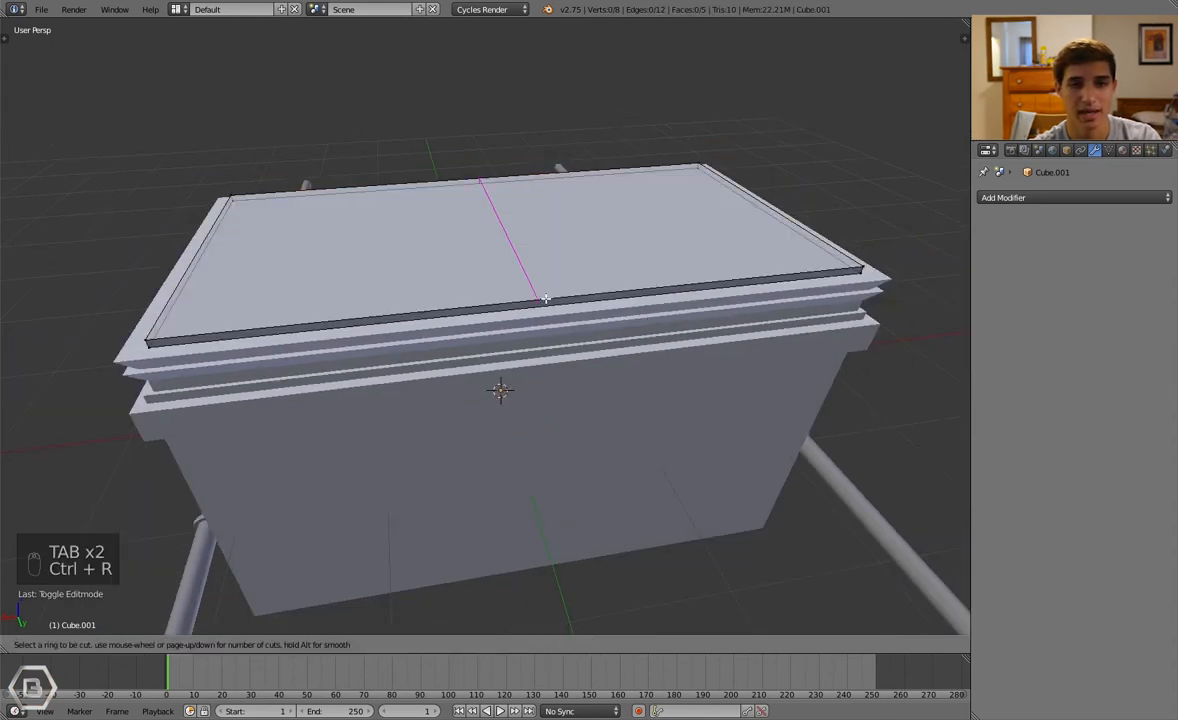
{"action": "left_click", "coordinate": [491, 196]}
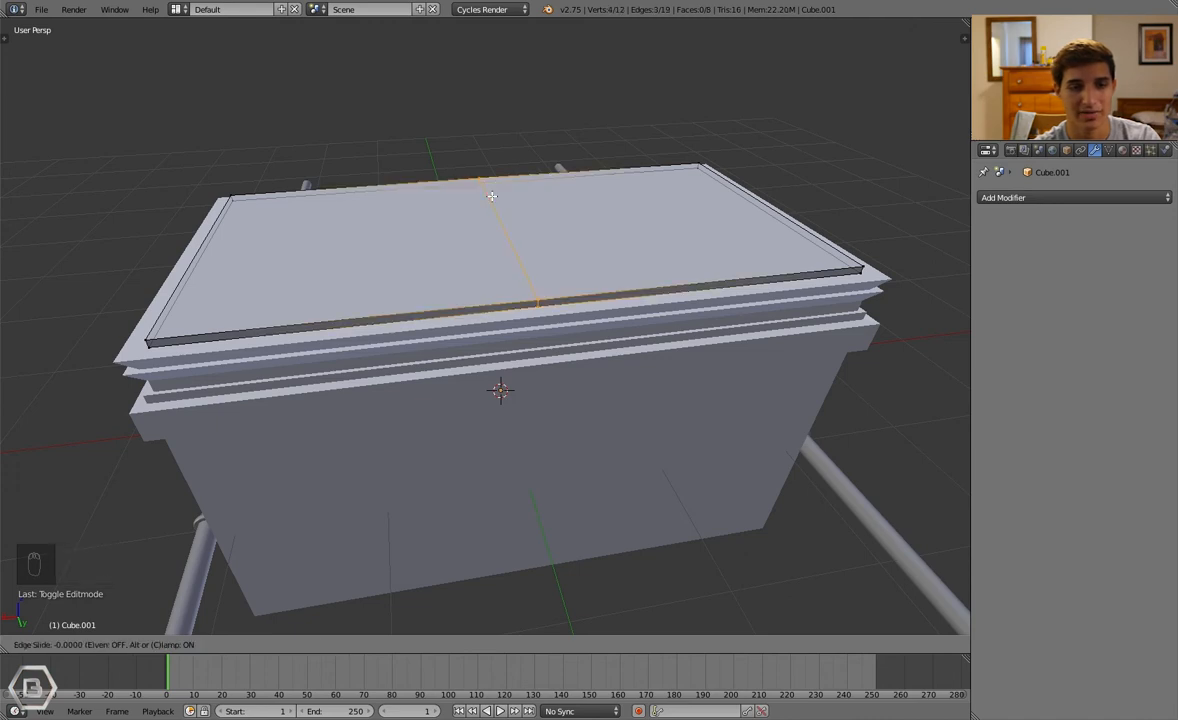
{"action": "right_click", "coordinate": [491, 196]}
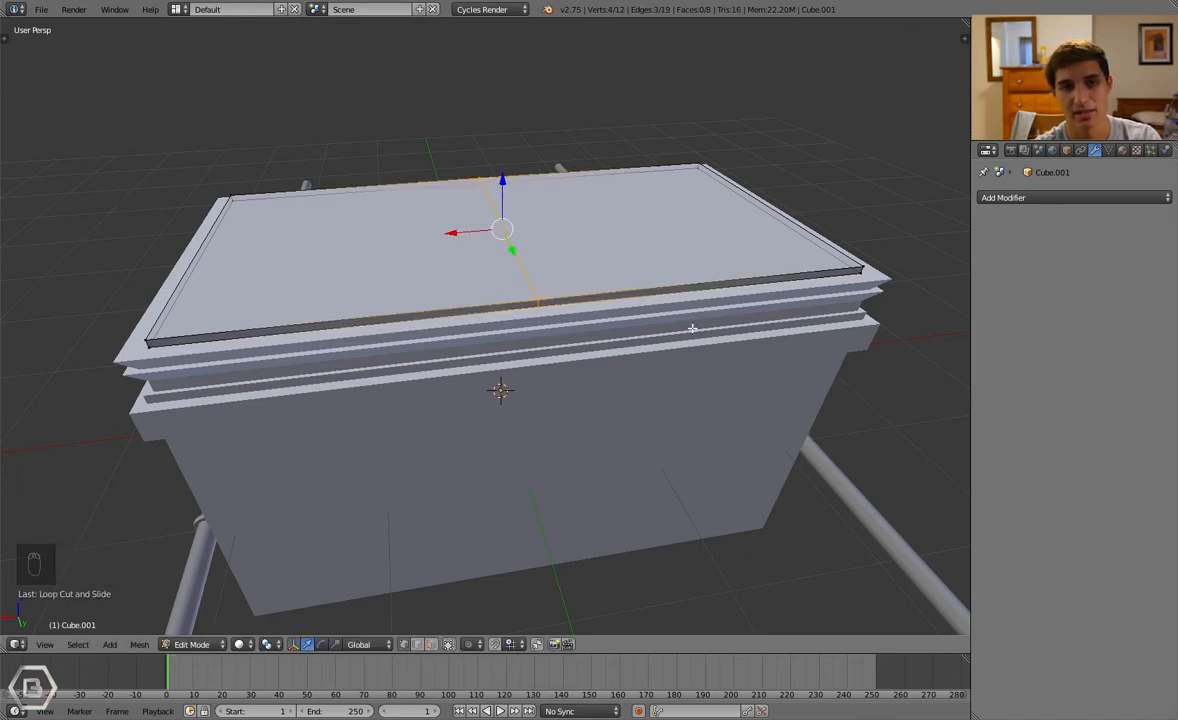
{"action": "middle_click_drag", "start_coordinate": [493, 254], "coordinate": [543, 215]}
{"action": "key", "text": "a"}
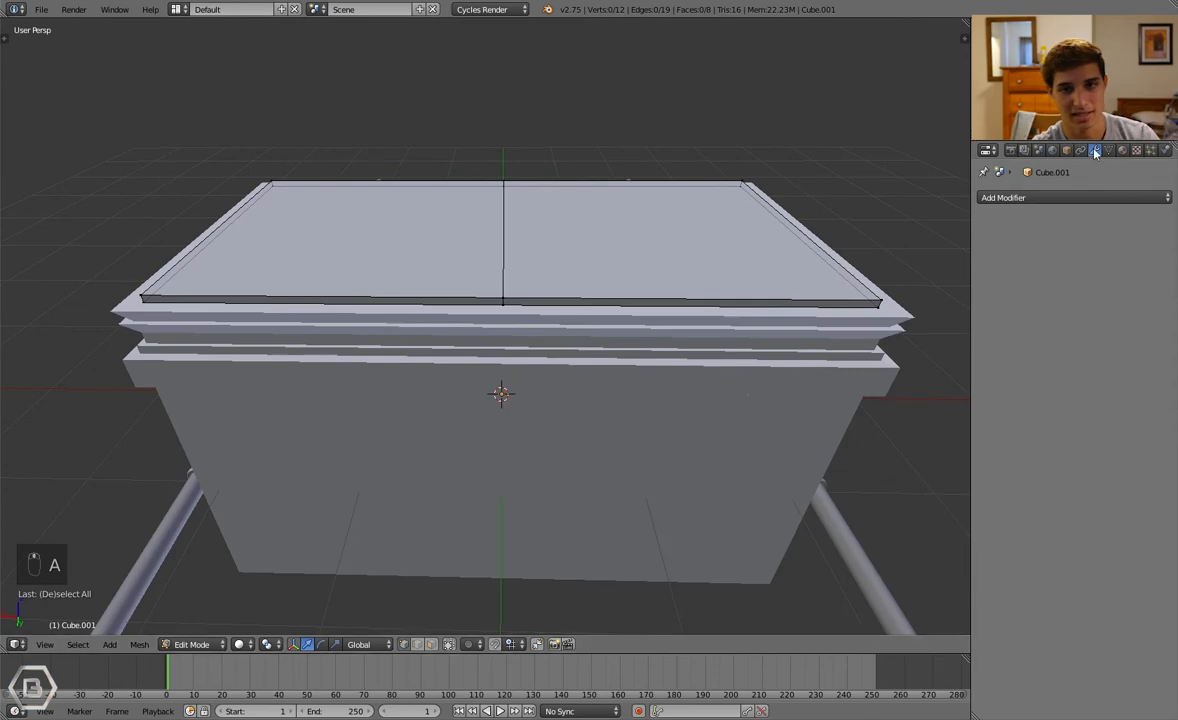
Examine the divided lid, the box and its rods from several angles
{"action": "middle_click_drag", "start_coordinate": [712, 268], "coordinate": [515, 292]}
{"action": "middle_click_drag", "start_coordinate": [440, 228], "coordinate": [481, 325]}
{"action": "middle_click_drag", "start_coordinate": [640, 407], "coordinate": [553, 412]}
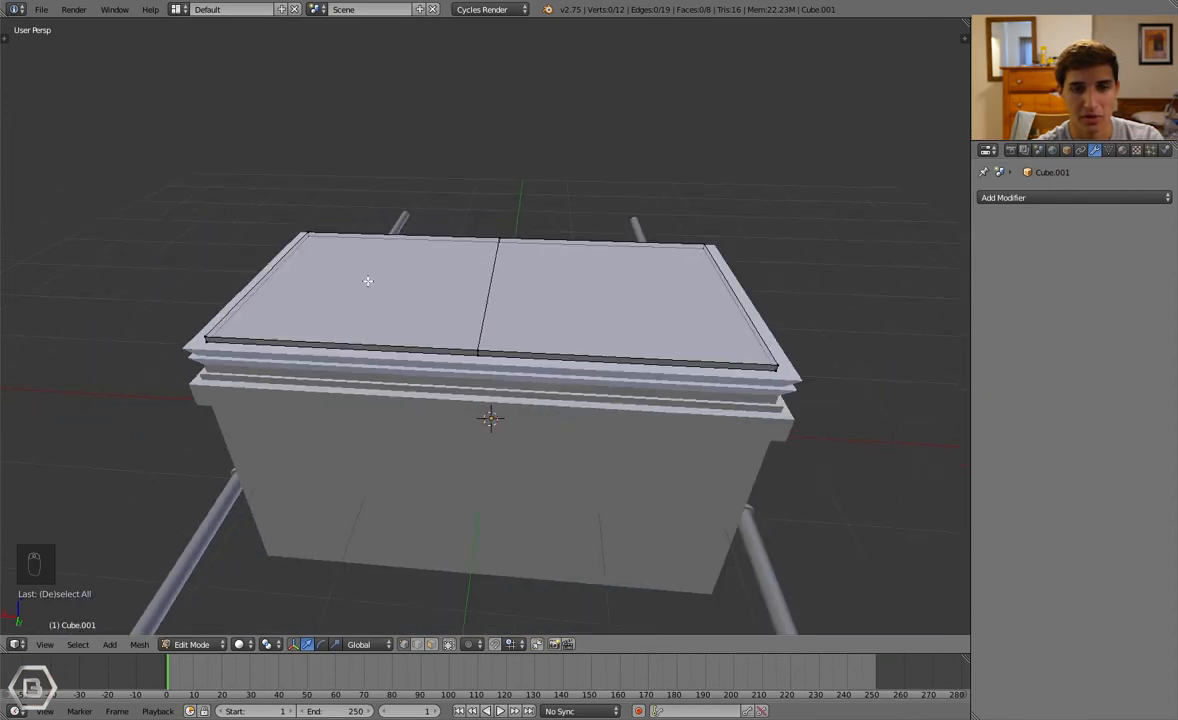
{"action": "middle_click_drag", "start_coordinate": [368, 281], "coordinate": [425, 303]}
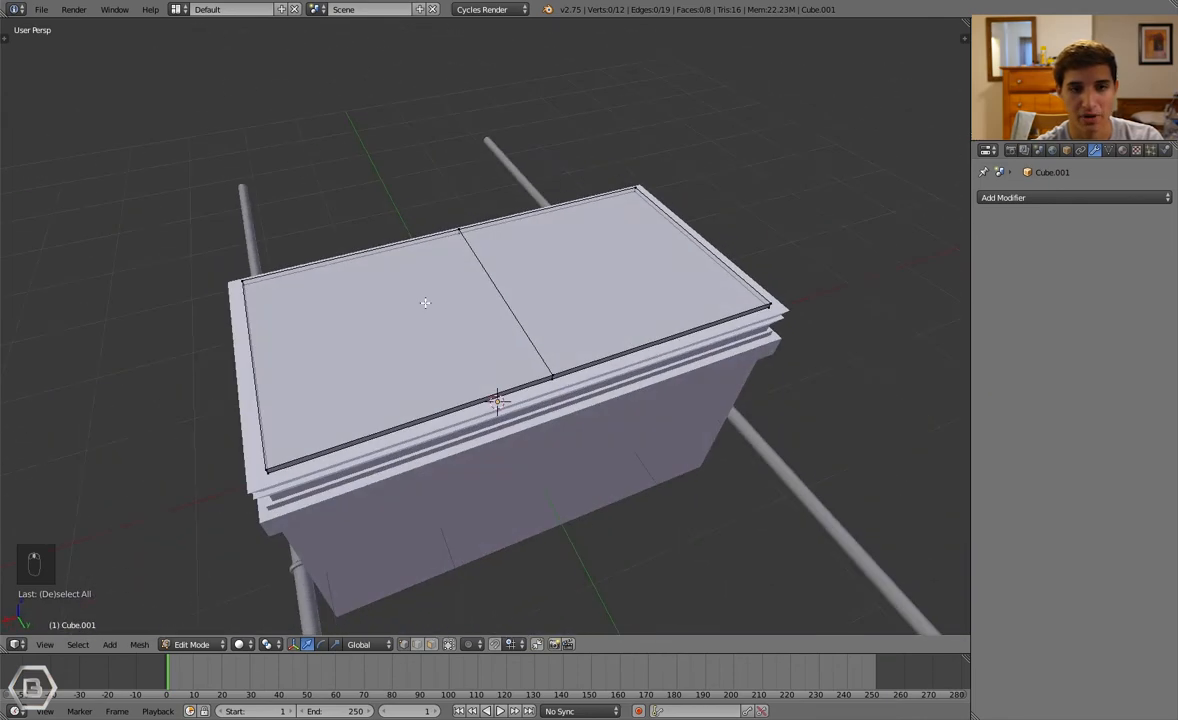
{"action": "middle_click_drag", "start_coordinate": [638, 267], "coordinate": [619, 272]}
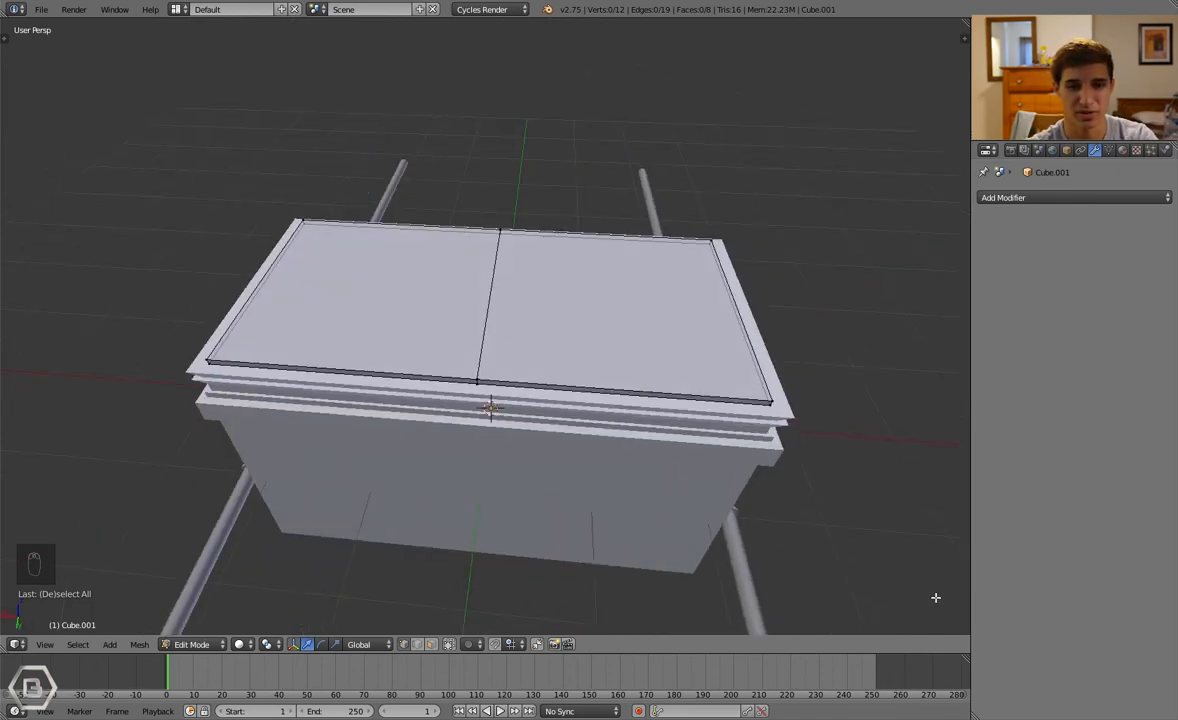
{"action": "middle_click_drag", "start_coordinate": [831, 426], "coordinate": [552, 435]}
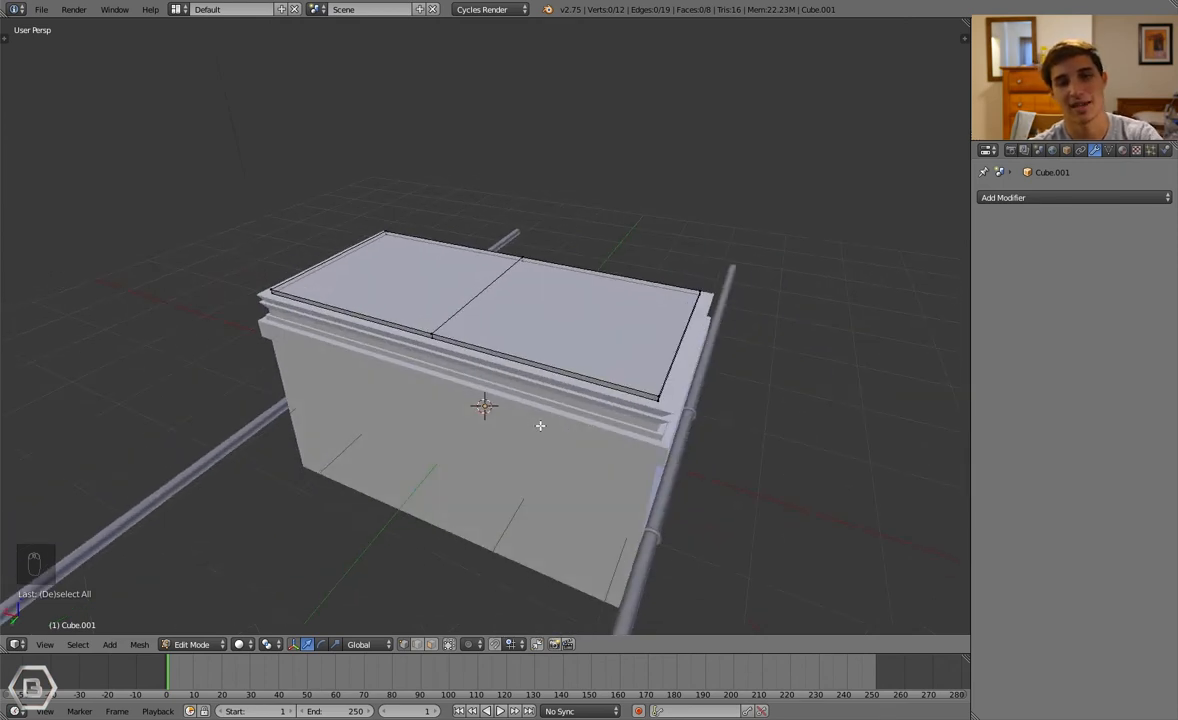
{"action": "middle_click_drag", "start_coordinate": [542, 426], "coordinate": [658, 354]}
{"action": "scroll", "coordinate": [614, 339], "scroll_direction": "down", "scroll_amount": 1}
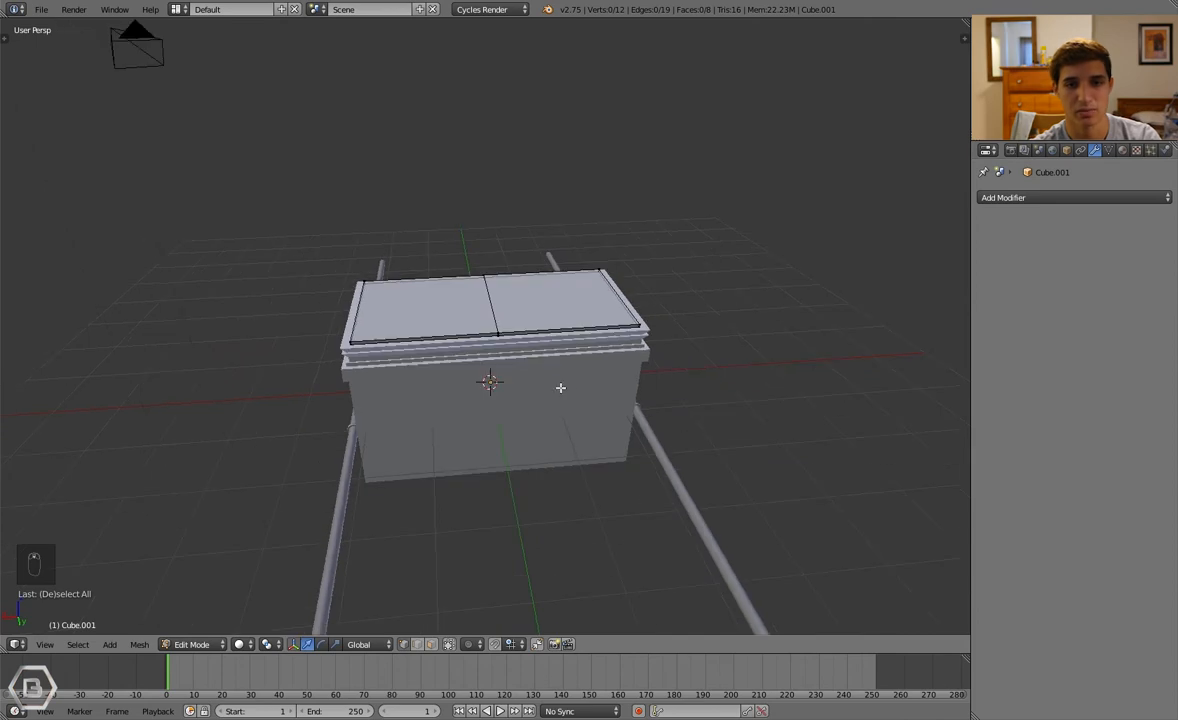
Add a Mirror modifier on the X axis to the flat lid slab on top of the chest
{"action": "scroll", "coordinate": [663, 389], "scroll_direction": "up", "scroll_amount": 2}
{"action": "middle_click_drag", "start_coordinate": [663, 389], "coordinate": [747, 371]}
{"action": "key", "text": "Tab"}
{"action": "key", "text": "a"}
{"action": "key", "text": "a"}
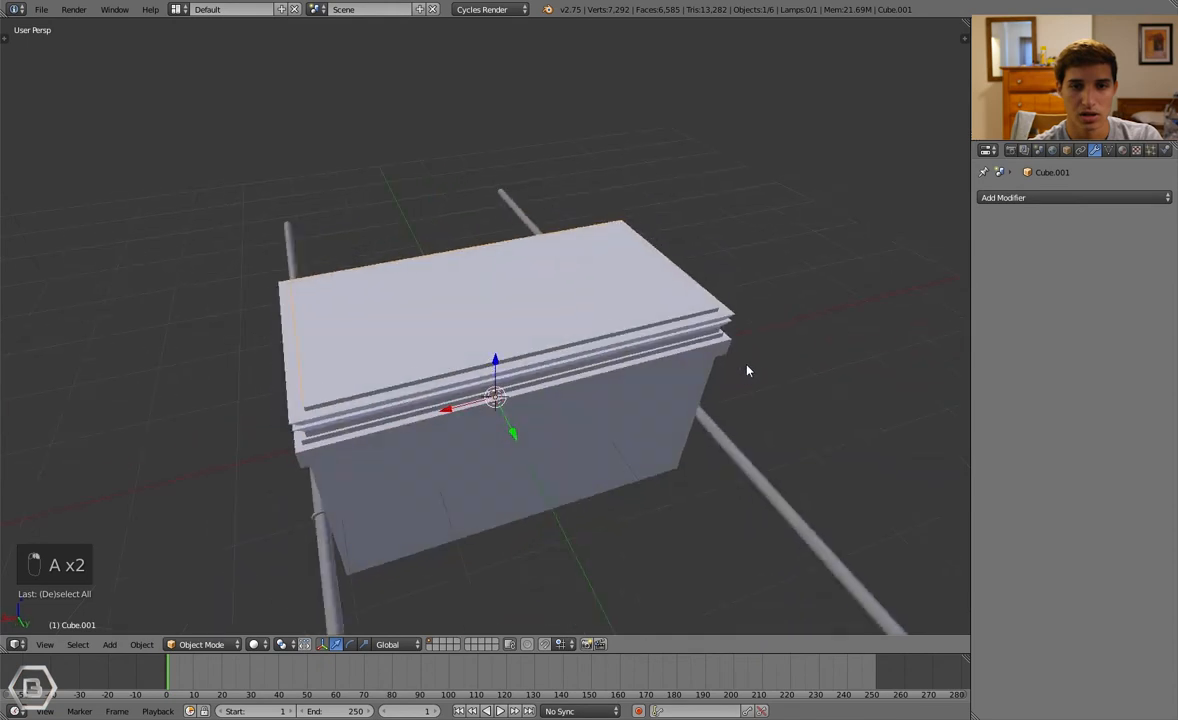
{"action": "left_click", "coordinate": [1053, 199]}
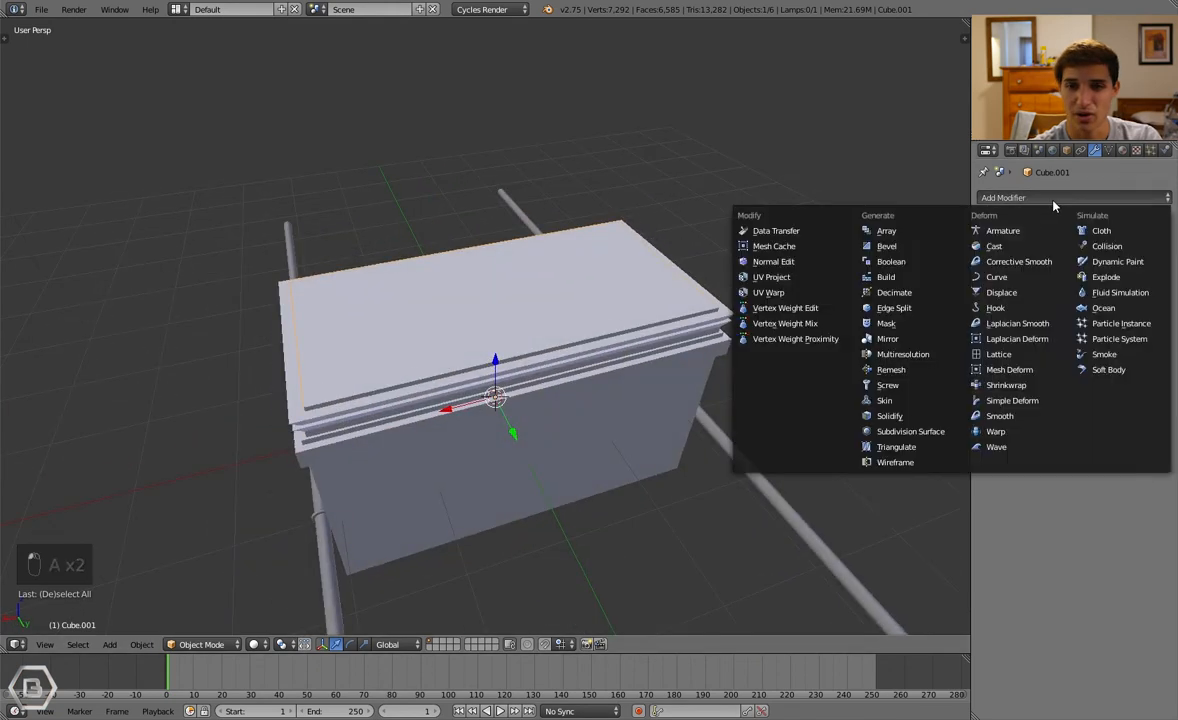
{"action": "left_click", "coordinate": [906, 340]}
Delete the lid slab's end vertices on one side of its centre edge loop so the Mirror modifier supplies that half
{"action": "key", "text": "Tab"}
{"action": "key", "text": "a"}
{"action": "key", "text": "a"}
{"action": "middle_click_drag", "start_coordinate": [558, 334], "coordinate": [584, 224]}
{"action": "key", "text": "a"}
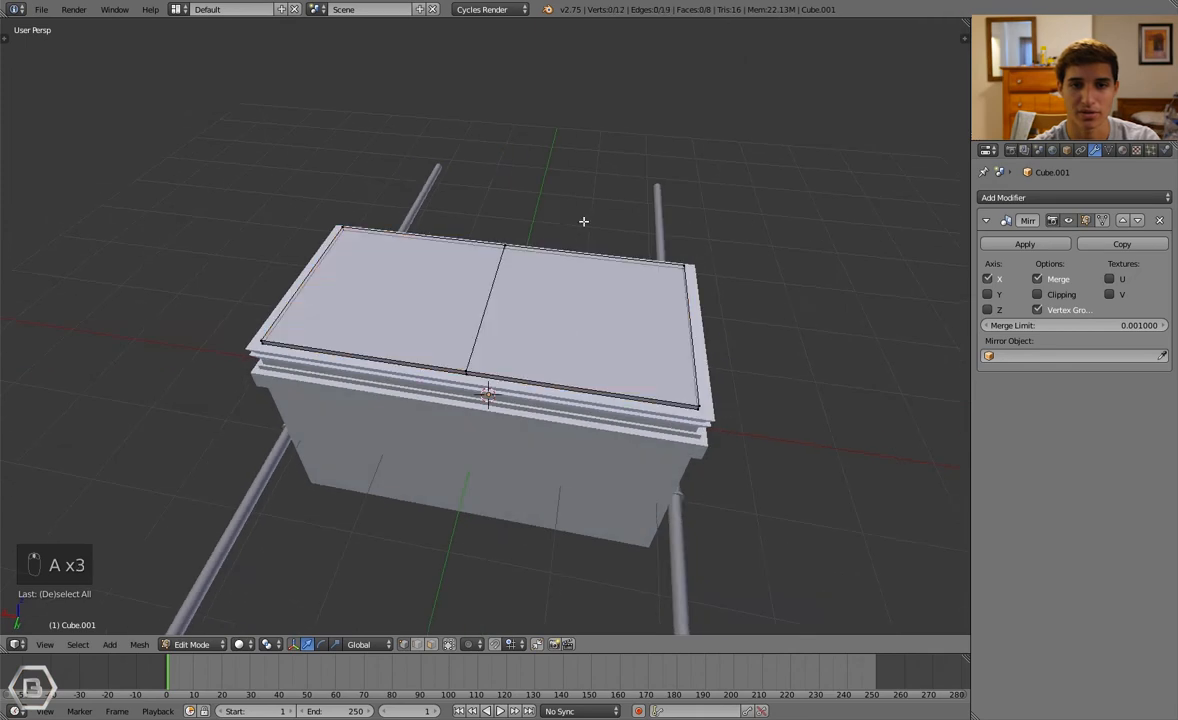
{"action": "key", "text": "b"}
{"action": "key", "text": "g"}
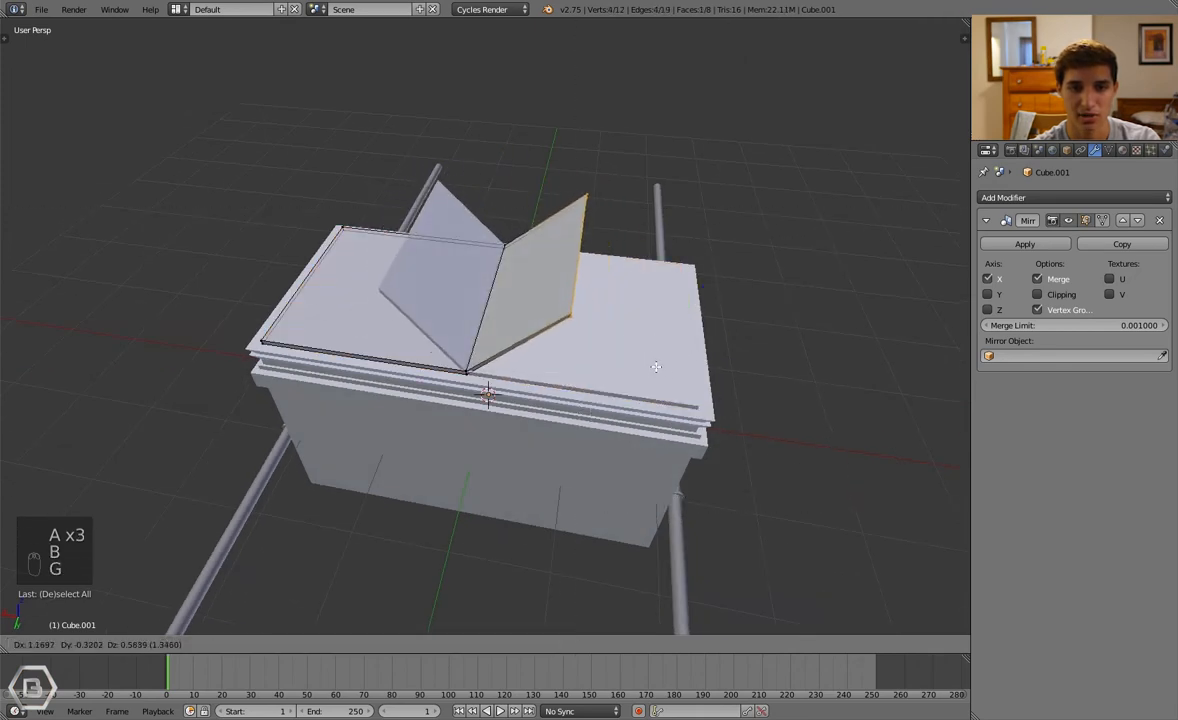
{"action": "right_click", "coordinate": [610, 357]}
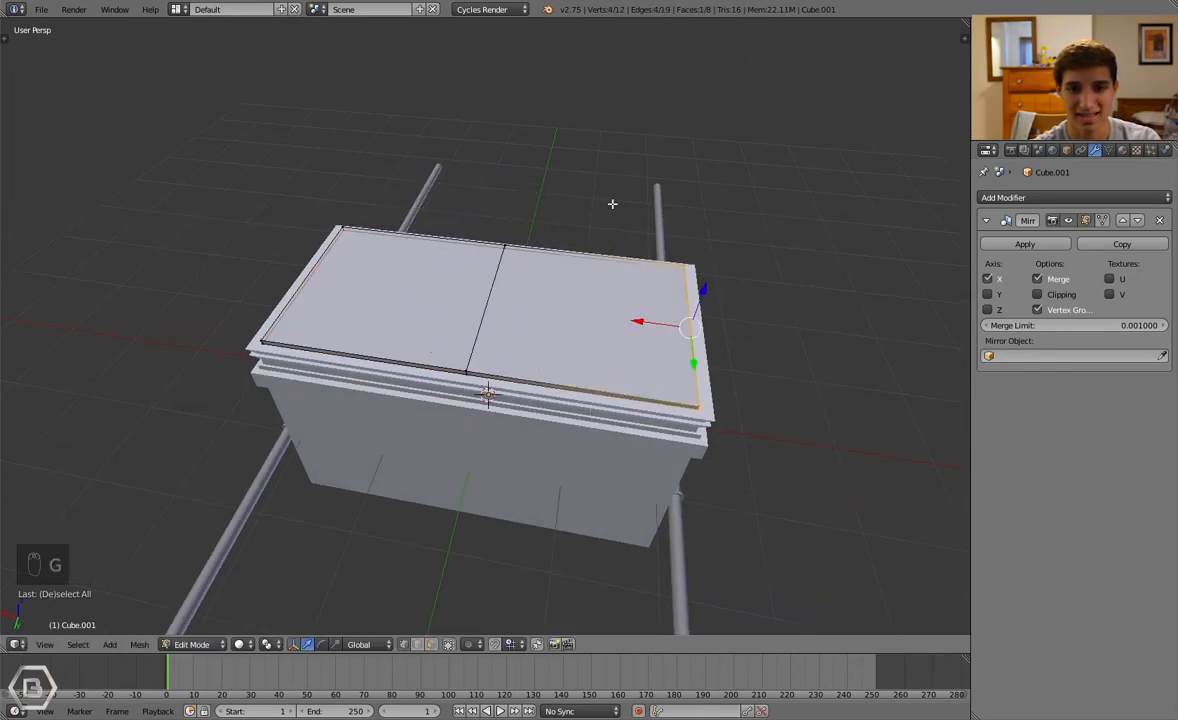
{"action": "middle_click_drag", "start_coordinate": [738, 319], "coordinate": [759, 314]}
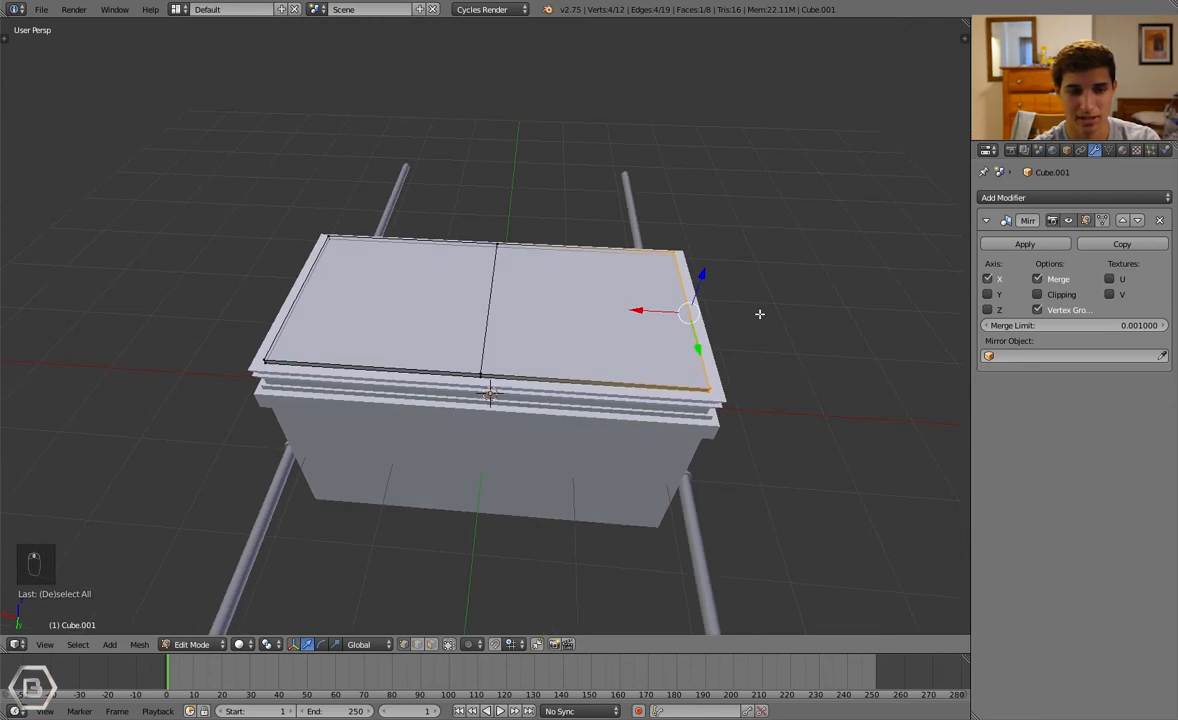
{"action": "key", "text": "x"}
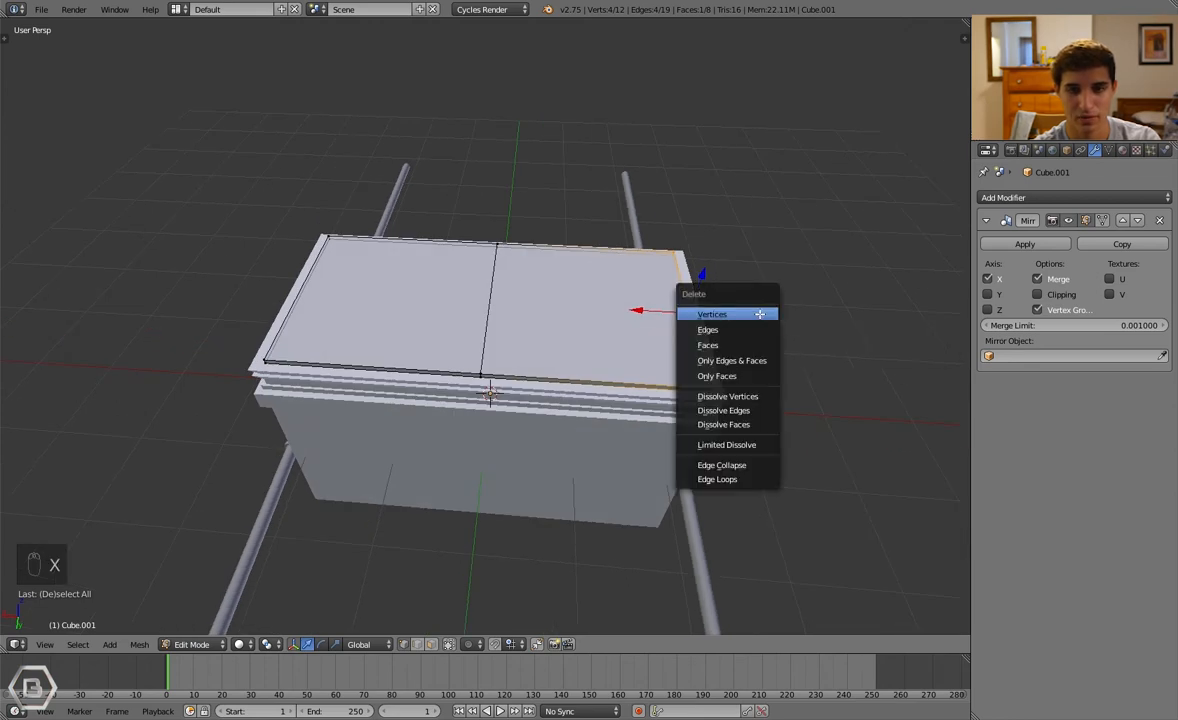
{"action": "left_click", "coordinate": [758, 314]}
{"action": "key", "text": "Tab"}
{"action": "key", "text": "g"}
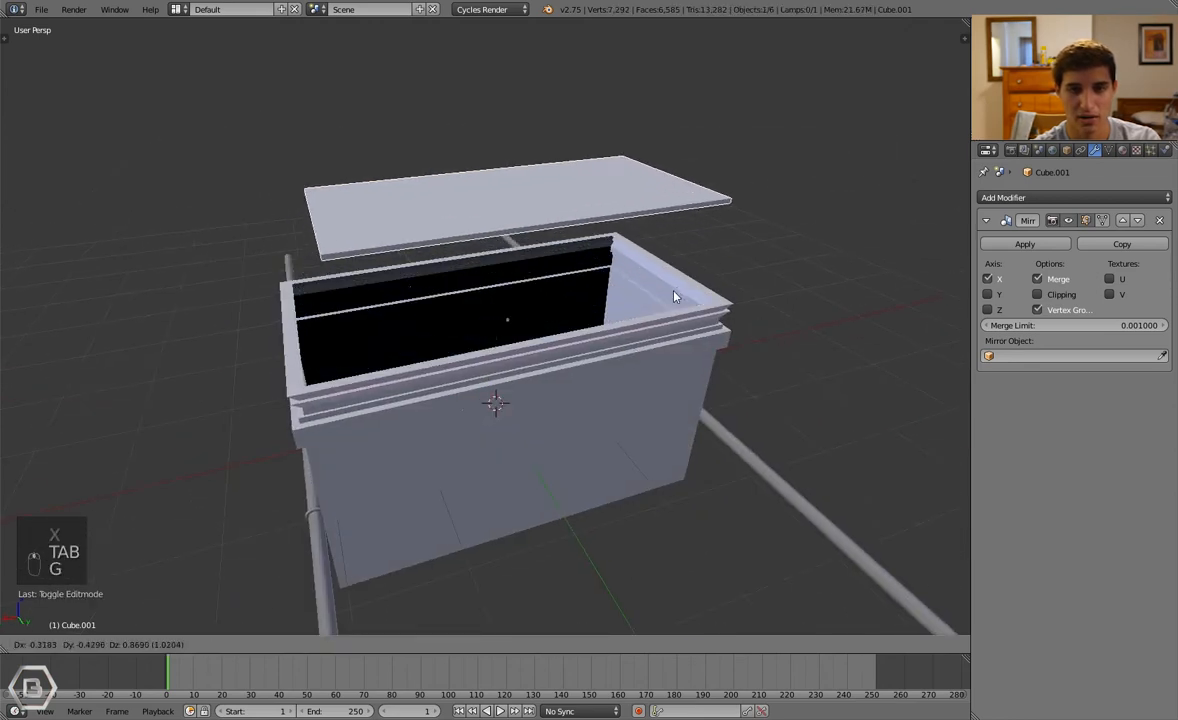
{"action": "right_click", "coordinate": [650, 293]}
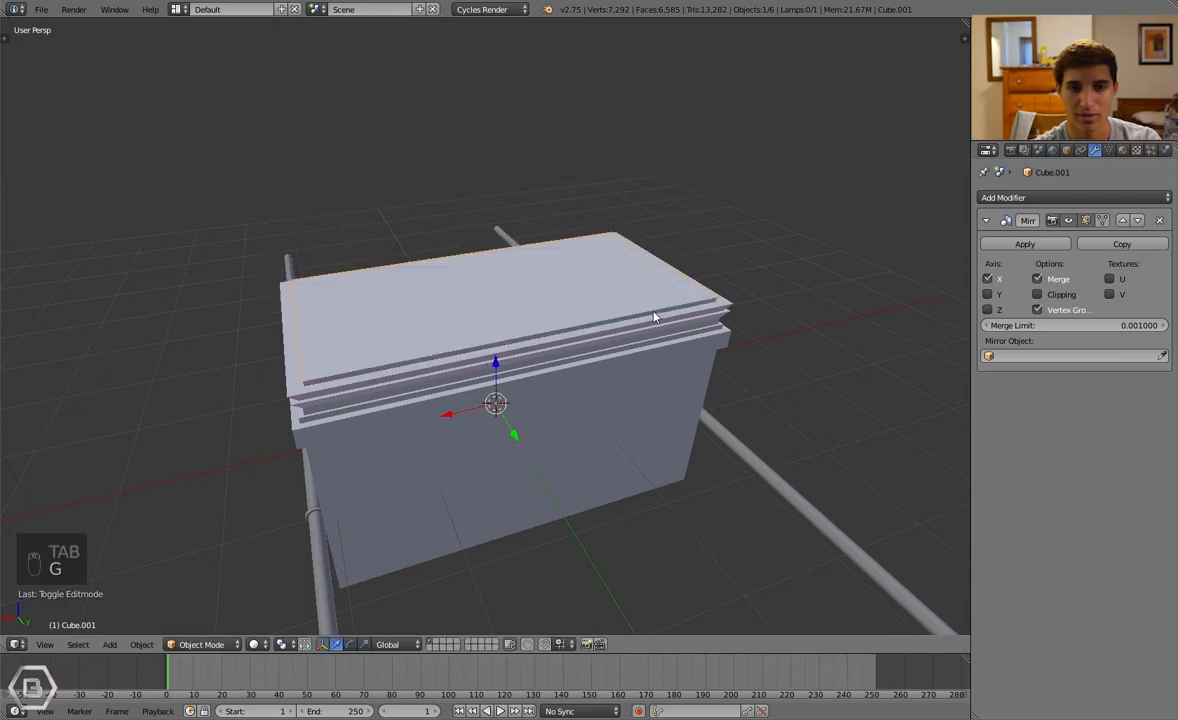
Select the top face of the remaining lid half and snap the 3D cursor to it
{"action": "key", "text": "Tab"}
{"action": "key", "text": "a"}
{"action": "key", "text": "a"}
{"action": "middle_click_drag", "start_coordinate": [470, 310], "coordinate": [489, 352]}
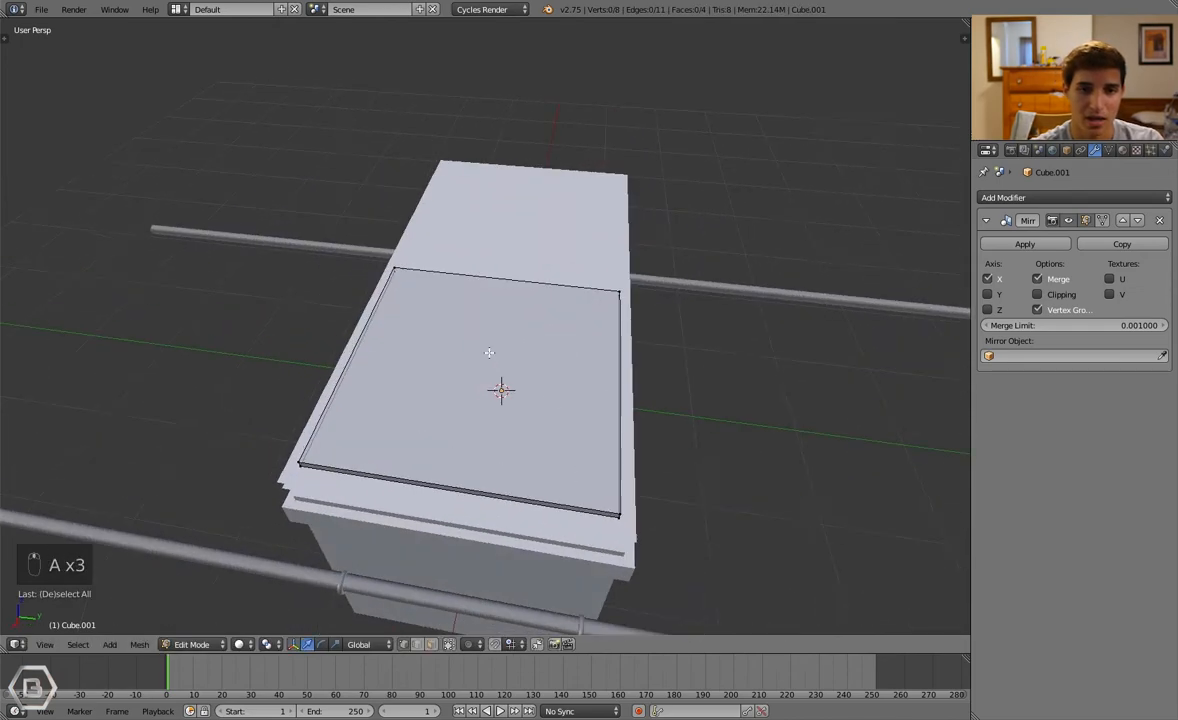
{"action": "middle_click_drag", "start_coordinate": [488, 398], "coordinate": [812, 386]}
{"action": "right_click", "coordinate": [500, 434]}
{"action": "key", "text": "shift+s"}
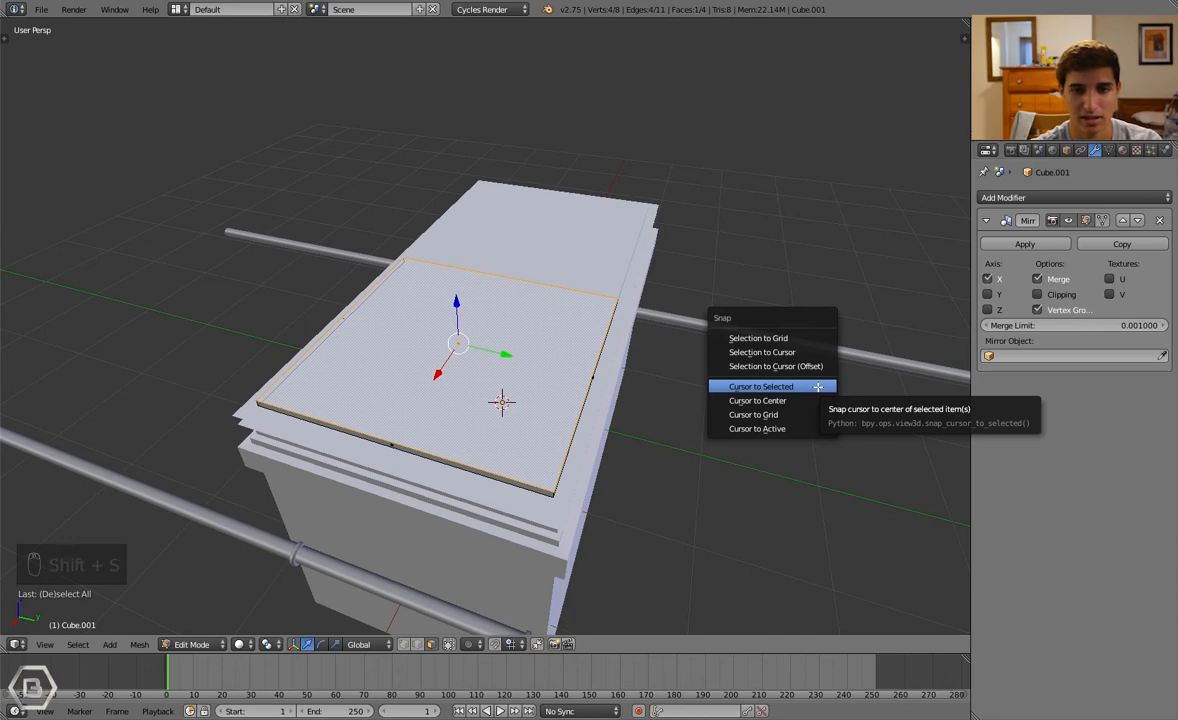
{"action": "left_click", "coordinate": [818, 386]}
{"action": "key", "text": "Tab"}
{"action": "middle_click_drag", "start_coordinate": [731, 385], "coordinate": [634, 318]}
{"action": "key", "text": "shift+a"}
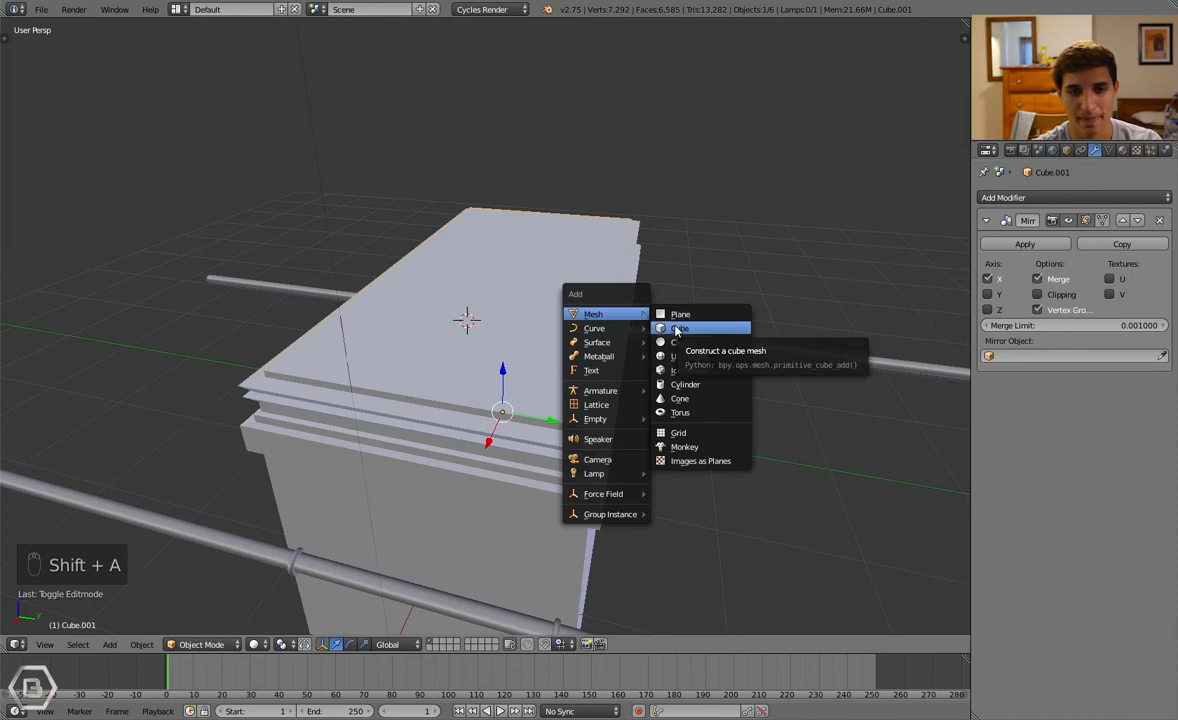
{"action": "key", "text": "Tab"}
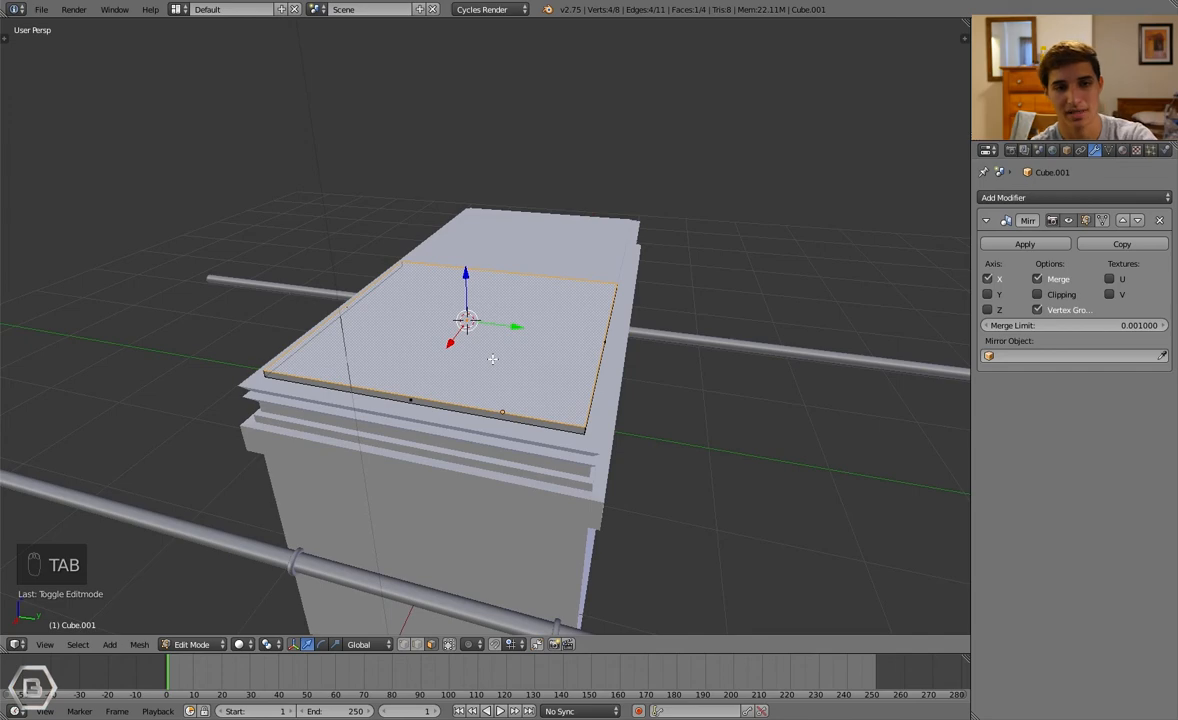
Add a cube at the 3D cursor inside the lid mesh and scale it down to about 0.14
{"action": "key", "text": "shift+a"}
{"action": "left_click", "coordinate": [663, 372]}
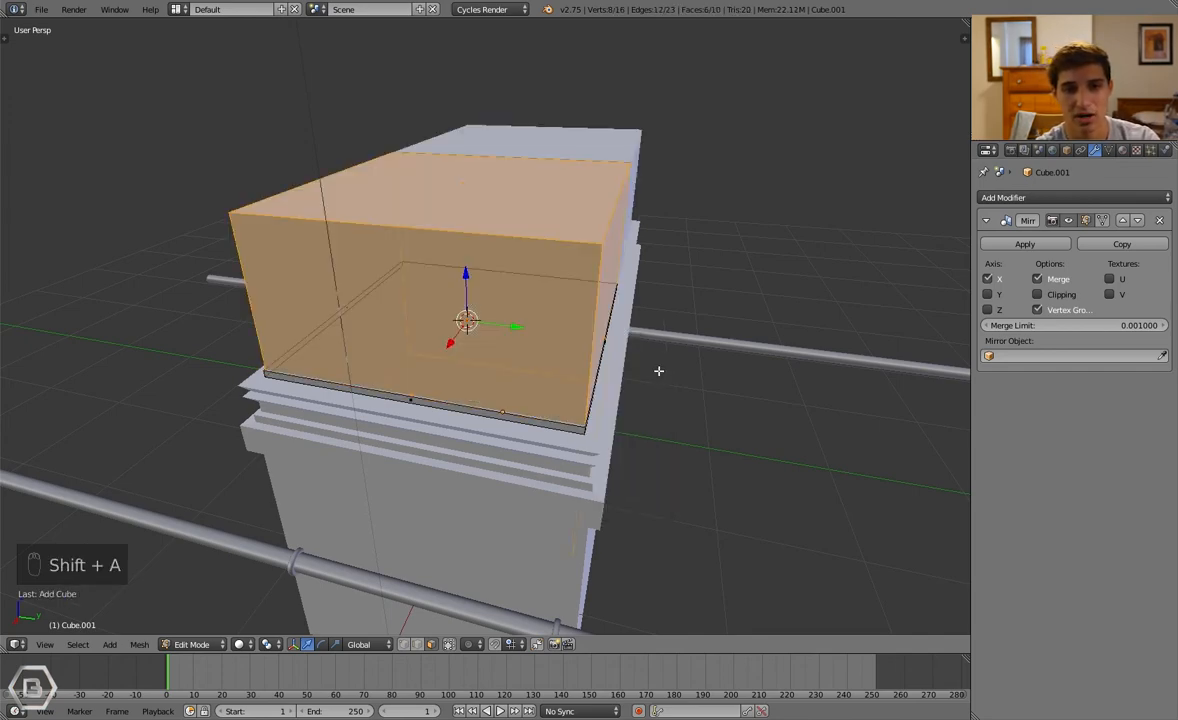
{"action": "middle_click_drag", "start_coordinate": [657, 368], "coordinate": [639, 368]}
{"action": "key", "text": "s"}
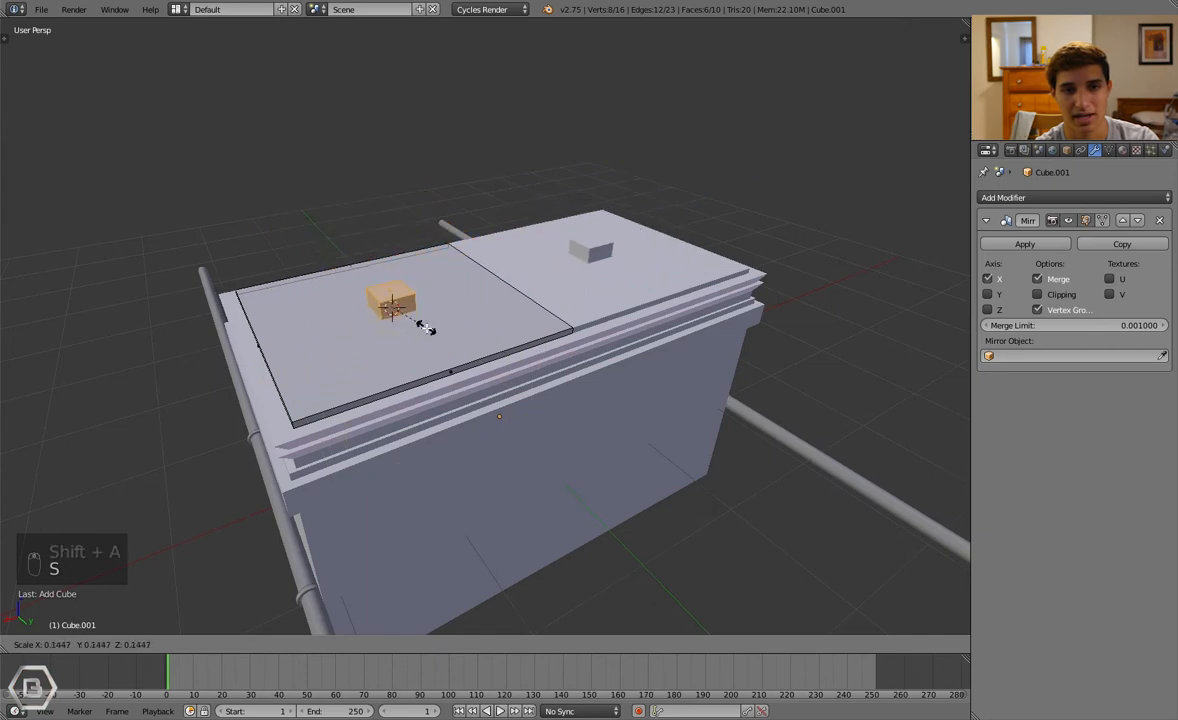
{"action": "left_click", "coordinate": [420, 324]}
Shift the small cube along Y and X, and raise it about 0.15 along Z above the lid surface
{"action": "key", "text": "g"}
{"action": "key", "text": "y"}
{"action": "left_click", "coordinate": [407, 334]}
{"action": "key", "text": "g"}
{"action": "key", "text": "x"}
{"action": "left_click", "coordinate": [389, 343]}
{"action": "key", "text": "g"}
{"action": "key", "text": "z"}
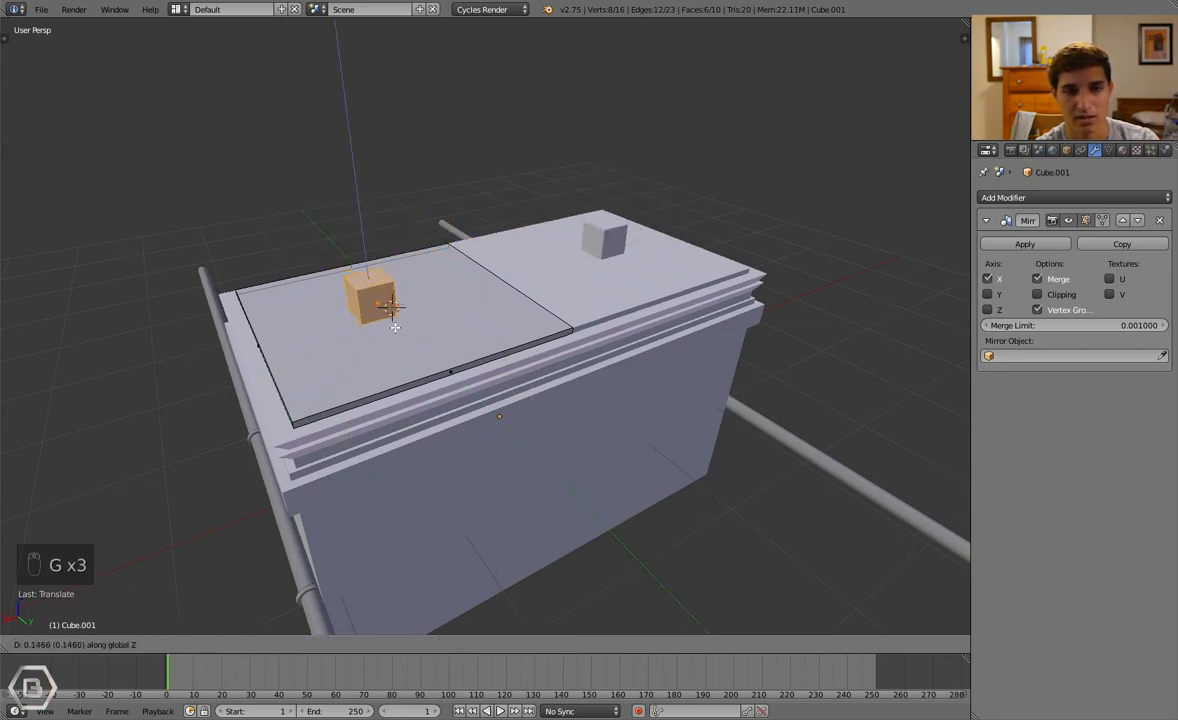
{"action": "left_click", "coordinate": [396, 328]}
Try to move the small cube's front and back faces together
{"action": "key", "text": "Tab"}
{"action": "key", "text": "KP_Decimal"}
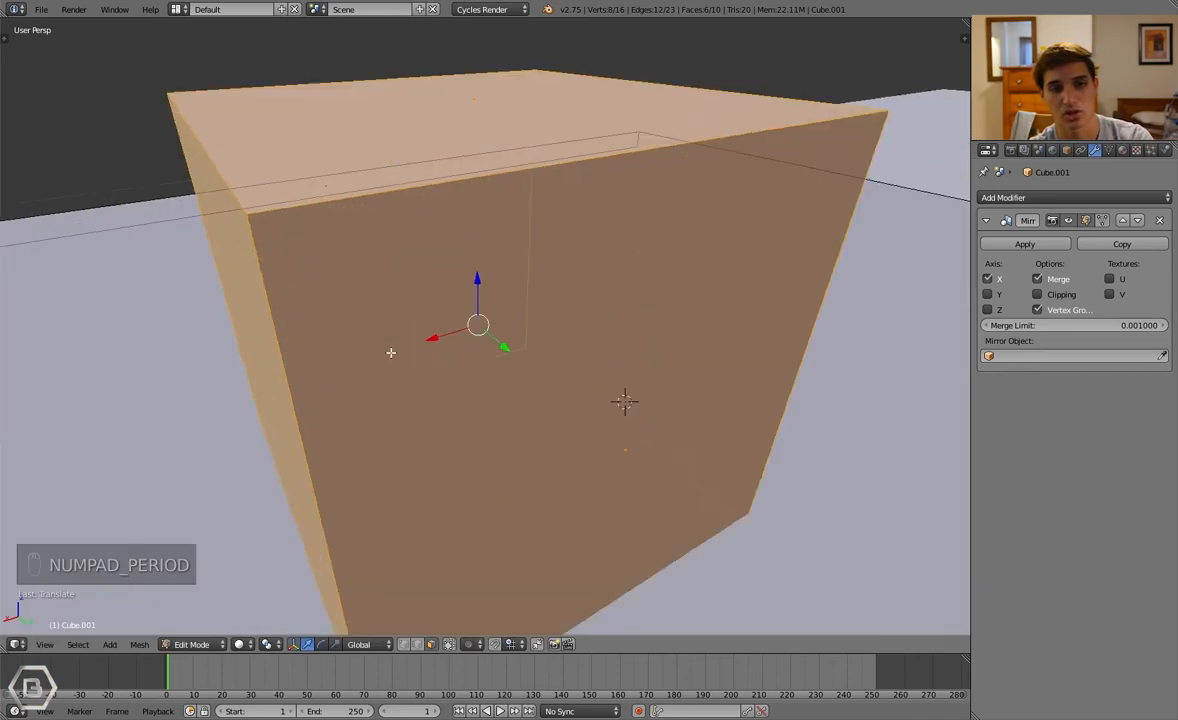
{"action": "scroll", "coordinate": [443, 339], "scroll_direction": "down", "scroll_amount": 6}
{"action": "middle_click_drag", "start_coordinate": [452, 315], "coordinate": [656, 332]}
{"action": "key", "text": "a"}
{"action": "key", "text": "a"}
{"action": "scroll", "coordinate": [424, 337], "scroll_direction": "down", "scroll_amount": 3}
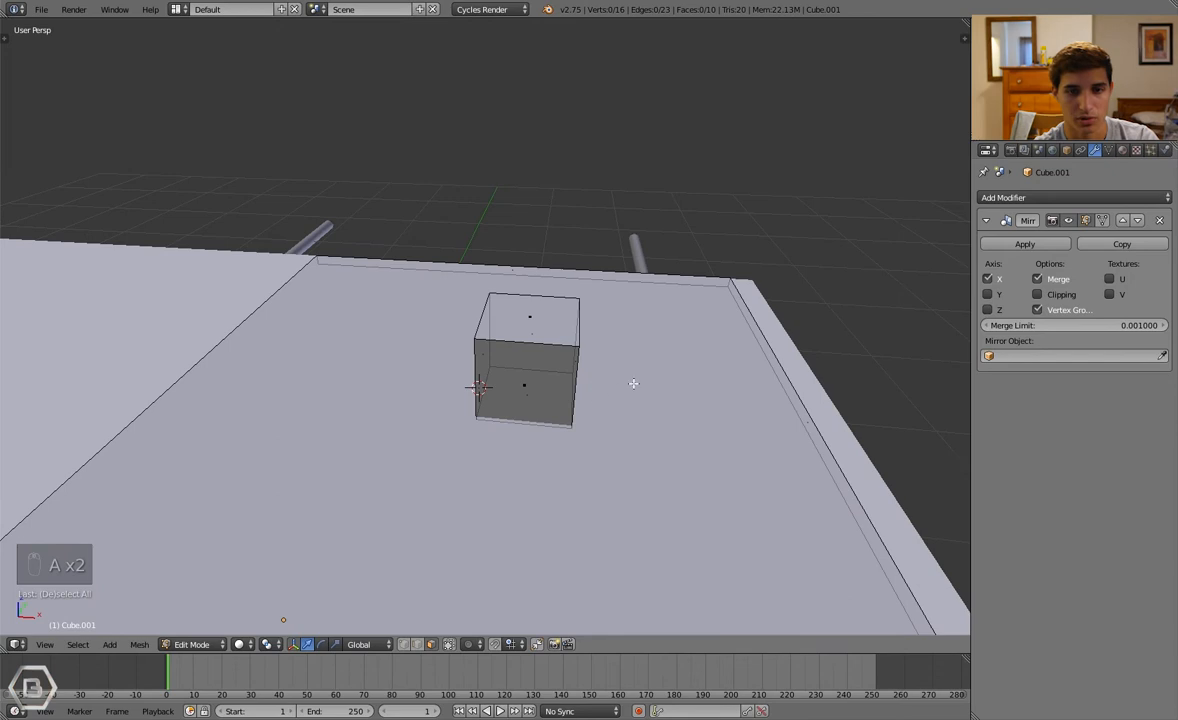
{"action": "key", "text": "a"}
{"action": "key", "text": "a"}
{"action": "right_click", "coordinate": [536, 333]}
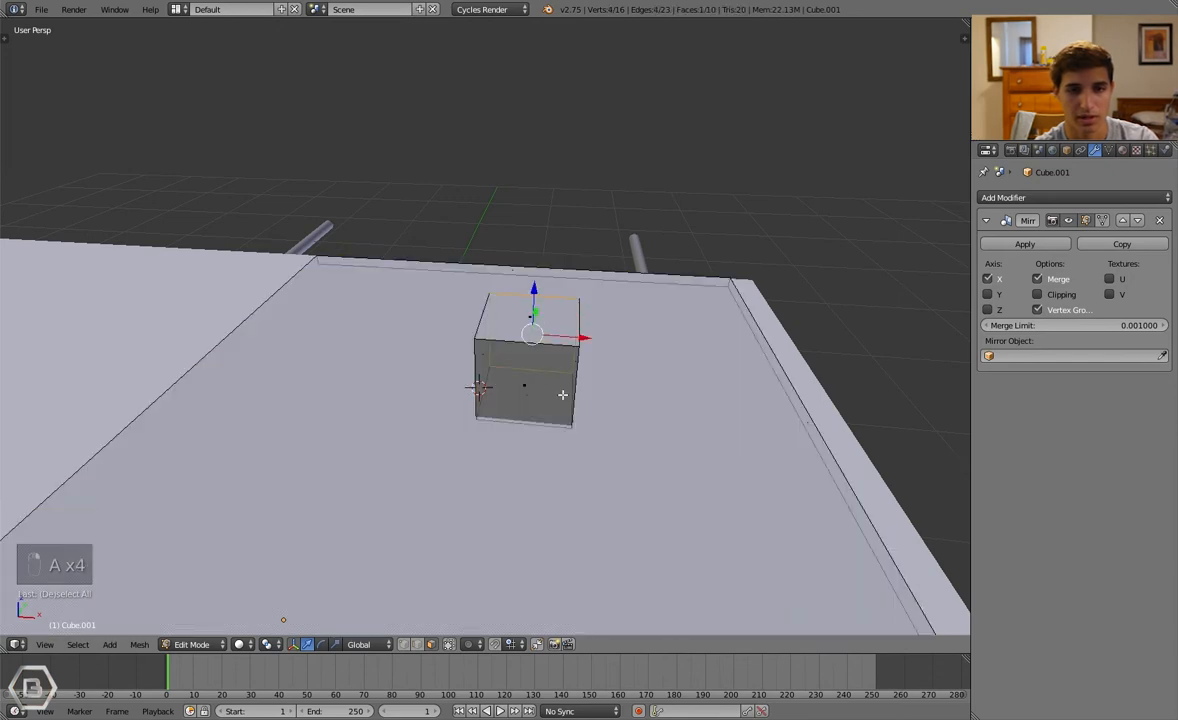
{"action": "right_click", "coordinate": [560, 388], "text": "shift"}
{"action": "key", "text": "g"}
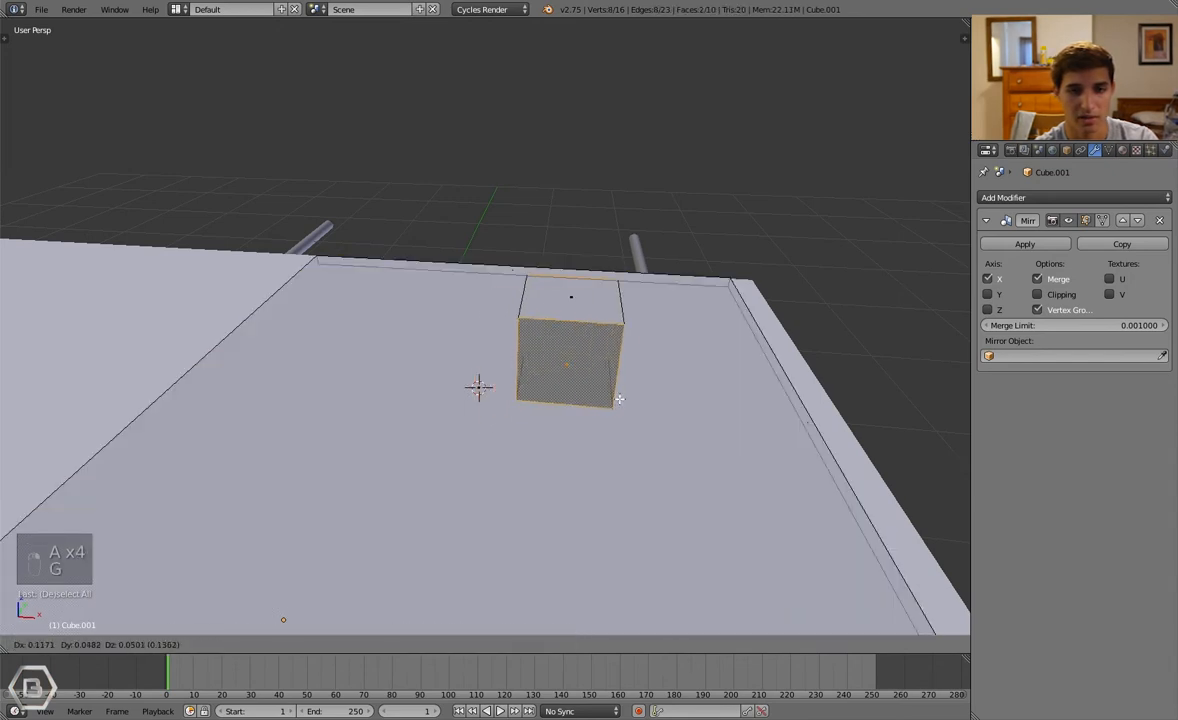
{"action": "right_click", "coordinate": [618, 400]}
Select all linked geometry of the small cube and scale it down slightly
{"action": "right_click", "coordinate": [547, 335]}
{"action": "middle_click_drag", "start_coordinate": [566, 344], "coordinate": [426, 330]}
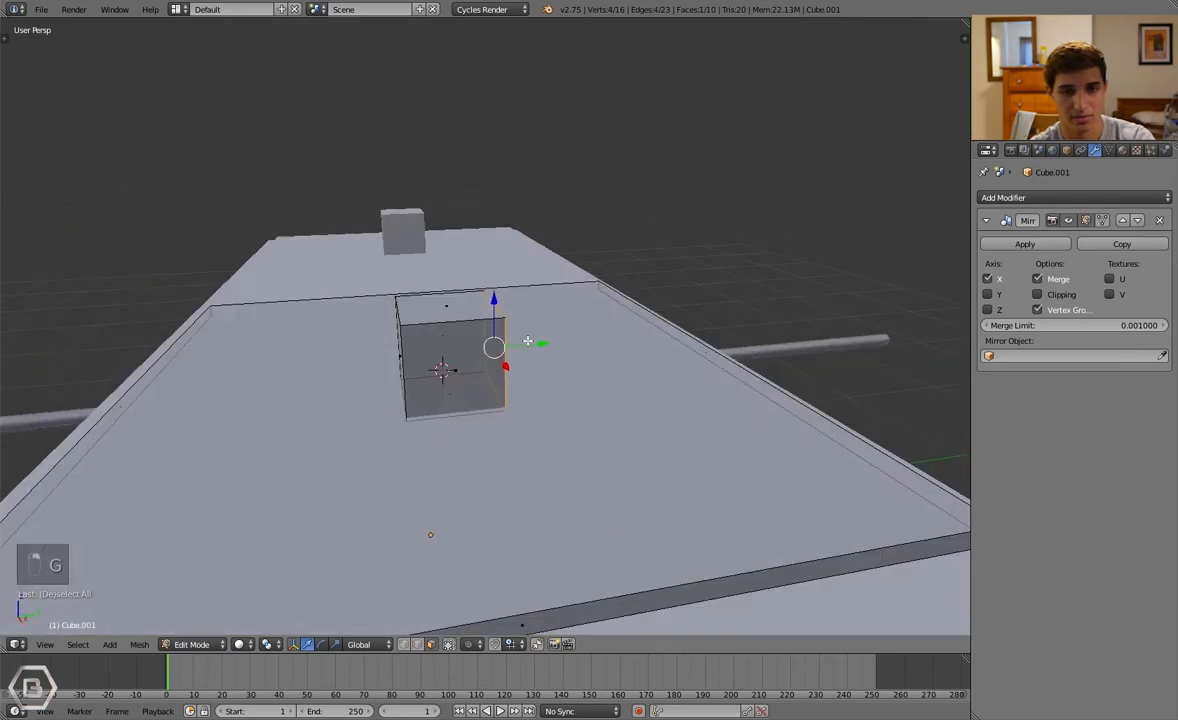
{"action": "key", "text": "ctrl+l"}
{"action": "middle_click_drag", "start_coordinate": [523, 337], "coordinate": [658, 388]}
{"action": "key", "text": "s"}
{"action": "left_click", "coordinate": [620, 375]}
Reposition the whole small cube on the lid half
{"action": "key", "text": "g"}
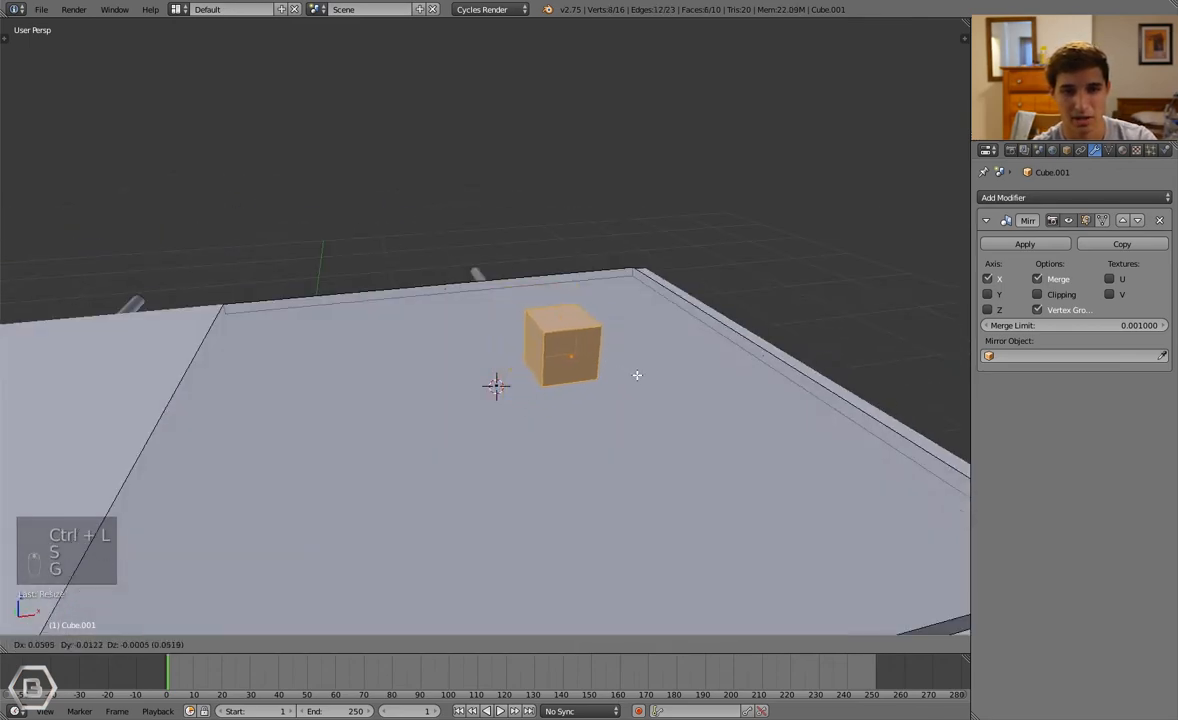
{"action": "right_click", "coordinate": [641, 373]}
{"action": "key", "text": "g"}
{"action": "left_click", "coordinate": [678, 374]}
{"action": "key", "text": "a"}
{"action": "middle_click_drag", "start_coordinate": [653, 383], "coordinate": [531, 400]}
{"action": "right_click", "coordinate": [510, 385]}
{"action": "key", "text": "ctrl+l"}
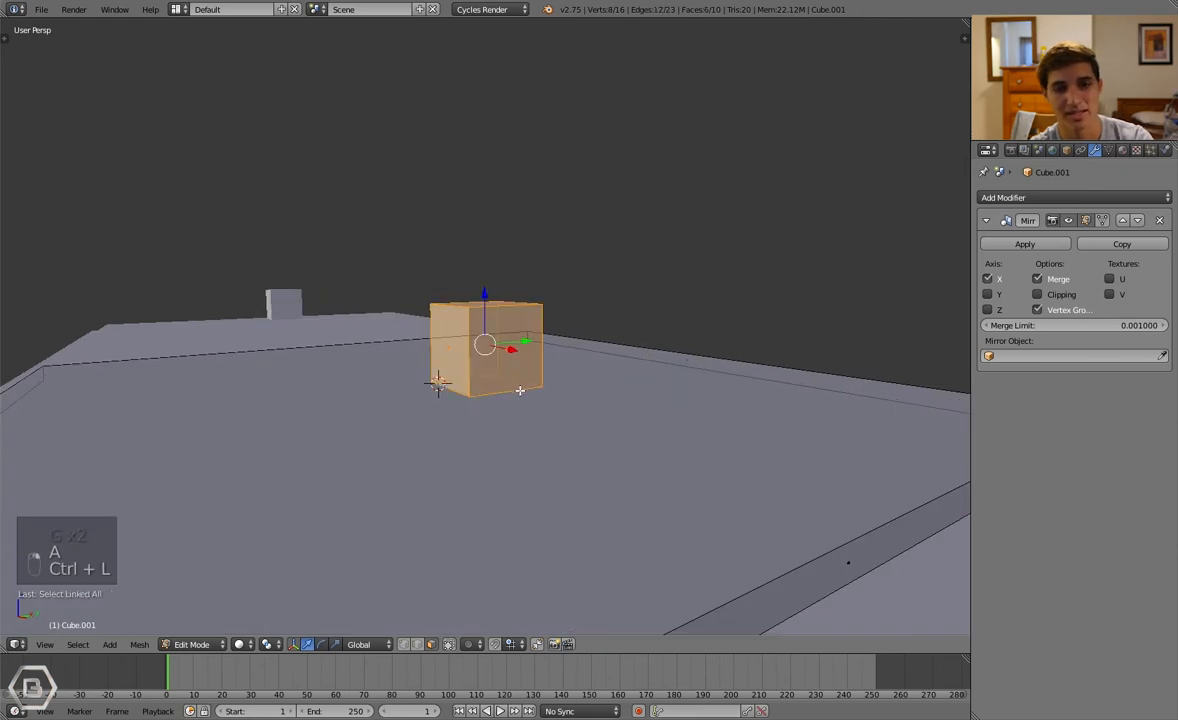
{"action": "key", "text": "g"}
{"action": "left_click", "coordinate": [526, 358]}
{"action": "key", "text": "a"}
Narrow the small cube by moving its side face nearest the lid's centre about 0.04 along X
{"action": "mouse_move", "coordinate": [526, 358]}
{"action": "middle_mouse_down"}
{"action": "mouse_move", "coordinate": [479, 352]}
{"action": "mouse_move", "coordinate": [502, 371]}
{"action": "mouse_move", "coordinate": [470, 350]}
{"action": "mouse_move", "coordinate": [513, 364]}
{"action": "middle_mouse_up"}
{"action": "right_click", "coordinate": [453, 333]}
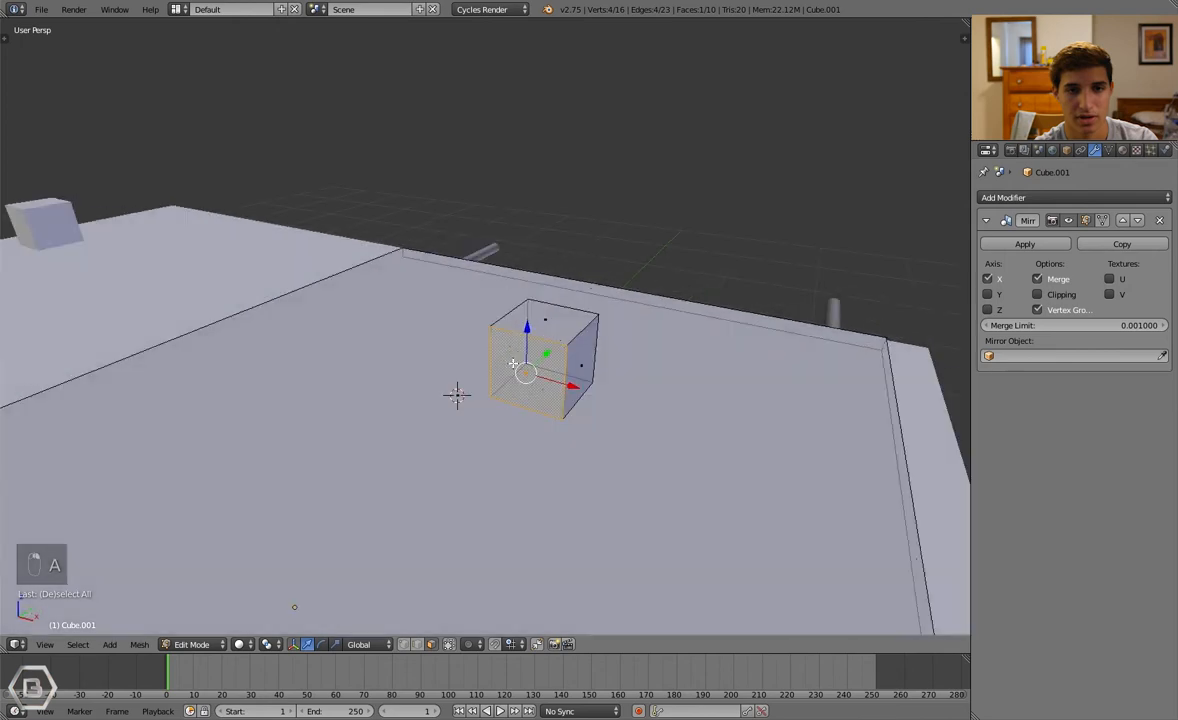
{"action": "middle_click_drag", "start_coordinate": [536, 322], "coordinate": [691, 316]}
{"action": "key", "text": "a"}
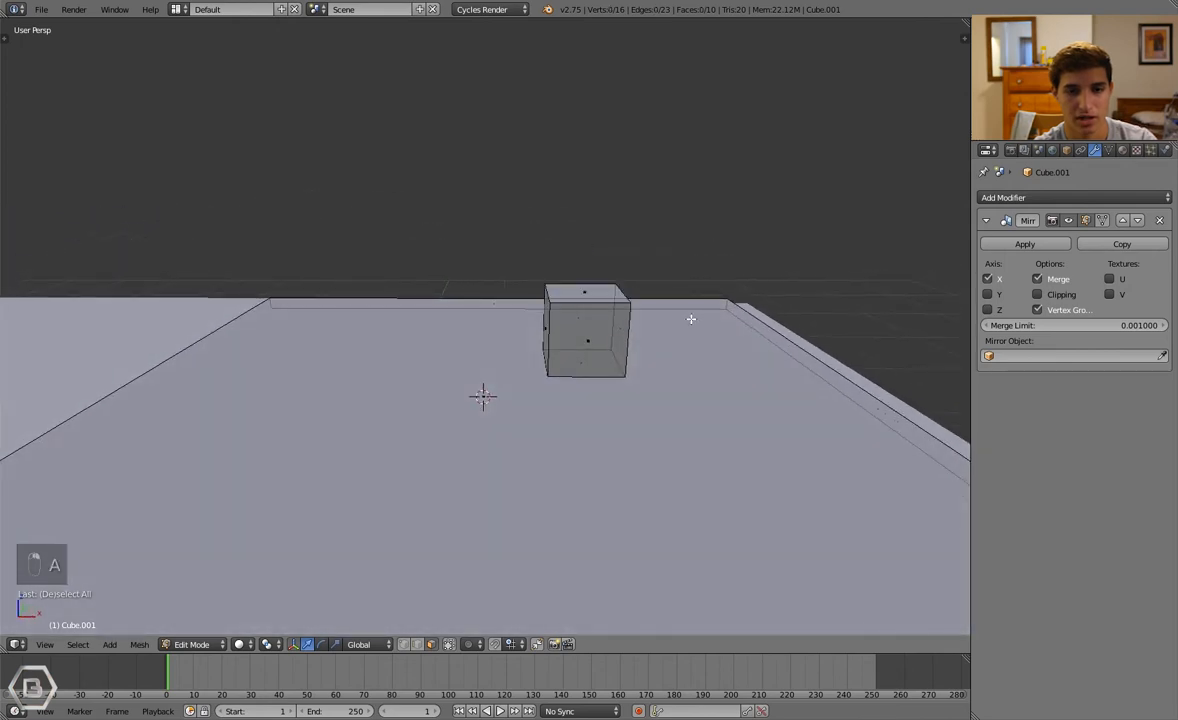
{"action": "right_click", "coordinate": [548, 329]}
{"action": "key", "text": "g"}
{"action": "key", "text": "x"}
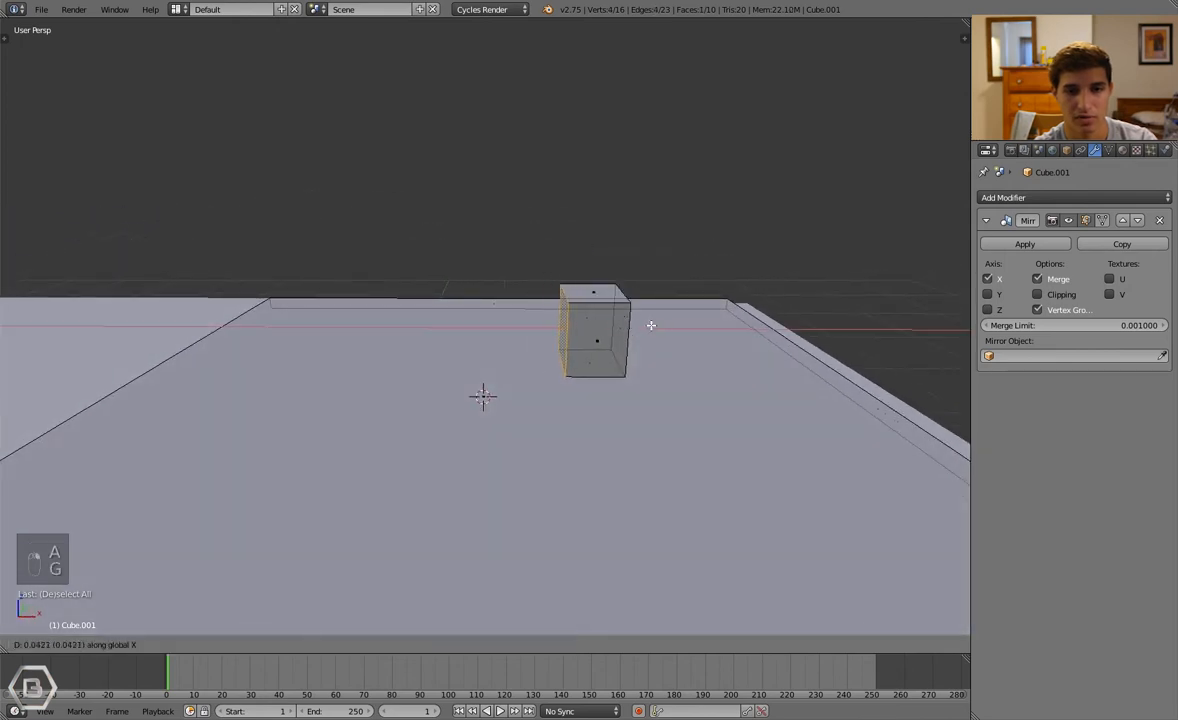
{"action": "left_click", "coordinate": [650, 326]}
Extrude the bottom face of the small block downward by a short section
{"action": "key", "text": "a"}
{"action": "middle_click_drag", "start_coordinate": [660, 331], "coordinate": [627, 326]}
{"action": "right_click", "coordinate": [568, 366]}
{"action": "middle_click_drag", "start_coordinate": [571, 366], "coordinate": [474, 398]}
{"action": "key", "text": "e"}
{"action": "right_click", "coordinate": [688, 385]}
Add a vertical loop cut that divides the block into two halves along Y
{"action": "key", "text": "a"}
{"action": "key", "text": "ctrl+r"}
{"action": "left_click", "coordinate": [470, 378]}
{"action": "key", "text": "a"}
In face select mode, extrude one of the block's two bottom faces downward as a first foot
{"action": "right_click", "coordinate": [474, 402]}
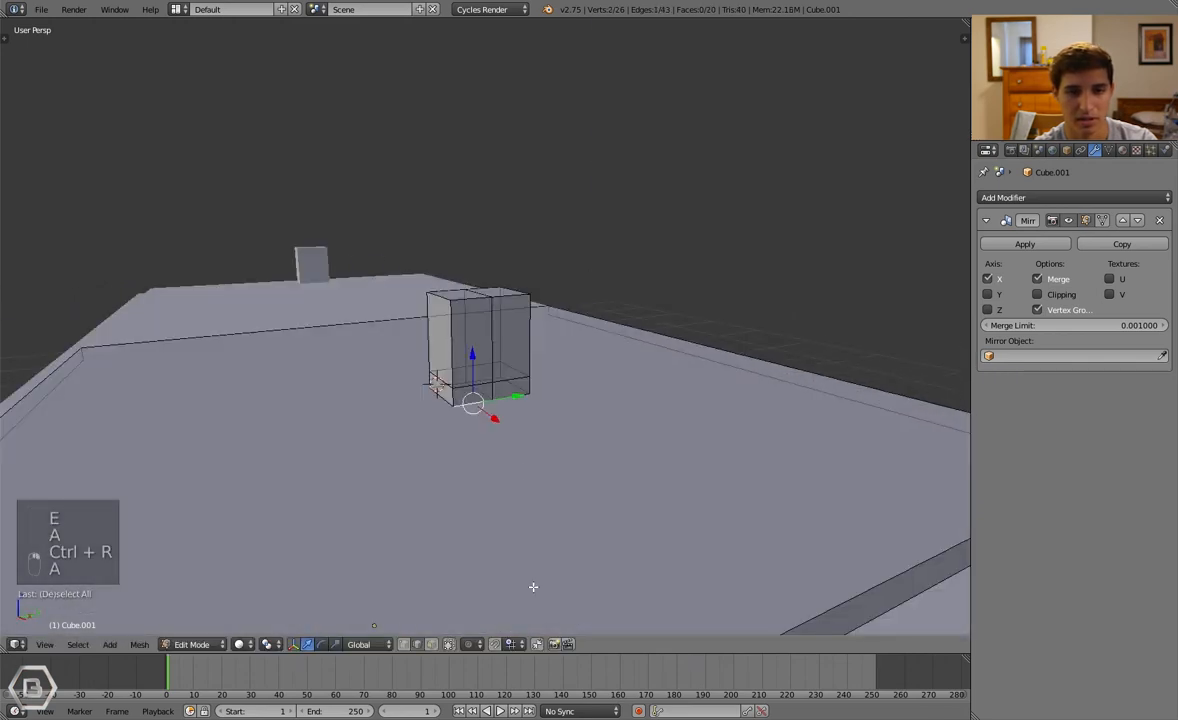
{"action": "left_click", "coordinate": [431, 645]}
{"action": "right_click", "coordinate": [463, 401]}
{"action": "key", "text": "e"}
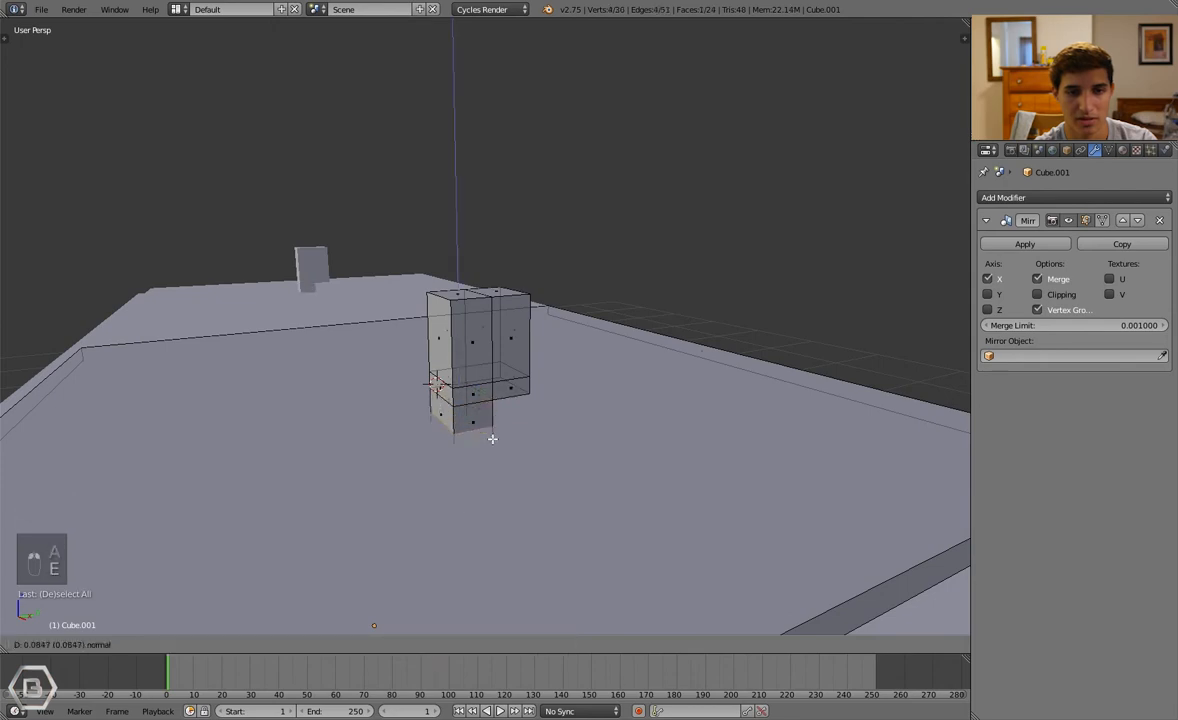
{"action": "left_click", "coordinate": [489, 421]}
Flare the first foot by moving its bottom face outward along Y and scaling it up to about 1.1
{"action": "key", "text": "g"}
{"action": "key", "text": "x"}
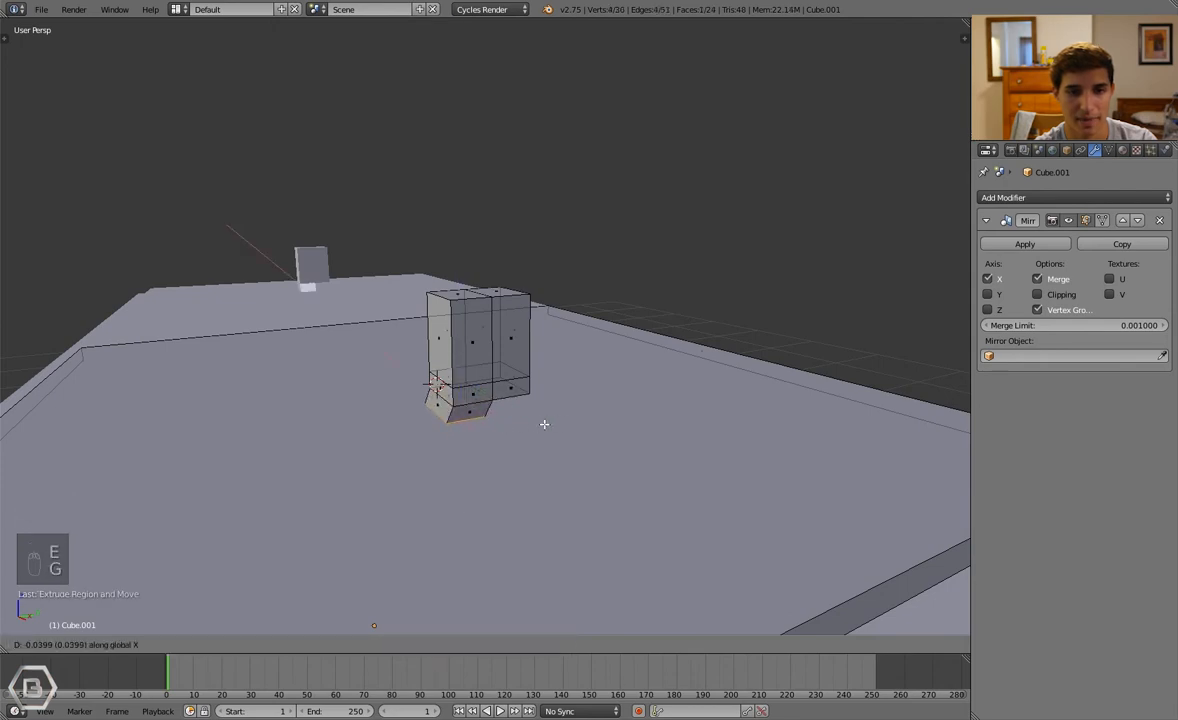
{"action": "right_click", "coordinate": [531, 425]}
{"action": "key", "text": "g"}
{"action": "key", "text": "y"}
{"action": "key", "text": "s"}
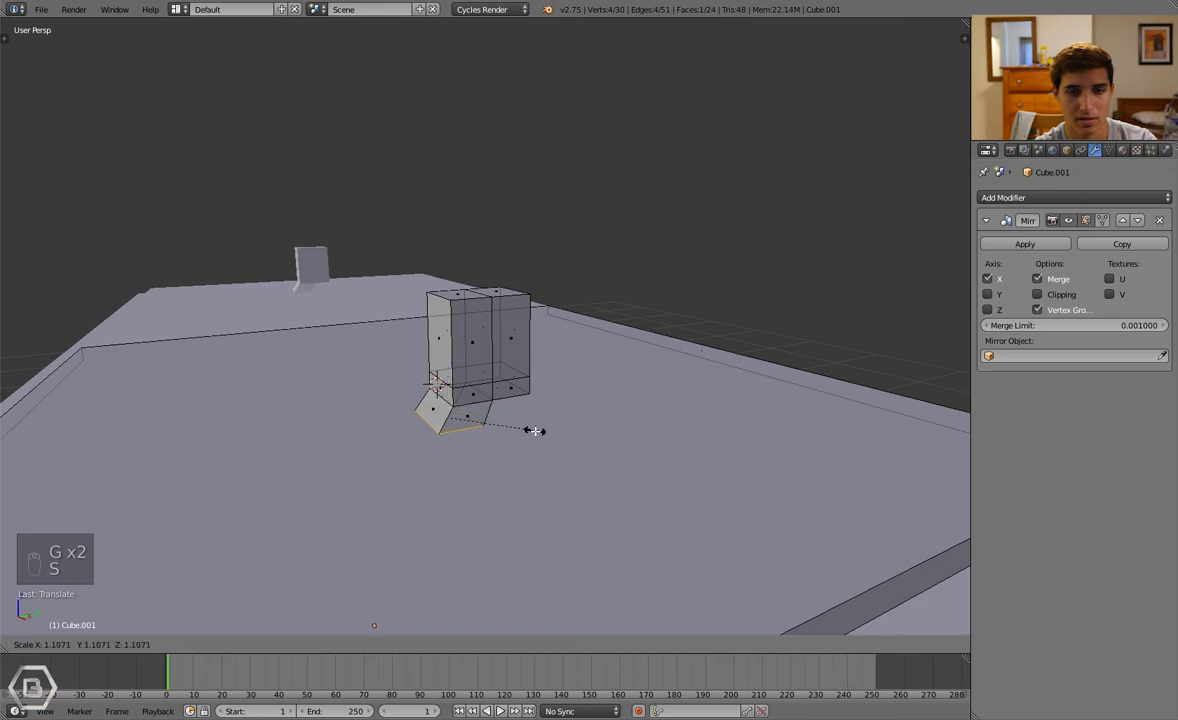
{"action": "left_click", "coordinate": [542, 433]}
Extrude the block's other bottom face downward as a second foot
{"action": "key", "text": "a"}
{"action": "middle_click_drag", "start_coordinate": [542, 433], "coordinate": [490, 400]}
{"action": "right_click", "coordinate": [444, 383]}
{"action": "key", "text": "a"}
{"action": "right_click", "coordinate": [435, 363]}
{"action": "key", "text": "e"}
{"action": "left_click", "coordinate": [431, 371]}
Flare the second foot by moving its bottom face along X, outward along Y, and adjusting its height along Z
{"action": "key", "text": "g"}
{"action": "key", "text": "x"}
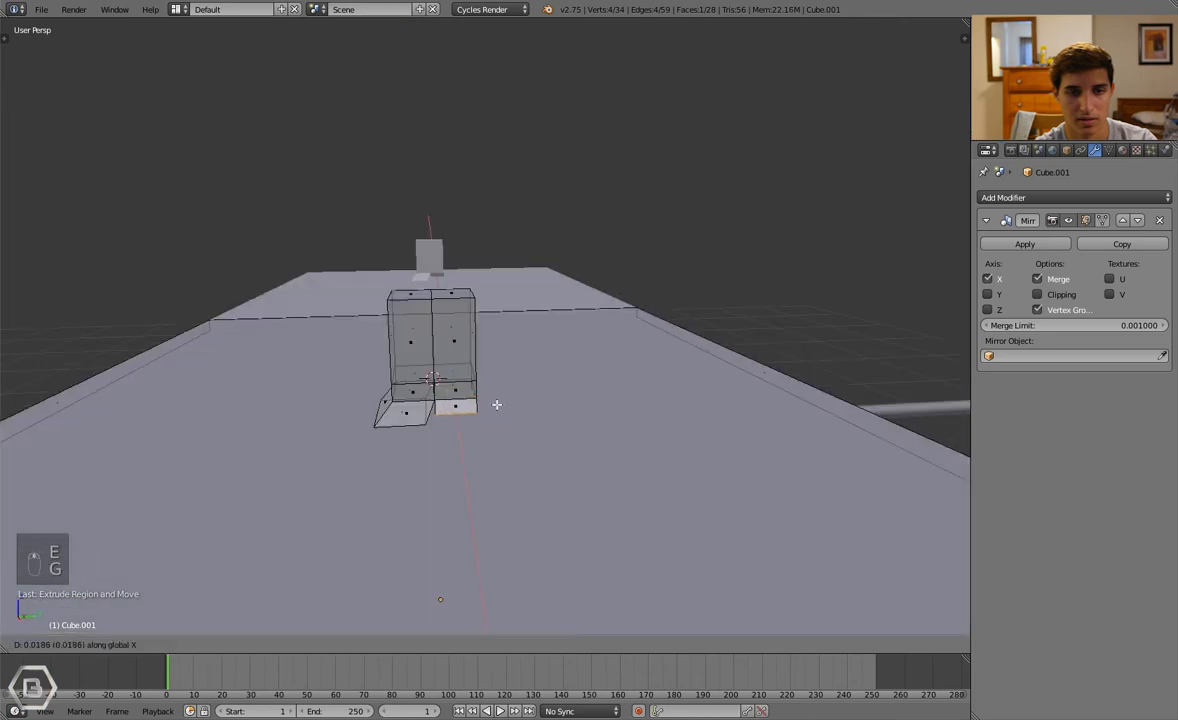
{"action": "left_click", "coordinate": [498, 405]}
{"action": "key", "text": "g"}
{"action": "key", "text": "y"}
{"action": "left_click", "coordinate": [503, 417]}
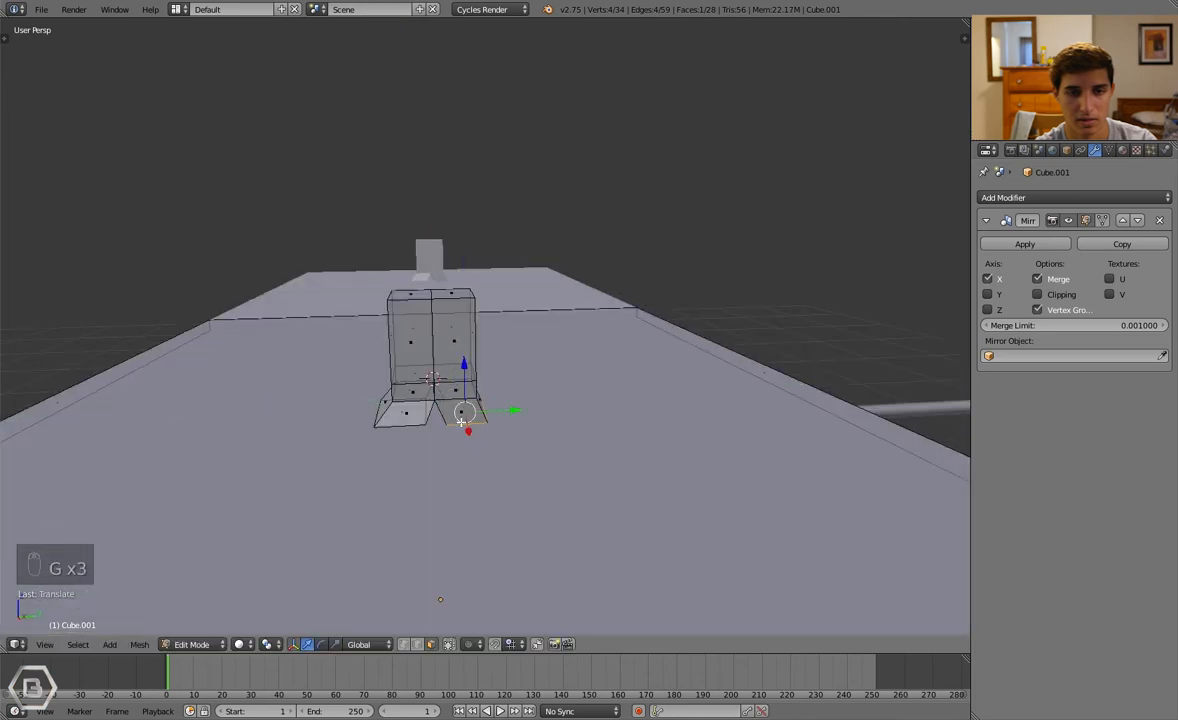
{"action": "key", "text": "g"}
{"action": "key", "text": "z"}
{"action": "left_click", "coordinate": [440, 416]}
Box-select the half of the block with the second foot and delete its faces, keeping the first-foot half
{"action": "key", "text": "a"}
{"action": "middle_click_drag", "start_coordinate": [452, 372], "coordinate": [463, 402]}
{"action": "key", "text": "b"}
{"action": "left_click_drag", "start_coordinate": [446, 305], "coordinate": [539, 447]}
{"action": "key", "text": "g"}
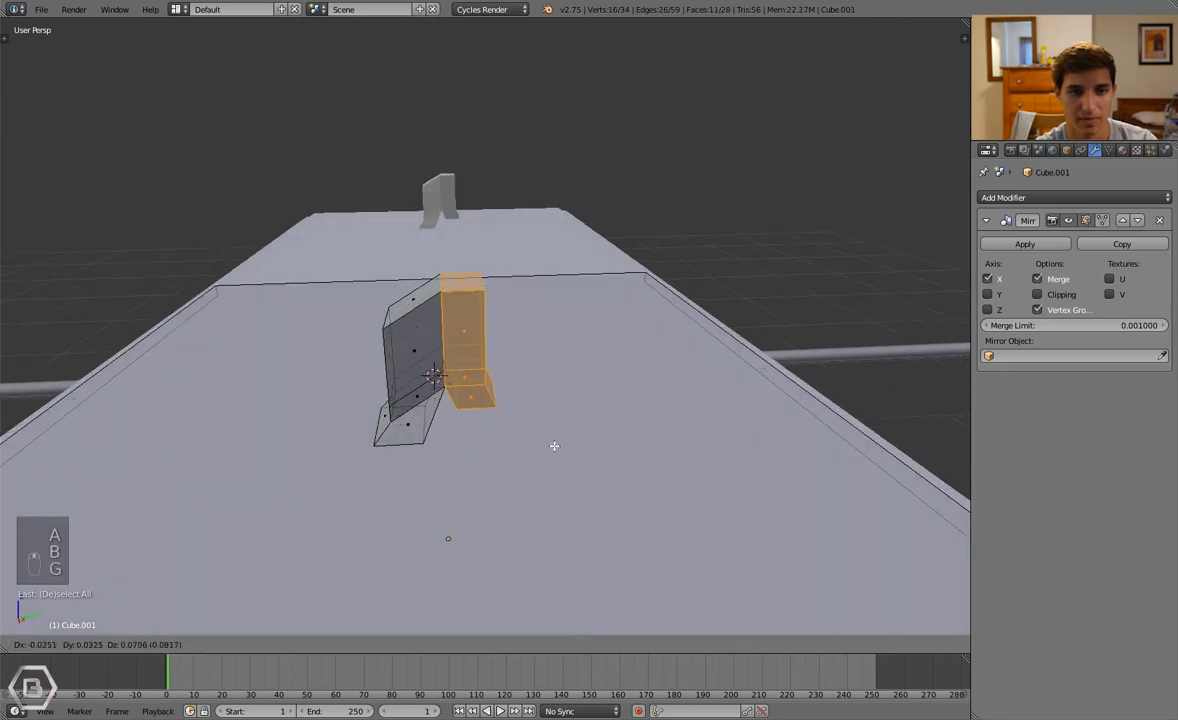
{"action": "right_click", "coordinate": [552, 447]}
{"action": "key", "text": "x"}
{"action": "left_click", "coordinate": [554, 447]}
{"action": "key", "text": "ctrl+z"}
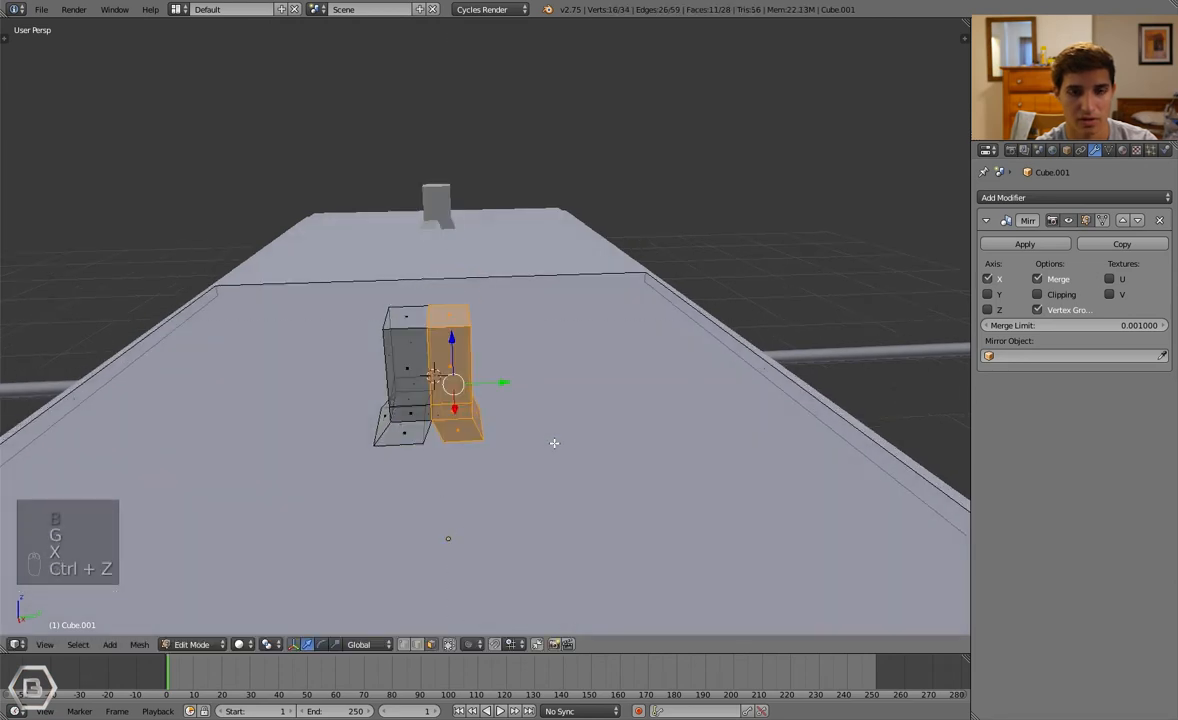
{"action": "key", "text": "x"}
{"action": "left_click", "coordinate": [551, 471]}
Delete the selected leftover face near the base of the remaining half and return to Object Mode
{"action": "key", "text": "Tab"}
{"action": "key", "text": "Tab"}
{"action": "middle_click_drag", "start_coordinate": [555, 449], "coordinate": [505, 415]}
{"action": "right_click", "coordinate": [412, 402]}
{"action": "key", "text": "x"}
{"action": "left_click", "coordinate": [519, 409]}
{"action": "key", "text": "Tab"}
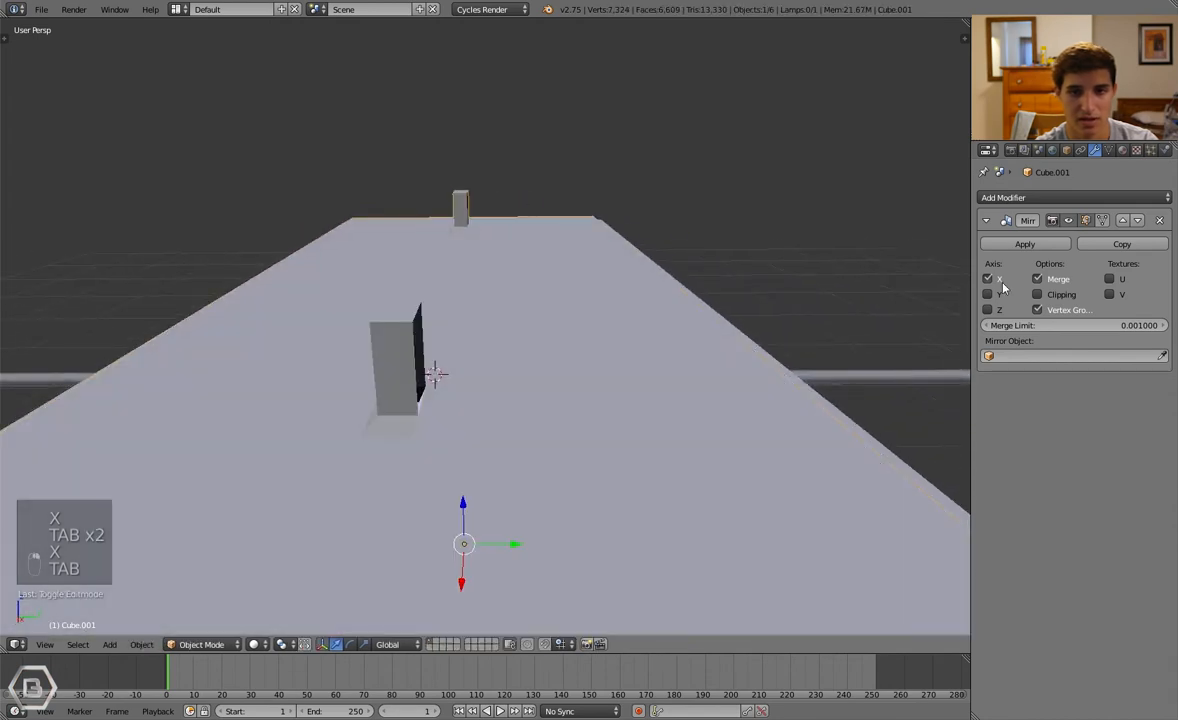
Enable the Y axis on the lid's Mirror modifier in addition to X
{"action": "left_click", "coordinate": [1075, 197]}
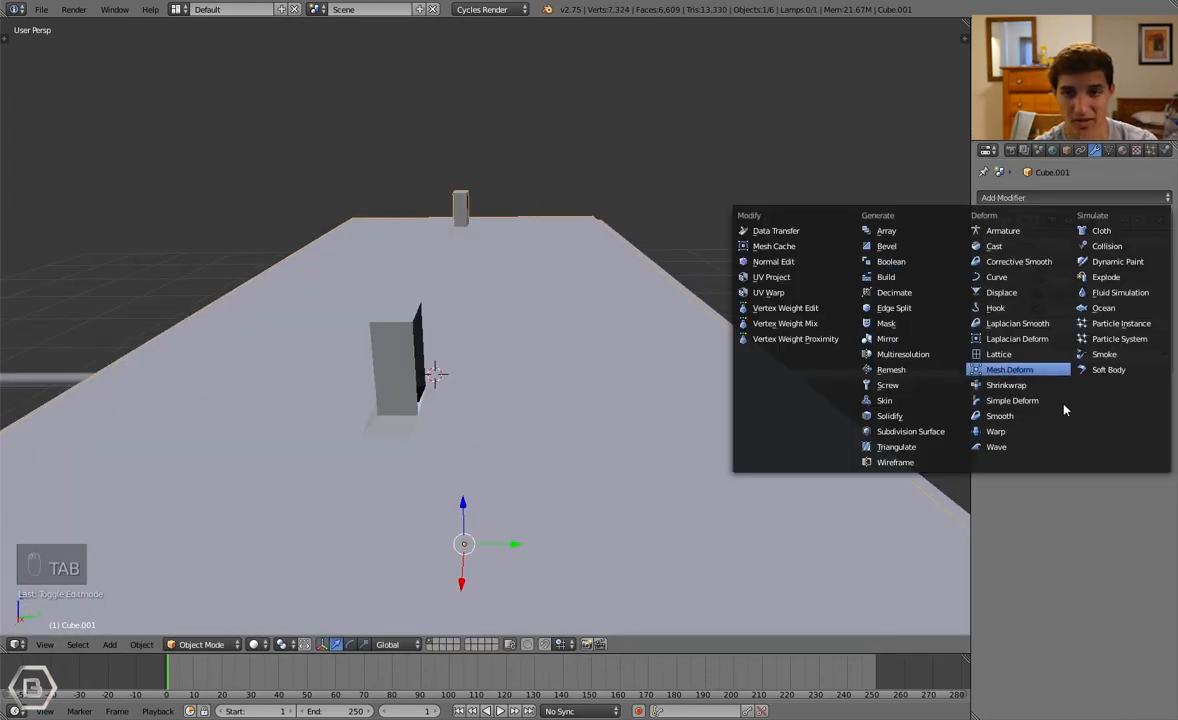
{"action": "left_click", "coordinate": [888, 338]}
{"action": "left_click", "coordinate": [997, 294]}
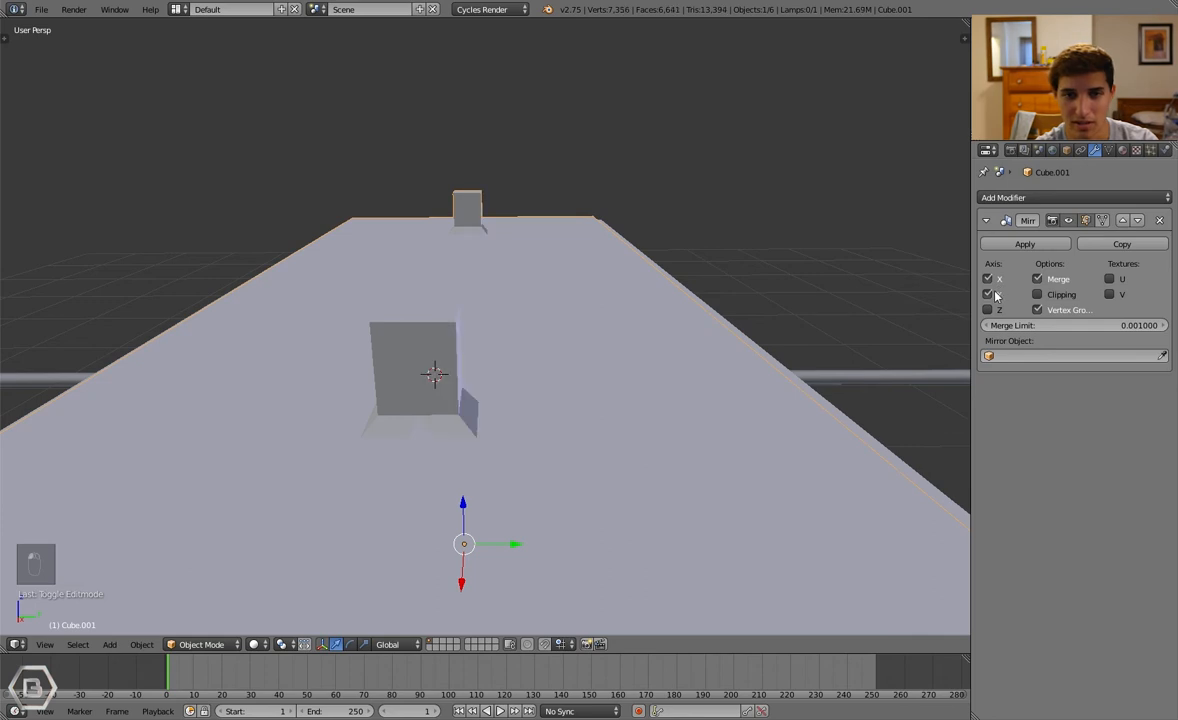
Add a centred loop cut to the lid slab, running lengthwise to split it into two sides
{"action": "key", "text": "Tab"}
{"action": "key", "text": "a"}
{"action": "key", "text": "a"}
{"action": "scroll", "coordinate": [581, 366], "scroll_direction": "down", "scroll_amount": 3}
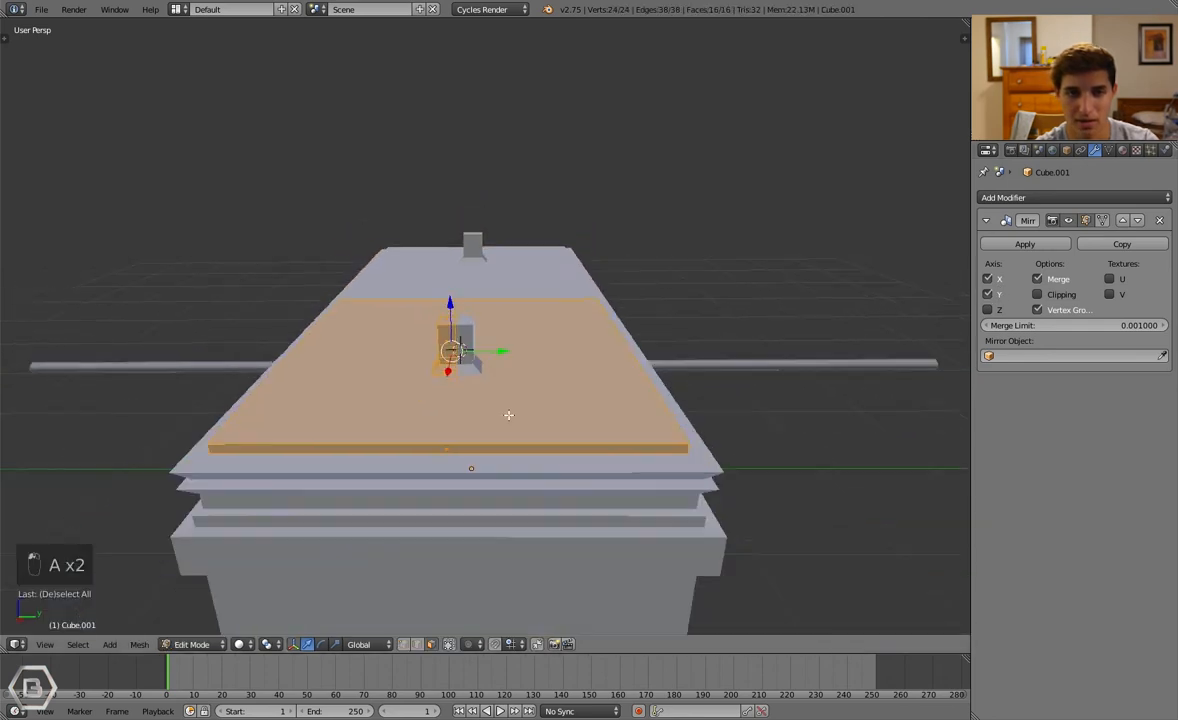
{"action": "key", "text": "a"}
{"action": "key", "text": "ctrl+r"}
{"action": "left_click", "coordinate": [474, 428]}
{"action": "right_click", "coordinate": [476, 426]}
Box-select the vertices on the slab's outer side, opposite the figure, and delete them
{"action": "key", "text": "a"}
{"action": "key", "text": "b"}
{"action": "left_click_drag", "start_coordinate": [515, 228], "coordinate": [809, 555]}
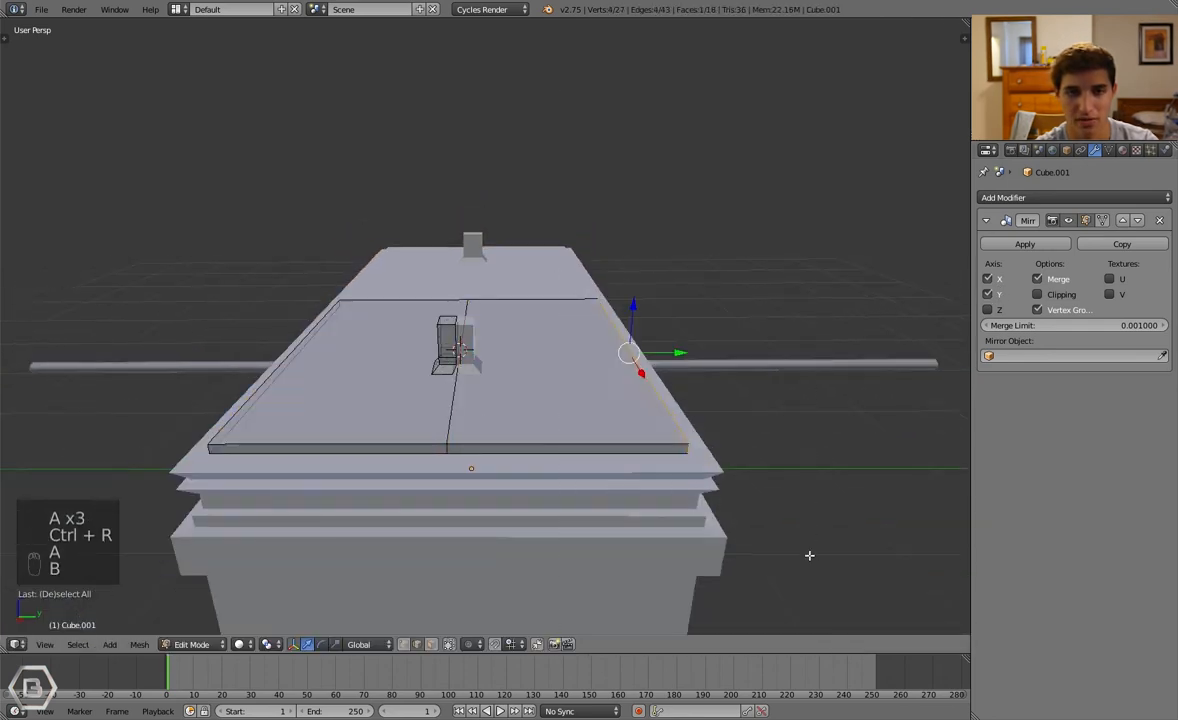
{"action": "key", "text": "g"}
{"action": "right_click", "coordinate": [730, 464]}
{"action": "key", "text": "x"}
{"action": "left_click", "coordinate": [726, 446]}
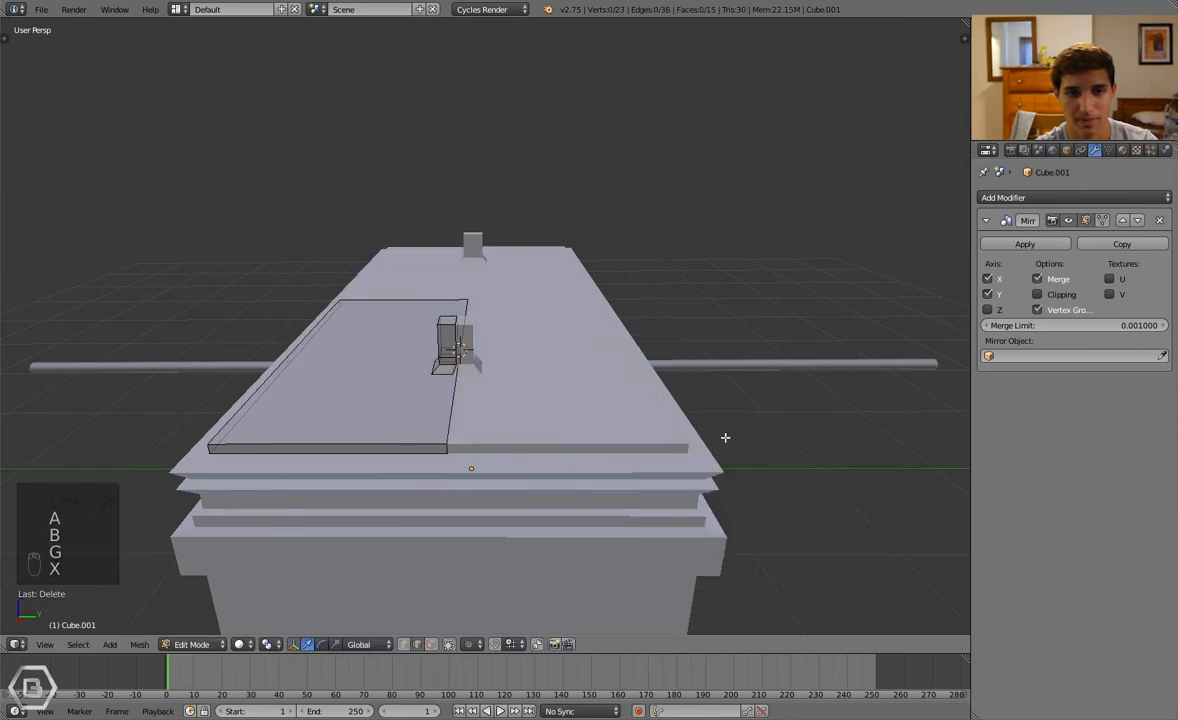
{"action": "middle_click_drag", "start_coordinate": [552, 481], "coordinate": [462, 340]}
{"action": "key", "text": "g"}
{"action": "key", "text": "a"}
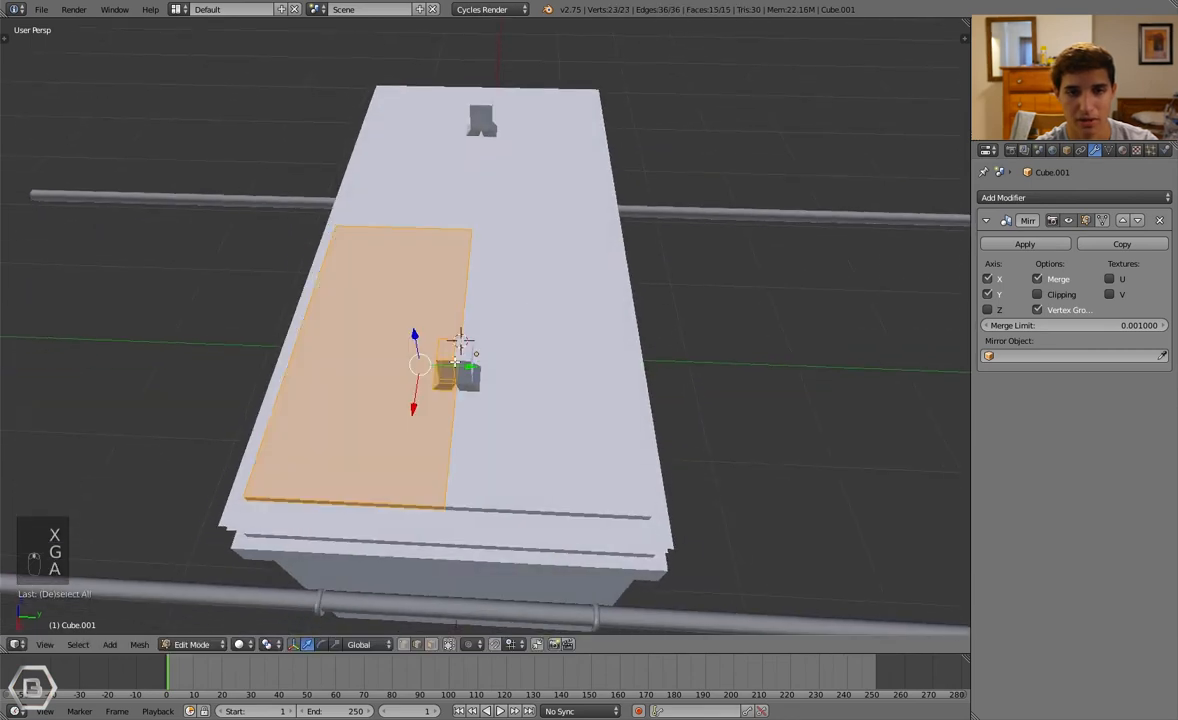
{"action": "key", "text": "g"}
{"action": "right_click", "coordinate": [411, 380]}
Box-select the block's top vertices and move them about 0.053 along negative X to lean the block
{"action": "key", "text": "Tab"}
{"action": "scroll", "coordinate": [436, 408], "scroll_direction": "up", "scroll_amount": 3}
{"action": "key", "text": "a"}
{"action": "middle_click_drag", "start_coordinate": [436, 410], "coordinate": [447, 252]}
{"action": "scroll", "coordinate": [458, 365], "scroll_direction": "up", "scroll_amount": 3}
{"action": "key", "text": "Tab"}
{"action": "key", "text": "a"}
{"action": "scroll", "coordinate": [569, 375], "scroll_direction": "up", "scroll_amount": 1}
{"action": "key", "text": "b"}
{"action": "left_click_drag", "start_coordinate": [447, 252], "coordinate": [736, 350]}
{"action": "key", "text": "g"}
{"action": "key", "text": "g"}
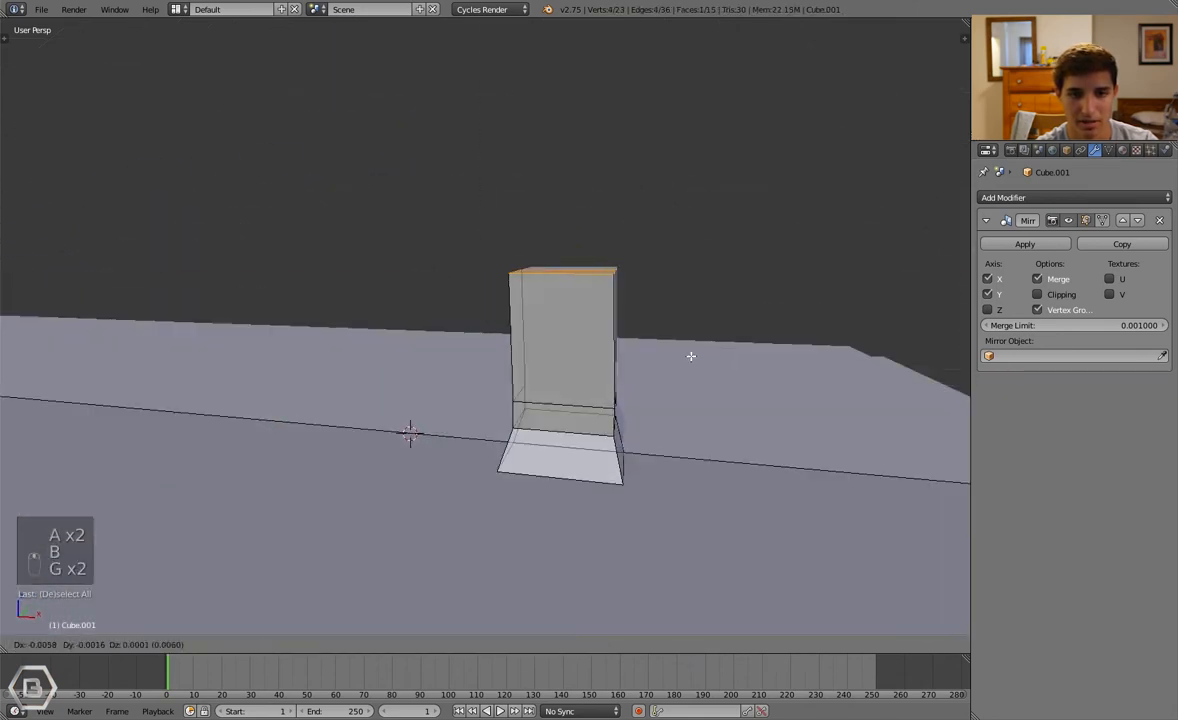
{"action": "key", "text": "x"}
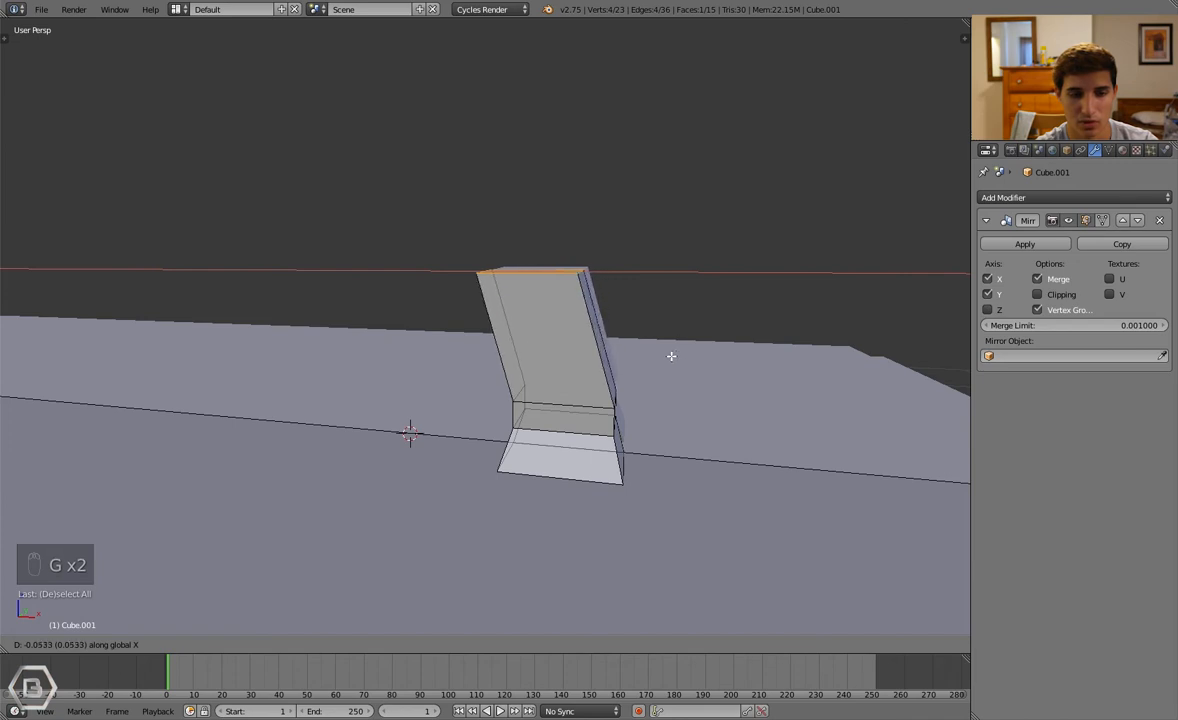
{"action": "left_click", "coordinate": [671, 356]}
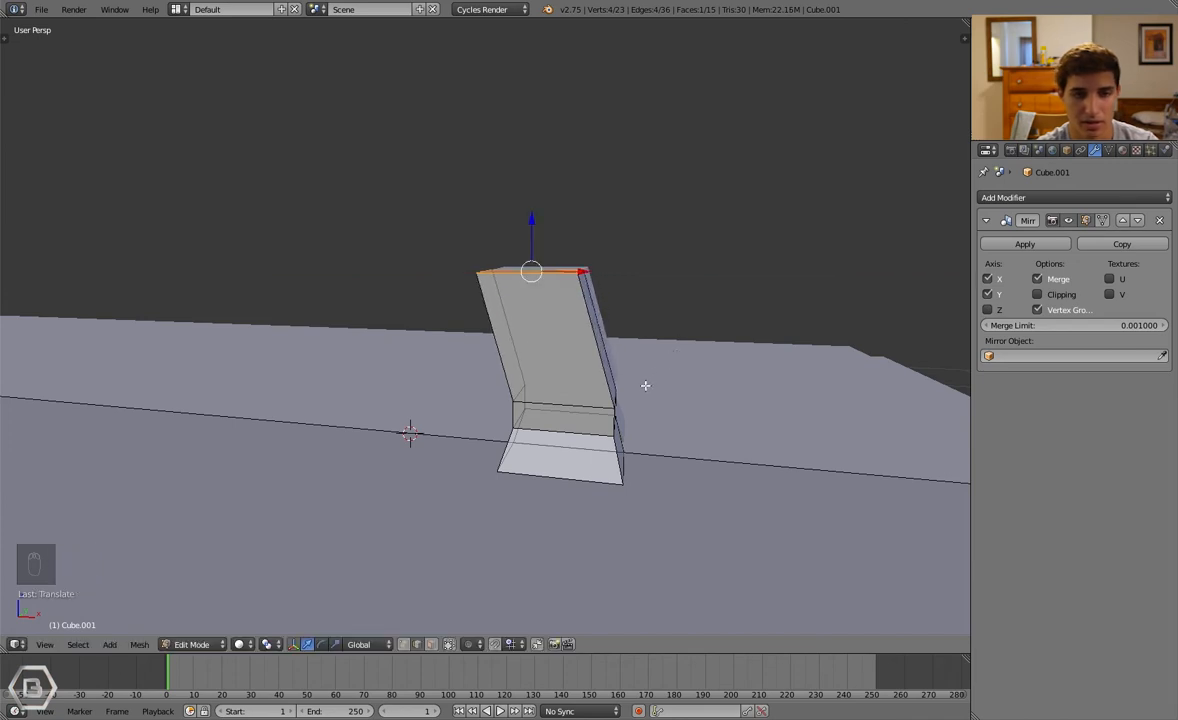
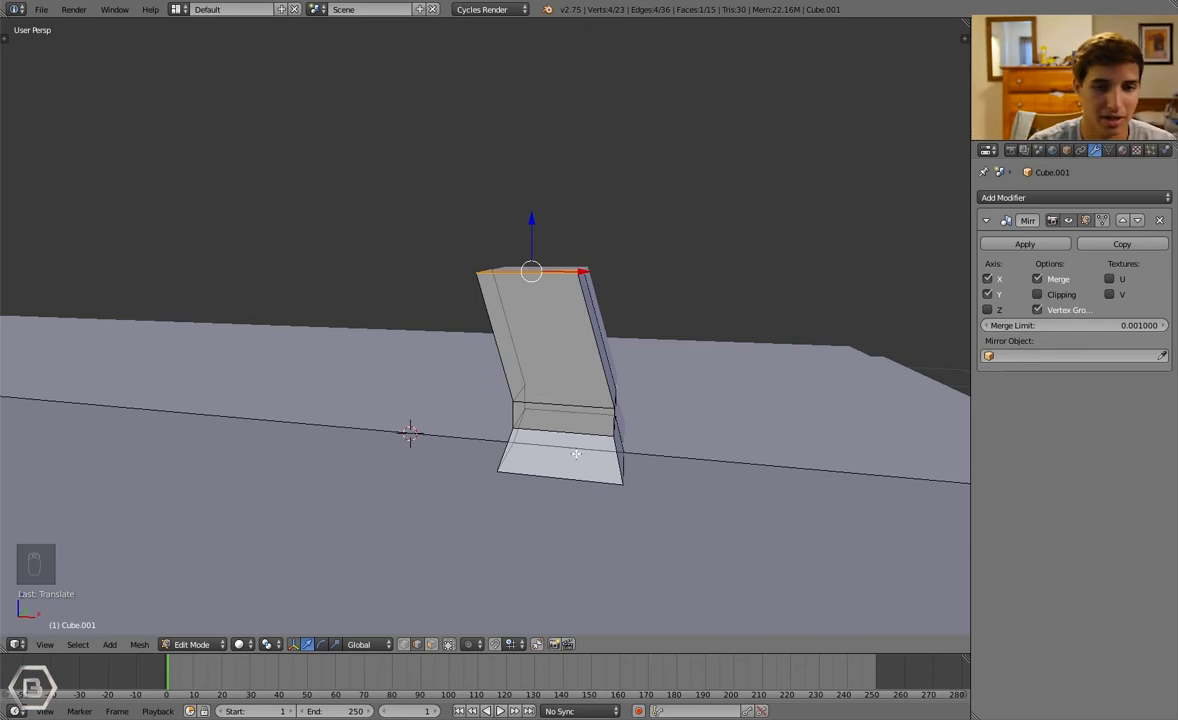
Add a horizontal loop cut midway up the leaning section and shift it slightly along X to form a curve
{"action": "middle_click_drag", "start_coordinate": [627, 451], "coordinate": [628, 451]}
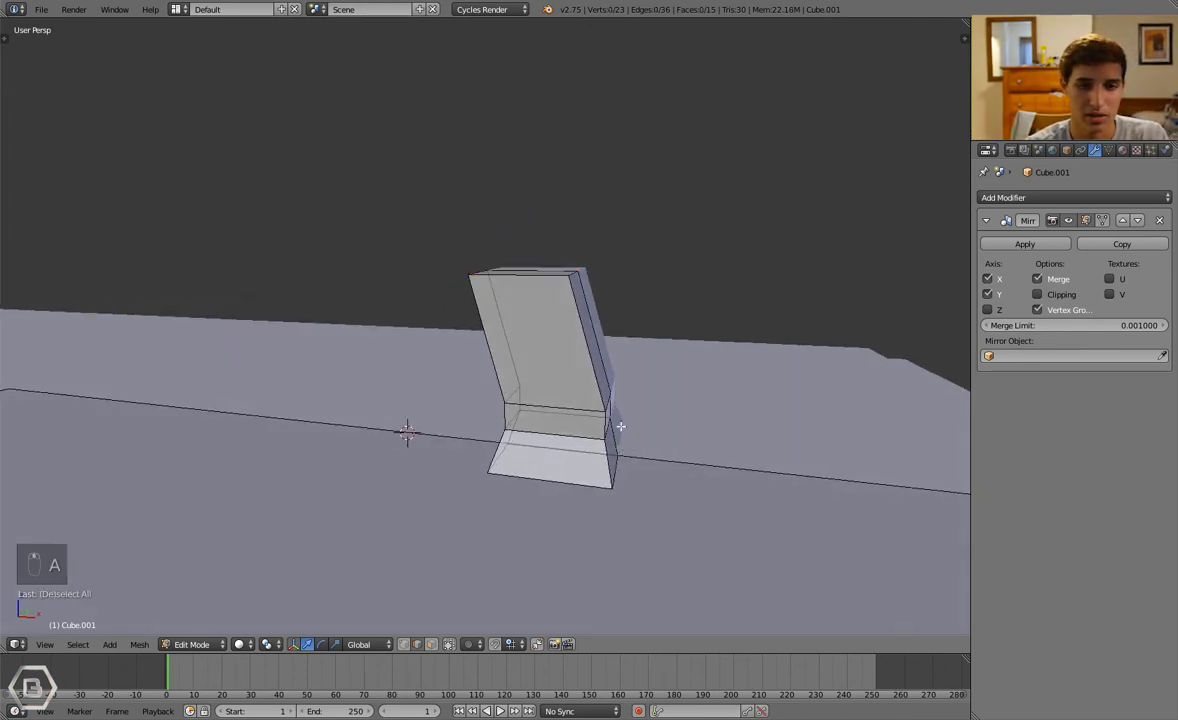
{"action": "key", "text": "ctrl+r"}
{"action": "left_click", "coordinate": [650, 342]}
{"action": "key", "text": "g"}
{"action": "key", "text": "g"}
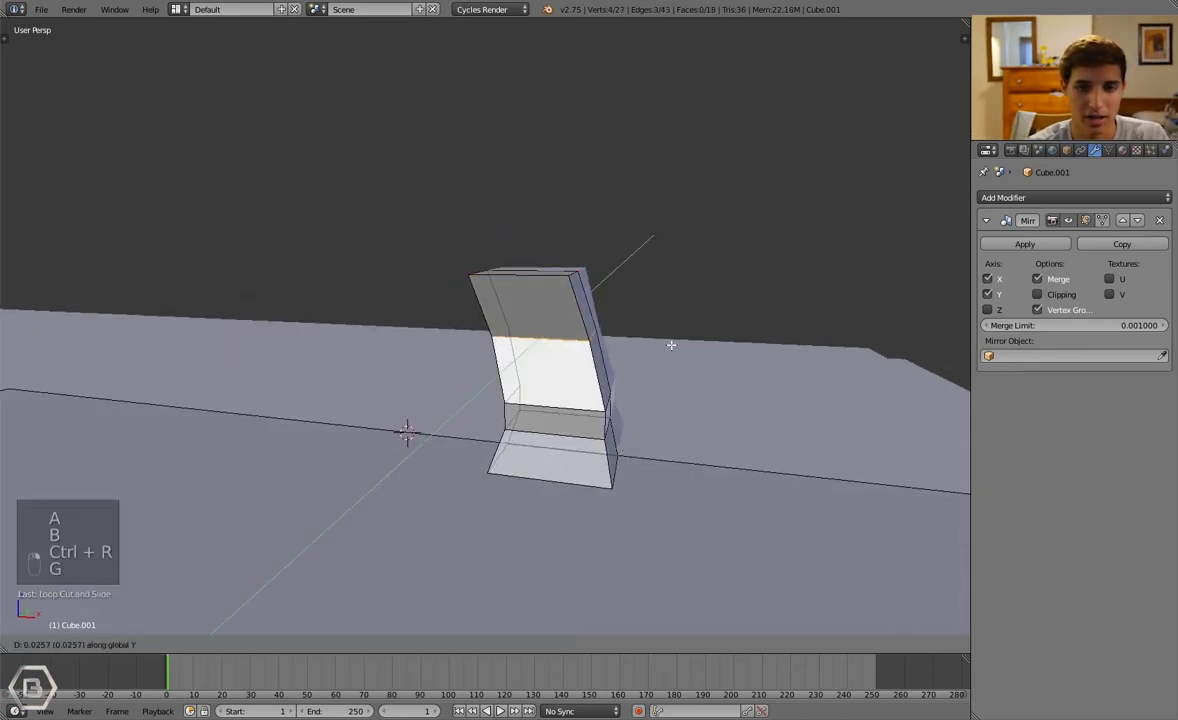
{"action": "left_click", "coordinate": [679, 350]}
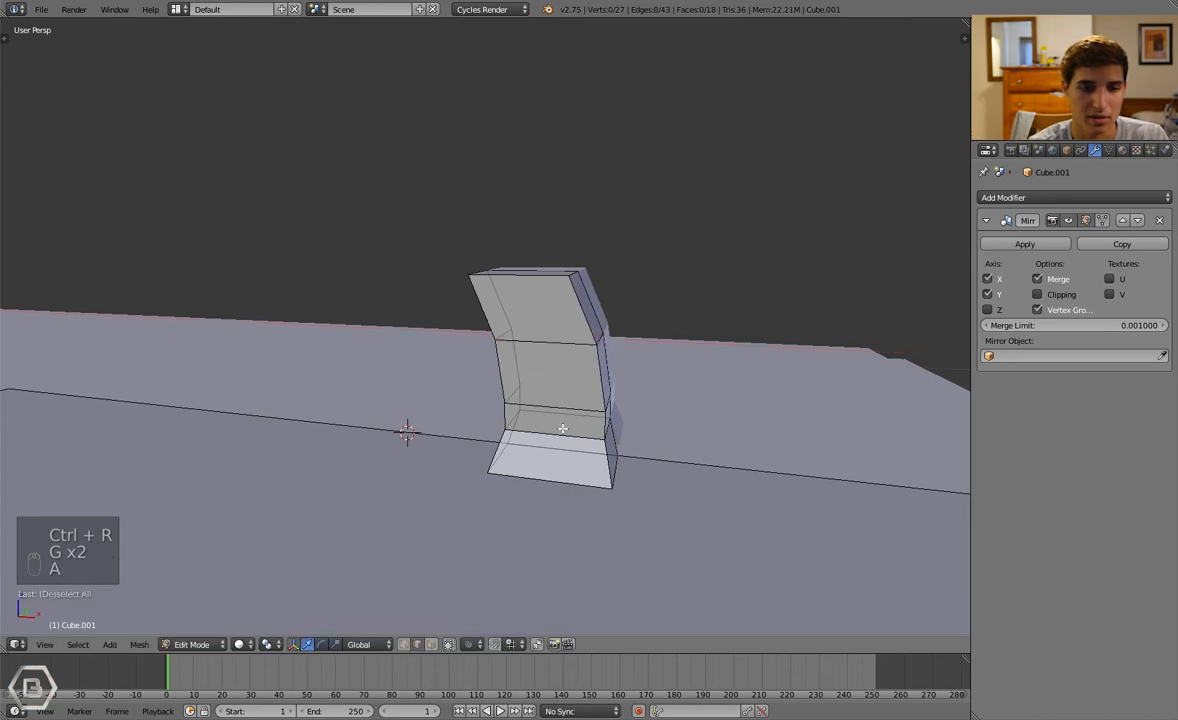
{"action": "key", "text": "b"}
{"action": "mouse_move", "coordinate": [660, 489]}
{"action": "middle_mouse_down"}
{"action": "mouse_move", "coordinate": [702, 463]}
{"action": "mouse_move", "coordinate": [662, 471]}
{"action": "middle_mouse_up"}
{"action": "key", "text": "a"}
{"action": "key", "text": "b"}
{"action": "left_click_drag", "start_coordinate": [584, 406], "coordinate": [711, 510]}
{"action": "key", "text": "g"}
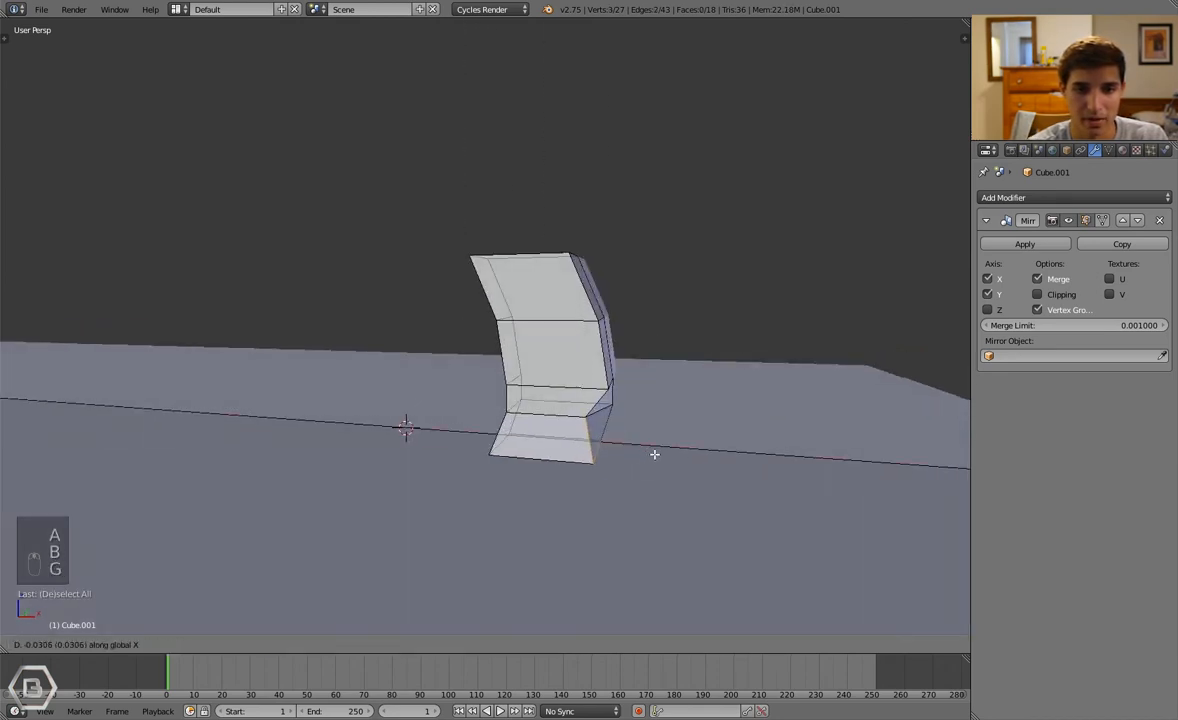
{"action": "right_click", "coordinate": [655, 455]}
{"action": "key", "text": "a"}
{"action": "key", "text": "b"}
{"action": "key", "text": "g"}
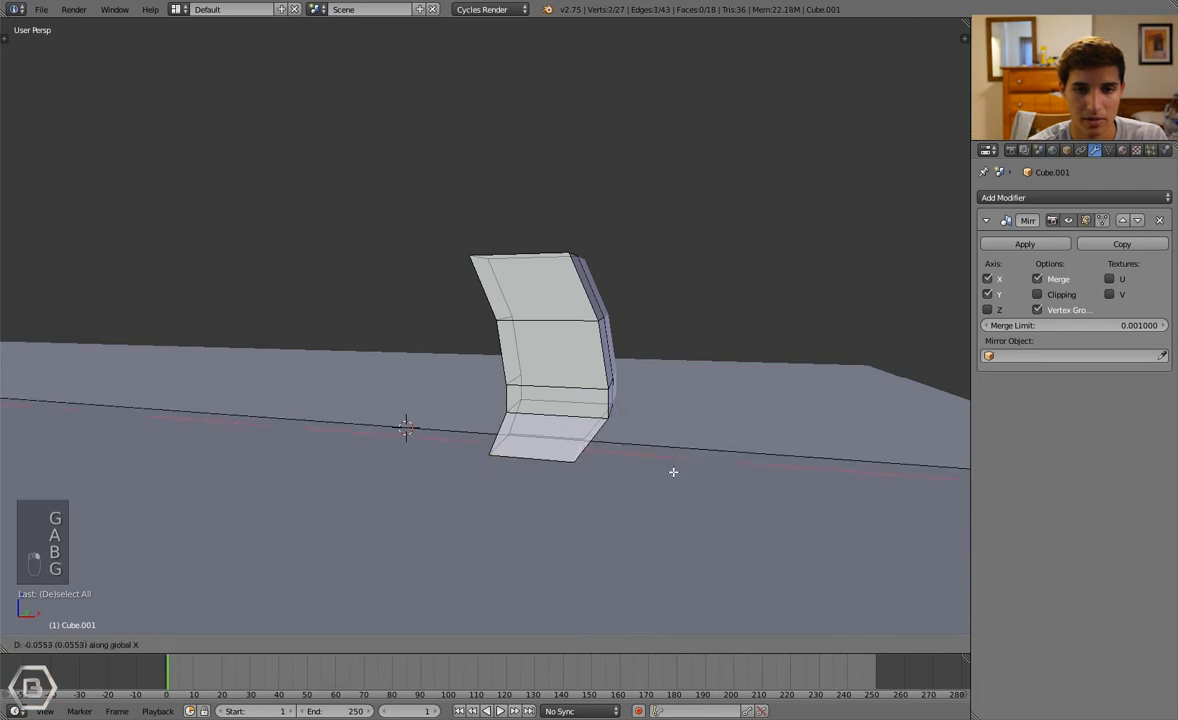
{"action": "left_click", "coordinate": [712, 474]}
Box-select the foot's vertices on its positive-X side and move them inward along X to narrow the foot
{"action": "key", "text": "a"}
{"action": "key", "text": "b"}
{"action": "left_click_drag", "start_coordinate": [604, 394], "coordinate": [715, 523]}
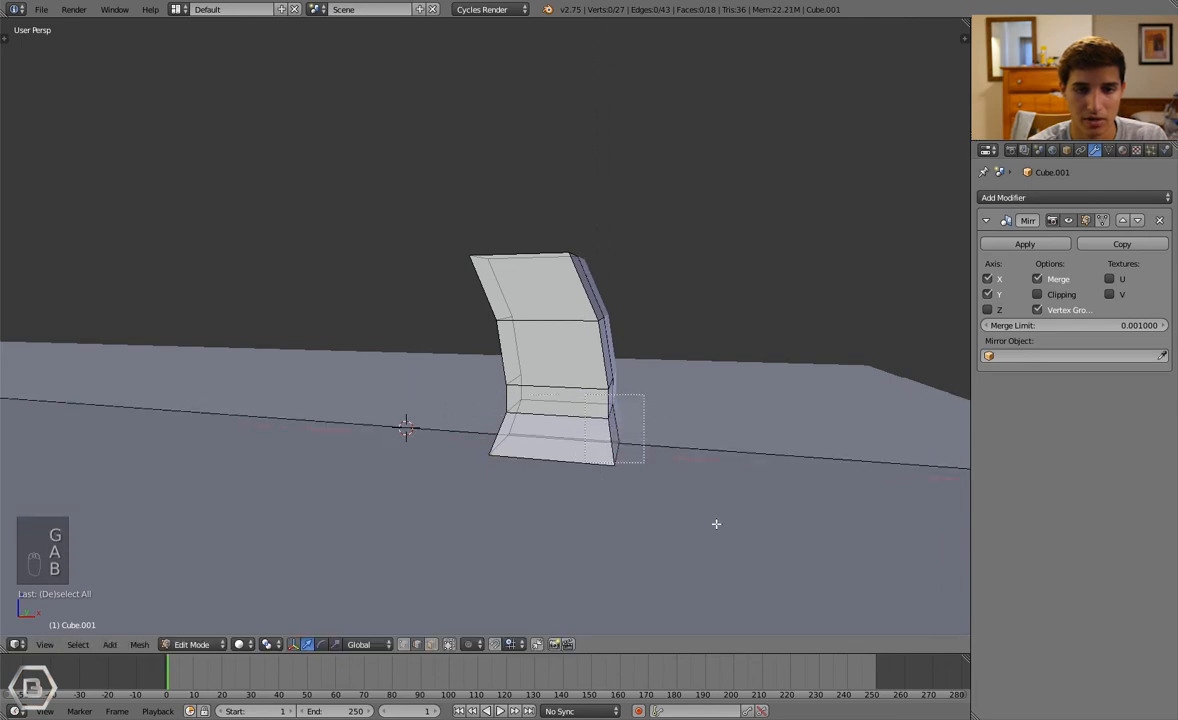
{"action": "key", "text": "g"}
{"action": "key", "text": "x"}
{"action": "left_click", "coordinate": [668, 518]}
{"action": "key", "text": "a"}
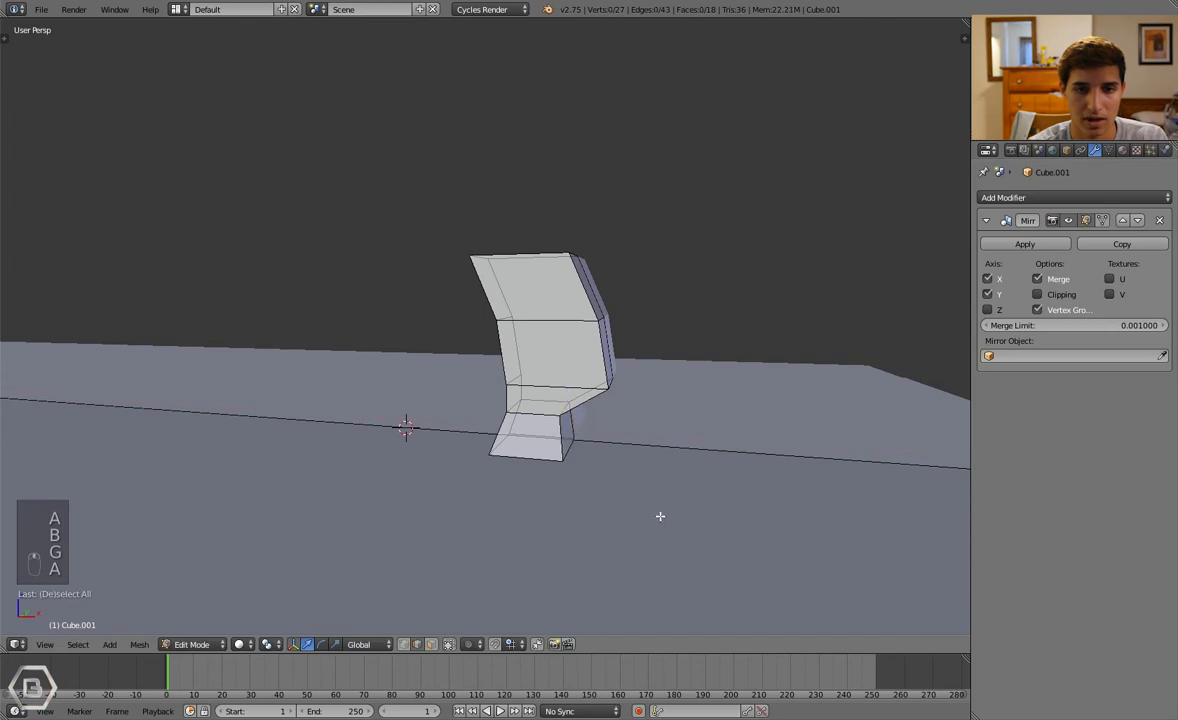
Select the overhanging edge just above the foot and move it slightly to refine the lower leg's bend
{"action": "key", "text": "Tab"}
{"action": "mouse_move", "coordinate": [626, 405]}
{"action": "middle_mouse_down"}
{"action": "mouse_move", "coordinate": [636, 415]}
{"action": "mouse_move", "coordinate": [626, 405]}
{"action": "middle_mouse_up"}
{"action": "key", "text": "Tab"}
{"action": "key", "text": "a"}
{"action": "key", "text": "b"}
{"action": "key", "text": "a"}
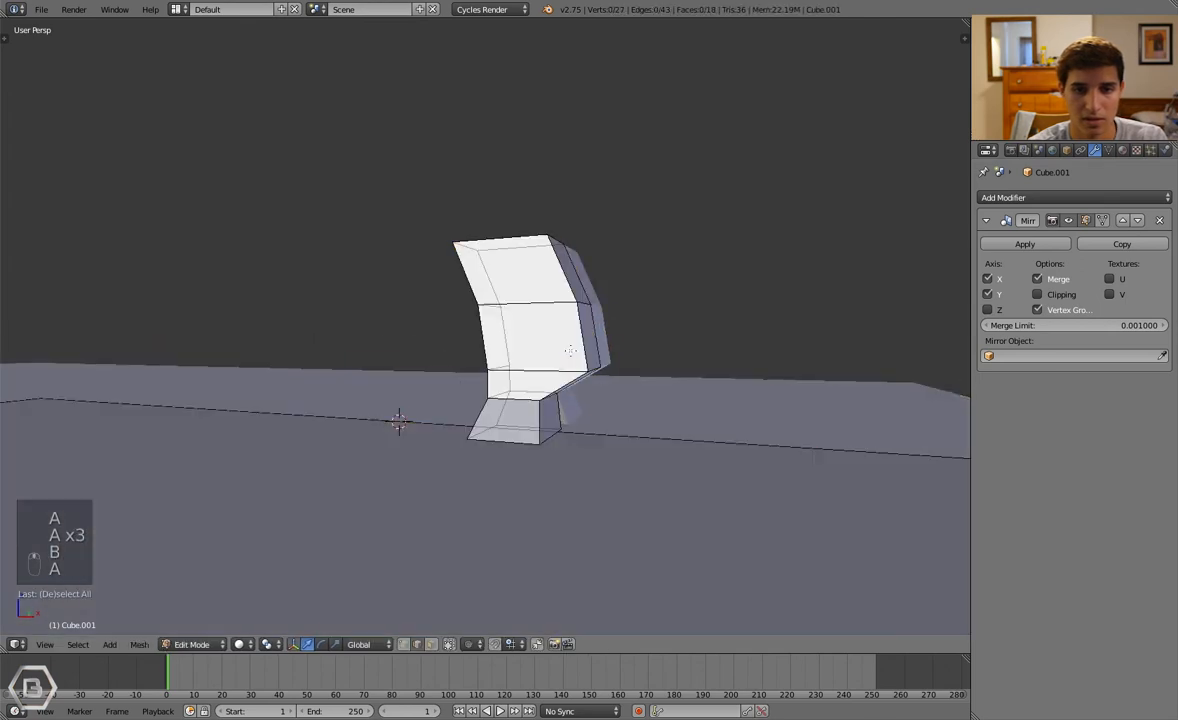
{"action": "key", "text": "g"}
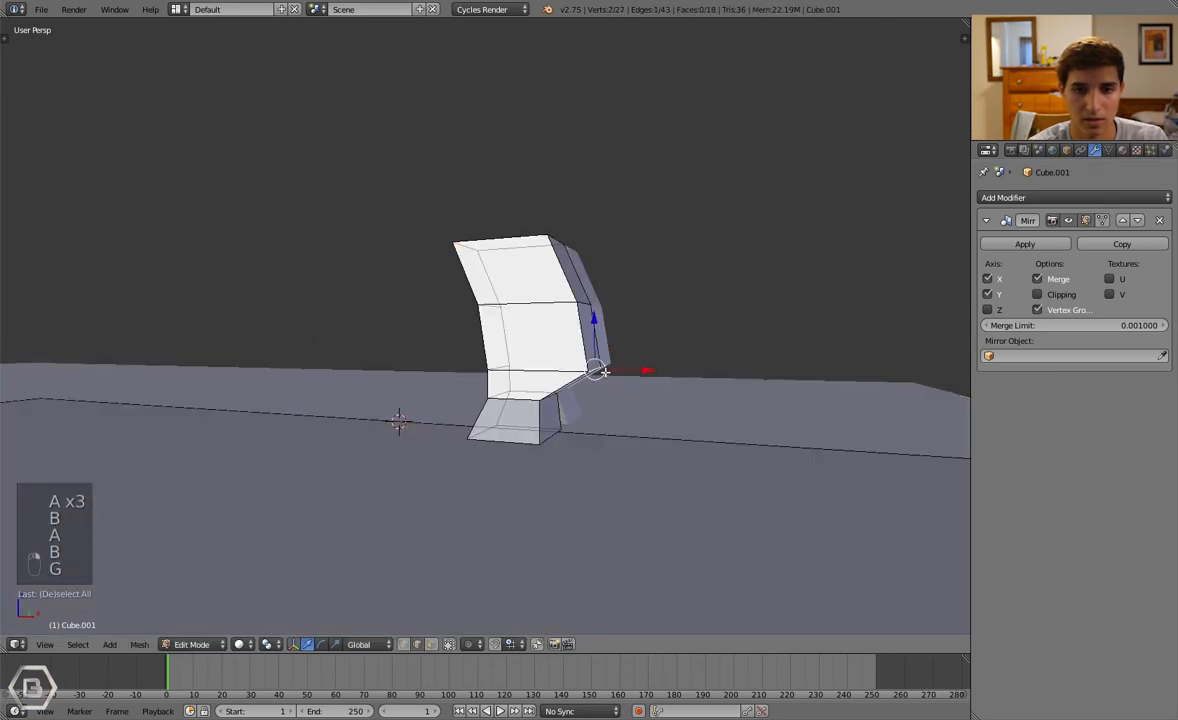
{"action": "key", "text": "g"}
{"action": "right_click", "coordinate": [606, 369]}
{"action": "key", "text": "g"}
{"action": "middle_click", "coordinate": [605, 368]}
{"action": "left_click", "coordinate": [603, 365]}
Extrude the figure's top face upward into a tall upper section and shift it along negative X
{"action": "key", "text": "Tab"}
{"action": "mouse_move", "coordinate": [603, 364]}
{"action": "middle_mouse_down"}
{"action": "mouse_move", "coordinate": [627, 353]}
{"action": "mouse_move", "coordinate": [589, 368]}
{"action": "middle_mouse_up"}
{"action": "key", "text": "Tab"}
{"action": "key", "text": "b"}
{"action": "left_click_drag", "start_coordinate": [452, 258], "coordinate": [580, 300]}
{"action": "scroll", "coordinate": [768, 365], "scroll_direction": "down", "scroll_amount": 3}
{"action": "key", "text": "e"}
{"action": "left_click", "coordinate": [671, 252]}
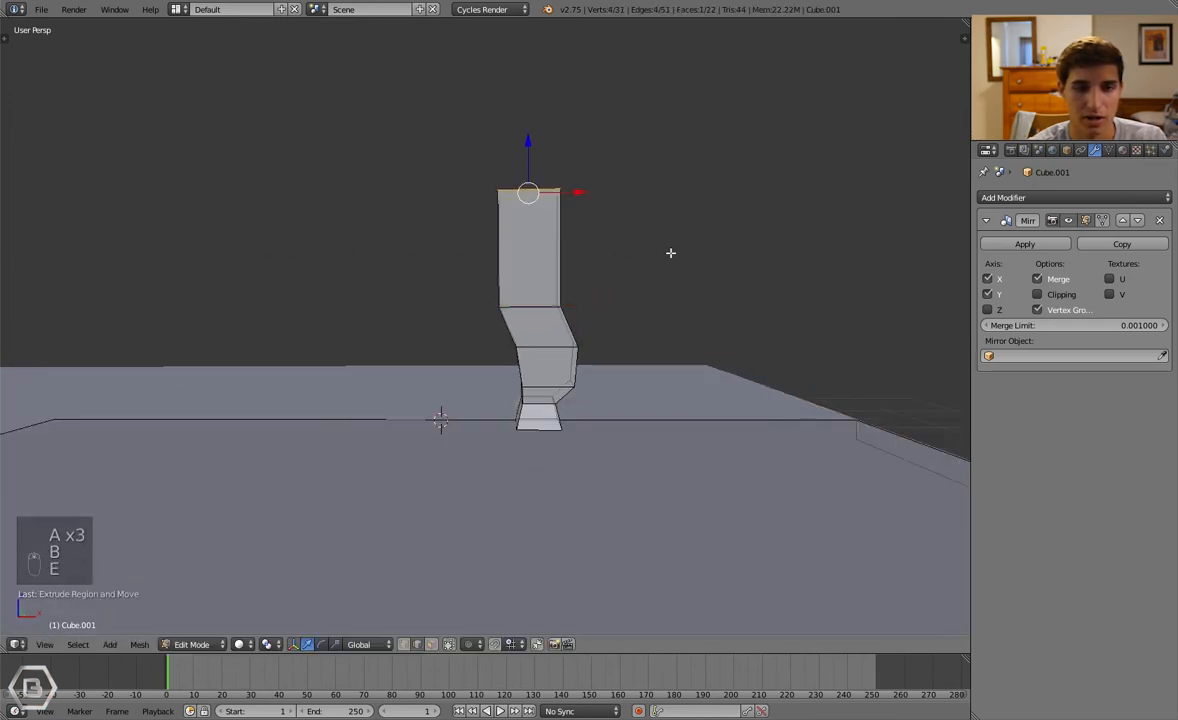
{"action": "key", "text": "g"}
{"action": "middle_click", "coordinate": [632, 255]}
{"action": "left_click", "coordinate": [588, 256]}
{"action": "middle_click_drag", "start_coordinate": [589, 255], "coordinate": [715, 297]}
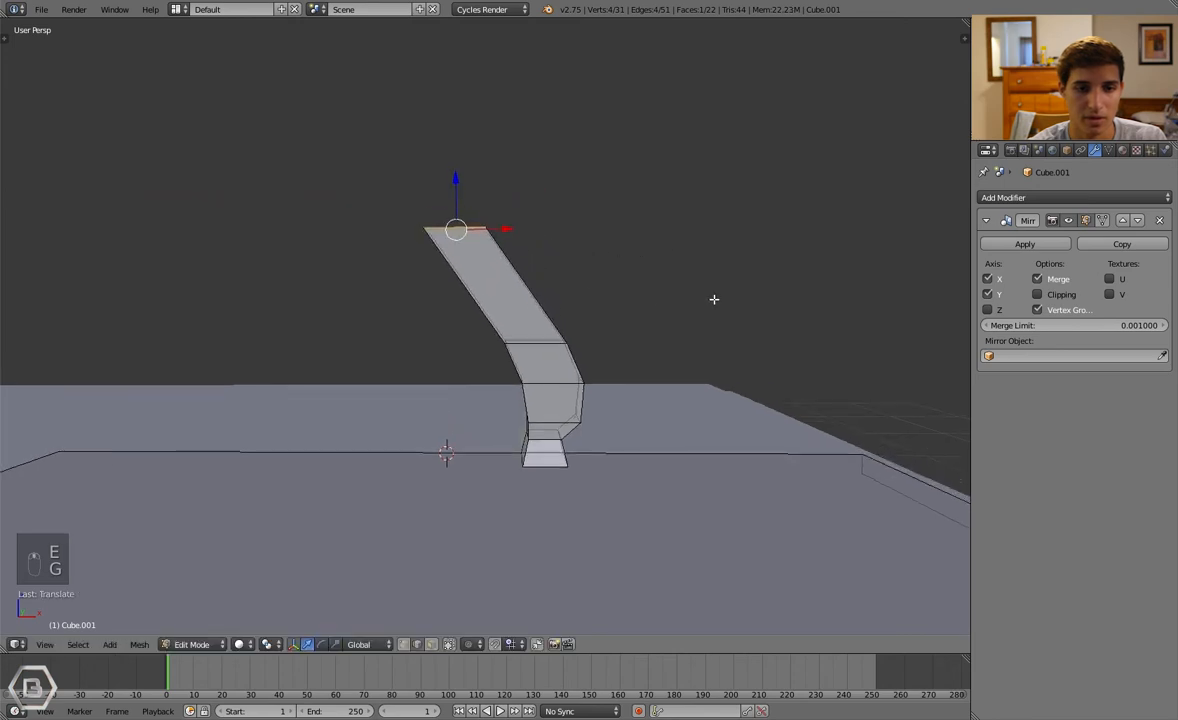
Rotate the new top face about Y to follow the lean and scale it down slightly
{"action": "key", "text": "r"}
{"action": "key", "text": "y"}
{"action": "left_click", "coordinate": [647, 200]}
{"action": "middle_click_drag", "start_coordinate": [647, 200], "coordinate": [744, 250], "text": "shift"}
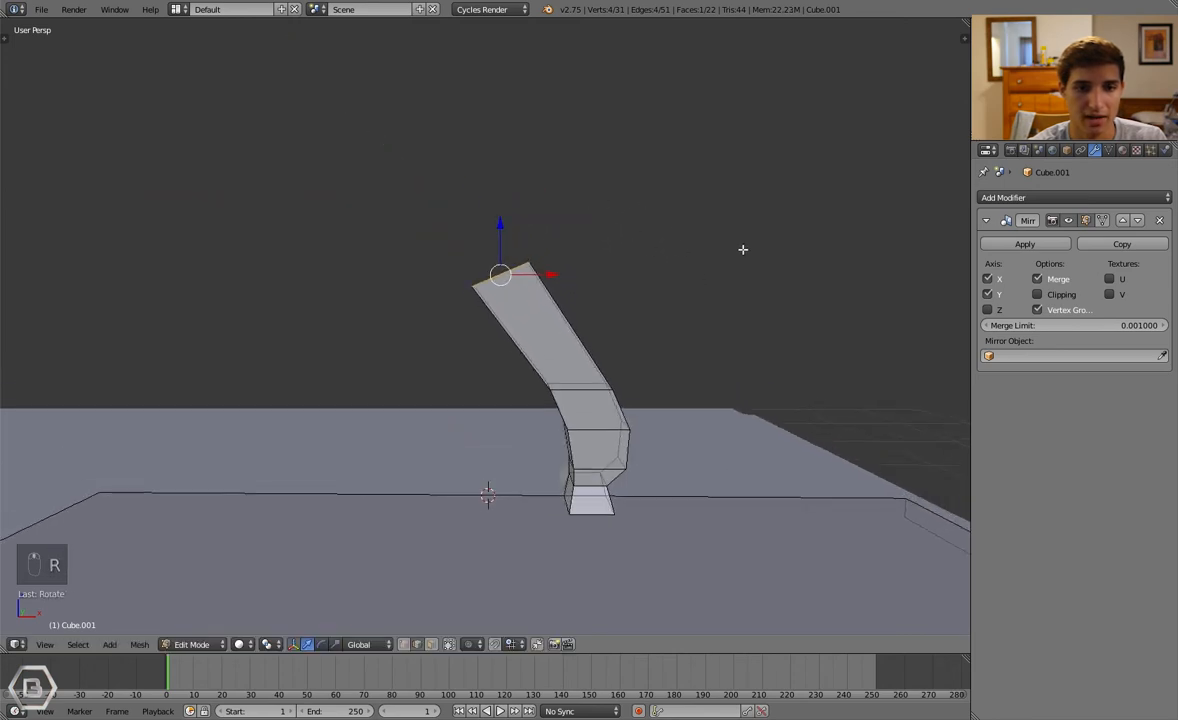
{"action": "key", "text": "s"}
{"action": "left_click", "coordinate": [707, 282]}
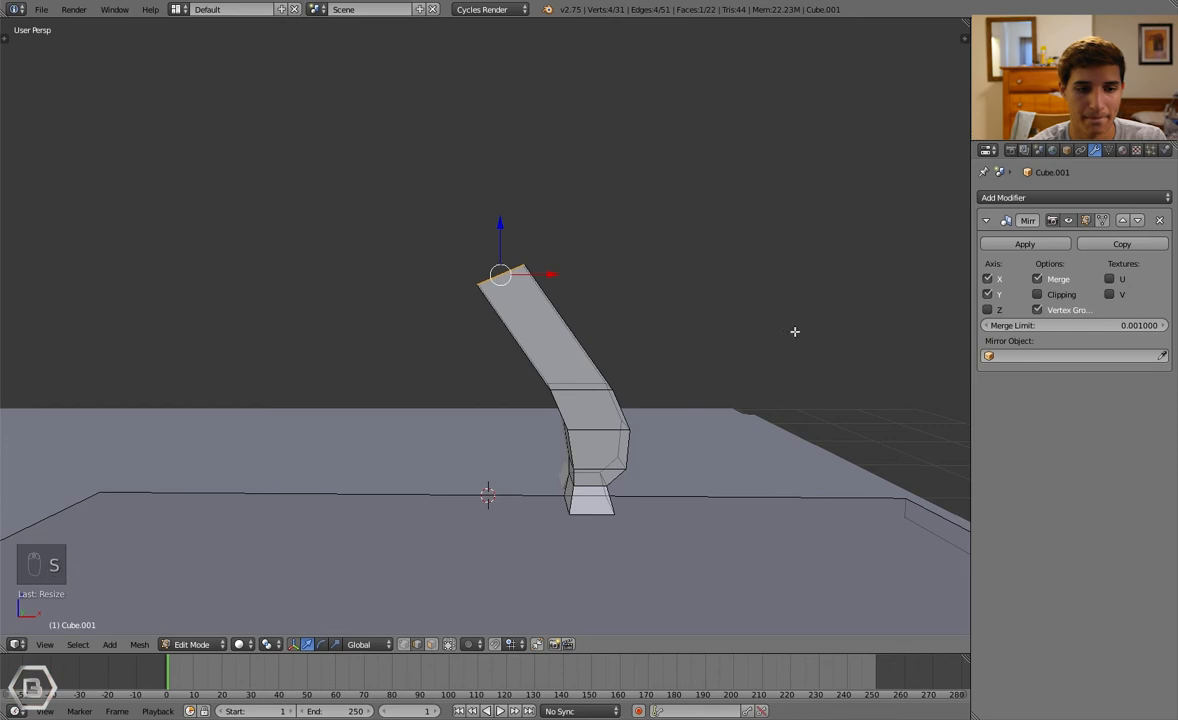
Move the foot's inner bottom edge outward along Y by about 0.04 to separate the two feet
{"action": "middle_click_drag", "start_coordinate": [800, 333], "coordinate": [711, 456]}
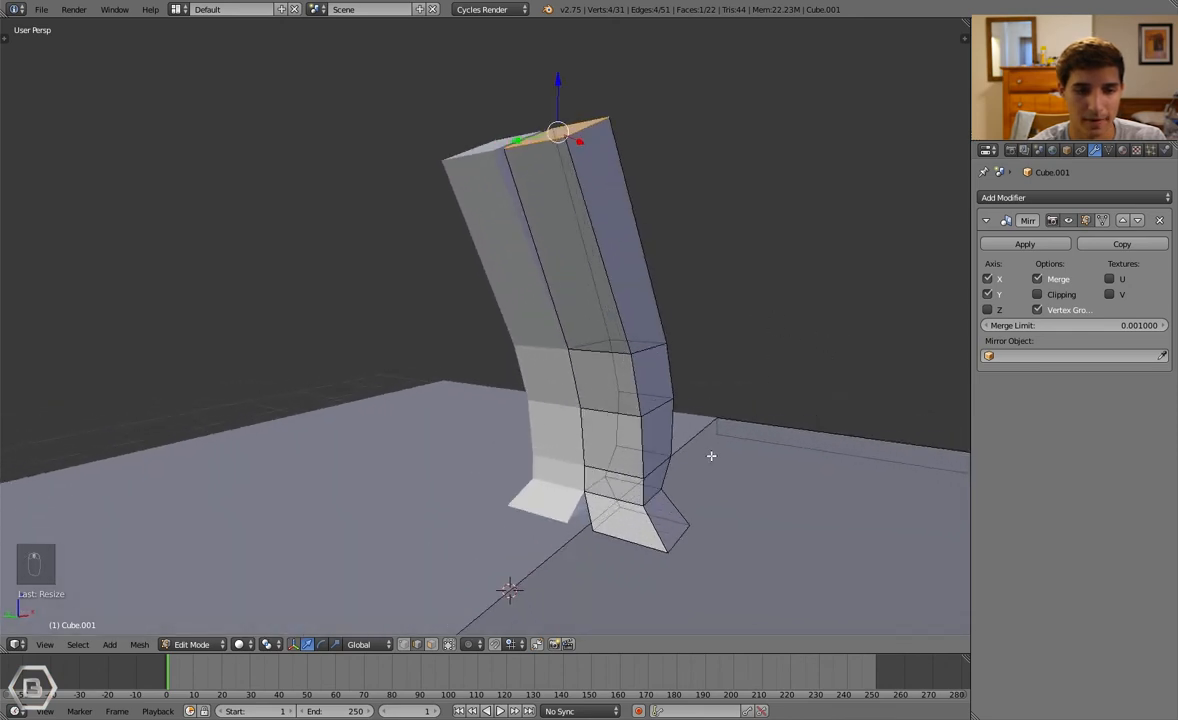
{"action": "middle_click_drag", "start_coordinate": [647, 511], "coordinate": [681, 502]}
{"action": "key", "text": "b"}
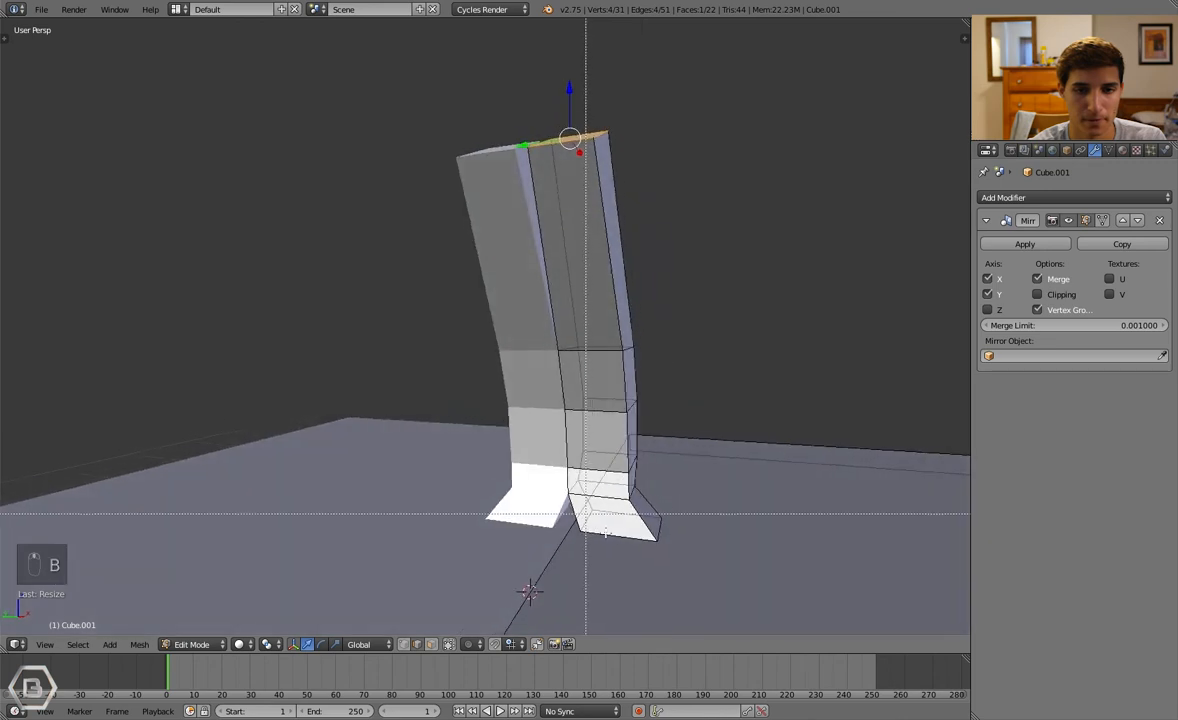
{"action": "key", "text": "g"}
{"action": "key", "text": "g"}
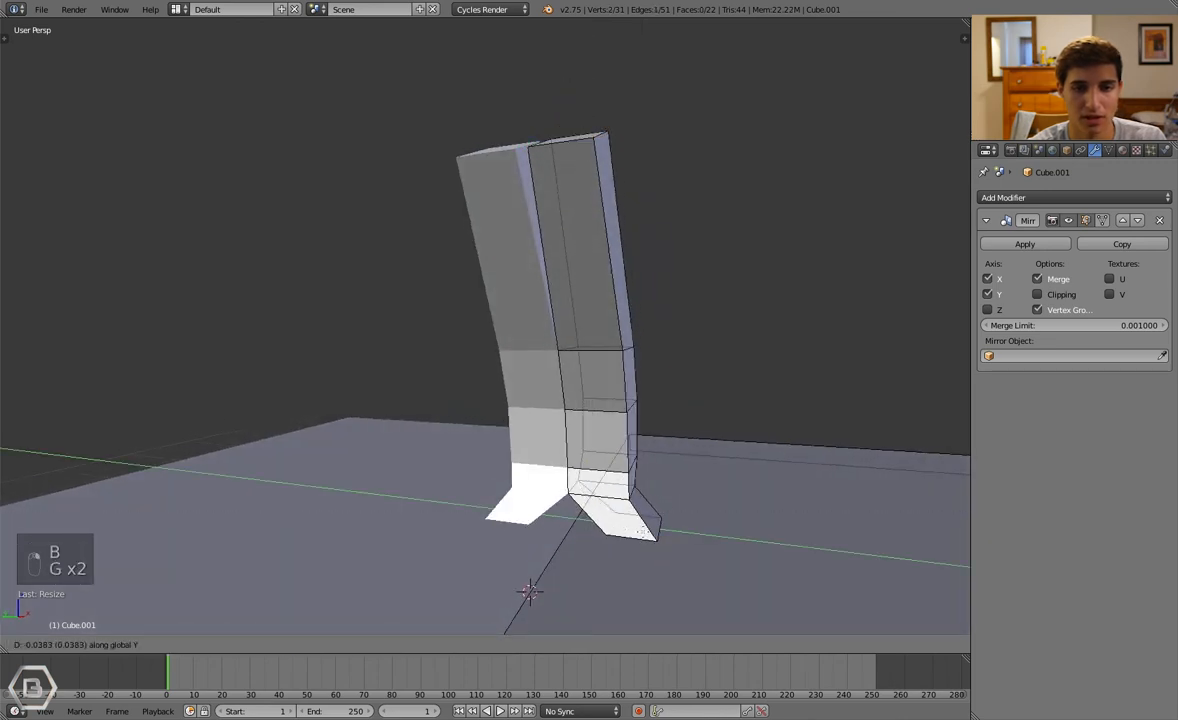
{"action": "left_click", "coordinate": [645, 532]}
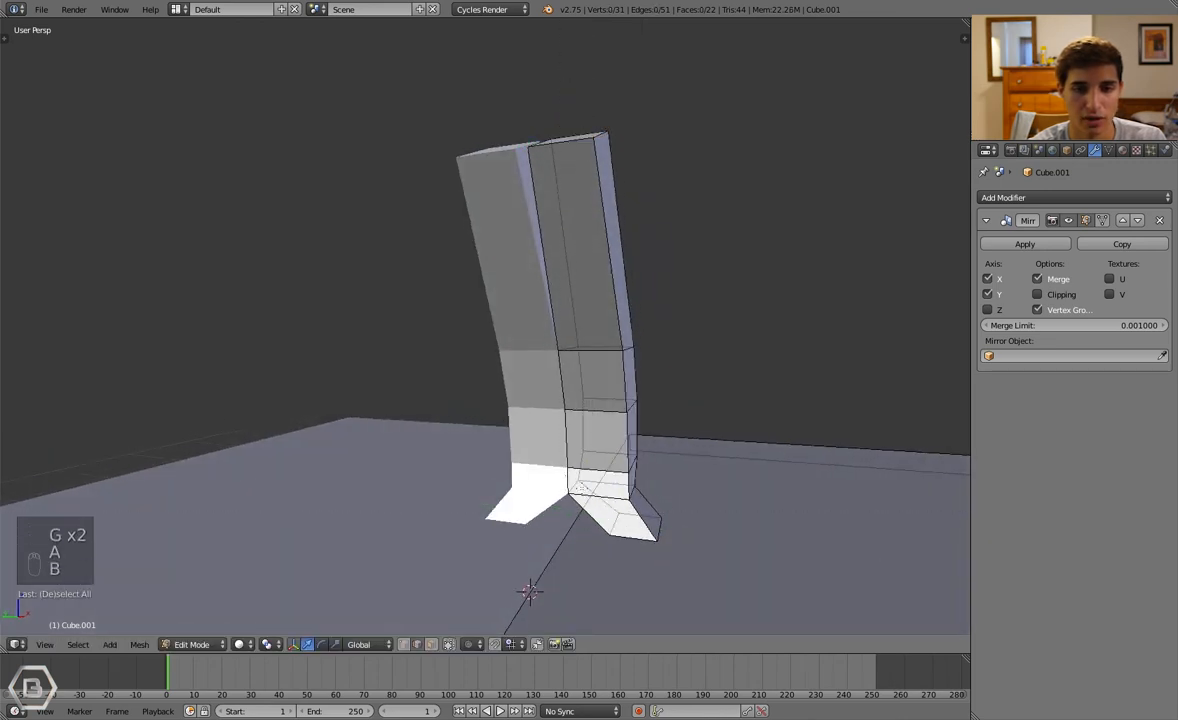
Inspect the mirrored figures on the lid from several angles and distances outside Edit Mode
{"action": "left_click_drag", "start_coordinate": [572, 481], "coordinate": [648, 512]}
{"action": "middle_click_drag", "start_coordinate": [648, 512], "coordinate": [365, 491]}
{"action": "key", "text": "Tab"}
{"action": "scroll", "coordinate": [492, 481], "scroll_direction": "down", "scroll_amount": 4}
{"action": "key", "text": "a"}
{"action": "key", "text": "a"}
{"action": "scroll", "coordinate": [405, 485], "scroll_direction": "down", "scroll_amount": 2}
{"action": "scroll", "coordinate": [547, 447], "scroll_direction": "up", "scroll_amount": 3}
{"action": "key", "text": "Tab"}
{"action": "middle_click_drag", "start_coordinate": [427, 436], "coordinate": [458, 350]}
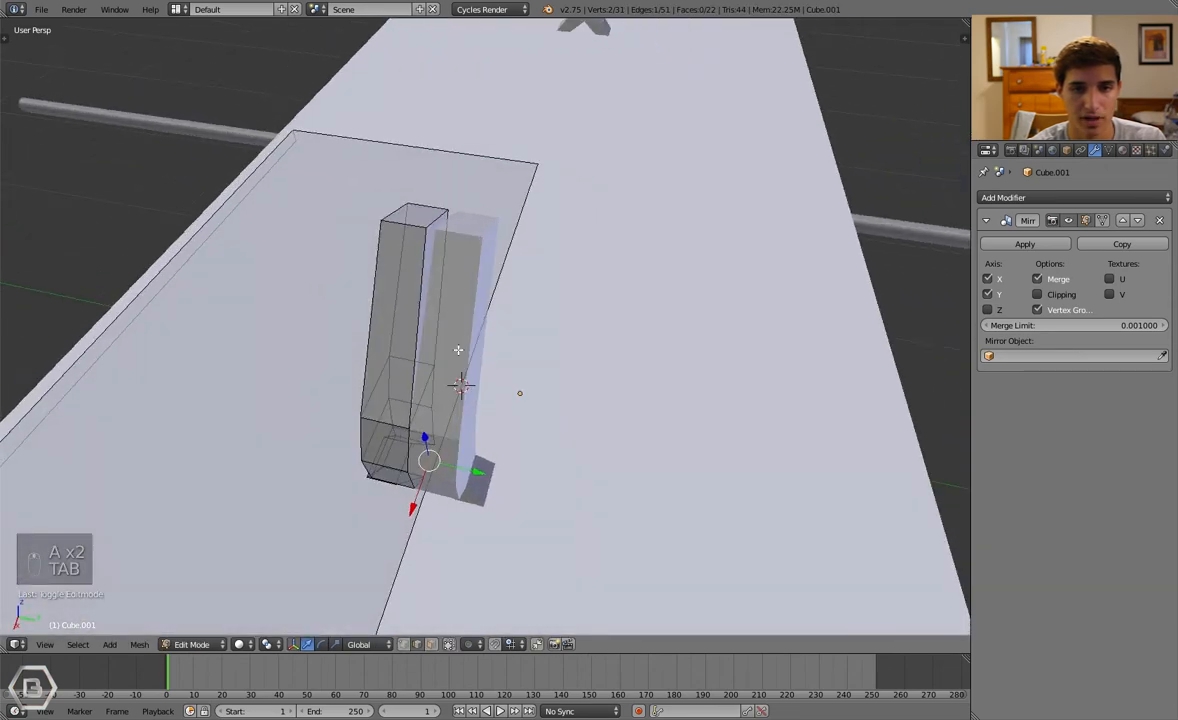
Enable Clipping on the Mirror modifier and move the inner edge of the figure's top to the mirror centre line
{"action": "right_click", "coordinate": [438, 230]}
{"action": "scroll", "coordinate": [438, 230], "scroll_direction": "up", "scroll_amount": 2}
{"action": "middle_click_drag", "start_coordinate": [438, 230], "coordinate": [418, 250]}
{"action": "right_click", "coordinate": [400, 190]}
{"action": "key", "text": "g"}
{"action": "key", "text": "x"}
{"action": "right_click", "coordinate": [458, 239]}
{"action": "key", "text": "g"}
{"action": "middle_click", "coordinate": [460, 240]}
{"action": "right_click", "coordinate": [473, 243]}
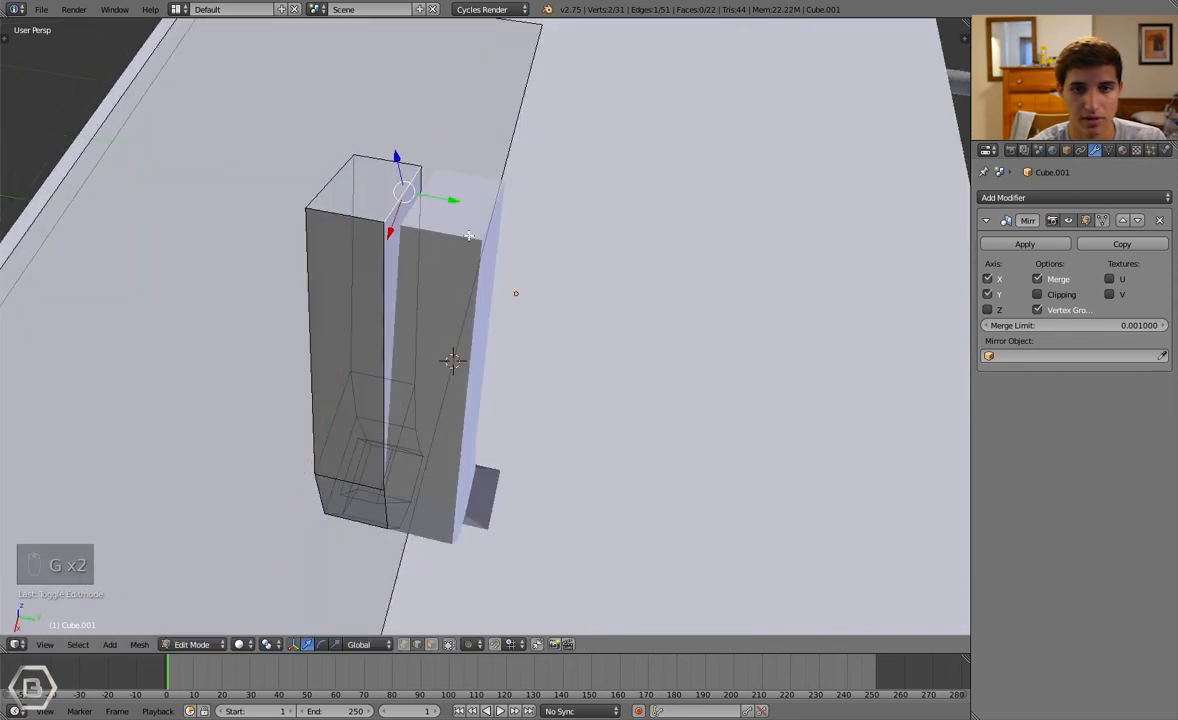
{"action": "left_click", "coordinate": [1061, 297]}
{"action": "key", "text": "g"}
{"action": "left_click", "coordinate": [594, 311]}
{"action": "key", "text": "a"}
Box-select the vertices along the figure's inner side and move them to the mirror centre line to join both halves
{"action": "scroll", "coordinate": [590, 311], "scroll_direction": "down", "scroll_amount": 3}
{"action": "middle_click_drag", "start_coordinate": [560, 300], "coordinate": [604, 294]}
{"action": "key", "text": "b"}
{"action": "key", "text": "a"}
{"action": "middle_click_drag", "start_coordinate": [558, 487], "coordinate": [544, 458]}
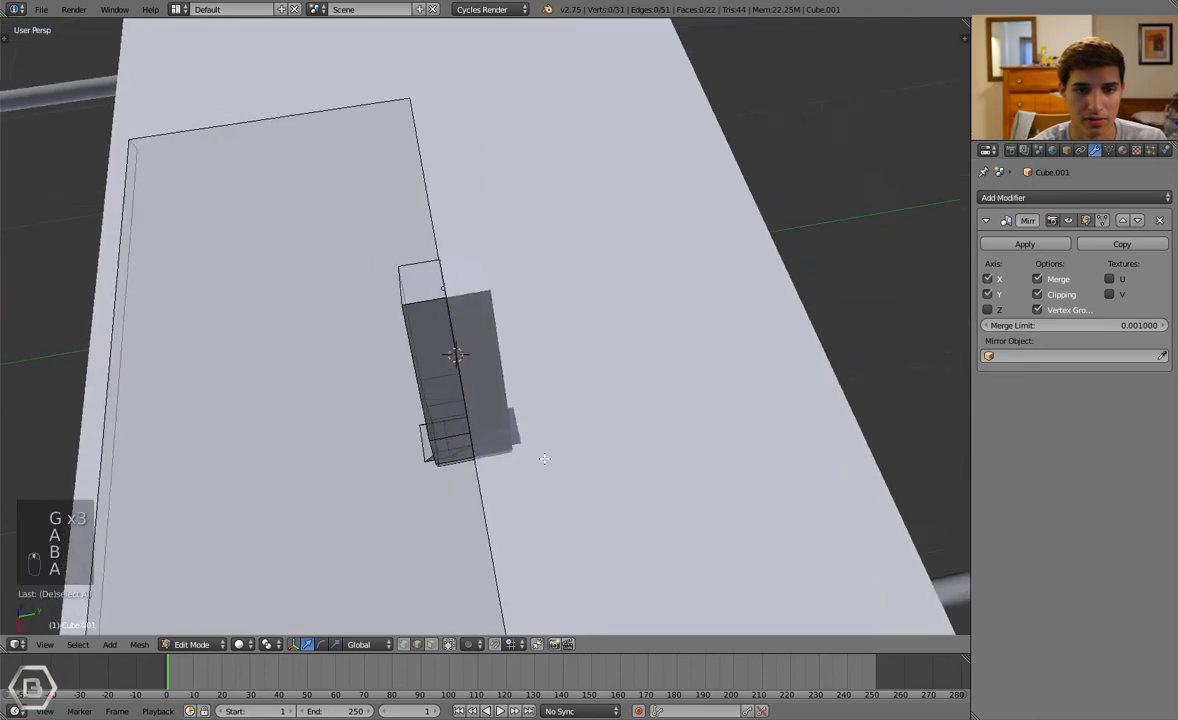
{"action": "key", "text": "b"}
{"action": "left_click_drag", "start_coordinate": [528, 321], "coordinate": [452, 366]}
{"action": "middle_click_drag", "start_coordinate": [560, 405], "coordinate": [513, 392]}
{"action": "key", "text": "b"}
{"action": "middle_click_drag", "start_coordinate": [440, 243], "coordinate": [491, 357]}
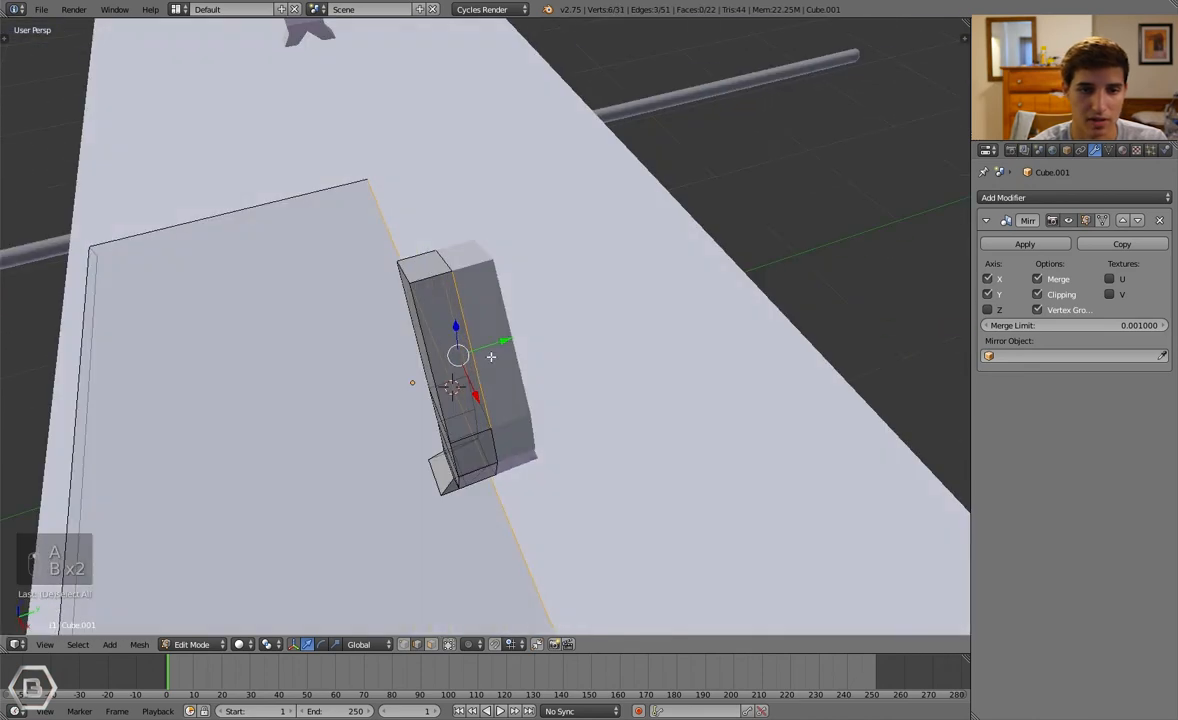
{"action": "key", "text": "g"}
{"action": "key", "text": "g"}
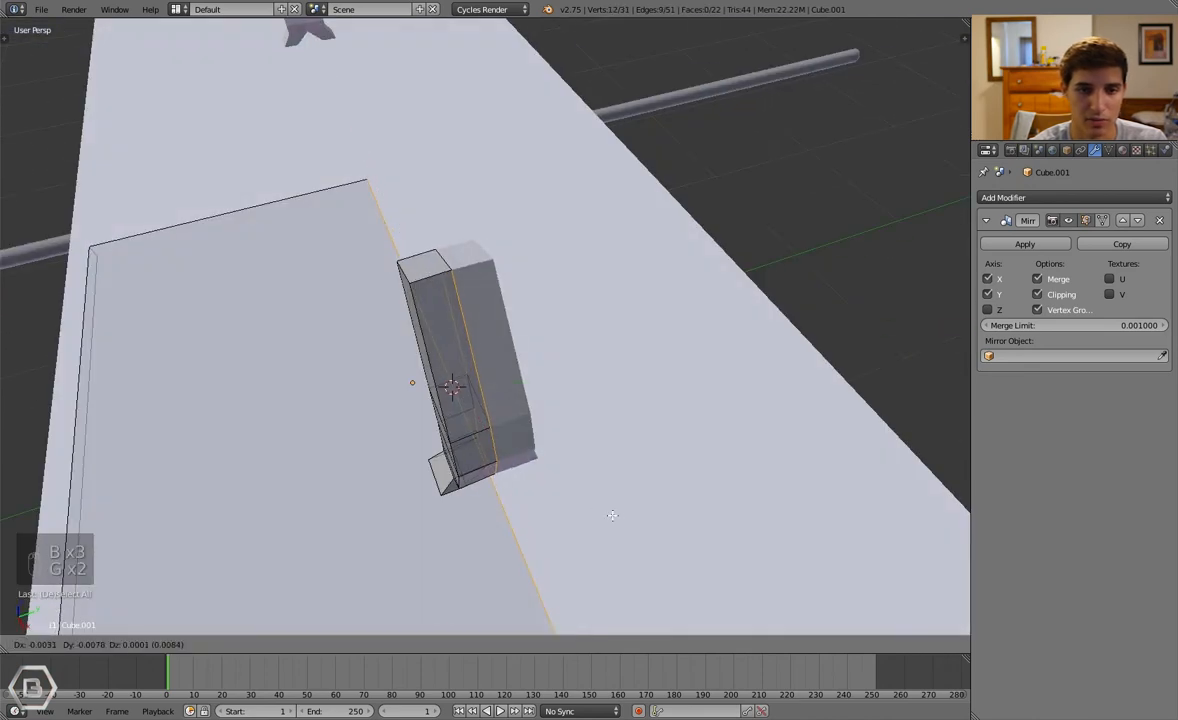
{"action": "left_click", "coordinate": [487, 537]}
{"action": "key", "text": "a"}
Move the upper section's narrow face on the negative-X side about 0.045 further along negative X
{"action": "middle_click_drag", "start_coordinate": [366, 523], "coordinate": [514, 364]}
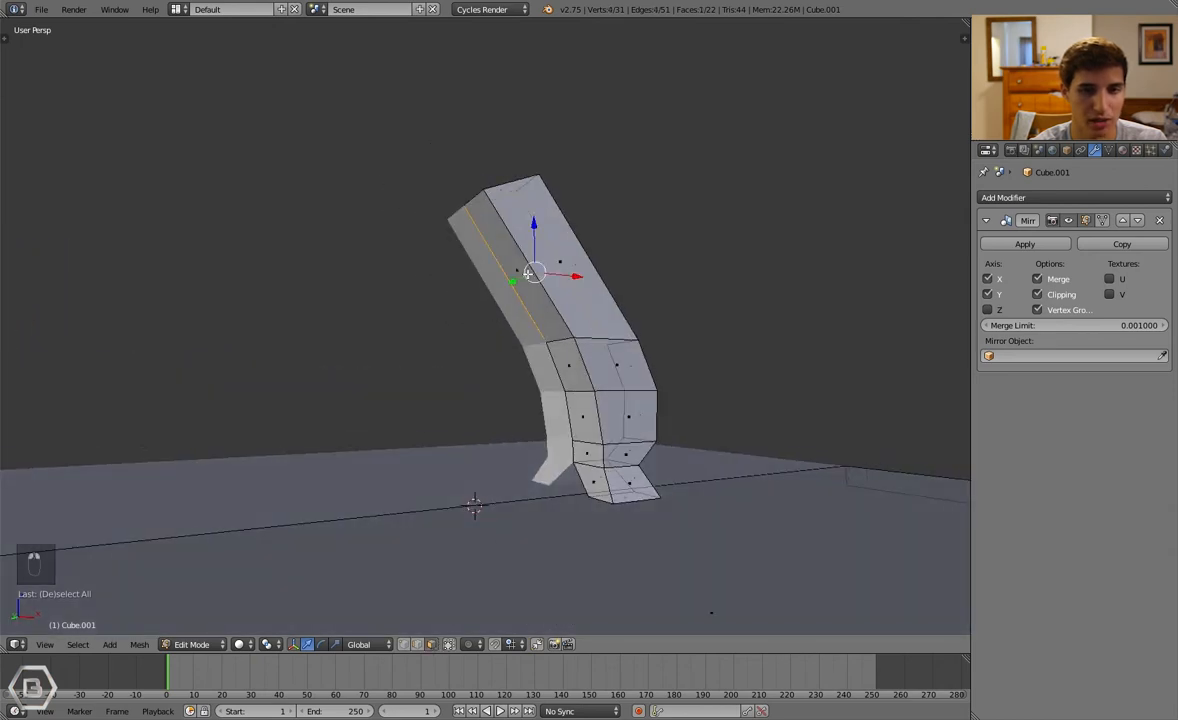
{"action": "middle_click_drag", "start_coordinate": [528, 273], "coordinate": [484, 275]}
{"action": "key", "text": "g"}
{"action": "key", "text": "x"}
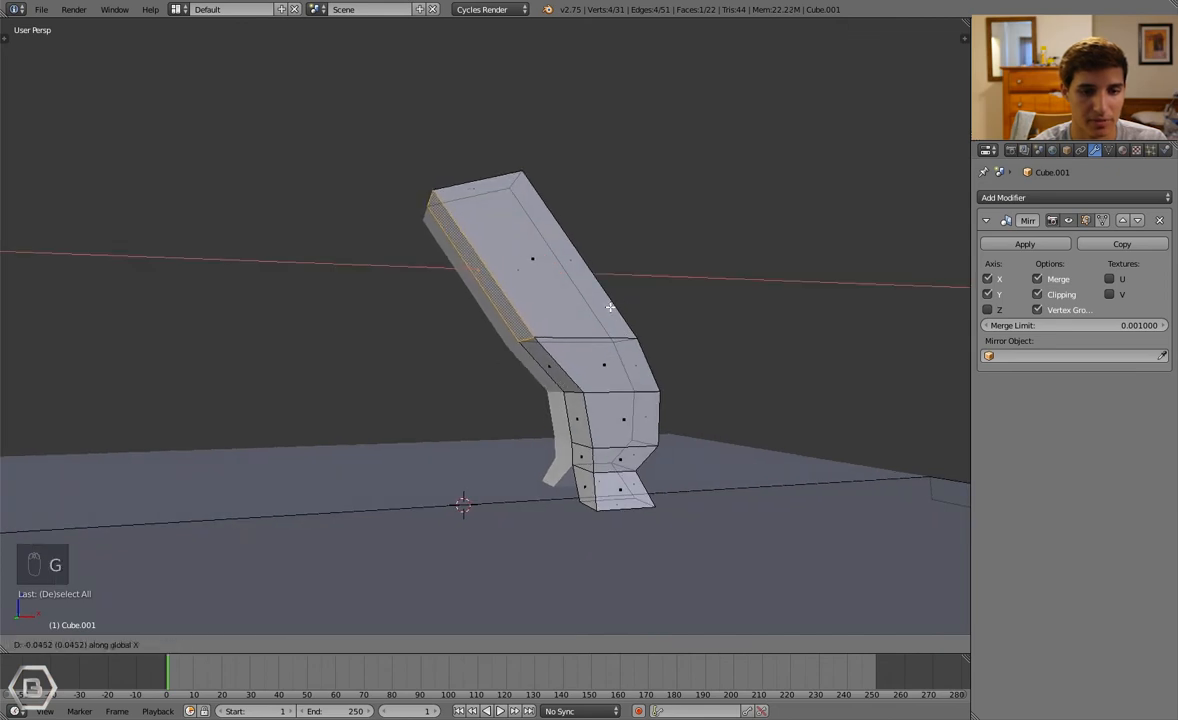
{"action": "left_click", "coordinate": [612, 307]}
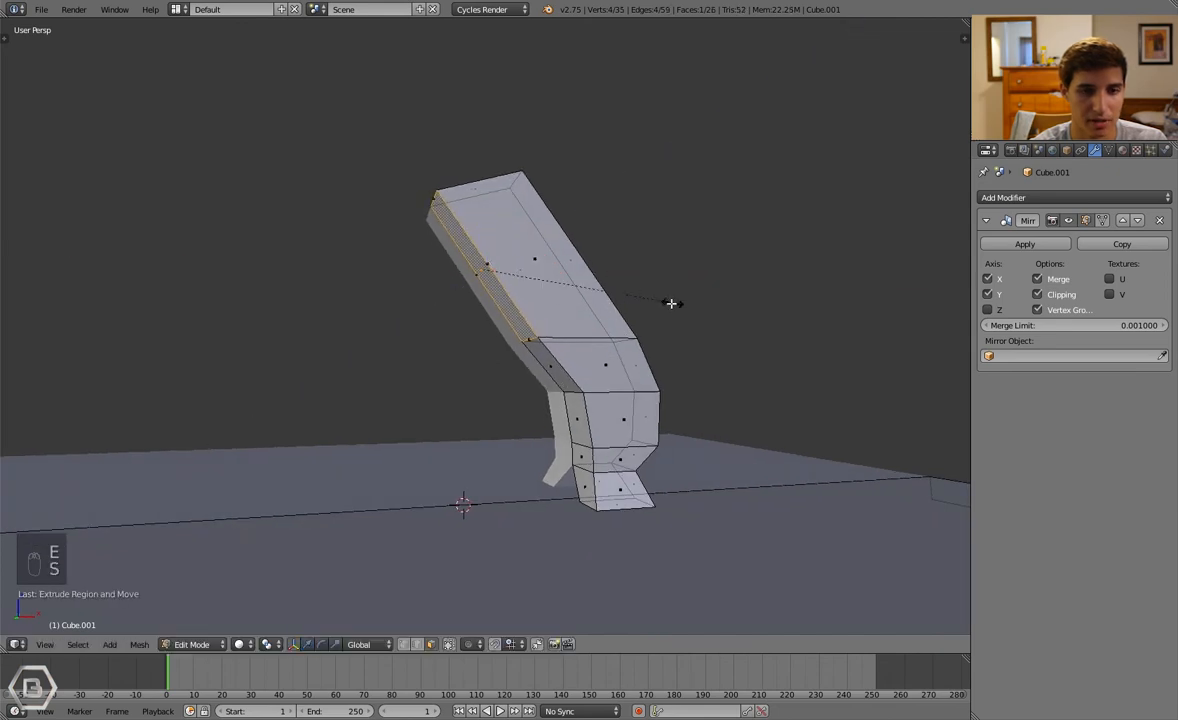
Shrink the extruded face on the upper section's narrow side and extrude it downward along Z as a front leg
{"action": "left_click", "coordinate": [570, 284]}
{"action": "key", "text": "e"}
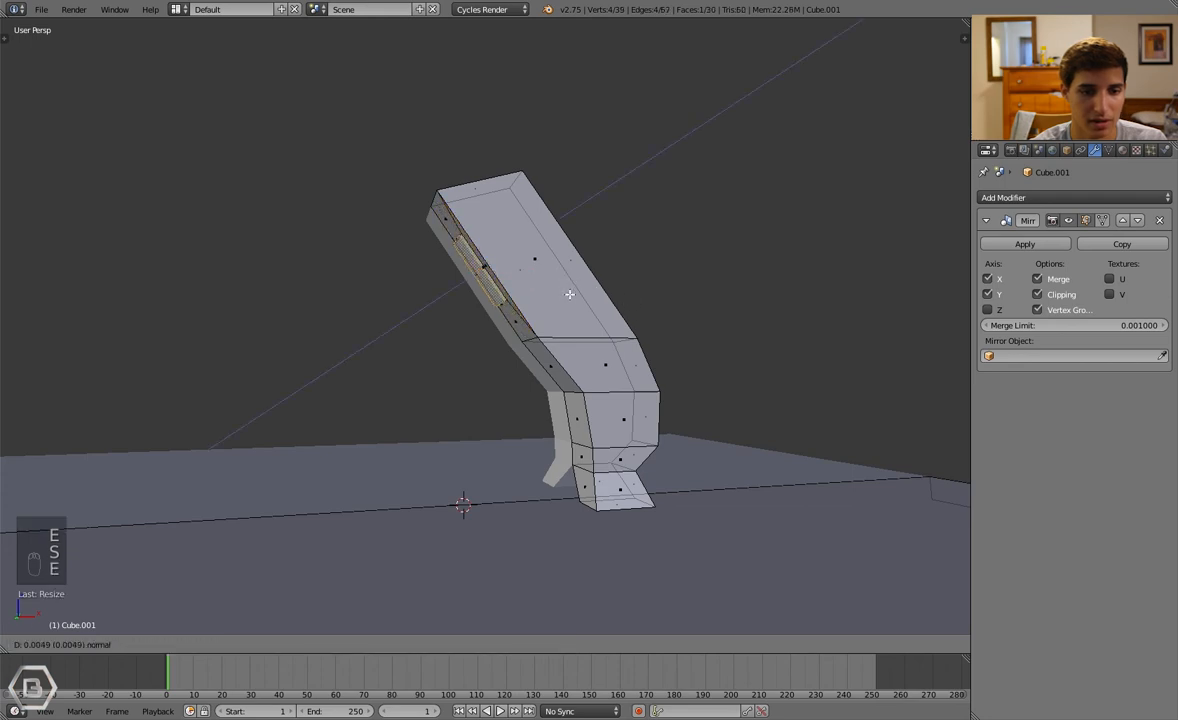
{"action": "right_click", "coordinate": [573, 334]}
{"action": "key", "text": "g"}
{"action": "key", "text": "z"}
{"action": "left_click", "coordinate": [615, 468]}
Level the front leg's lower end face by rotating it about Y, and resize it
{"action": "key", "text": "r"}
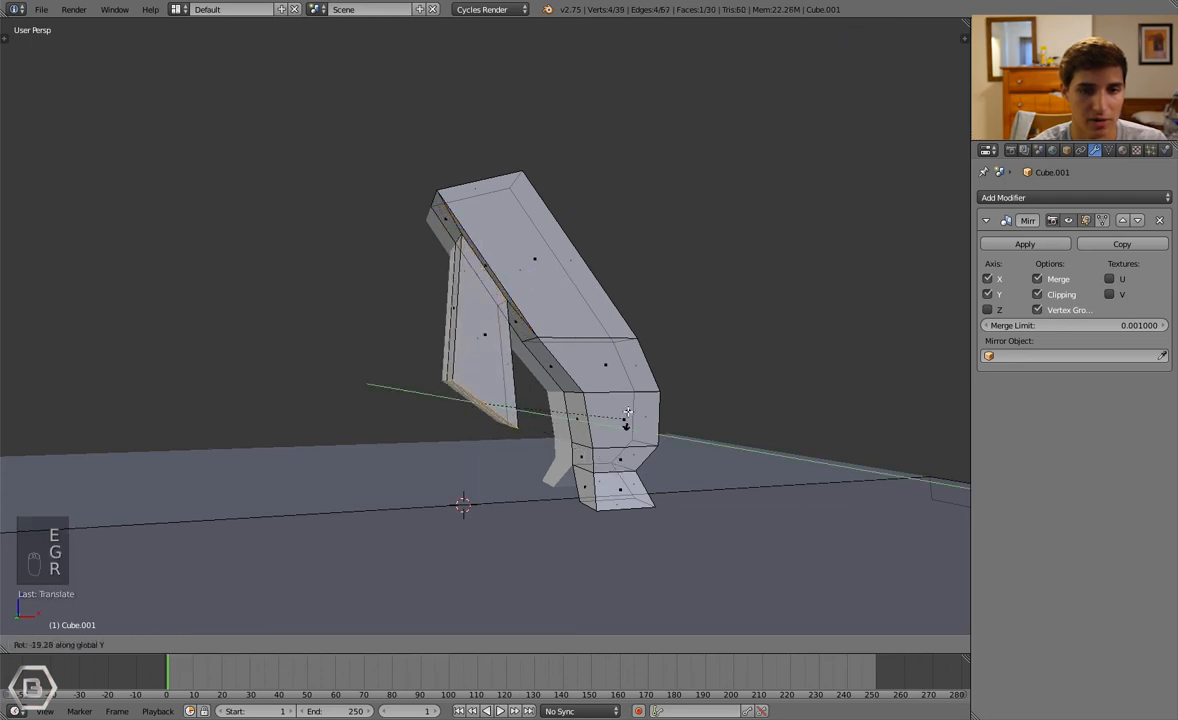
{"action": "left_click", "coordinate": [613, 350]}
{"action": "key", "text": "s"}
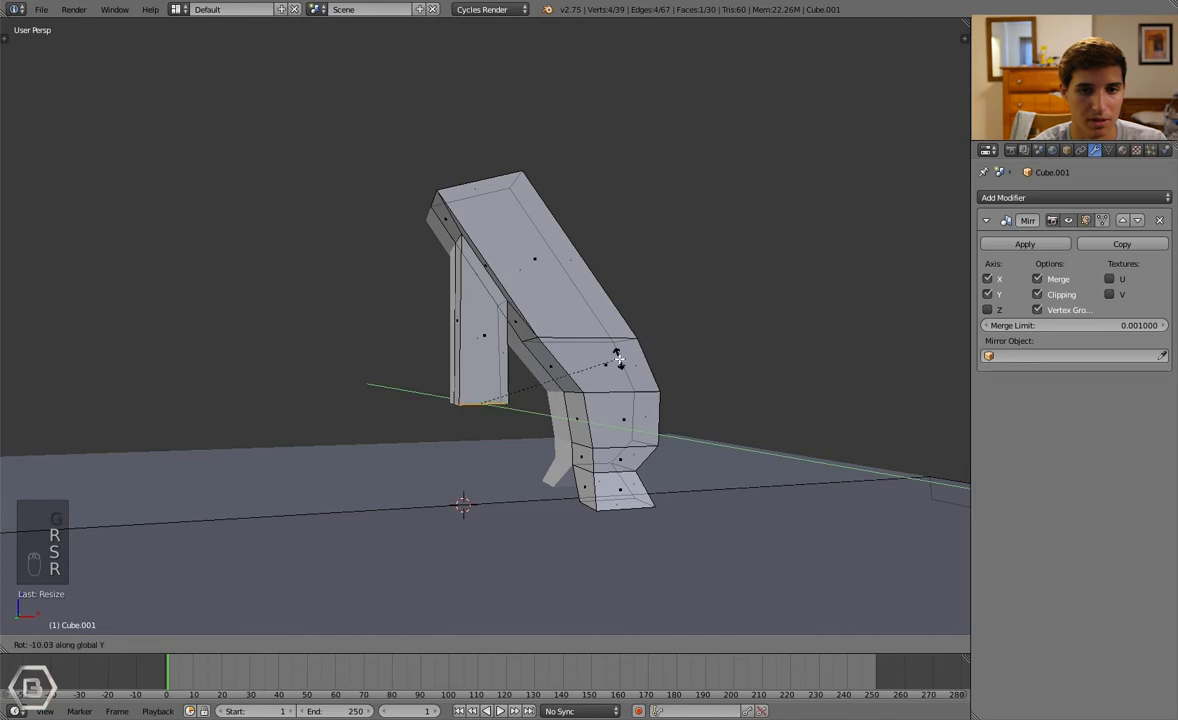
{"action": "left_click", "coordinate": [618, 360]}
Turn off Clipping on the Mirror modifier and move the front leg's lower end about 0.04 along negative Y
{"action": "middle_click_drag", "start_coordinate": [612, 400], "coordinate": [677, 406]}
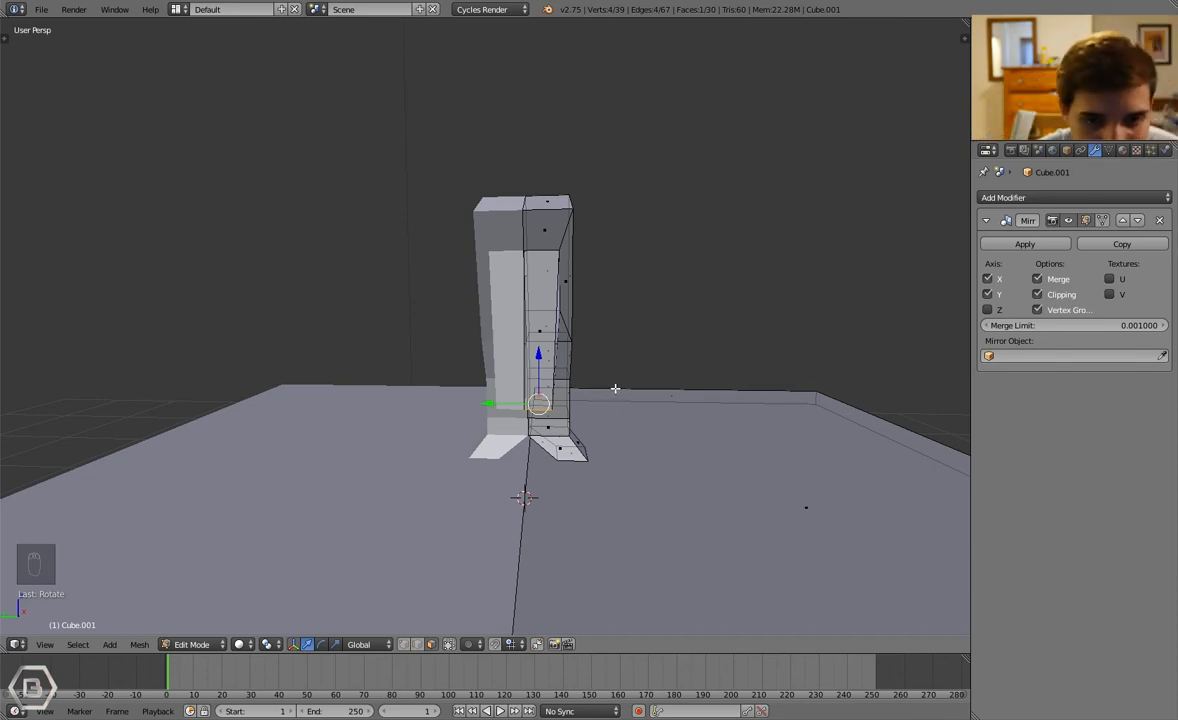
{"action": "scroll", "coordinate": [615, 388], "scroll_direction": "up", "scroll_amount": 1}
{"action": "middle_click_drag", "start_coordinate": [615, 388], "coordinate": [647, 413]}
{"action": "key", "text": "g"}
{"action": "right_click", "coordinate": [648, 413]}
{"action": "key", "text": "g"}
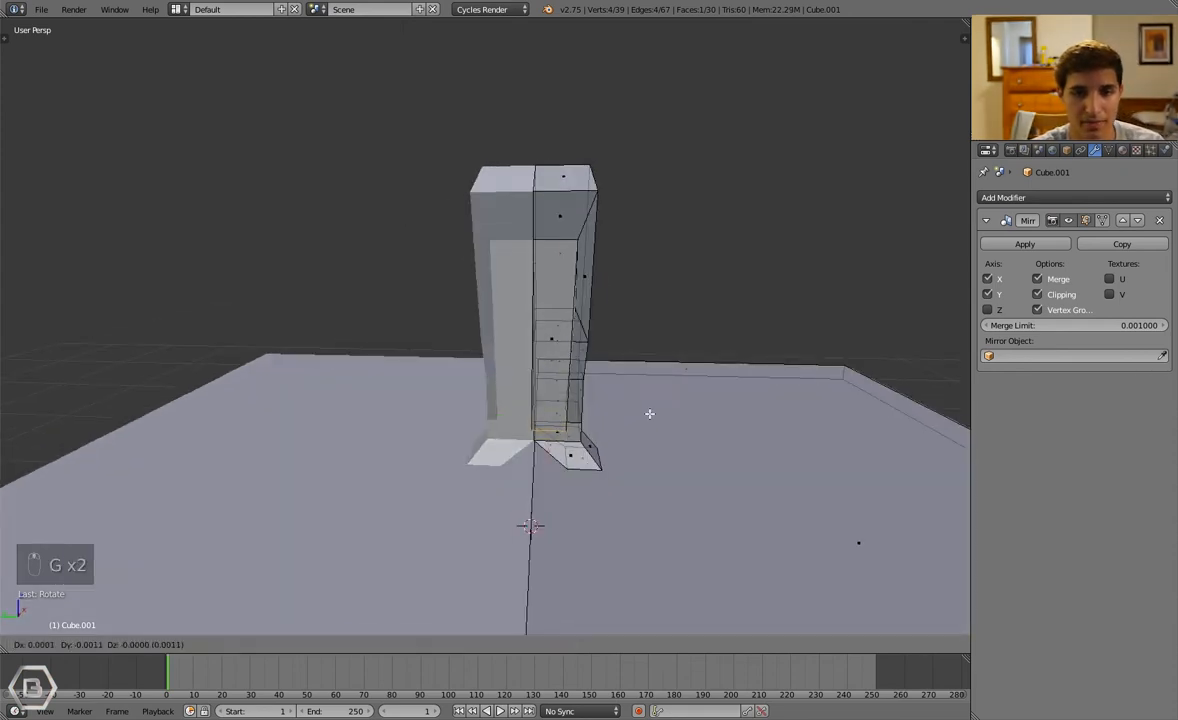
{"action": "right_click", "coordinate": [677, 416]}
{"action": "left_click", "coordinate": [1053, 298]}
{"action": "key", "text": "g"}
{"action": "key", "text": "y"}
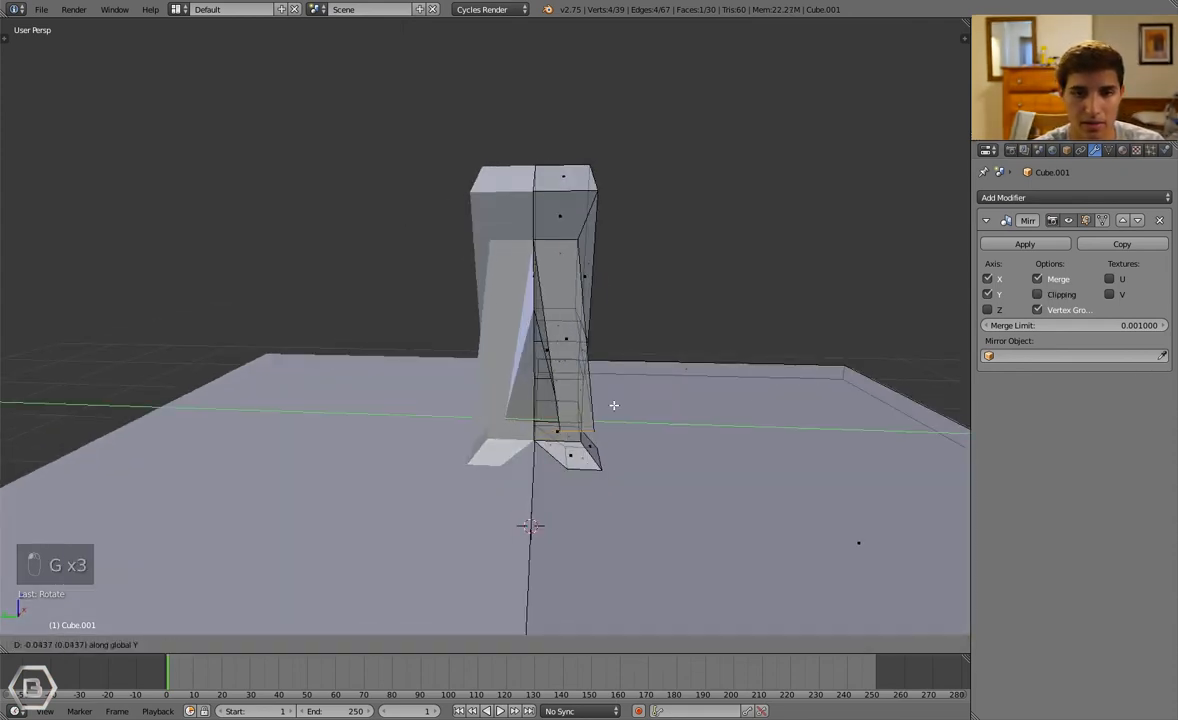
{"action": "left_click", "coordinate": [610, 405]}
Extrude the front leg's lower end into a flared foot, scaling it wider and extruding a short base below
{"action": "middle_click_drag", "start_coordinate": [600, 413], "coordinate": [540, 428]}
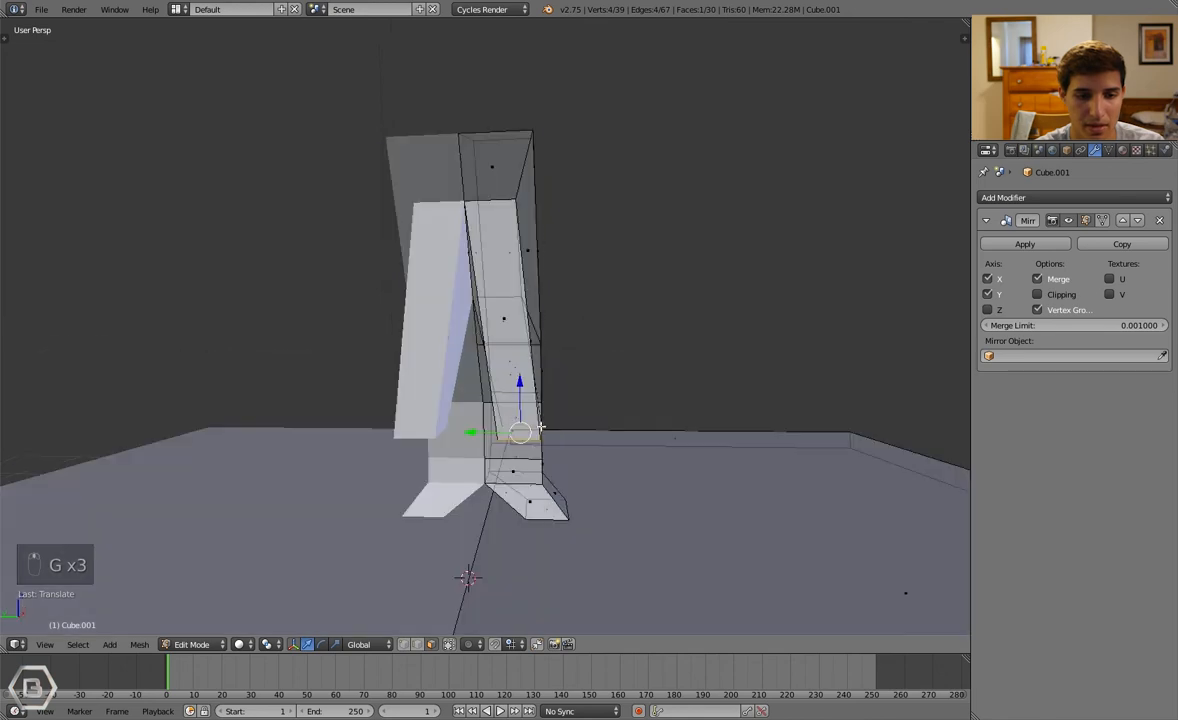
{"action": "key", "text": "e"}
{"action": "right_click", "coordinate": [589, 497]}
{"action": "key", "text": "s"}
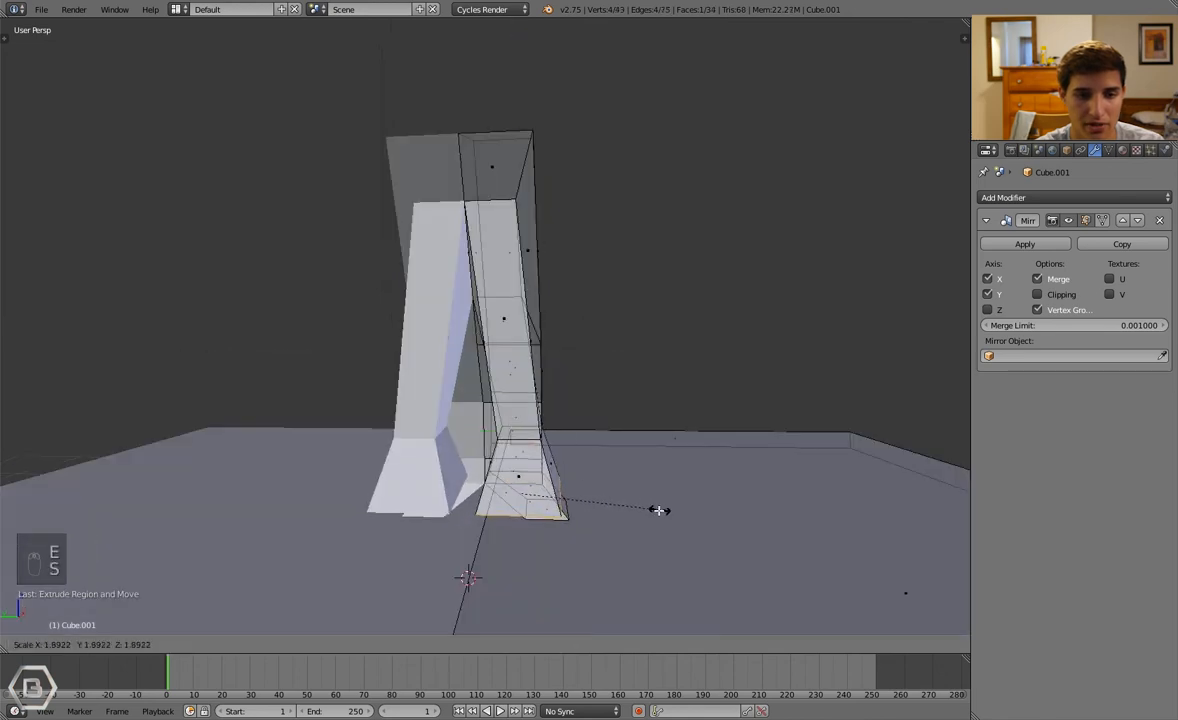
{"action": "left_click", "coordinate": [620, 525]}
{"action": "middle_click_drag", "start_coordinate": [597, 476], "coordinate": [602, 500]}
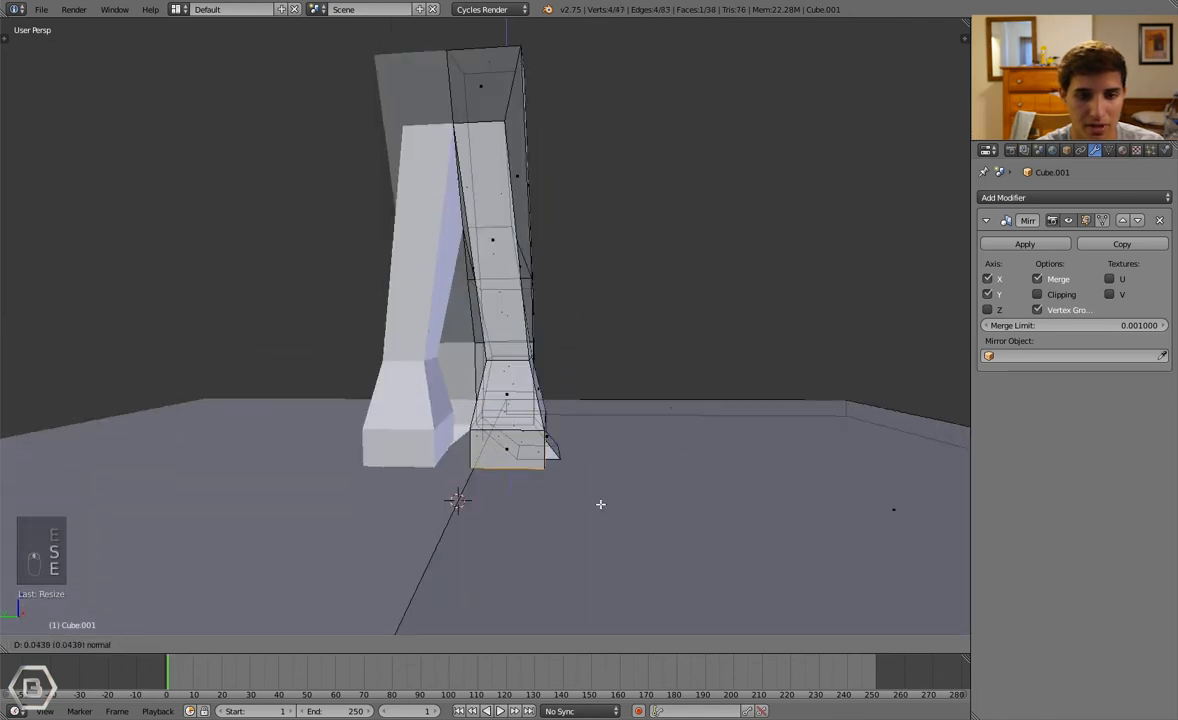
{"action": "key", "text": "a"}
Box-select the front foot and move it down about 0.059 along Z, then shift it outward along negative X
{"action": "middle_click_drag", "start_coordinate": [578, 453], "coordinate": [396, 335]}
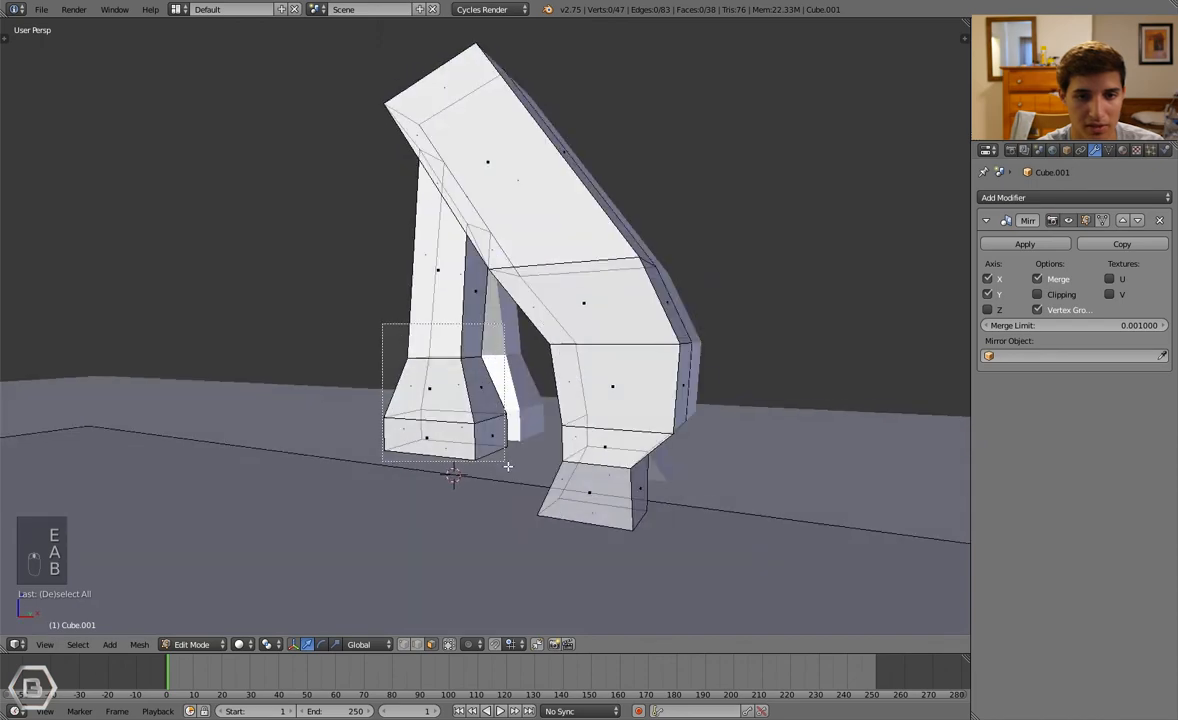
{"action": "left_click_drag", "start_coordinate": [507, 466], "coordinate": [507, 466]}
{"action": "key", "text": "g"}
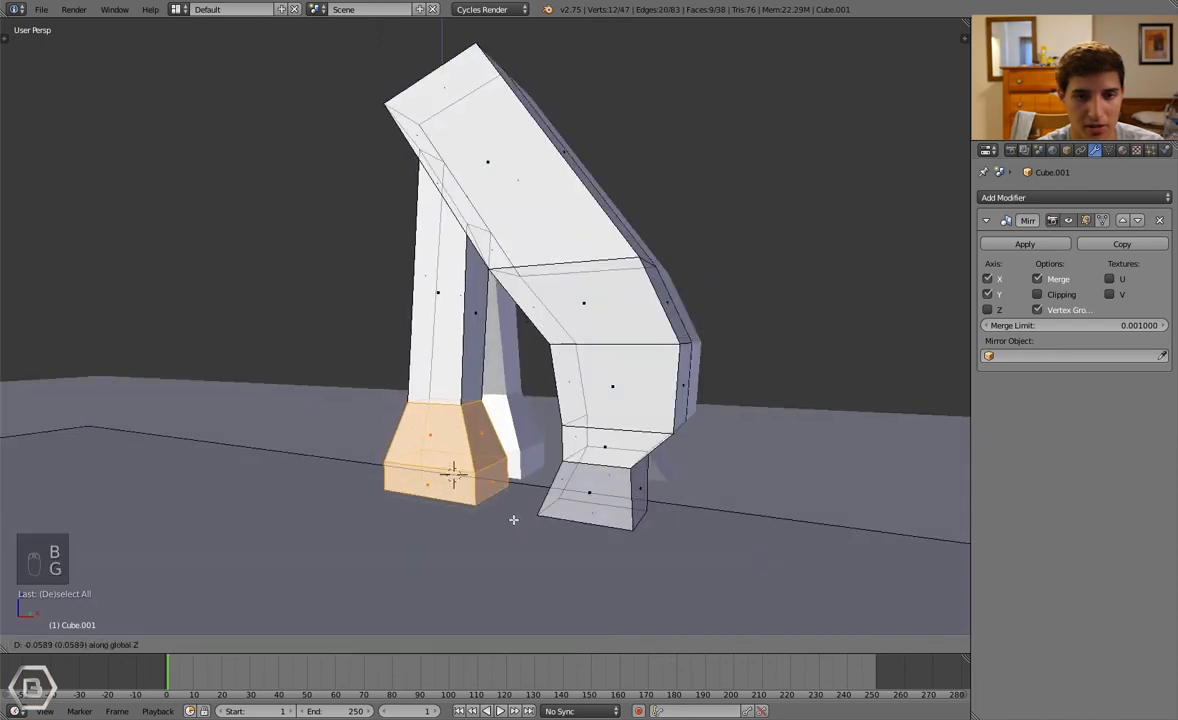
{"action": "left_click", "coordinate": [513, 520]}
{"action": "key", "text": "g"}
{"action": "key", "text": "x"}
{"action": "left_click", "coordinate": [489, 518]}
{"action": "key", "text": "g"}
{"action": "key", "text": "x"}
{"action": "middle_click_drag", "start_coordinate": [489, 518], "coordinate": [526, 462]}
{"action": "left_click", "coordinate": [513, 511]}
Select the face at the top of the figure's body and extrude it upward to start the neck
{"action": "key", "text": "Tab"}
{"action": "scroll", "coordinate": [513, 511], "scroll_direction": "down", "scroll_amount": 2}
{"action": "key", "text": "Tab"}
{"action": "scroll", "coordinate": [487, 410], "scroll_direction": "up", "scroll_amount": 2}
{"action": "key", "text": "a"}
{"action": "key", "text": "a"}
{"action": "key", "text": "a"}
{"action": "scroll", "coordinate": [526, 440], "scroll_direction": "down", "scroll_amount": 1}
{"action": "right_click", "coordinate": [511, 227]}
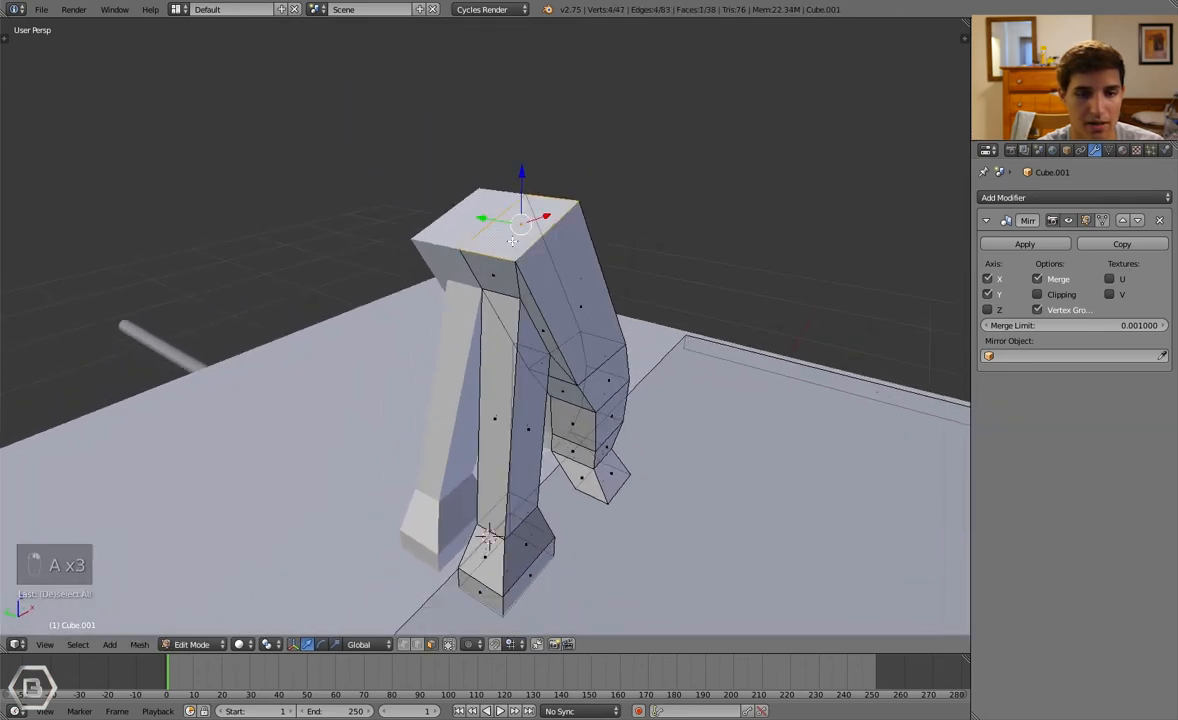
{"action": "middle_click_drag", "start_coordinate": [511, 238], "coordinate": [750, 281]}
{"action": "key", "text": "e"}
{"action": "left_click", "coordinate": [702, 262]}
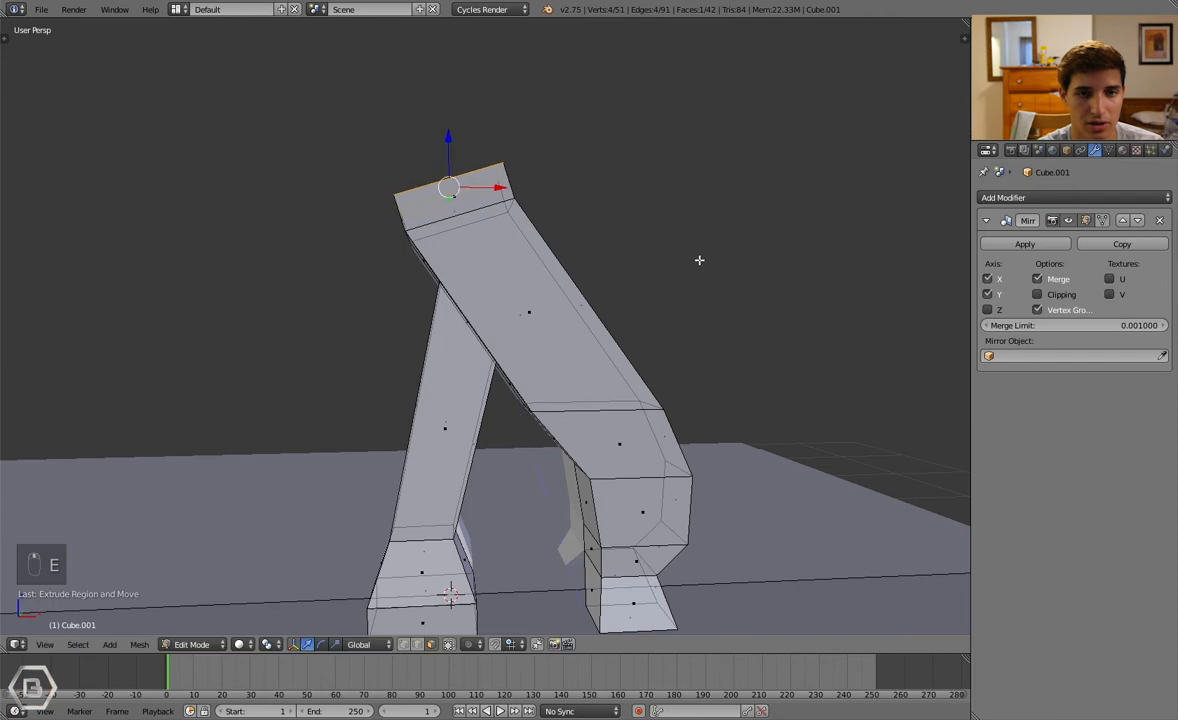
Scale the neck's top face down and shift it along negative X
{"action": "key", "text": "s"}
{"action": "left_click", "coordinate": [592, 261]}
{"action": "key", "text": "g"}
{"action": "key", "text": "x"}
{"action": "left_click", "coordinate": [557, 265]}
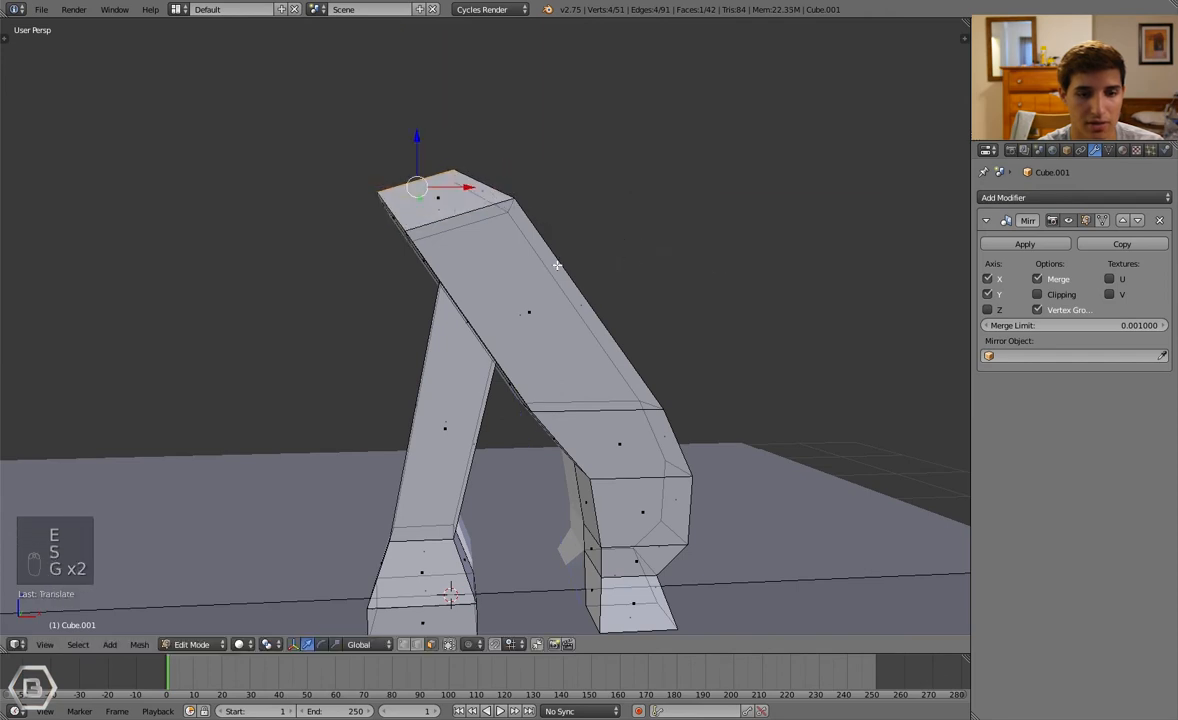
Extrude the neck's top face and move it forward along negative X to form the head
{"action": "middle_click_drag", "start_coordinate": [557, 265], "coordinate": [574, 298], "text": "shift"}
{"action": "key", "text": "e"}
{"action": "left_click", "coordinate": [520, 282]}
{"action": "key", "text": "g"}
{"action": "key", "text": "x"}
{"action": "left_click", "coordinate": [410, 273]}
{"action": "key", "text": "g"}
{"action": "left_click", "coordinate": [389, 276]}
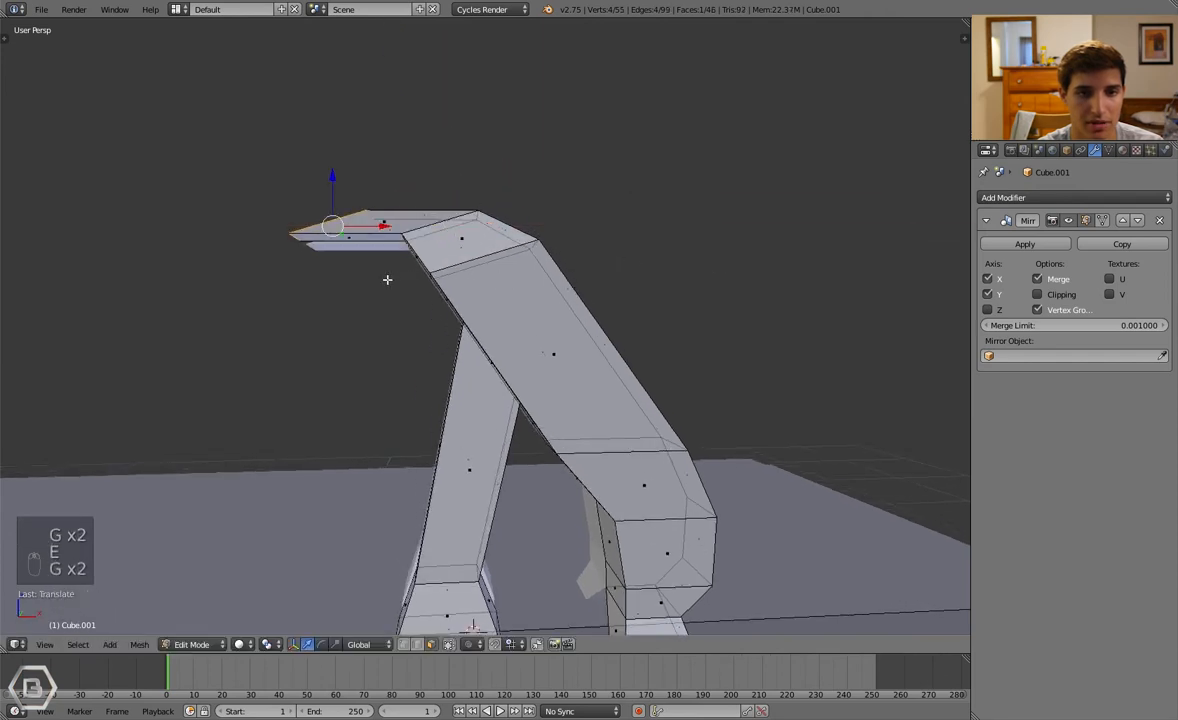
Raise the head's end face along Z and rotate it about Y to an upright front
{"action": "key", "text": "g"}
{"action": "key", "text": "z"}
{"action": "left_click", "coordinate": [386, 246]}
{"action": "key", "text": "r"}
{"action": "key", "text": "y"}
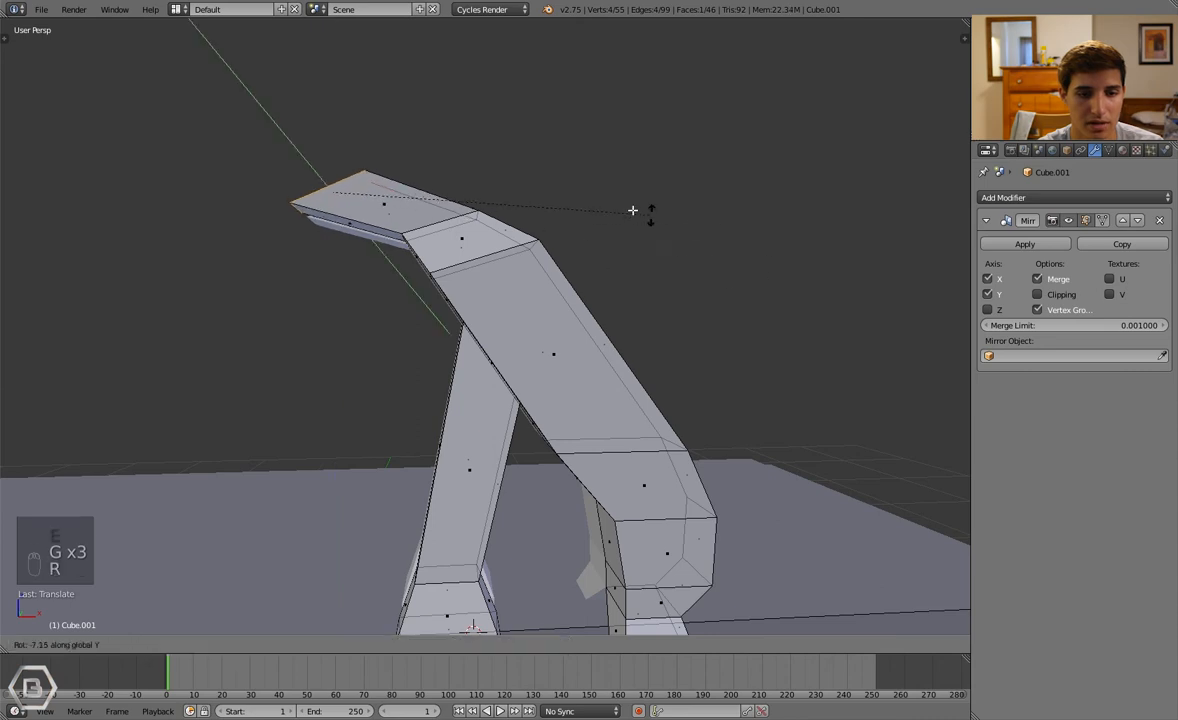
{"action": "left_click", "coordinate": [378, 122]}
Add a loop cut across the head and raise its top edge about 0.059 along Z
{"action": "middle_click_drag", "start_coordinate": [400, 147], "coordinate": [464, 346], "text": "shift"}
{"action": "key", "text": "a"}
{"action": "middle_click_drag", "start_coordinate": [464, 346], "coordinate": [455, 367]}
{"action": "key", "text": "ctrl+r"}
{"action": "left_click", "coordinate": [453, 382]}
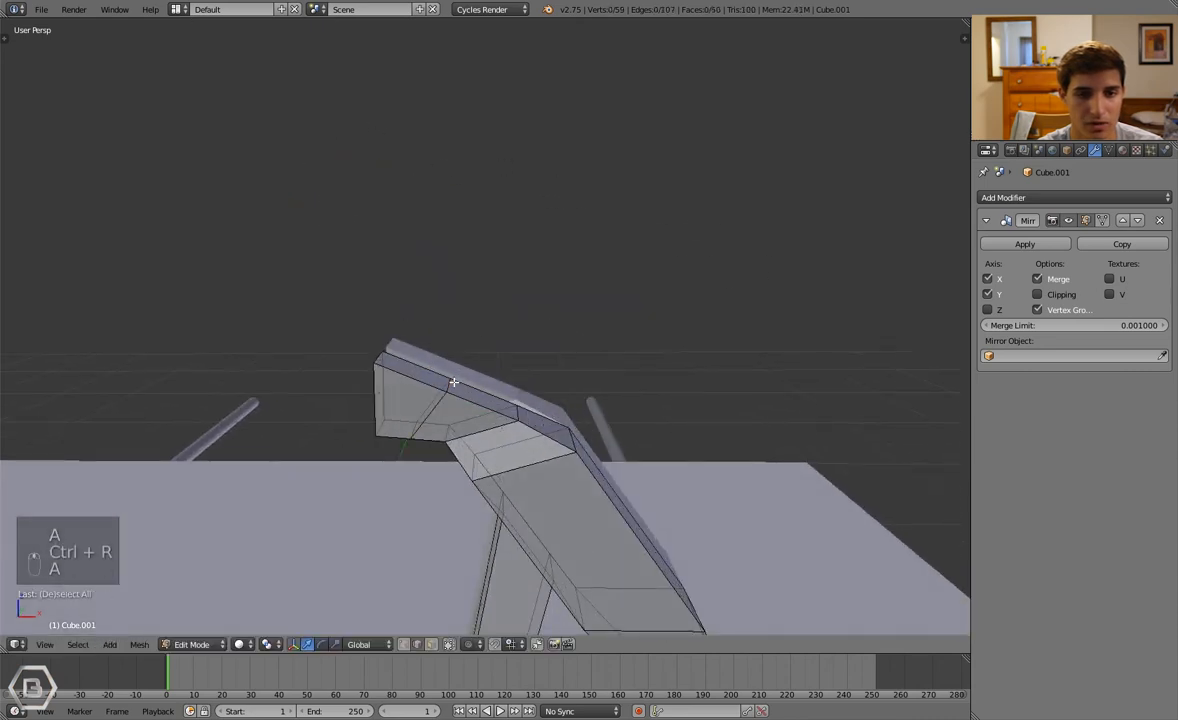
{"action": "right_click", "coordinate": [450, 389]}
{"action": "key", "text": "g"}
{"action": "key", "text": "z"}
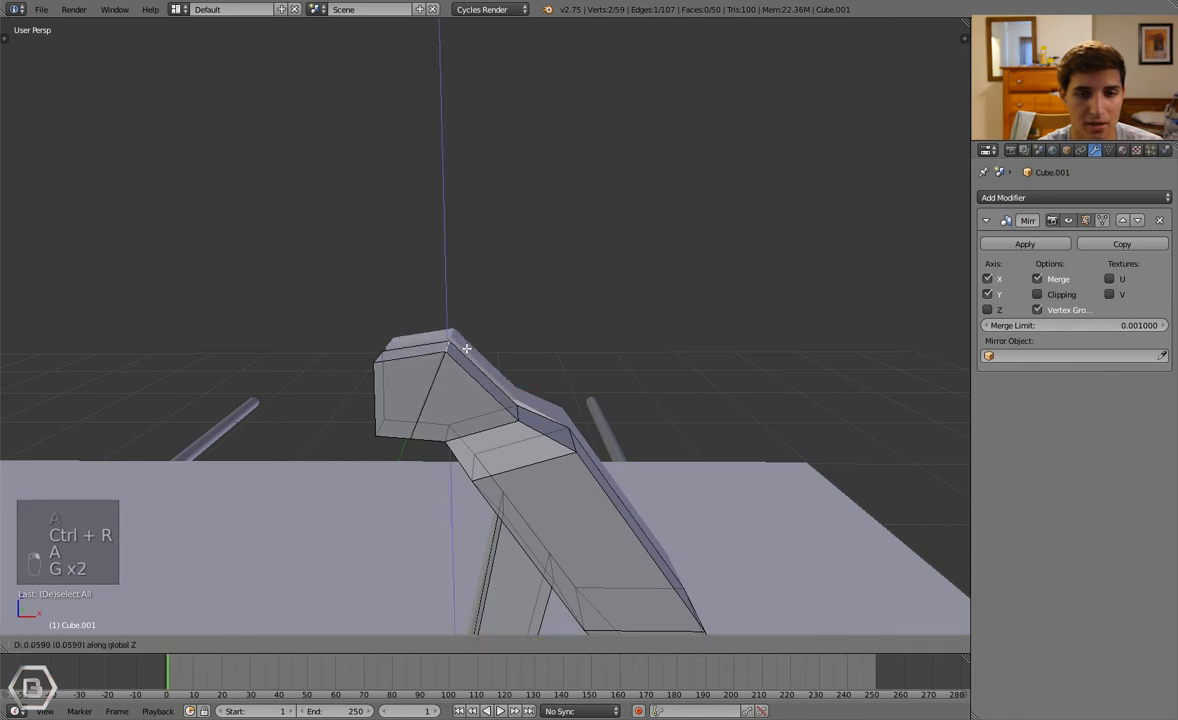
{"action": "left_click", "coordinate": [466, 348]}
{"action": "key", "text": "Tab"}
{"action": "middle_click_drag", "start_coordinate": [455, 352], "coordinate": [480, 345]}
{"action": "key", "text": "Tab"}
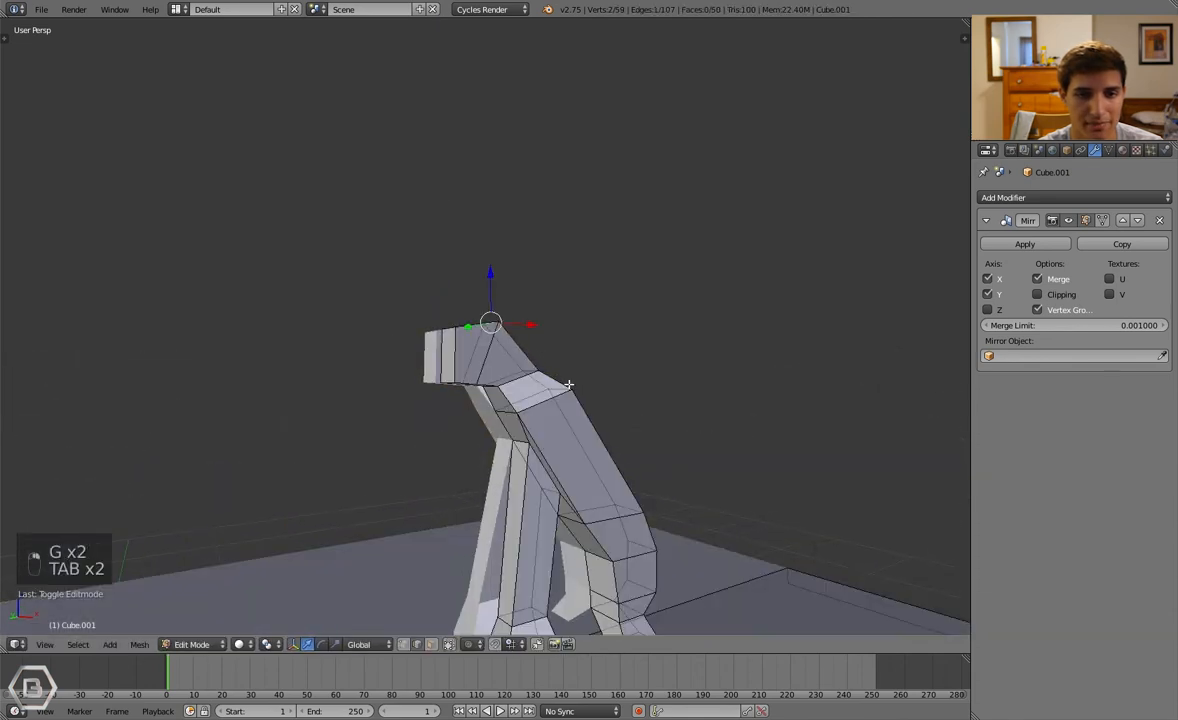
{"action": "key", "text": "a"}
{"action": "key", "text": "a"}
{"action": "key", "text": "a"}
{"action": "middle_click_drag", "start_coordinate": [569, 385], "coordinate": [700, 372]}
{"action": "key", "text": "b"}
{"action": "left_click_drag", "start_coordinate": [466, 288], "coordinate": [547, 457]}
{"action": "scroll", "coordinate": [633, 399], "scroll_direction": "up", "scroll_amount": 1}
{"action": "key", "text": "b"}
{"action": "key", "text": "a"}
{"action": "key", "text": "b"}
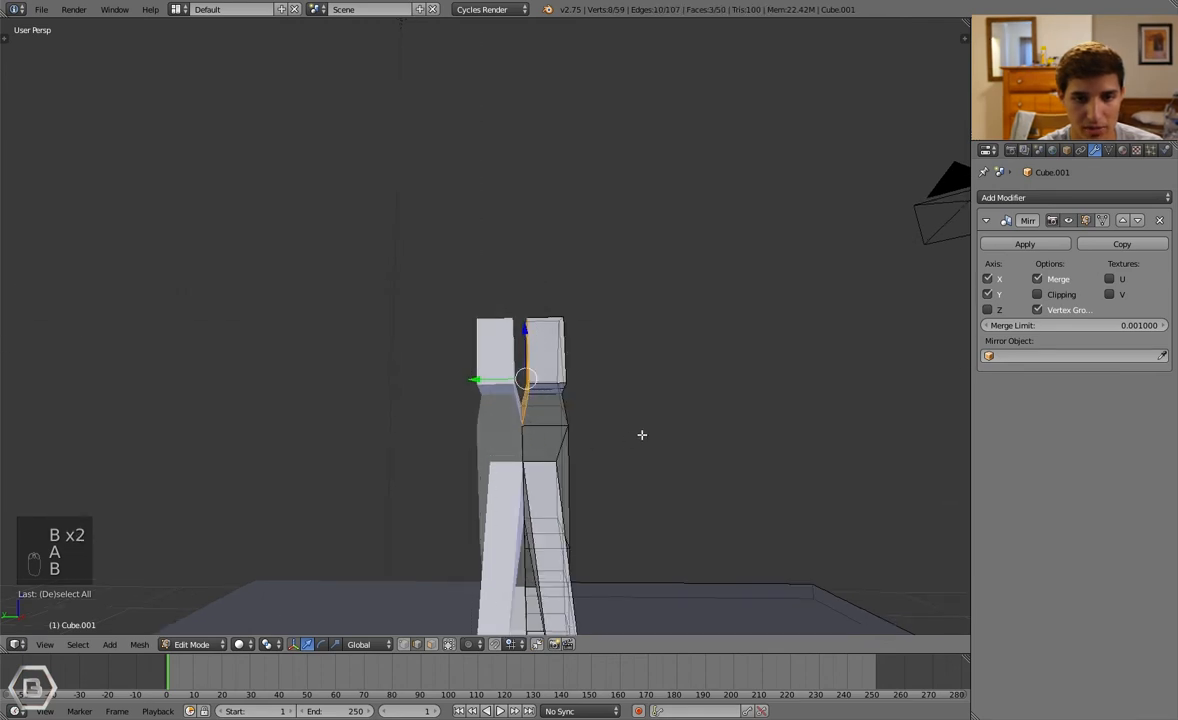
{"action": "key", "text": "g"}
{"action": "key", "text": "g"}
{"action": "right_click", "coordinate": [609, 428]}
{"action": "key", "text": "a"}
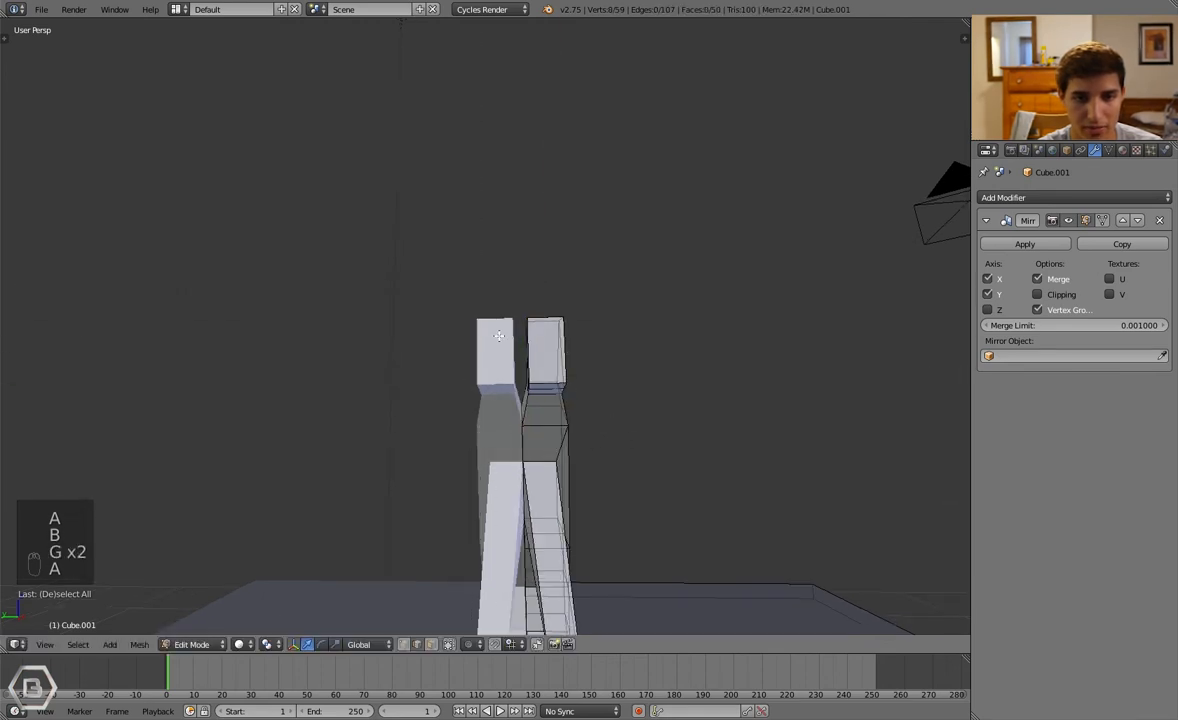
Re-enable Clipping on the Mirror modifier and move the head's inner side edges along Y to the mirror centre line
{"action": "key", "text": "b"}
{"action": "left_click_drag", "start_coordinate": [486, 276], "coordinate": [544, 438]}
{"action": "key", "text": "g"}
{"action": "middle_click", "coordinate": [792, 414]}
{"action": "left_click", "coordinate": [788, 414]}
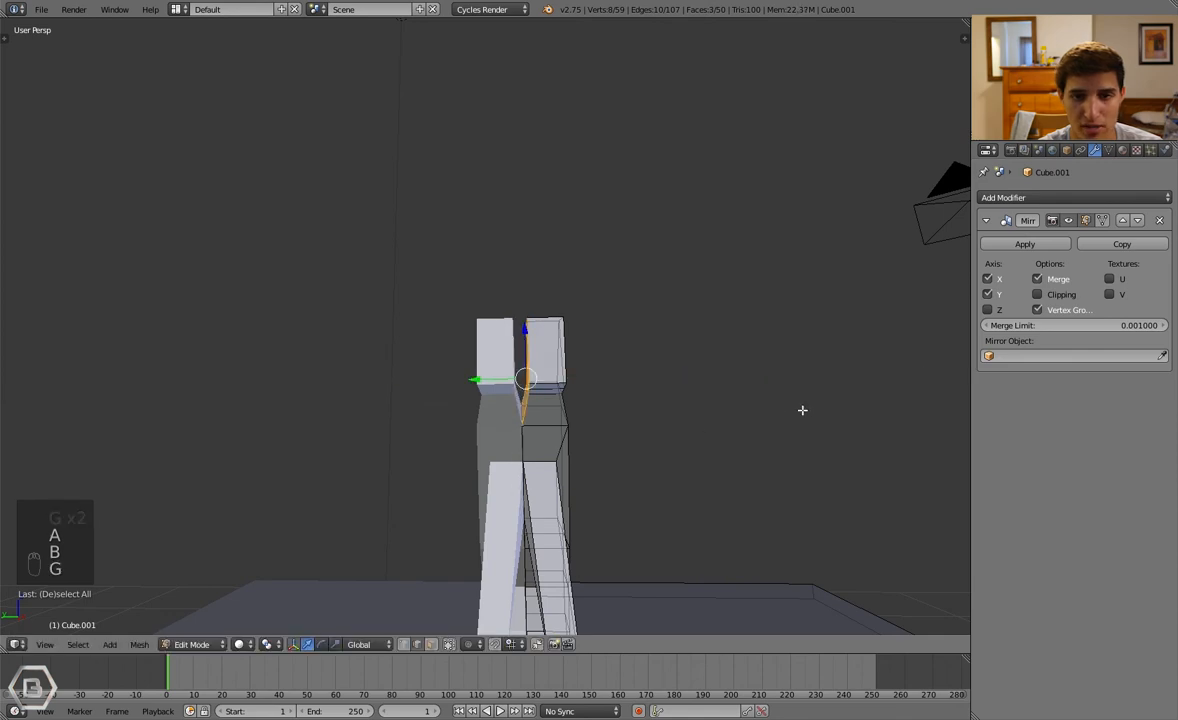
{"action": "left_click", "coordinate": [1070, 298]}
{"action": "key", "text": "g"}
{"action": "middle_click", "coordinate": [776, 400]}
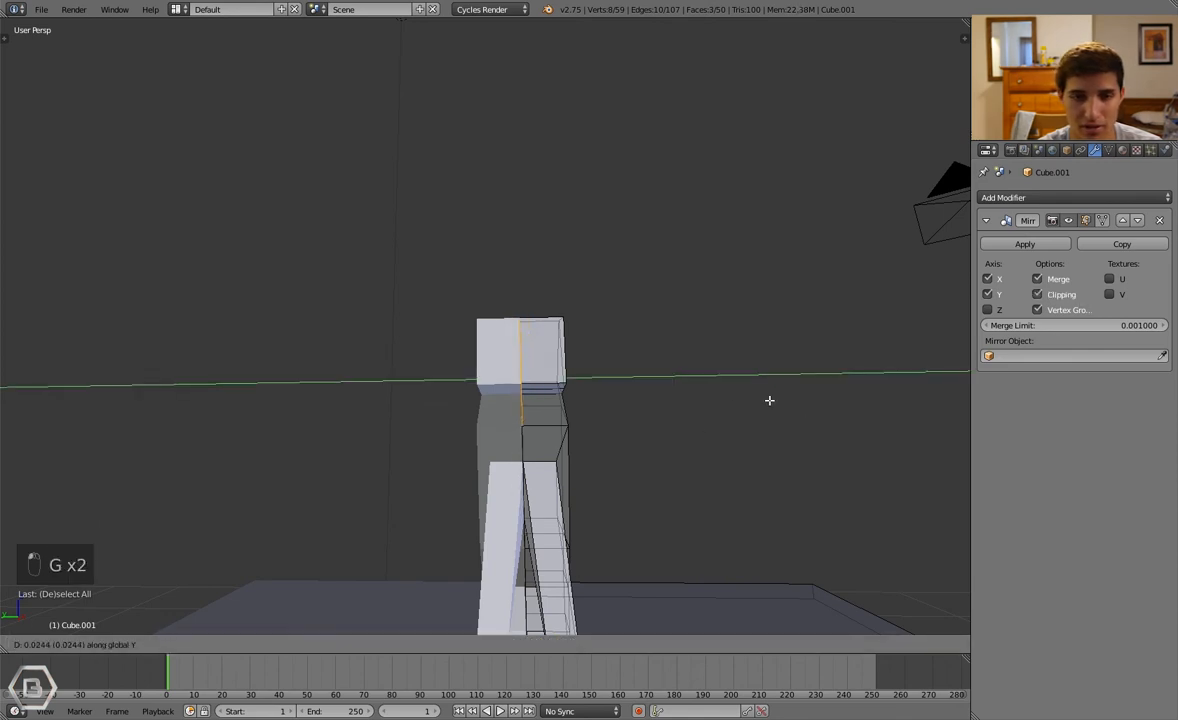
{"action": "left_click", "coordinate": [740, 402]}
Box-select the inner edges of the head and neck together and push them along Y against the centre line
{"action": "key", "text": "a"}
{"action": "scroll", "coordinate": [560, 355], "scroll_direction": "down", "scroll_amount": 2}
{"action": "key", "text": "b"}
{"action": "left_click_drag", "start_coordinate": [503, 299], "coordinate": [508, 407]}
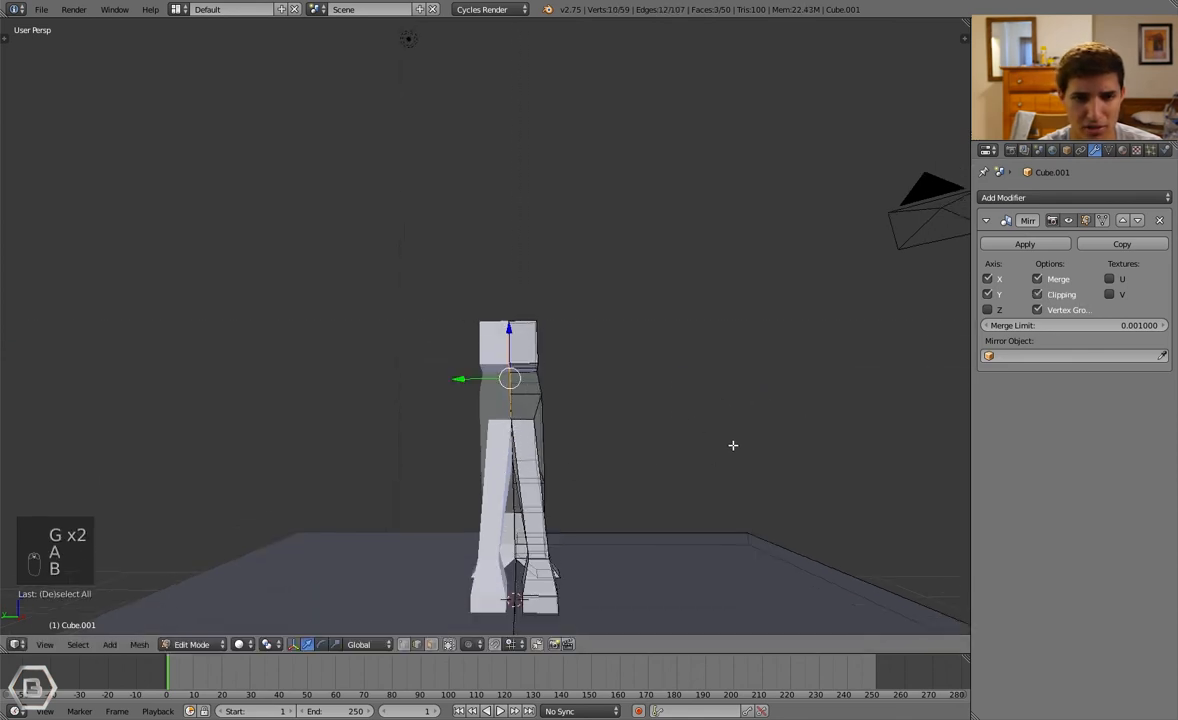
{"action": "key", "text": "g"}
{"action": "middle_click", "coordinate": [700, 443]}
{"action": "left_click", "coordinate": [660, 442]}
{"action": "key", "text": "a"}
Box-select the whole figure and move it outward along X by about 0.3
{"action": "middle_click_drag", "start_coordinate": [645, 443], "coordinate": [552, 413]}
{"action": "key", "text": "Tab"}
{"action": "key", "text": "a"}
{"action": "key", "text": "Tab"}
{"action": "key", "text": "a"}
{"action": "key", "text": "a"}
{"action": "key", "text": "a"}
{"action": "key", "text": "b"}
{"action": "left_click_drag", "start_coordinate": [437, 285], "coordinate": [549, 432]}
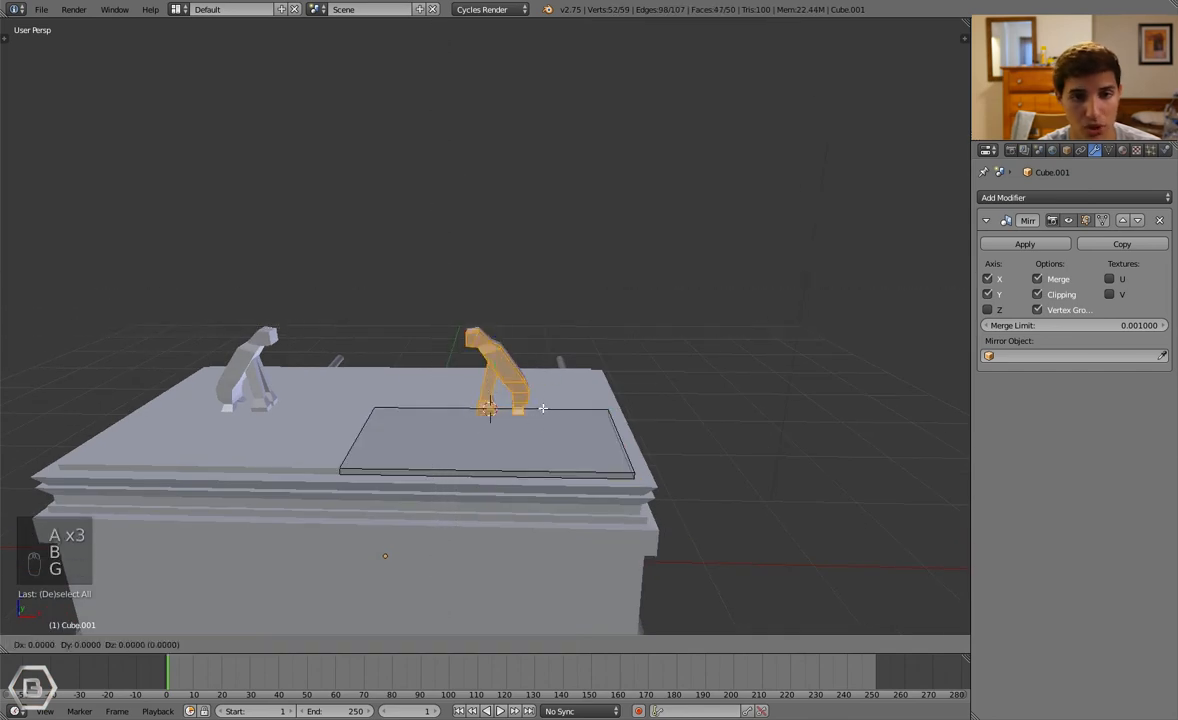
{"action": "right_click", "coordinate": [551, 408]}
{"action": "key", "text": "g"}
{"action": "key", "text": "x"}
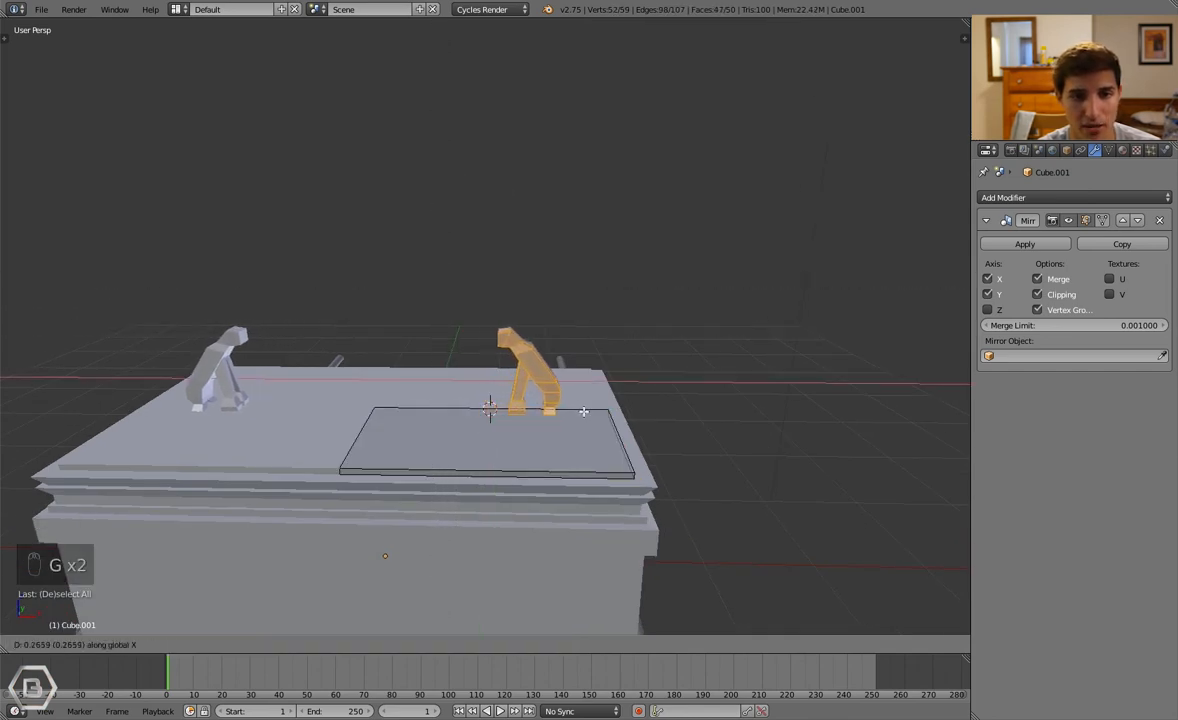
{"action": "left_click", "coordinate": [590, 412]}
Check the figure's placement on the lid and shift it back along negative X
{"action": "key", "text": "Tab"}
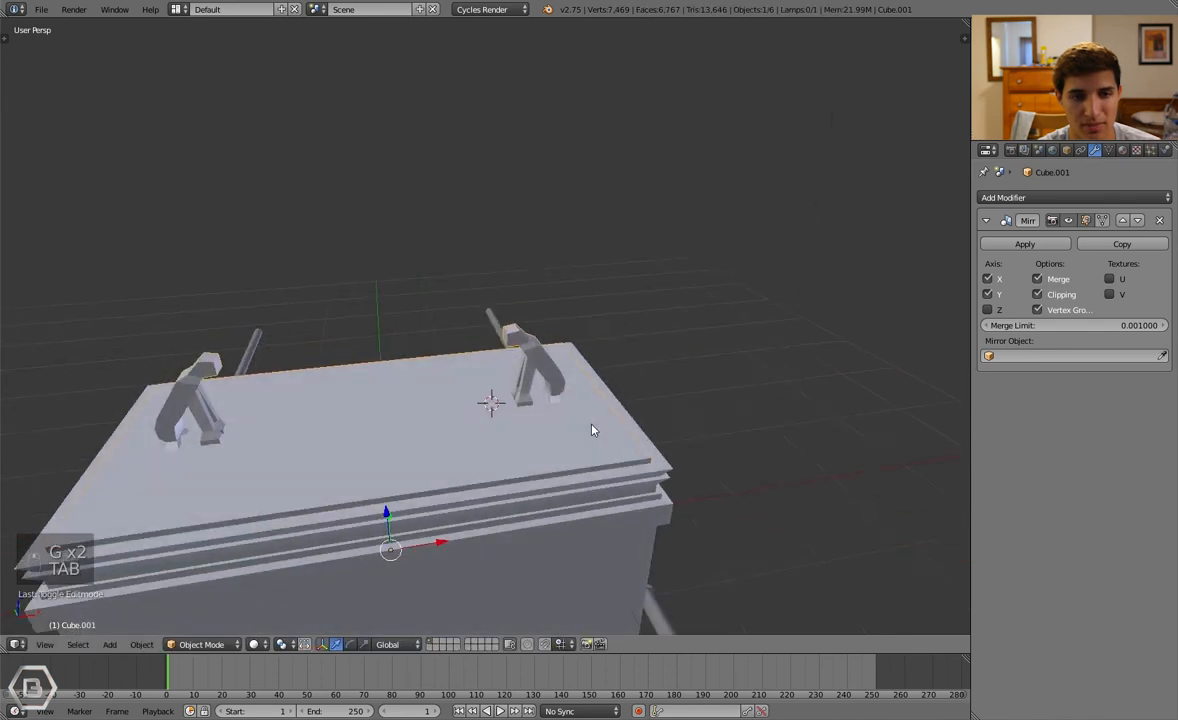
{"action": "key", "text": "Tab"}
{"action": "key", "text": "g"}
{"action": "left_click", "coordinate": [540, 421]}
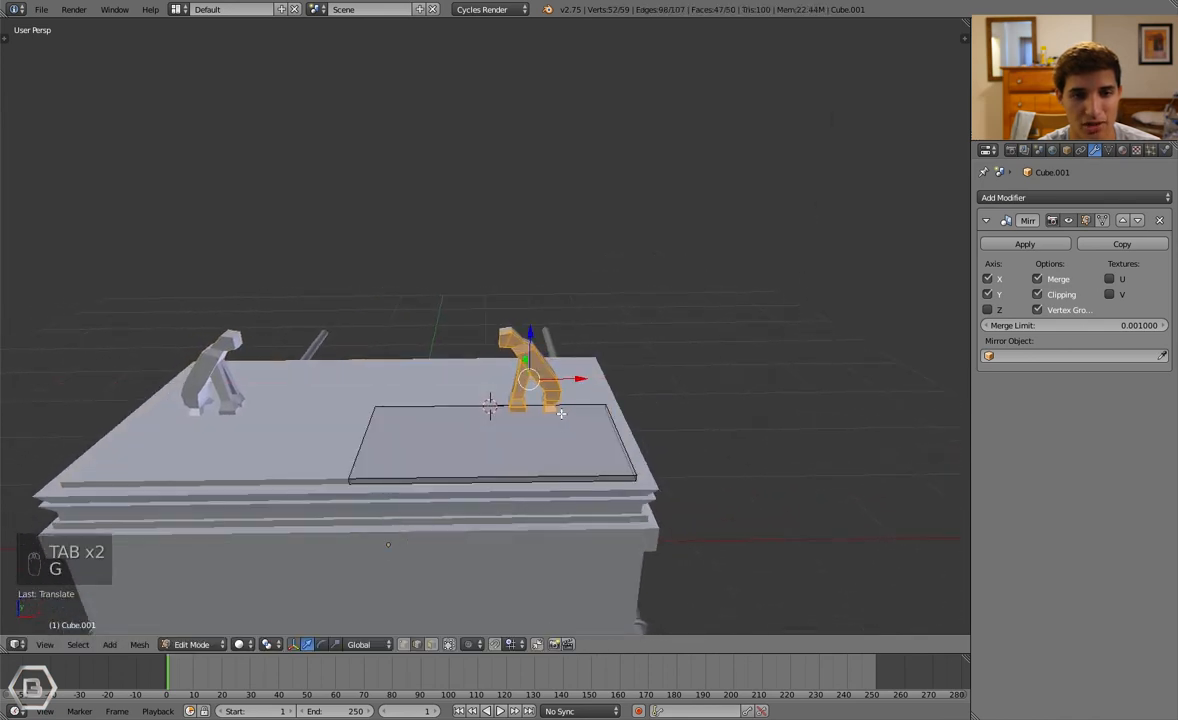
{"action": "key", "text": "Tab"}
{"action": "scroll", "coordinate": [533, 422], "scroll_direction": "down", "scroll_amount": 3}
{"action": "scroll", "coordinate": [514, 356], "scroll_direction": "up", "scroll_amount": 2}
{"action": "key", "text": "Tab"}
{"action": "key", "text": "g"}
{"action": "key", "text": "x"}
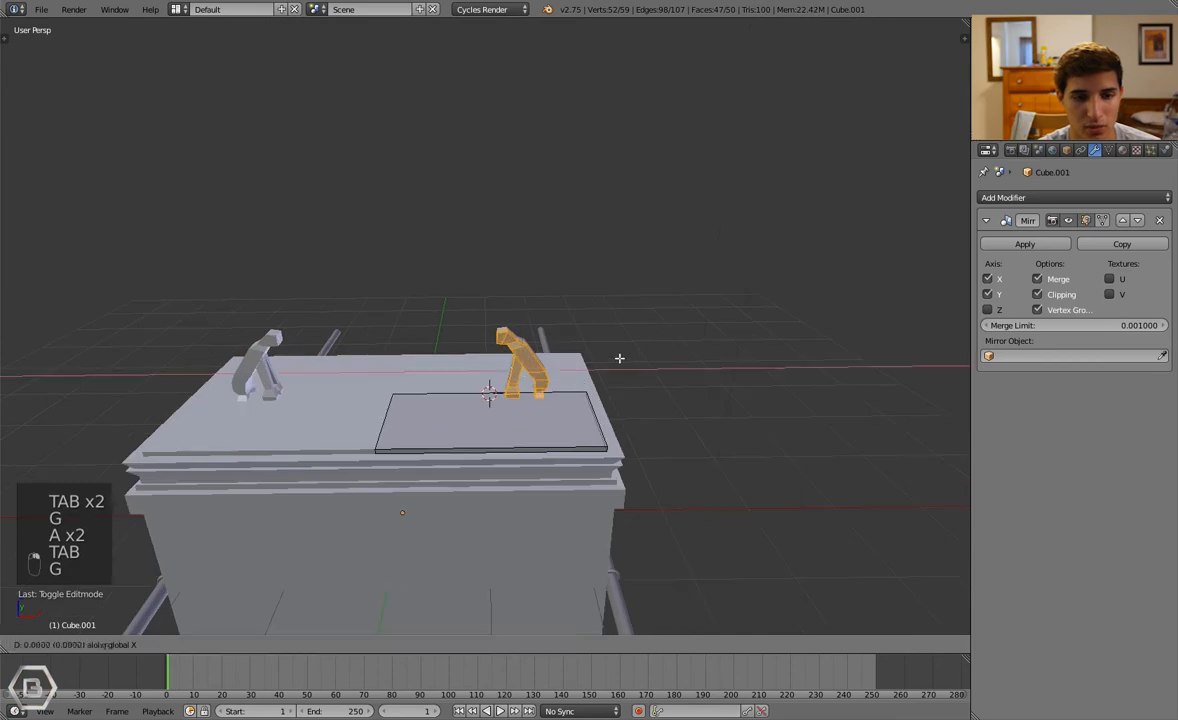
{"action": "left_click", "coordinate": [603, 357]}
Move the figure further inward along X, closer to the lid's middle
{"action": "key", "text": "Tab"}
{"action": "middle_click_drag", "start_coordinate": [602, 358], "coordinate": [531, 367]}
{"action": "key", "text": "Tab"}
{"action": "key", "text": "g"}
{"action": "key", "text": "x"}
{"action": "left_click", "coordinate": [589, 380]}
Scale the whole figure slightly and clear the selection
{"action": "key", "text": "Tab"}
{"action": "key", "text": "Tab"}
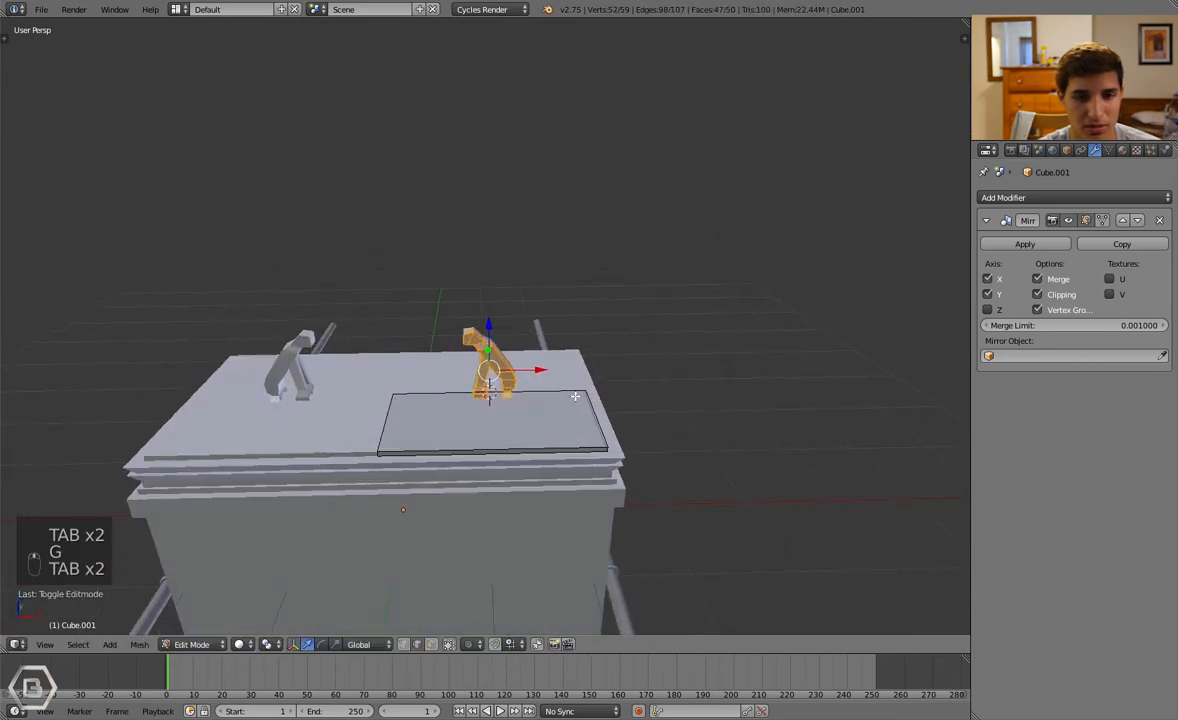
{"action": "key", "text": "s"}
{"action": "left_click", "coordinate": [584, 400]}
{"action": "scroll", "coordinate": [584, 400], "scroll_direction": "up", "scroll_amount": 3}
{"action": "key", "text": "a"}
{"action": "middle_click_drag", "start_coordinate": [584, 400], "coordinate": [510, 384]}
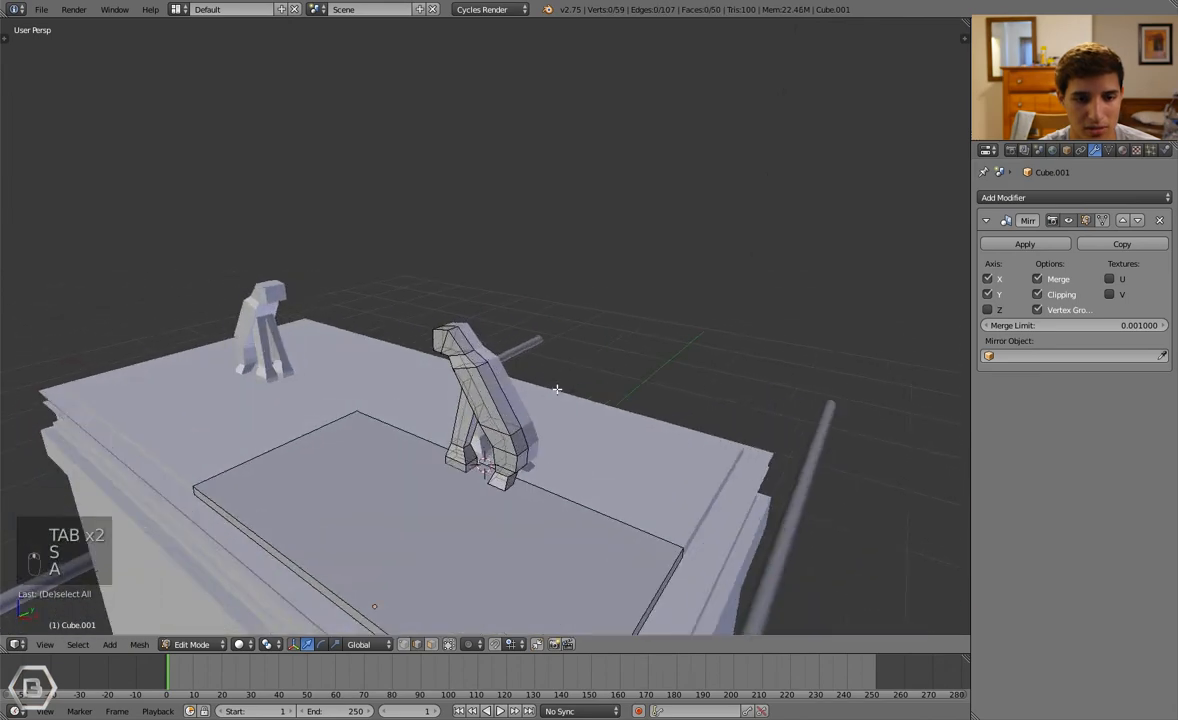
{"action": "scroll", "coordinate": [552, 392], "scroll_direction": "up", "scroll_amount": 2}
{"action": "key", "text": "a"}
{"action": "middle_click_drag", "start_coordinate": [631, 384], "coordinate": [673, 408]}
{"action": "key", "text": "s"}
{"action": "right_click", "coordinate": [594, 373]}
{"action": "key", "text": "a"}
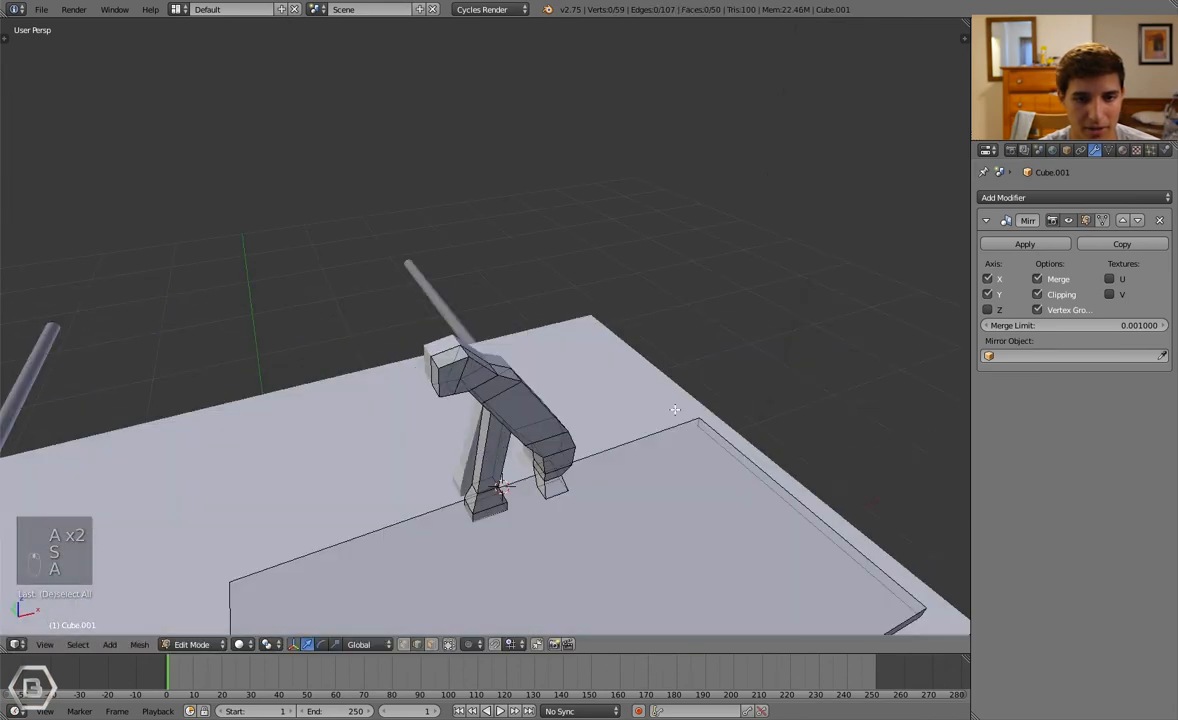
Box-select the whole figure and widen it along Y by a factor of about 1.25, then clear the selection
{"action": "key", "text": "b"}
{"action": "left_click_drag", "start_coordinate": [376, 273], "coordinate": [571, 497]}
{"action": "middle_click_drag", "start_coordinate": [571, 497], "coordinate": [625, 475]}
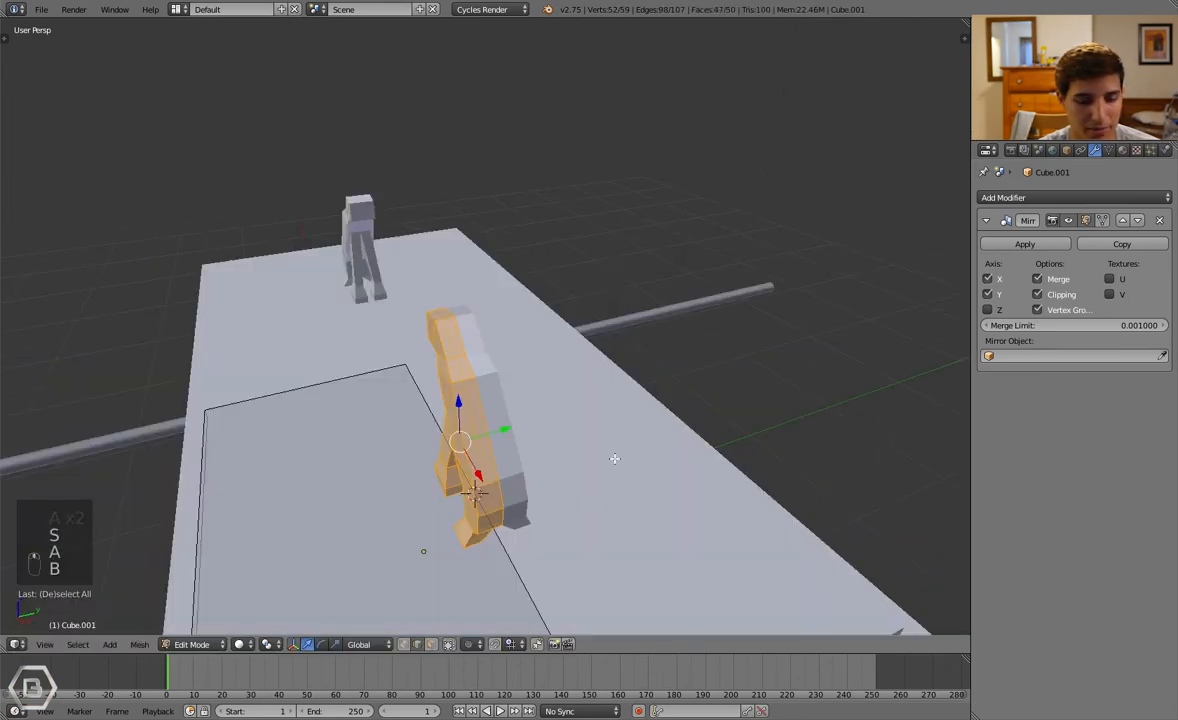
{"action": "key", "text": "s"}
{"action": "key", "text": "y"}
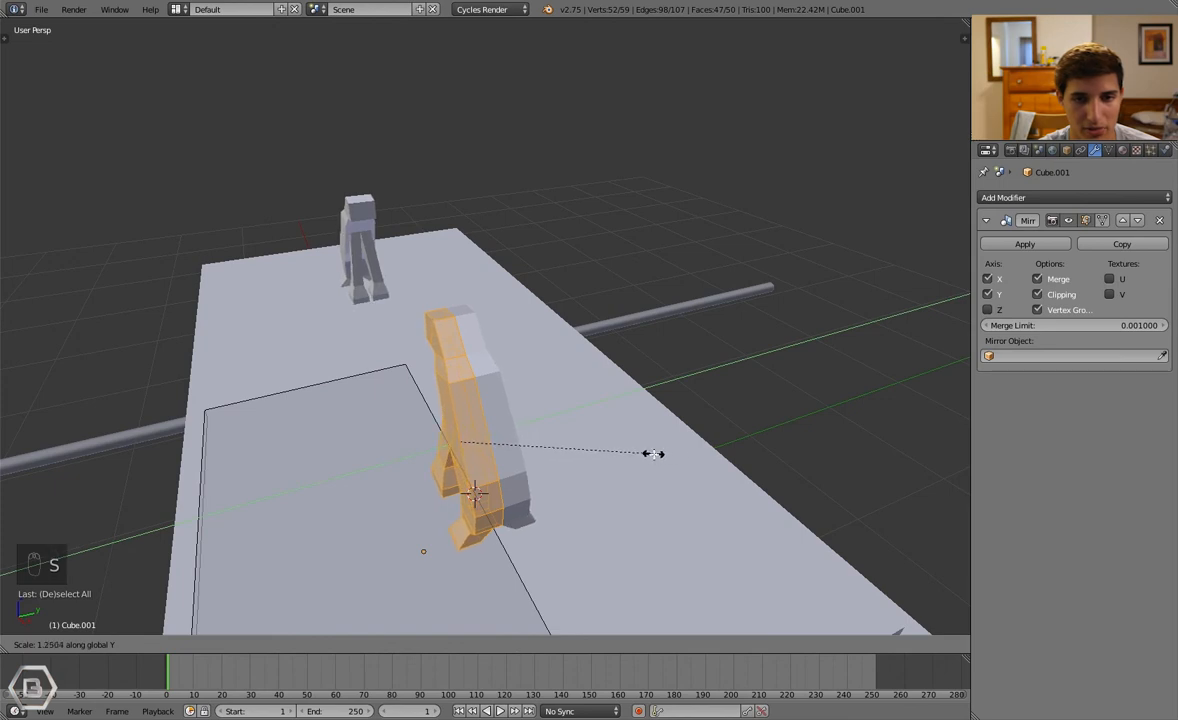
{"action": "left_click", "coordinate": [652, 453]}
{"action": "key", "text": "Tab"}
{"action": "middle_click_drag", "start_coordinate": [534, 476], "coordinate": [563, 403]}
{"action": "middle_click_drag", "start_coordinate": [517, 461], "coordinate": [482, 474]}
{"action": "key", "text": "Tab"}
{"action": "key", "text": "a"}
Move the rear foot's outer bottom edge inward along Y, and shift its inner bottom edge about 0.02 along Y
{"action": "scroll", "coordinate": [484, 487], "scroll_direction": "up", "scroll_amount": 1}
{"action": "scroll", "coordinate": [513, 411], "scroll_direction": "up", "scroll_amount": 2}
{"action": "middle_click_drag", "start_coordinate": [513, 411], "coordinate": [562, 317]}
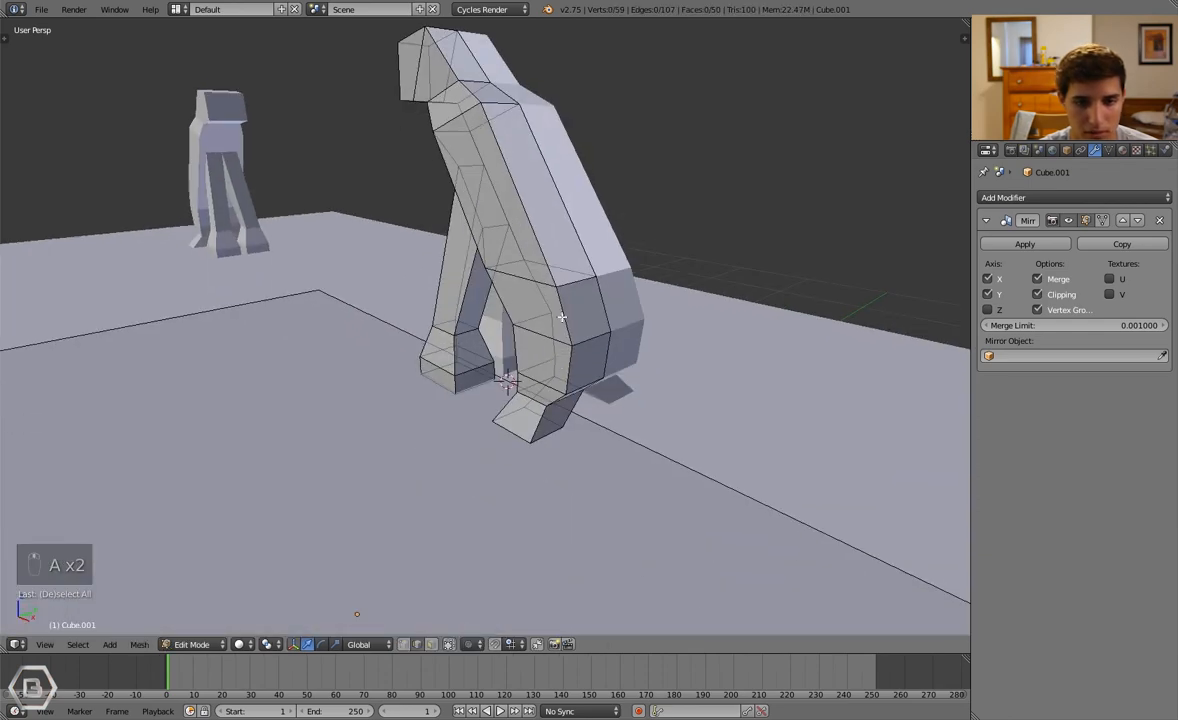
{"action": "right_click", "coordinate": [500, 428]}
{"action": "middle_click_drag", "start_coordinate": [502, 428], "coordinate": [412, 410]}
{"action": "key", "text": "g"}
{"action": "key", "text": "y"}
{"action": "left_click", "coordinate": [480, 427]}
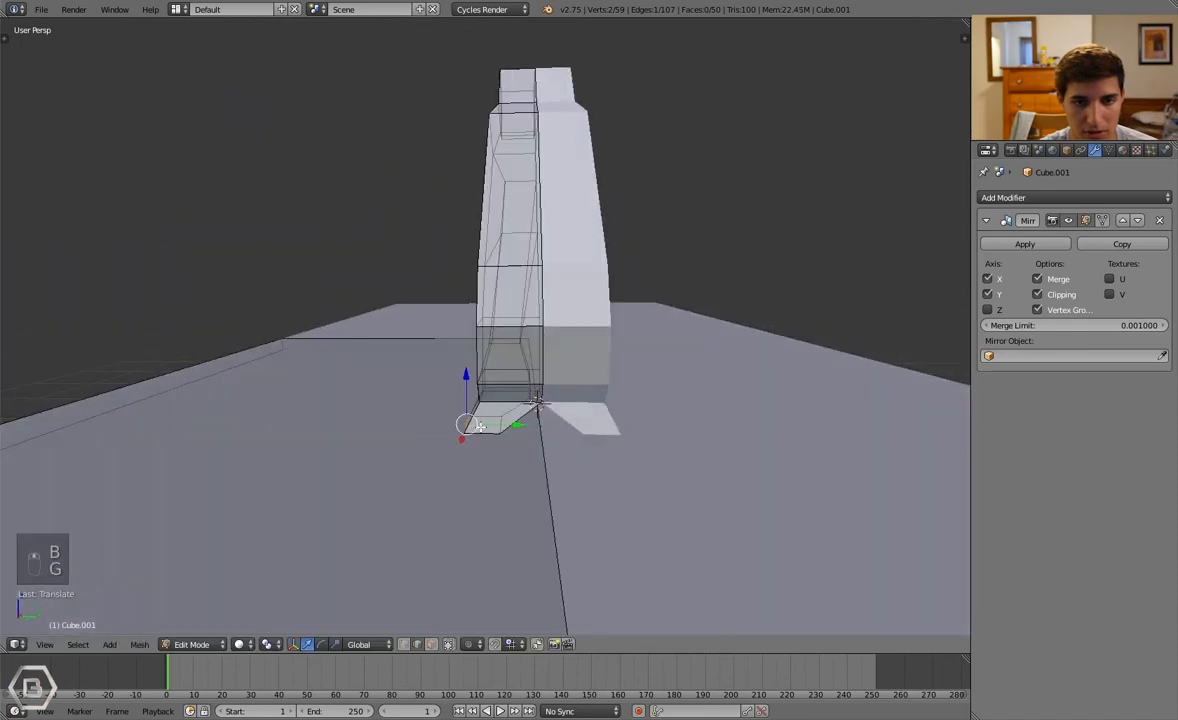
{"action": "key", "text": "g"}
{"action": "key", "text": "y"}
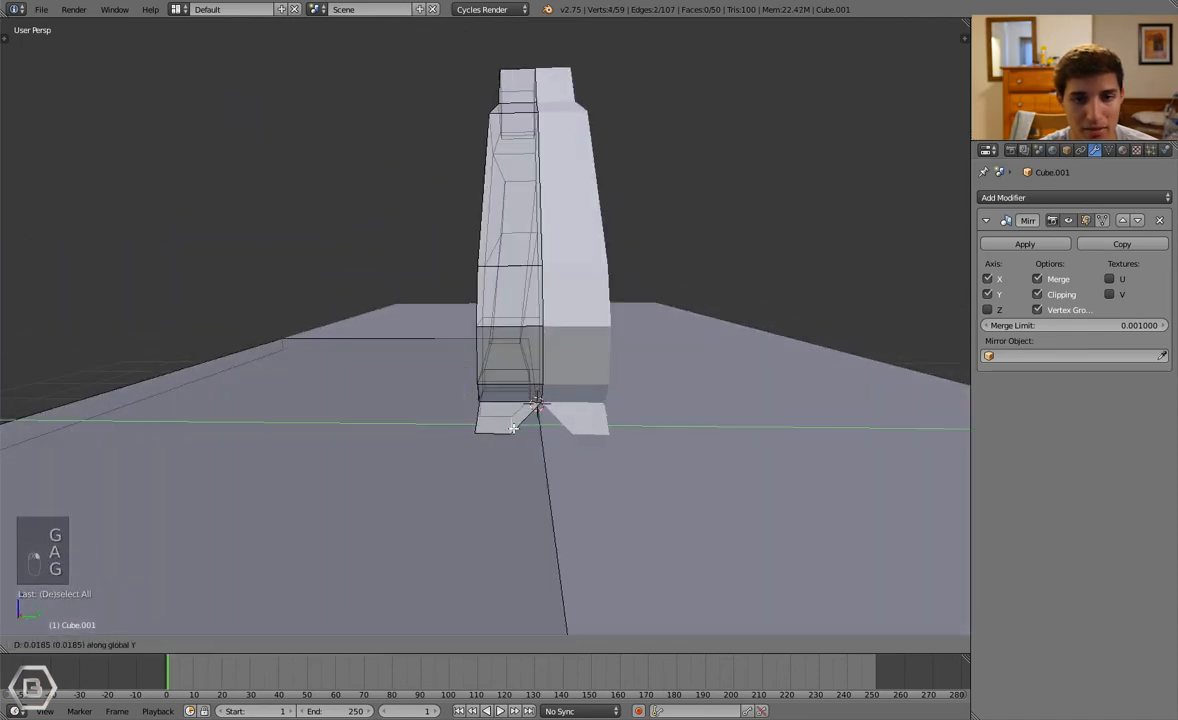
{"action": "left_click", "coordinate": [512, 428]}
Adjust another bottom edge of the rear foot along Y and clear the selection
{"action": "middle_click_drag", "start_coordinate": [512, 428], "coordinate": [707, 442]}
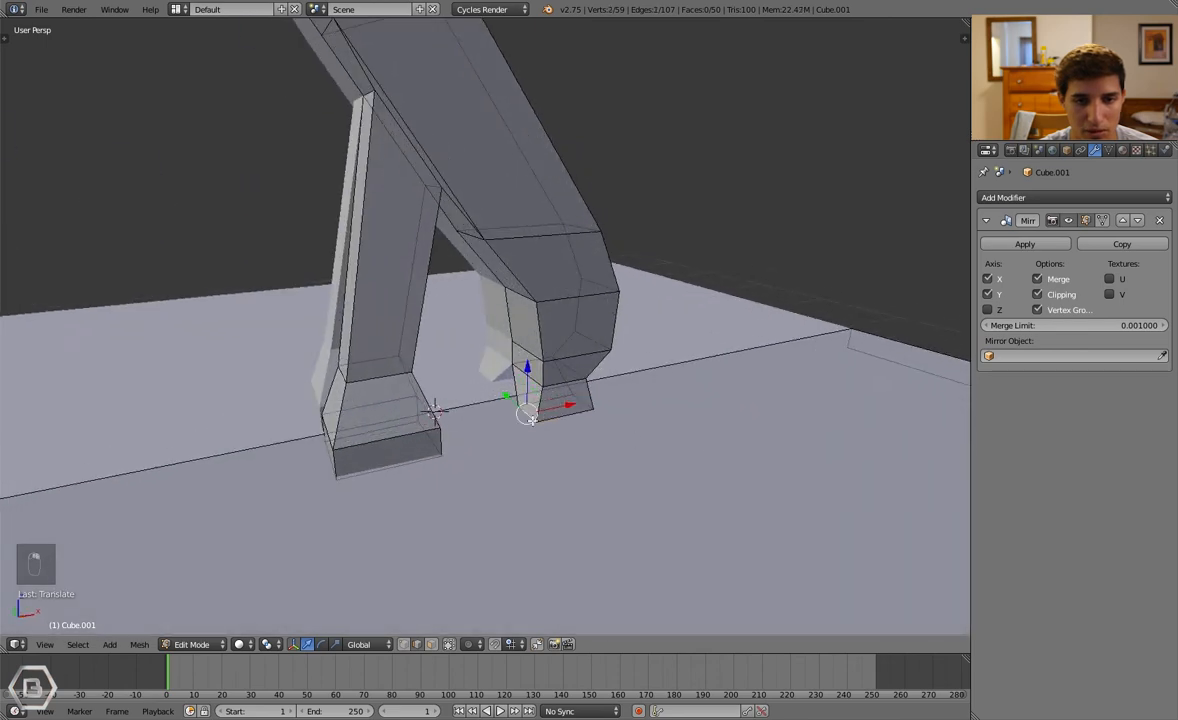
{"action": "key", "text": "g"}
{"action": "key", "text": "y"}
{"action": "left_click", "coordinate": [487, 430]}
{"action": "key", "text": "a"}
Shape the rear foot's length by moving its front bottom edge along X and its back bottom edge about 0.014 along X
{"action": "middle_click_drag", "start_coordinate": [610, 422], "coordinate": [500, 432]}
{"action": "right_click", "coordinate": [512, 430]}
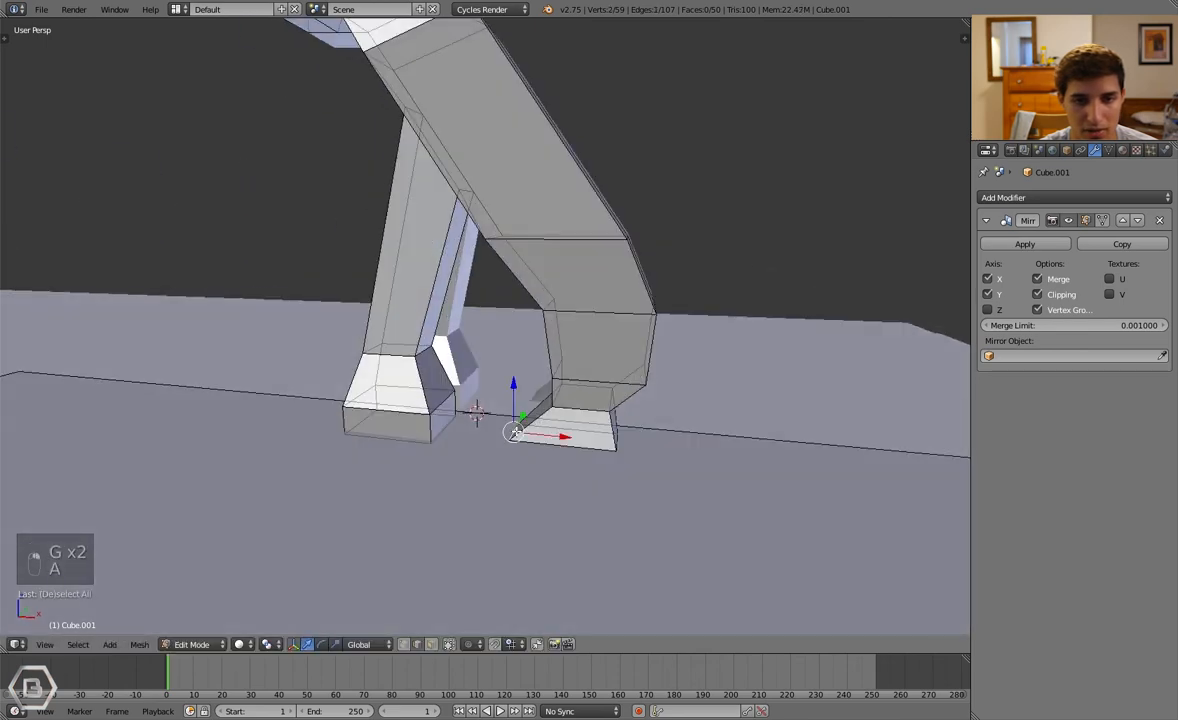
{"action": "key", "text": "g"}
{"action": "key", "text": "x"}
{"action": "left_click", "coordinate": [528, 430]}
{"action": "key", "text": "g"}
{"action": "key", "text": "x"}
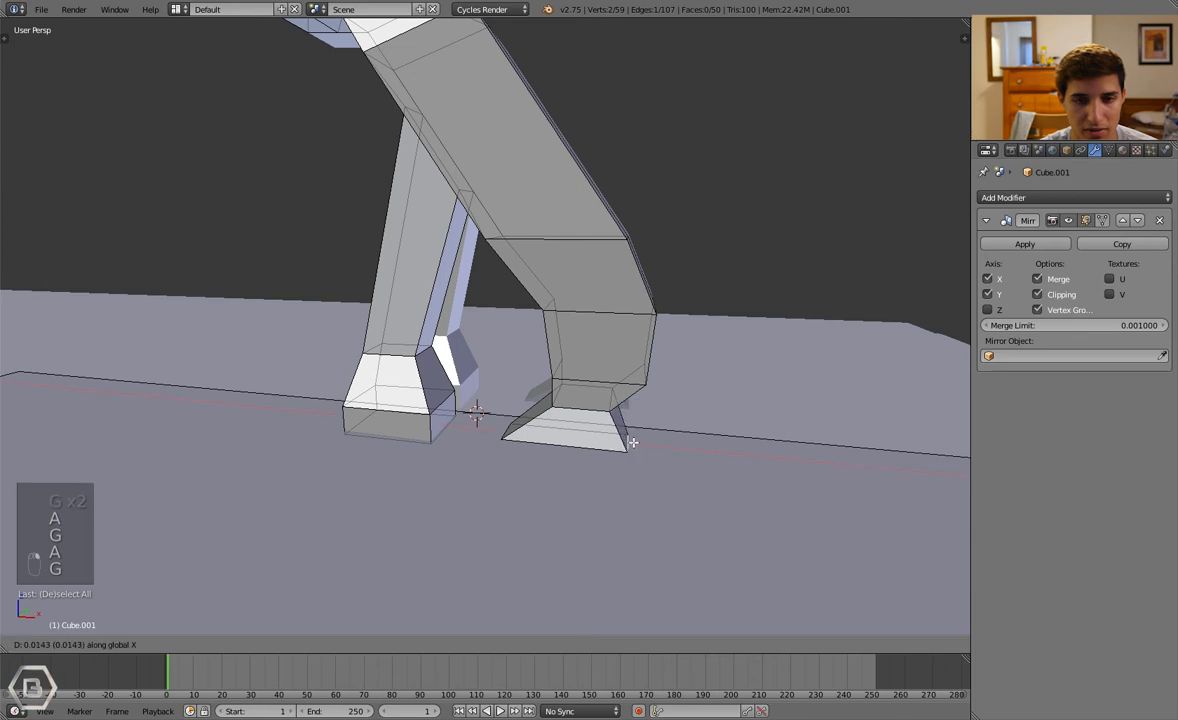
{"action": "left_click", "coordinate": [633, 443]}
{"action": "key", "text": "Tab"}
{"action": "key", "text": "a"}
{"action": "key", "text": "a"}
{"action": "scroll", "coordinate": [540, 425], "scroll_direction": "down", "scroll_amount": 5}
{"action": "middle_click_drag", "start_coordinate": [505, 425], "coordinate": [686, 468]}
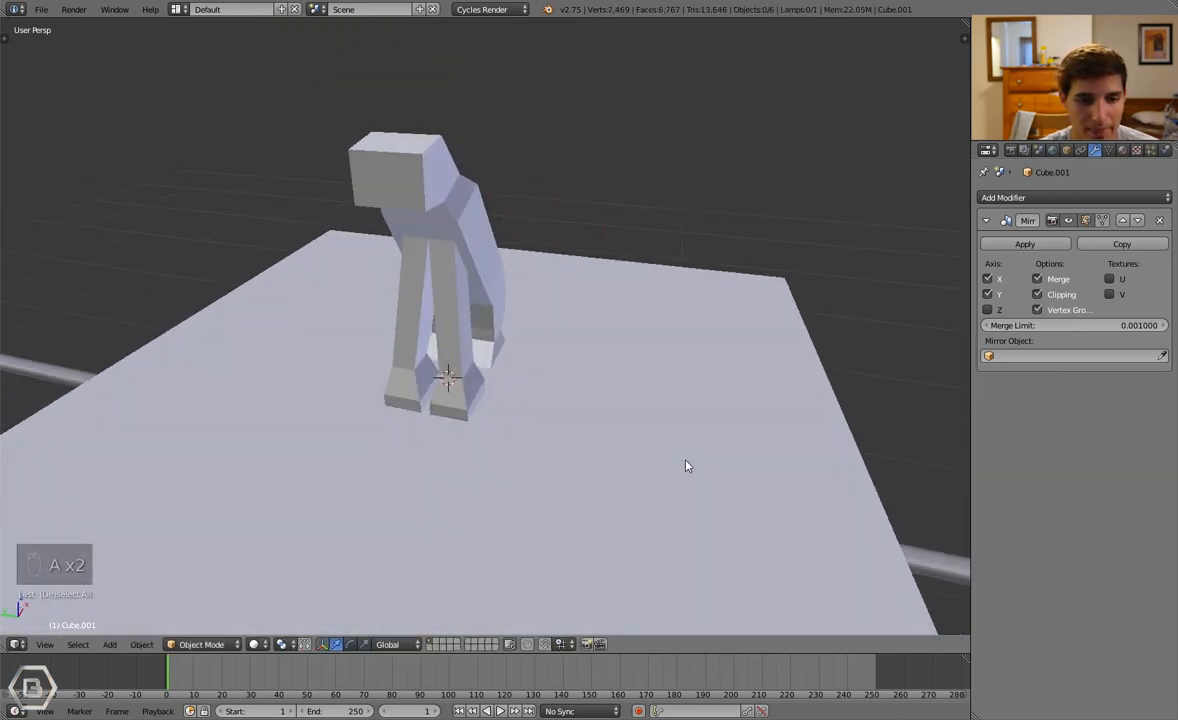
Lower the upper rim of the front foot's base by about 0.015 along Z
{"action": "scroll", "coordinate": [479, 402], "scroll_direction": "up", "scroll_amount": 4}
{"action": "key", "text": "Tab"}
{"action": "middle_click_drag", "start_coordinate": [418, 397], "coordinate": [415, 372]}
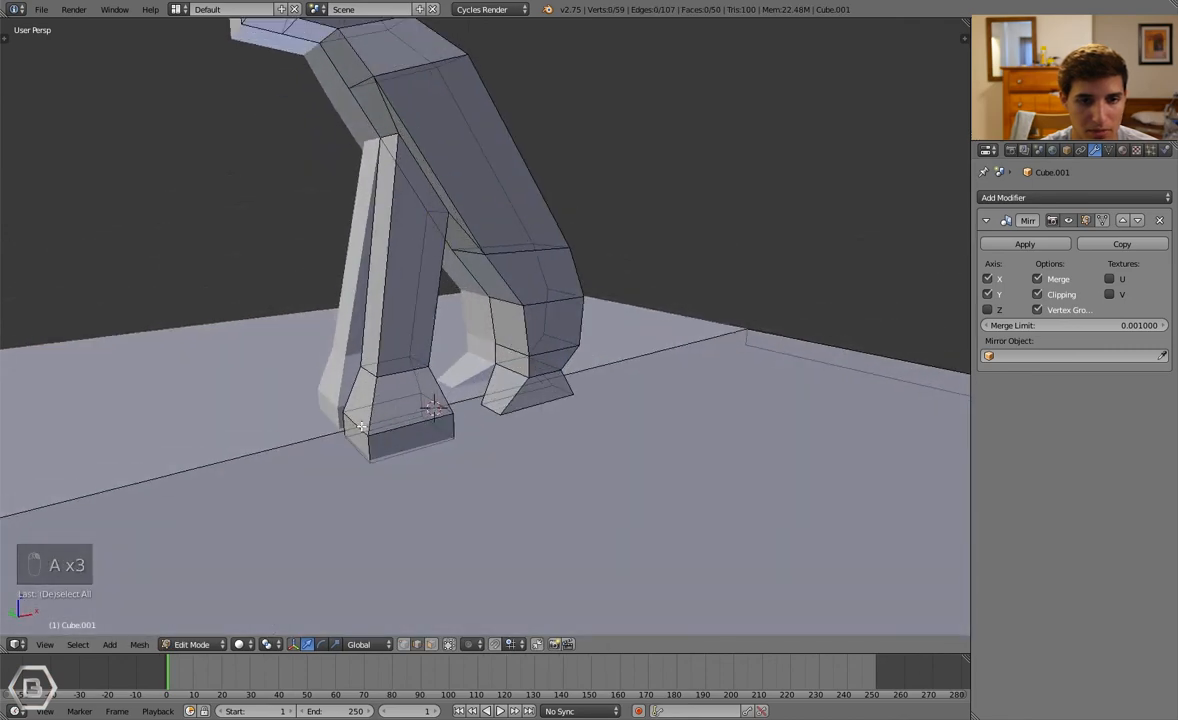
{"action": "middle_click_drag", "start_coordinate": [403, 430], "coordinate": [420, 401]}
{"action": "key", "text": "g"}
{"action": "key", "text": "z"}
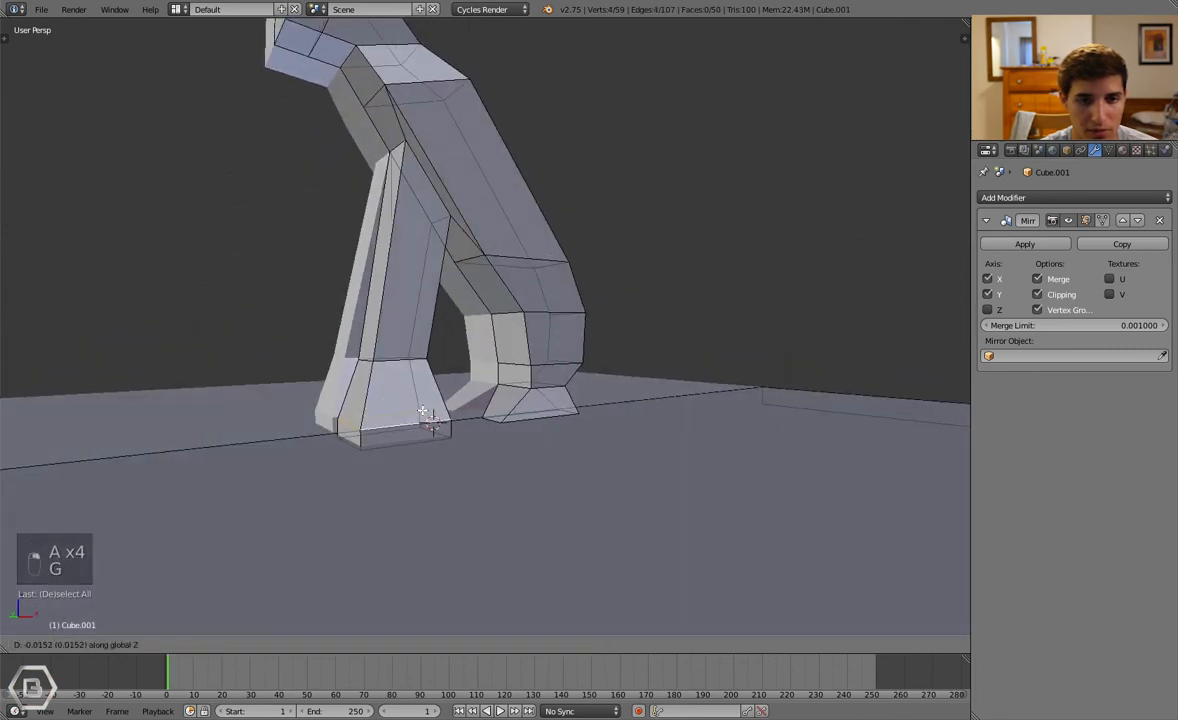
{"action": "left_click", "coordinate": [423, 412]}
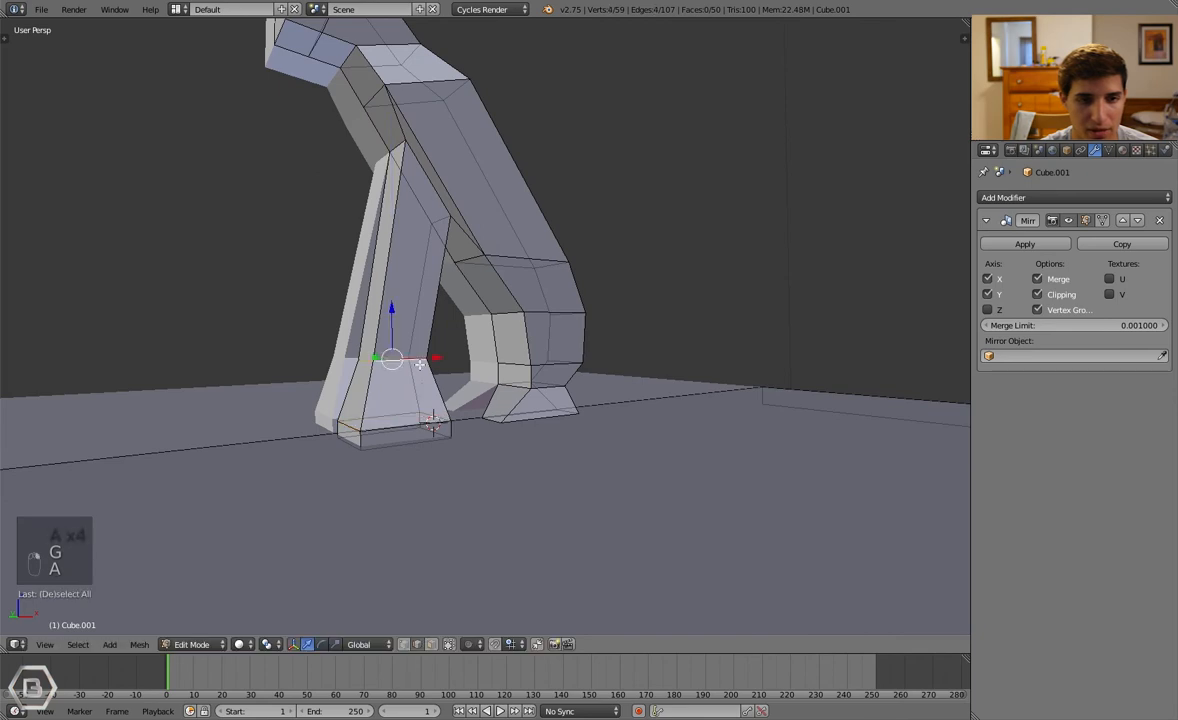
Shrink the front leg's ankle loop, lower it along Z and fine-tune its scale
{"action": "key", "text": "s"}
{"action": "left_click", "coordinate": [426, 365]}
{"action": "key", "text": "g"}
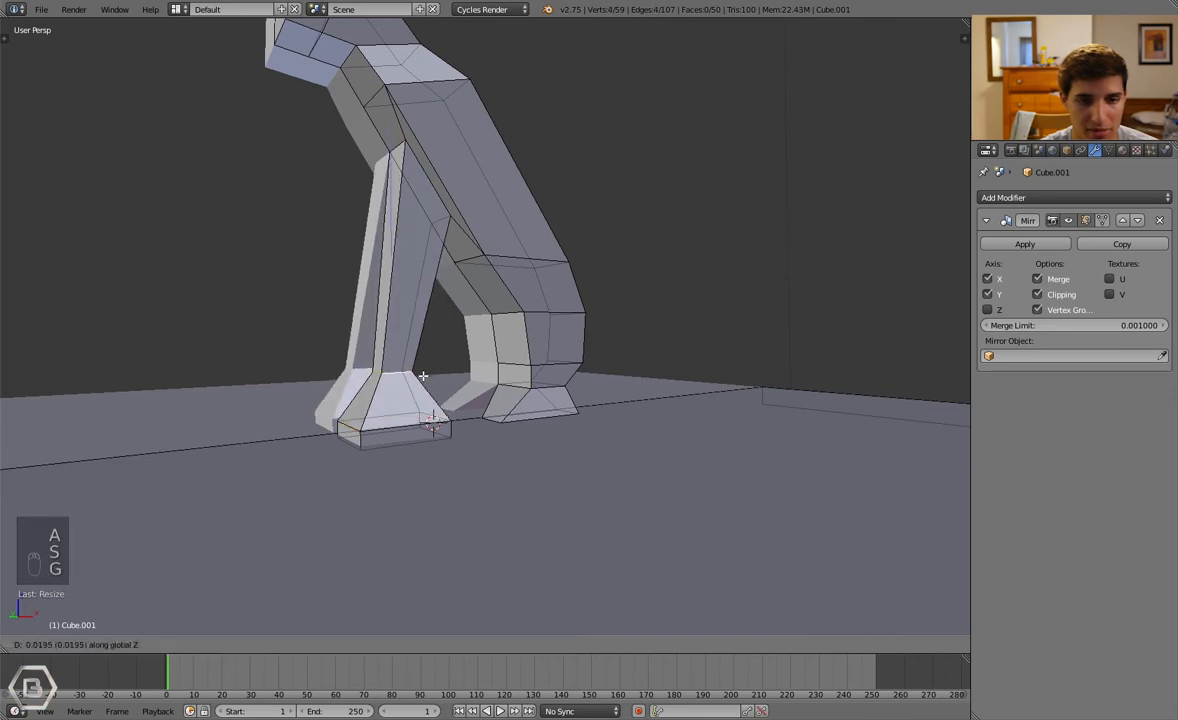
{"action": "left_click", "coordinate": [423, 376]}
{"action": "key", "text": "s"}
{"action": "left_click", "coordinate": [426, 376]}
{"action": "key", "text": "a"}
Check the reshaped figure's front leg and overall proportions in Object Mode and from the side
{"action": "middle_click_drag", "start_coordinate": [423, 248], "coordinate": [352, 300]}
{"action": "key", "text": "Tab"}
{"action": "scroll", "coordinate": [412, 271], "scroll_direction": "down", "scroll_amount": 4}
{"action": "key", "text": "Tab"}
{"action": "key", "text": "a"}
{"action": "key", "text": "a"}
{"action": "key", "text": "a"}
{"action": "key", "text": "a"}
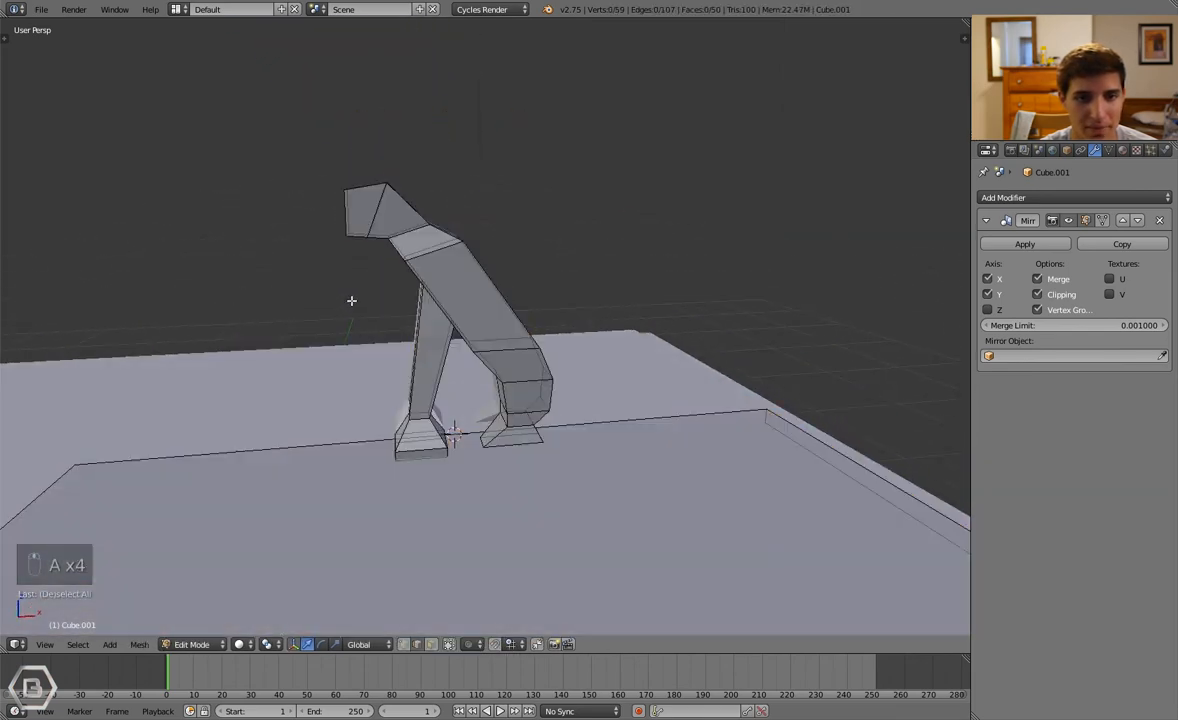
Adjust the width of the neck and upper body by moving their vertices along Y
{"action": "scroll", "coordinate": [370, 280], "scroll_direction": "up", "scroll_amount": 3}
{"action": "middle_click_drag", "start_coordinate": [390, 262], "coordinate": [434, 364], "text": "shift"}
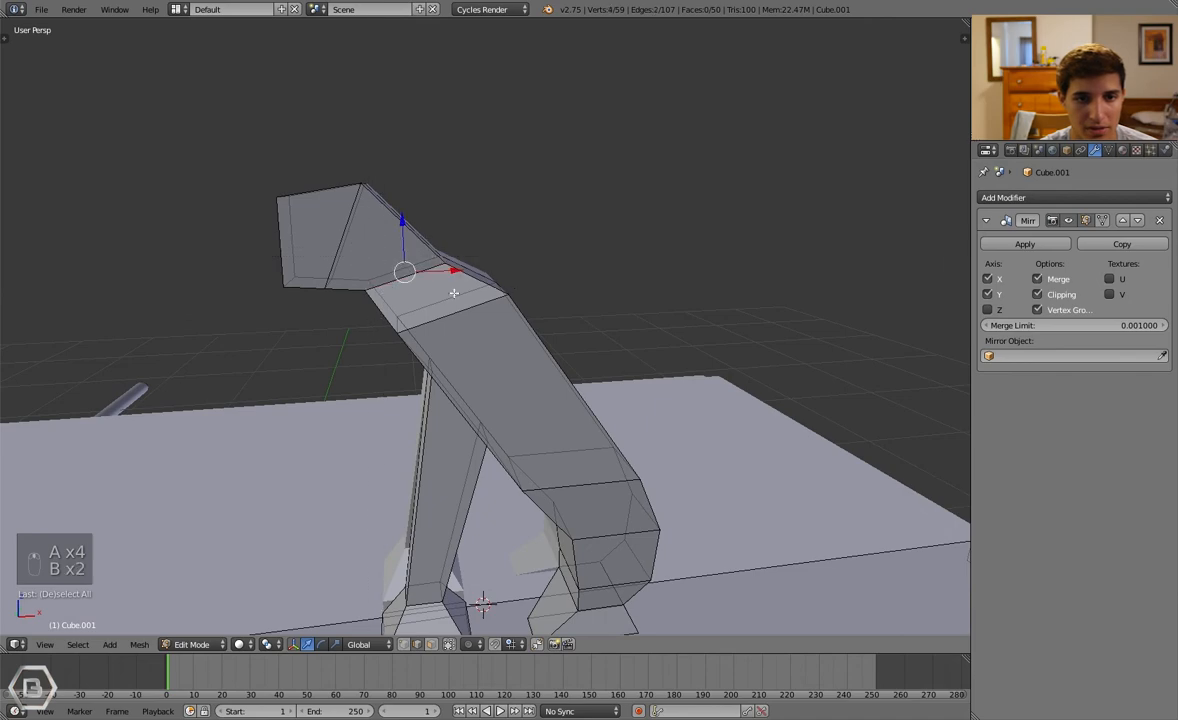
{"action": "middle_click_drag", "start_coordinate": [454, 293], "coordinate": [394, 286]}
{"action": "key", "text": "g"}
{"action": "key", "text": "y"}
{"action": "left_click", "coordinate": [474, 292]}
{"action": "middle_click_drag", "start_coordinate": [482, 292], "coordinate": [470, 532]}
{"action": "key", "text": "a"}
{"action": "key", "text": "g"}
{"action": "key", "text": "y"}
{"action": "left_click", "coordinate": [412, 300]}
{"action": "key", "text": "a"}
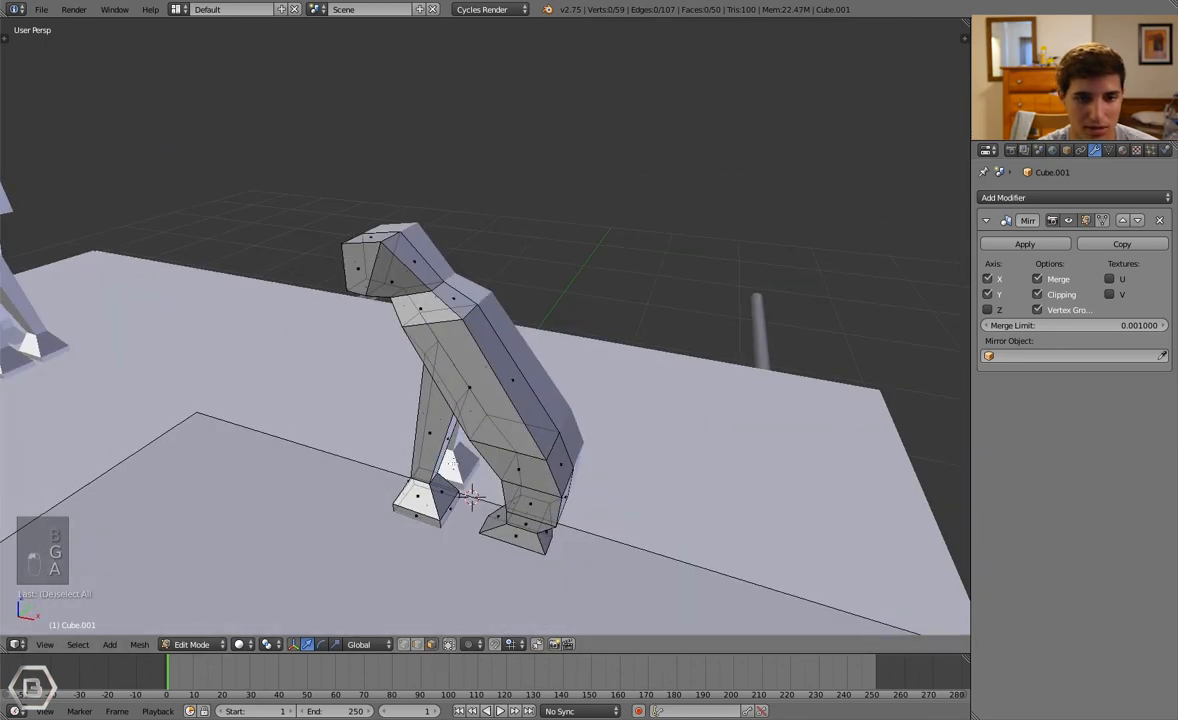
Extrude the torso's large side face outward by about 0.16 and narrow it along X to about 0.34
{"action": "right_click", "coordinate": [472, 387]}
{"action": "middle_click_drag", "start_coordinate": [472, 387], "coordinate": [603, 389]}
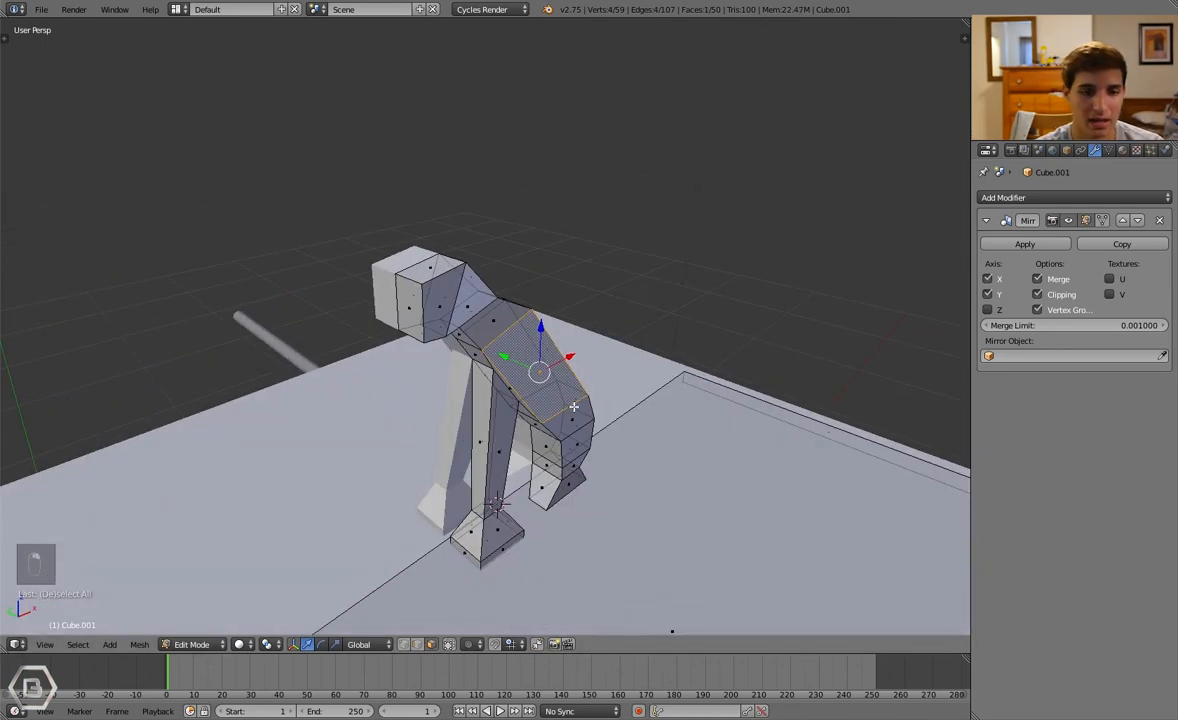
{"action": "middle_click_drag", "start_coordinate": [732, 421], "coordinate": [692, 409]}
{"action": "key", "text": "e"}
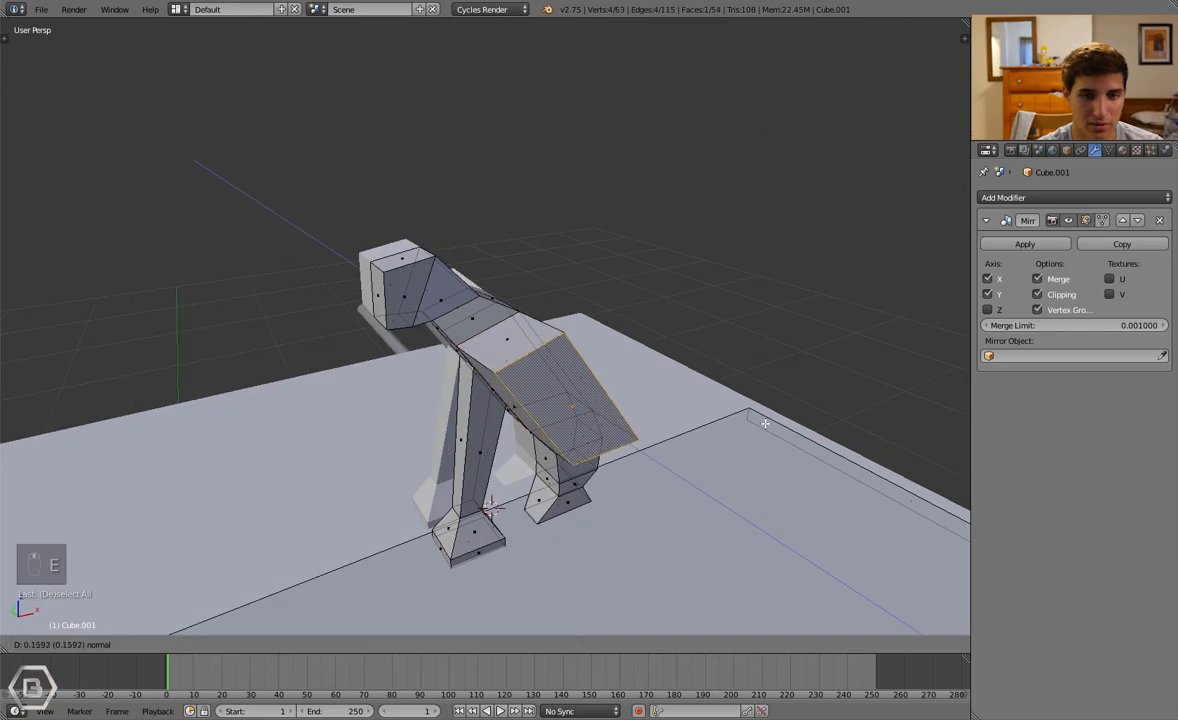
{"action": "left_click", "coordinate": [772, 428]}
{"action": "key", "text": "s"}
{"action": "key", "text": "y"}
{"action": "key", "text": "s"}
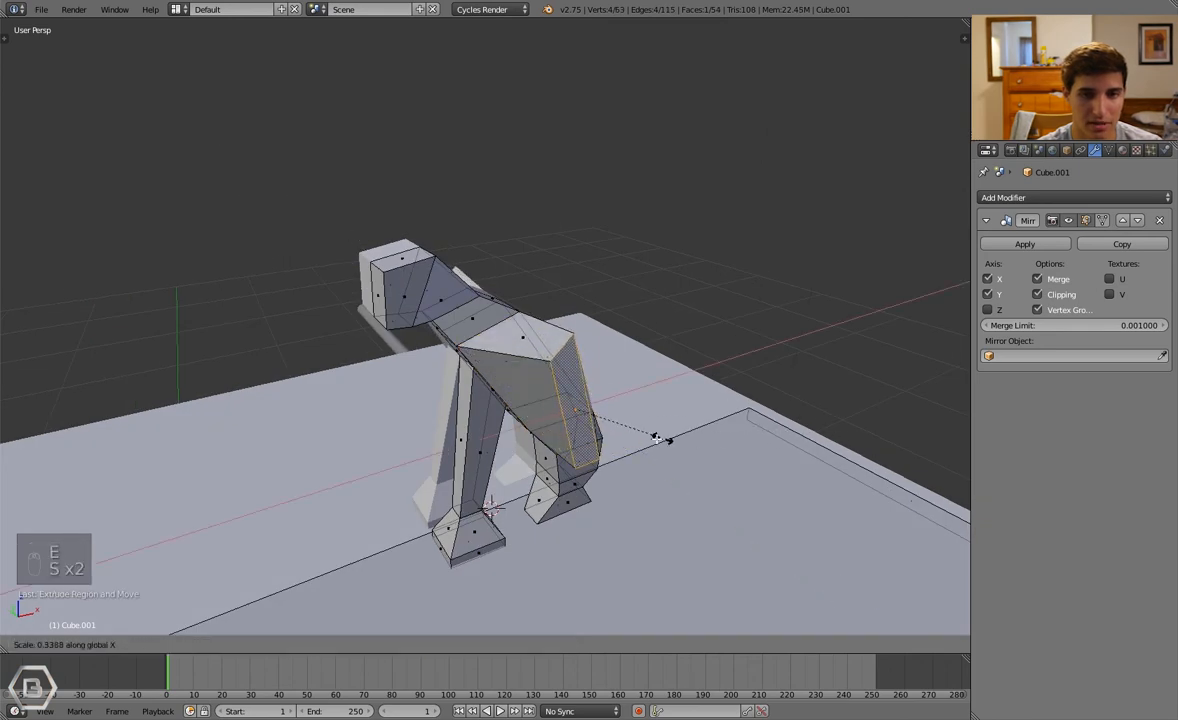
{"action": "left_click", "coordinate": [655, 438]}
Rotate the extruded torso face about Y and shift it along Y, then clear the selection
{"action": "key", "text": "r"}
{"action": "key", "text": "y"}
{"action": "left_click", "coordinate": [756, 335]}
{"action": "middle_click_drag", "start_coordinate": [754, 337], "coordinate": [581, 408]}
{"action": "key", "text": "g"}
{"action": "key", "text": "y"}
{"action": "left_click", "coordinate": [679, 388]}
{"action": "left_click", "coordinate": [803, 362]}
{"action": "middle_click_drag", "start_coordinate": [455, 378], "coordinate": [608, 352]}
{"action": "key", "text": "a"}
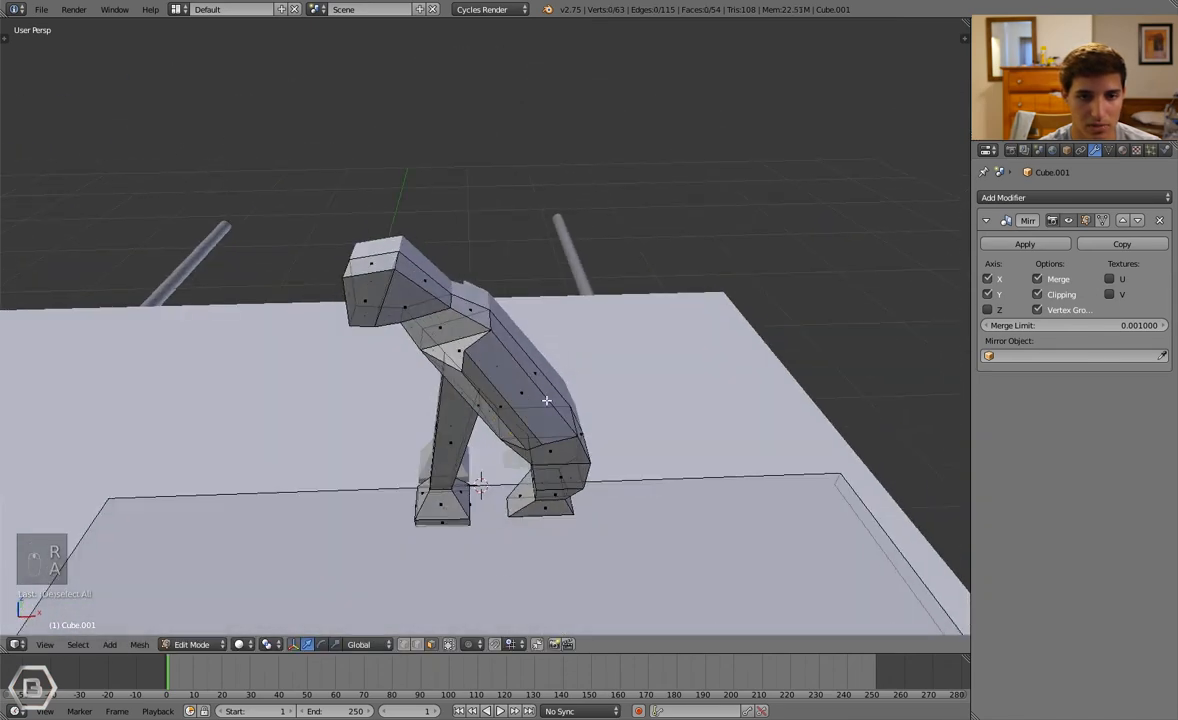
Reposition an upper corner vertex of the extruded torso side, first along Z and then freely
{"action": "scroll", "coordinate": [546, 400], "scroll_direction": "up", "scroll_amount": 1}
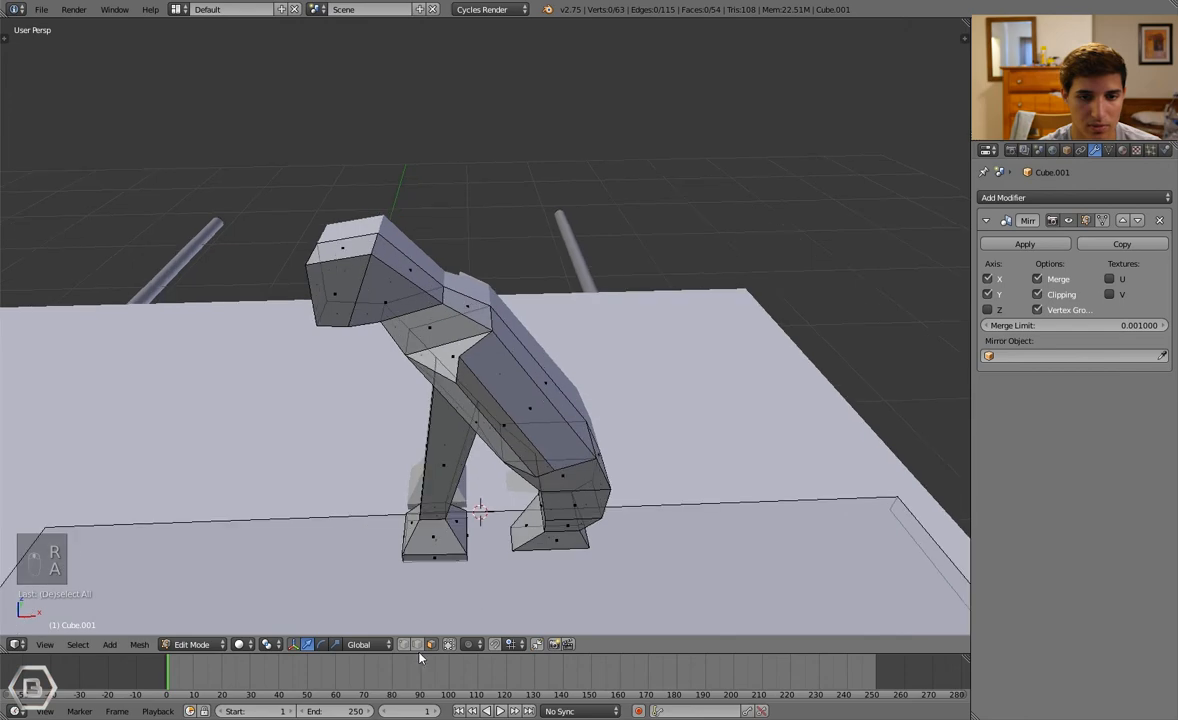
{"action": "key", "text": "g"}
{"action": "key", "text": "z"}
{"action": "left_click", "coordinate": [495, 371]}
{"action": "key", "text": "g"}
{"action": "left_click", "coordinate": [516, 376]}
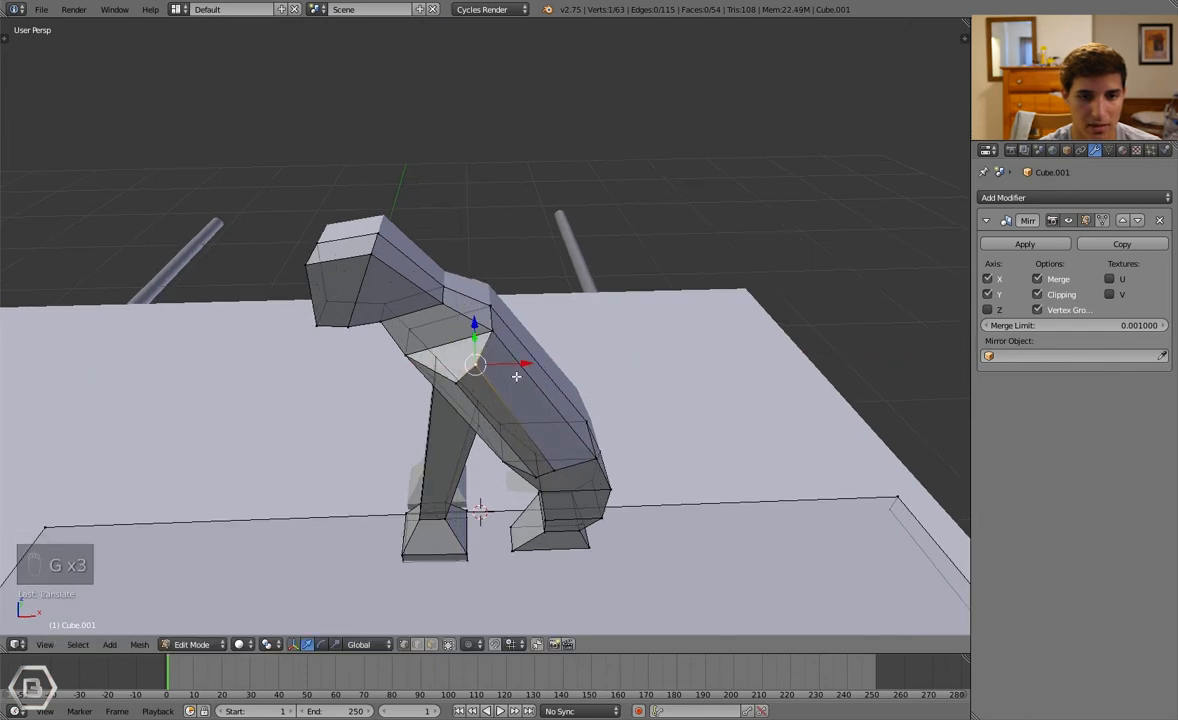
{"action": "key", "text": "a"}
Adjust the lower front corner vertex of the extruded torso side slightly along Z
{"action": "middle_click_drag", "start_coordinate": [580, 424], "coordinate": [626, 391]}
{"action": "key", "text": "g"}
{"action": "key", "text": "z"}
{"action": "left_click", "coordinate": [625, 390]}
{"action": "key", "text": "g"}
{"action": "key", "text": "z"}
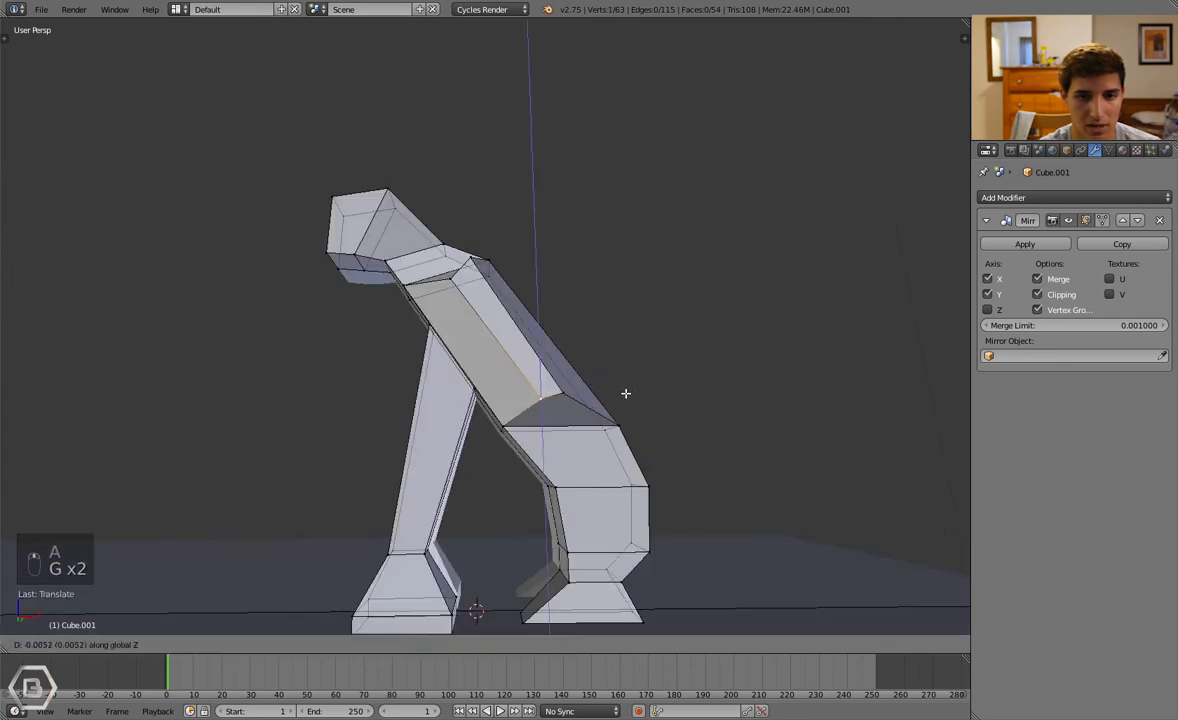
{"action": "middle_click_drag", "start_coordinate": [573, 355], "coordinate": [568, 376]}
Move the upper back corner vertex of the extruded torso side down about 0.01 and shift it along X
{"action": "right_click", "coordinate": [482, 298]}
{"action": "scroll", "coordinate": [518, 313], "scroll_direction": "up", "scroll_amount": 2}
{"action": "key", "text": "g"}
{"action": "key", "text": "z"}
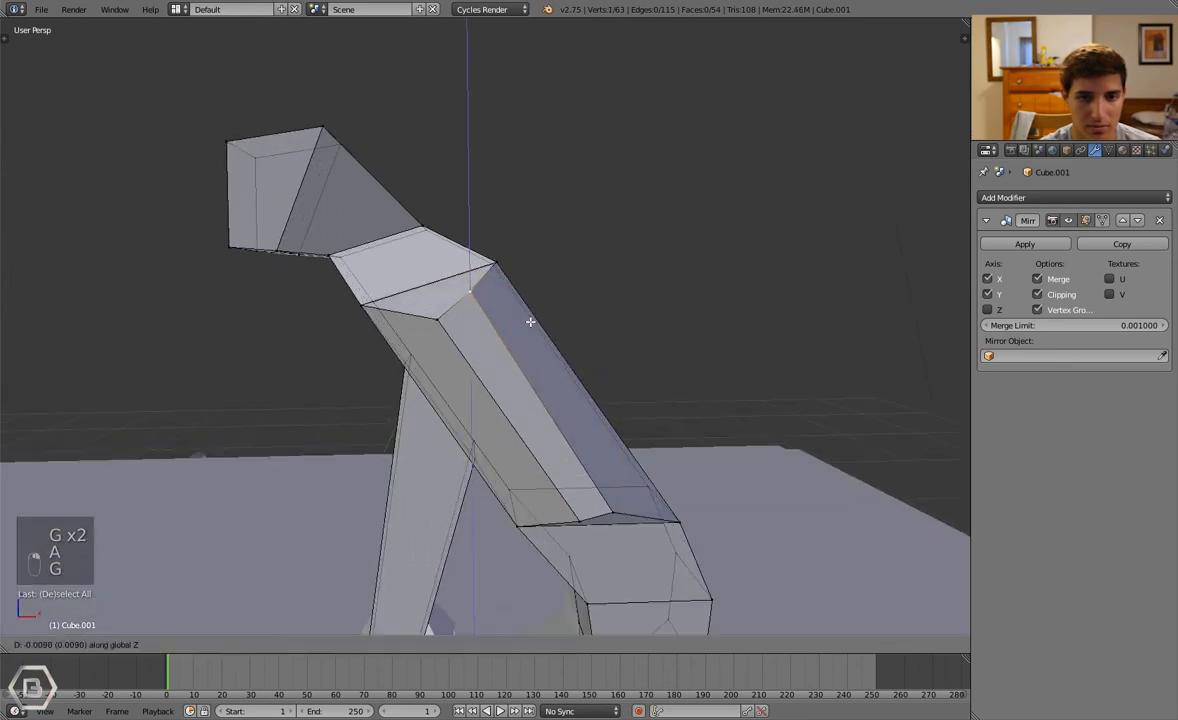
{"action": "left_click", "coordinate": [532, 324]}
{"action": "key", "text": "g"}
{"action": "key", "text": "x"}
{"action": "left_click", "coordinate": [544, 329]}
{"action": "key", "text": "a"}
Extrude the narrow face on the torso's side outward as a first wing segment and position its end along X
{"action": "middle_click_drag", "start_coordinate": [544, 330], "coordinate": [496, 376]}
{"action": "scroll", "coordinate": [490, 400], "scroll_direction": "down", "scroll_amount": 2}
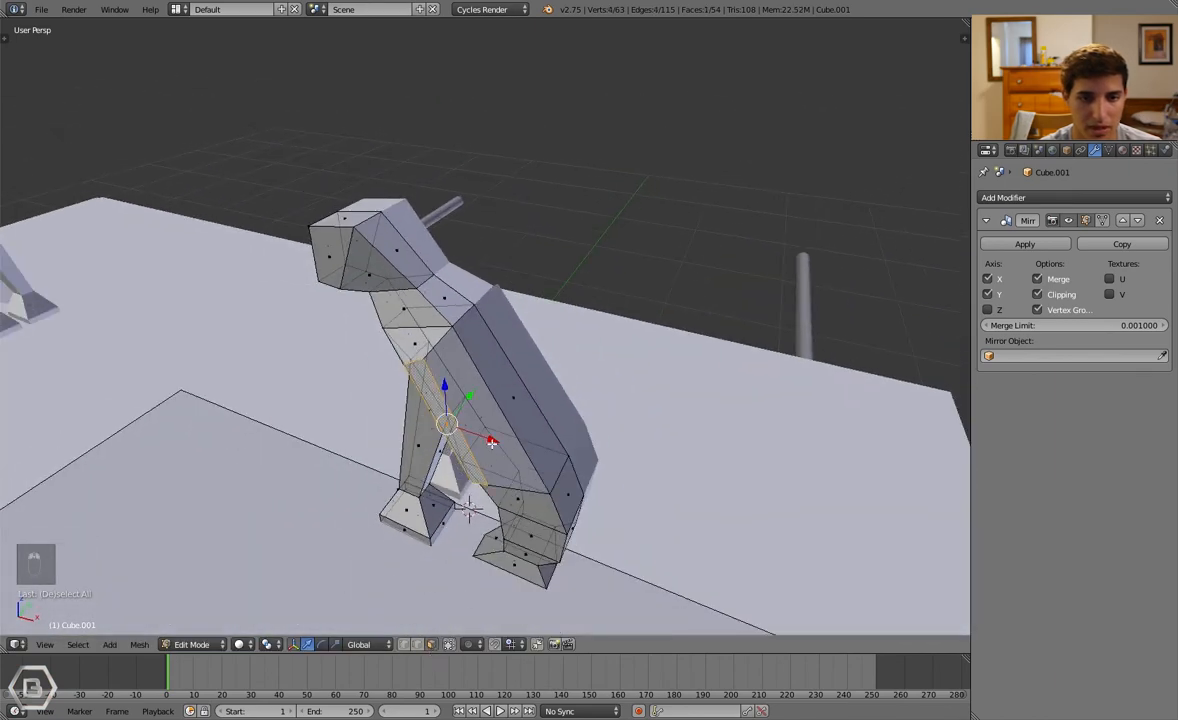
{"action": "middle_click_drag", "start_coordinate": [491, 441], "coordinate": [510, 458]}
{"action": "key", "text": "e"}
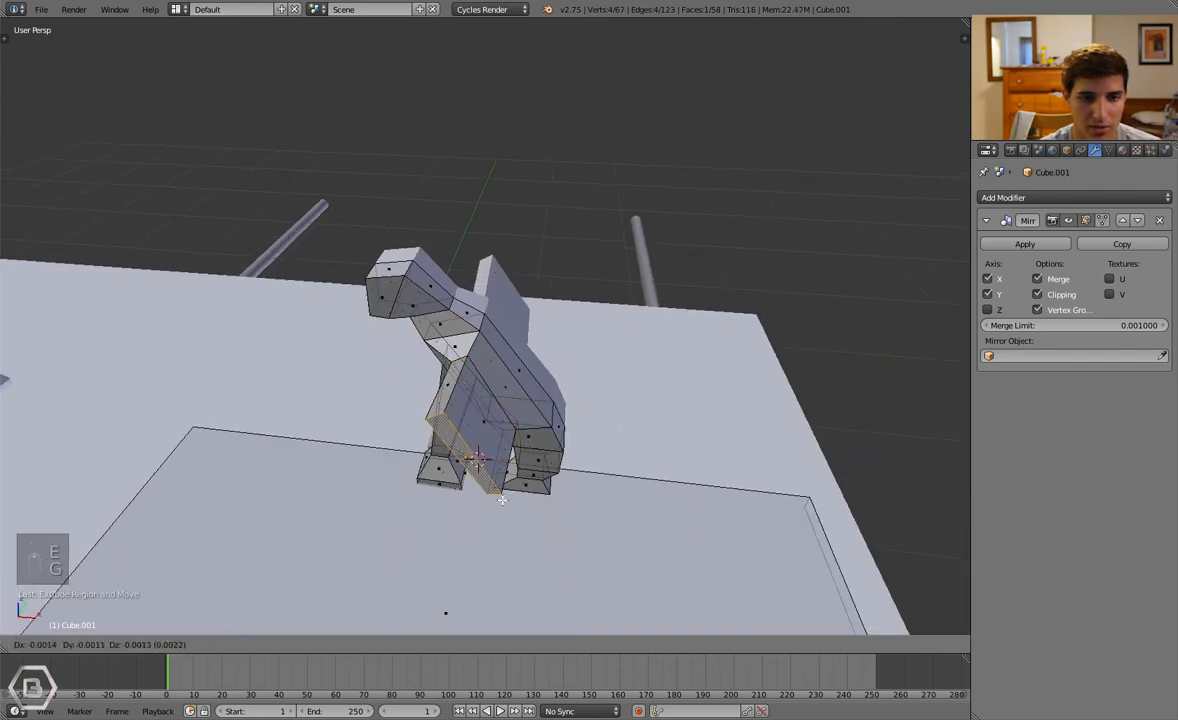
{"action": "left_click", "coordinate": [416, 515]}
{"action": "key", "text": "g"}
{"action": "key", "text": "x"}
{"action": "left_click", "coordinate": [294, 500]}
{"action": "middle_click_drag", "start_coordinate": [294, 500], "coordinate": [363, 487]}
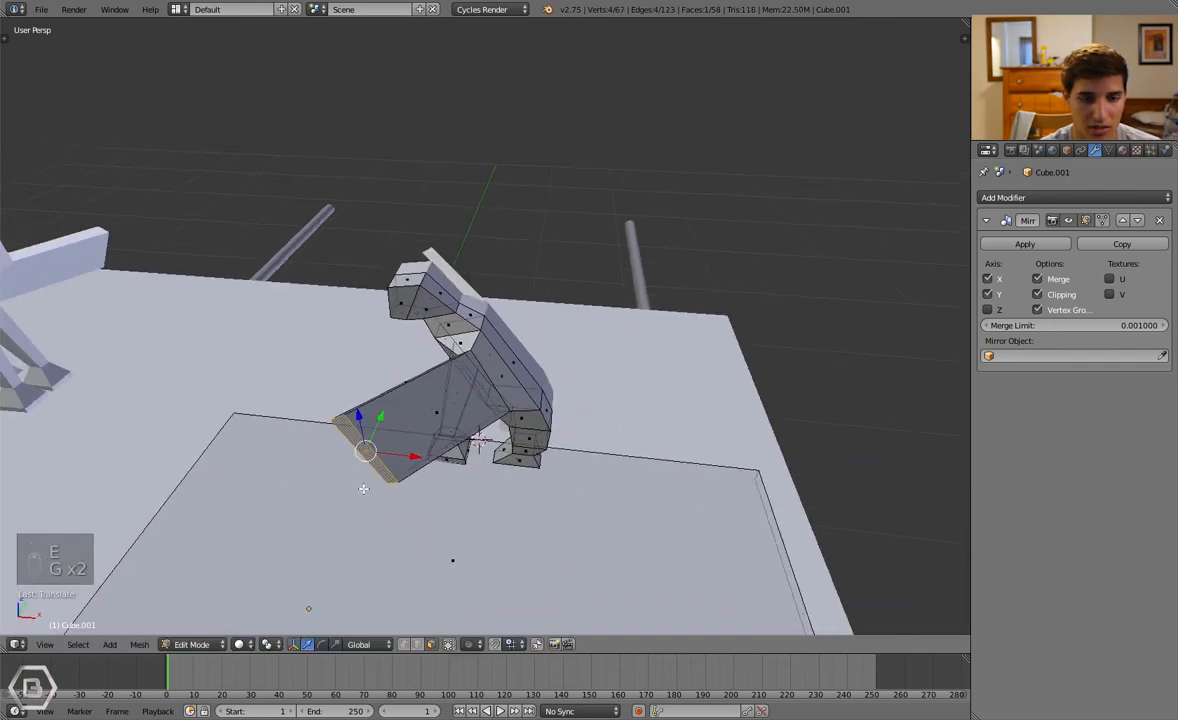
{"action": "key", "text": "g"}
{"action": "key", "text": "x"}
{"action": "left_click", "coordinate": [421, 478]}
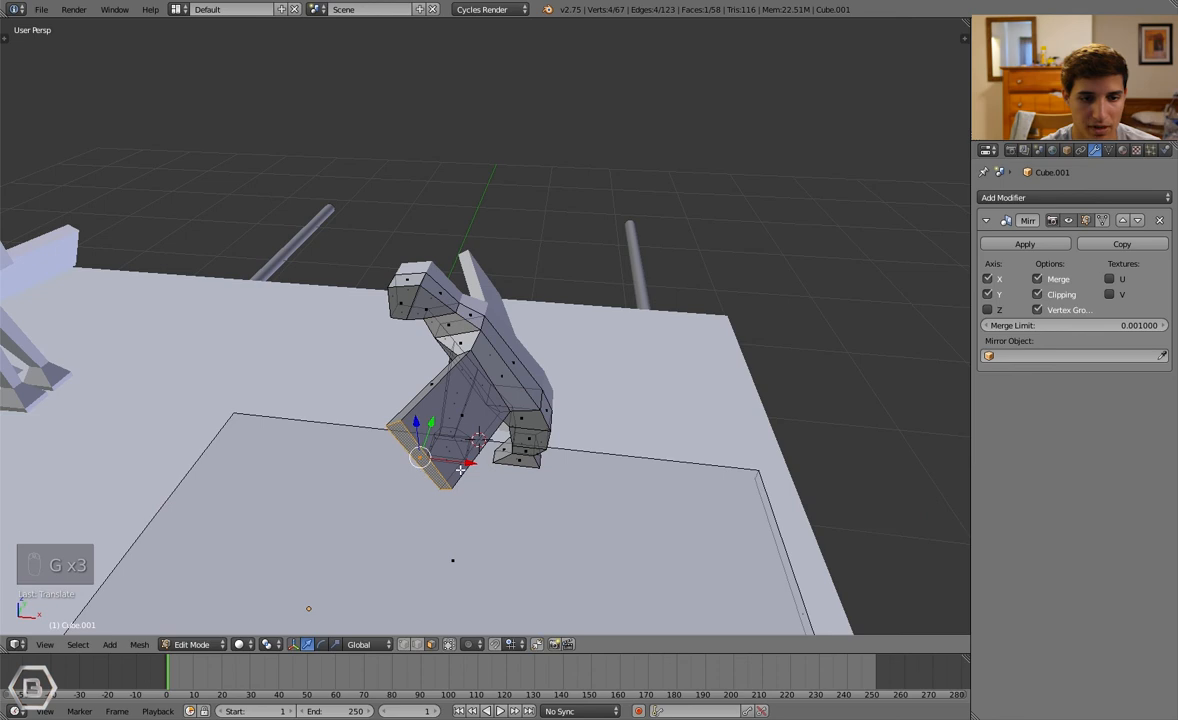
Extrude a second wing segment from the first one's end and move it forward along negative X
{"action": "key", "text": "e"}
{"action": "left_click", "coordinate": [444, 492]}
{"action": "key", "text": "g"}
{"action": "key", "text": "x"}
{"action": "left_click", "coordinate": [384, 491]}
{"action": "key", "text": "g"}
{"action": "key", "text": "x"}
{"action": "left_click", "coordinate": [283, 491]}
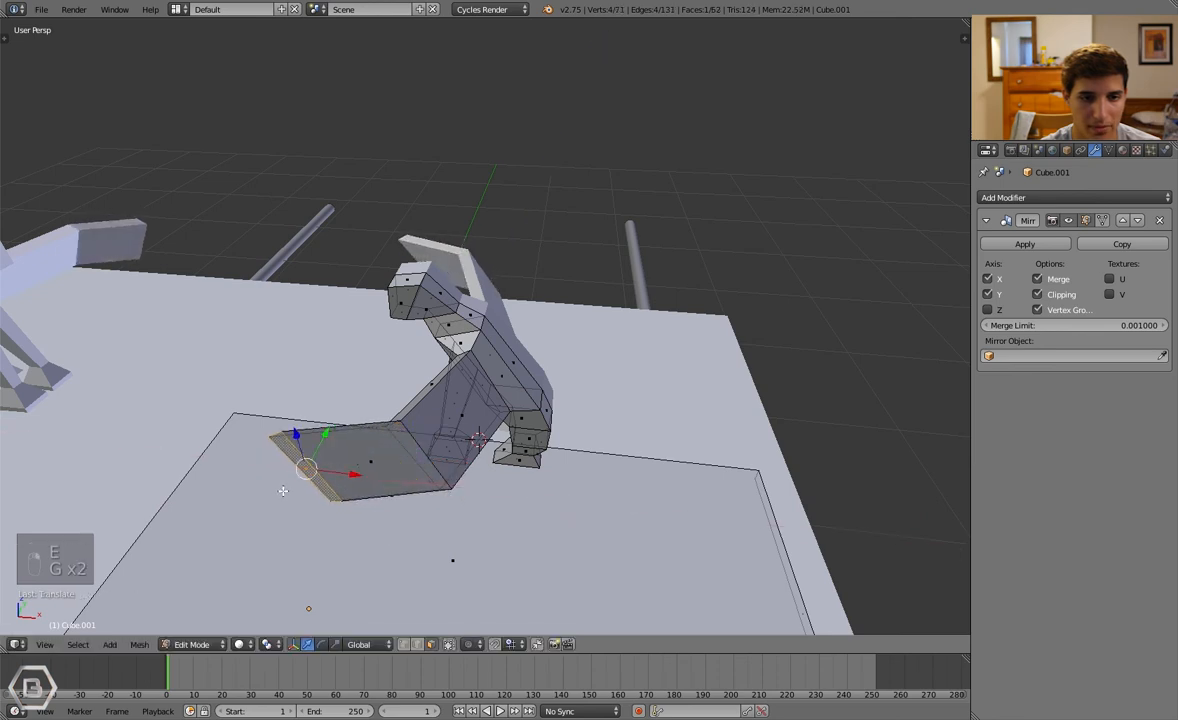
Reduce the wing tip's height along Z and rotate the tip face slightly
{"action": "middle_click_drag", "start_coordinate": [283, 491], "coordinate": [530, 465]}
{"action": "key", "text": "s"}
{"action": "key", "text": "z"}
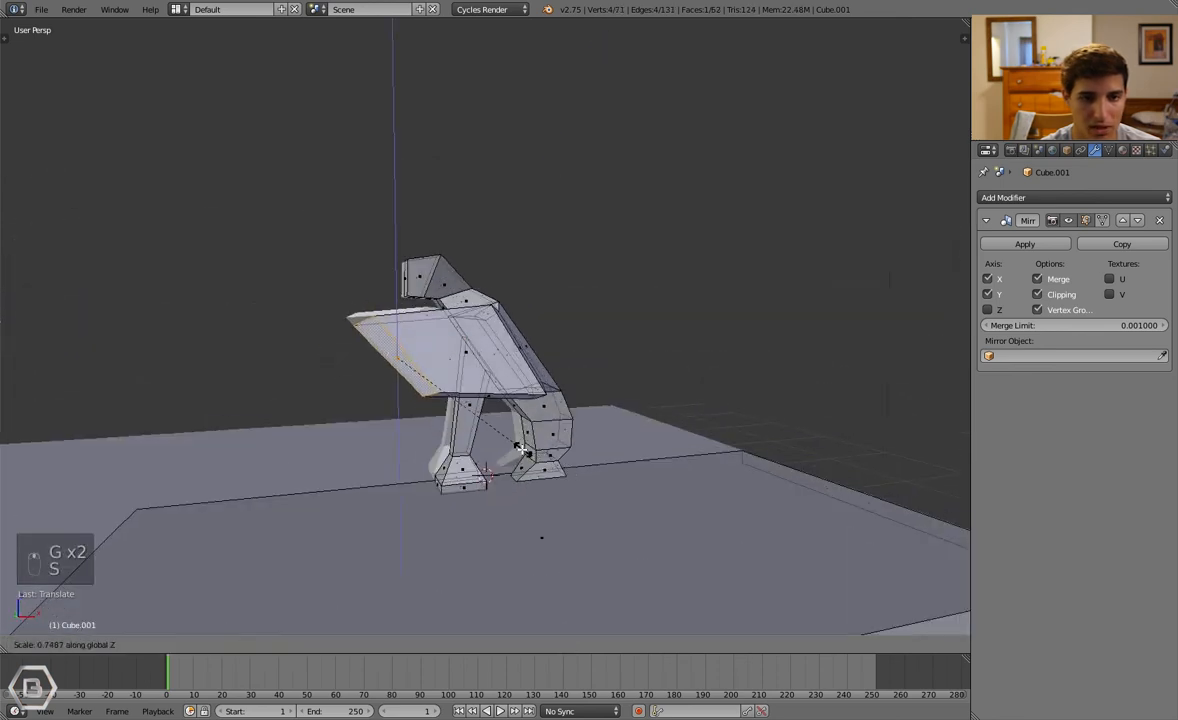
{"action": "left_click", "coordinate": [463, 422]}
{"action": "key", "text": "r"}
{"action": "left_click", "coordinate": [460, 425]}
Move the wing tip along Y and farther forward along negative X to lengthen the outer wing segment
{"action": "middle_click_drag", "start_coordinate": [460, 425], "coordinate": [442, 522]}
{"action": "key", "text": "g"}
{"action": "key", "text": "y"}
{"action": "left_click", "coordinate": [391, 498]}
{"action": "key", "text": "g"}
{"action": "key", "text": "x"}
{"action": "left_click", "coordinate": [298, 490]}
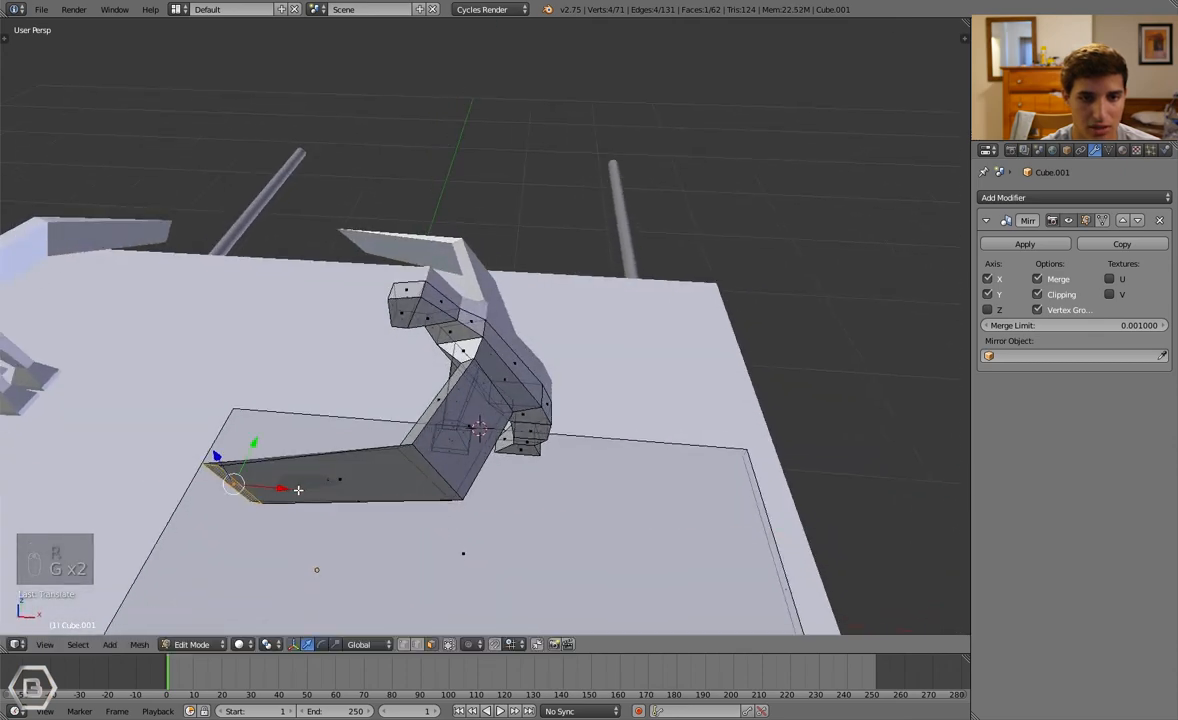
Box-select the vertices at the joint between the two wing segments and rotate them
{"action": "scroll", "coordinate": [298, 490], "scroll_direction": "down", "scroll_amount": 2}
{"action": "middle_click_drag", "start_coordinate": [298, 490], "coordinate": [478, 513], "text": "shift"}
{"action": "middle_click_drag", "start_coordinate": [565, 506], "coordinate": [483, 532]}
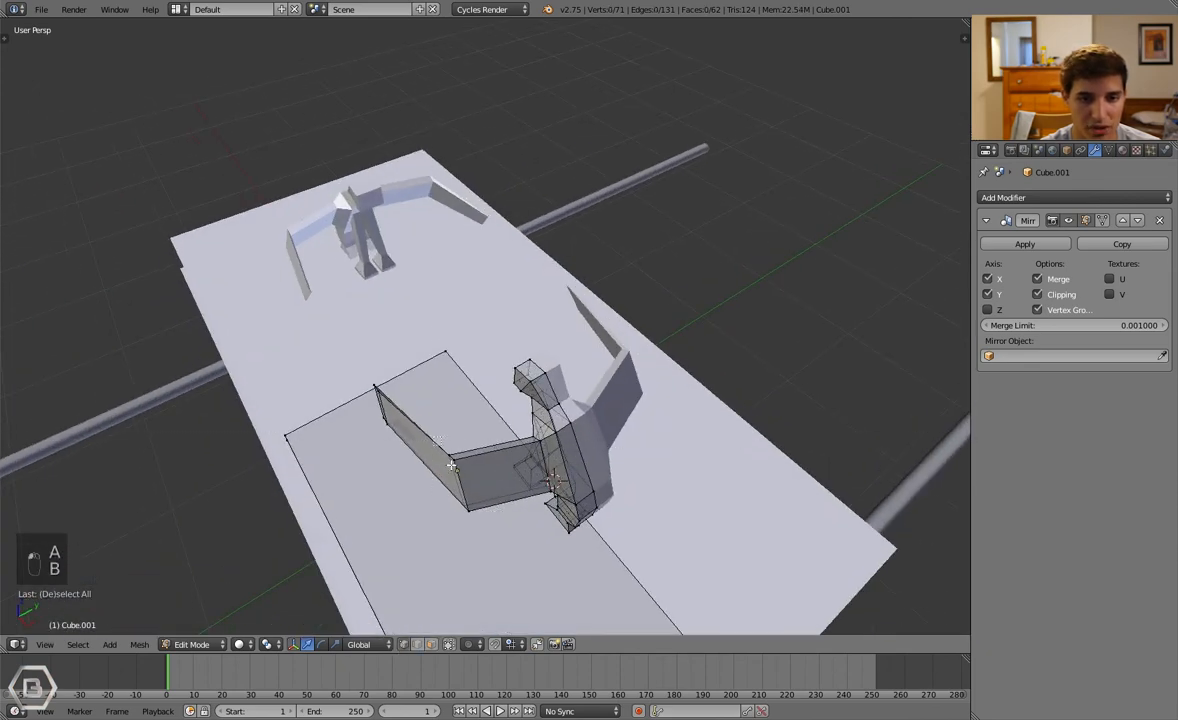
{"action": "left_click_drag", "start_coordinate": [478, 532], "coordinate": [481, 543]}
{"action": "middle_click_drag", "start_coordinate": [481, 543], "coordinate": [535, 450]}
{"action": "scroll", "coordinate": [560, 447], "scroll_direction": "up", "scroll_amount": 2}
{"action": "key", "text": "r"}
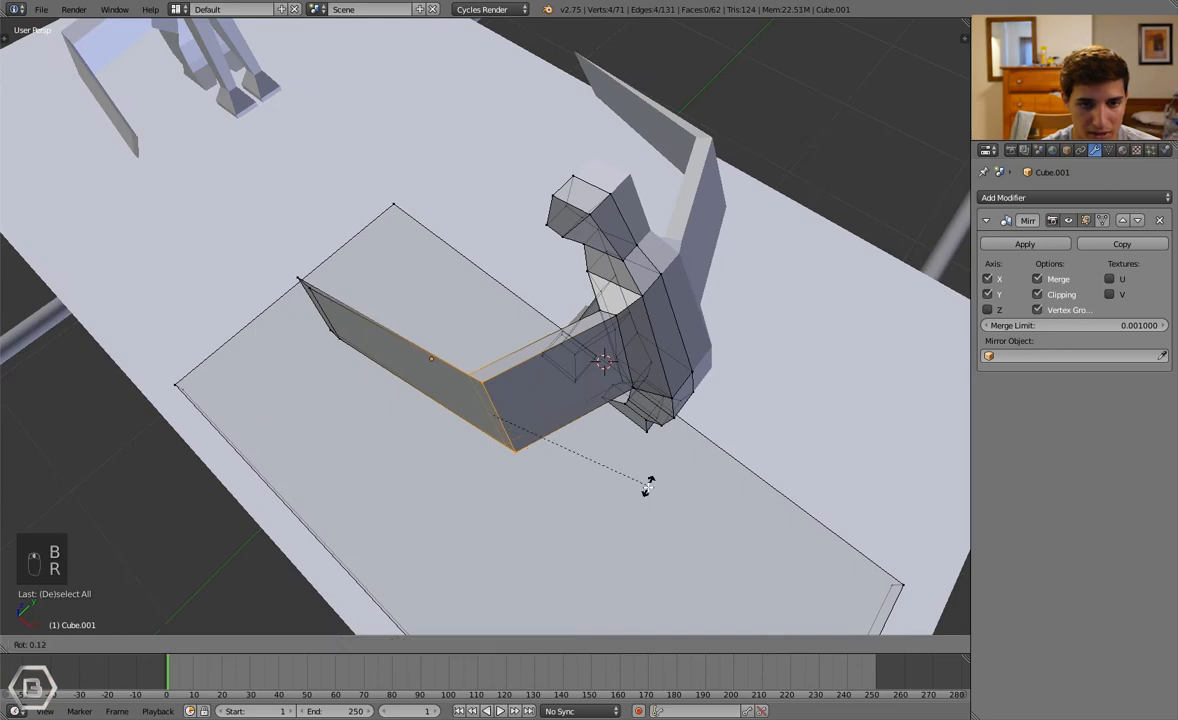
{"action": "left_click", "coordinate": [568, 506]}
Box-select the vertices at the wing tip and rotate the tip face
{"action": "key", "text": "a"}
{"action": "middle_click_drag", "start_coordinate": [468, 413], "coordinate": [244, 314]}
{"action": "key", "text": "b"}
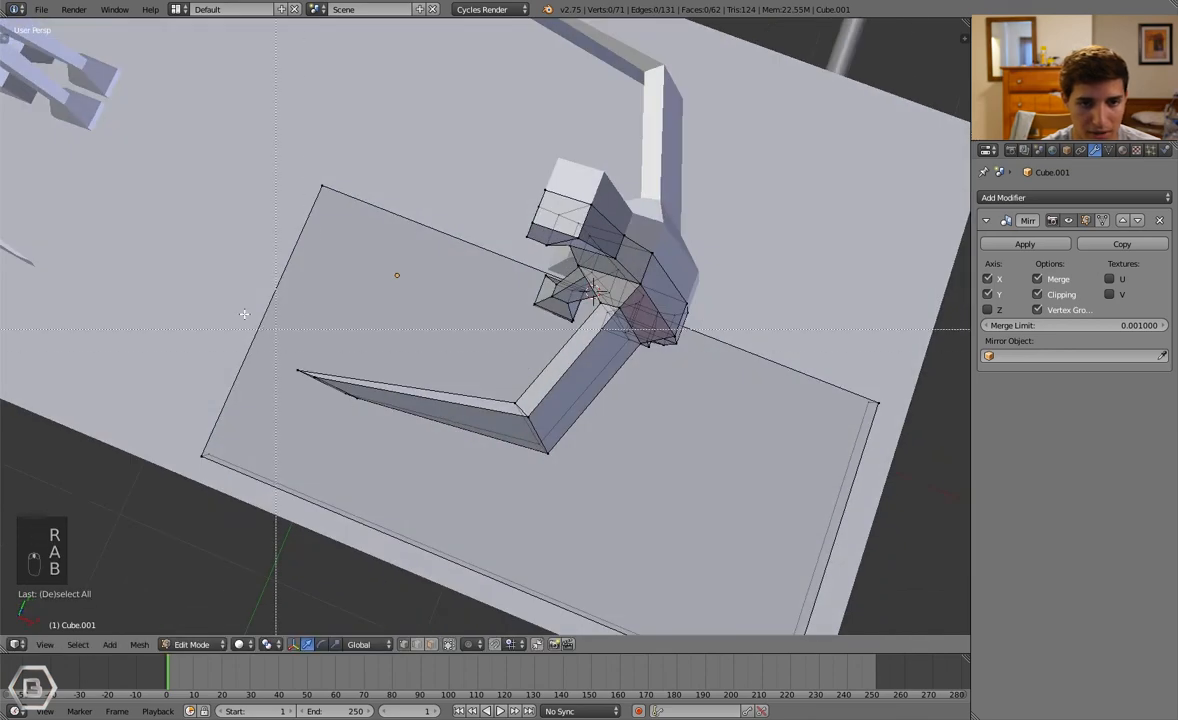
{"action": "key", "text": "r"}
{"action": "left_click", "coordinate": [365, 466]}
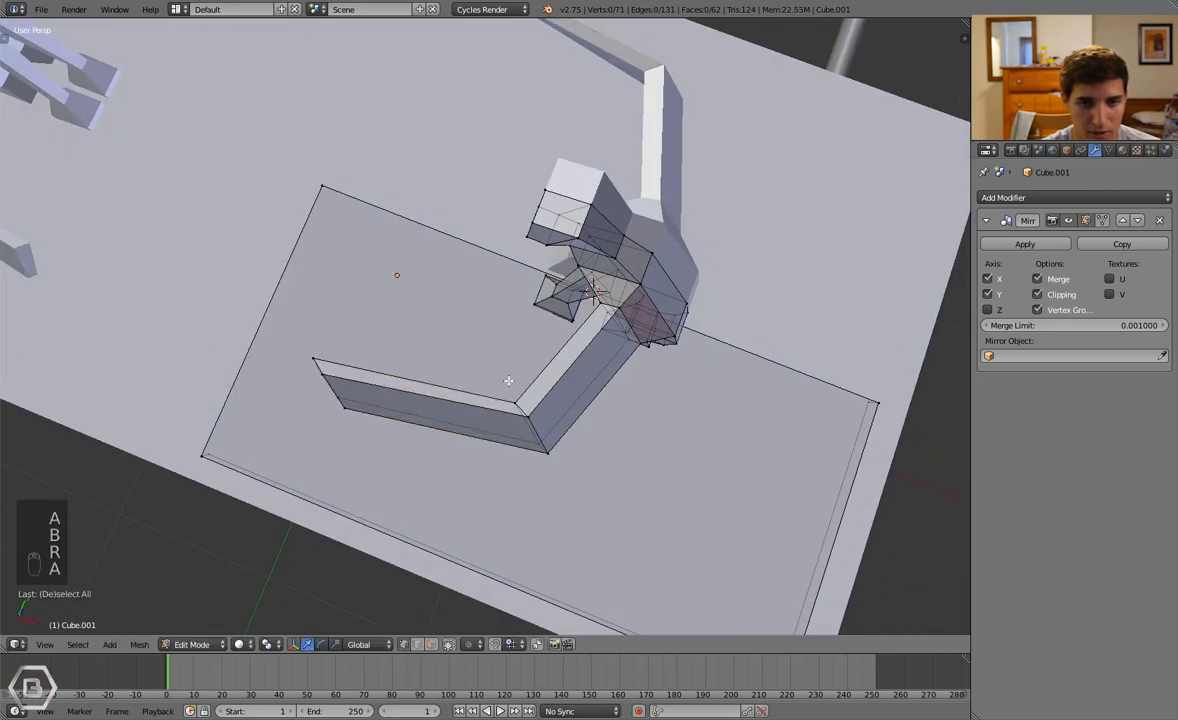
Move the wing tip along Z and then along negative X until it nearly meets the mirrored wing
{"action": "key", "text": "g"}
{"action": "middle_click_drag", "start_coordinate": [396, 466], "coordinate": [481, 427]}
{"action": "key", "text": "z"}
{"action": "left_click", "coordinate": [378, 394]}
{"action": "key", "text": "g"}
{"action": "key", "text": "x"}
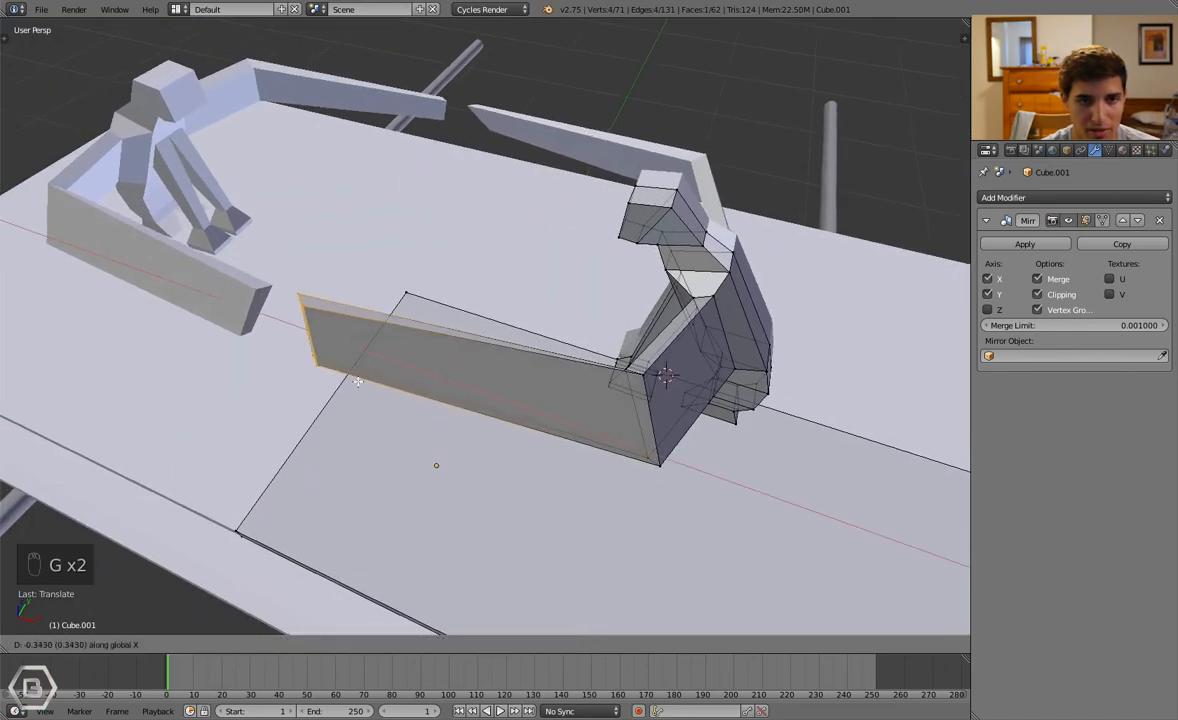
{"action": "left_click", "coordinate": [346, 376]}
{"action": "key", "text": "a"}
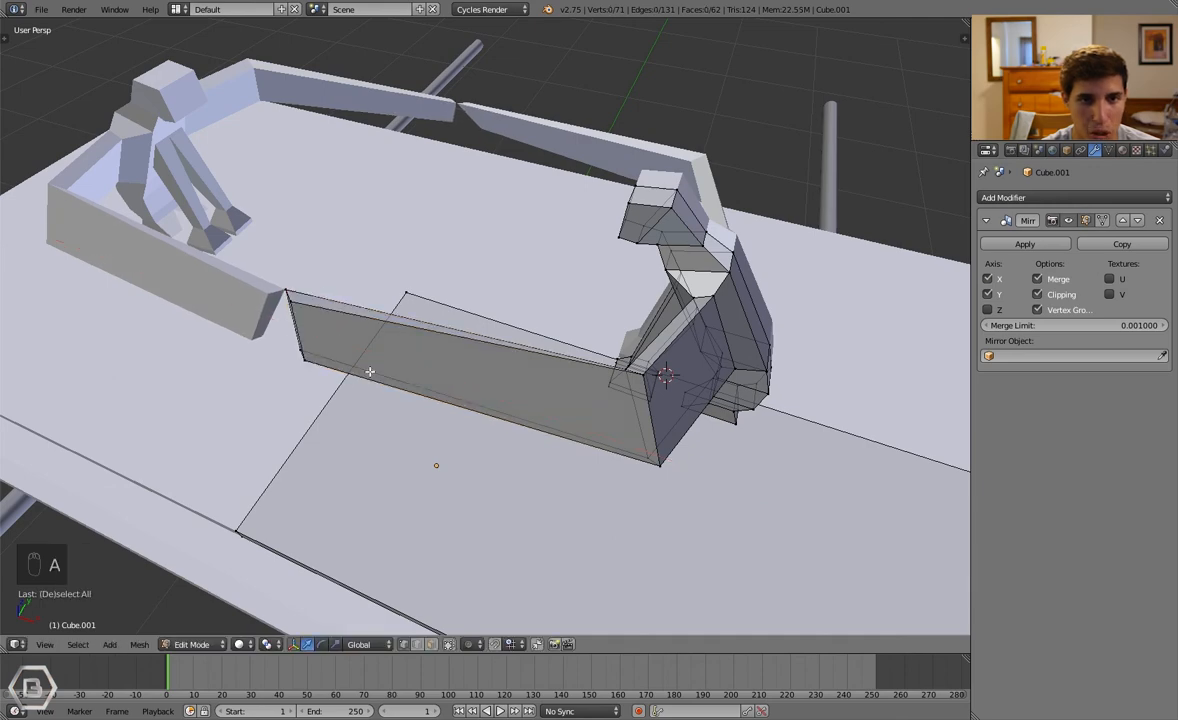
Box-select vertices at the end of the wing tip and shift them along X
{"action": "left_click_drag", "start_coordinate": [239, 264], "coordinate": [341, 382]}
{"action": "middle_click_drag", "start_coordinate": [350, 390], "coordinate": [418, 375]}
{"action": "key", "text": "g"}
{"action": "key", "text": "x"}
{"action": "left_click", "coordinate": [411, 416]}
{"action": "key", "text": "a"}
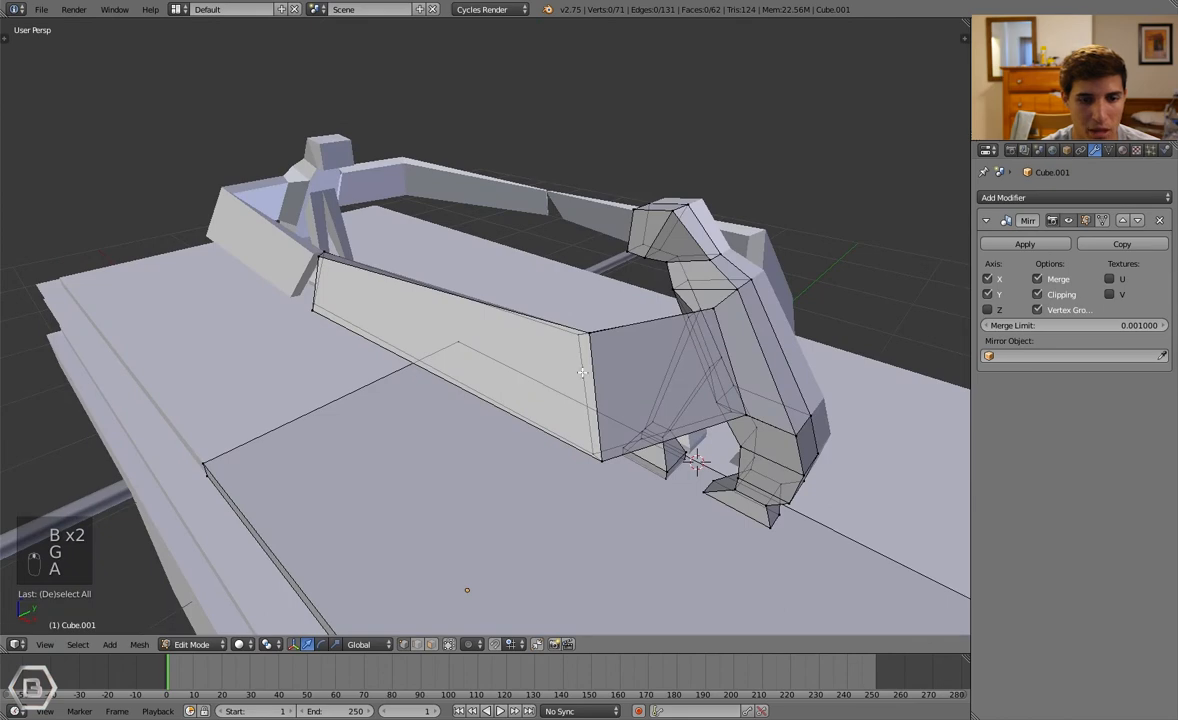
Move the vertices at the joint between the two wing segments along X
{"action": "middle_click_drag", "start_coordinate": [582, 372], "coordinate": [555, 392]}
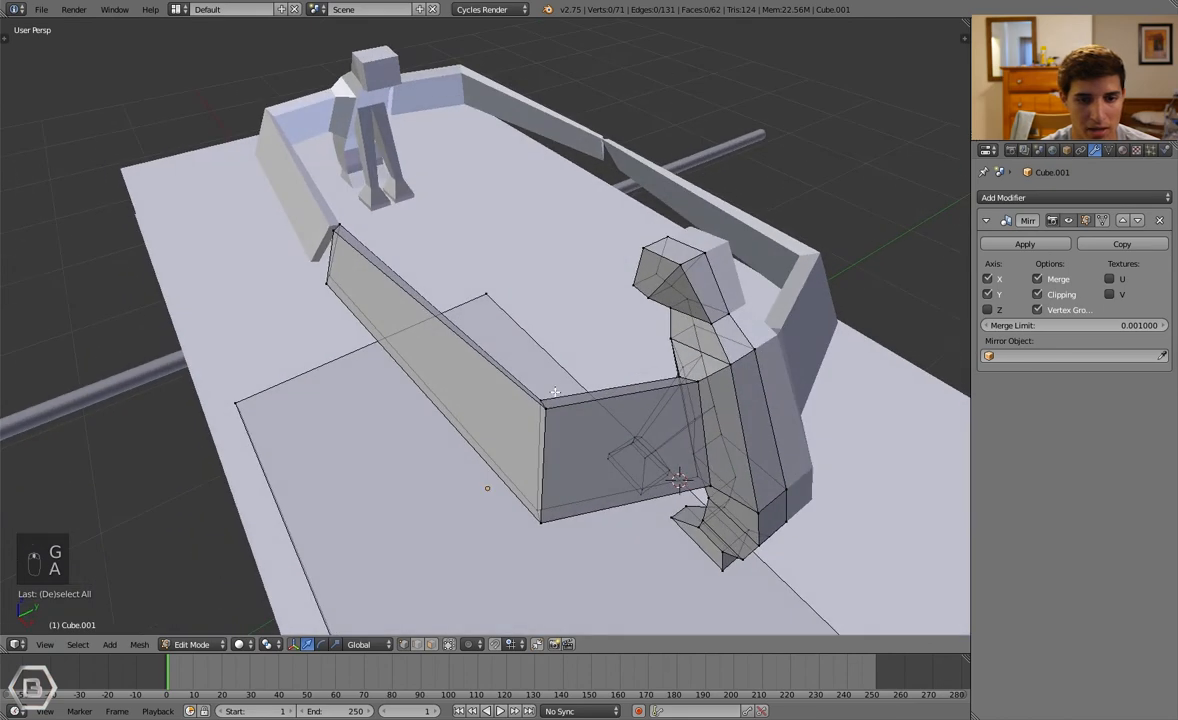
{"action": "key", "text": "g"}
{"action": "key", "text": "x"}
{"action": "left_click", "coordinate": [571, 545]}
{"action": "key", "text": "a"}
Select the two lower vertices where the wing meets the body and lower them about 0.05 along Z
{"action": "middle_click_drag", "start_coordinate": [571, 545], "coordinate": [551, 397]}
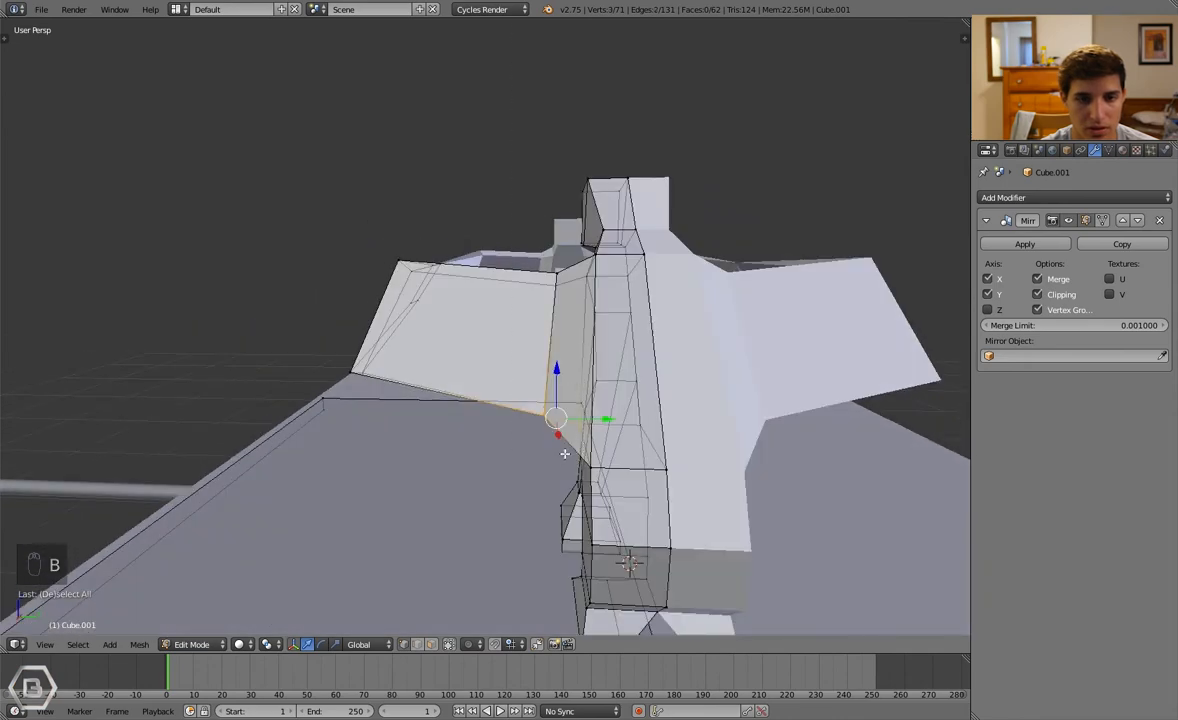
{"action": "left_click_drag", "start_coordinate": [569, 453], "coordinate": [569, 453]}
{"action": "key", "text": "g"}
{"action": "key", "text": "z"}
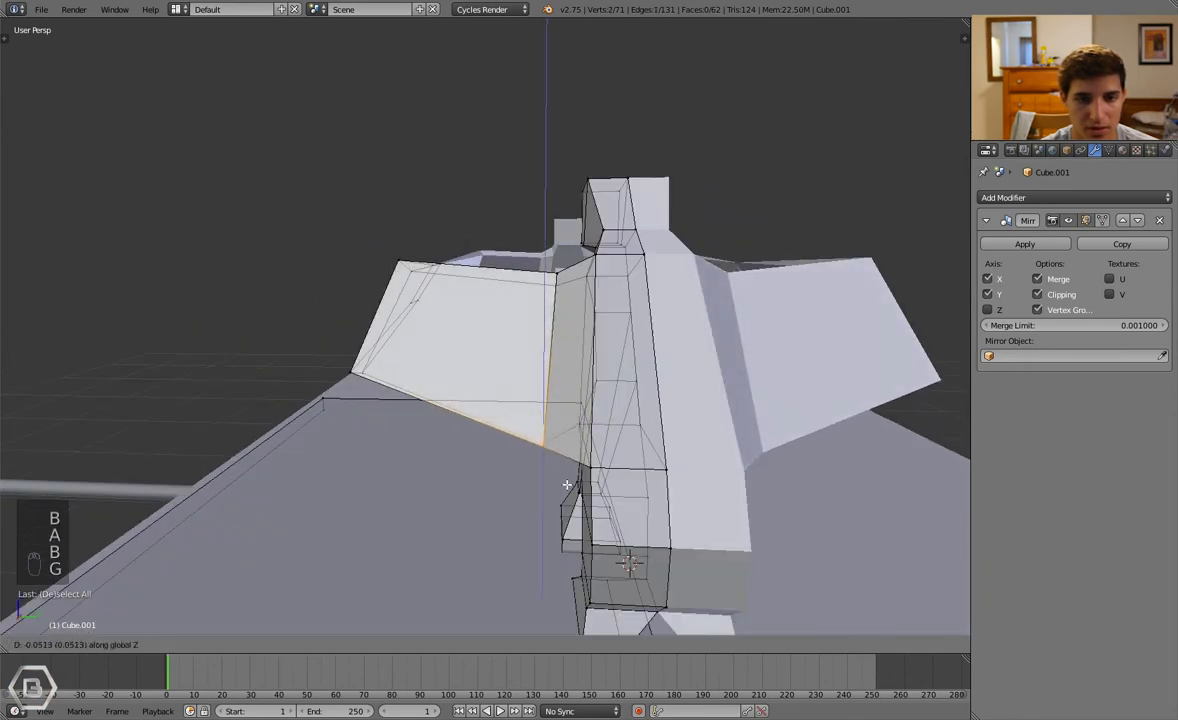
{"action": "left_click", "coordinate": [565, 486]}
Box-select the wing root's lower vertices again and move them backward along positive X
{"action": "key", "text": "Tab"}
{"action": "middle_click_drag", "start_coordinate": [484, 452], "coordinate": [598, 430]}
{"action": "key", "text": "Tab"}
{"action": "key", "text": "a"}
{"action": "key", "text": "a"}
{"action": "key", "text": "a"}
{"action": "middle_click_drag", "start_coordinate": [738, 402], "coordinate": [663, 395]}
{"action": "key", "text": "b"}
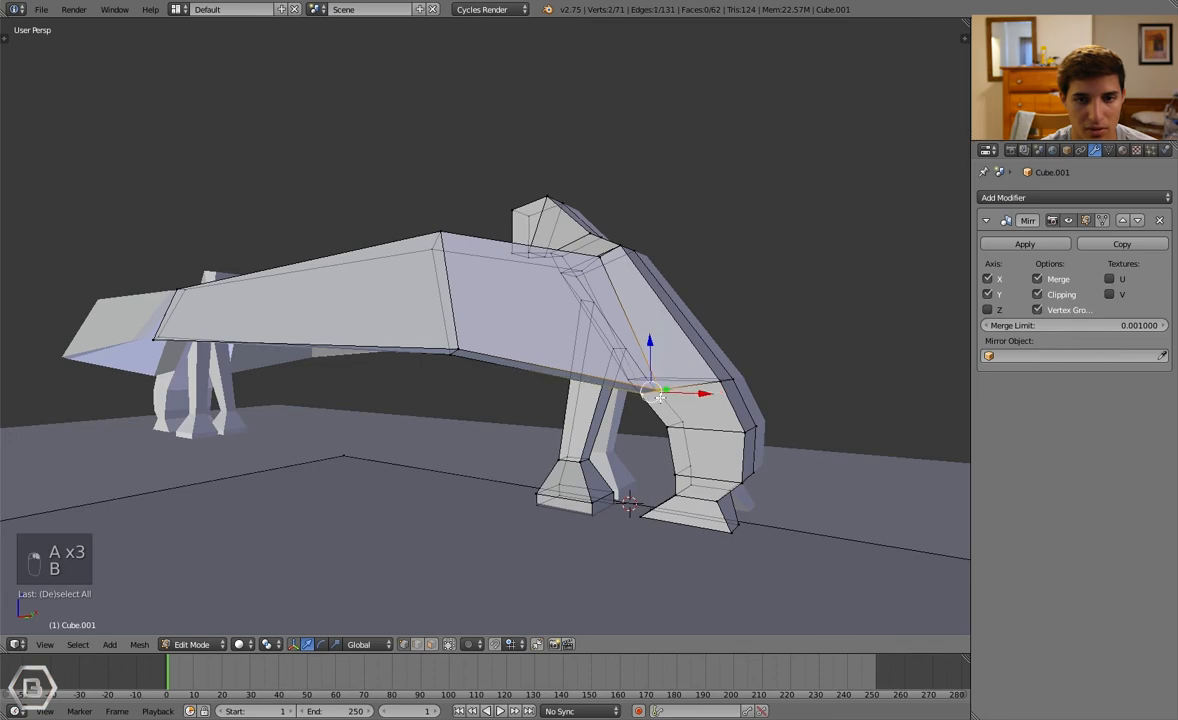
{"action": "key", "text": "g"}
{"action": "key", "text": "x"}
{"action": "left_click", "coordinate": [722, 401]}
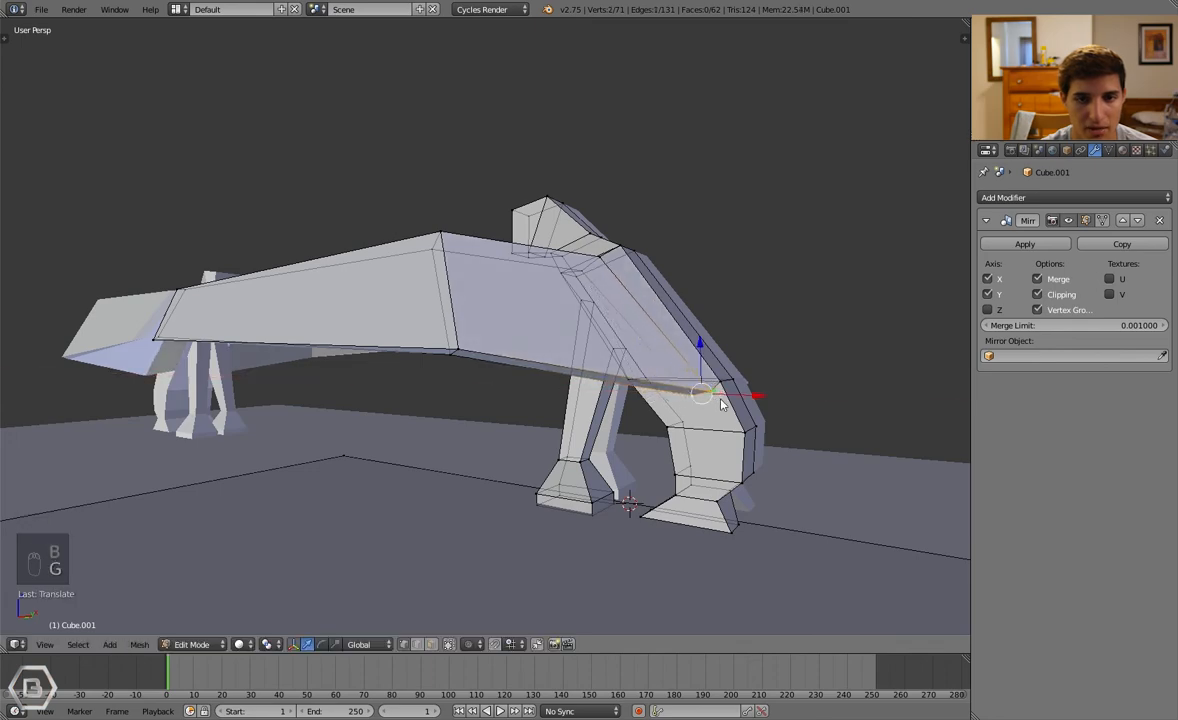
Leave mesh editing and examine the winged figures on the lid from several angles
{"action": "key", "text": "Tab"}
{"action": "middle_click_drag", "start_coordinate": [715, 407], "coordinate": [700, 470]}
{"action": "key", "text": "a"}
{"action": "key", "text": "a"}
{"action": "scroll", "coordinate": [700, 470], "scroll_direction": "down", "scroll_amount": 5}
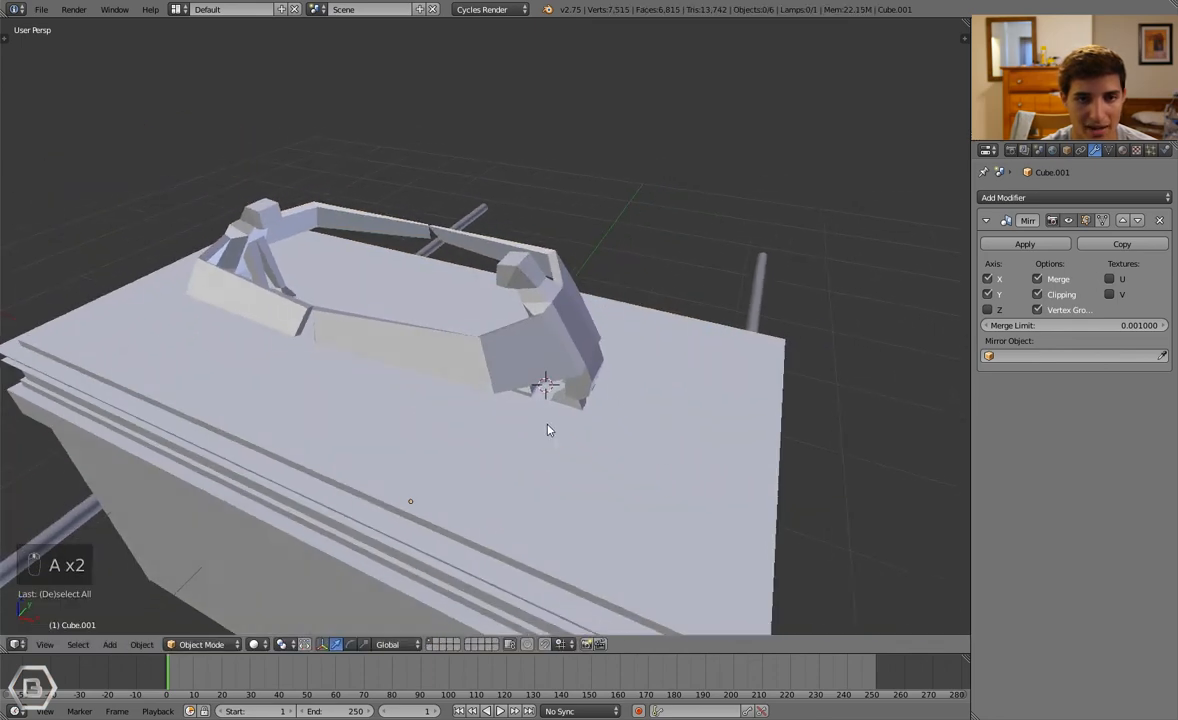
{"action": "middle_click_drag", "start_coordinate": [549, 429], "coordinate": [550, 471]}
{"action": "scroll", "coordinate": [553, 445], "scroll_direction": "up", "scroll_amount": 5}
{"action": "middle_click_drag", "start_coordinate": [557, 423], "coordinate": [552, 436]}
Add a loop cut across the middle of the lid's outer wing segment and undo the accidental split
{"action": "right_click", "coordinate": [530, 386]}
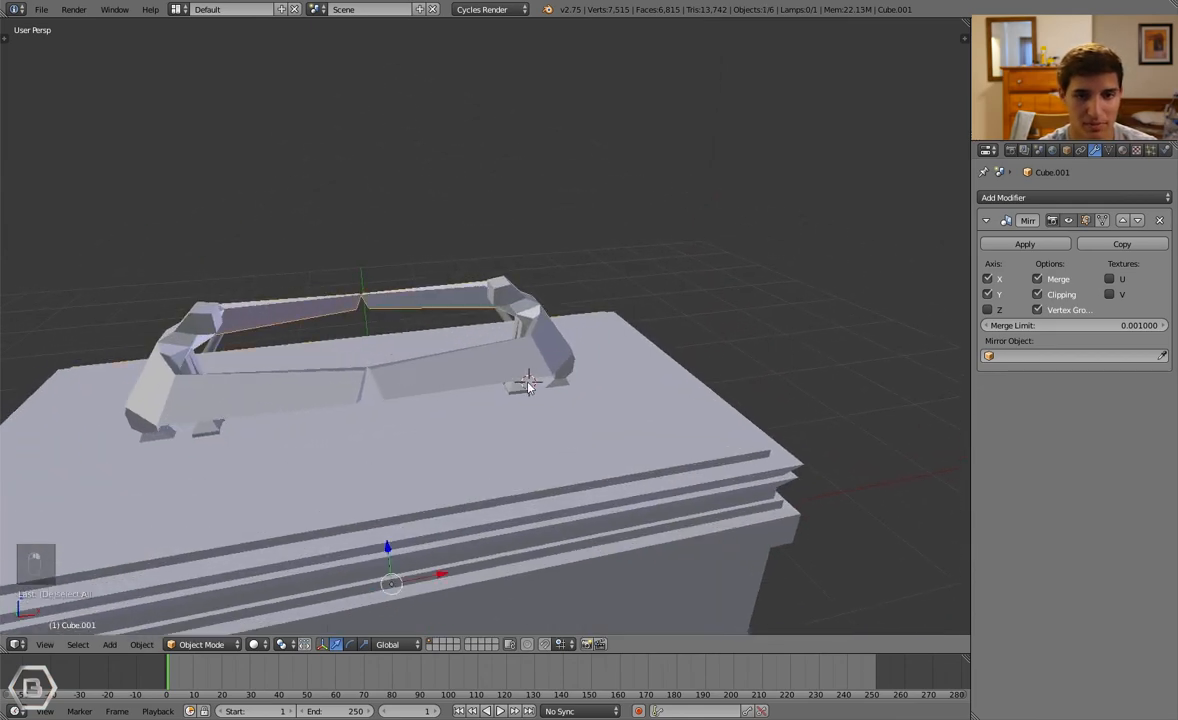
{"action": "key", "text": "Tab"}
{"action": "key", "text": "a"}
{"action": "key", "text": "a"}
{"action": "middle_click_drag", "start_coordinate": [526, 386], "coordinate": [493, 445]}
{"action": "scroll", "coordinate": [500, 415], "scroll_direction": "up", "scroll_amount": 3}
{"action": "key", "text": "ctrl+r"}
{"action": "double_click", "coordinate": [471, 405]}
{"action": "key", "text": "y"}
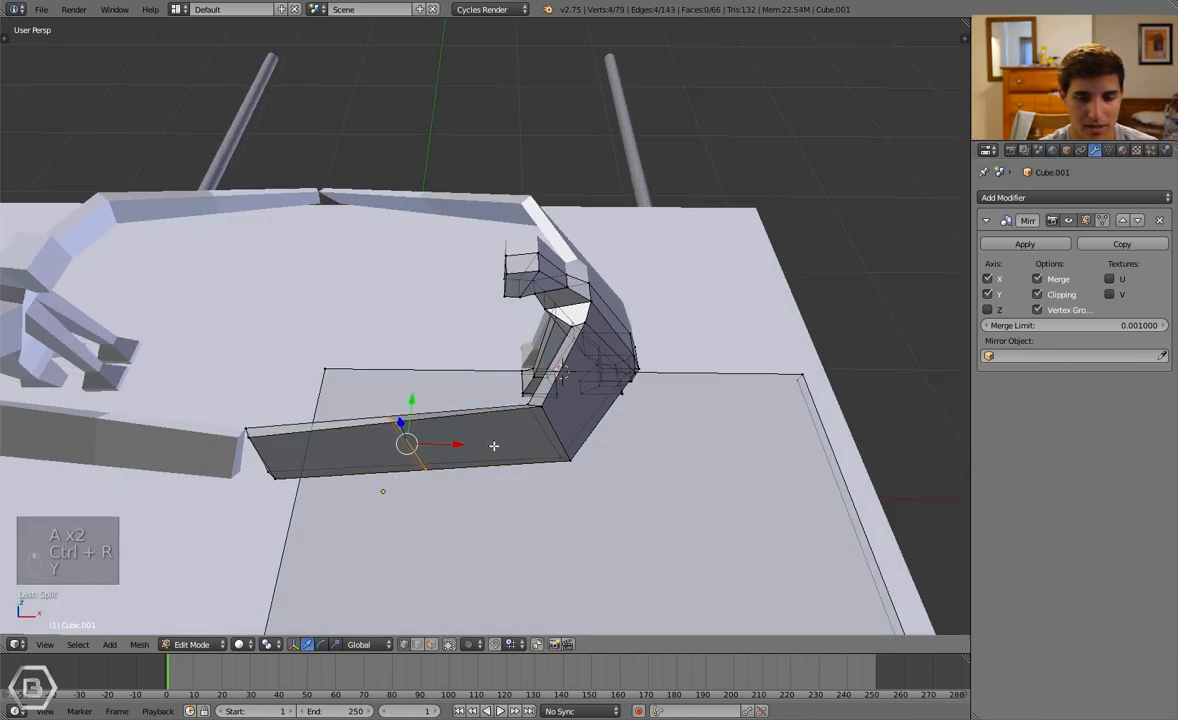
{"action": "key", "text": "ctrl+z"}
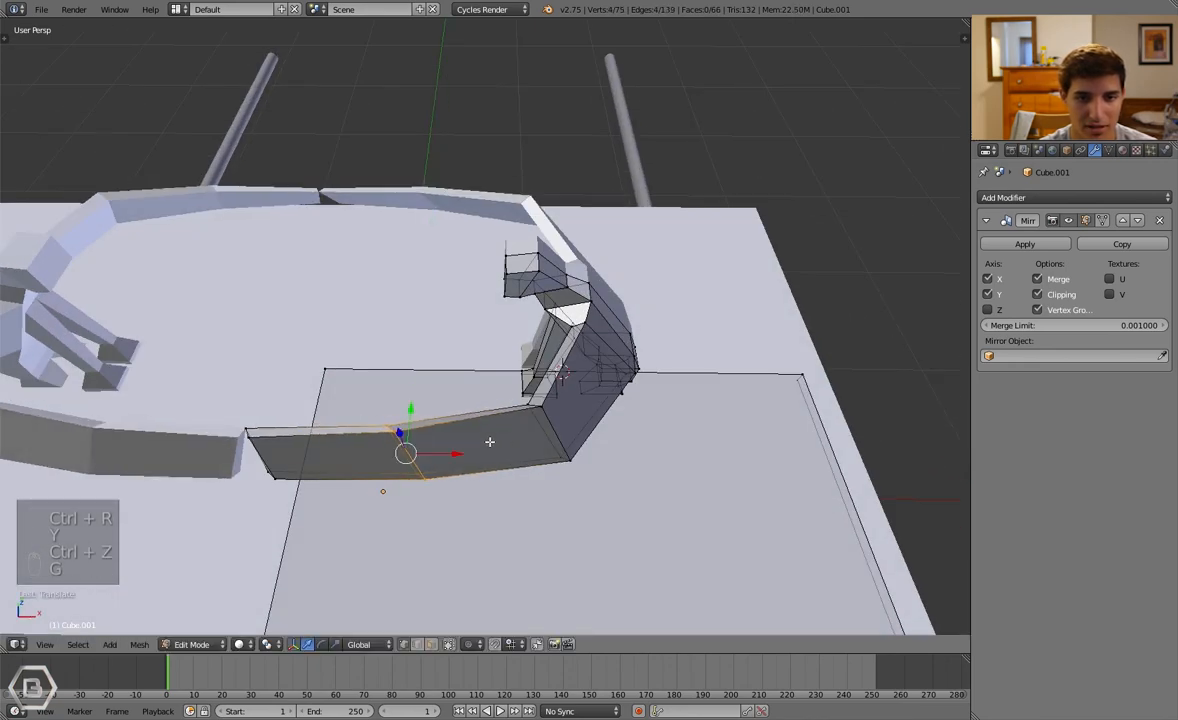
Move the new edge loop outward to bend the outer wing segment, then return to Object Mode
{"action": "key", "text": "g"}
{"action": "key", "text": "g"}
{"action": "left_click", "coordinate": [513, 445]}
{"action": "key", "text": "a"}
{"action": "key", "text": "Tab"}
{"action": "key", "text": "a"}
{"action": "scroll", "coordinate": [490, 438], "scroll_direction": "down", "scroll_amount": 4}
{"action": "middle_click_drag", "start_coordinate": [468, 431], "coordinate": [273, 410]}
{"action": "scroll", "coordinate": [450, 396], "scroll_direction": "down", "scroll_amount": 3}
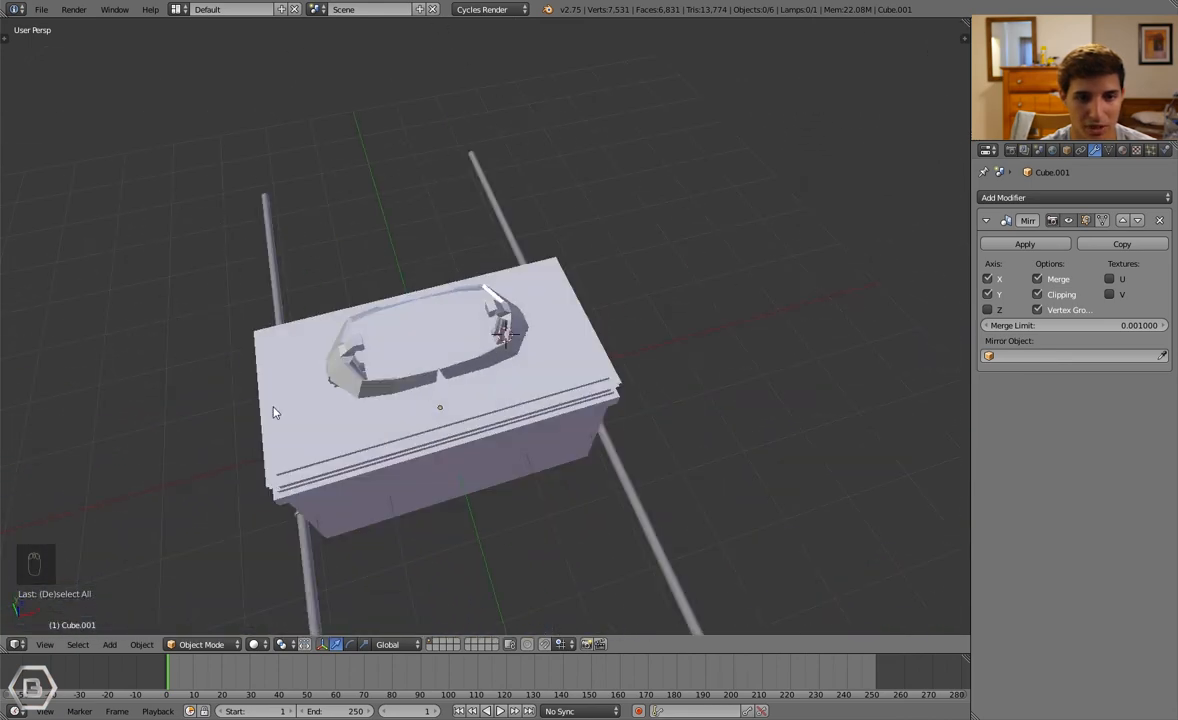
{"action": "scroll", "coordinate": [521, 392], "scroll_direction": "up", "scroll_amount": 4}
{"action": "scroll", "coordinate": [521, 392], "scroll_direction": "down", "scroll_amount": 2}
{"action": "mouse_move", "coordinate": [521, 392]}
{"action": "middle_mouse_down"}
{"action": "mouse_move", "coordinate": [424, 353]}
{"action": "mouse_move", "coordinate": [413, 371]}
{"action": "mouse_move", "coordinate": [505, 402]}
{"action": "middle_mouse_up"}
Edit the lid mesh again, box-select the figure's head and move it along Y
{"action": "key", "text": "Tab"}
{"action": "scroll", "coordinate": [505, 402], "scroll_direction": "up", "scroll_amount": 3}
{"action": "key", "text": "a"}
{"action": "key", "text": "a"}
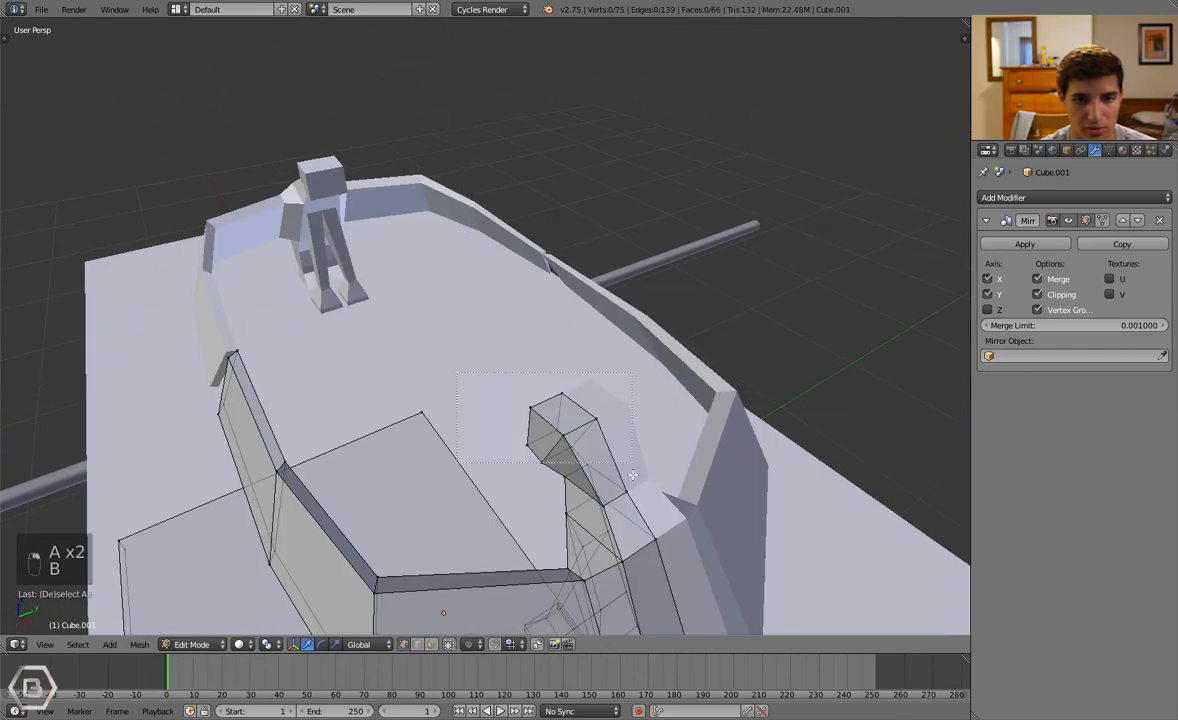
{"action": "left_click_drag", "start_coordinate": [633, 475], "coordinate": [635, 476]}
{"action": "middle_click_drag", "start_coordinate": [672, 462], "coordinate": [480, 430]}
{"action": "key", "text": "g"}
{"action": "key", "text": "y"}
{"action": "left_click", "coordinate": [622, 451]}
{"action": "key", "text": "a"}
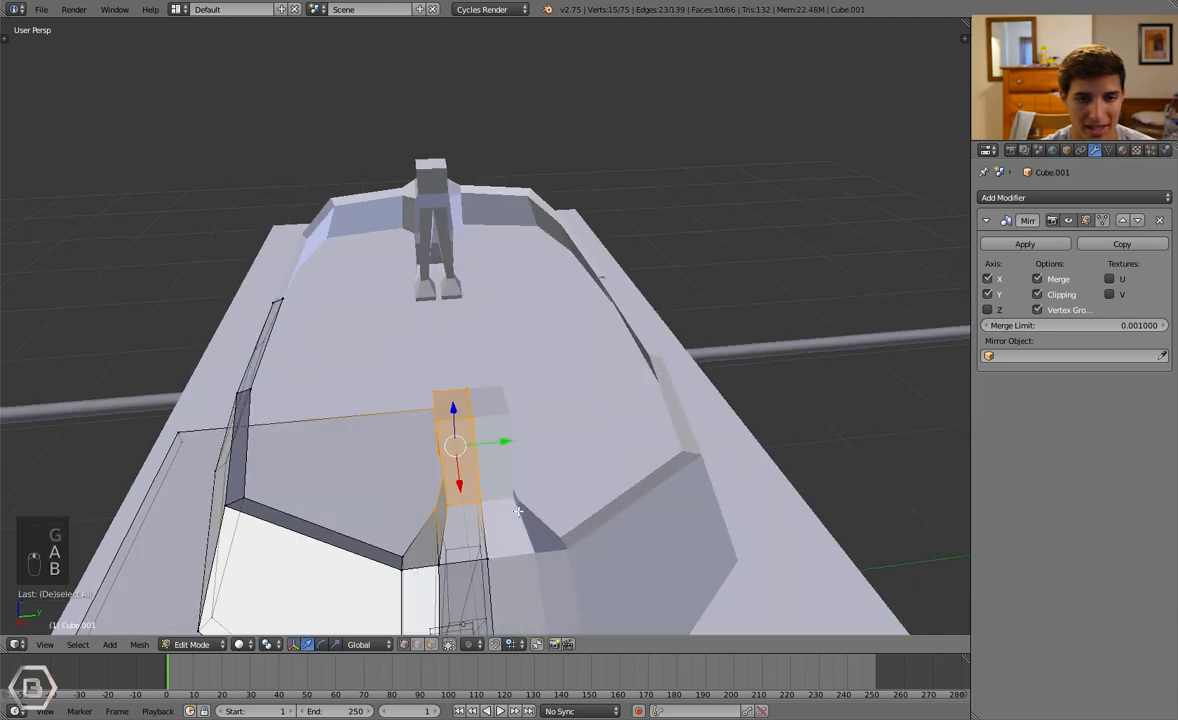
Move the head's selected side vertices about 0.02 along Y to narrow the head, then leave mesh editing
{"action": "key", "text": "g"}
{"action": "key", "text": "x"}
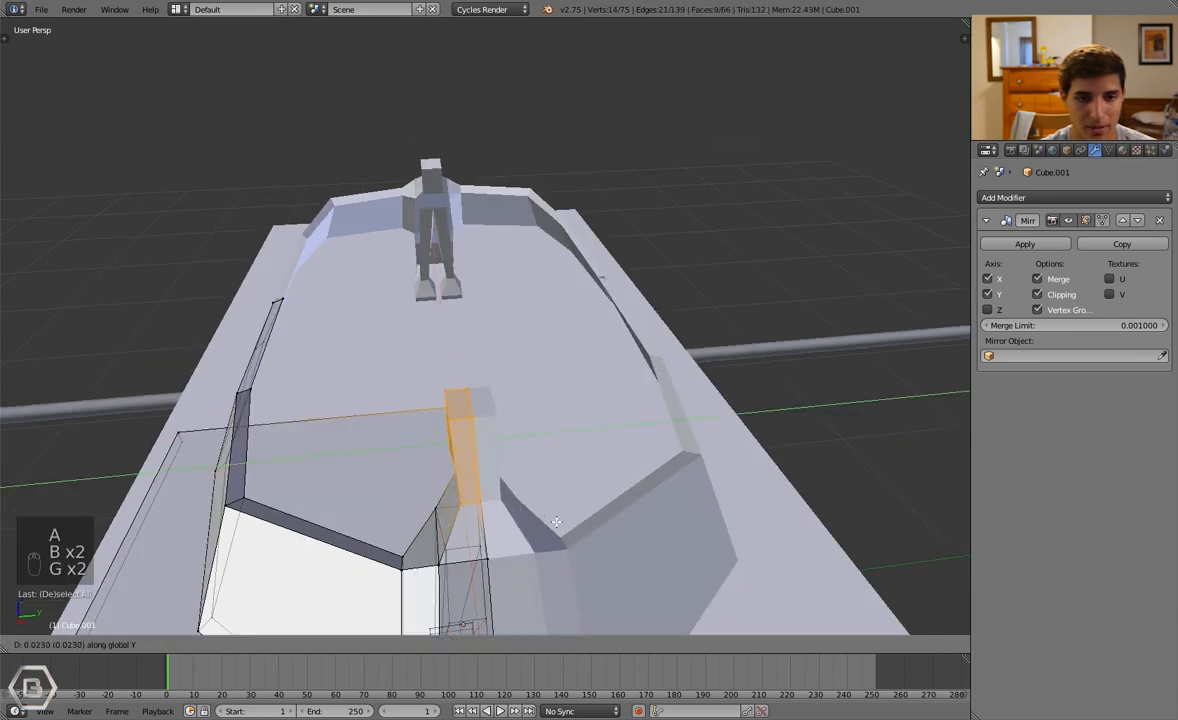
{"action": "left_click", "coordinate": [550, 520]}
{"action": "key", "text": "Tab"}
{"action": "scroll", "coordinate": [537, 517], "scroll_direction": "down", "scroll_amount": 4}
{"action": "key", "text": "a"}
{"action": "middle_click_drag", "start_coordinate": [537, 517], "coordinate": [627, 463]}
{"action": "scroll", "coordinate": [627, 463], "scroll_direction": "down", "scroll_amount": 6}
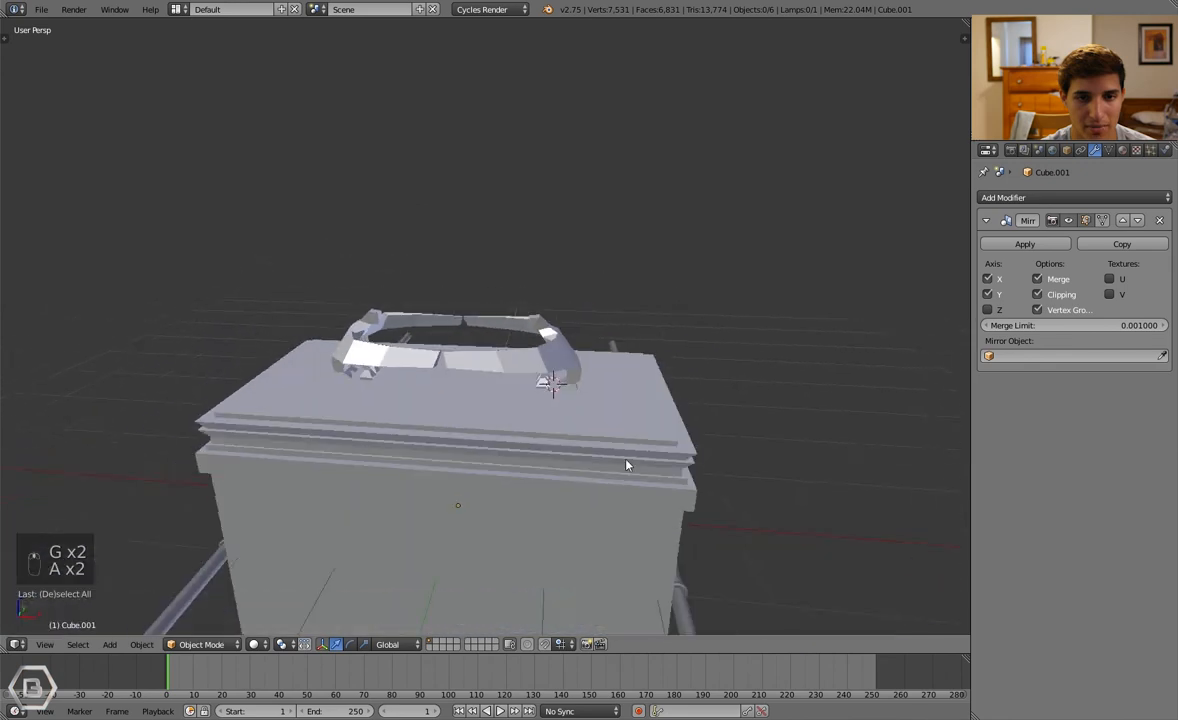
{"action": "middle_click_drag", "start_coordinate": [540, 464], "coordinate": [602, 457]}
Try moving the carrying poles and then the chest body separately, cancelling each move
{"action": "right_click", "coordinate": [545, 430]}
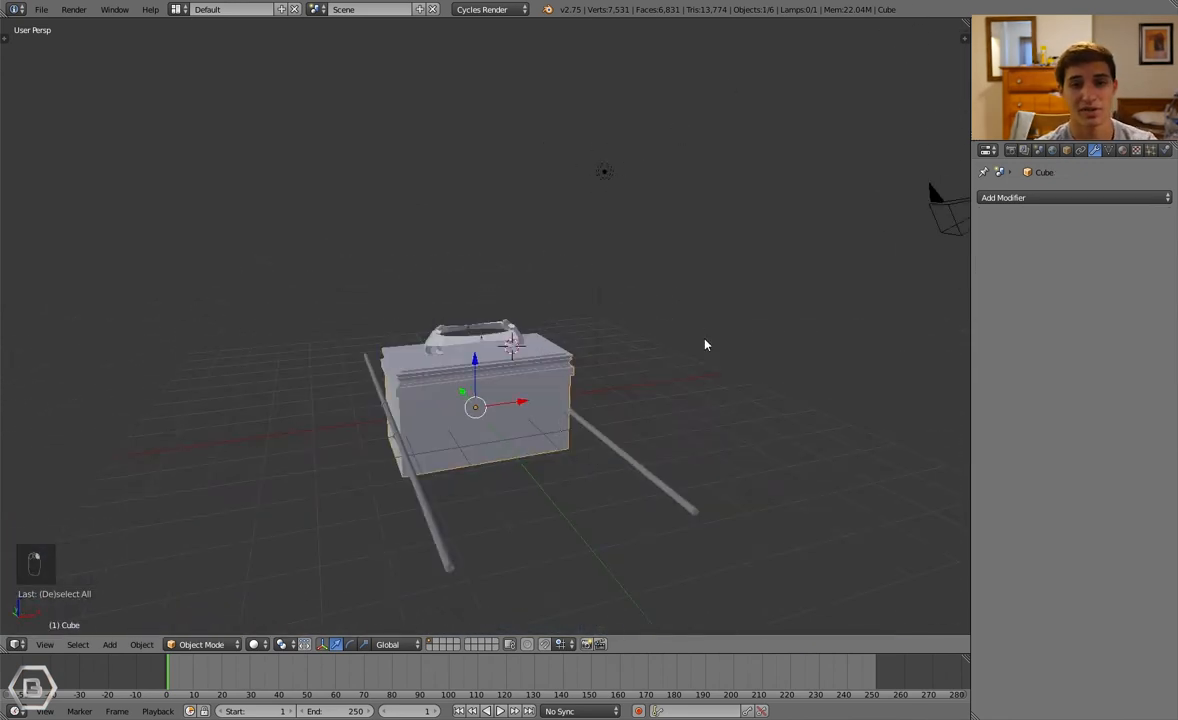
{"action": "middle_click_drag", "start_coordinate": [599, 389], "coordinate": [552, 416]}
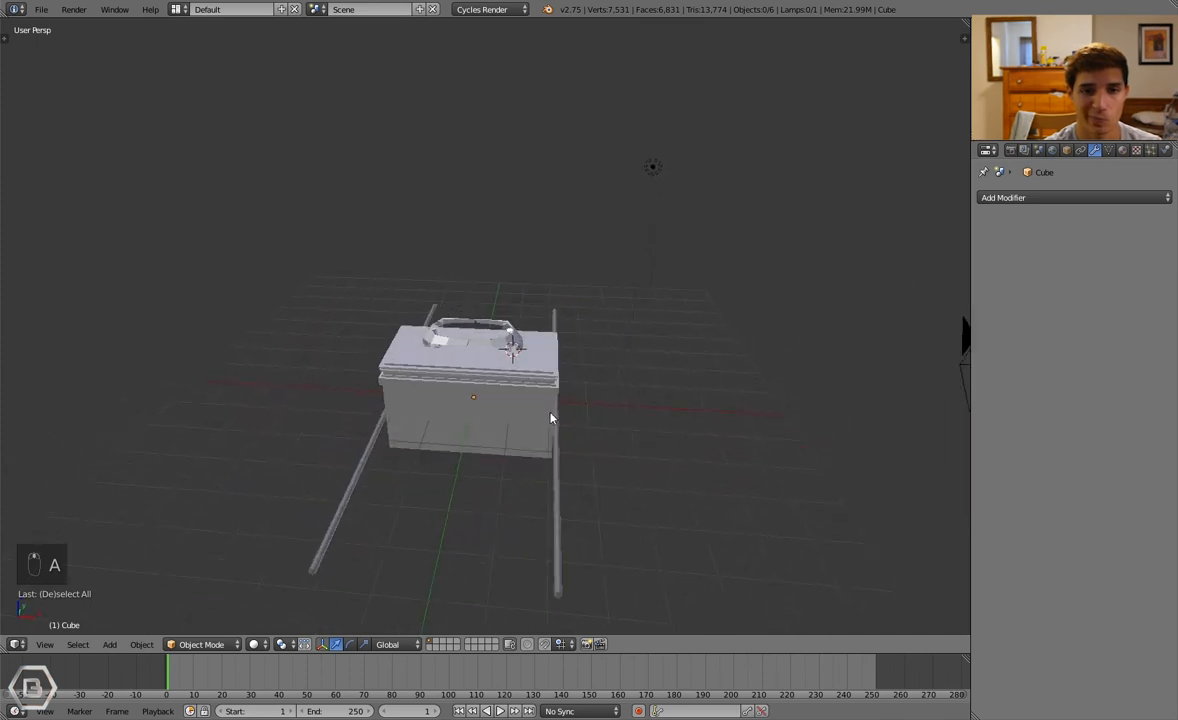
{"action": "right_click", "coordinate": [566, 468]}
{"action": "key", "text": "g"}
{"action": "right_click", "coordinate": [597, 462]}
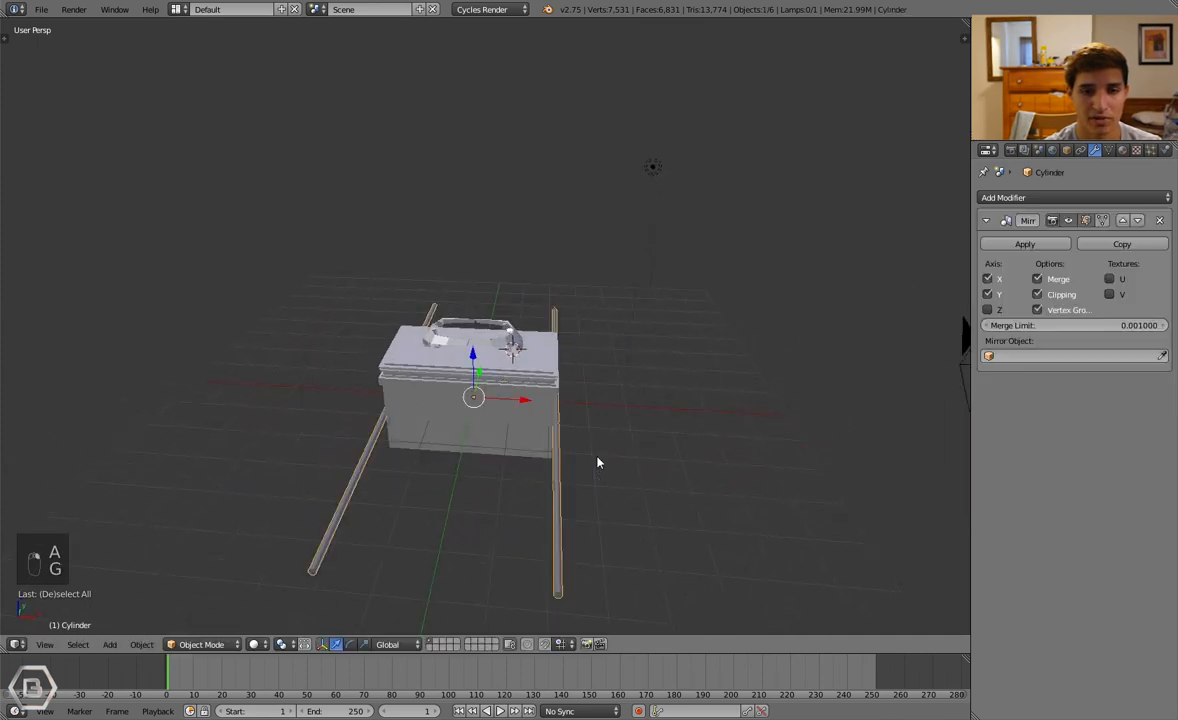
{"action": "scroll", "coordinate": [540, 411], "scroll_direction": "up", "scroll_amount": 1}
{"action": "right_click", "coordinate": [544, 411]}
{"action": "key", "text": "g"}
{"action": "right_click", "coordinate": [528, 388]}
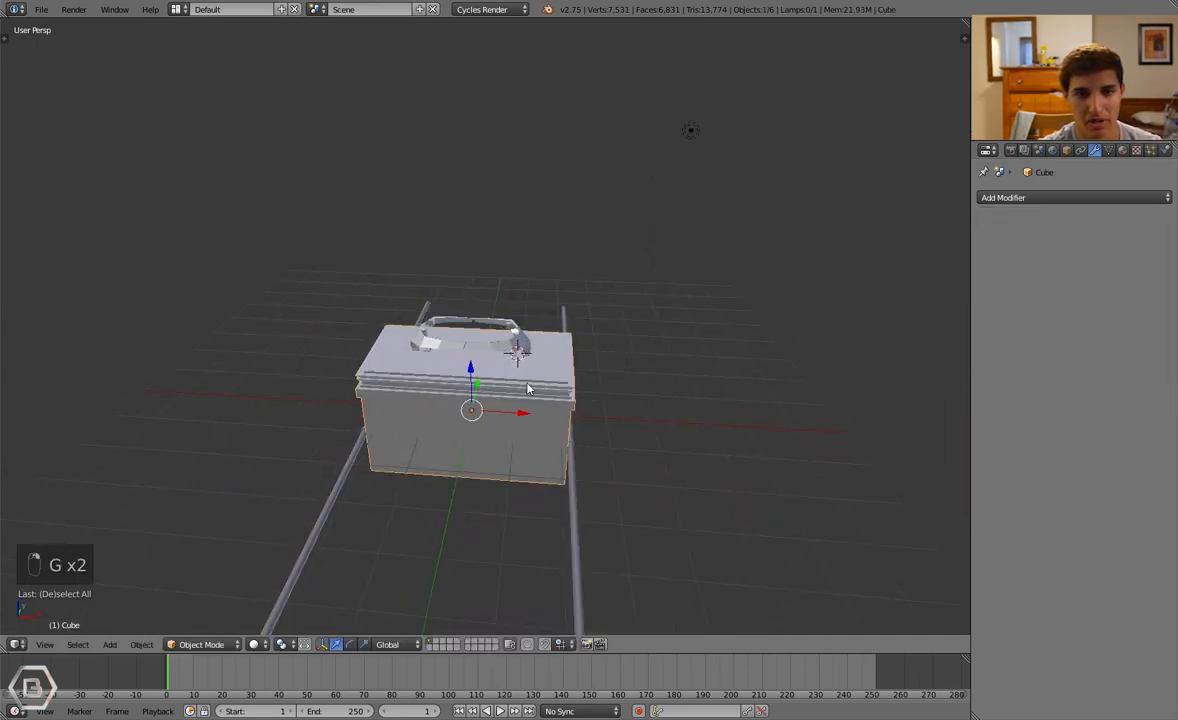
Try moving the lid on its own and then the chest body, cancelling both moves
{"action": "right_click", "coordinate": [524, 370]}
{"action": "scroll", "coordinate": [524, 370], "scroll_direction": "up", "scroll_amount": 1}
{"action": "key", "text": "g"}
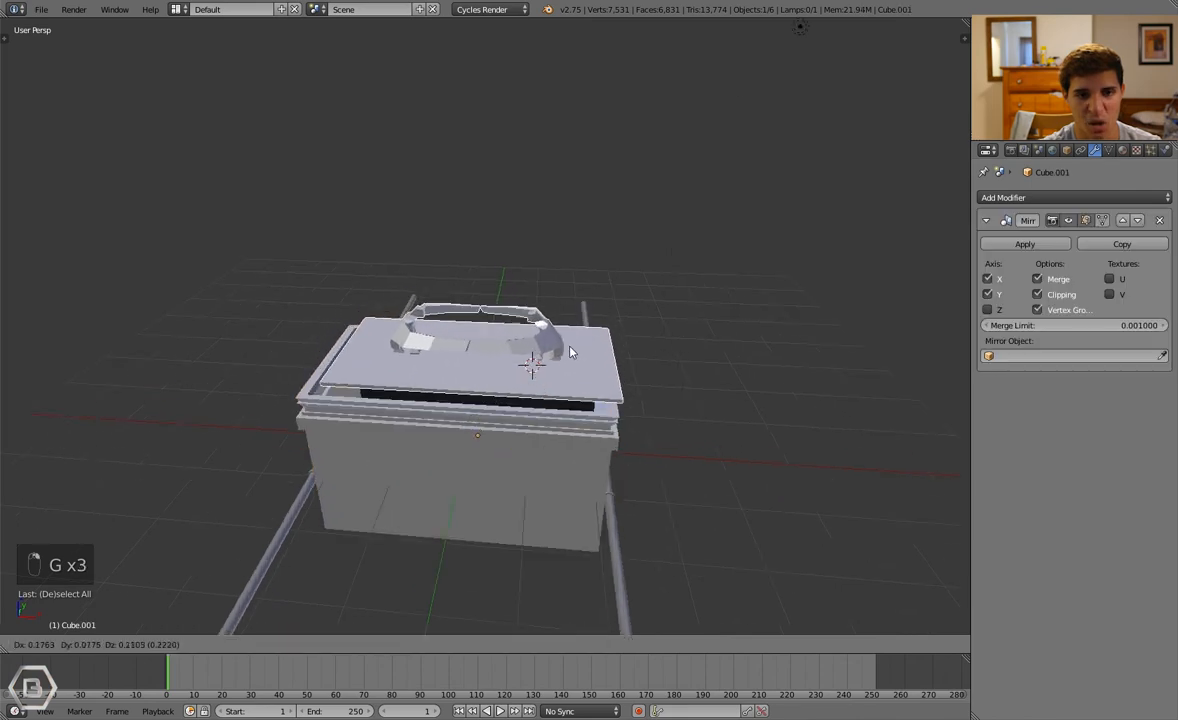
{"action": "right_click", "coordinate": [566, 454]}
{"action": "right_click", "coordinate": [564, 456]}
{"action": "key", "text": "g"}
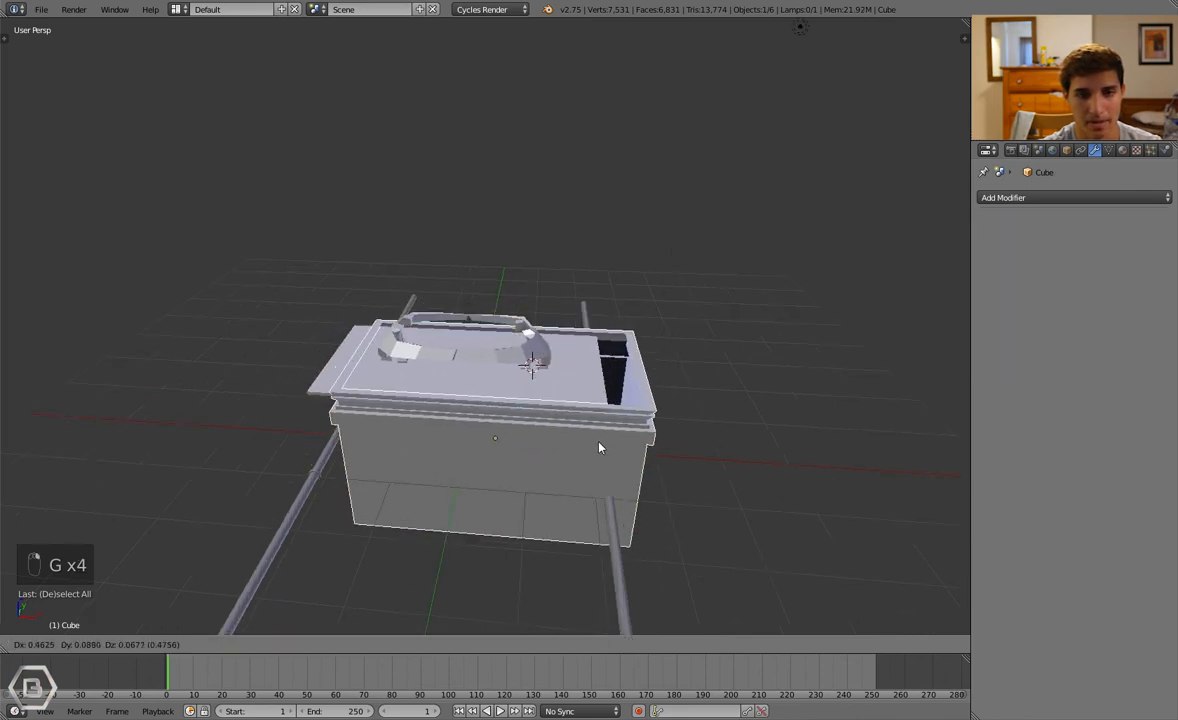
{"action": "right_click", "coordinate": [566, 466]}
Try moving the lid and chest body together, then the carrying poles alone, without keeping either move
{"action": "right_click", "coordinate": [537, 280]}
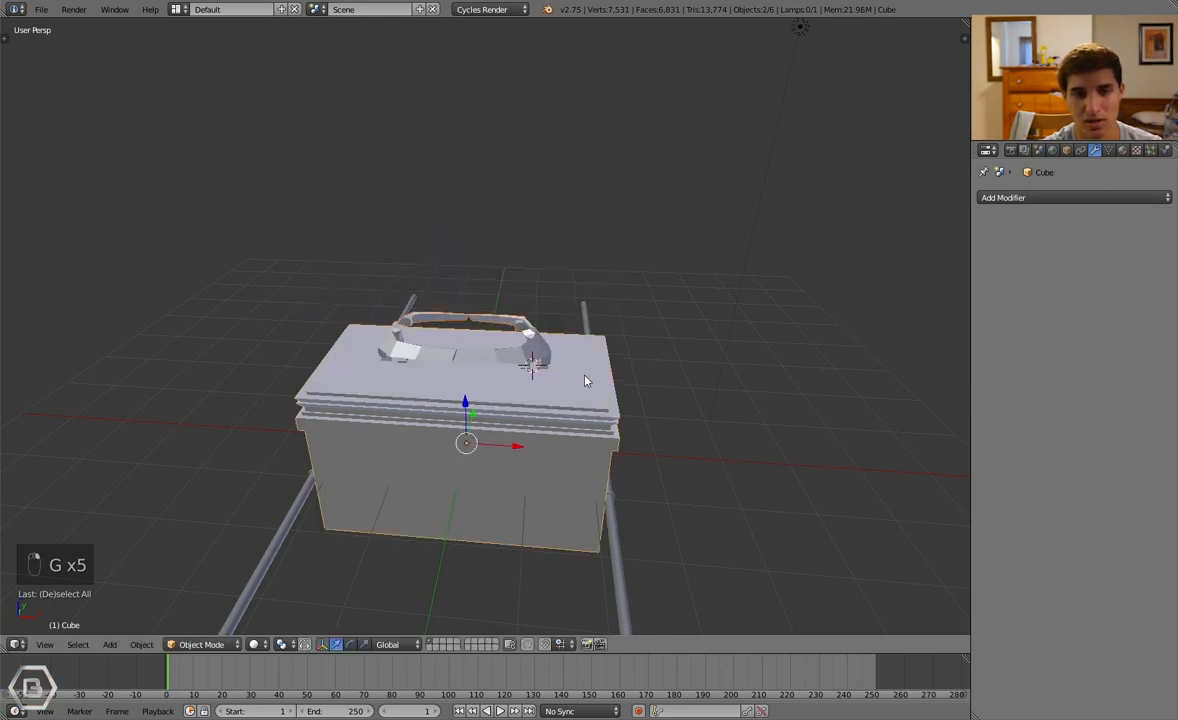
{"action": "right_click", "coordinate": [510, 497], "text": "shift"}
{"action": "key", "text": "g"}
{"action": "right_click", "coordinate": [560, 500]}
{"action": "right_click", "coordinate": [615, 549]}
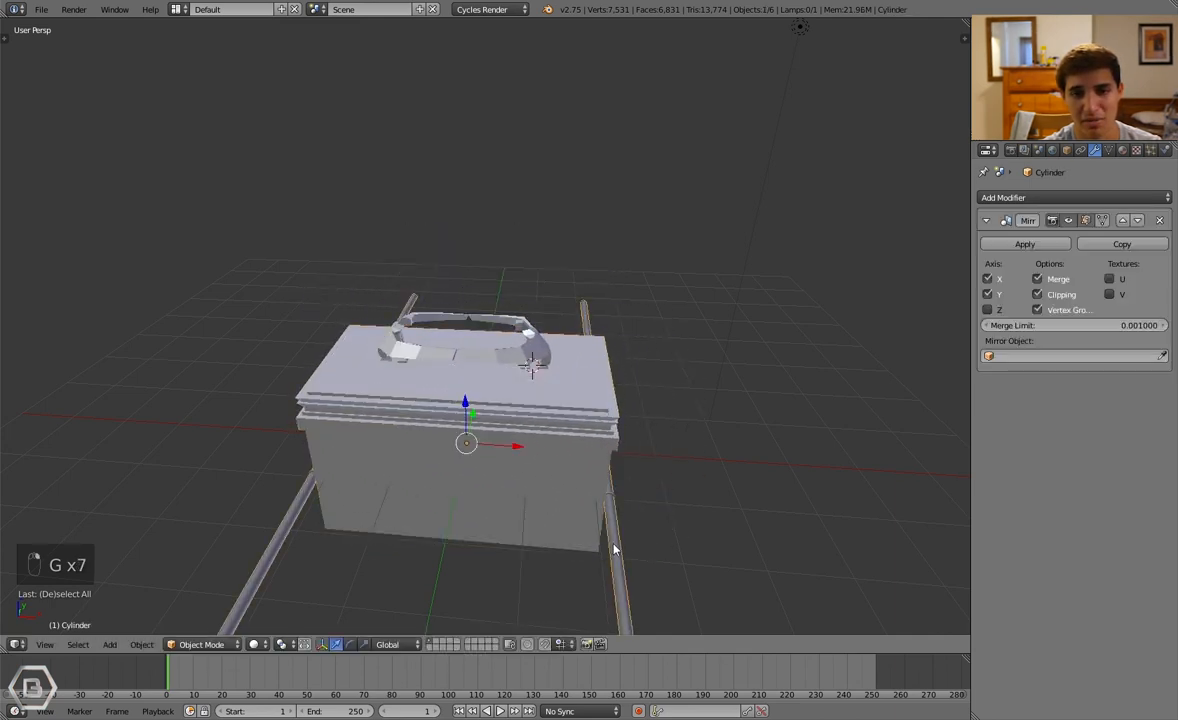
{"action": "scroll", "coordinate": [616, 549], "scroll_direction": "down", "scroll_amount": 3}
{"action": "key", "text": "g"}
{"action": "left_click", "coordinate": [608, 491]}
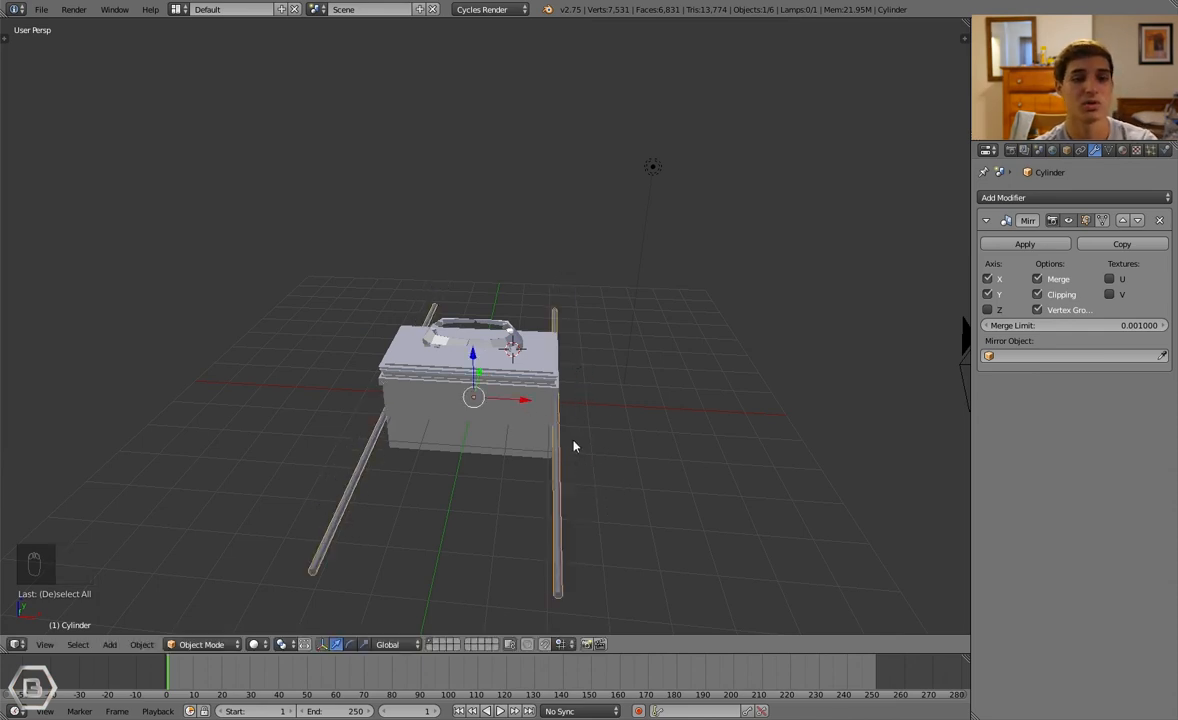
Try moving the chest body and then the lid individually once more, cancelling both moves
{"action": "right_click", "coordinate": [505, 446]}
{"action": "key", "text": "g"}
{"action": "right_click", "coordinate": [487, 404]}
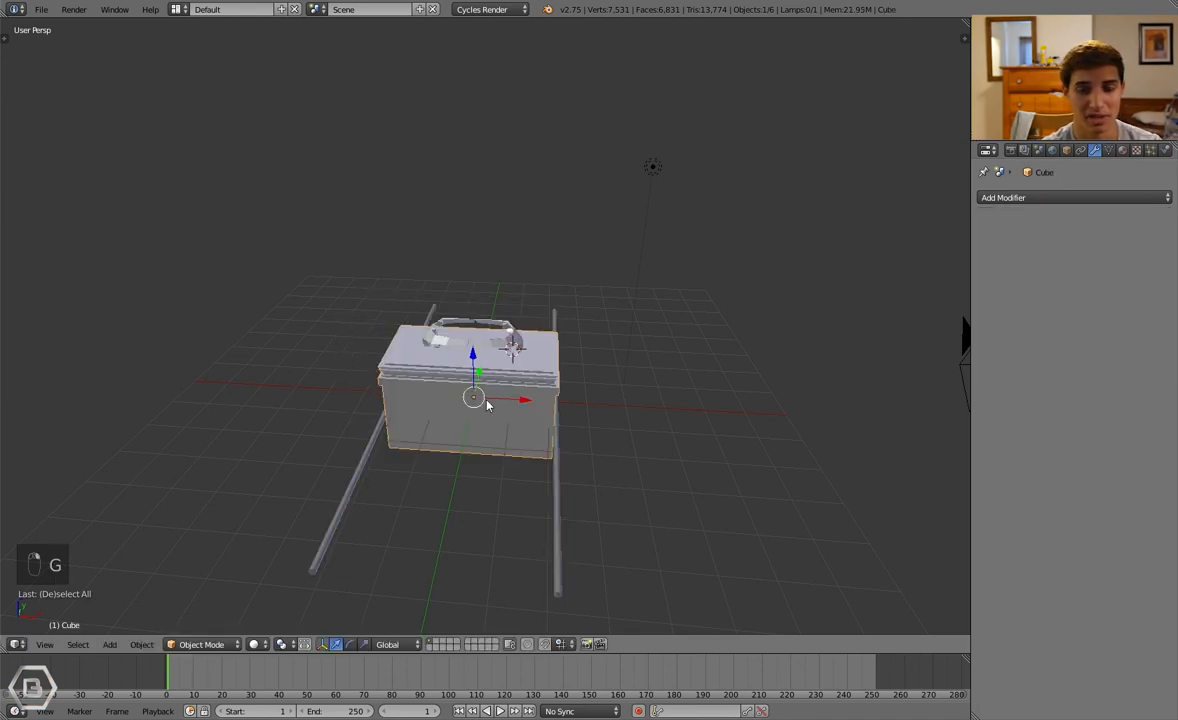
{"action": "right_click", "coordinate": [516, 350]}
{"action": "key", "text": "g"}
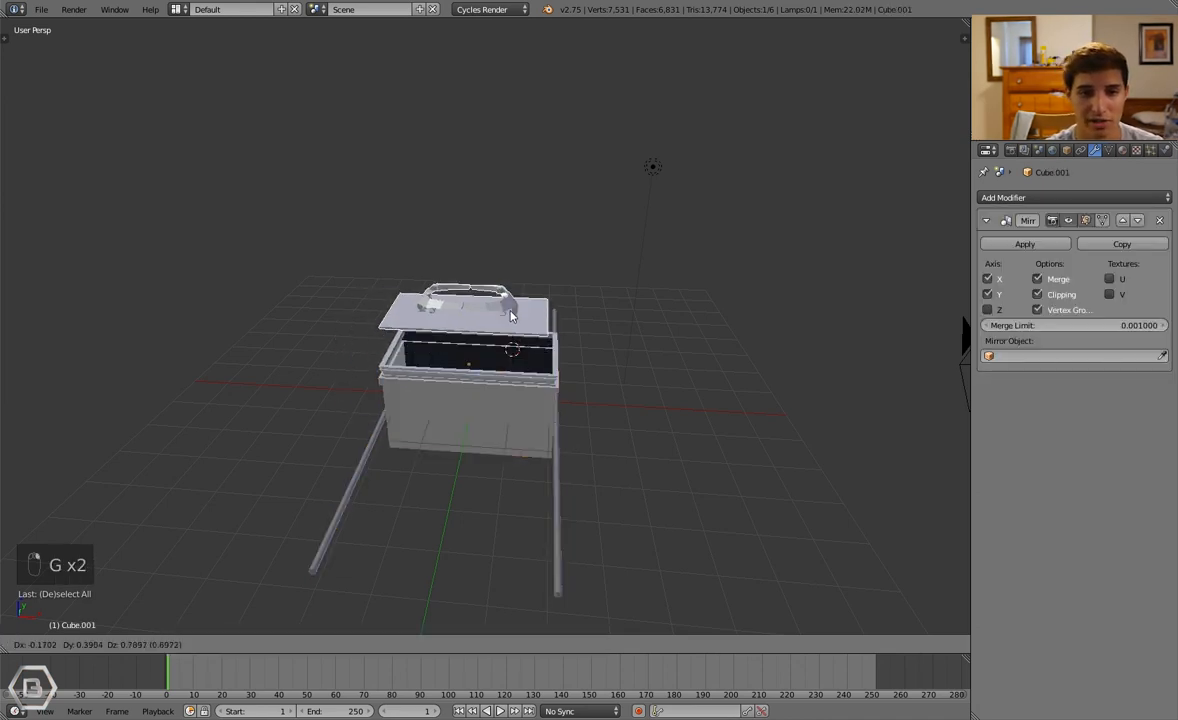
{"action": "right_click", "coordinate": [491, 408]}
Parent the lid to the chest body with the Object option and test-move the chest
{"action": "right_click", "coordinate": [536, 423], "text": "shift"}
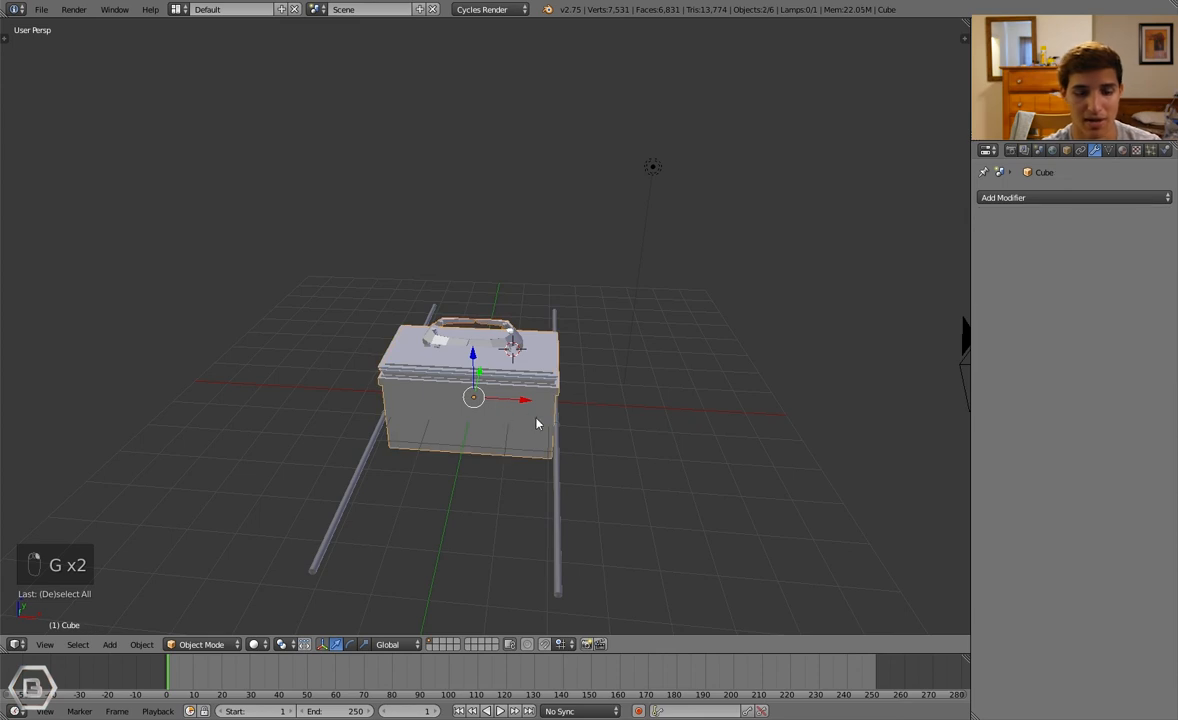
{"action": "key", "text": "ctrl+p"}
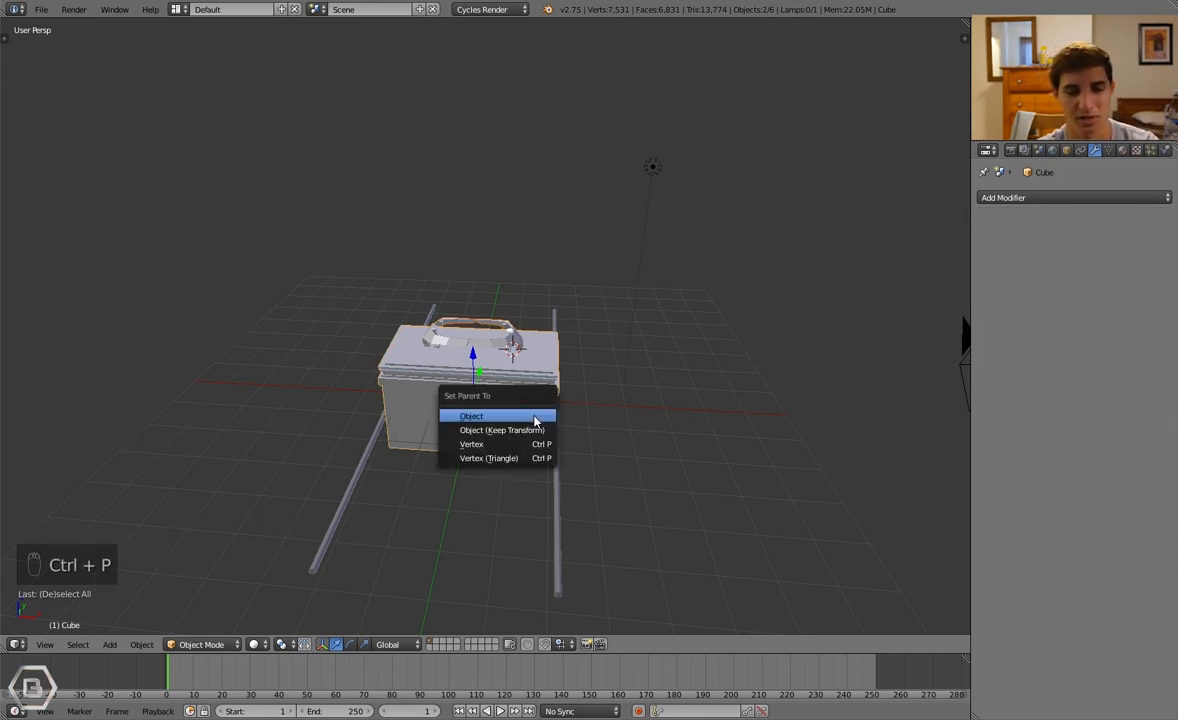
{"action": "left_click", "coordinate": [533, 416]}
{"action": "key", "text": "a"}
{"action": "key", "text": "g"}
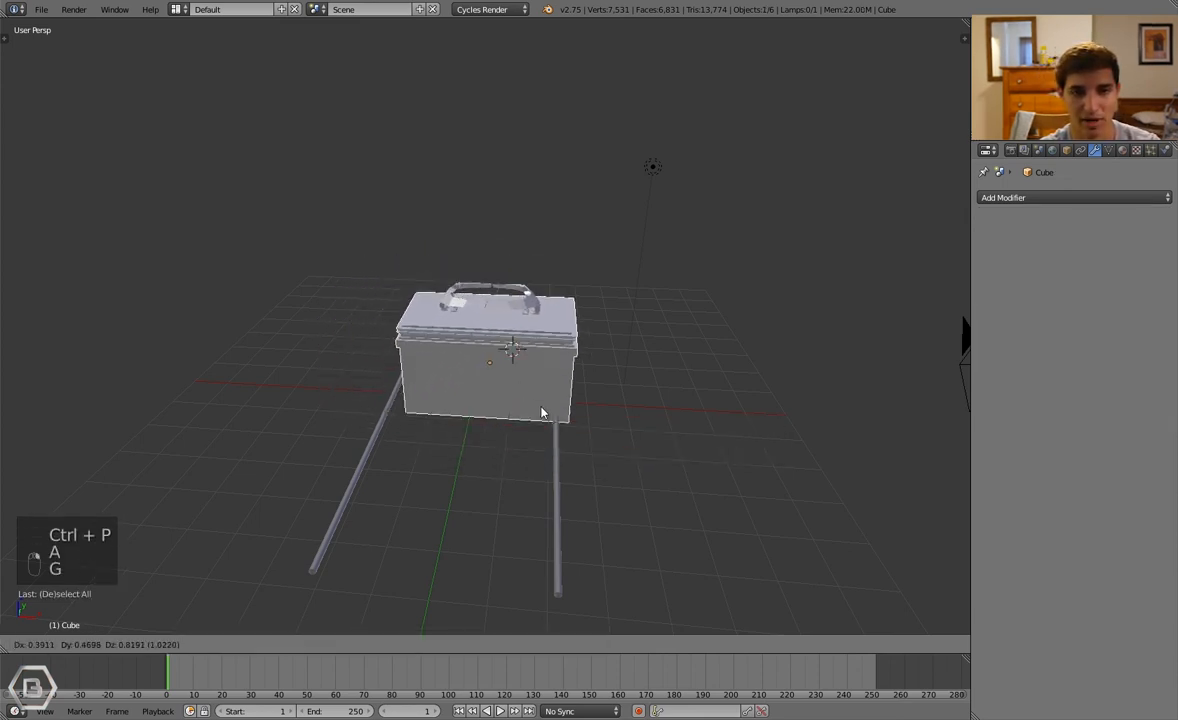
{"action": "right_click", "coordinate": [530, 405]}
Select the chest body and then the carrying poles, and parent the chest to the poles with the Object option
{"action": "mouse_move", "coordinate": [532, 448]}
{"action": "middle_mouse_down"}
{"action": "mouse_move", "coordinate": [500, 442]}
{"action": "mouse_move", "coordinate": [515, 452]}
{"action": "middle_mouse_up"}
{"action": "right_click", "coordinate": [537, 469], "text": "shift"}
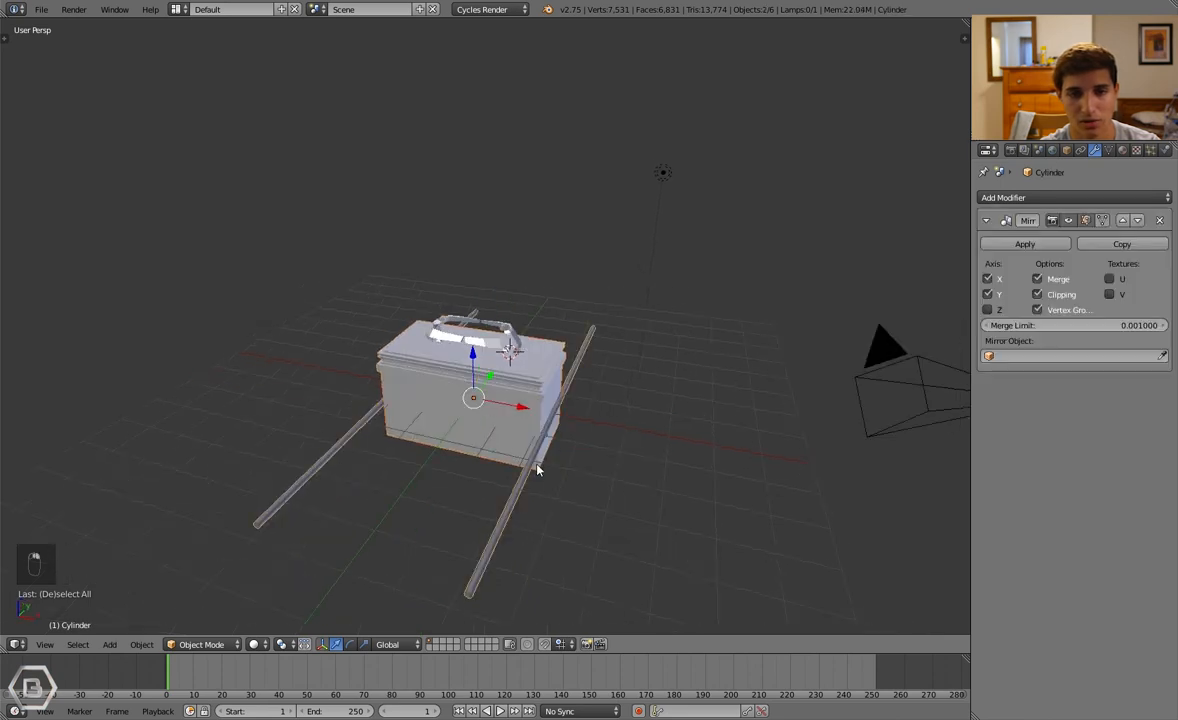
{"action": "key", "text": "ctrl+p"}
{"action": "left_click", "coordinate": [649, 449]}
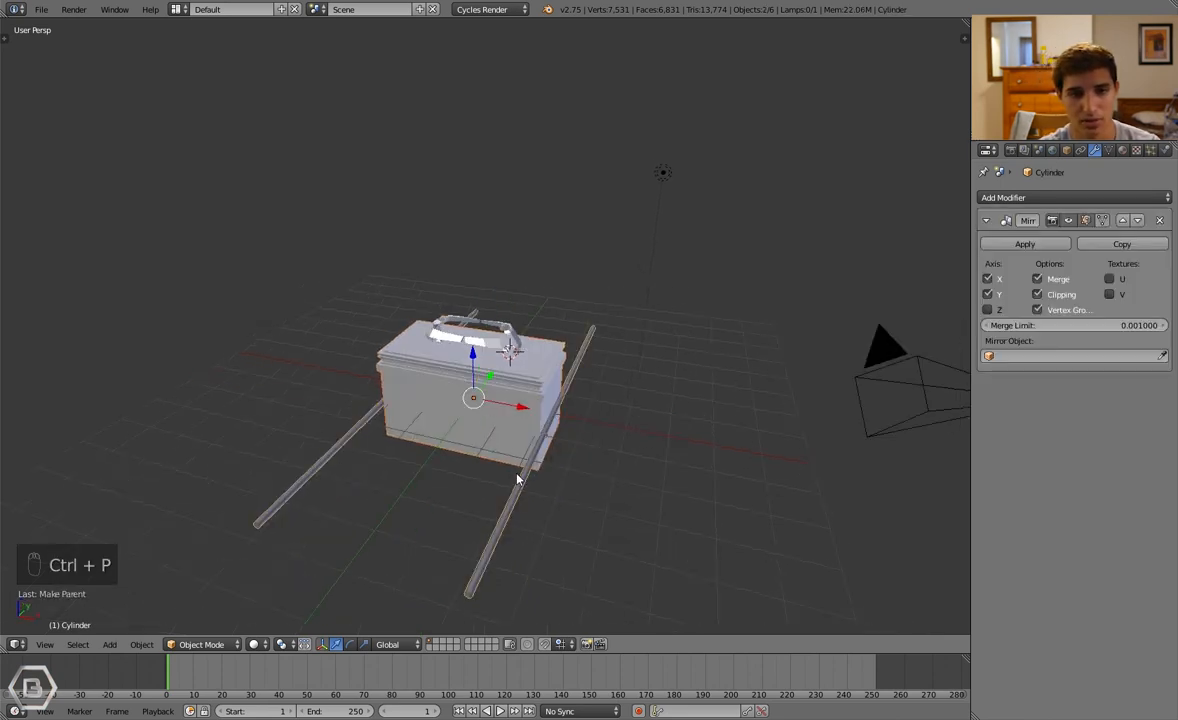
Test-move the carrying poles with the parented chest, cancelling the move
{"action": "key", "text": "g"}
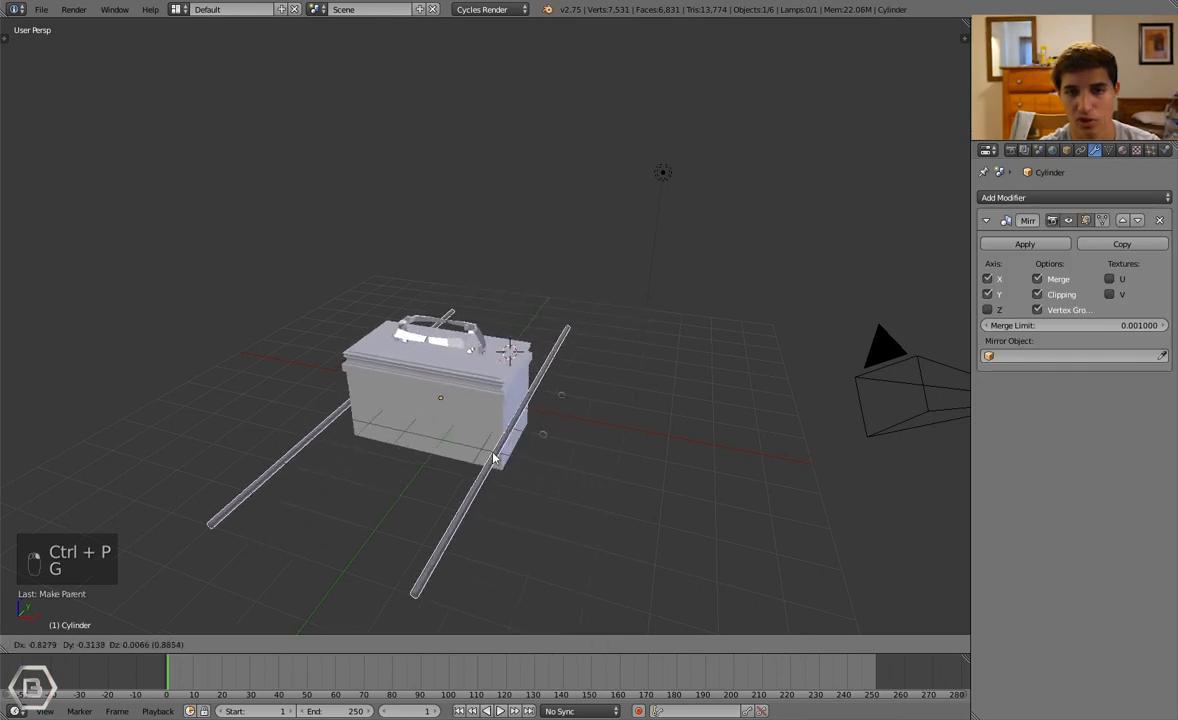
{"action": "right_click", "coordinate": [552, 454]}
{"action": "scroll", "coordinate": [554, 458], "scroll_direction": "up", "scroll_amount": 2}
Select the rings on the chest sides, test-move them, and parent them to the carrying poles with the Object option
{"action": "right_click", "coordinate": [577, 489]}
{"action": "key", "text": "g"}
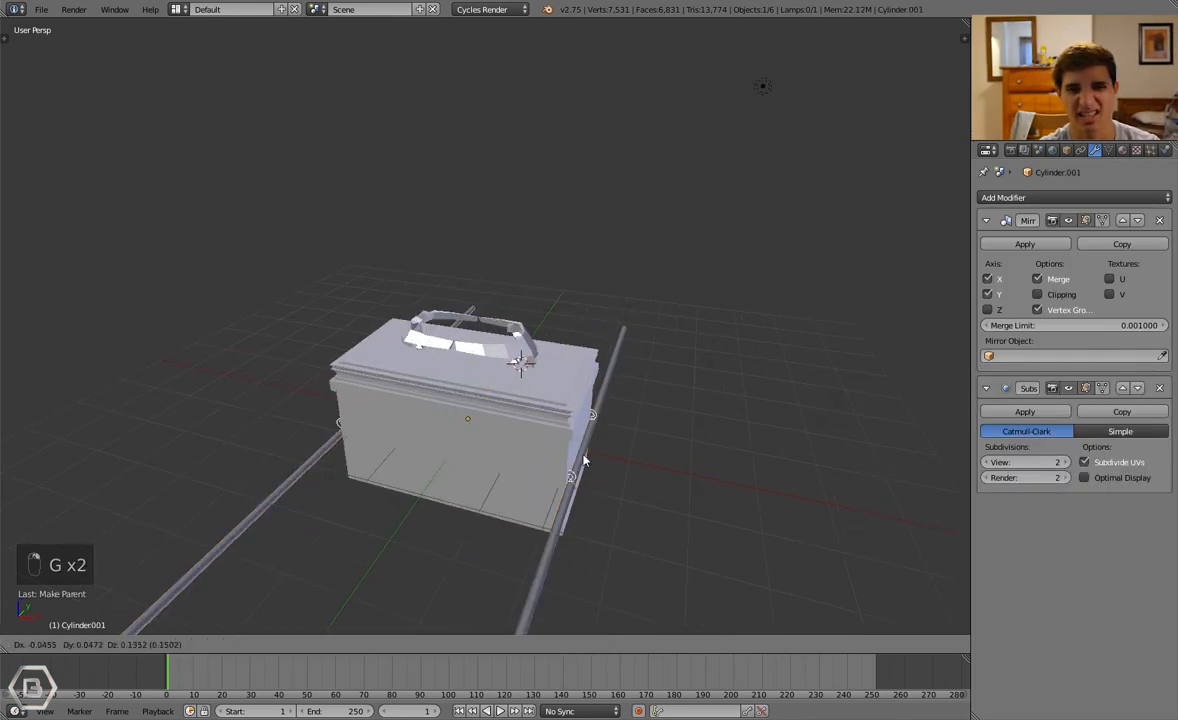
{"action": "right_click", "coordinate": [615, 404]}
{"action": "middle_click_drag", "start_coordinate": [596, 468], "coordinate": [579, 449], "text": "shift"}
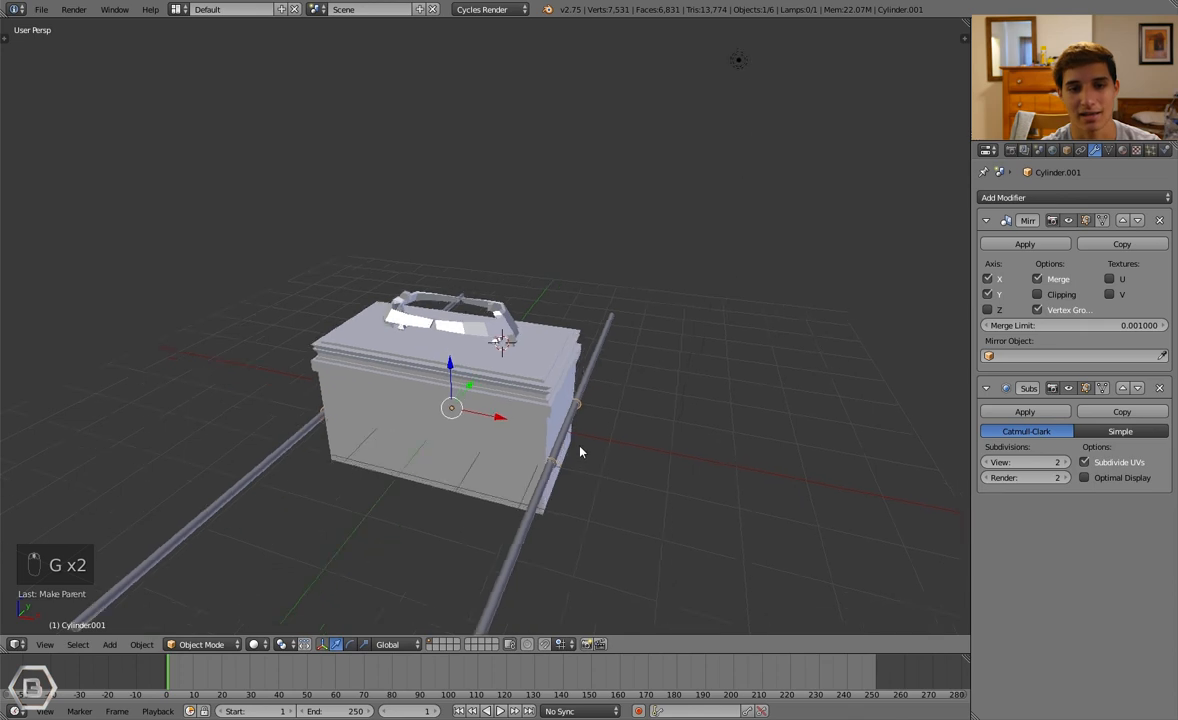
{"action": "key", "text": "g"}
{"action": "right_click", "coordinate": [600, 469]}
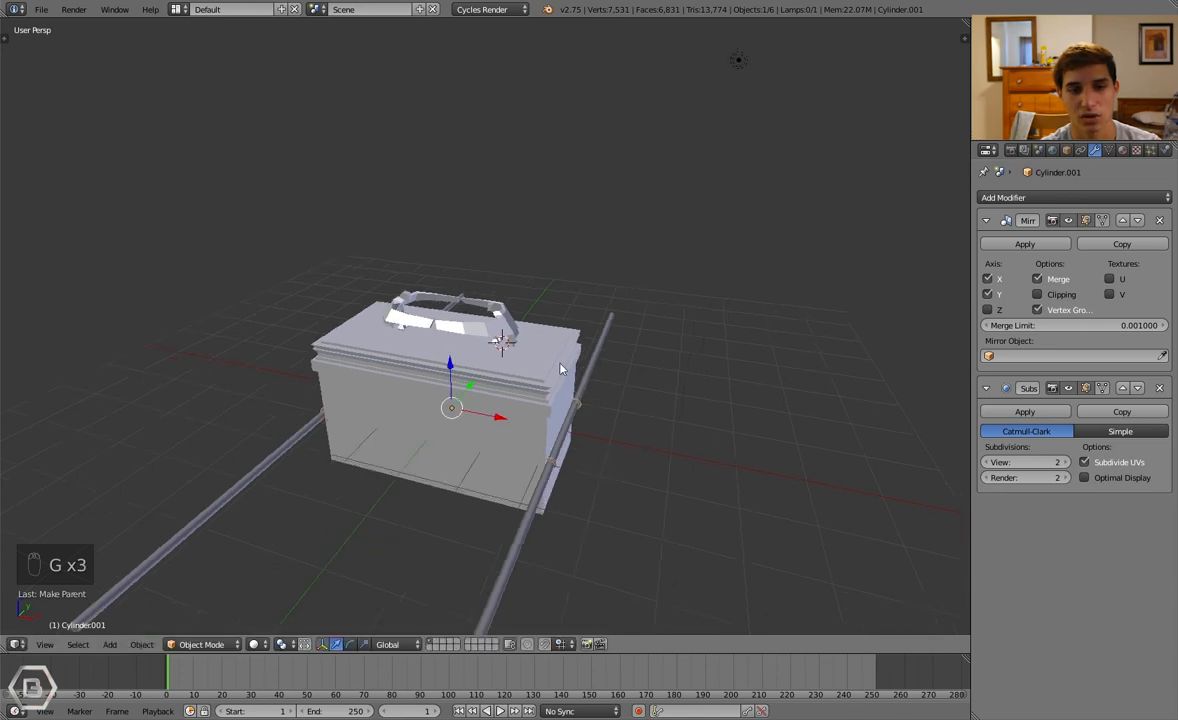
{"action": "right_click", "coordinate": [565, 441], "text": "shift"}
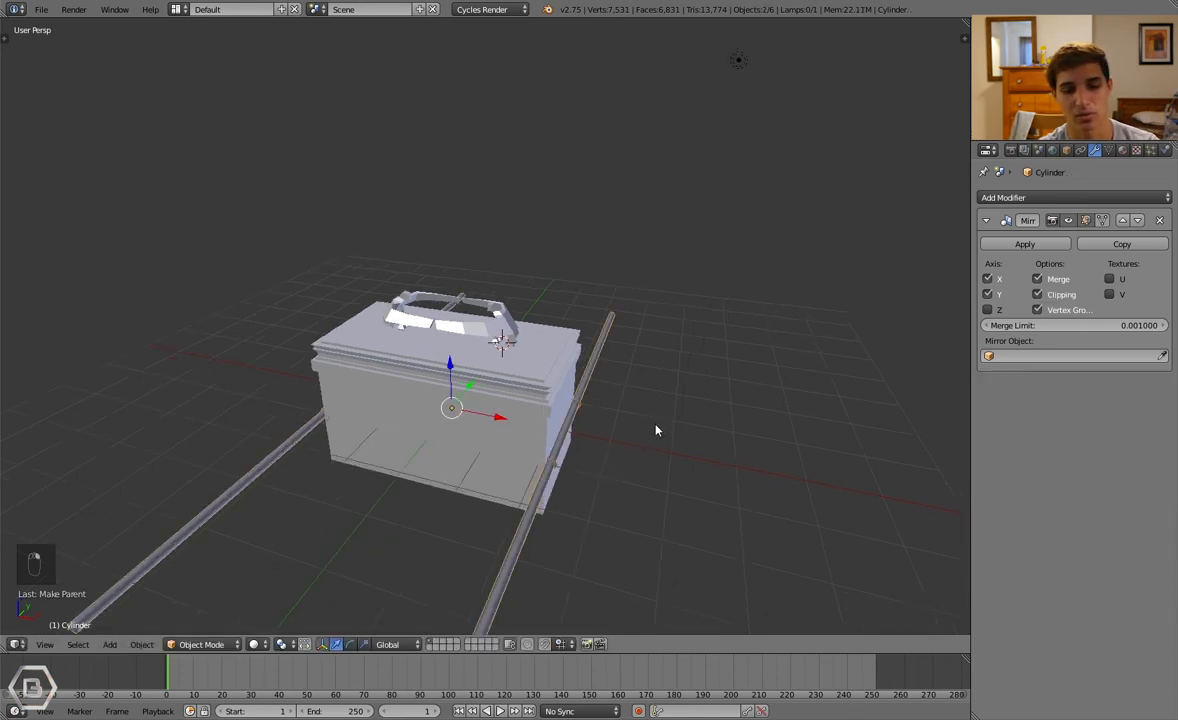
{"action": "key", "text": "ctrl+p"}
{"action": "left_click", "coordinate": [641, 428]}
Test-move the carrying poles from several viewing angles to check that all parented parts follow, cancelling each move
{"action": "right_click", "coordinate": [514, 554]}
{"action": "scroll", "coordinate": [508, 553], "scroll_direction": "down", "scroll_amount": 3}
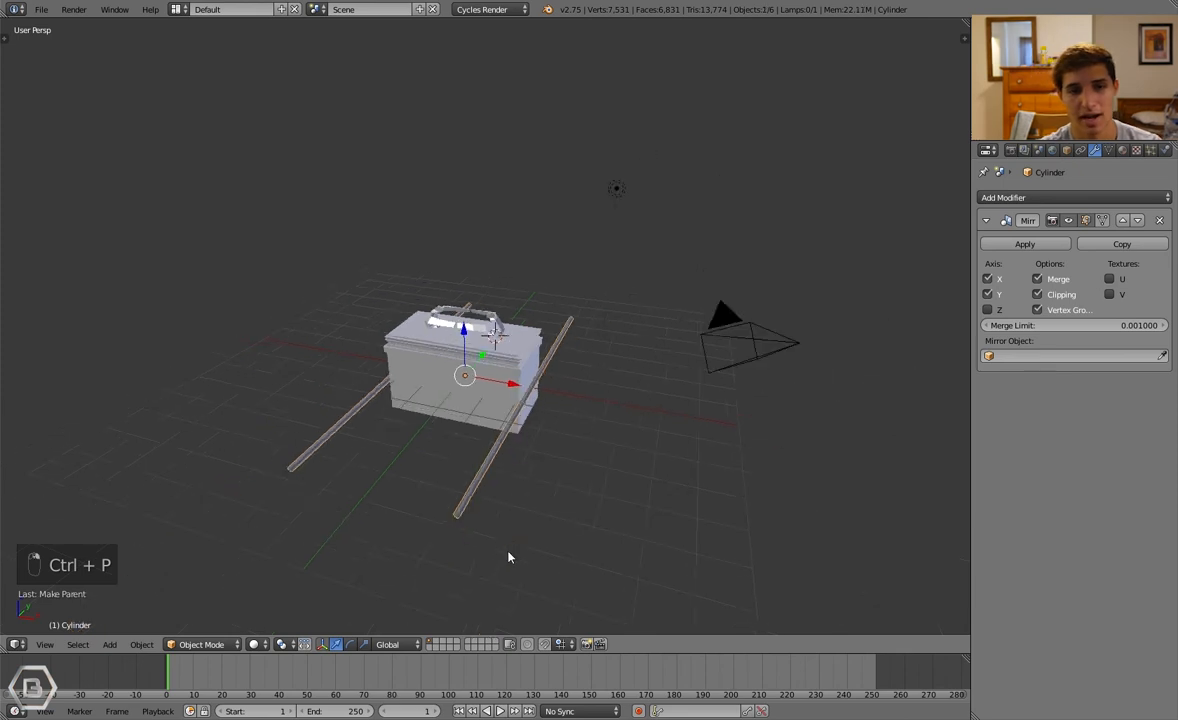
{"action": "key", "text": "g"}
{"action": "right_click", "coordinate": [526, 543]}
{"action": "middle_click_drag", "start_coordinate": [526, 543], "coordinate": [625, 434]}
{"action": "key", "text": "g"}
{"action": "right_click", "coordinate": [692, 510]}
{"action": "key", "text": "a"}
{"action": "right_click", "coordinate": [584, 494]}
{"action": "key", "text": "g"}
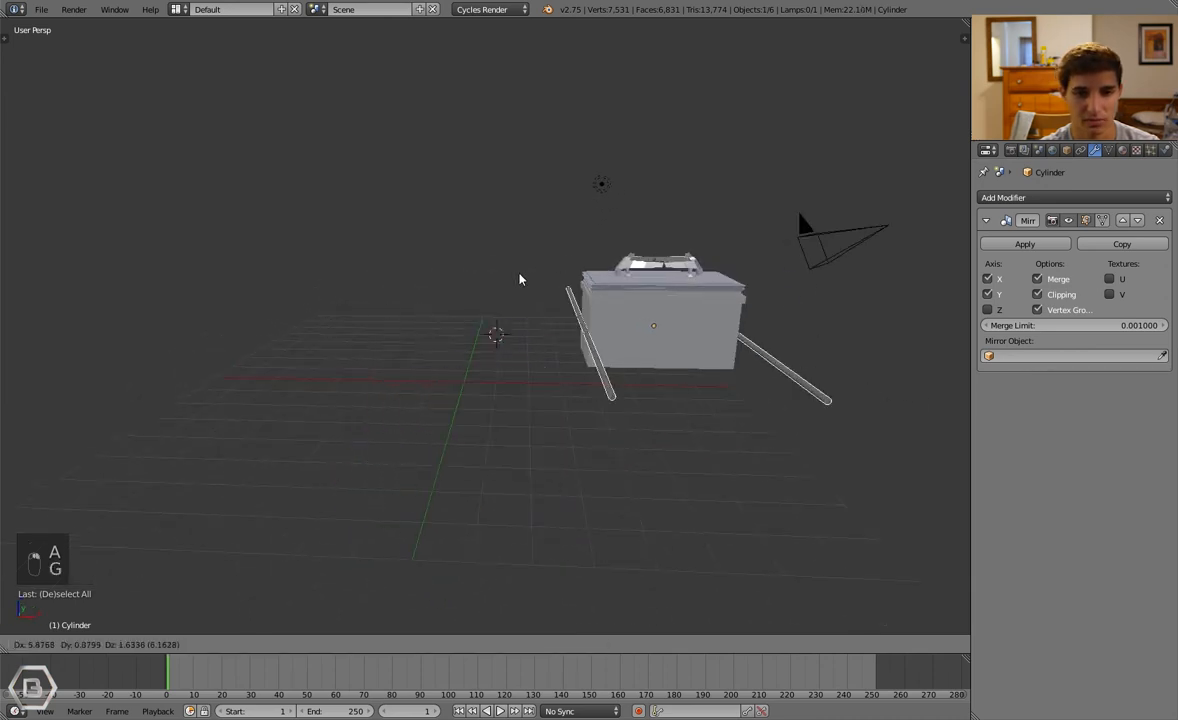
{"action": "right_click", "coordinate": [610, 366]}
{"action": "key", "text": "a"}
{"action": "middle_click_drag", "start_coordinate": [610, 366], "coordinate": [678, 379]}
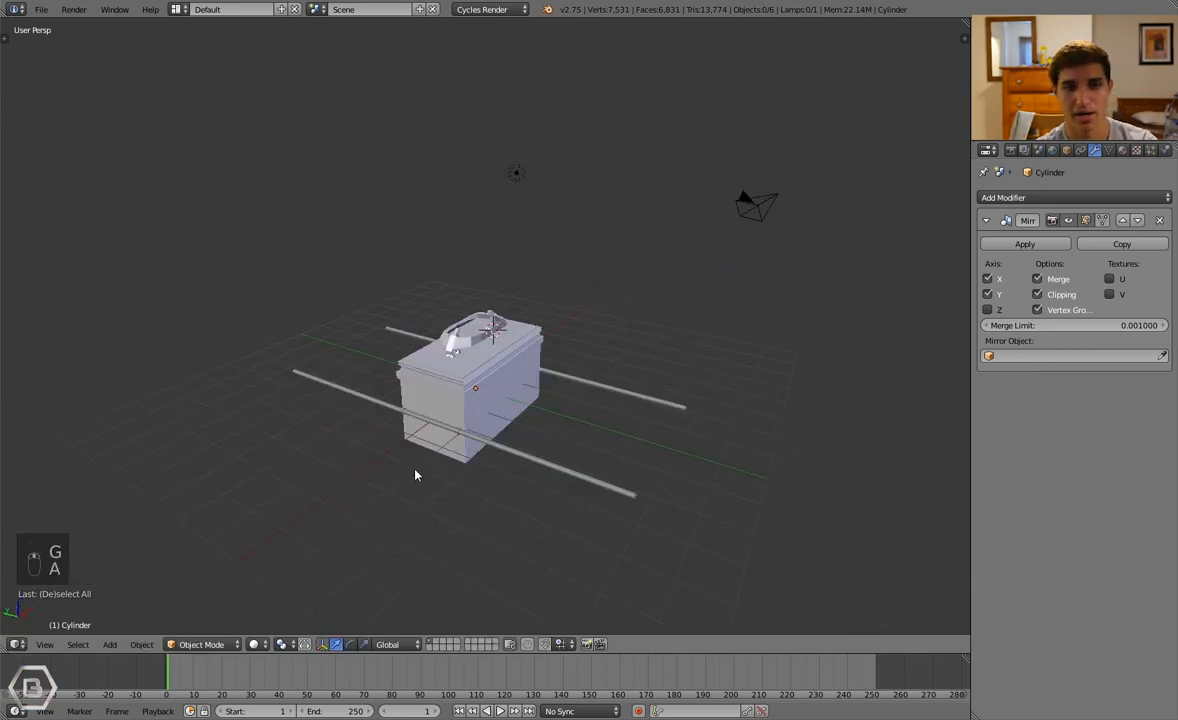
Examine the assembled chest from several sides and try one more move of the poles without keeping it
{"action": "middle_click_drag", "start_coordinate": [416, 475], "coordinate": [393, 457]}
{"action": "middle_click_drag", "start_coordinate": [638, 399], "coordinate": [583, 388]}
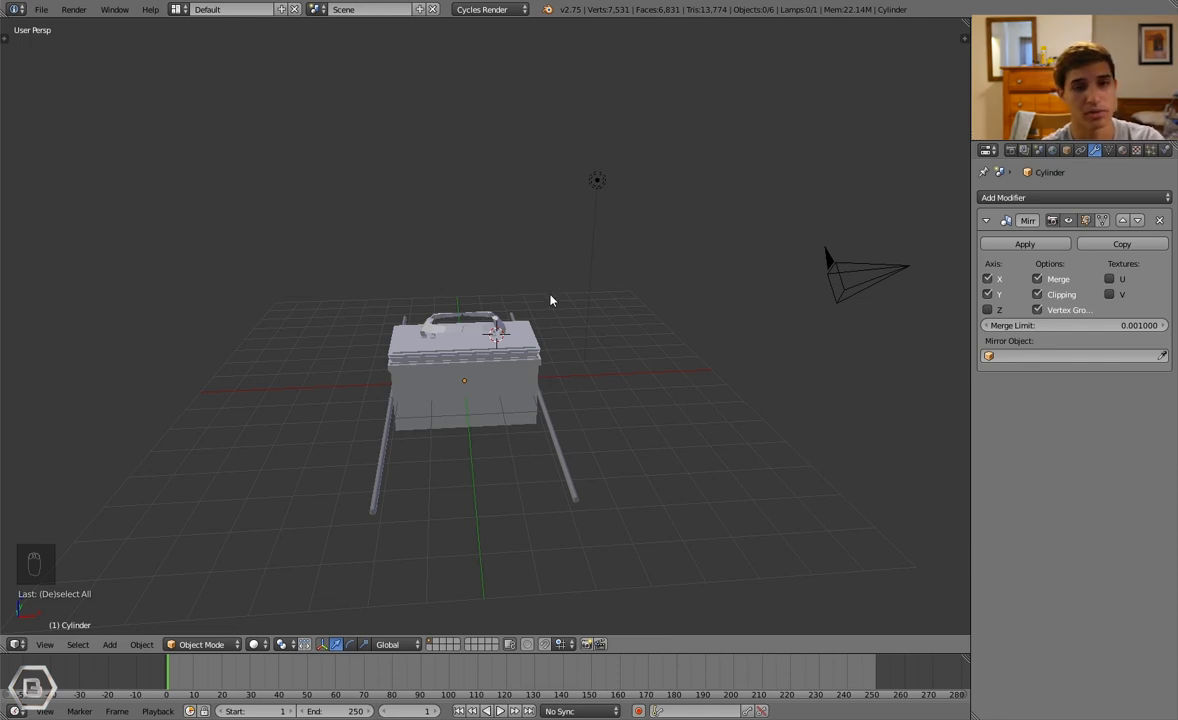
{"action": "right_click", "coordinate": [548, 430]}
{"action": "key", "text": "g"}
{"action": "right_click", "coordinate": [558, 416]}
{"action": "key", "text": "a"}
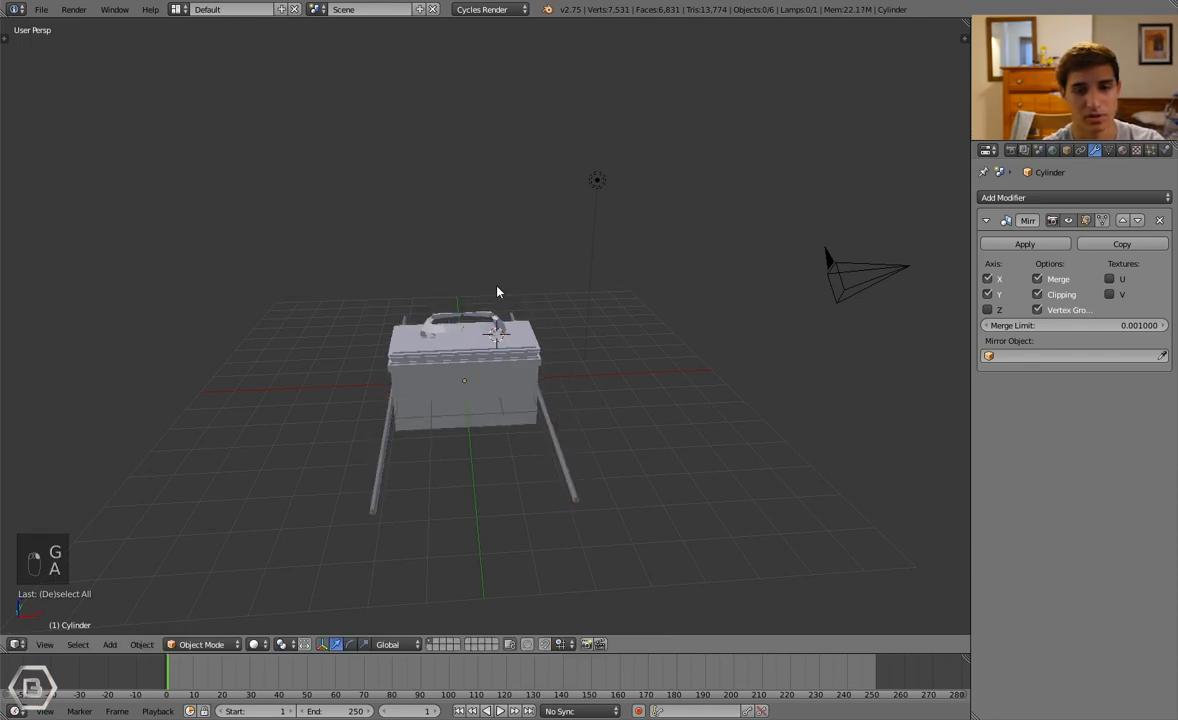
{"action": "middle_click_drag", "start_coordinate": [497, 291], "coordinate": [389, 337]}
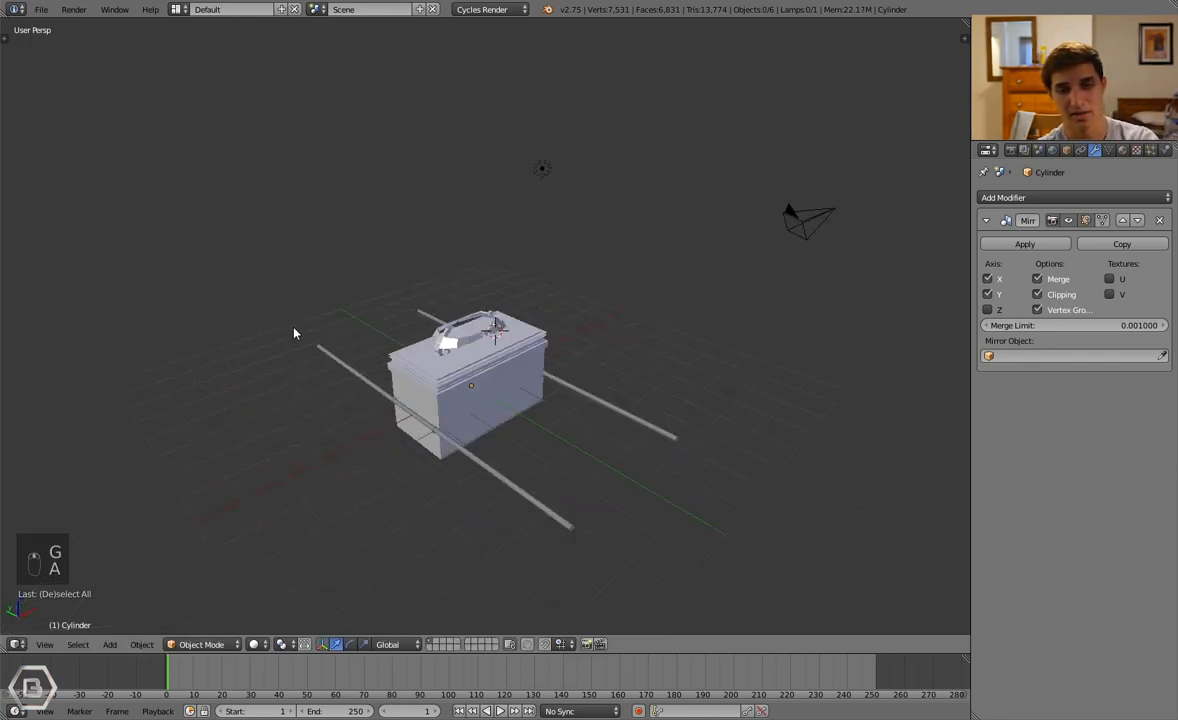
{"action": "middle_click_drag", "start_coordinate": [568, 408], "coordinate": [565, 344]}
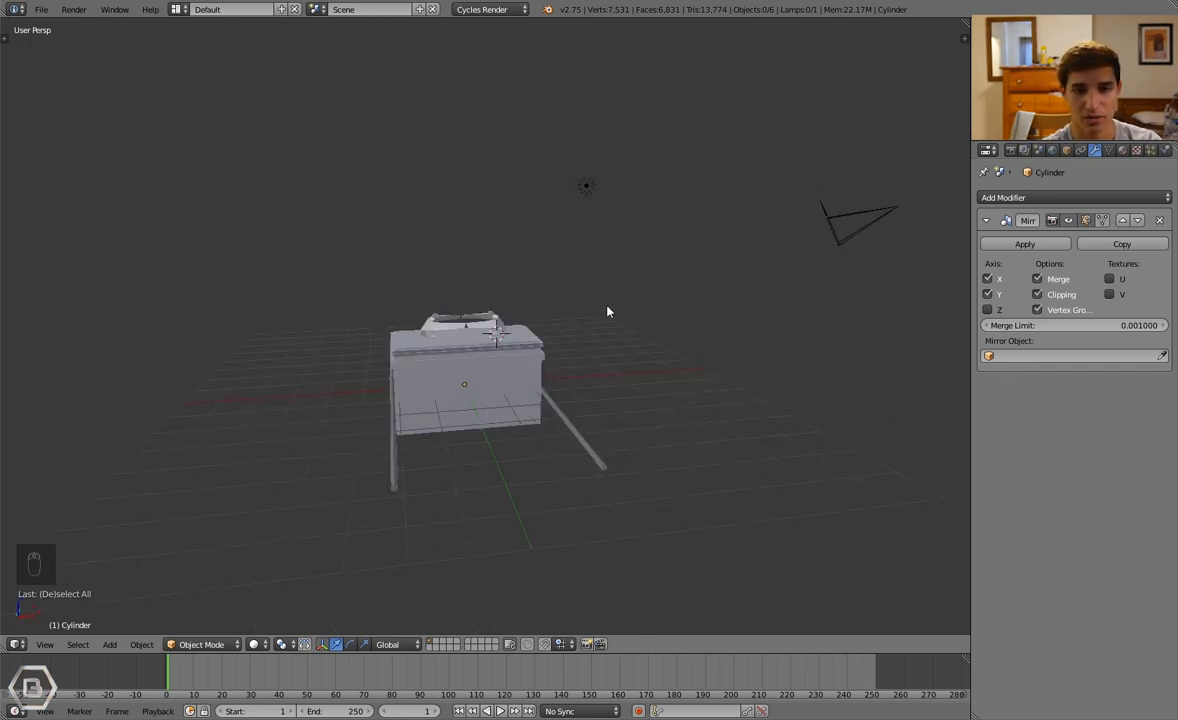
{"action": "middle_click_drag", "start_coordinate": [560, 389], "coordinate": [540, 395]}
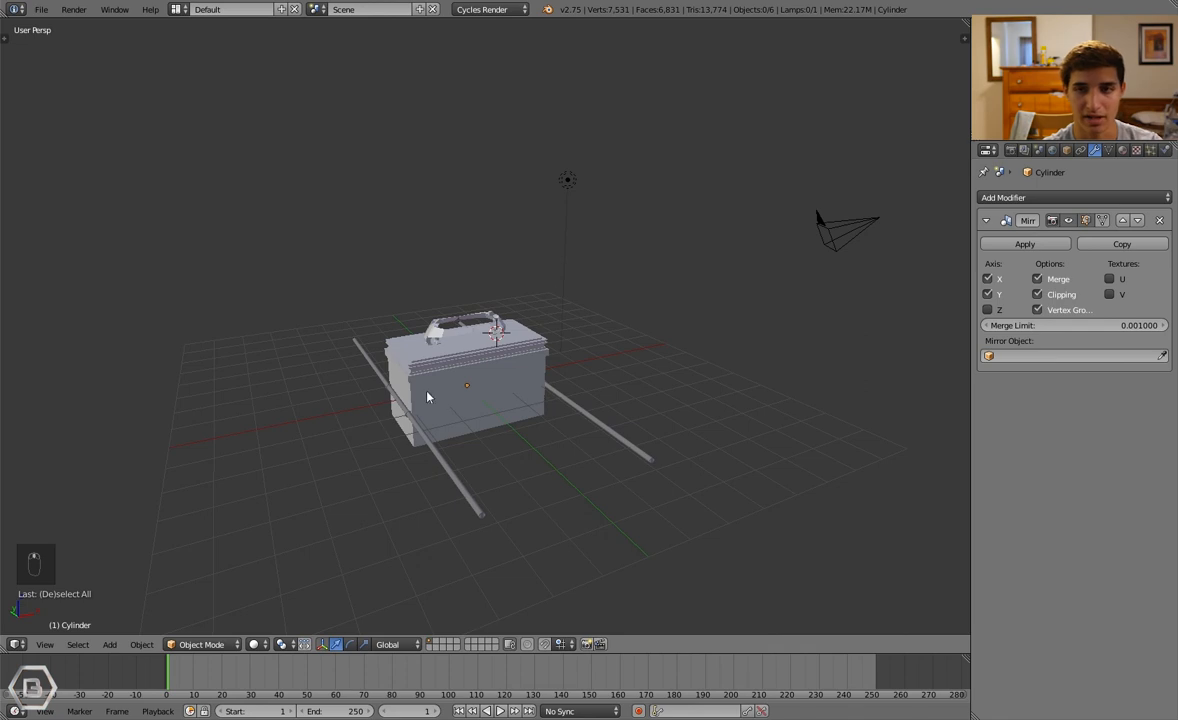
Open the carrying poles' material settings and browse the existing materials without assigning one
{"action": "left_click", "coordinate": [1122, 149]}
{"action": "left_click", "coordinate": [985, 243]}
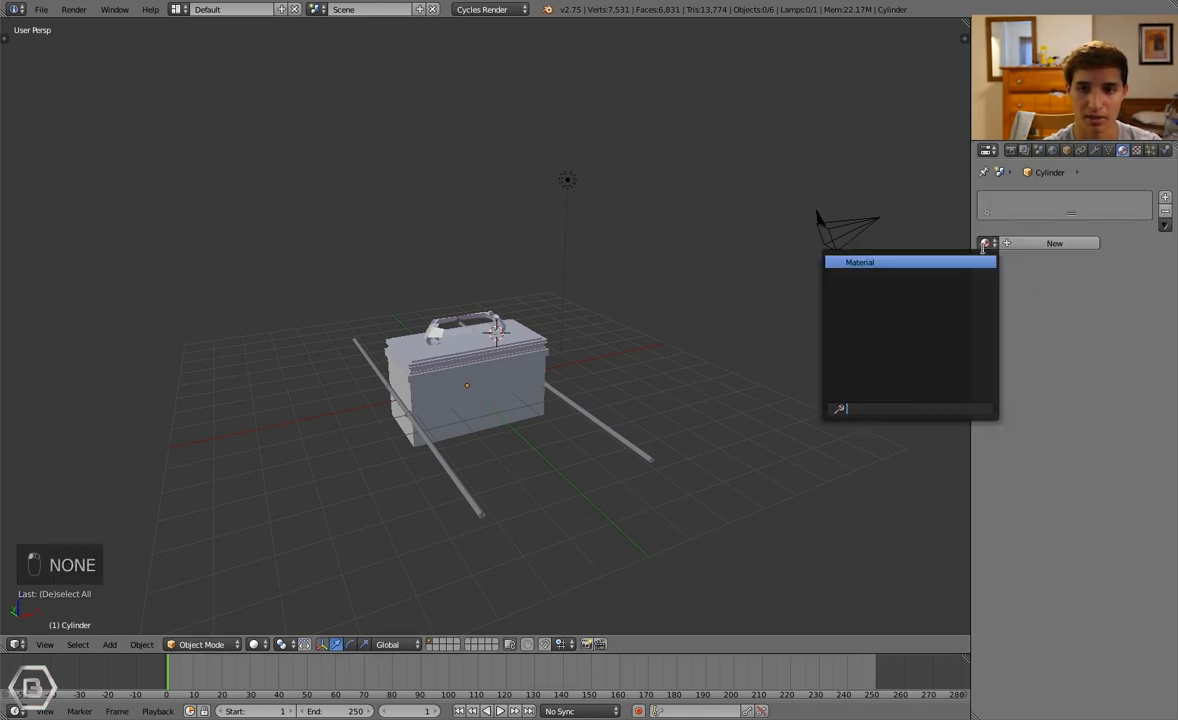
{"action": "left_click", "coordinate": [931, 242]}
{"action": "middle_click_drag", "start_coordinate": [940, 244], "coordinate": [923, 252]}
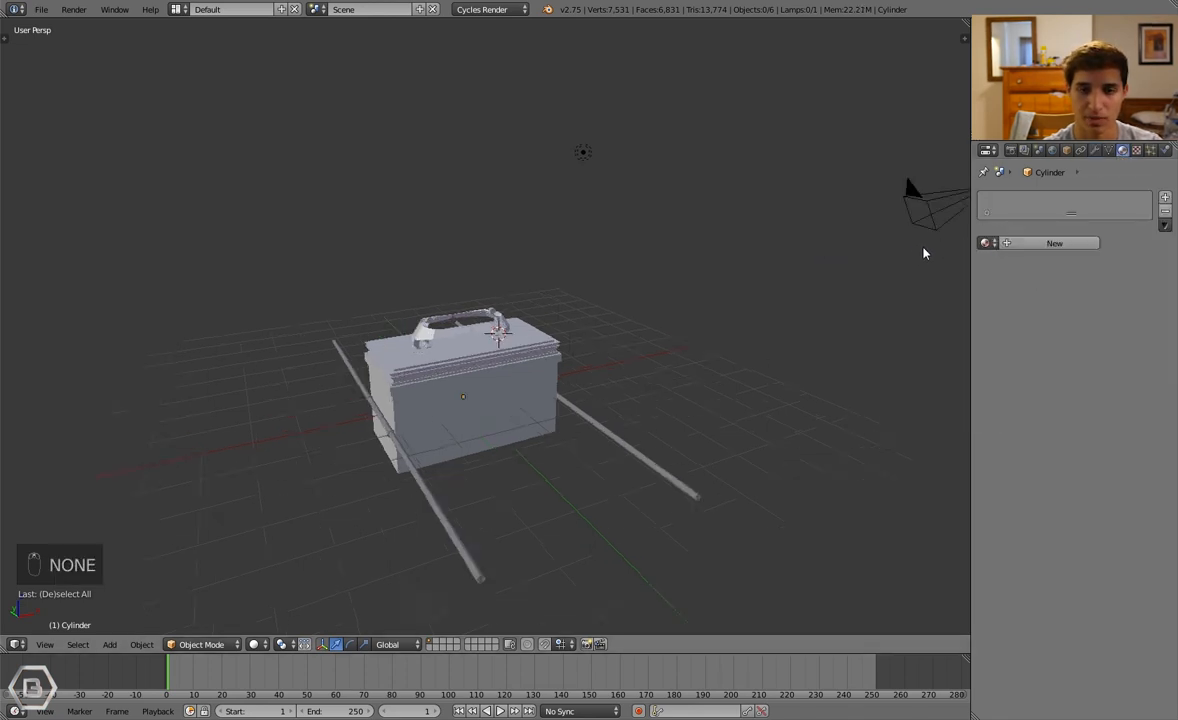
{"action": "right_click", "coordinate": [655, 468]}
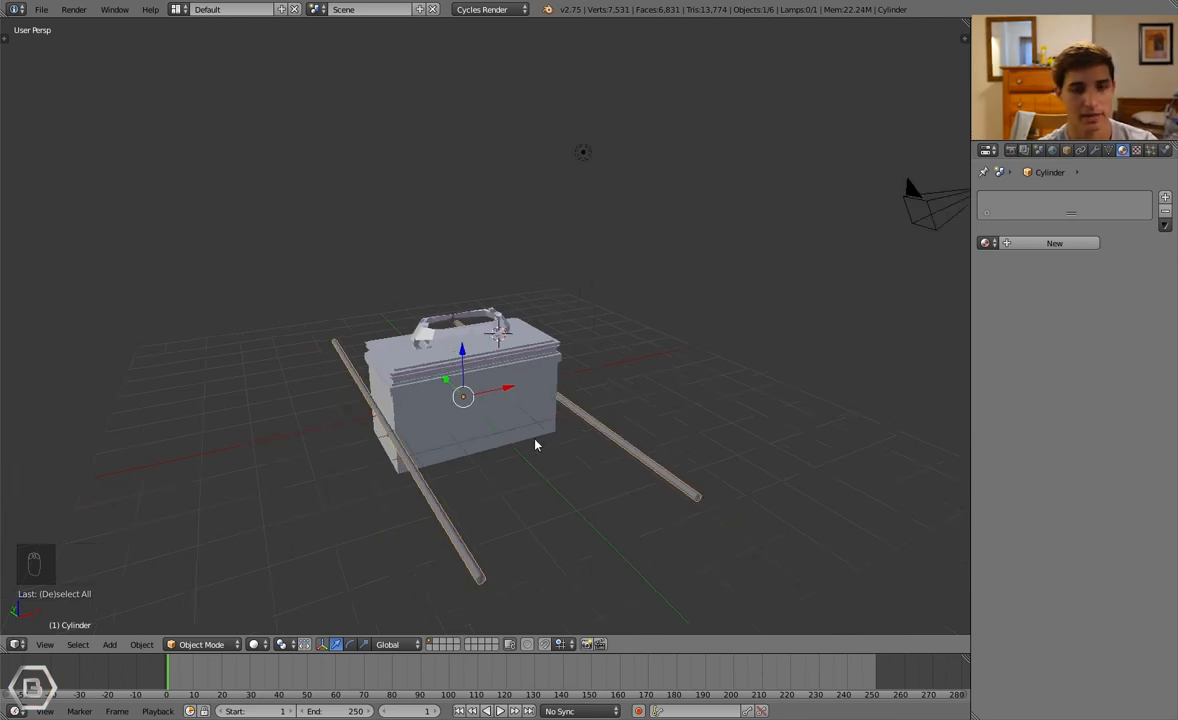
{"action": "middle_click_drag", "start_coordinate": [537, 446], "coordinate": [573, 444]}
{"action": "key", "text": "a"}
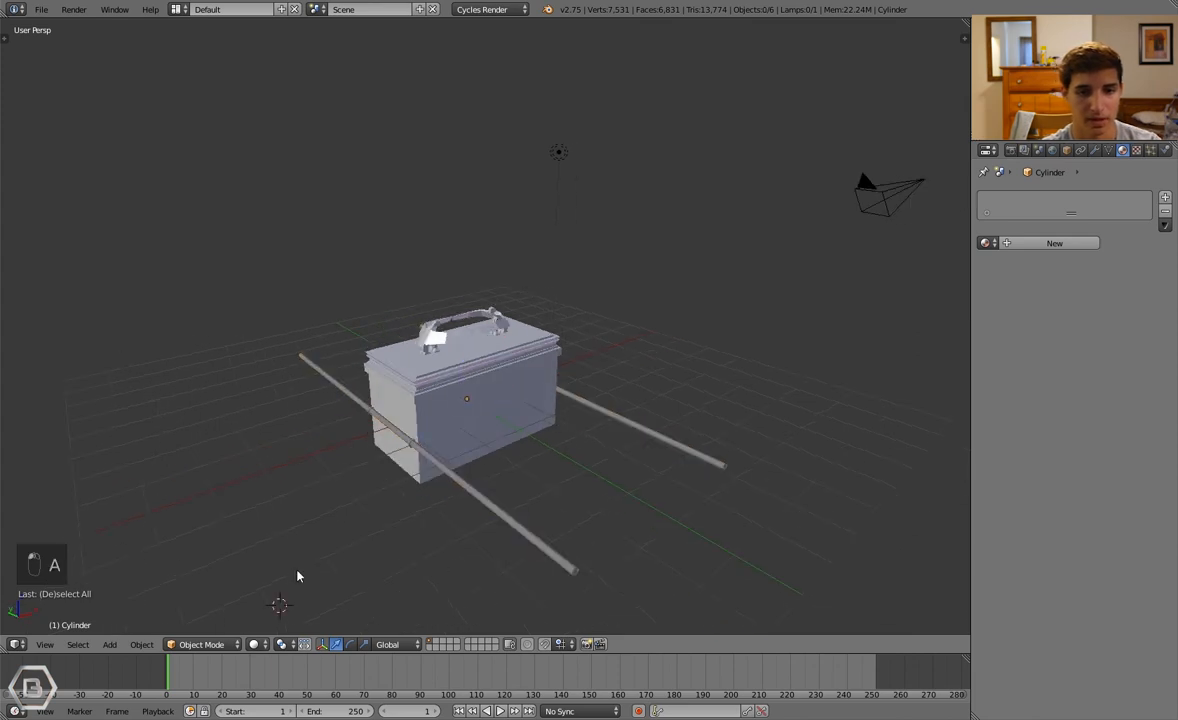
Preview the unpainted model in Rendered viewport shading and return to Solid shading
{"action": "left_click", "coordinate": [255, 645]}
{"action": "left_click", "coordinate": [316, 479]}
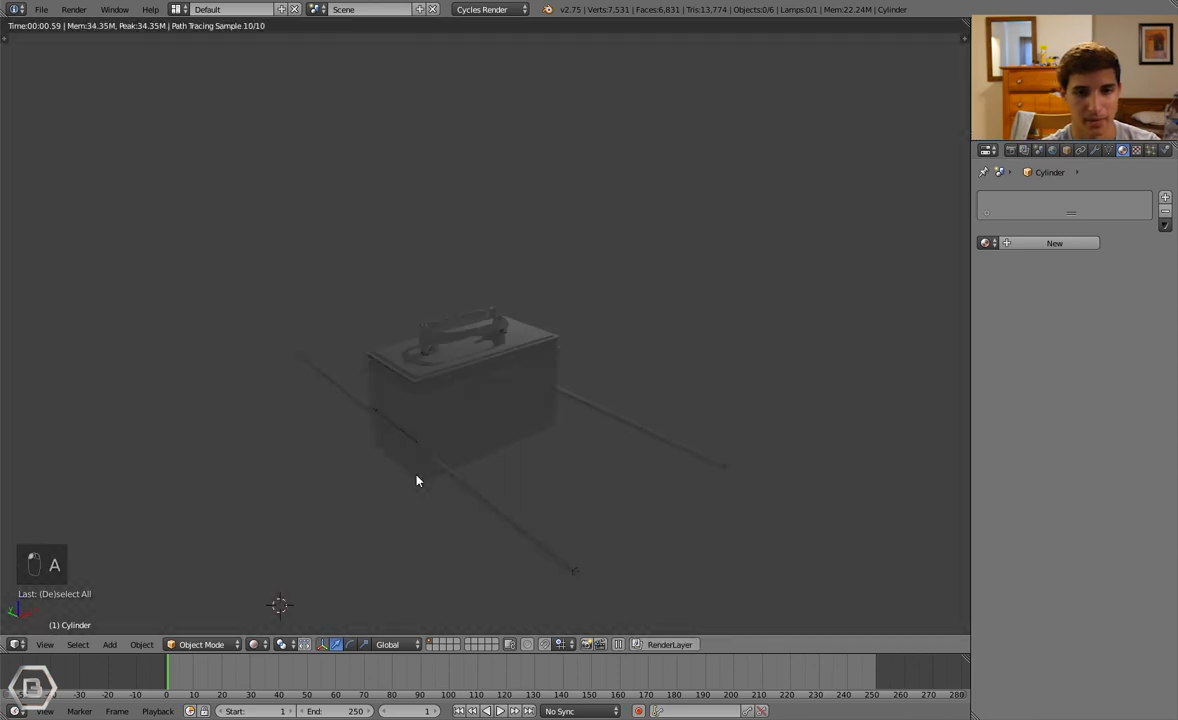
{"action": "left_click", "coordinate": [256, 645]}
{"action": "left_click", "coordinate": [300, 597]}
{"action": "mouse_move", "coordinate": [402, 554]}
{"action": "middle_mouse_down"}
{"action": "mouse_move", "coordinate": [456, 518]}
{"action": "mouse_move", "coordinate": [476, 518]}
{"action": "mouse_move", "coordinate": [479, 531]}
{"action": "middle_mouse_up"}
Select the chest body and expand the preview and settings of its material
{"action": "right_click", "coordinate": [518, 452]}
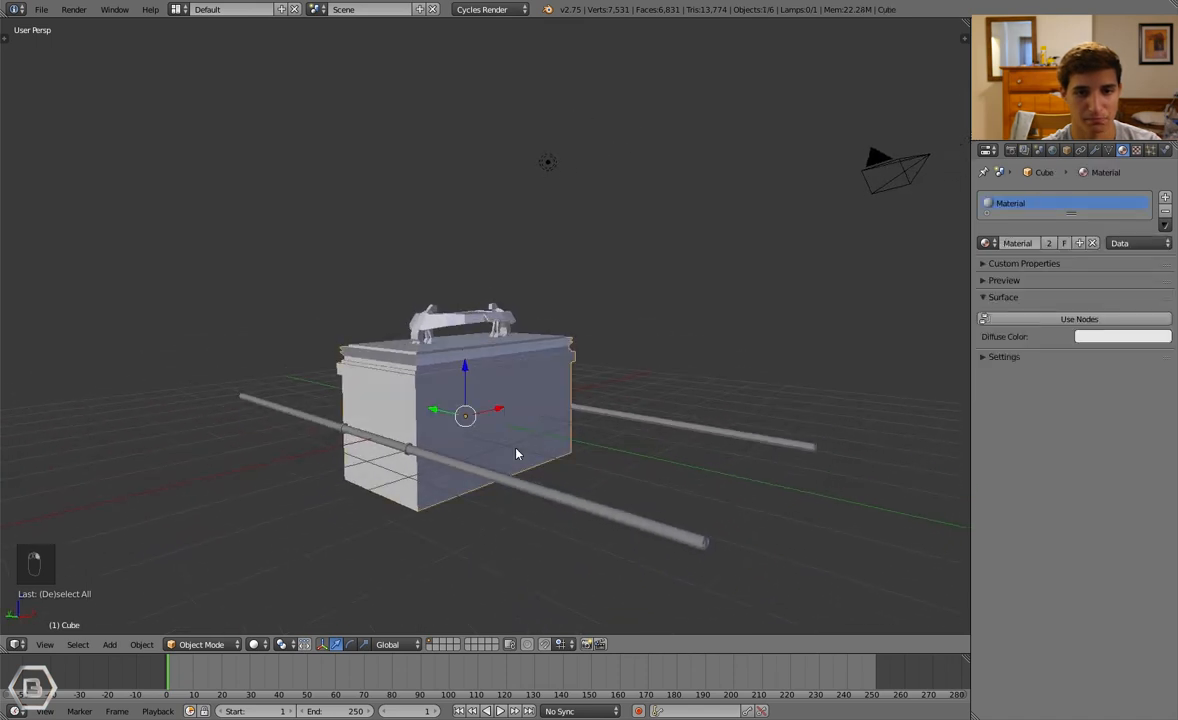
{"action": "key", "text": "a"}
{"action": "right_click", "coordinate": [547, 451]}
{"action": "left_click", "coordinate": [1016, 281]}
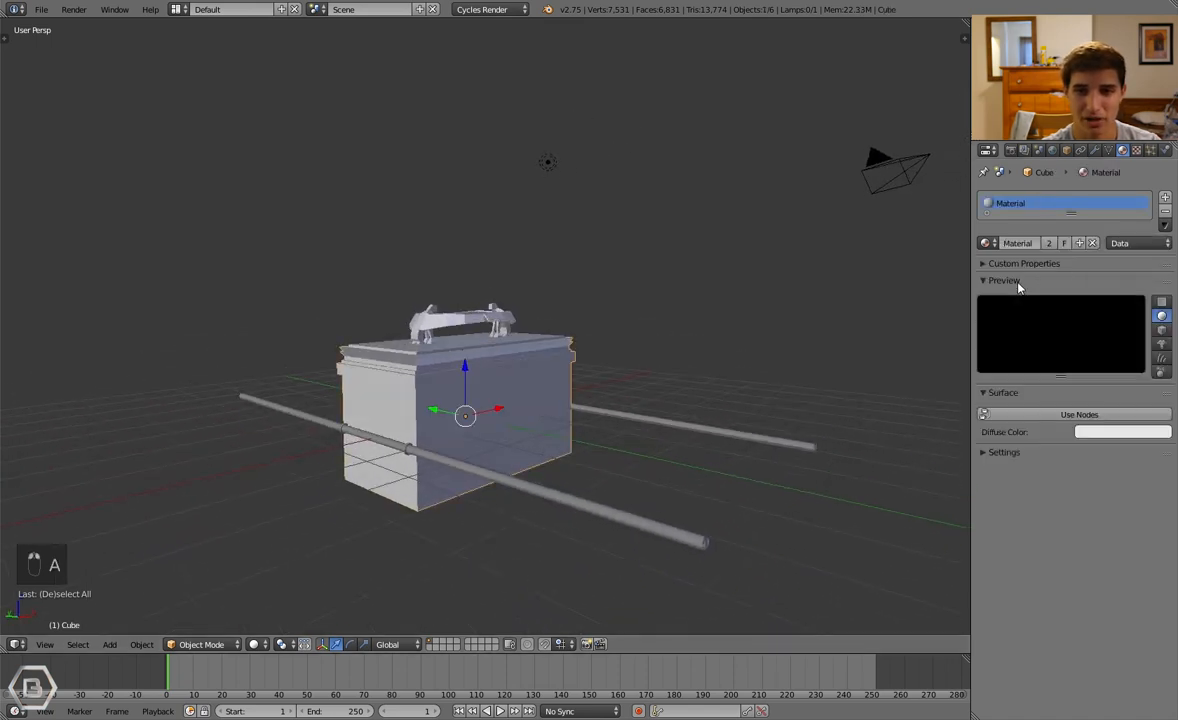
{"action": "left_click", "coordinate": [1010, 453]}
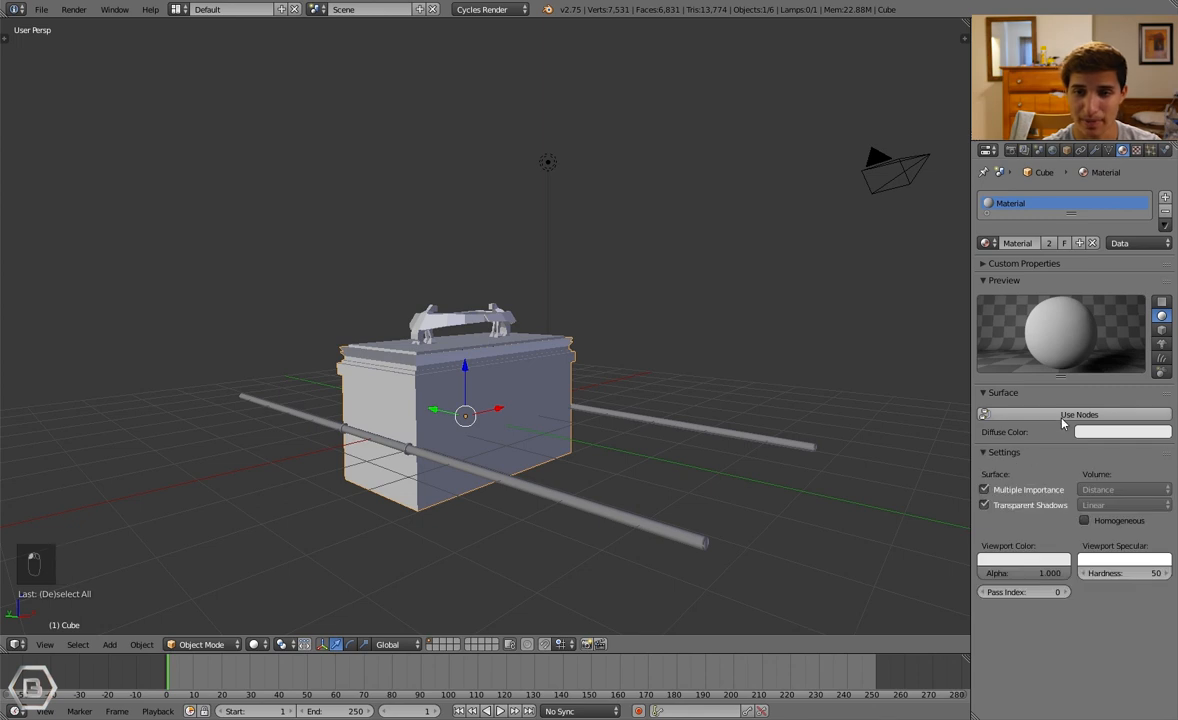
Enable nodes for the chest material, set its surface to Glossy BSDF and give it a gold colour
{"action": "left_click", "coordinate": [1062, 418]}
{"action": "left_click", "coordinate": [1056, 413]}
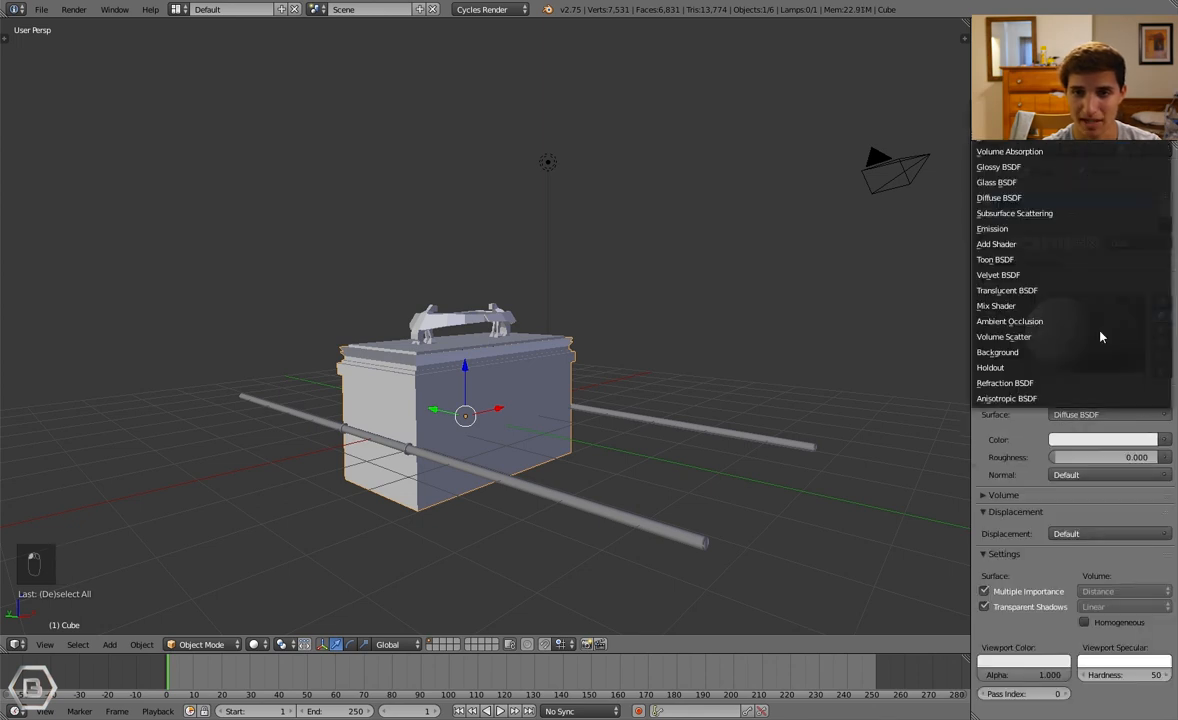
{"action": "left_click", "coordinate": [1010, 167]}
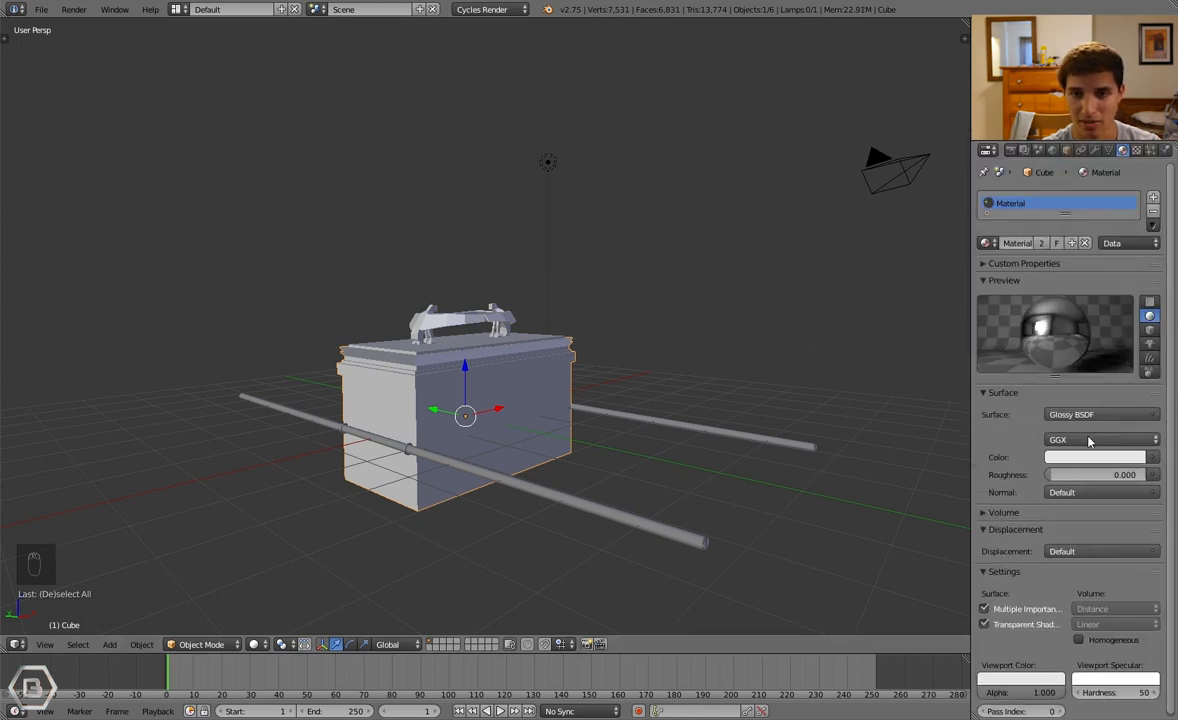
{"action": "left_click_drag", "start_coordinate": [971, 405], "coordinate": [947, 405]}
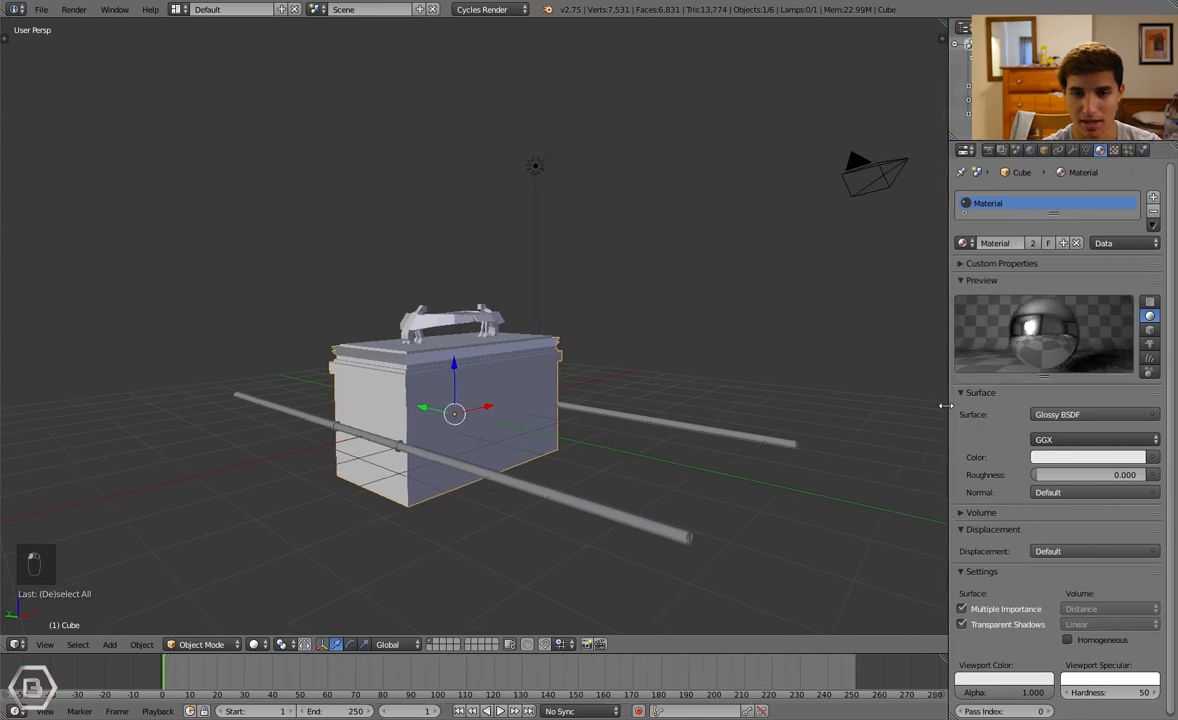
{"action": "left_click", "coordinate": [1087, 457]}
{"action": "left_click_drag", "start_coordinate": [1060, 335], "coordinate": [1052, 325]}
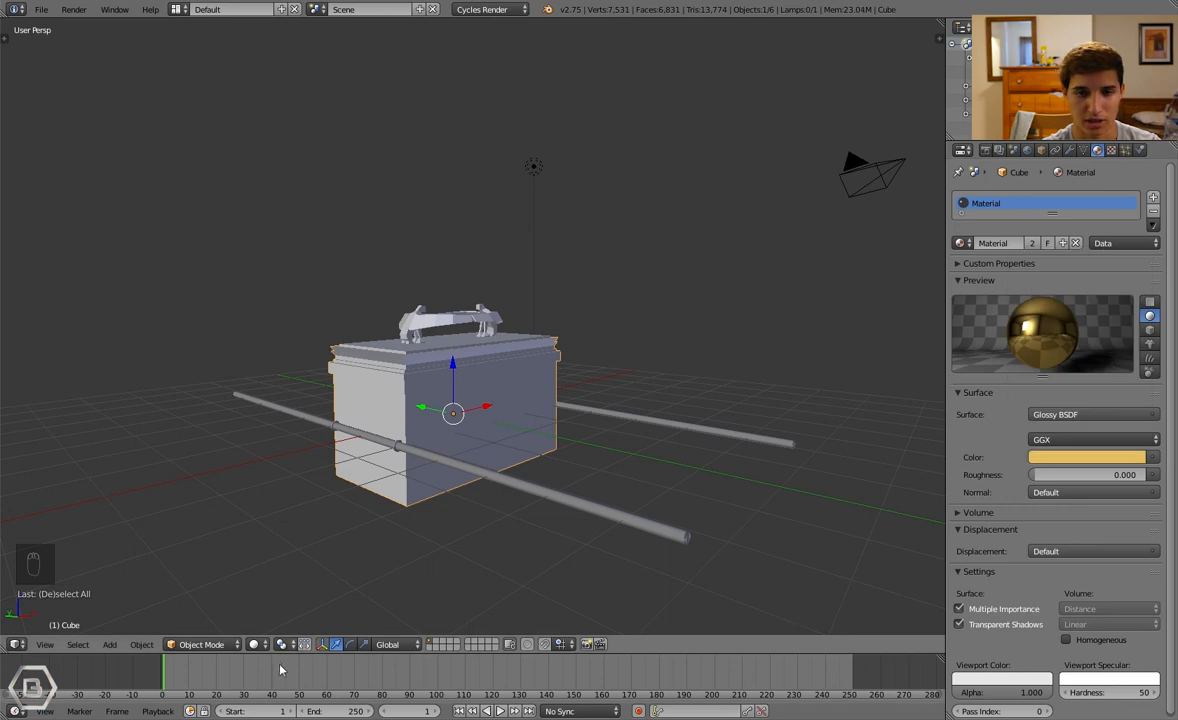
Preview the gold chest in Rendered shading and assign the existing material "Material" to the carrying poles
{"action": "left_click", "coordinate": [254, 644]}
{"action": "left_click", "coordinate": [346, 543]}
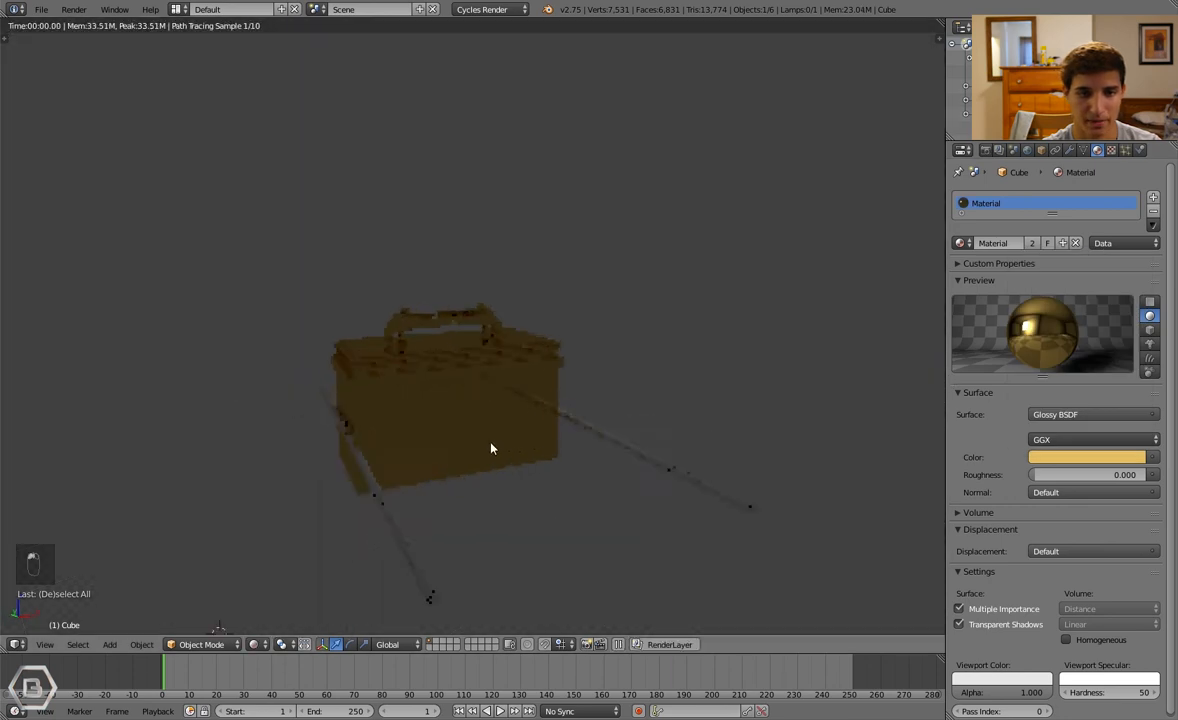
{"action": "right_click", "coordinate": [387, 508]}
{"action": "left_click", "coordinate": [962, 242]}
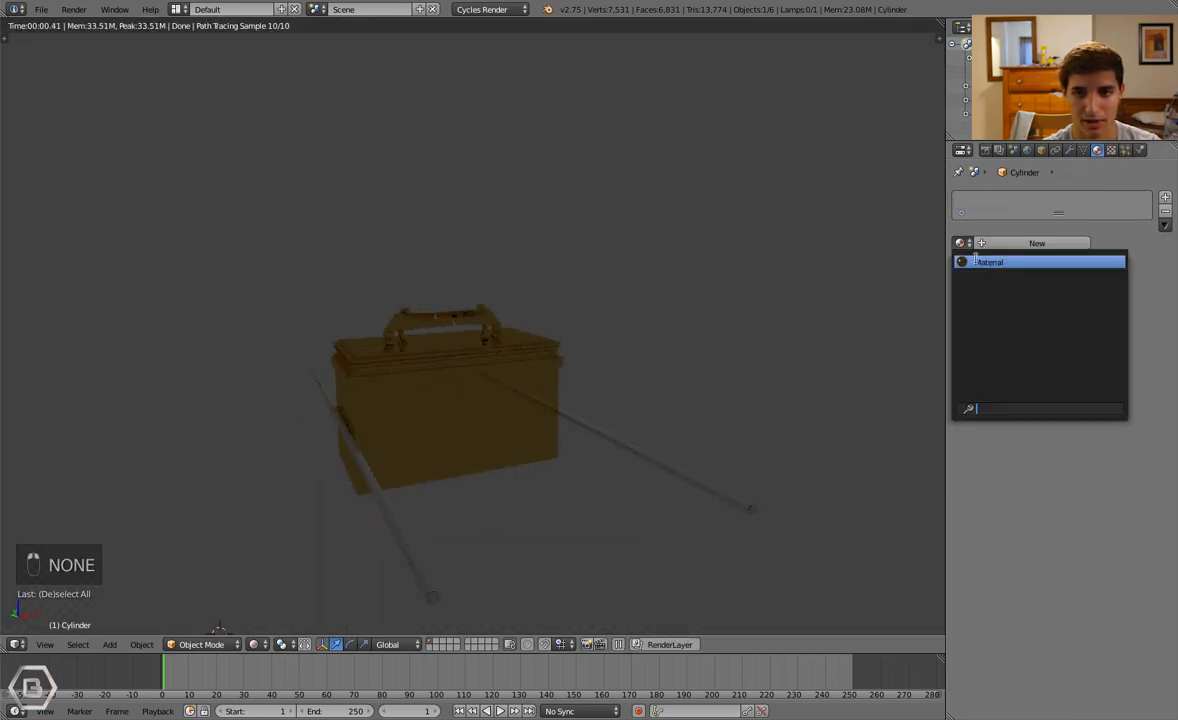
{"action": "left_click", "coordinate": [976, 261]}
Return to Solid shading and assign the existing gold "Material" to the pole rings
{"action": "left_click", "coordinate": [254, 644]}
{"action": "left_click", "coordinate": [313, 566]}
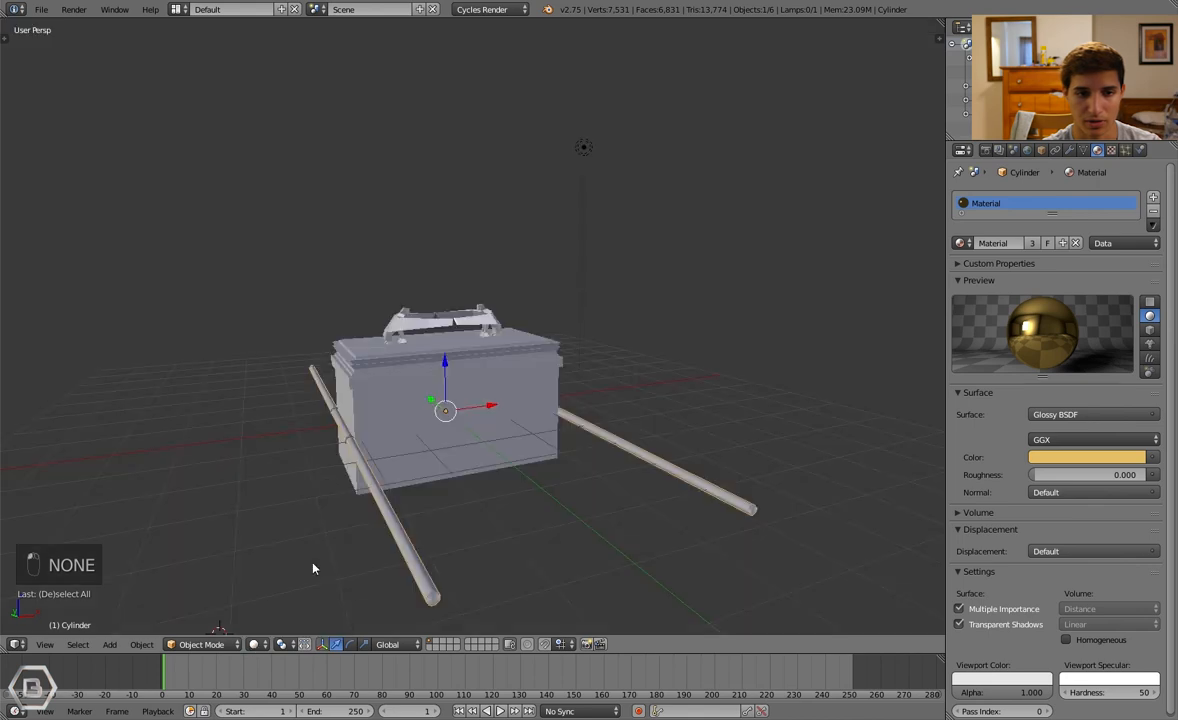
{"action": "right_click", "coordinate": [347, 449]}
{"action": "scroll", "coordinate": [330, 417], "scroll_direction": "up", "scroll_amount": 1}
{"action": "left_click", "coordinate": [962, 242]}
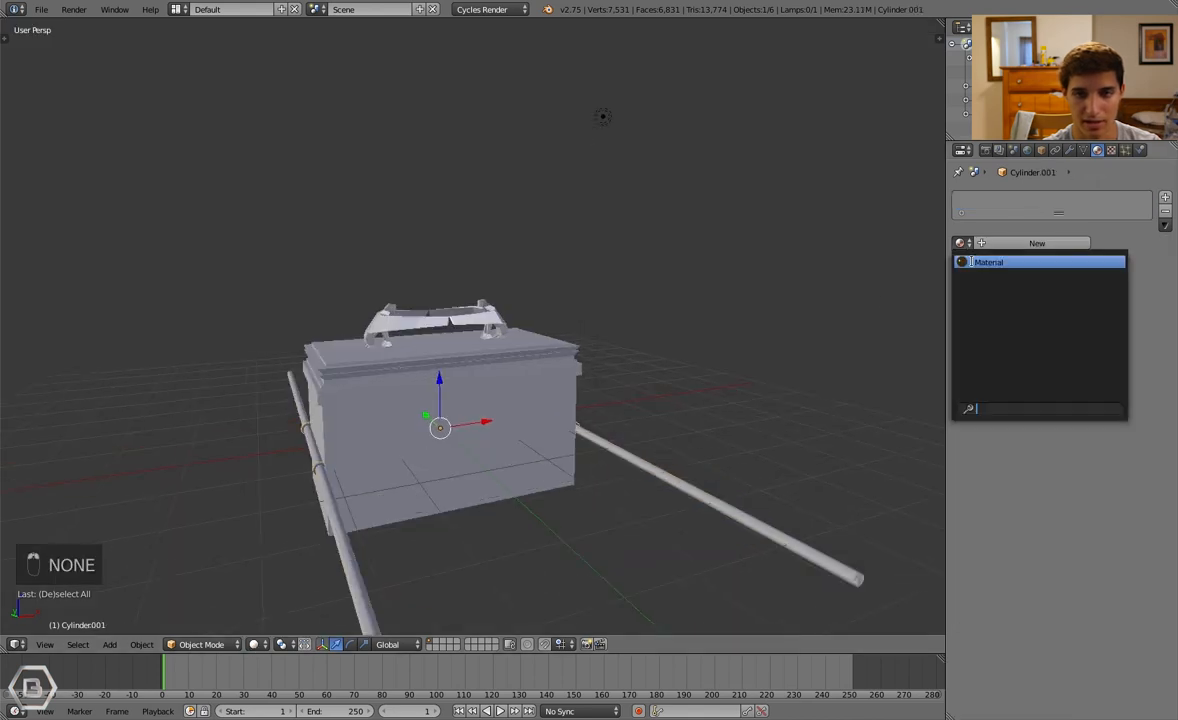
{"action": "left_click", "coordinate": [980, 259]}
{"action": "key", "text": "a"}
Select the pole rings from another angle and test-move them, cancelling the move
{"action": "middle_click_drag", "start_coordinate": [786, 339], "coordinate": [675, 364]}
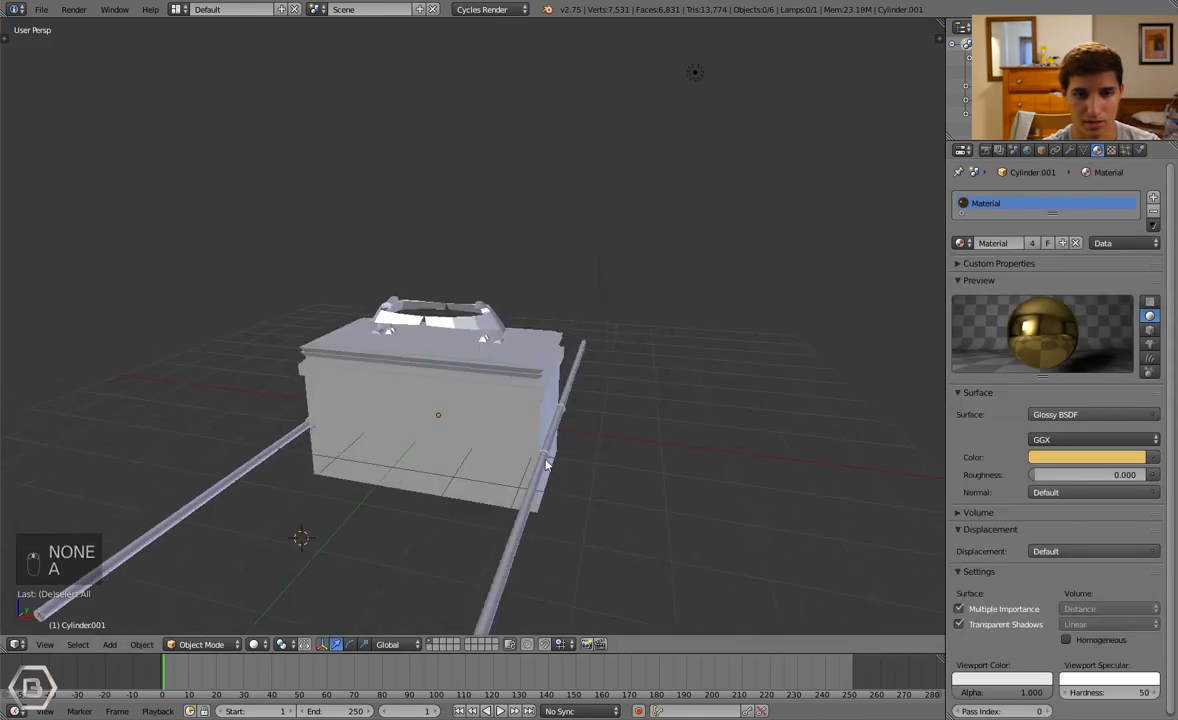
{"action": "right_click", "coordinate": [547, 463]}
{"action": "right_click", "coordinate": [553, 460]}
{"action": "key", "text": "g"}
{"action": "right_click", "coordinate": [595, 442]}
Match the material's viewport colour to its gold surface colour by sampling it
{"action": "middle_click_drag", "start_coordinate": [514, 463], "coordinate": [600, 474]}
{"action": "scroll", "coordinate": [1000, 660], "scroll_direction": "down", "scroll_amount": 1}
{"action": "left_click", "coordinate": [1001, 679]}
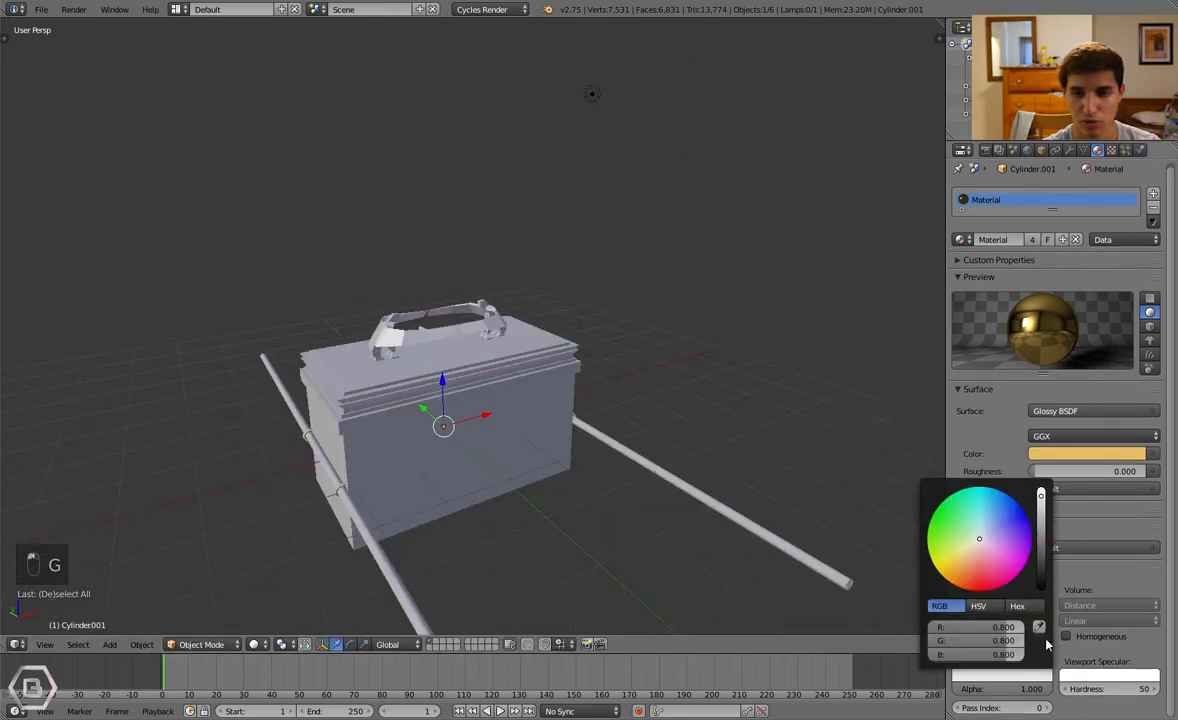
{"action": "left_click", "coordinate": [1091, 455]}
{"action": "key", "text": "a"}
Switch the viewport to Rendered shading and view the fully gold chest from another angle
{"action": "middle_click_drag", "start_coordinate": [547, 451], "coordinate": [375, 616]}
{"action": "left_click", "coordinate": [262, 644]}
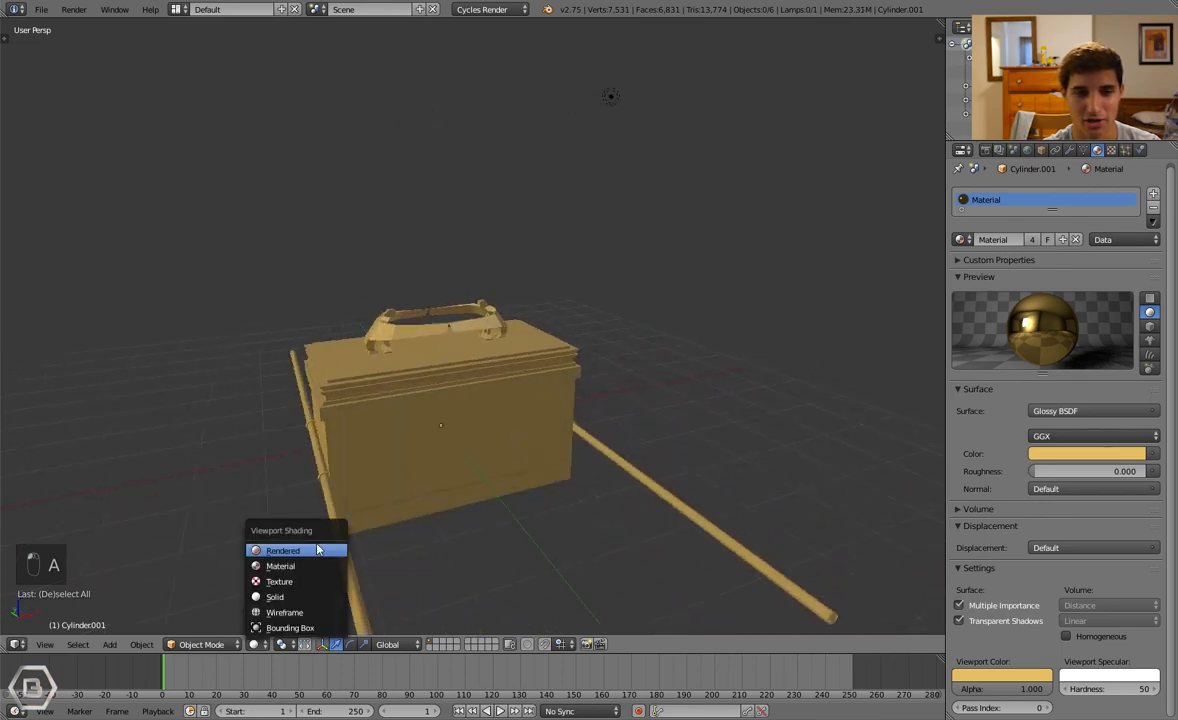
{"action": "left_click", "coordinate": [290, 476]}
{"action": "middle_click_drag", "start_coordinate": [476, 482], "coordinate": [510, 473]}
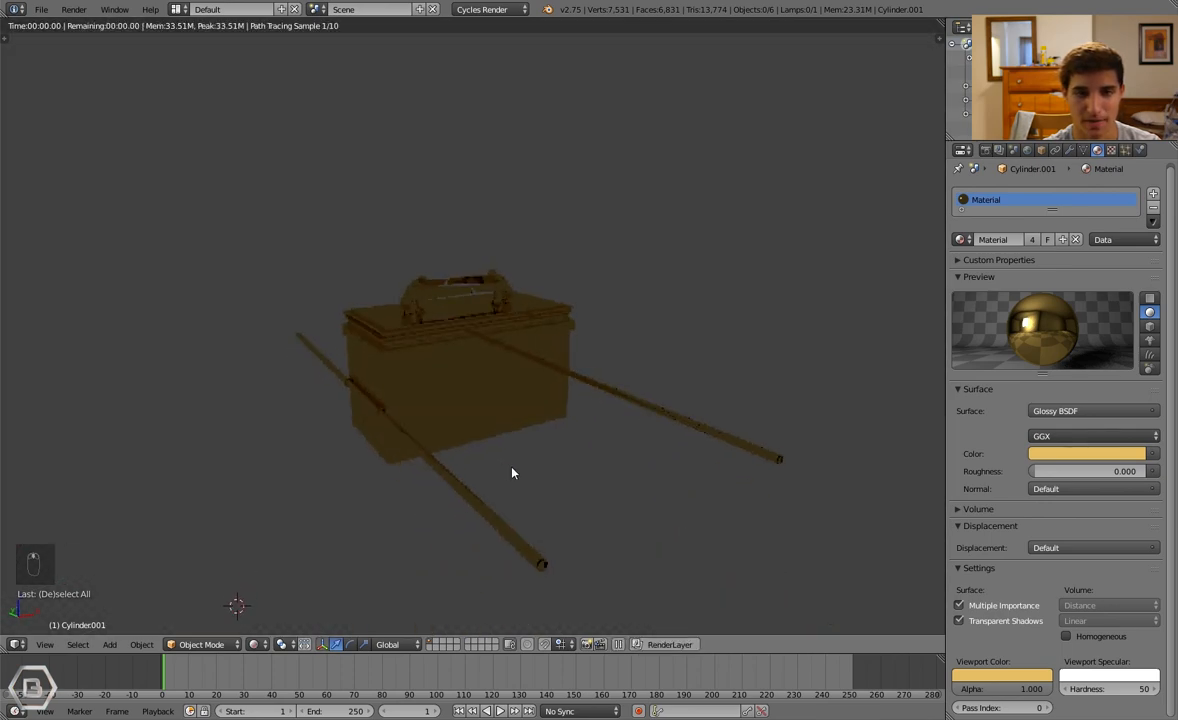
Enable nodes for the world surface and expand the world preview
{"action": "left_click", "coordinate": [1027, 152]}
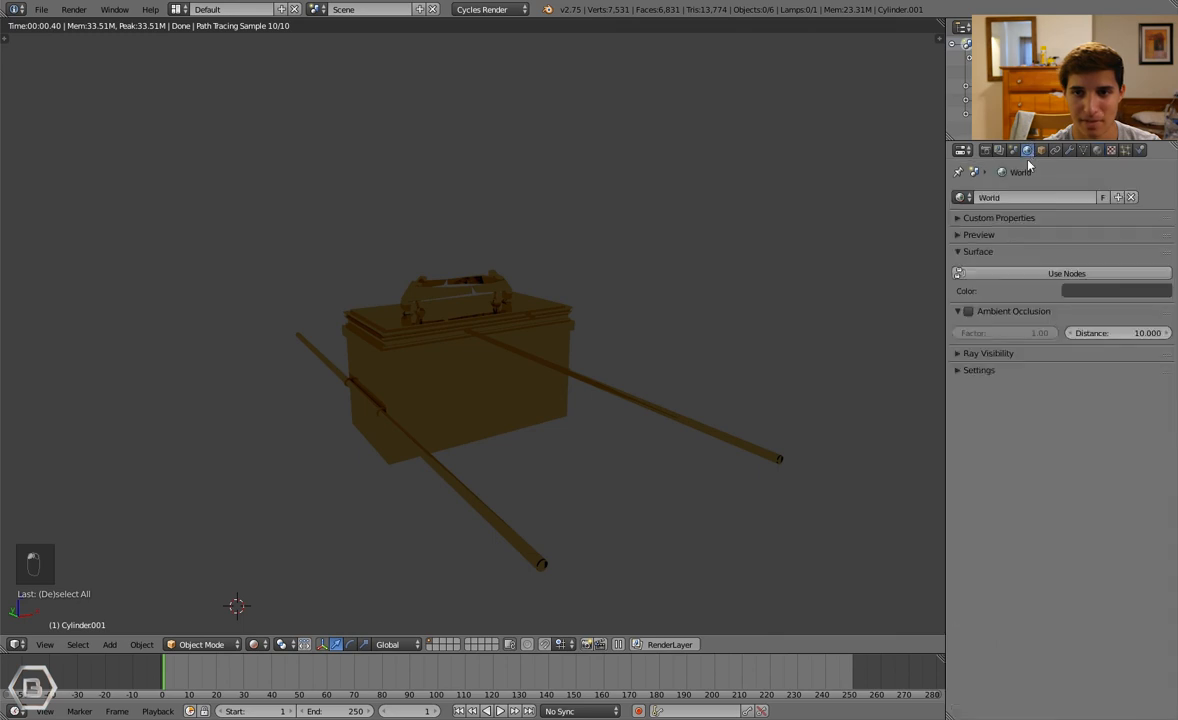
{"action": "left_click", "coordinate": [1000, 273]}
{"action": "left_click", "coordinate": [995, 235]}
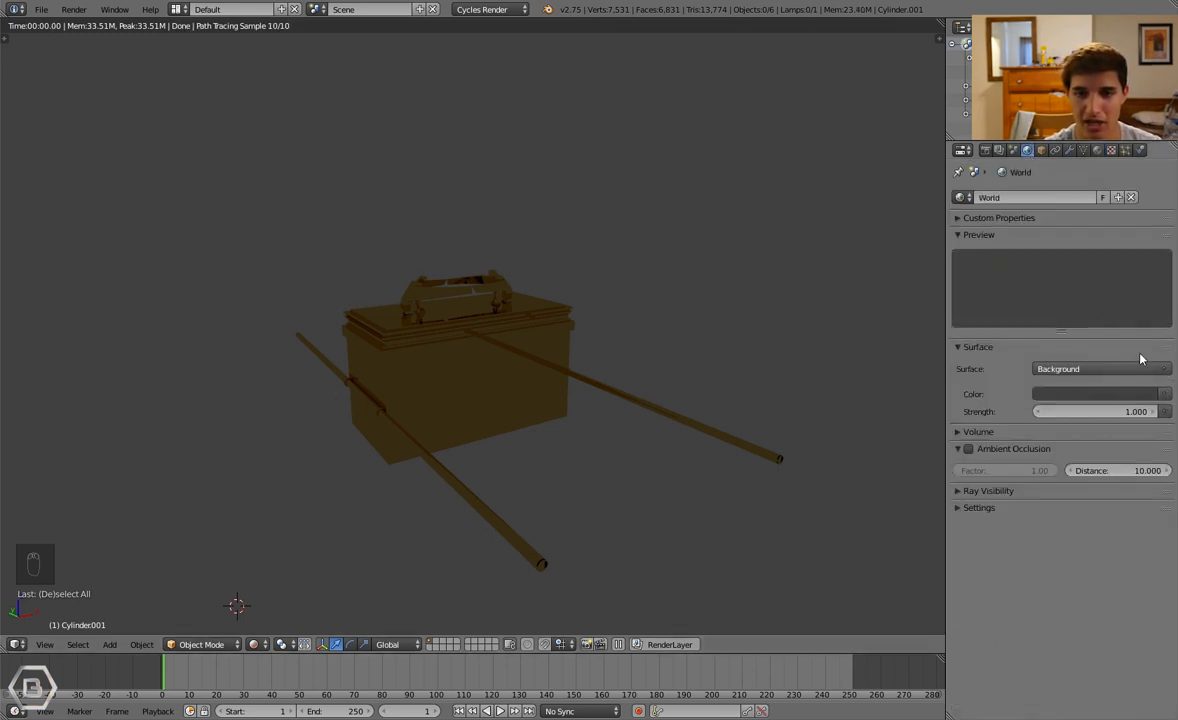
Brighten the world background colour to a light grey with RGB values of 0.774
{"action": "left_click", "coordinate": [1140, 400]}
{"action": "left_click_drag", "start_coordinate": [1147, 260], "coordinate": [1152, 218]}
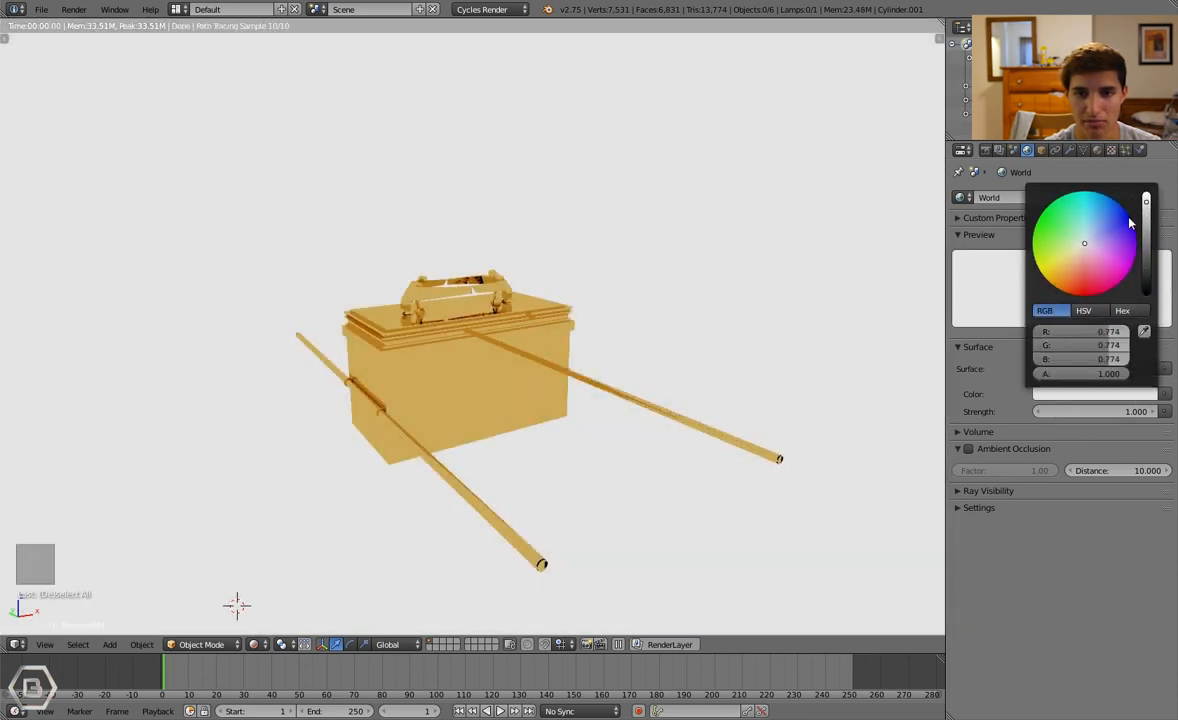
{"action": "middle_click_drag", "start_coordinate": [590, 340], "coordinate": [544, 360]}
{"action": "scroll", "coordinate": [532, 384], "scroll_direction": "up", "scroll_amount": 5}
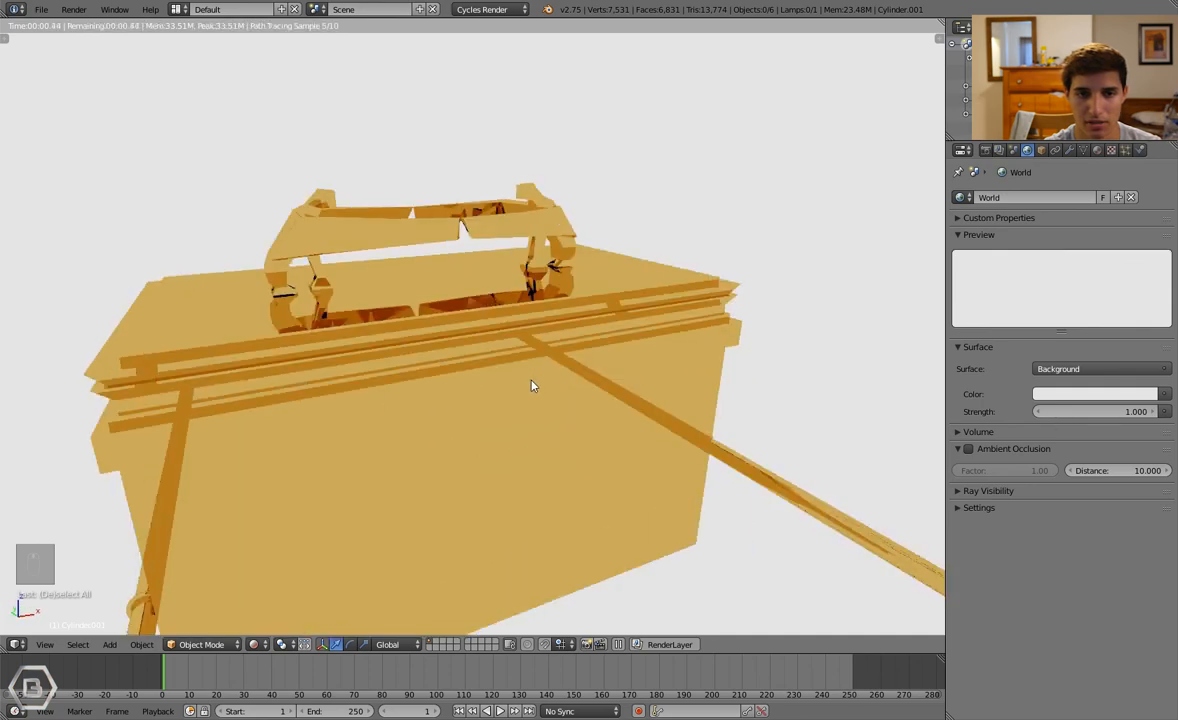
{"action": "scroll", "coordinate": [532, 386], "scroll_direction": "down", "scroll_amount": 3}
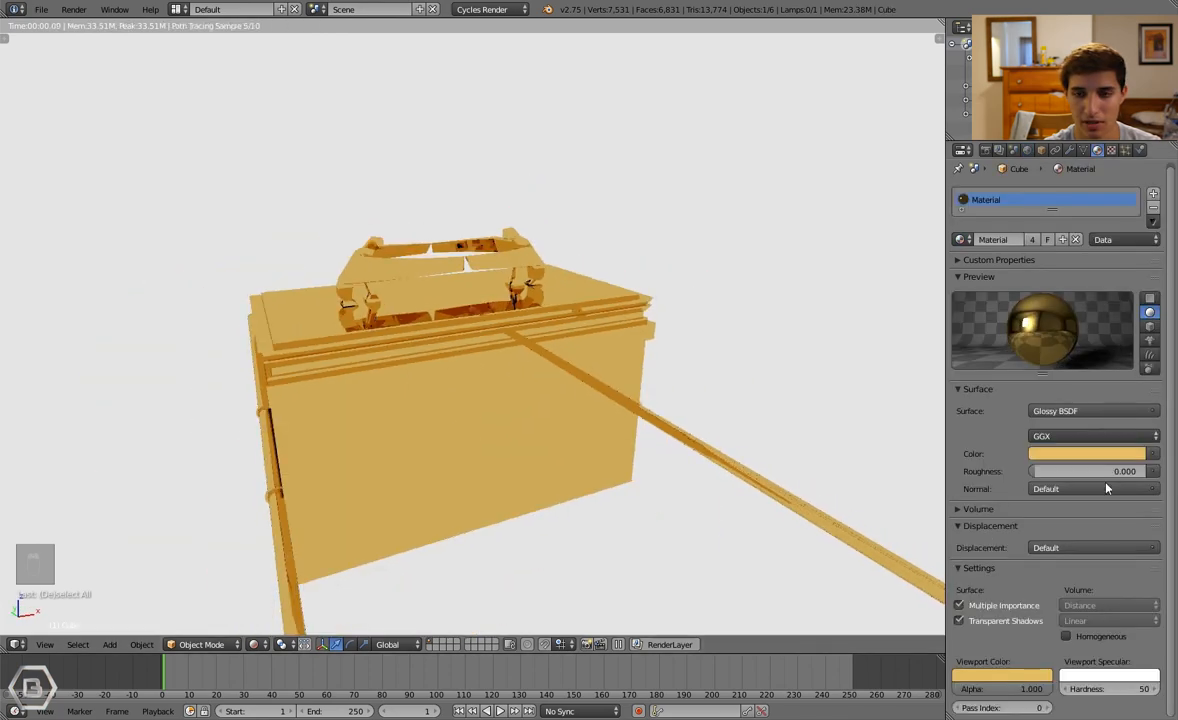
Set the roughness of the chest's gold Glossy BSDF material to 0.001
{"action": "left_click", "coordinate": [1100, 471]}
{"action": "key", "text": "BackSpace"}
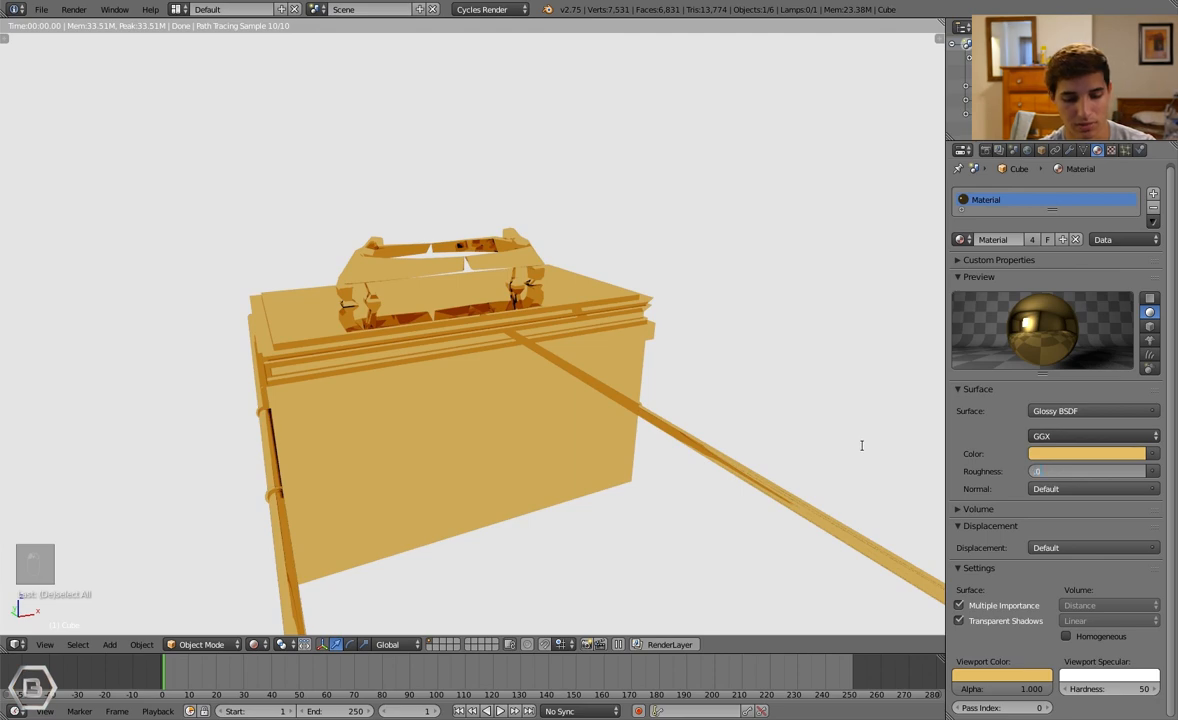
{"action": "type", "text": ".001"}
{"action": "key", "text": "Return"}
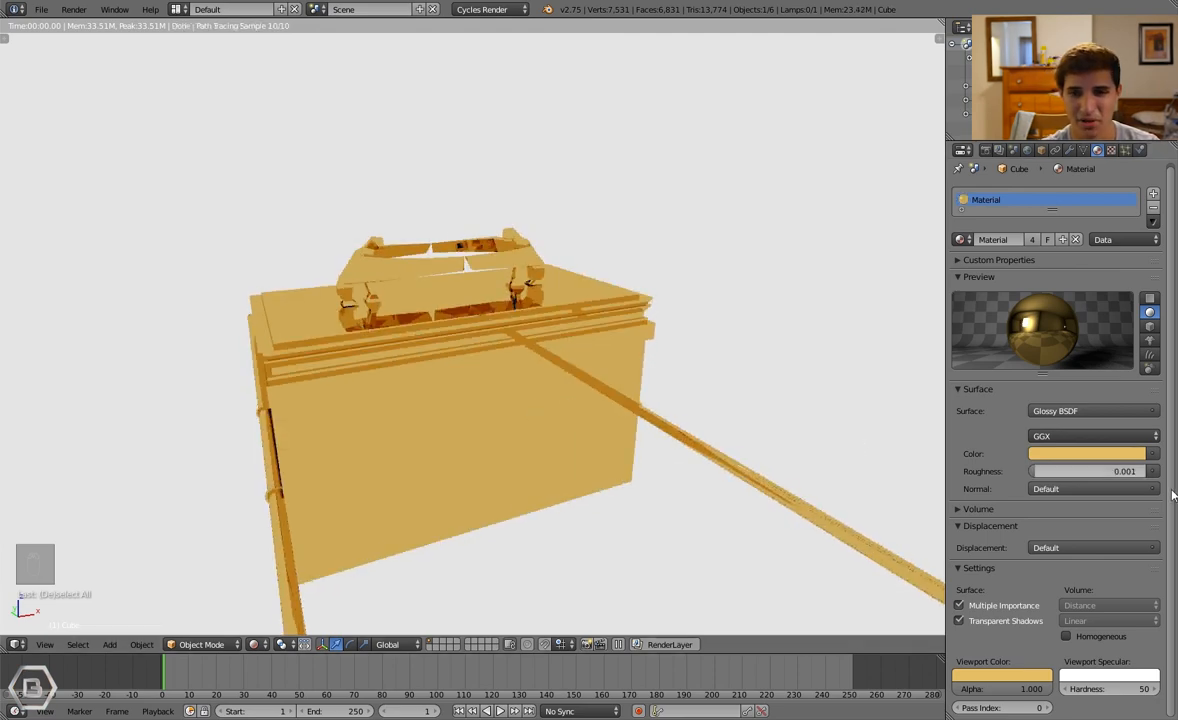
{"action": "mouse_move", "coordinate": [605, 289]}
{"action": "middle_mouse_down"}
{"action": "mouse_move", "coordinate": [673, 334]}
{"action": "mouse_move", "coordinate": [715, 331]}
{"action": "mouse_move", "coordinate": [559, 399]}
{"action": "middle_mouse_up"}
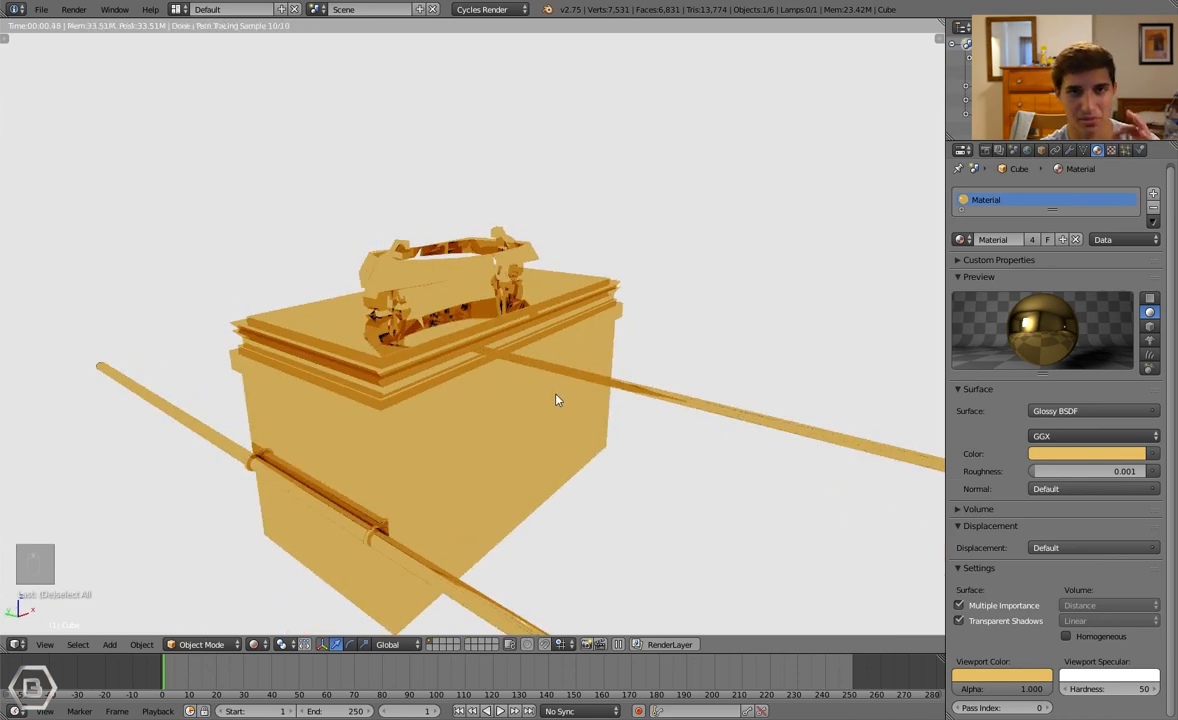
Switch the viewport to Solid shading and deselect the chest
{"action": "left_click", "coordinate": [258, 644]}
{"action": "left_click", "coordinate": [268, 583]}
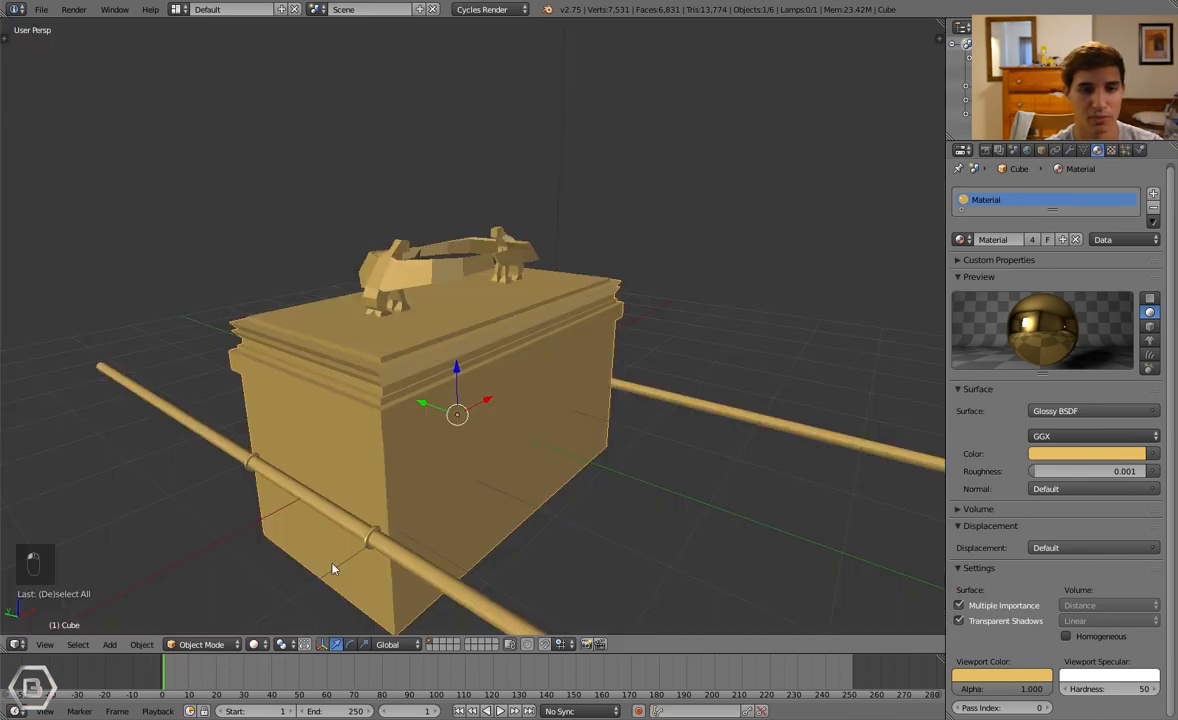
{"action": "key", "text": "a"}
{"action": "scroll", "coordinate": [656, 378], "scroll_direction": "down", "scroll_amount": 3}
{"action": "mouse_move", "coordinate": [657, 381]}
{"action": "middle_mouse_down"}
{"action": "mouse_move", "coordinate": [500, 381]}
{"action": "mouse_move", "coordinate": [667, 398]}
{"action": "middle_mouse_up"}
{"action": "middle_click_drag", "start_coordinate": [778, 441], "coordinate": [650, 442]}
Switch the viewport back to Rendered shading and inspect the gold chest from a raised corner angle
{"action": "left_click", "coordinate": [253, 644]}
{"action": "left_click", "coordinate": [280, 621]}
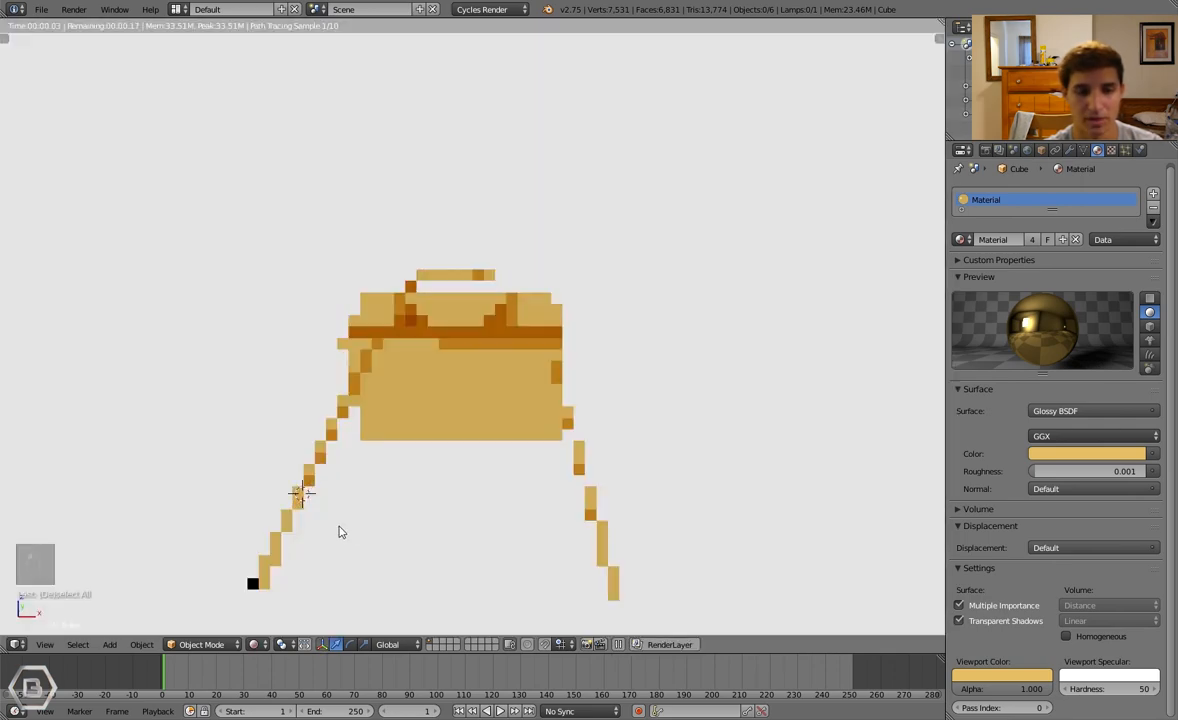
{"action": "middle_click_drag", "start_coordinate": [445, 411], "coordinate": [603, 418]}
{"action": "middle_click_drag", "start_coordinate": [726, 429], "coordinate": [650, 439]}
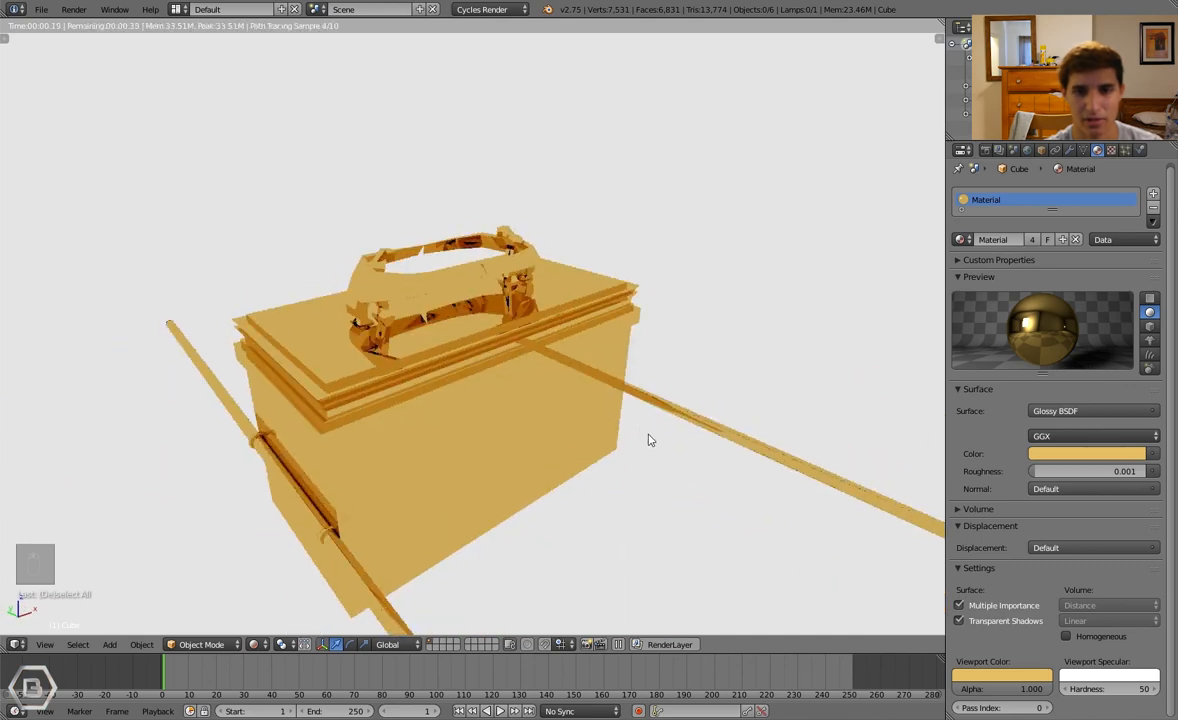
Try the Film view transform in the scene's colour management and restore the Default view
{"action": "left_click", "coordinate": [1025, 150]}
{"action": "left_click", "coordinate": [1013, 150]}
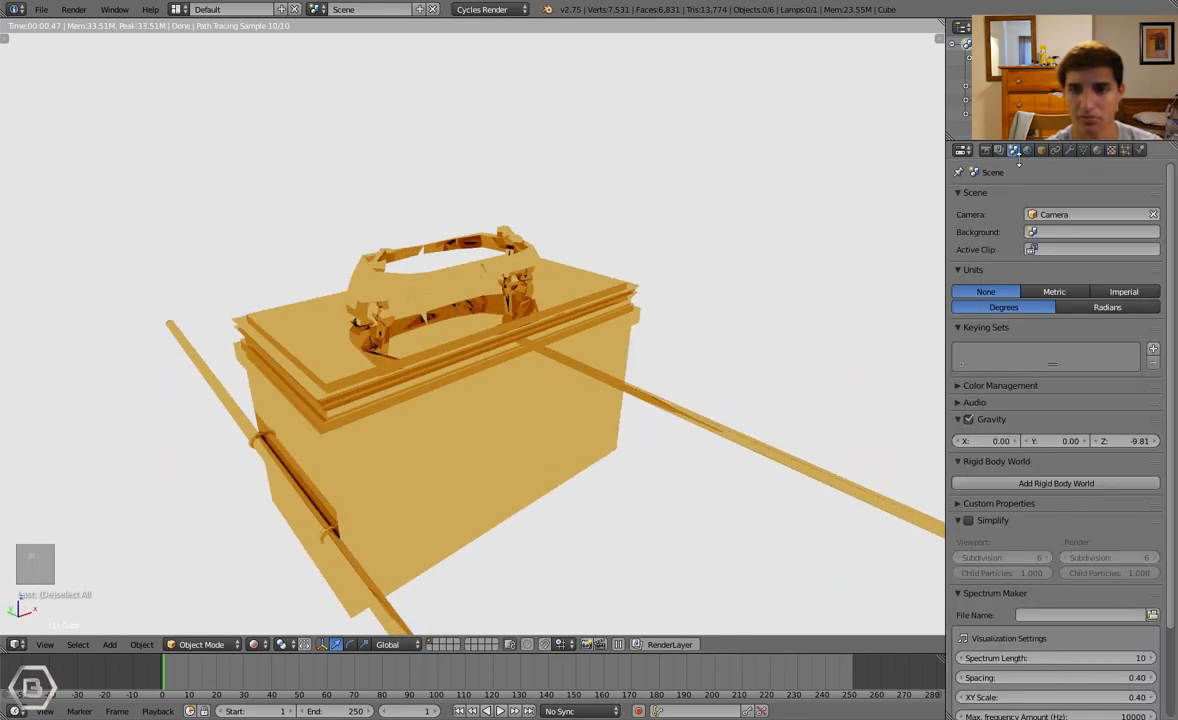
{"action": "left_click", "coordinate": [1021, 388]}
{"action": "left_click", "coordinate": [1061, 464]}
{"action": "left_click", "coordinate": [1064, 416]}
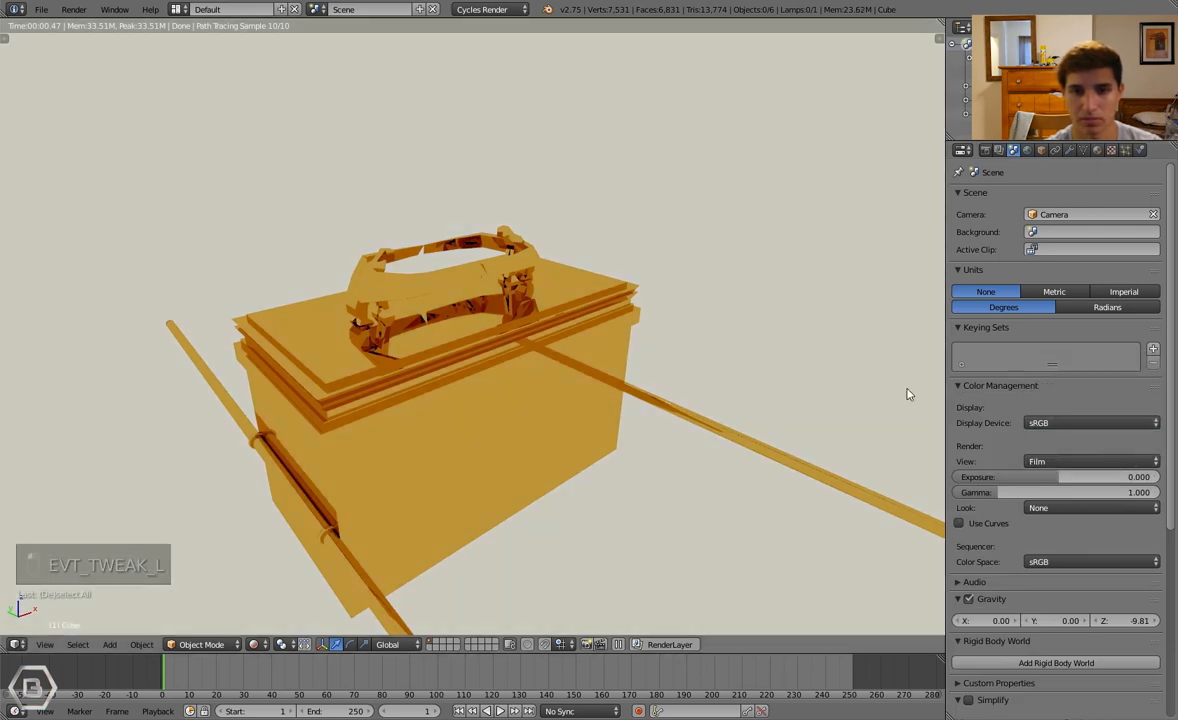
{"action": "left_click", "coordinate": [1045, 461]}
{"action": "left_click", "coordinate": [1003, 448]}
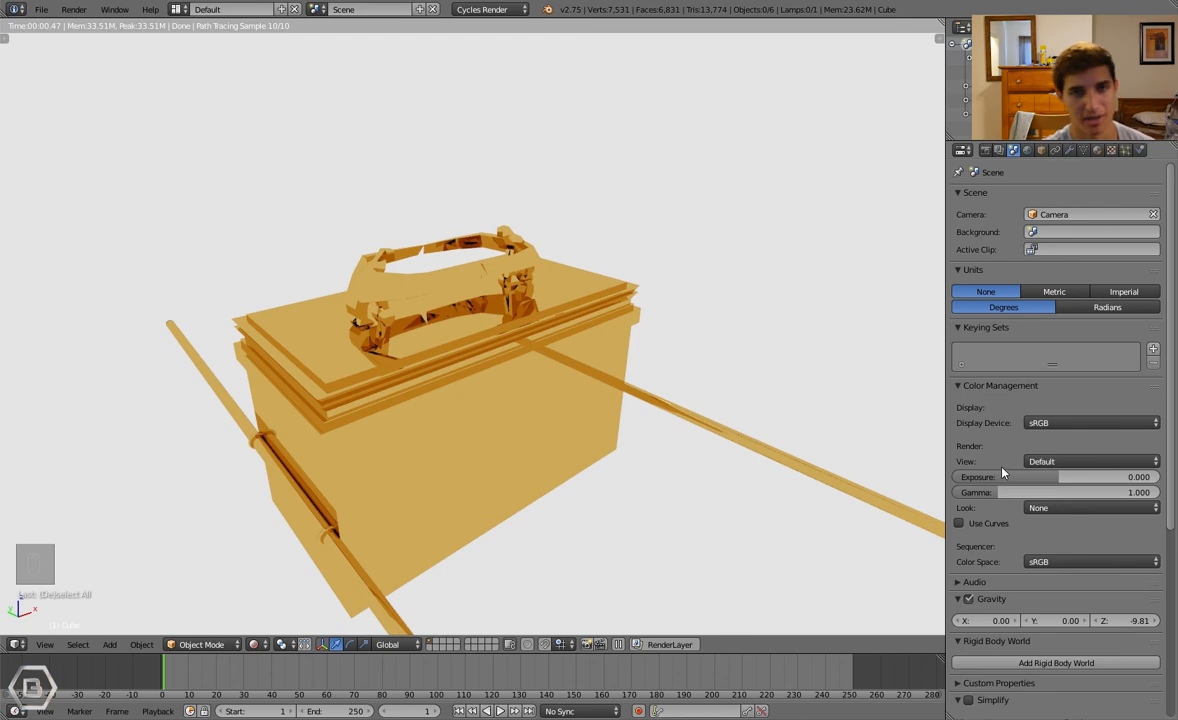
Return the viewport to Solid shading and render a still image of the chest from the camera view
{"action": "middle_click_drag", "start_coordinate": [739, 436], "coordinate": [376, 541]}
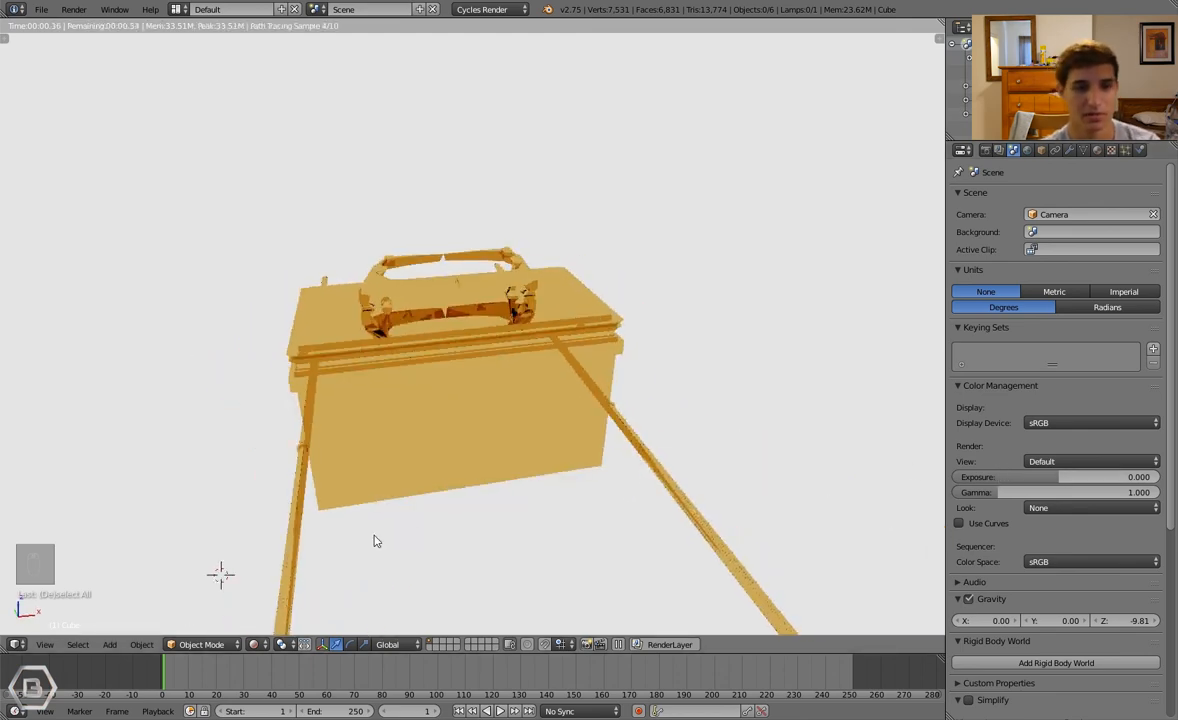
{"action": "left_click", "coordinate": [256, 644]}
{"action": "left_click", "coordinate": [292, 600]}
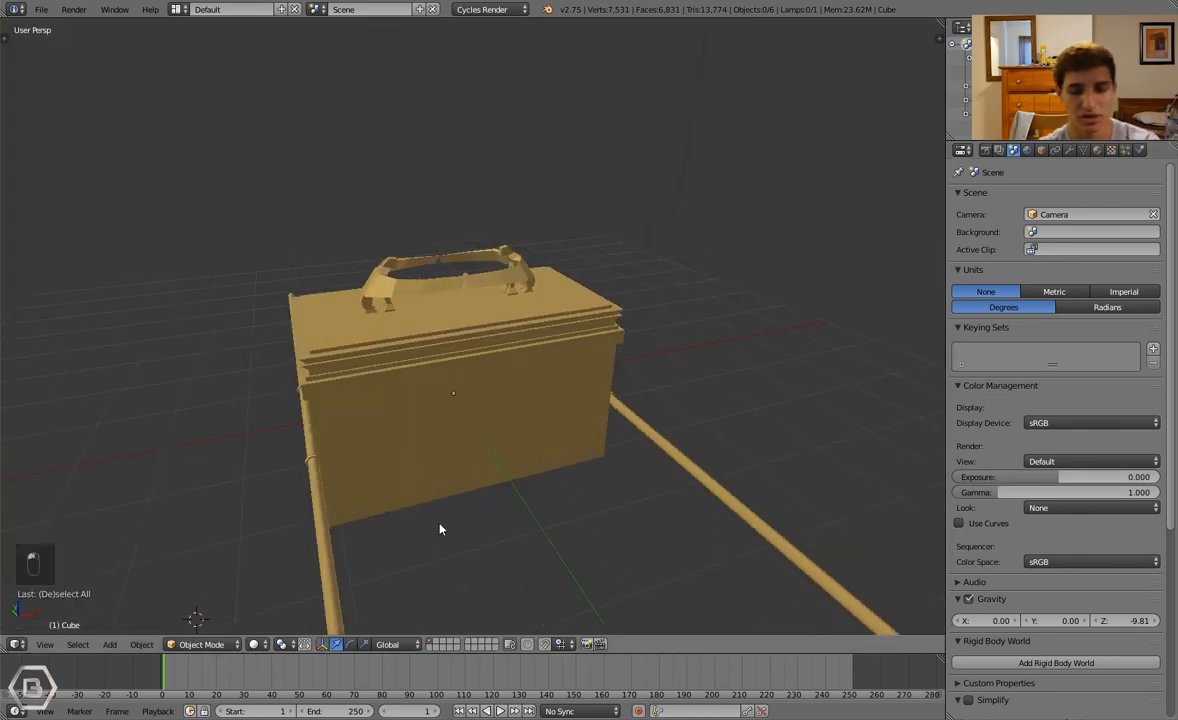
{"action": "key", "text": "KP_0"}
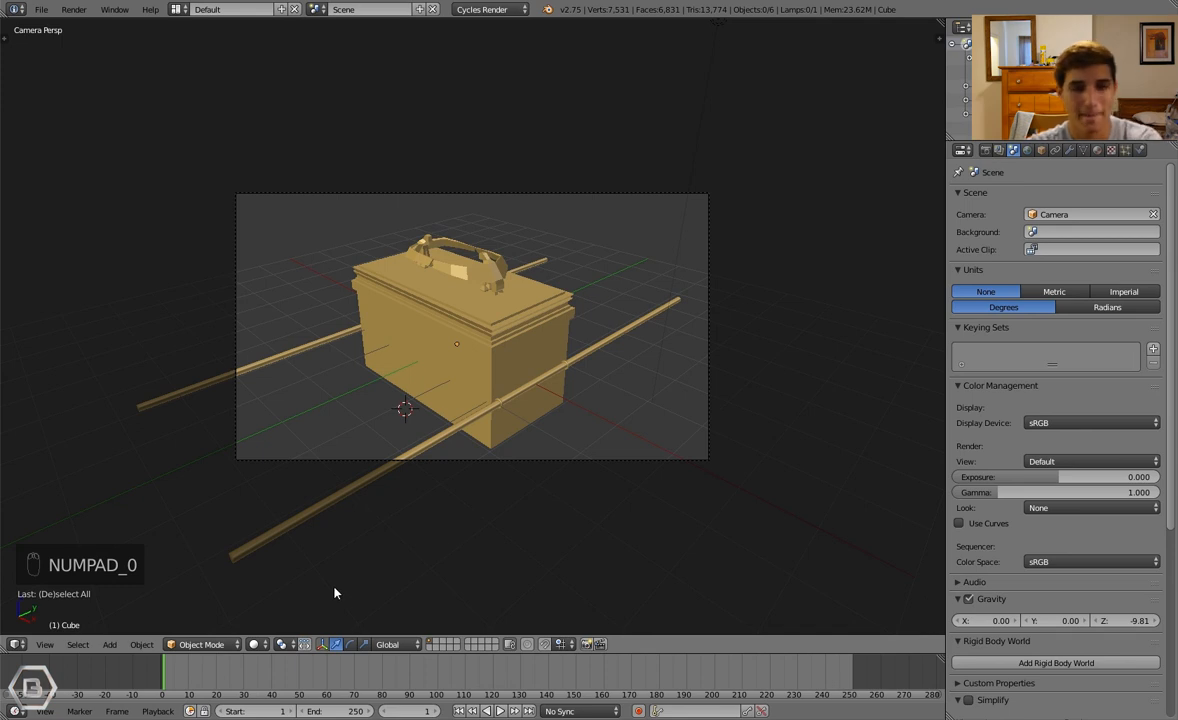
{"action": "key", "text": "F12"}
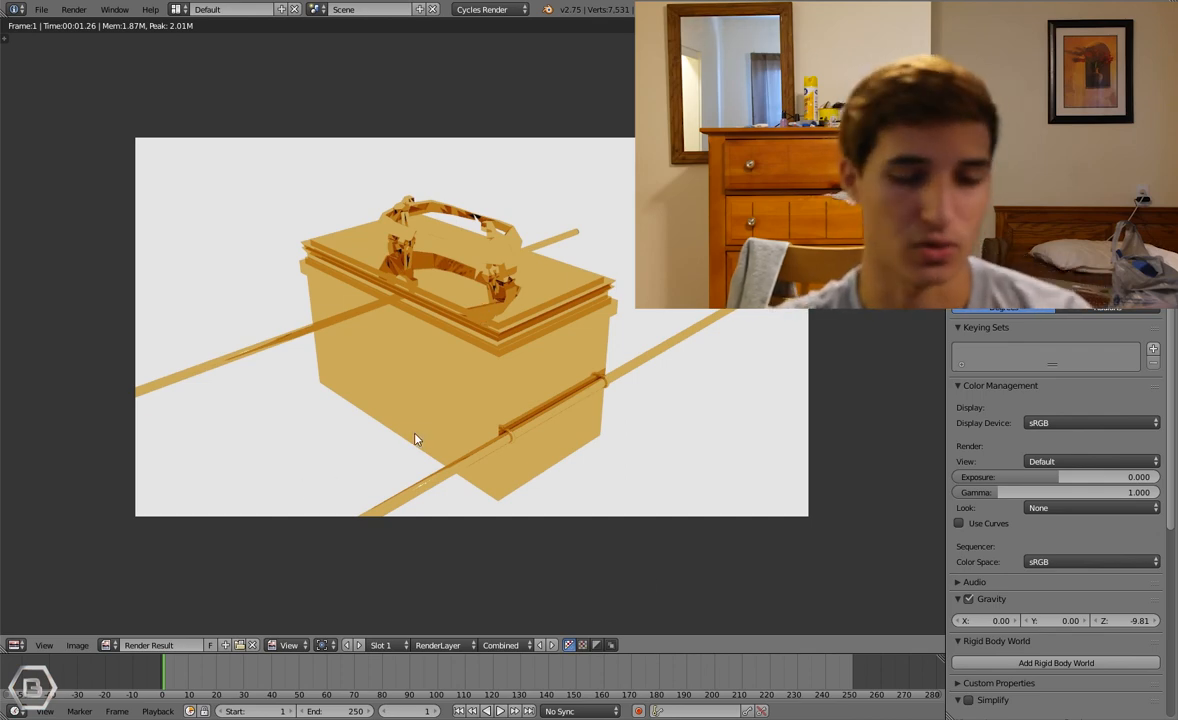
{"action": "key", "text": "Escape"}
{"action": "middle_click_drag", "start_coordinate": [402, 408], "coordinate": [532, 398]}
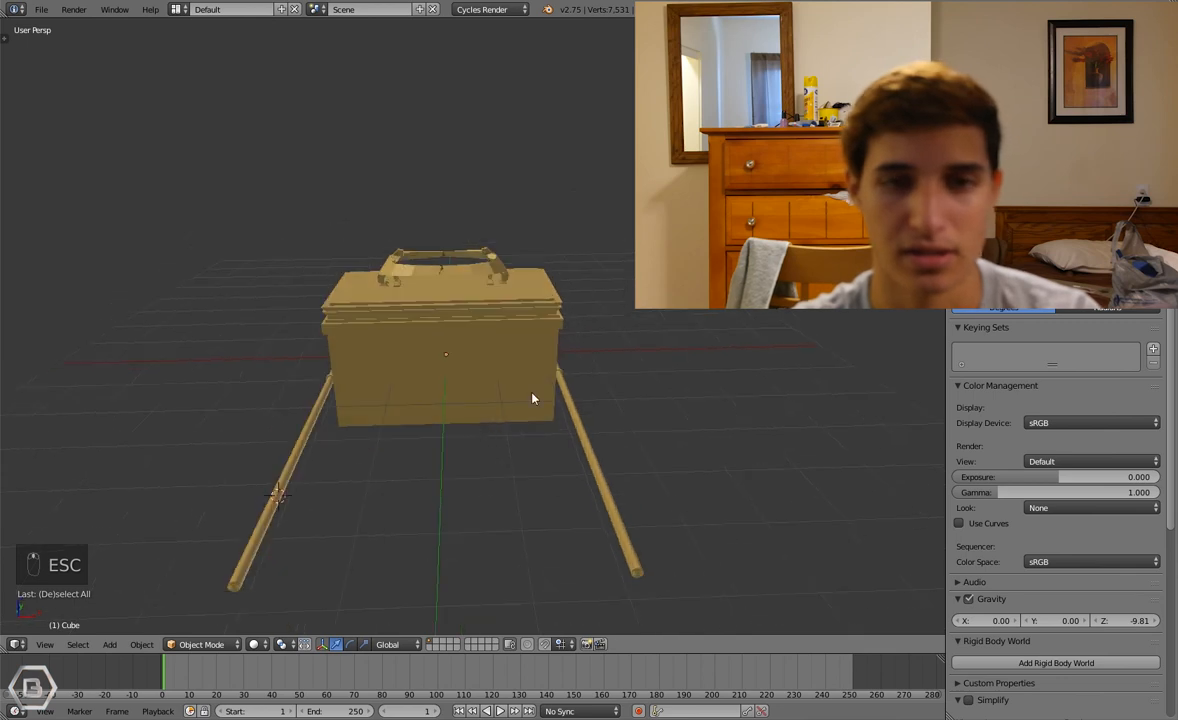
{"action": "scroll", "coordinate": [532, 398], "scroll_direction": "down", "scroll_amount": 2}
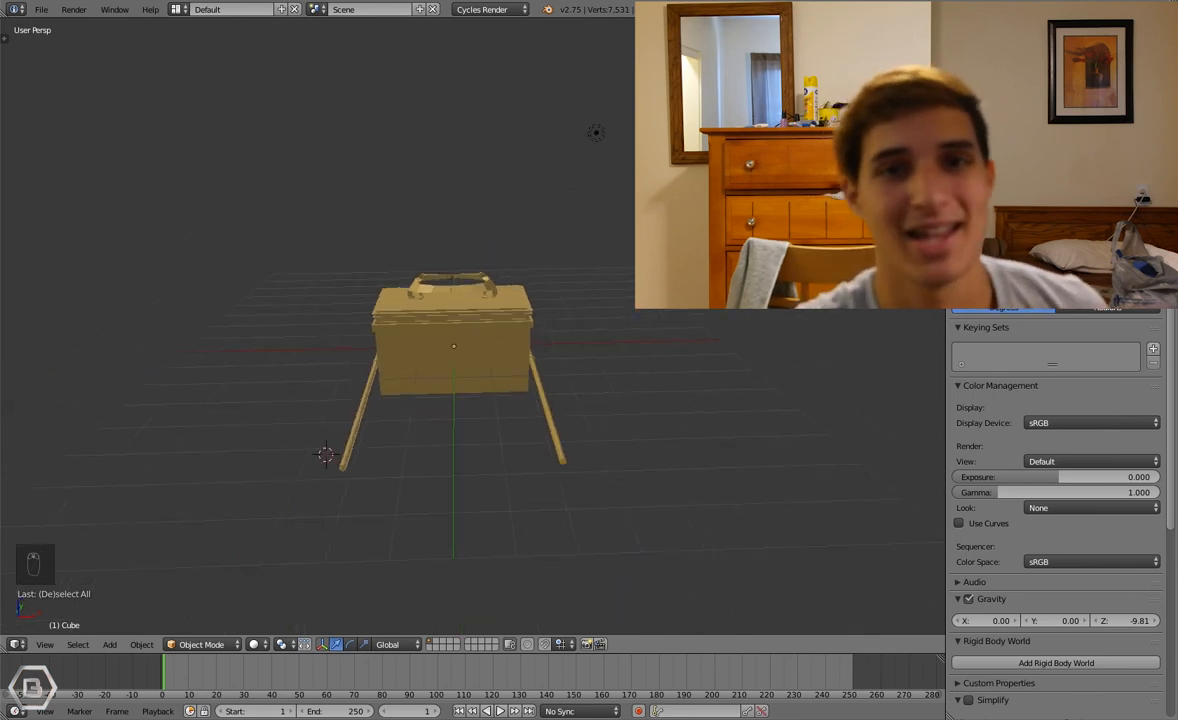